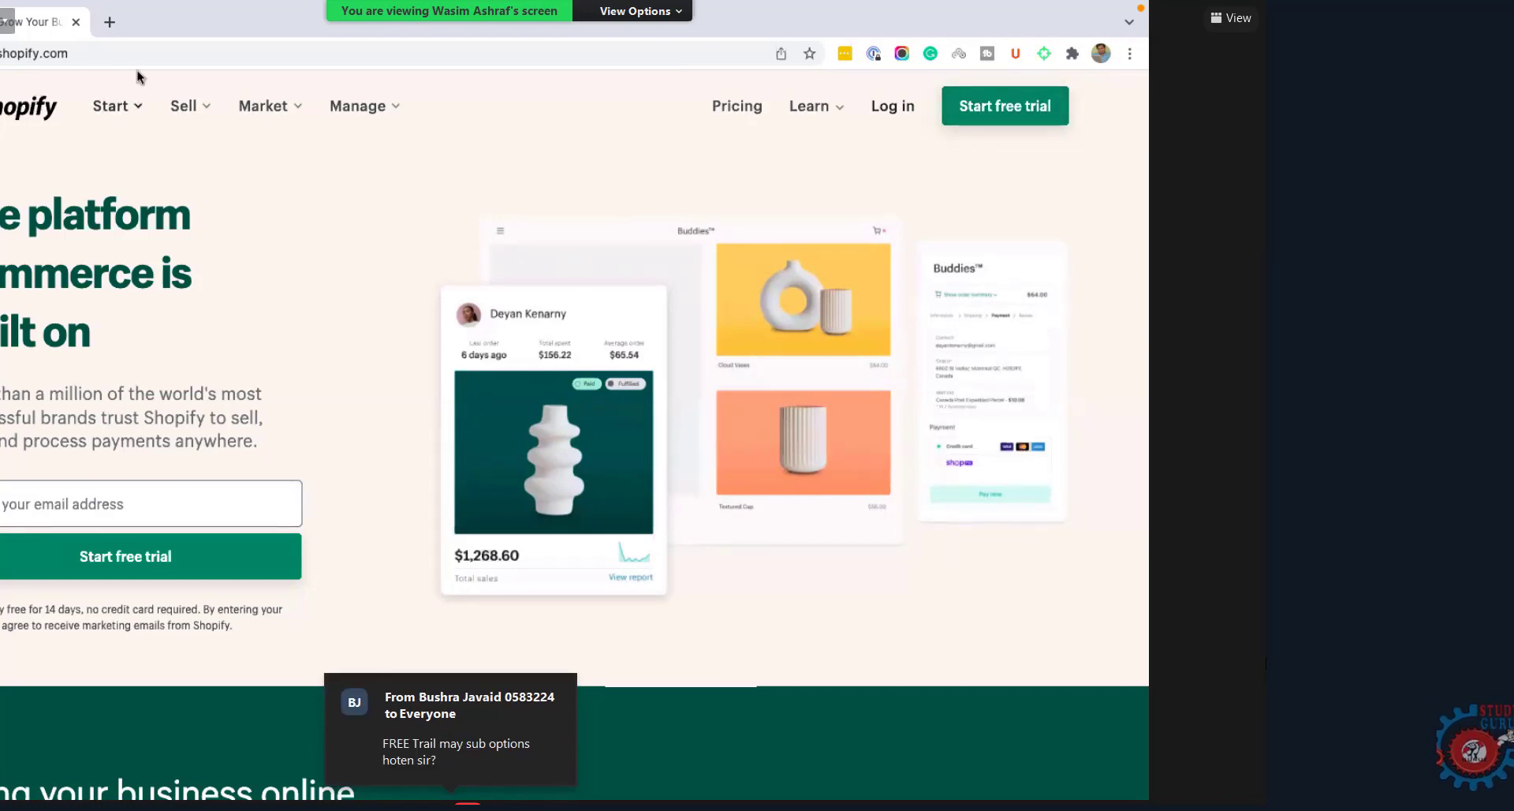
Step: Open Shopify's free-trial signup form and enter 'ecomb4' as the store name
scroll(263, 223, down, 2)
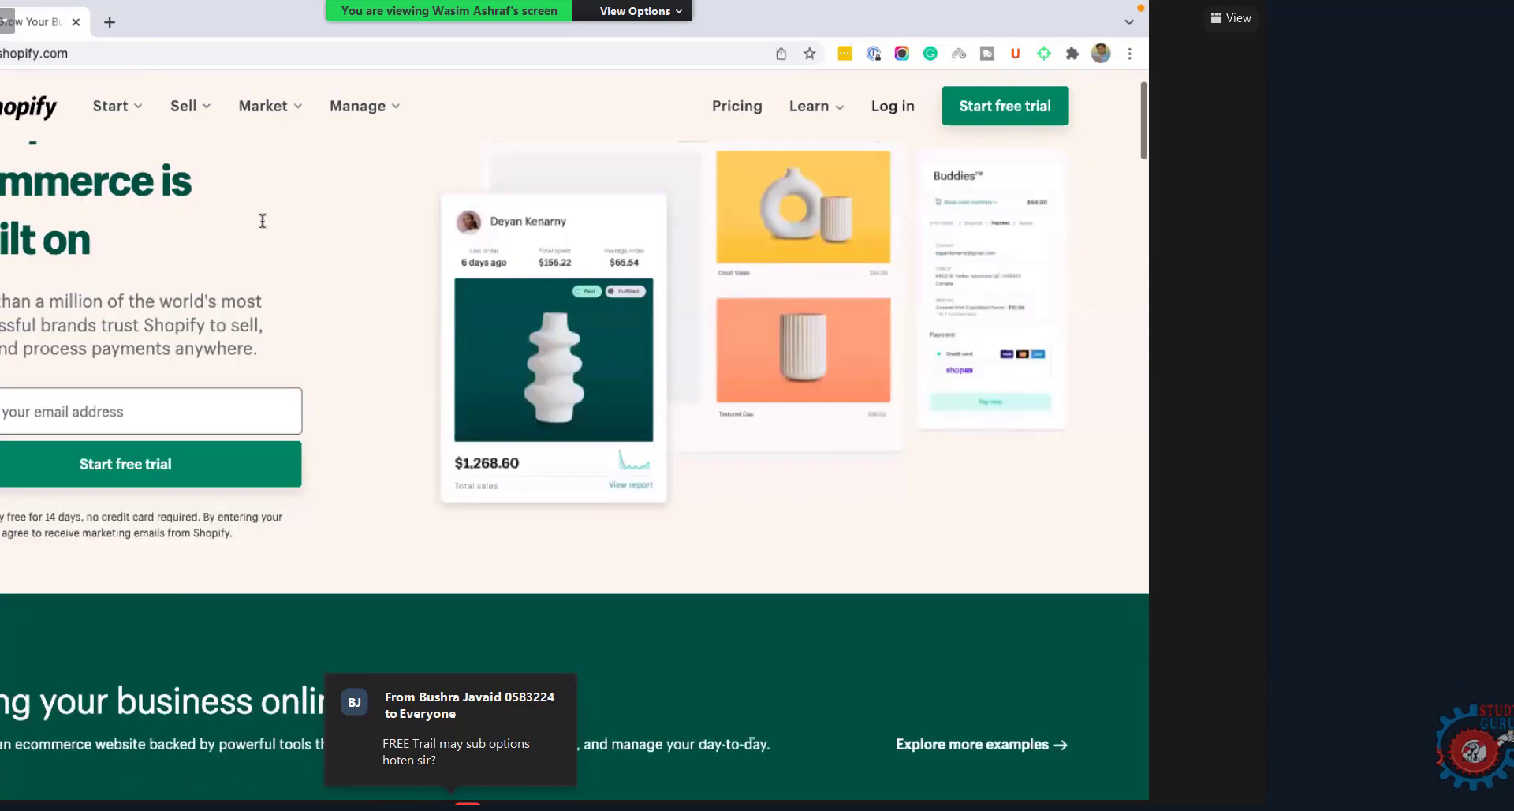
scroll(262, 220, down, 1)
scroll(489, 249, up, 3)
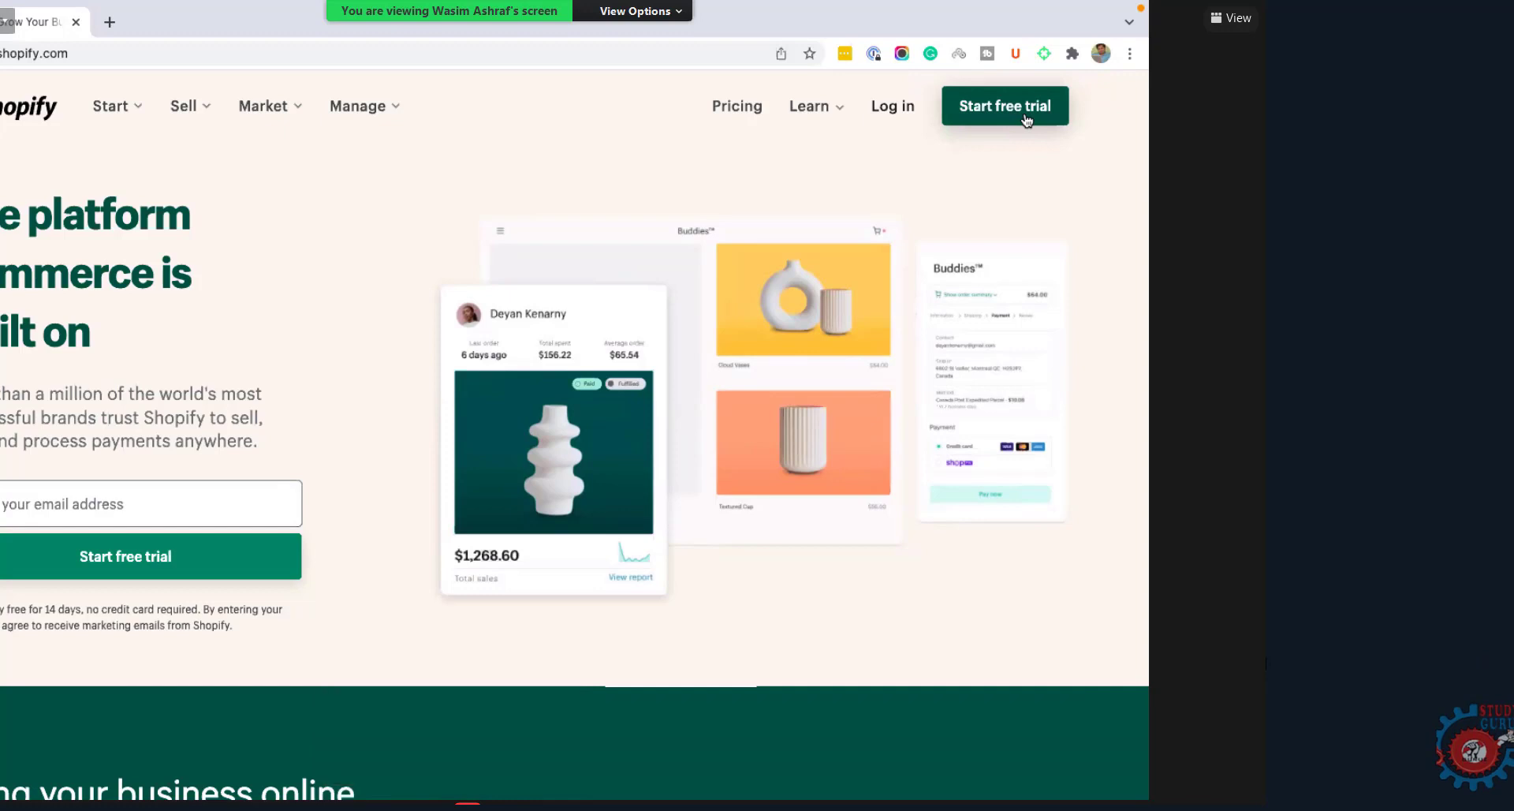
click(1027, 120)
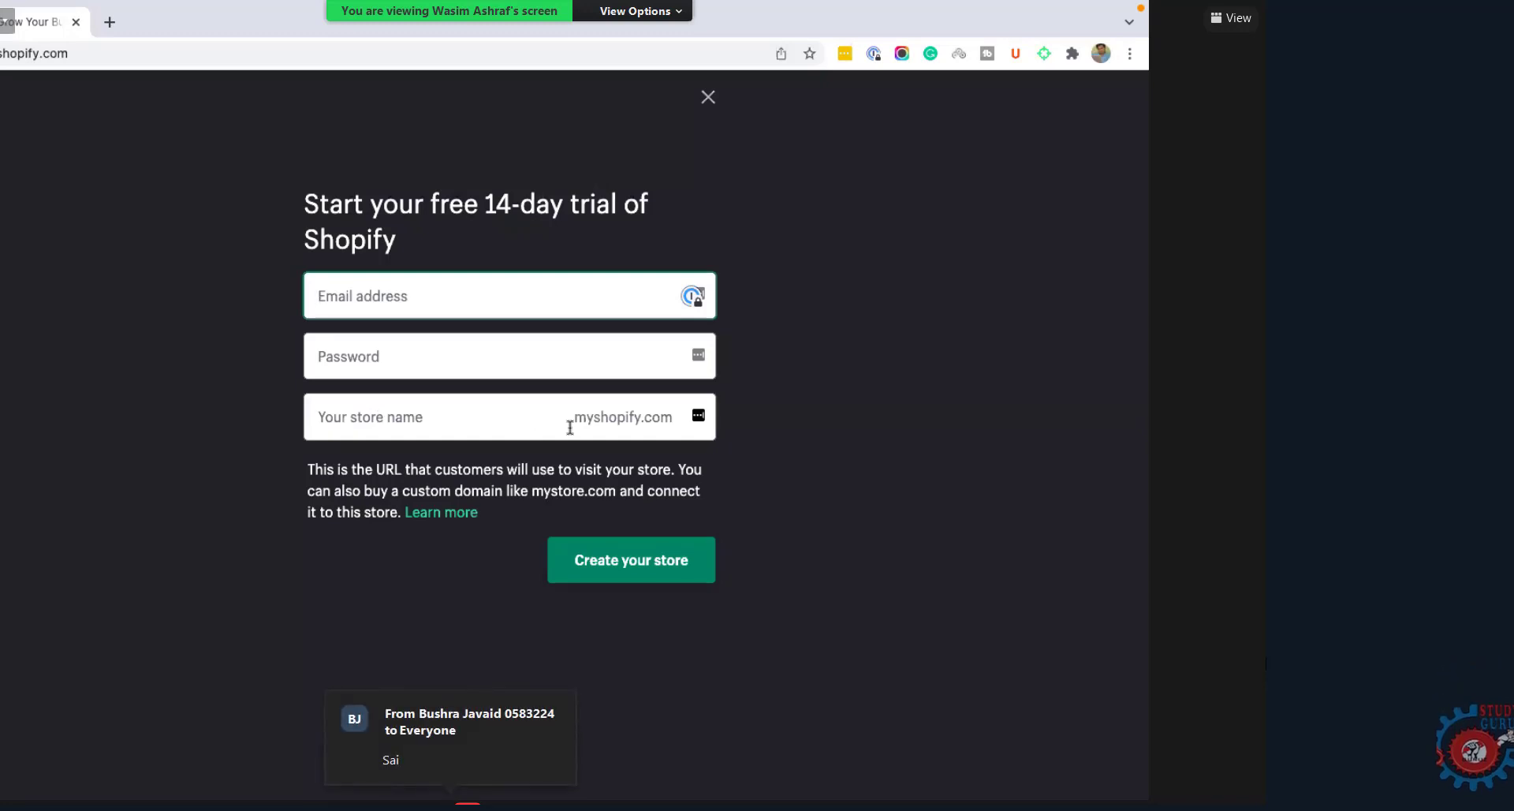
click(475, 428)
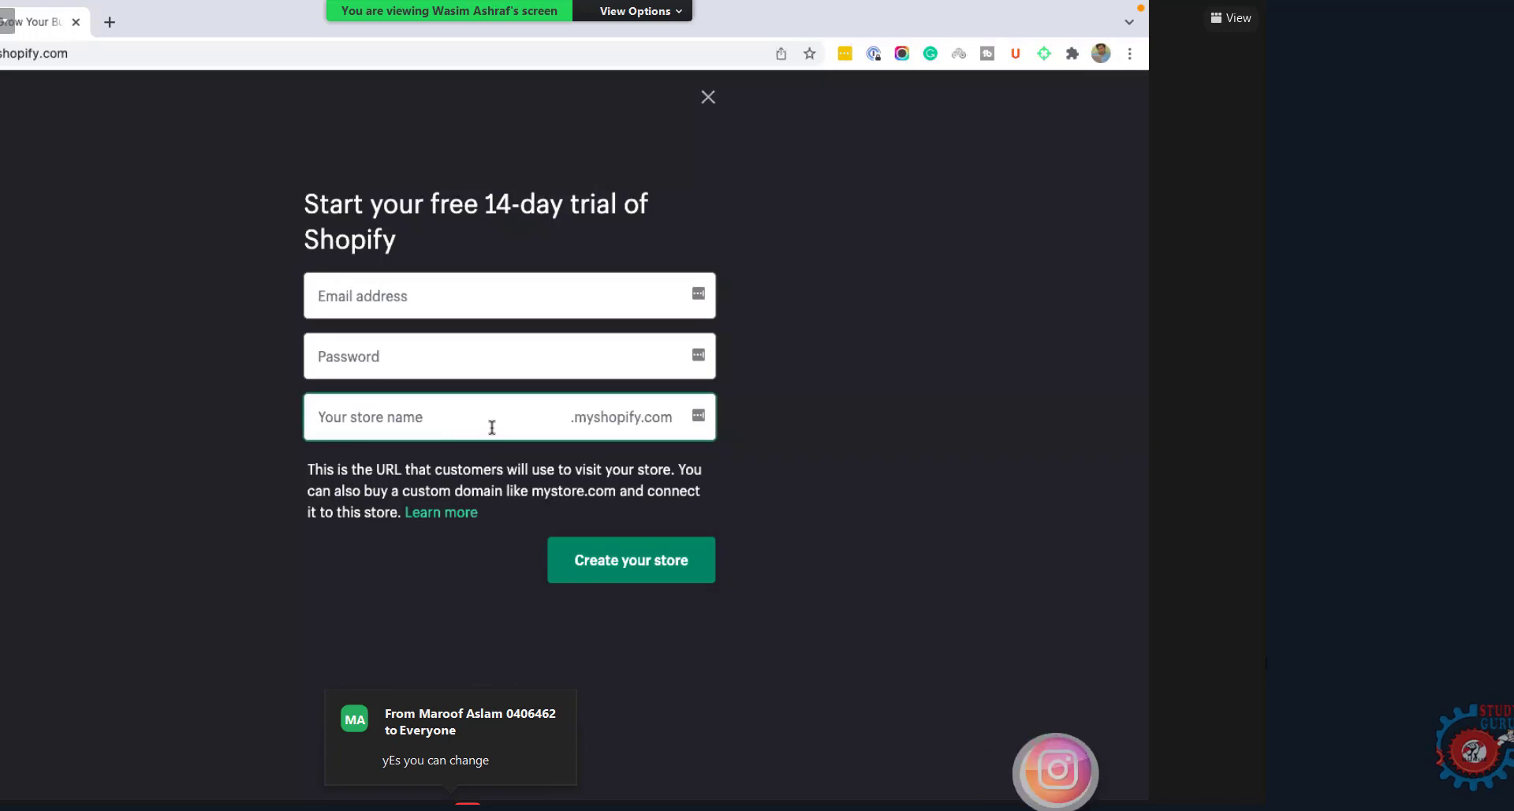
text(ecomb4)
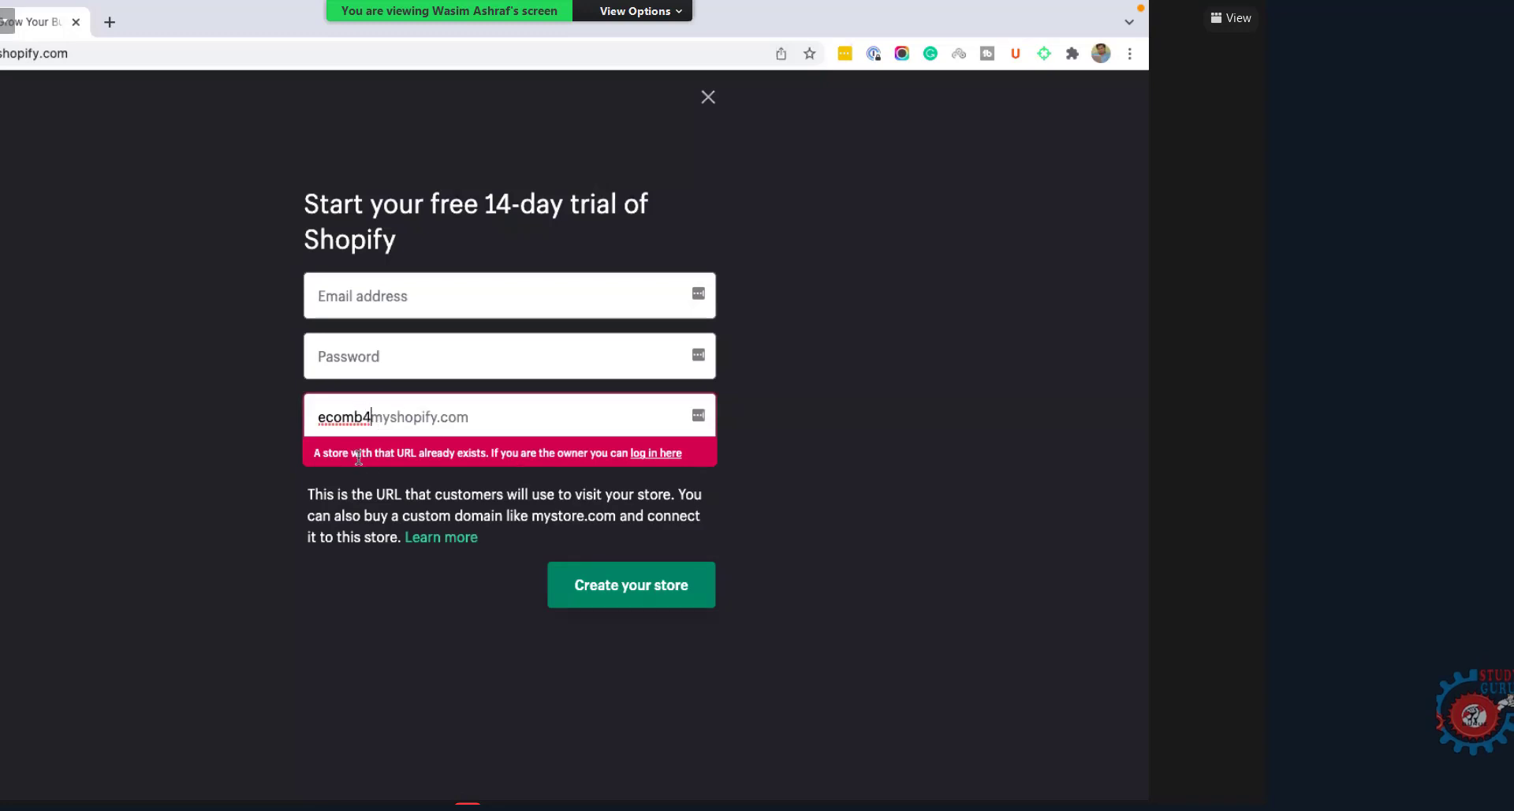
Step: Select the duplicate-store error text and delete the trailing 4 from the store name
triple_click(415, 454)
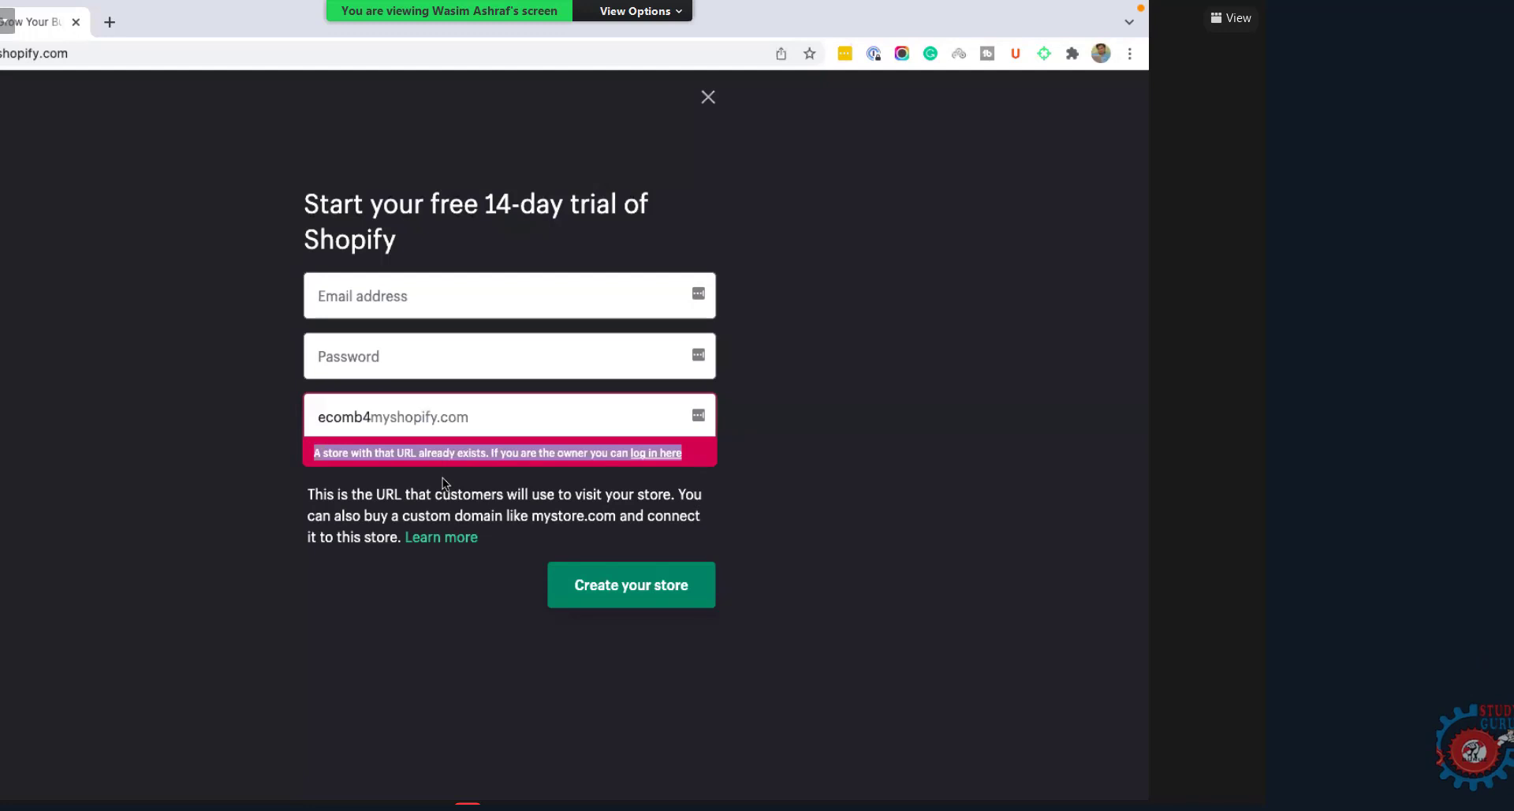
click(370, 417)
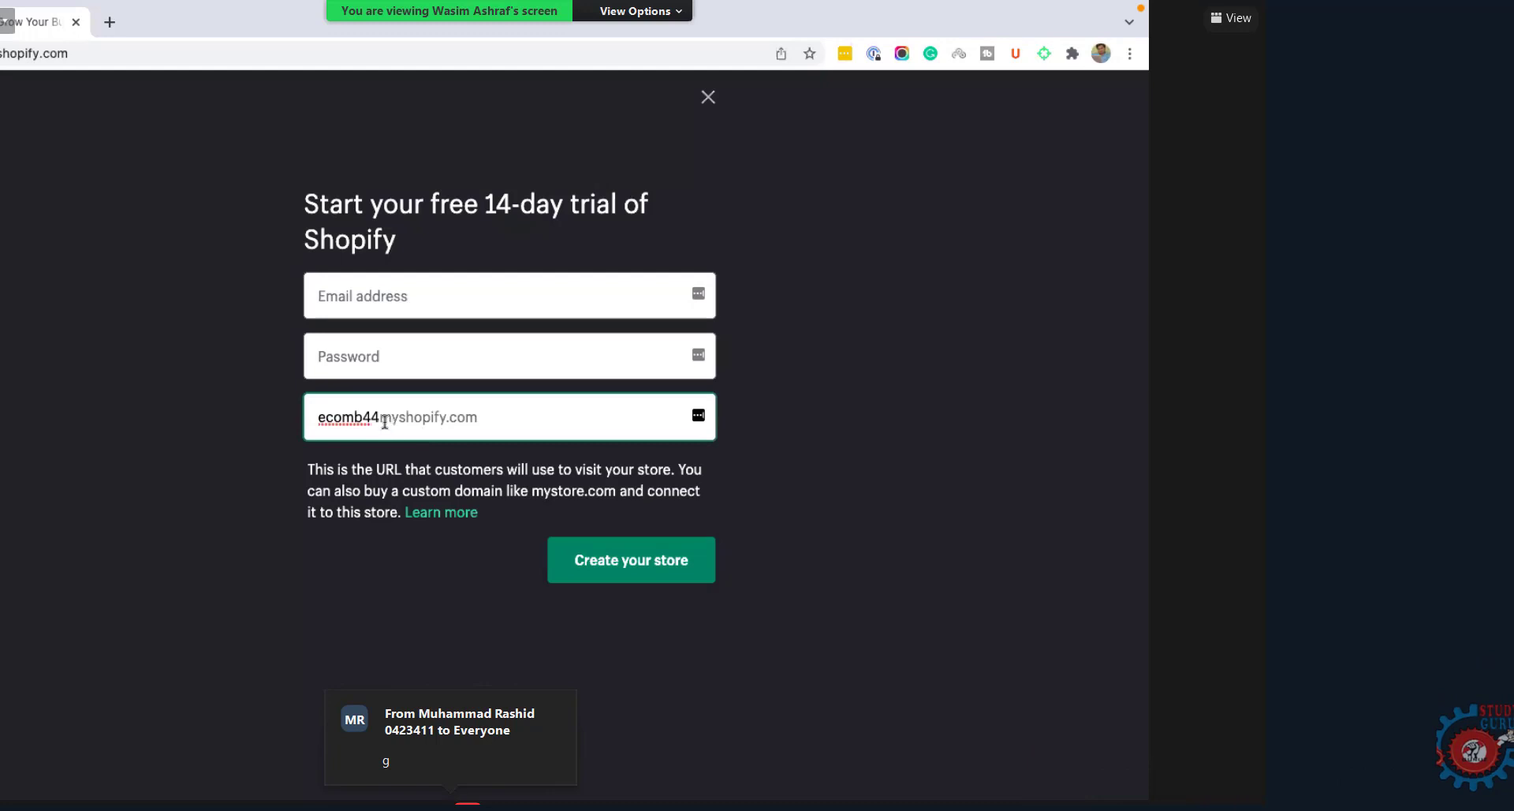
key(BackSpace)
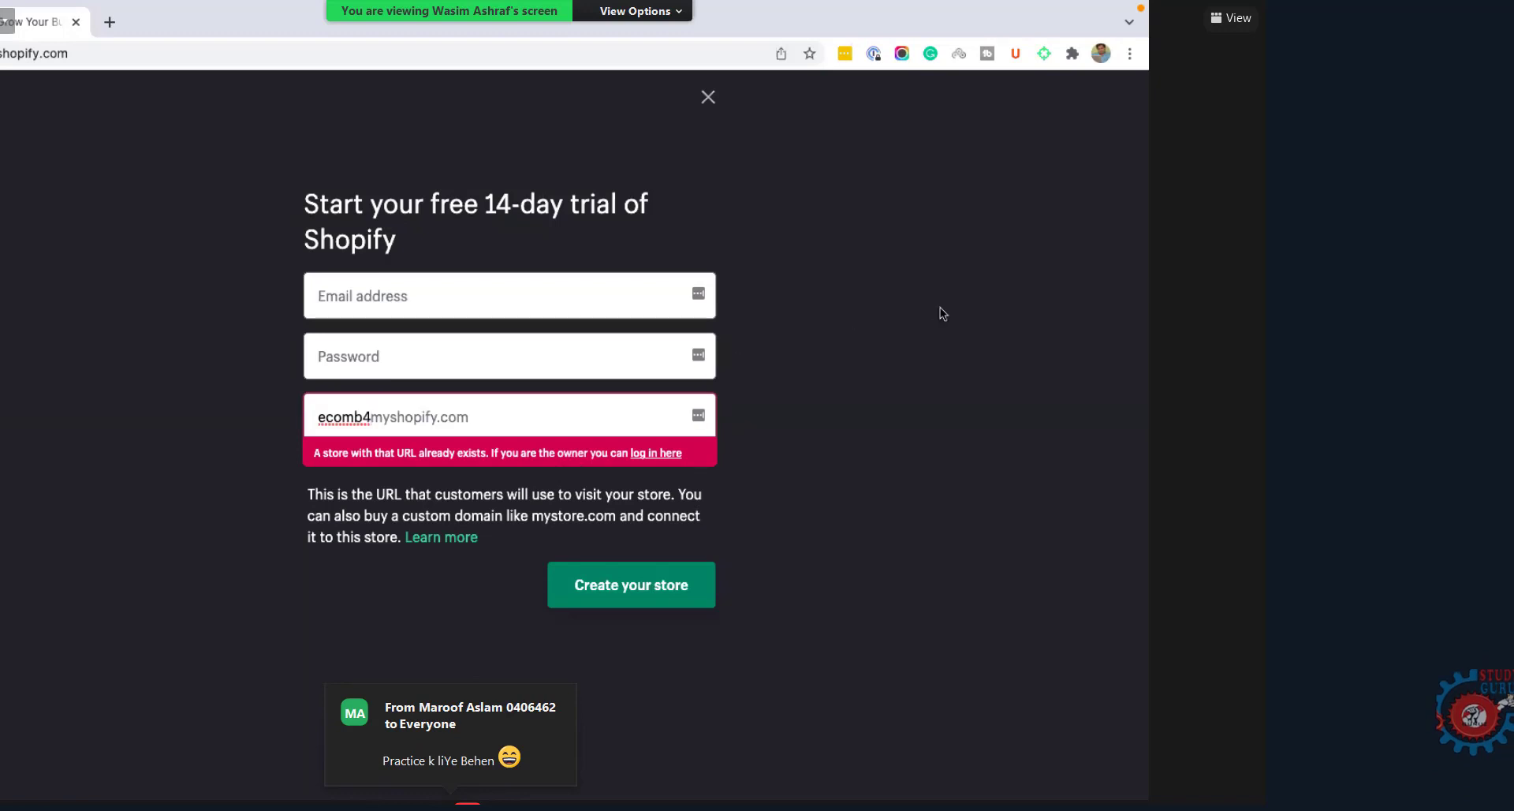
Step: Close the signup form, reopen an empty one, and close it again
click(708, 99)
click(1010, 107)
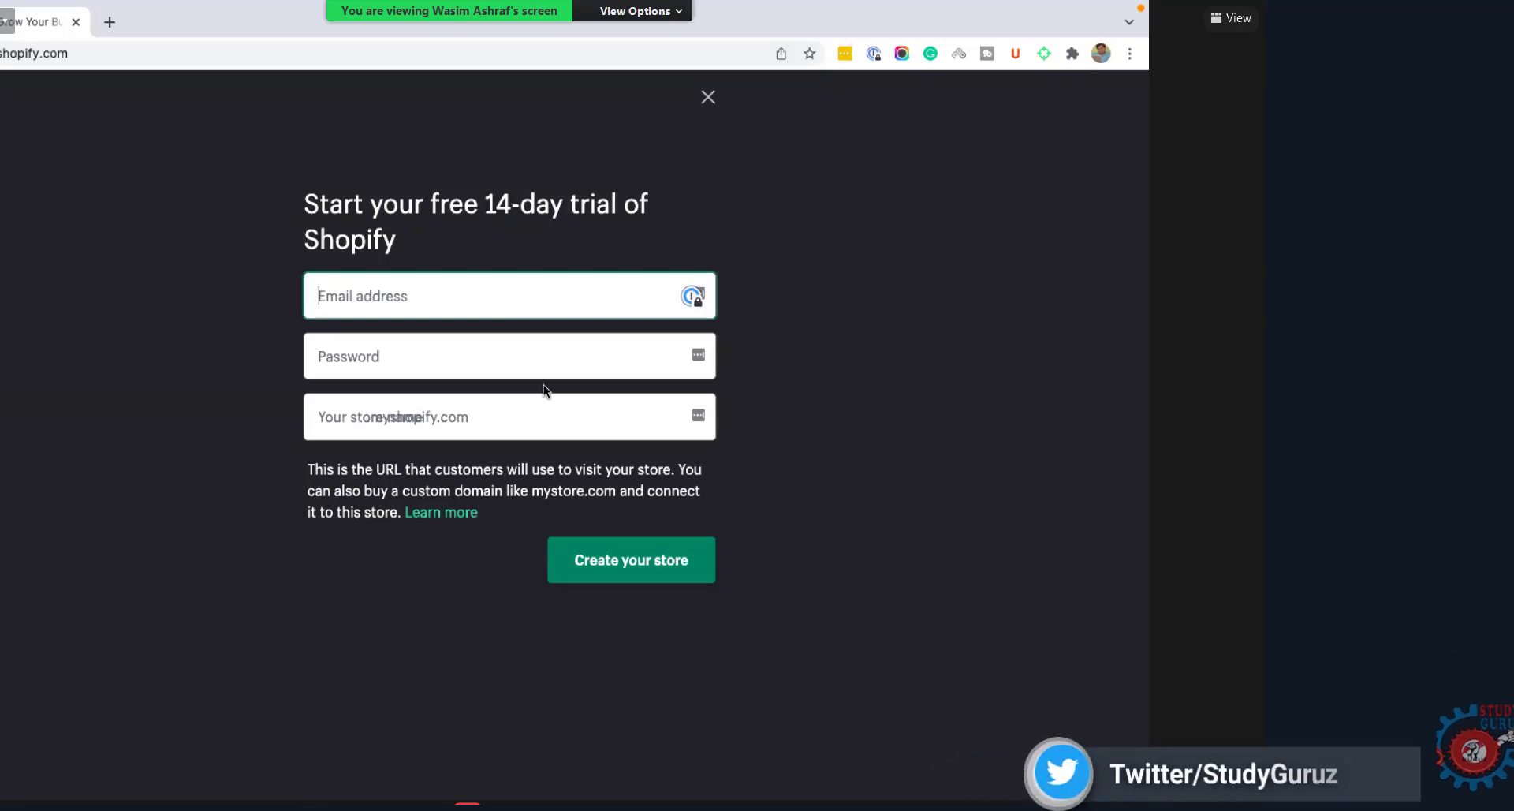
click(708, 98)
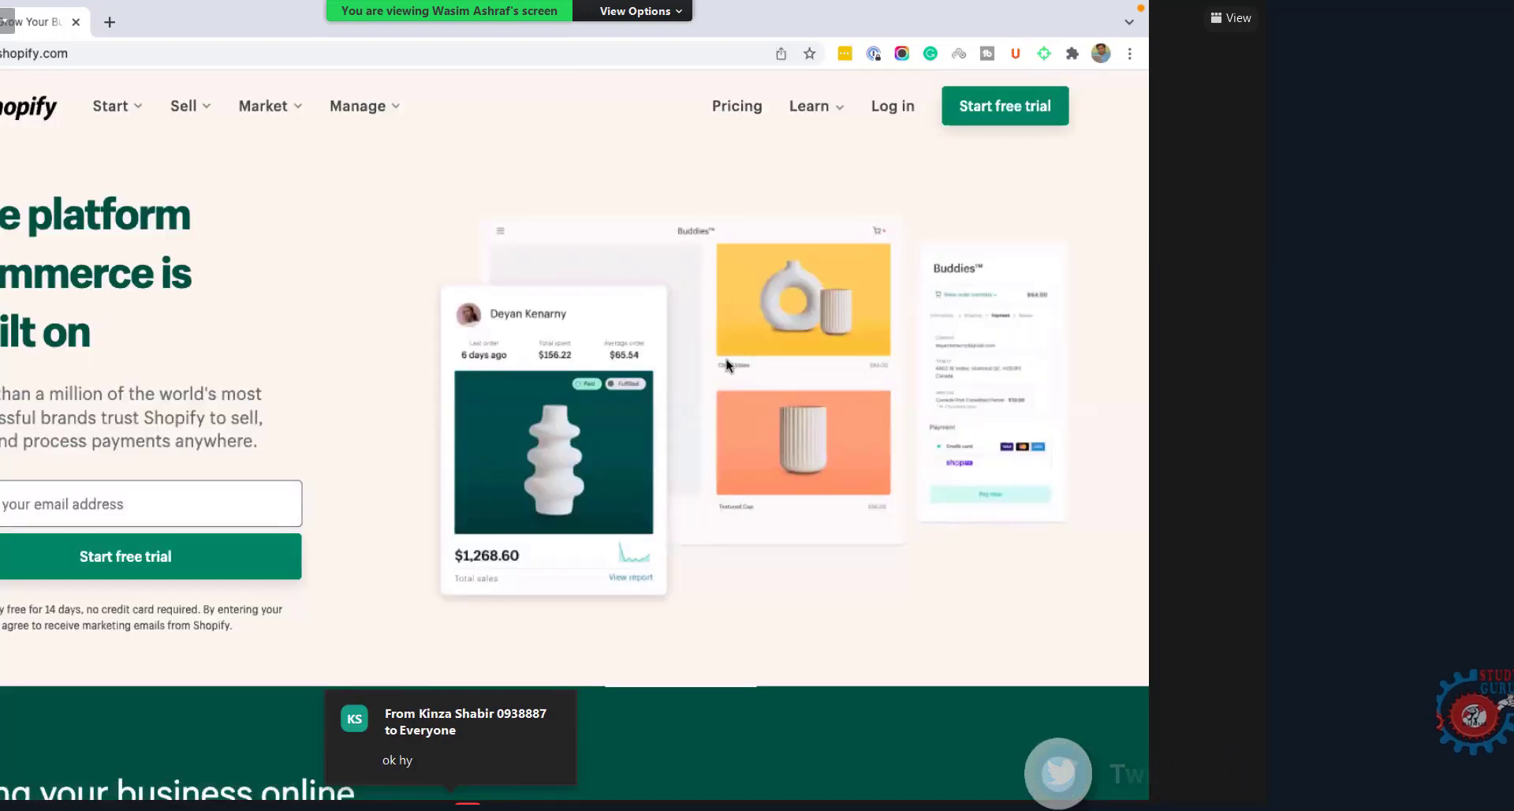
Step: Open ecomb4.myshopify.com in a new tab from the 'ecomb4' address-bar suggestion
click(111, 23)
text(ecom)
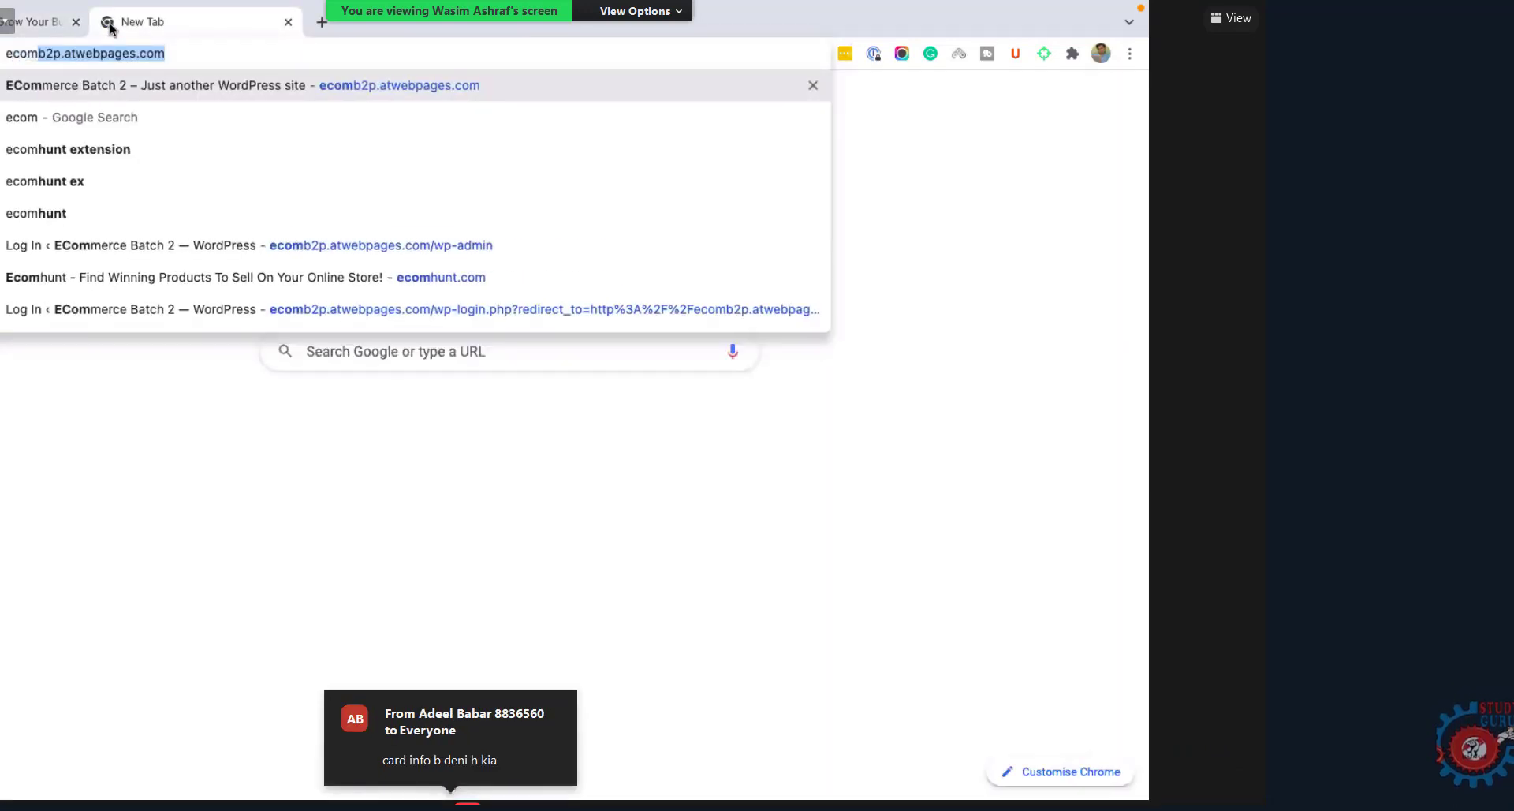
text(b4)
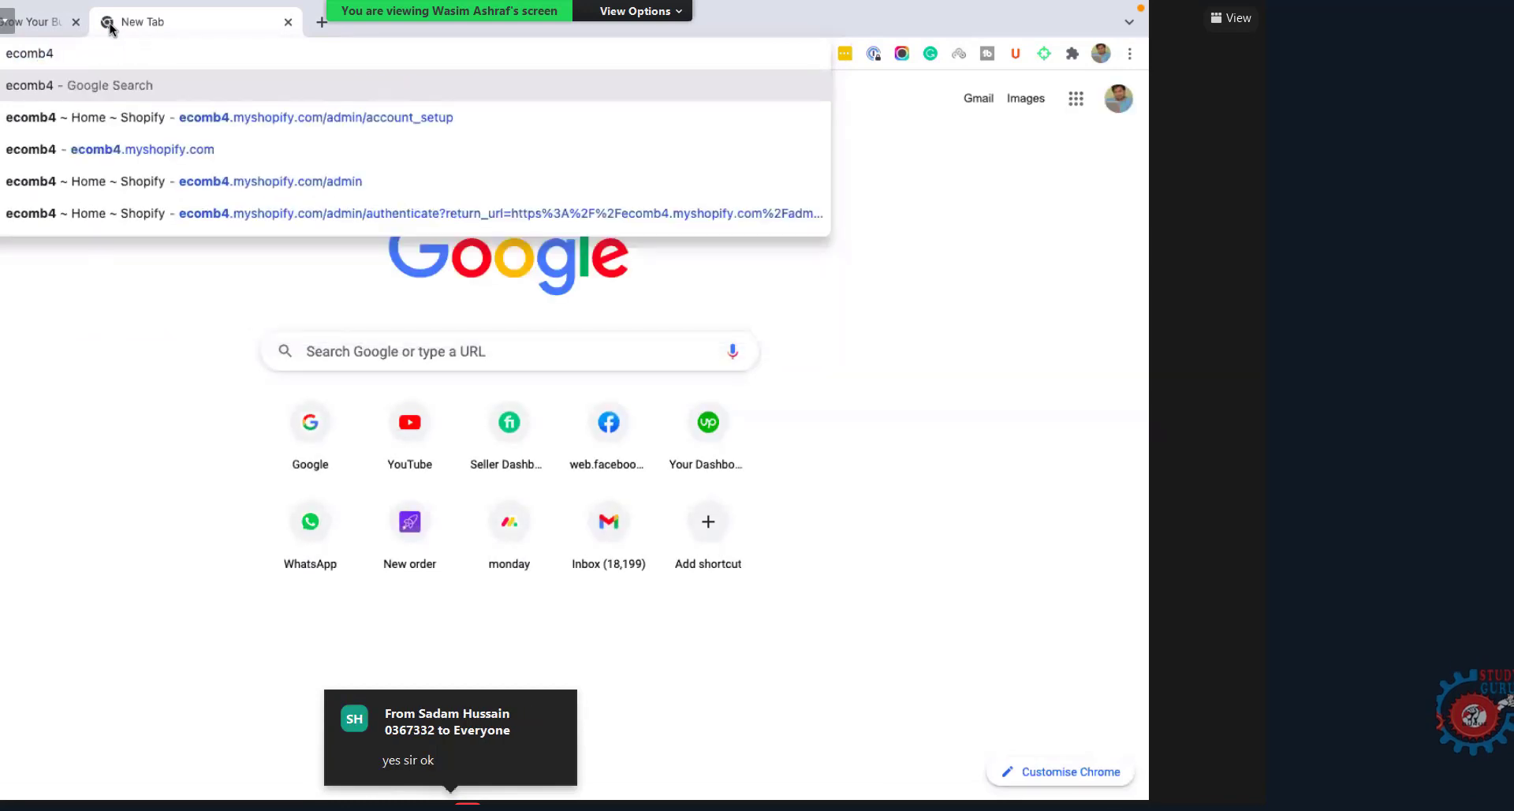
click(150, 152)
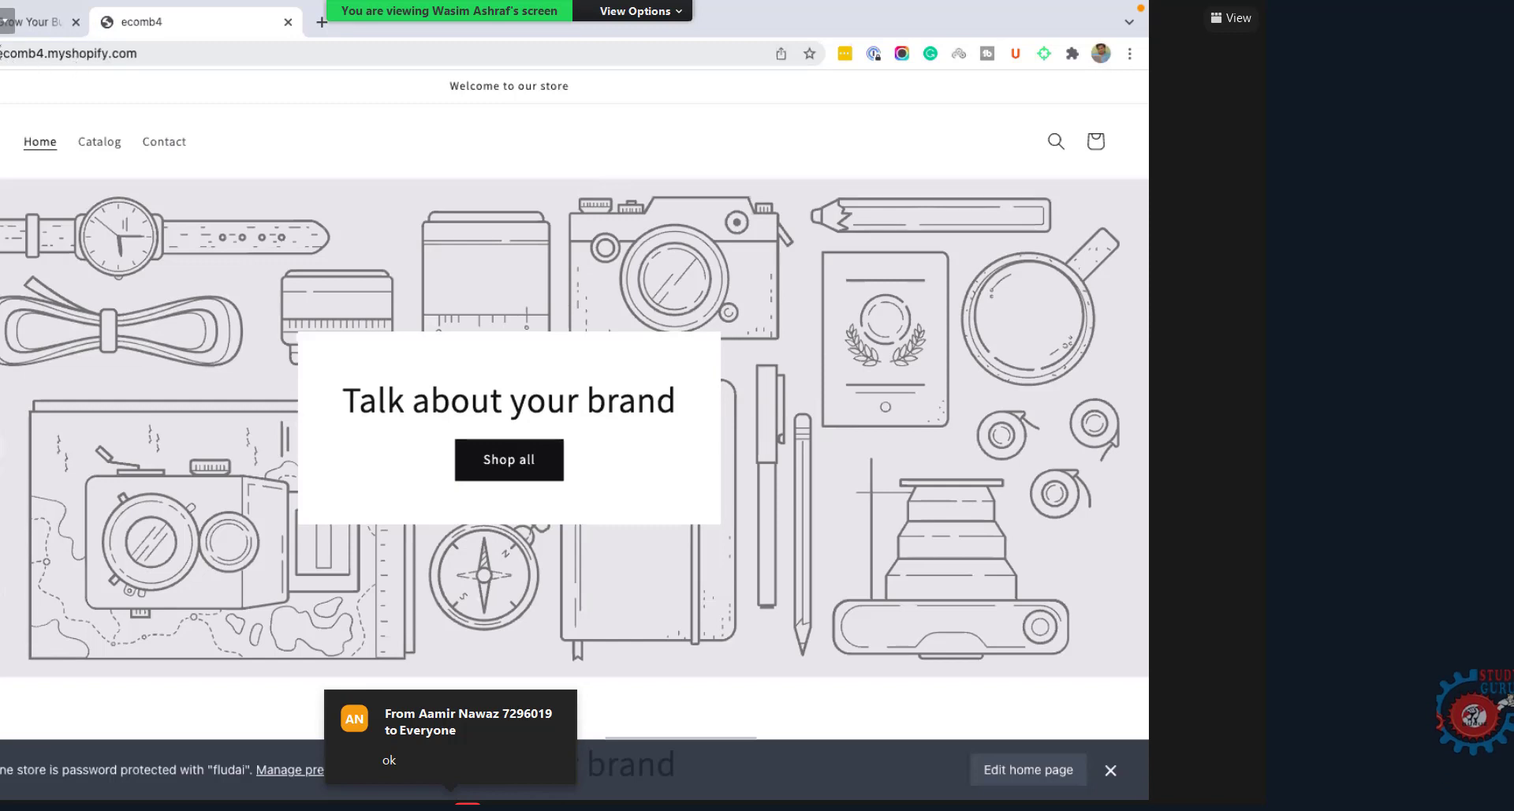
Step: Scroll through the ecomb4 storefront and select parts of its web address
click(156, 61)
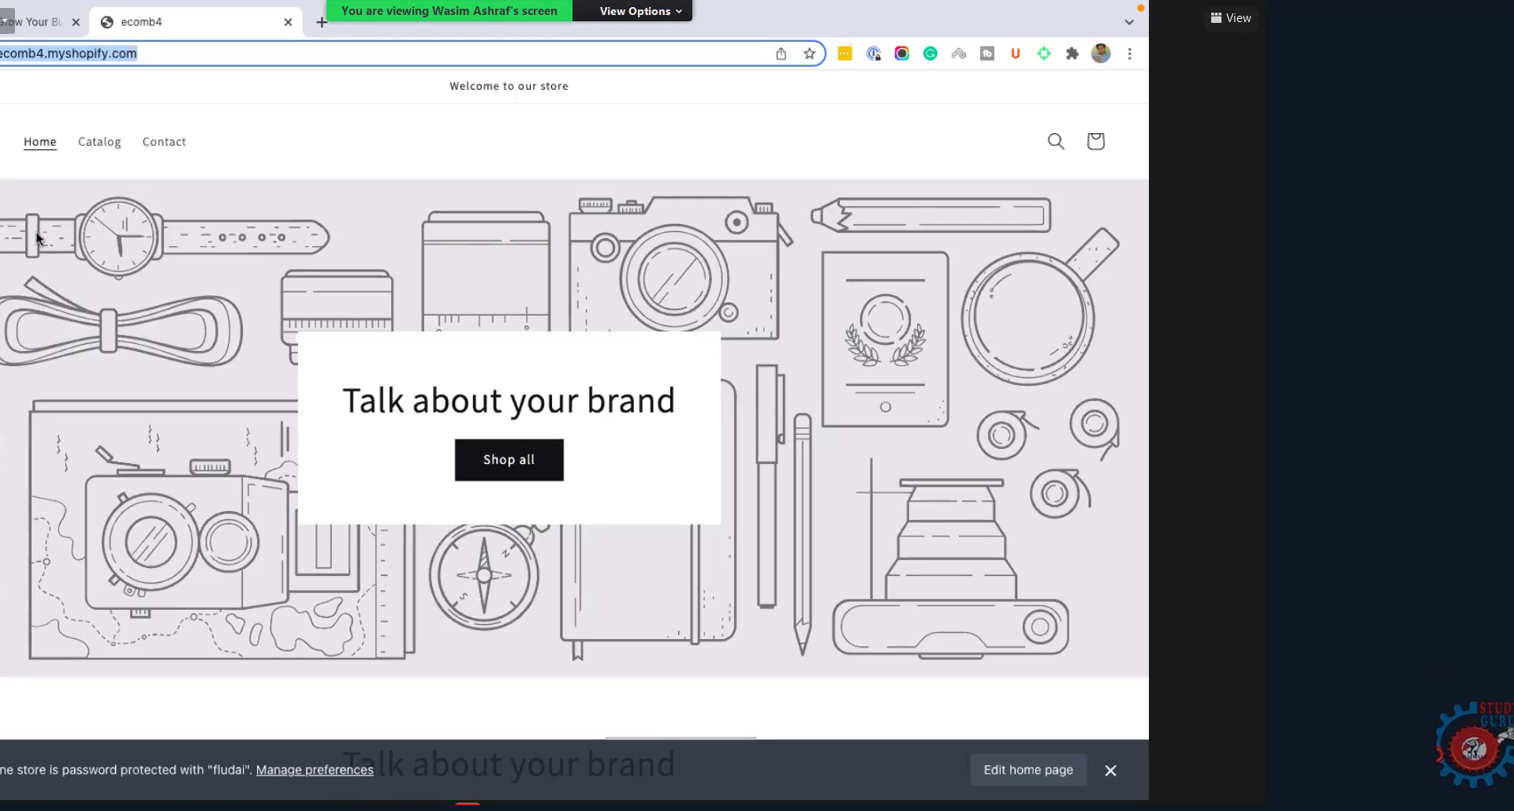
scroll(36, 231, down, 10)
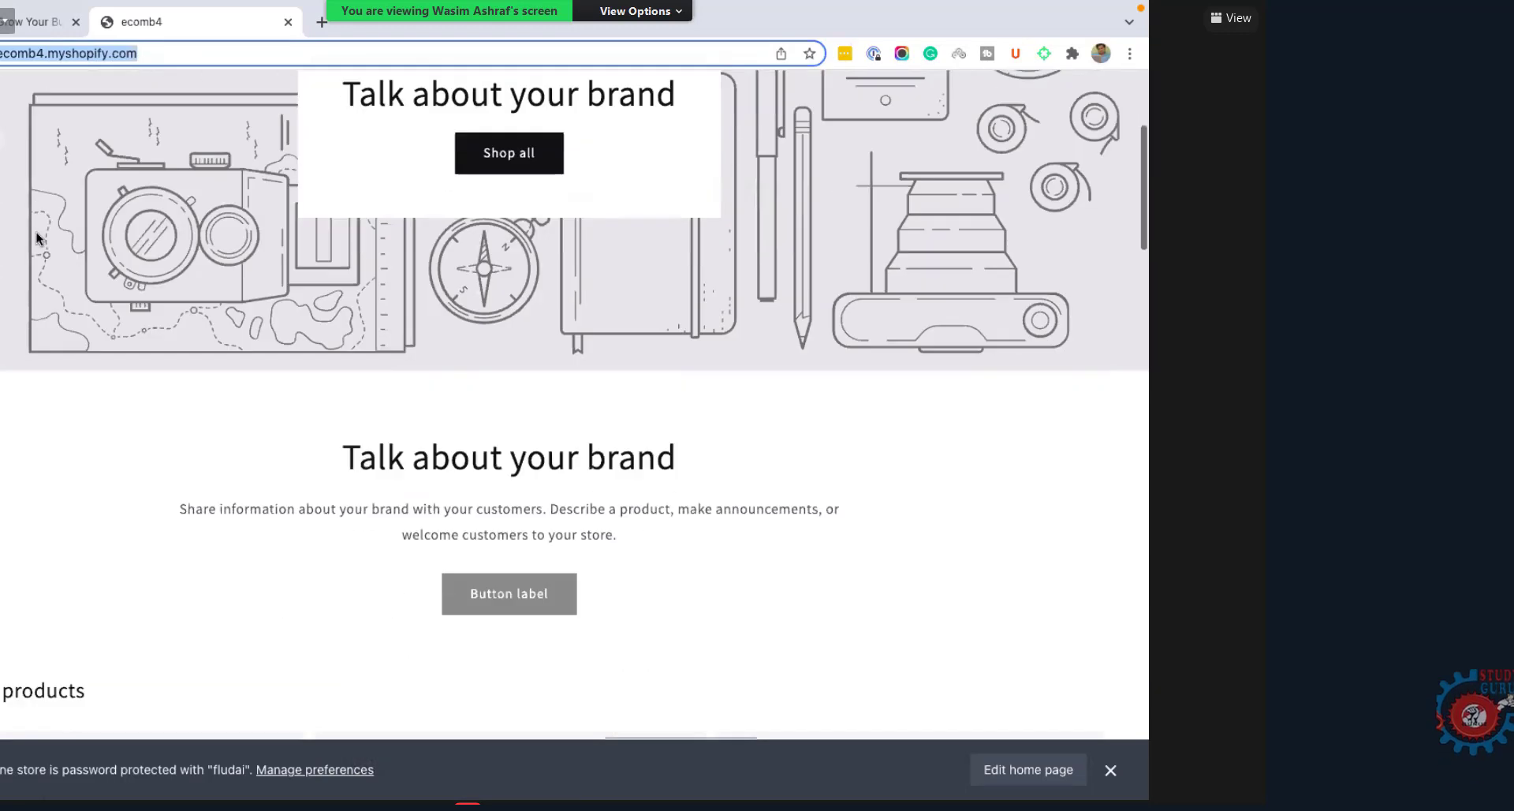
scroll(36, 232, down, 15)
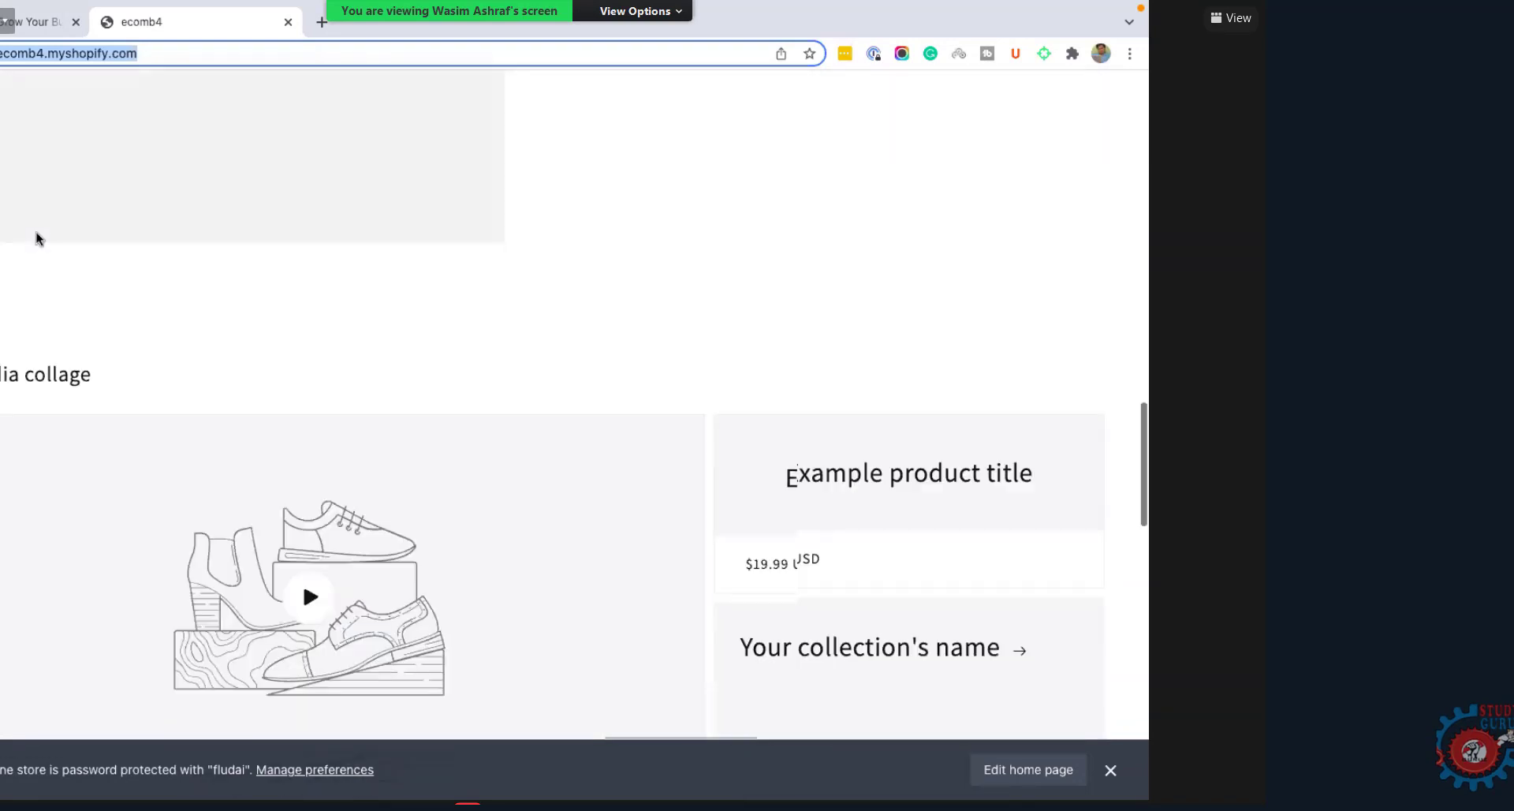
scroll(36, 232, down, 8)
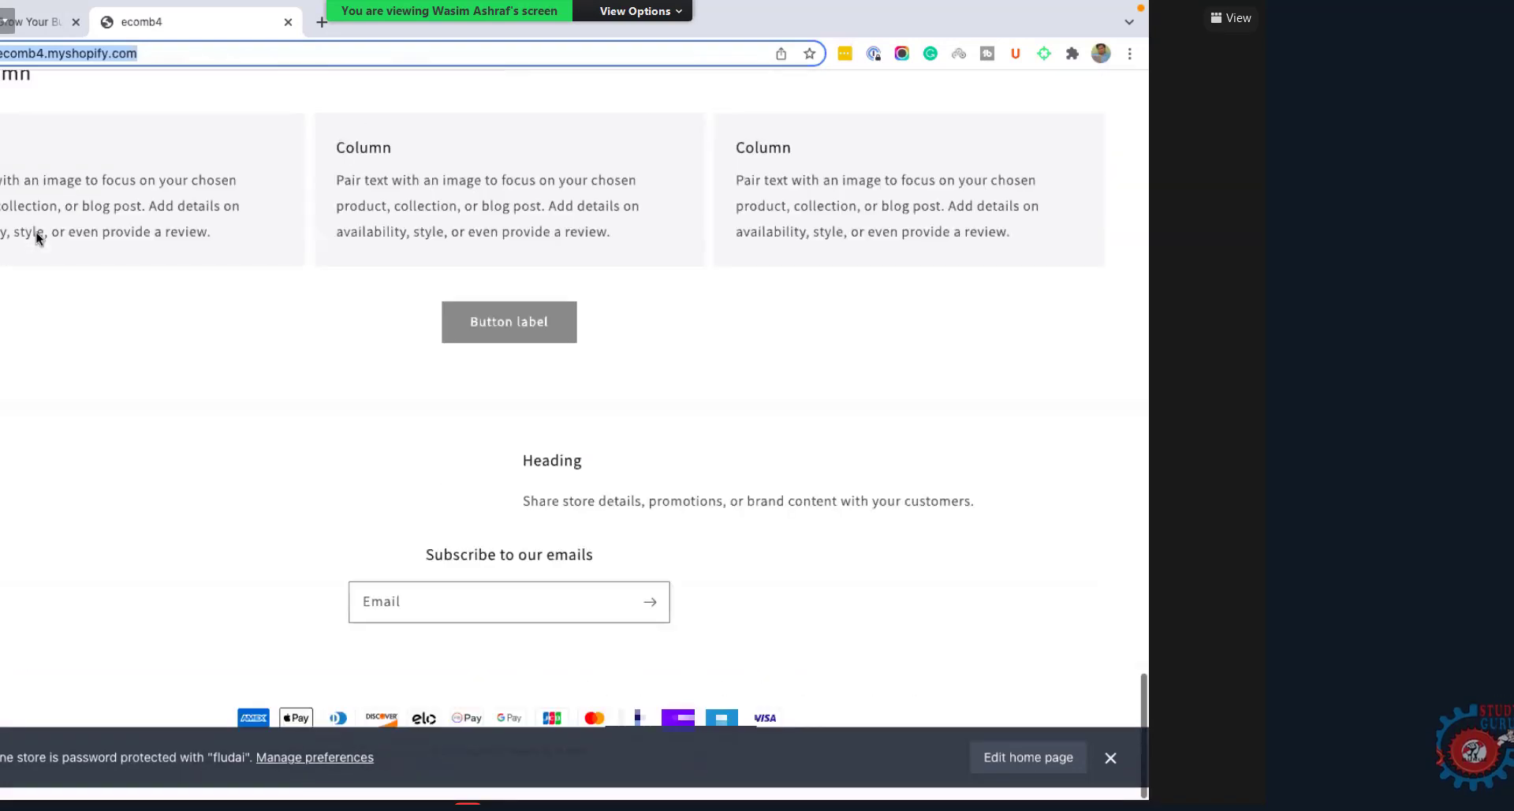
scroll(36, 231, up, 12)
scroll(44, 58, up, 15)
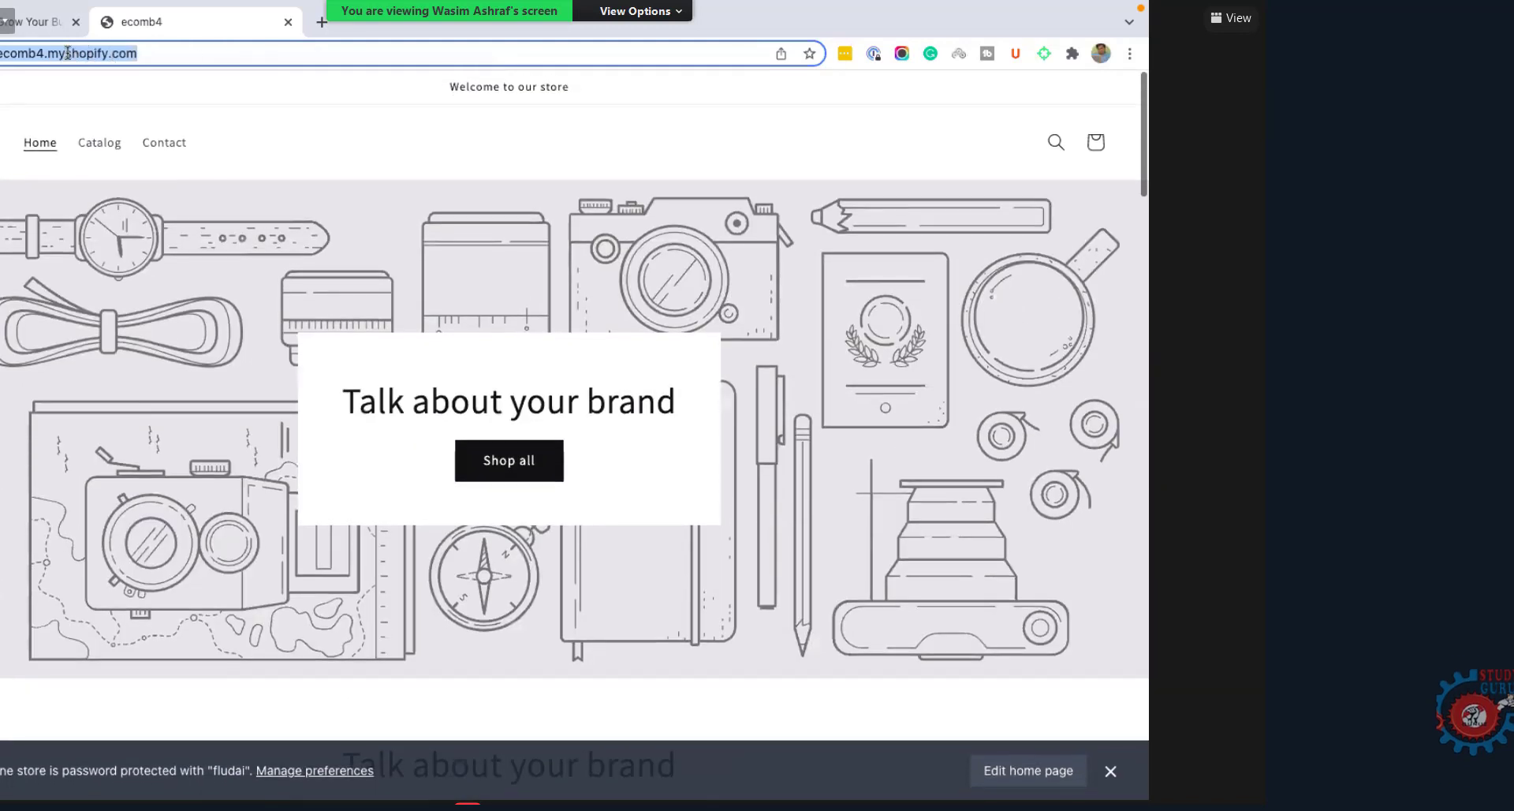
key(shift+End)
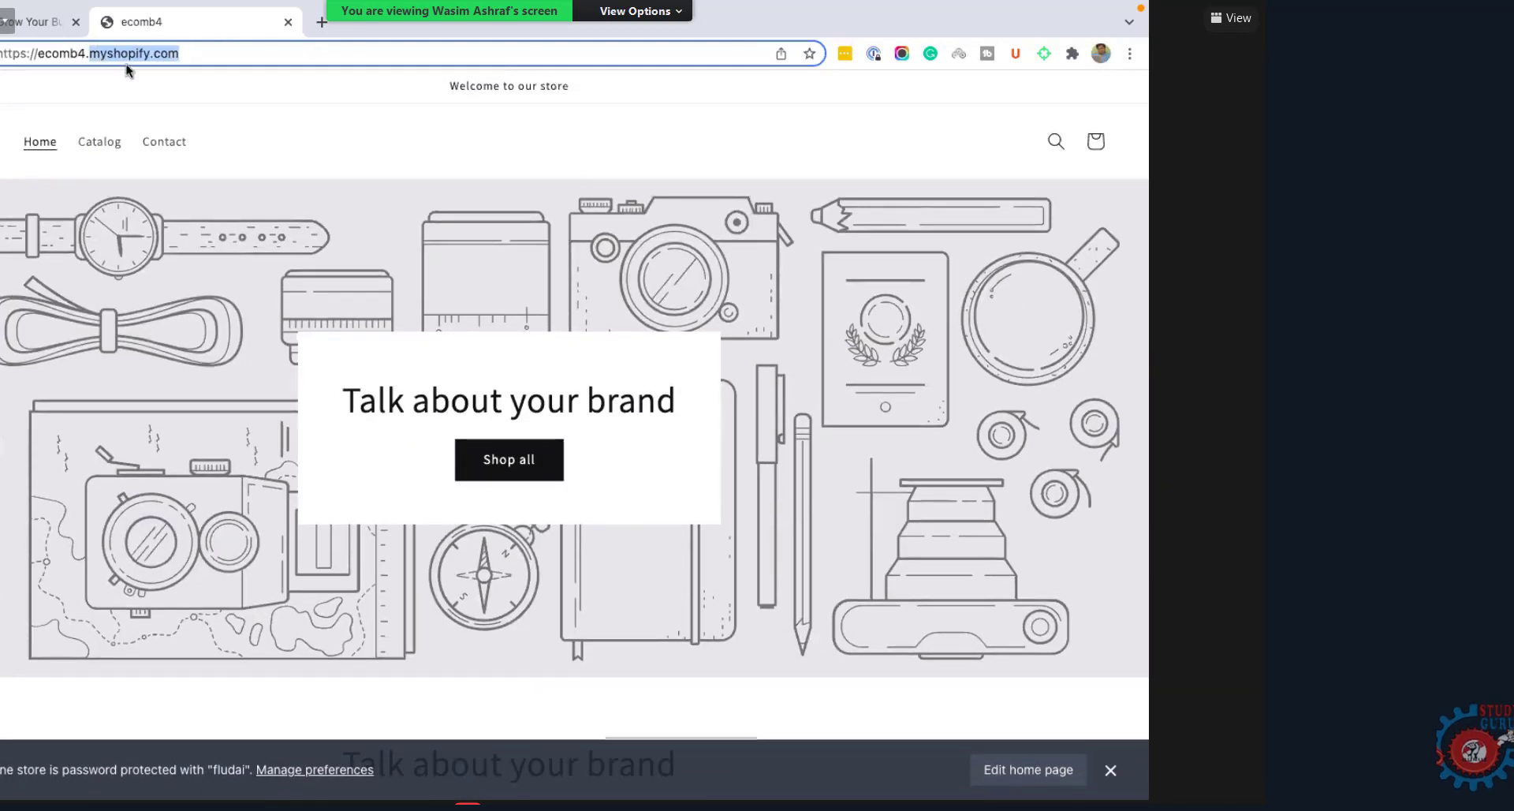
key(Left)
key(Left)
key(ctrl+shift+Left)
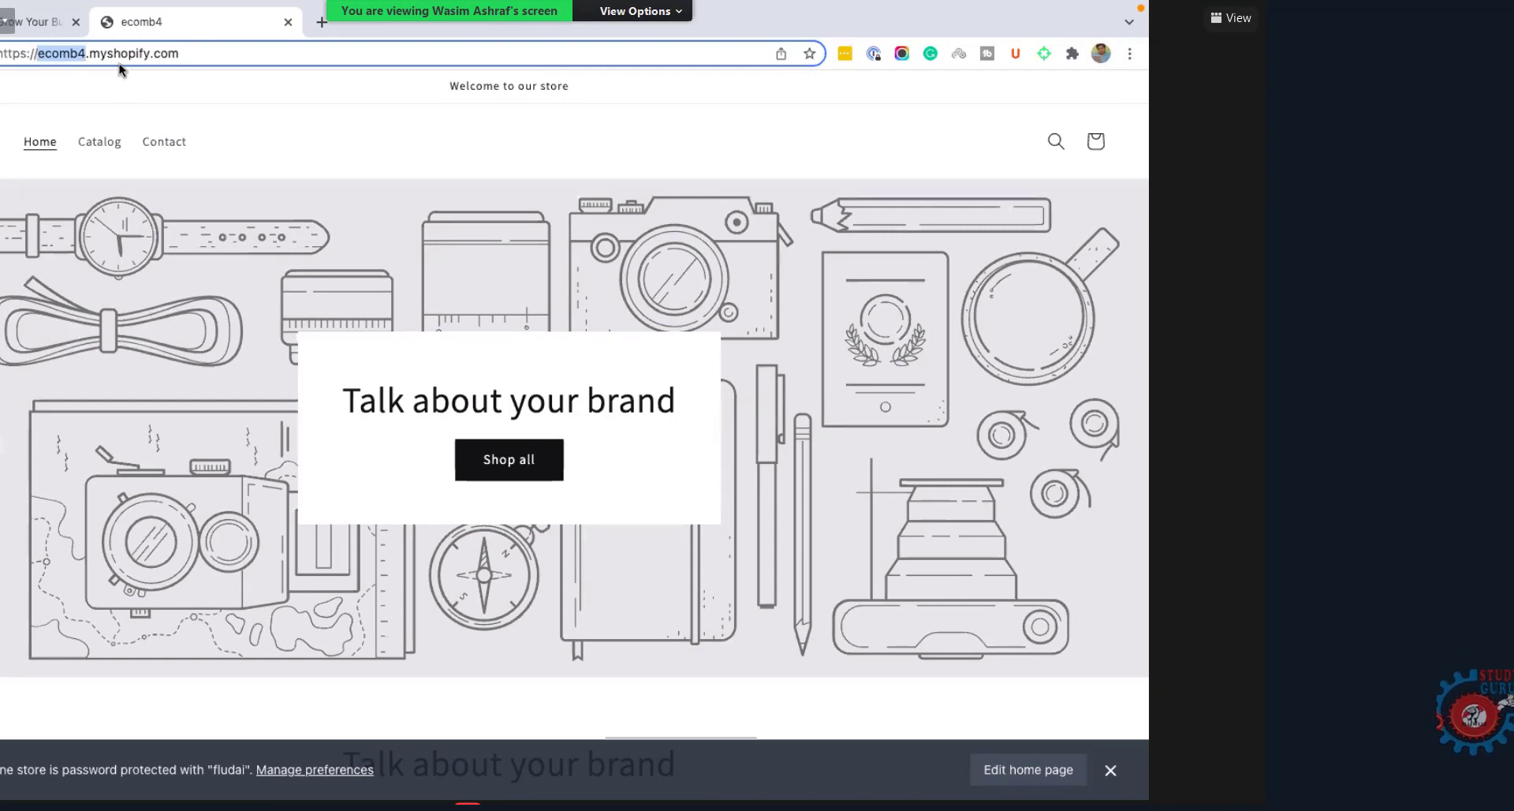
Step: Move between tabs, select parts of the ecomb4 address, then return to the Shopify homepage tab
key(BackSpace)
key(Return)
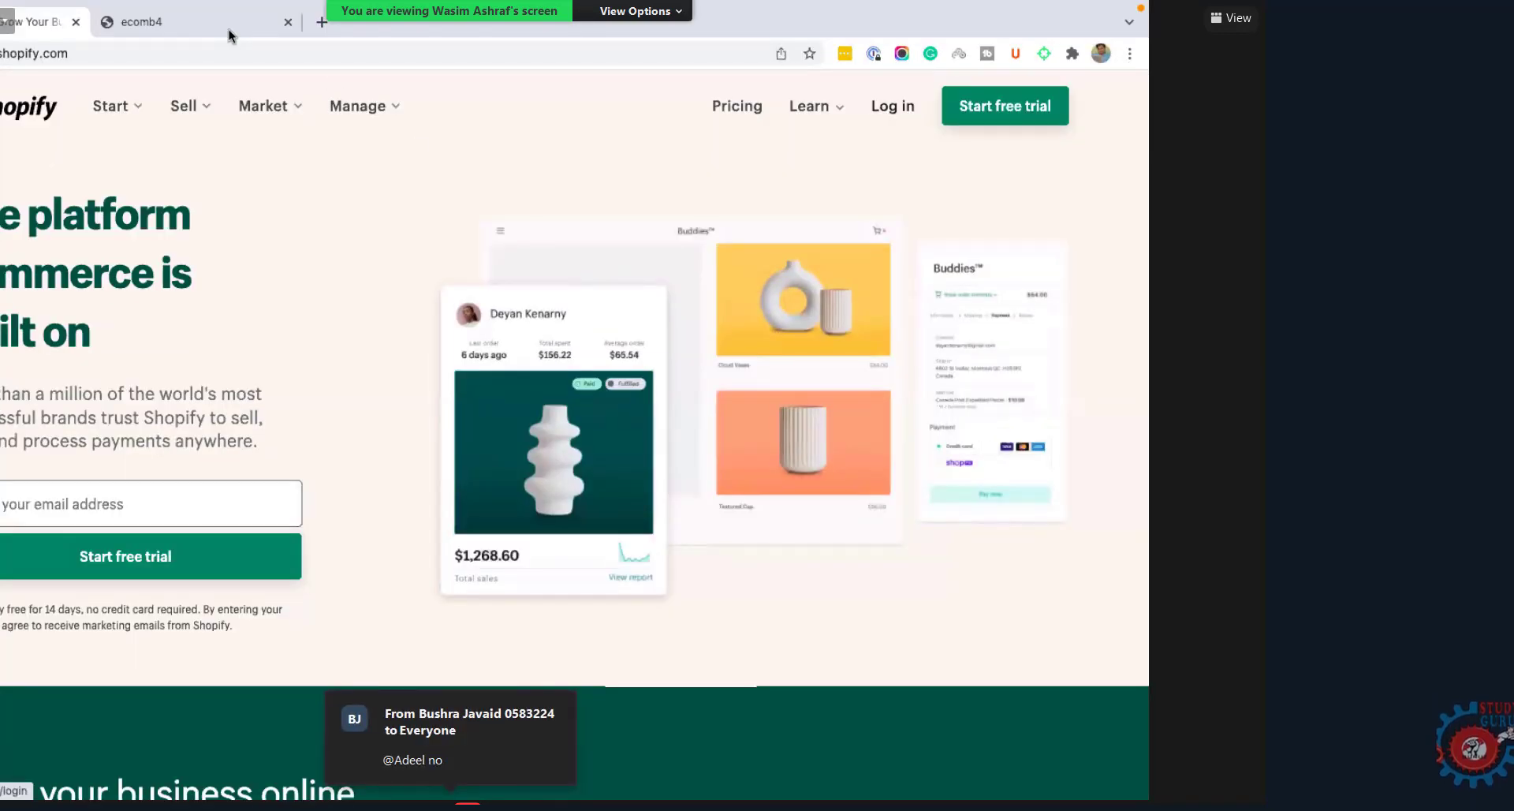
key(alt+Left)
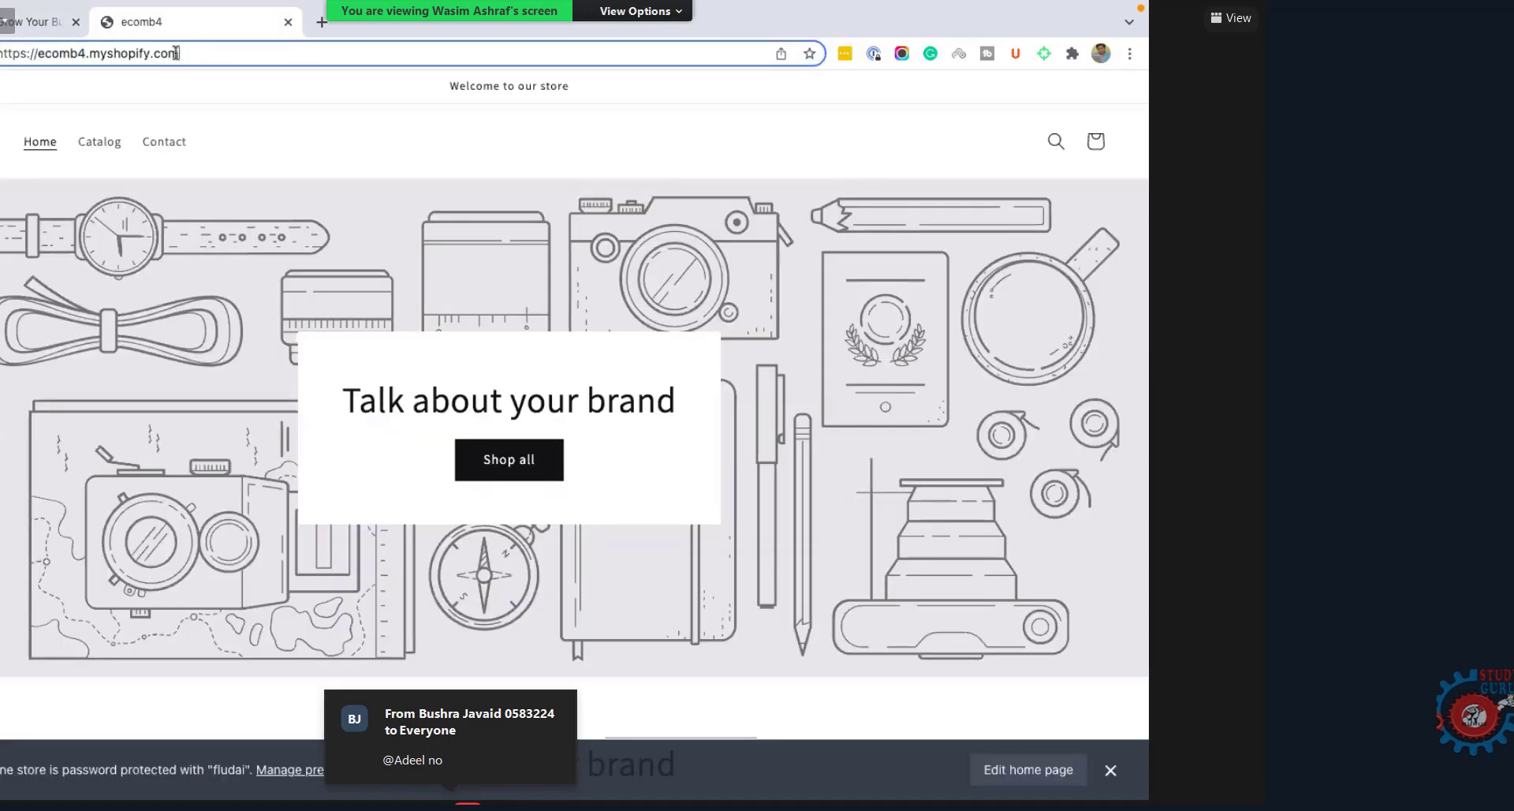
double_click(196, 53)
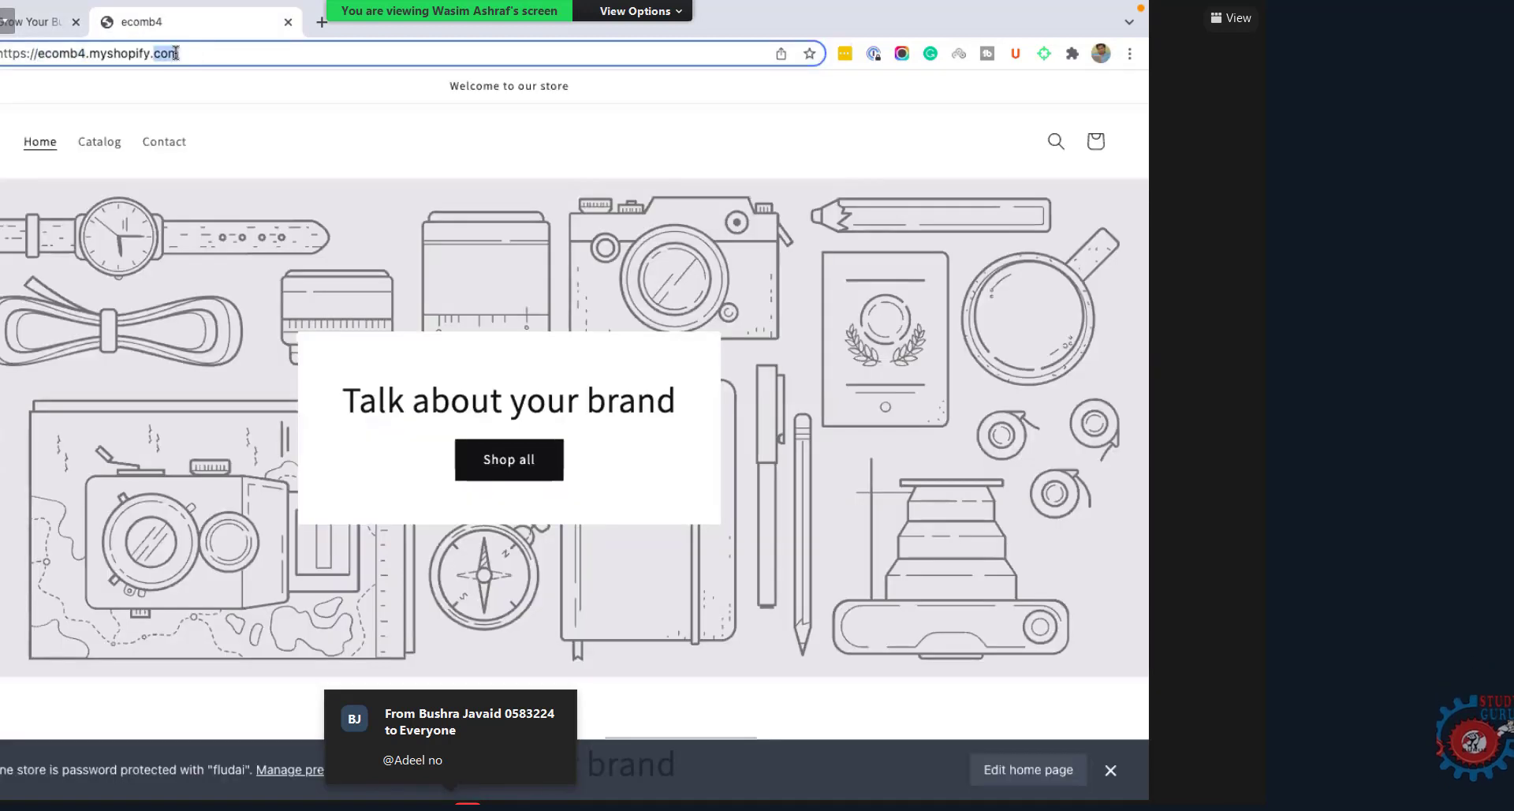
triple_click(56, 53)
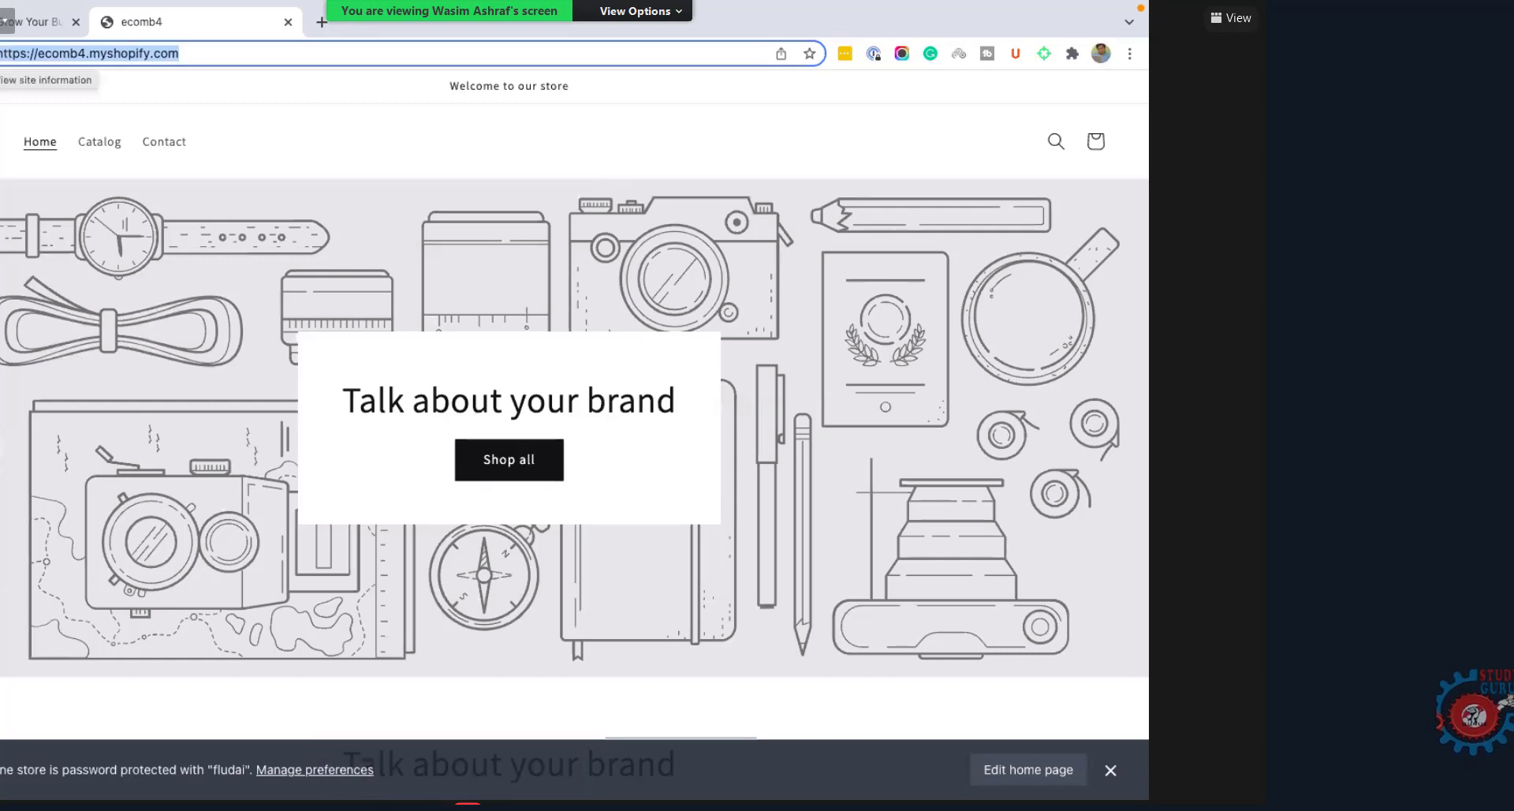
click(193, 57)
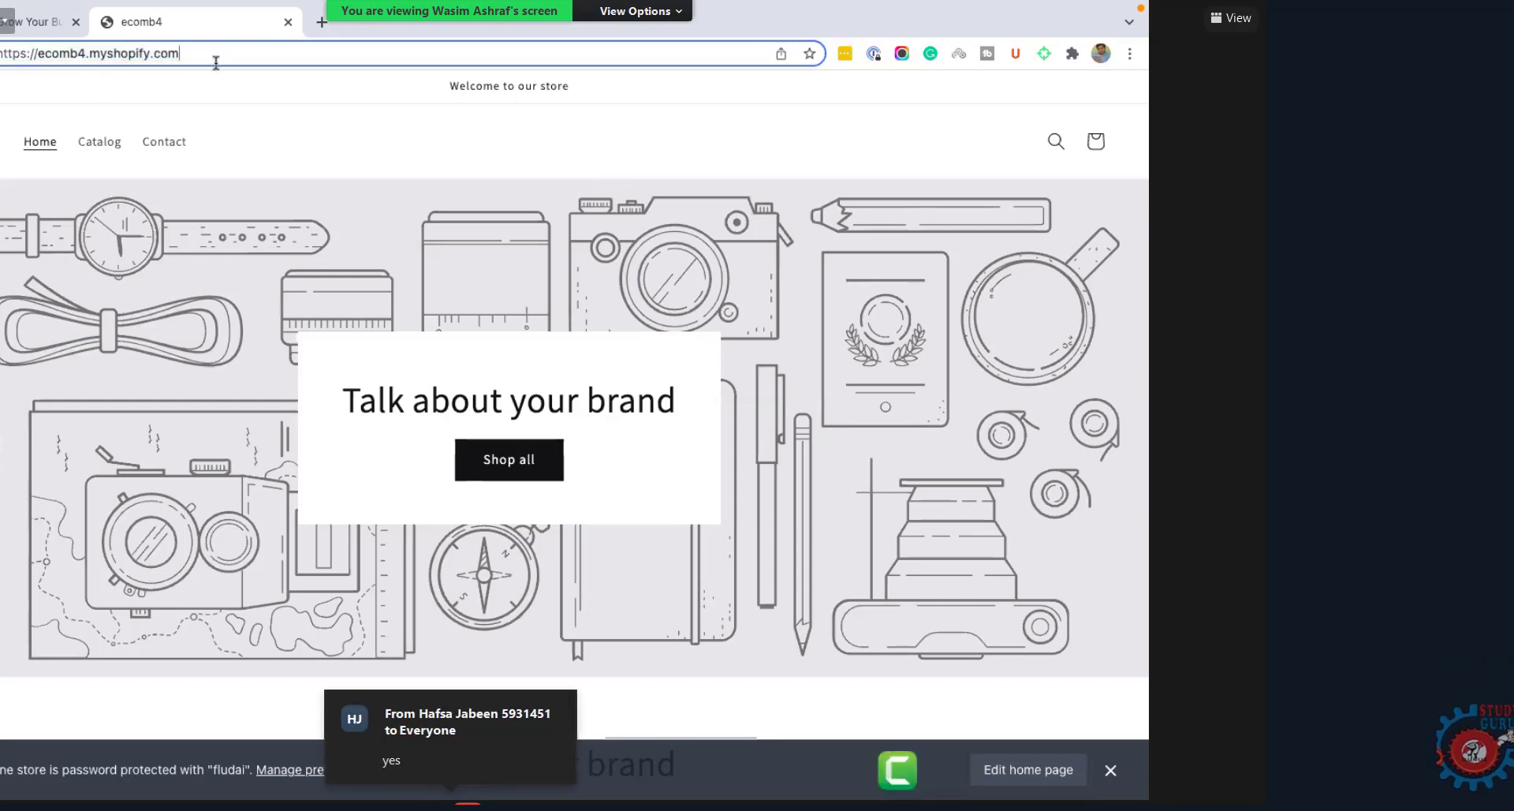
key(ctrl+1)
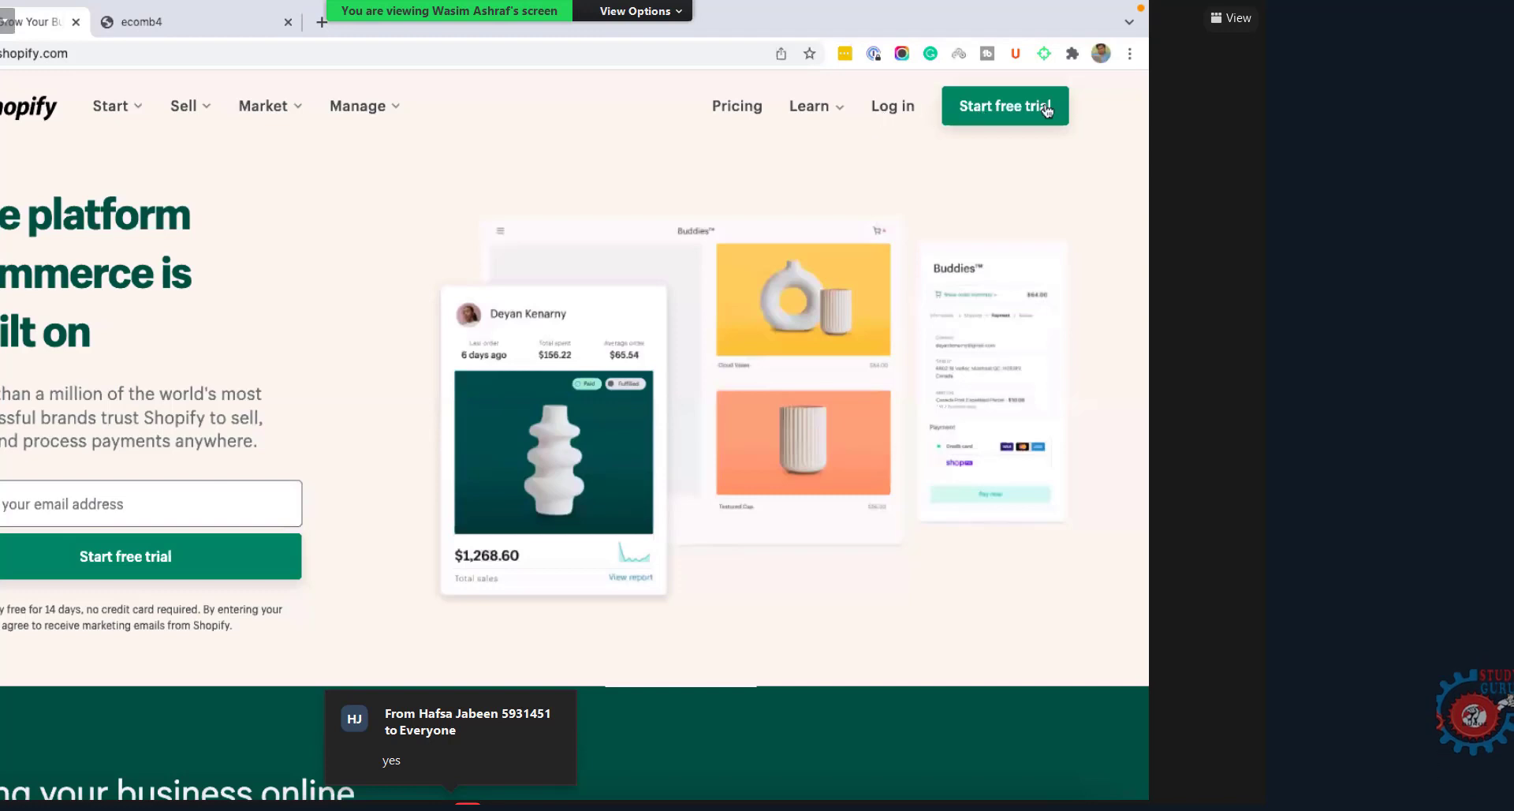
Step: Start a Shopify log-in with a different account, entering an e-mail address and continuing
click(884, 111)
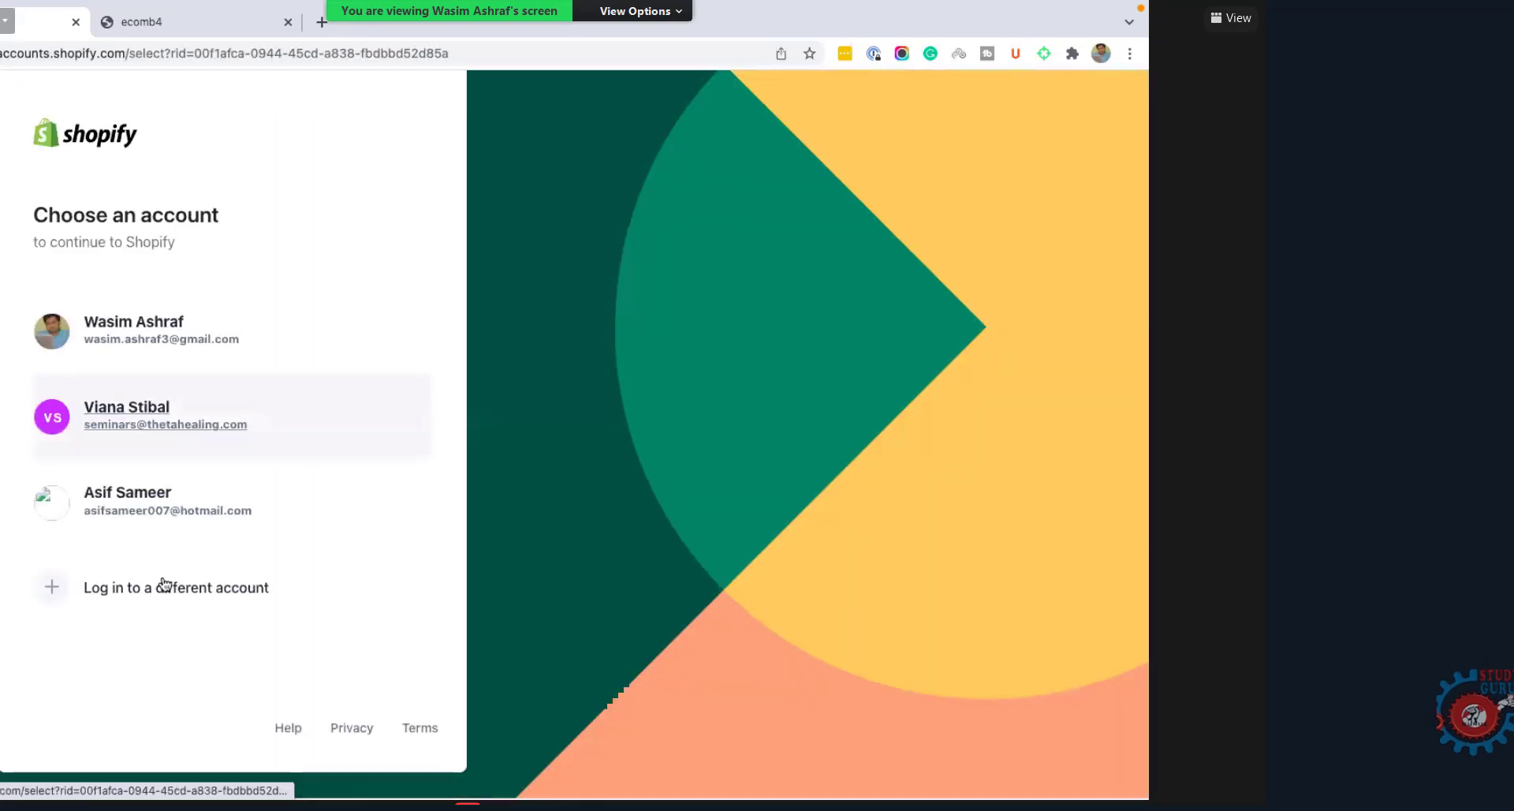
click(150, 596)
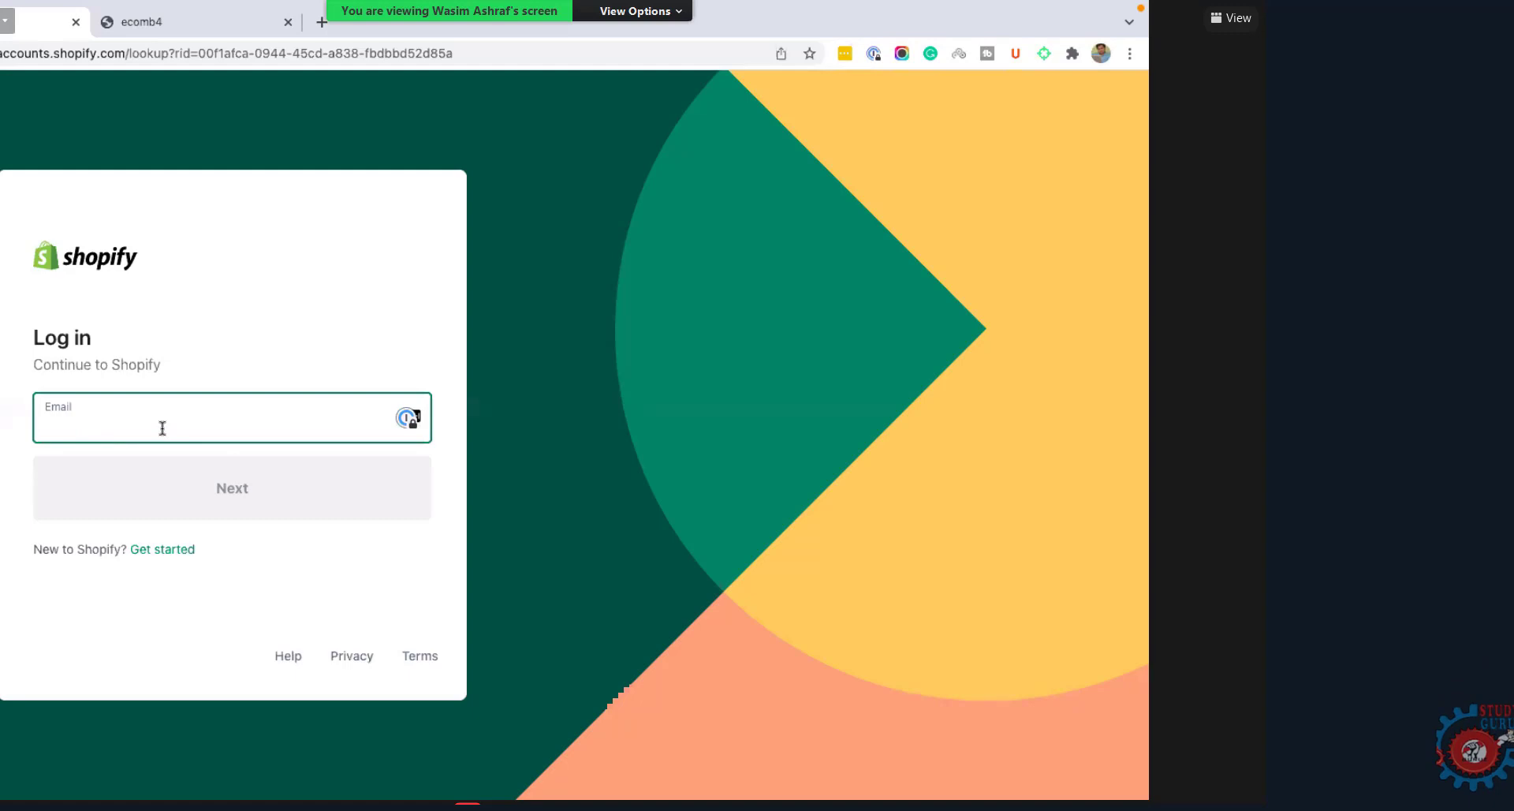
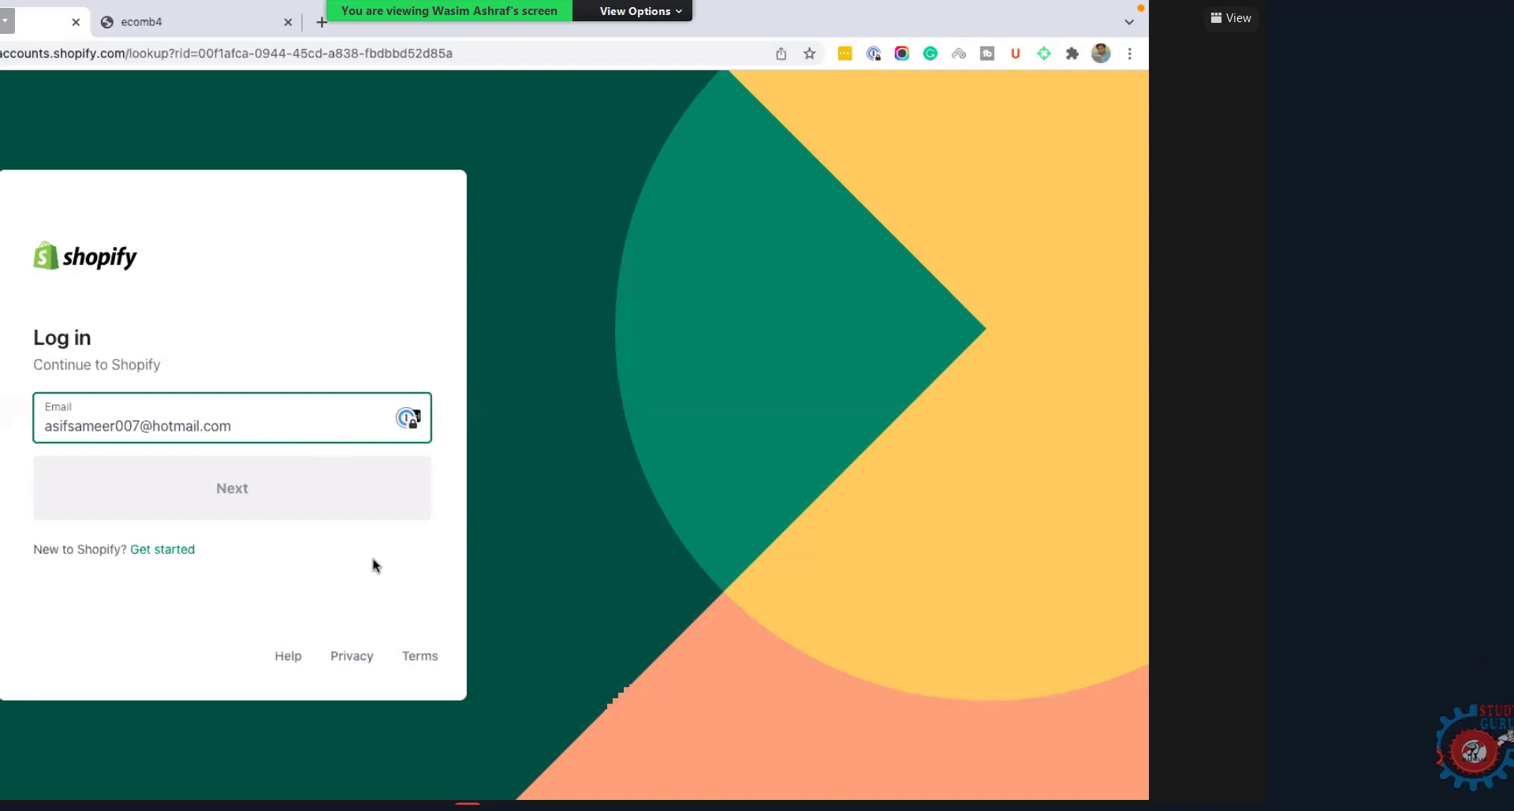
click(251, 492)
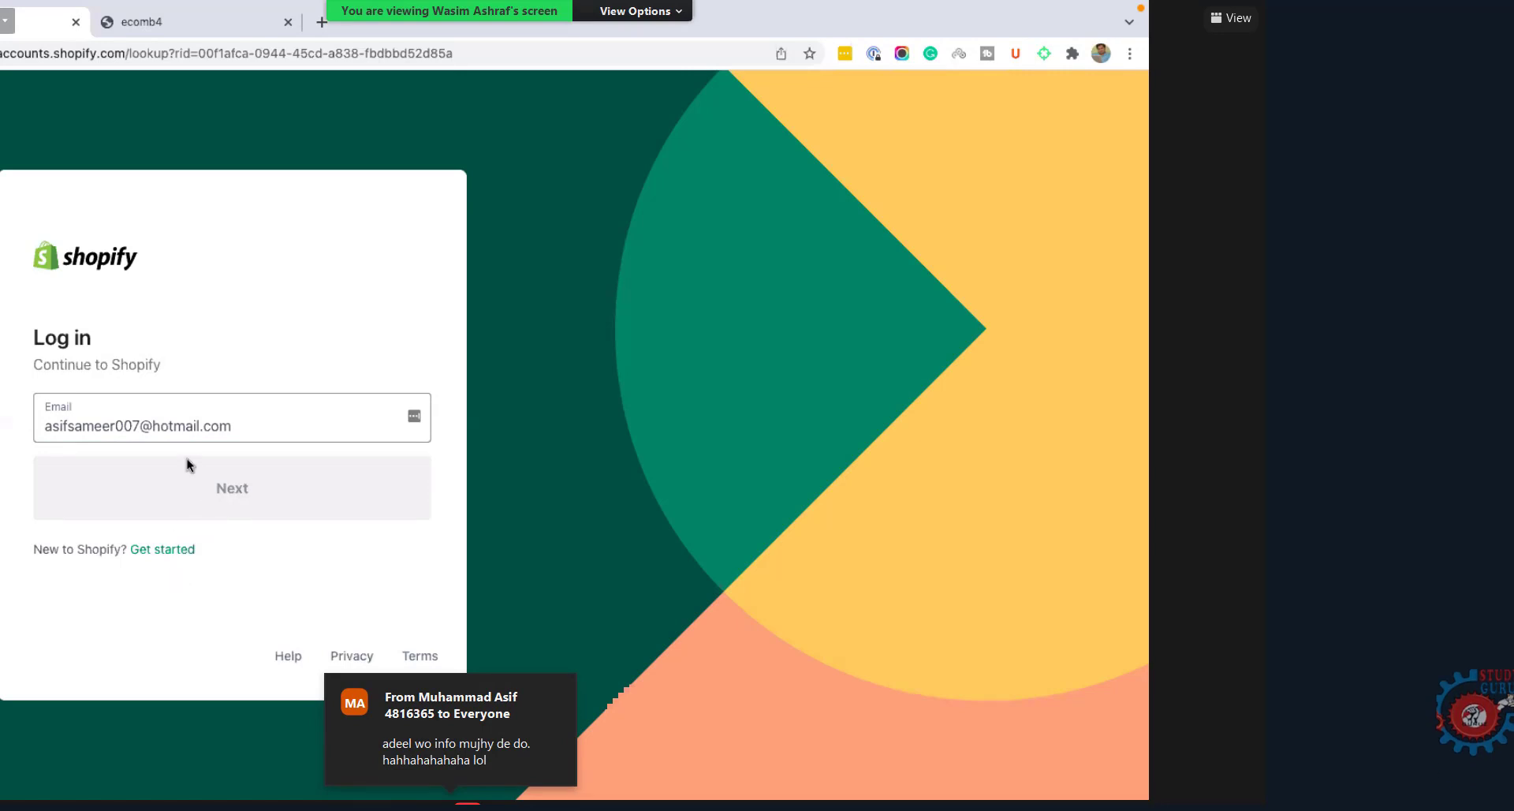
Step: Clear the entered e-mail address and switch to the ecomb4 store tab
click(242, 431)
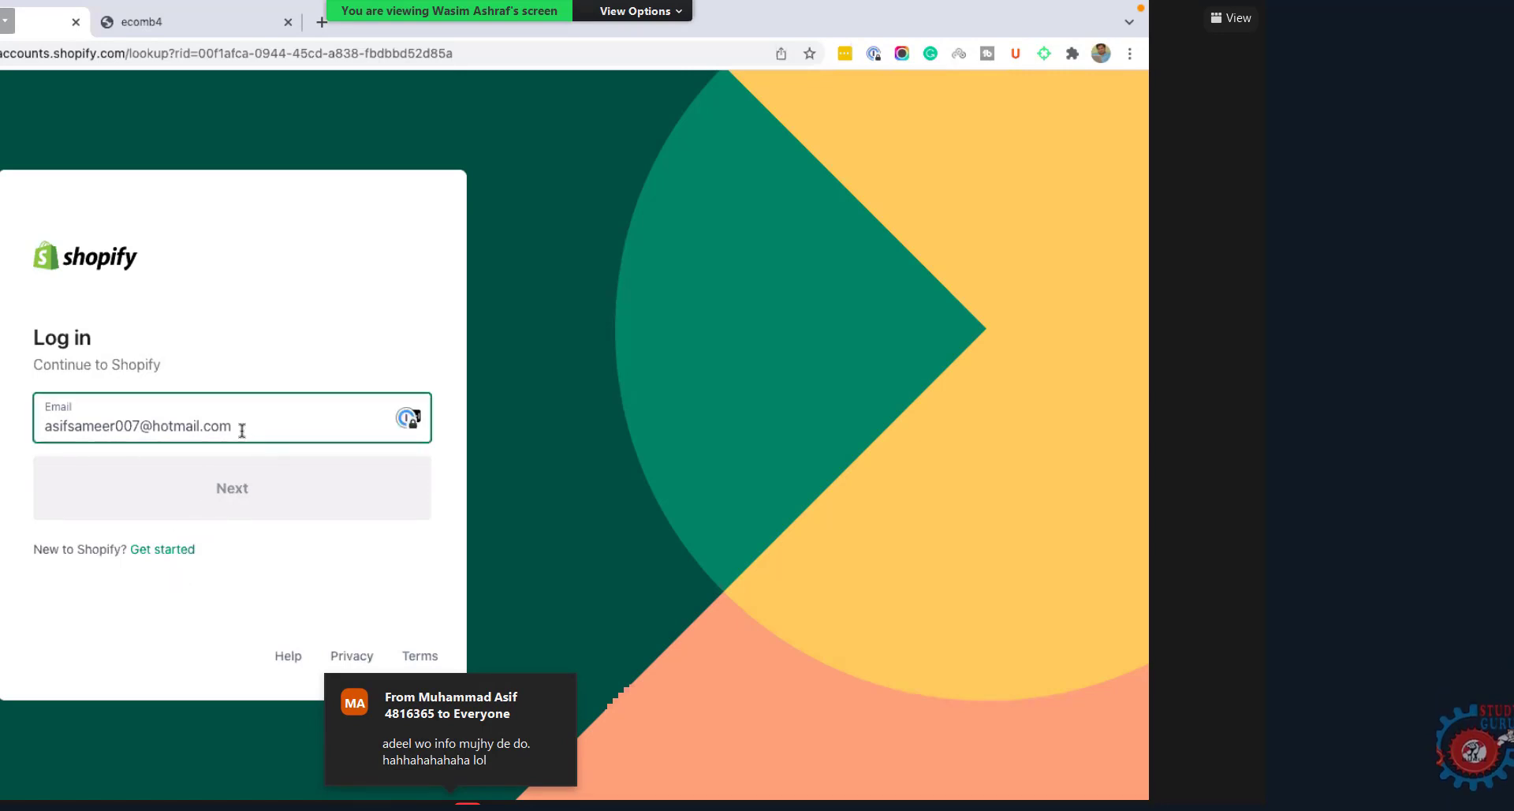
triple_click(128, 429)
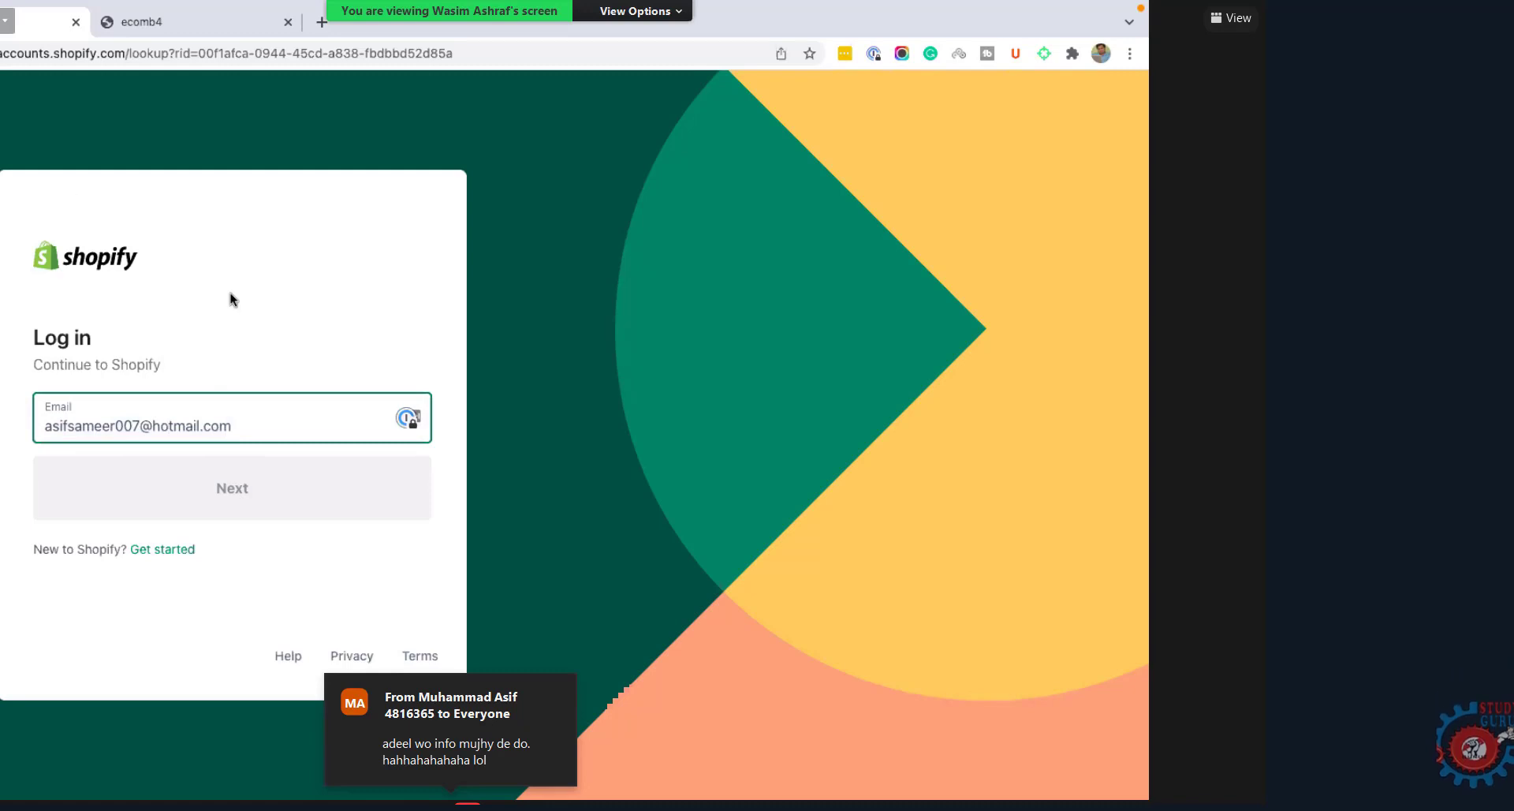
key(ctrl+a)
key(BackSpace)
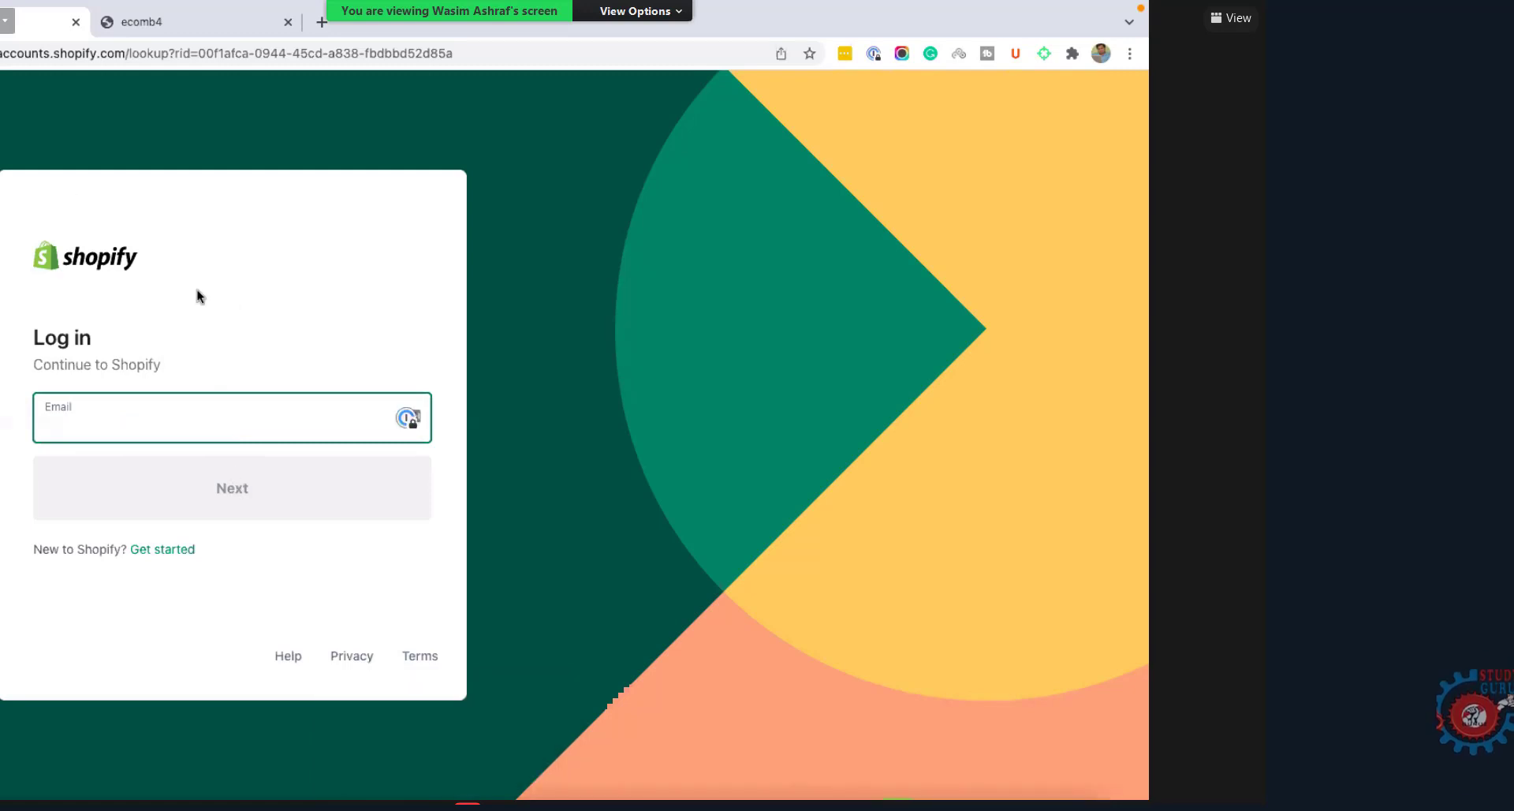
click(133, 31)
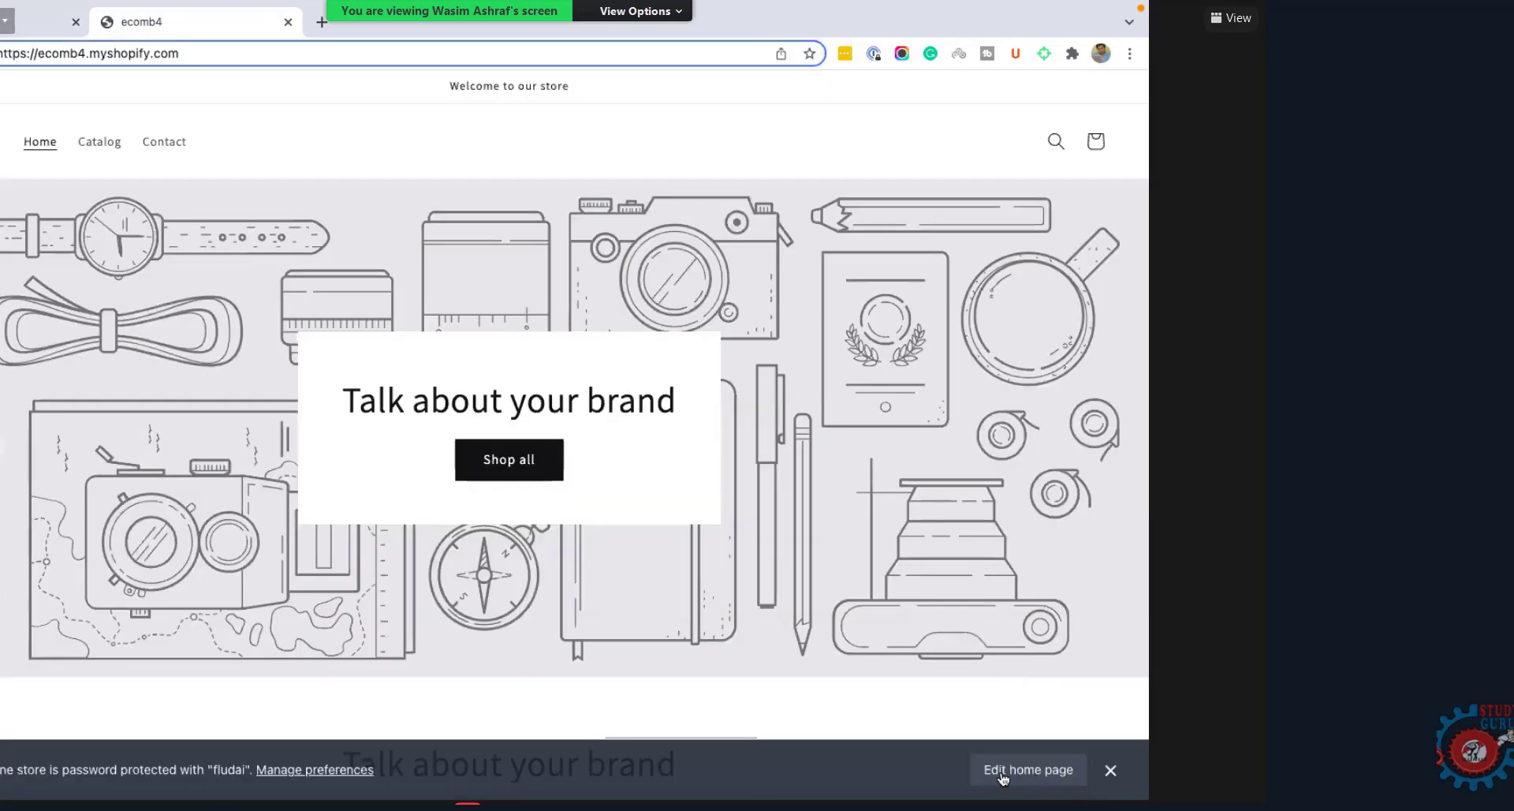
Step: Sign in with a saved account, log out via the account menu, and return to the ecomb4 tab
click(43, 21)
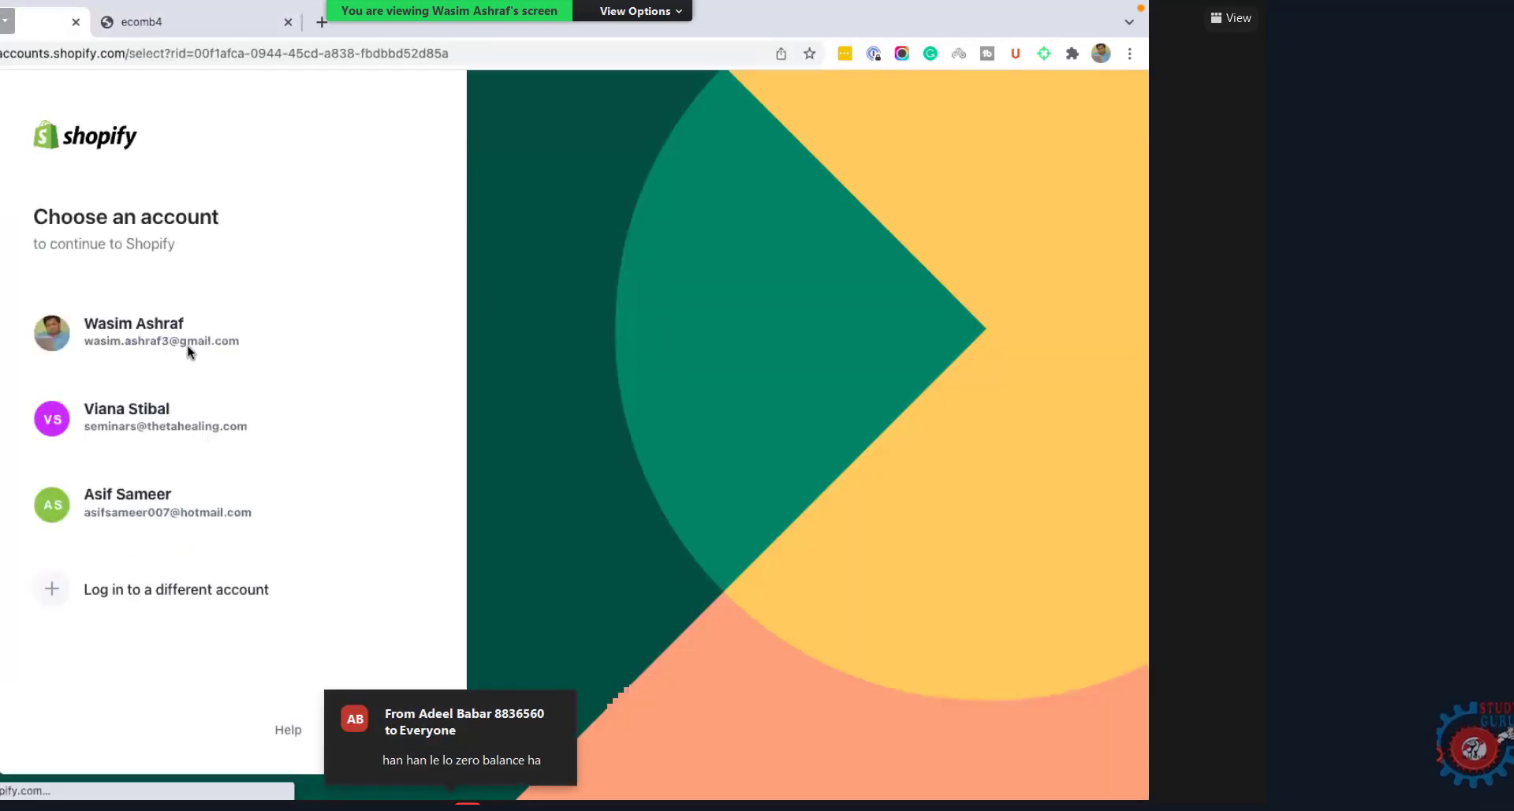
click(206, 515)
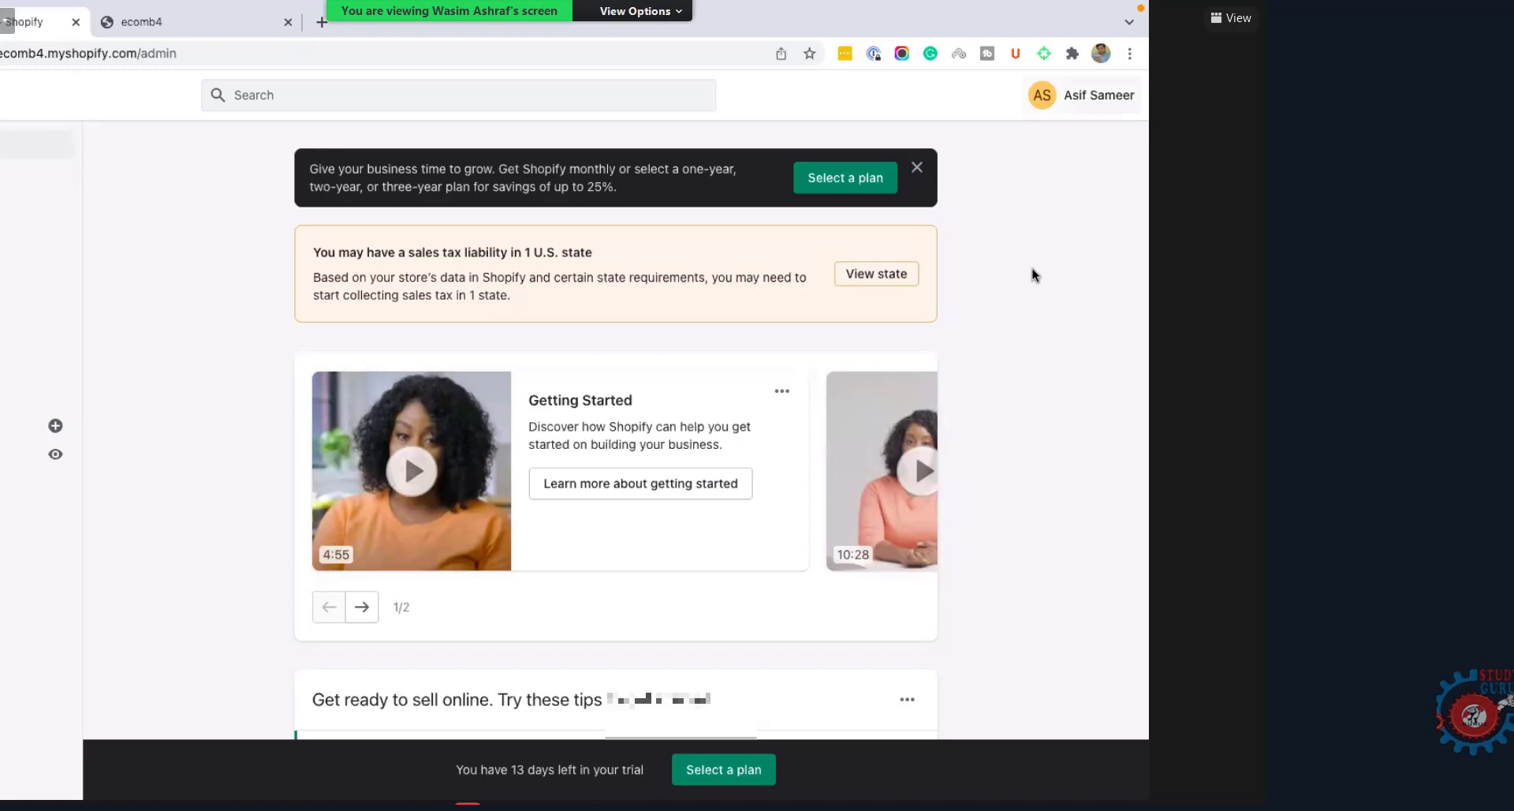
click(1083, 104)
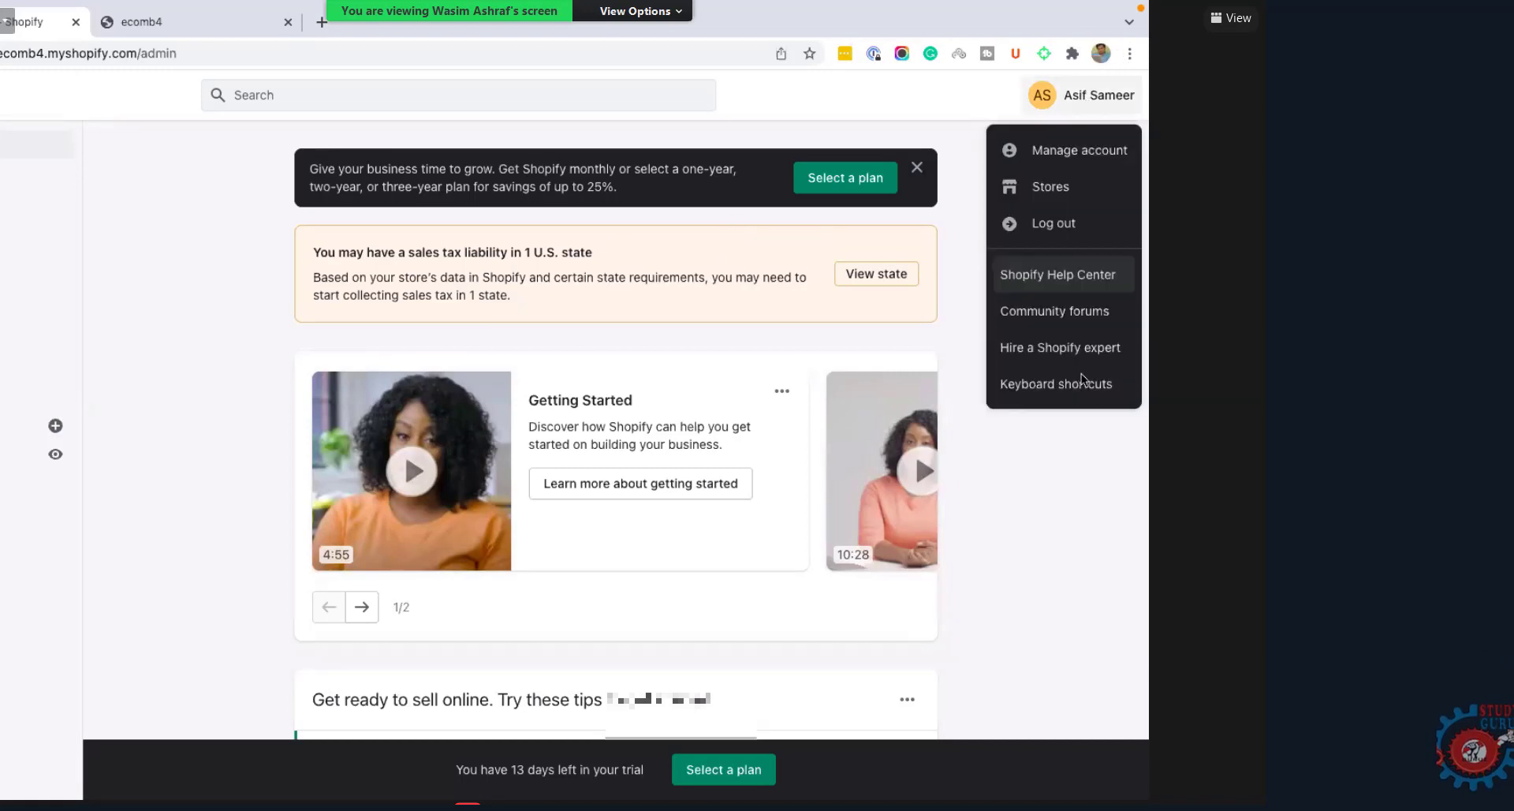
click(1051, 224)
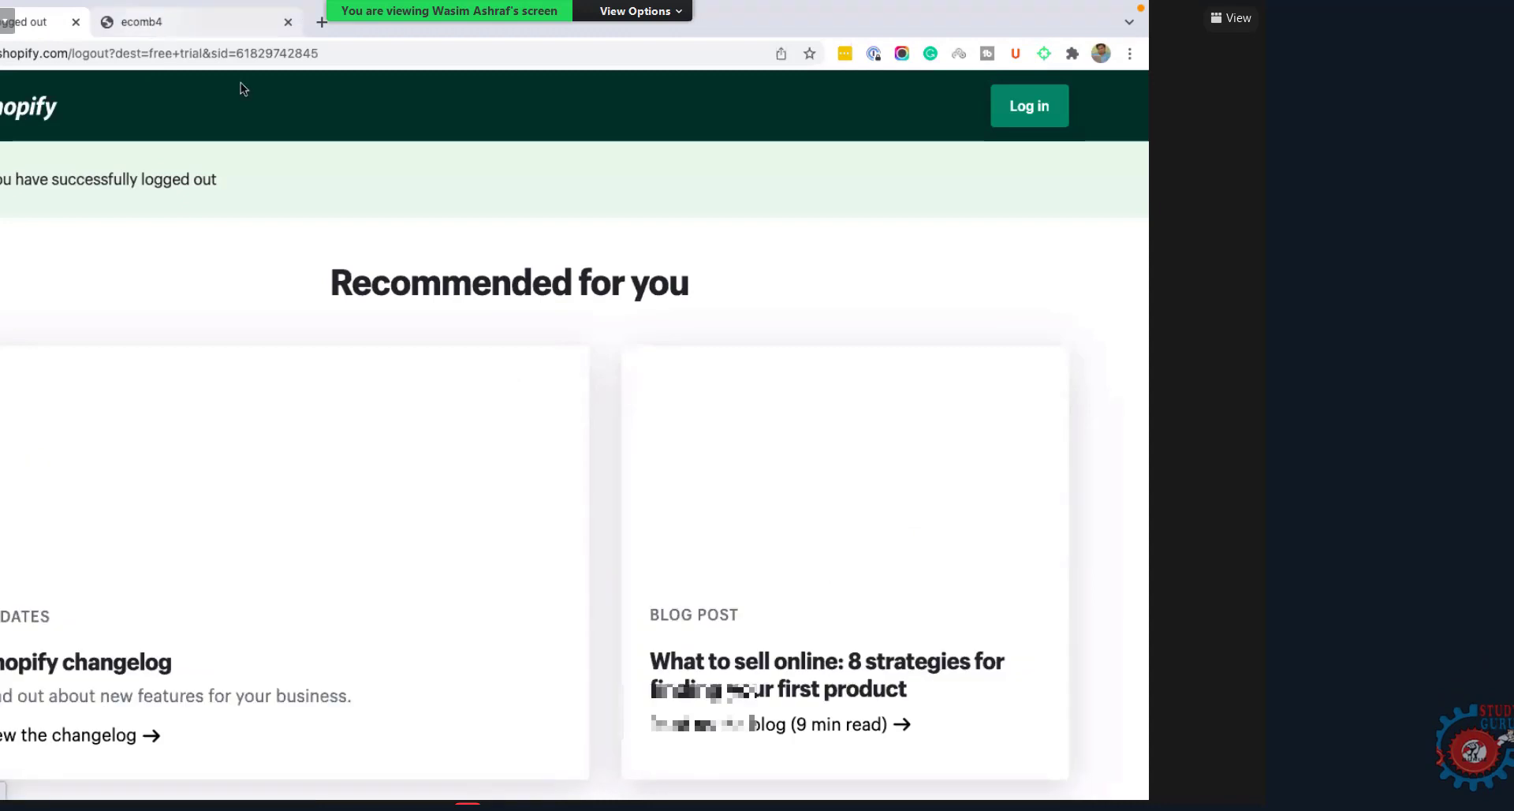
click(201, 22)
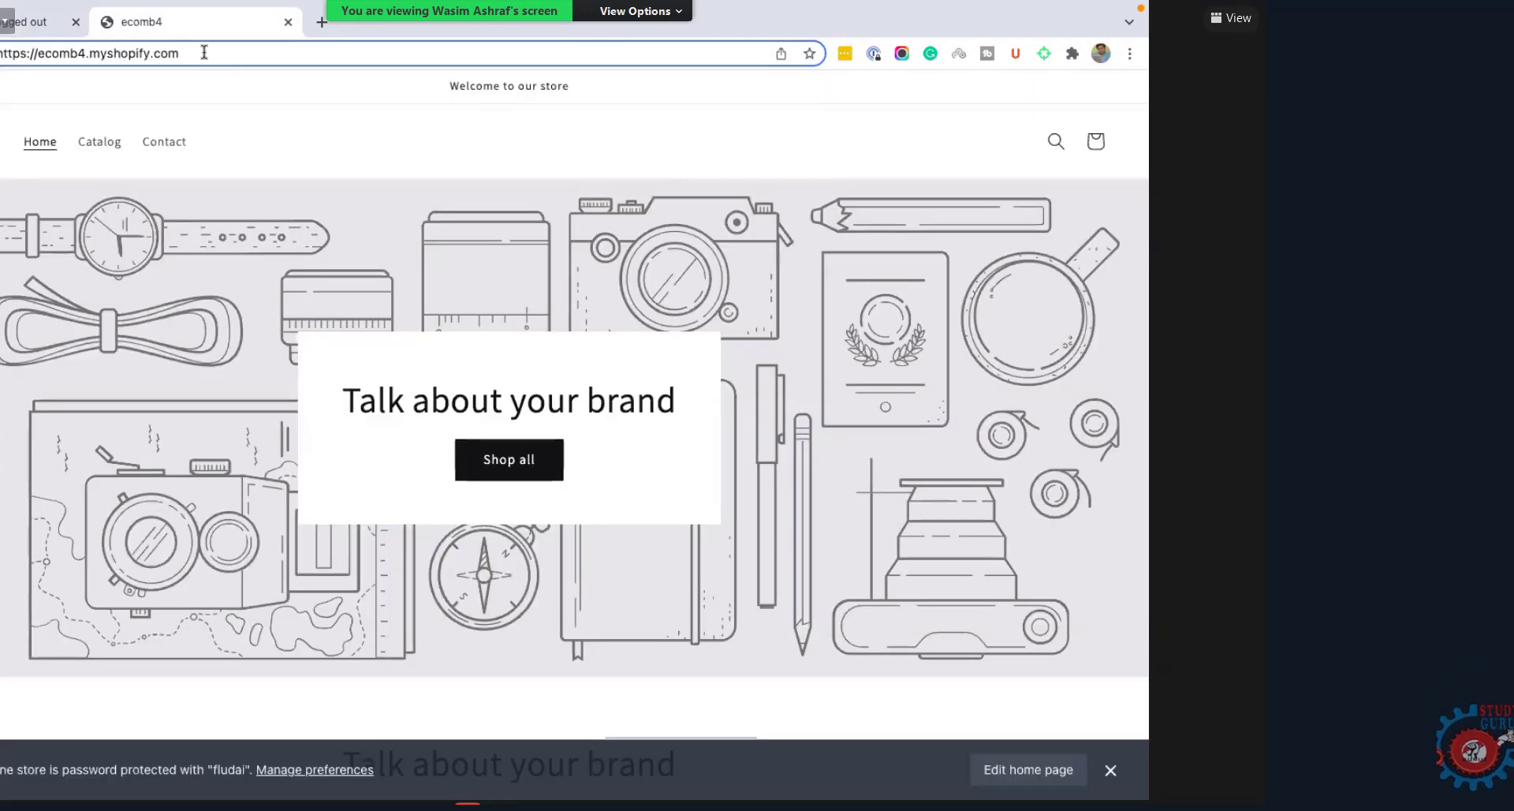
Step: Edit the ecomb4 tab's address to ecomb4.myshopify.com/admin
click(32, 23)
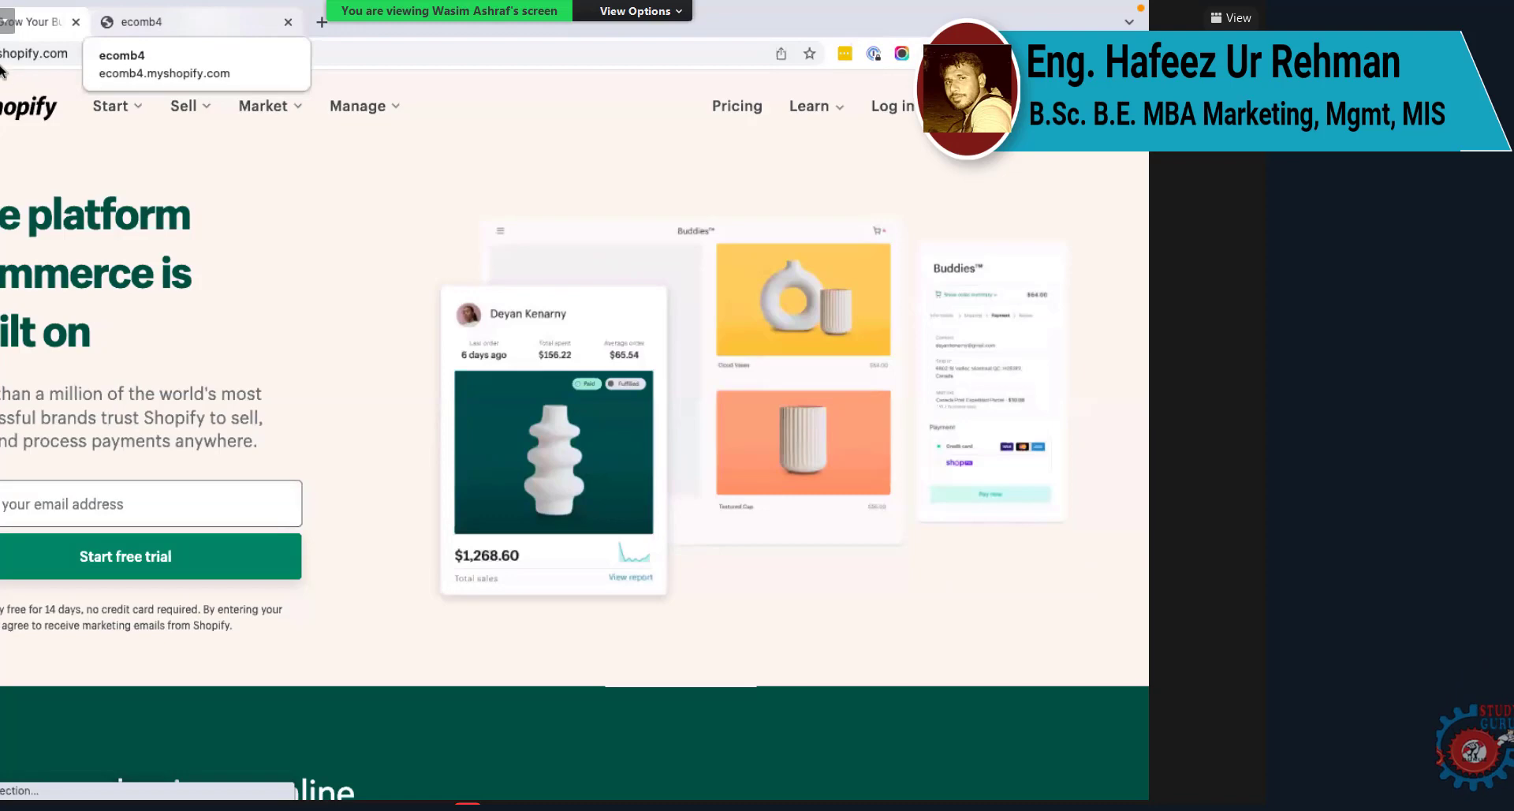
click(142, 22)
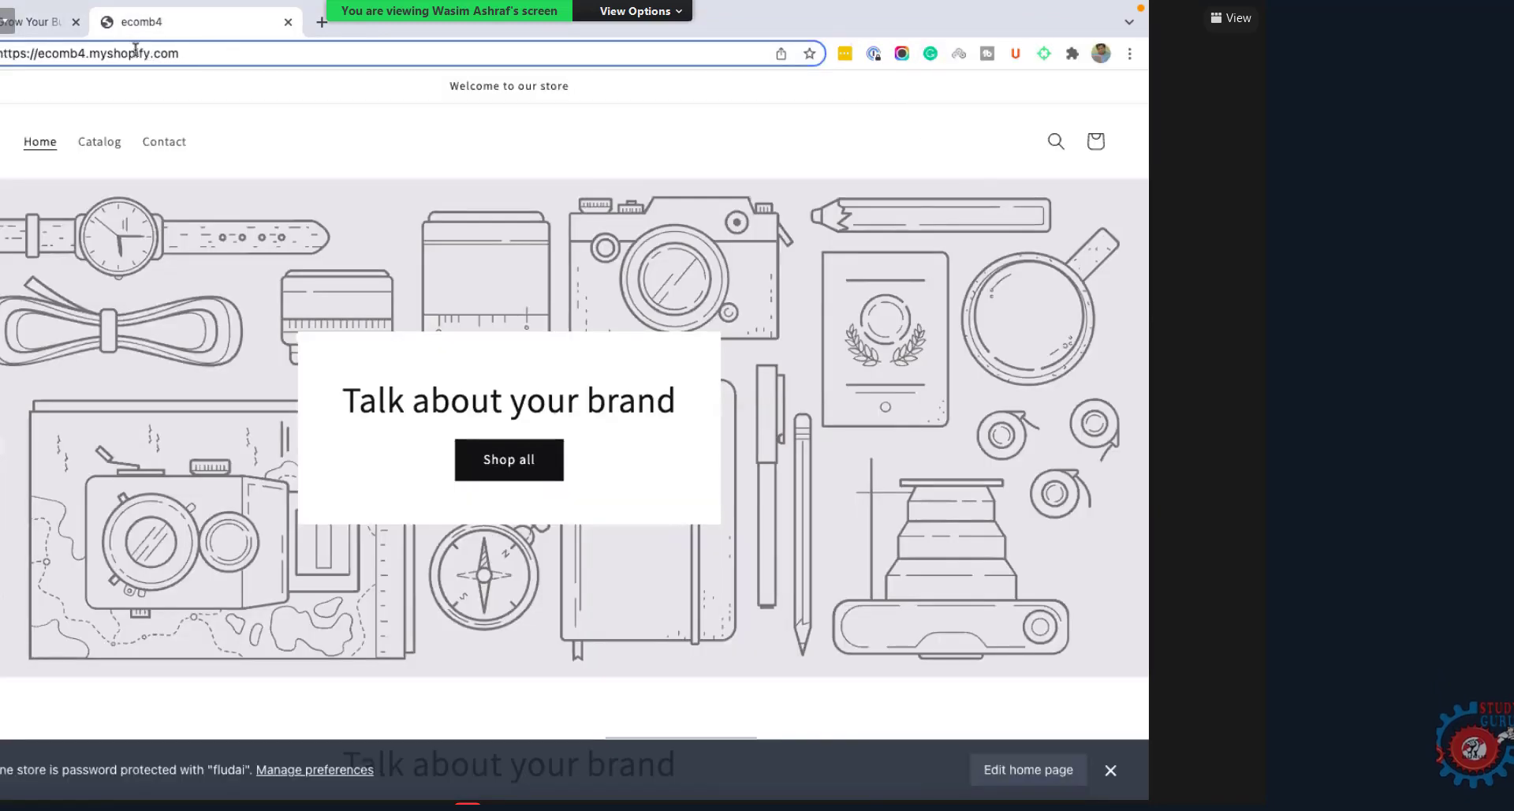
click(92, 53)
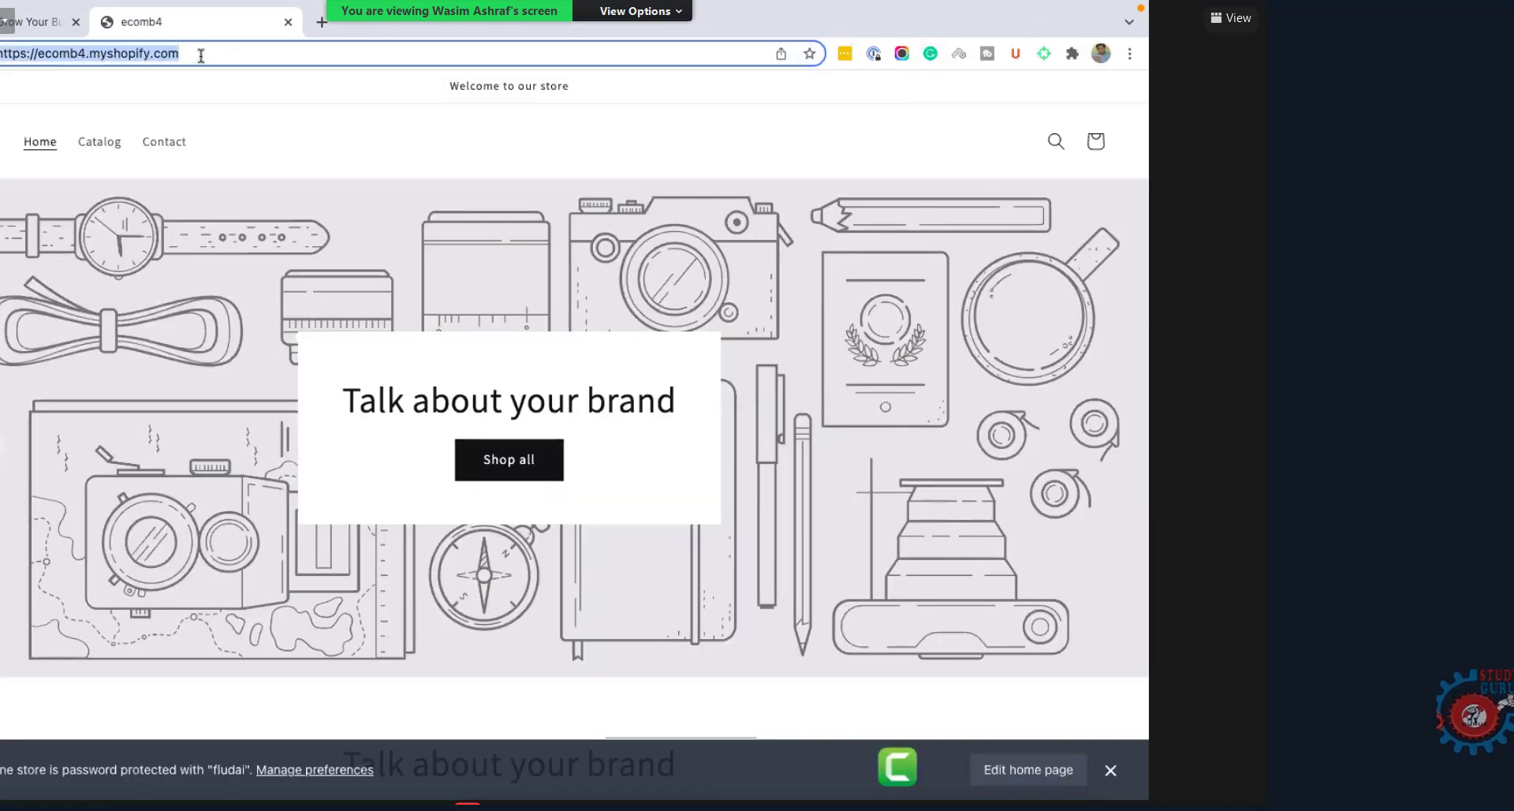
click(83, 54)
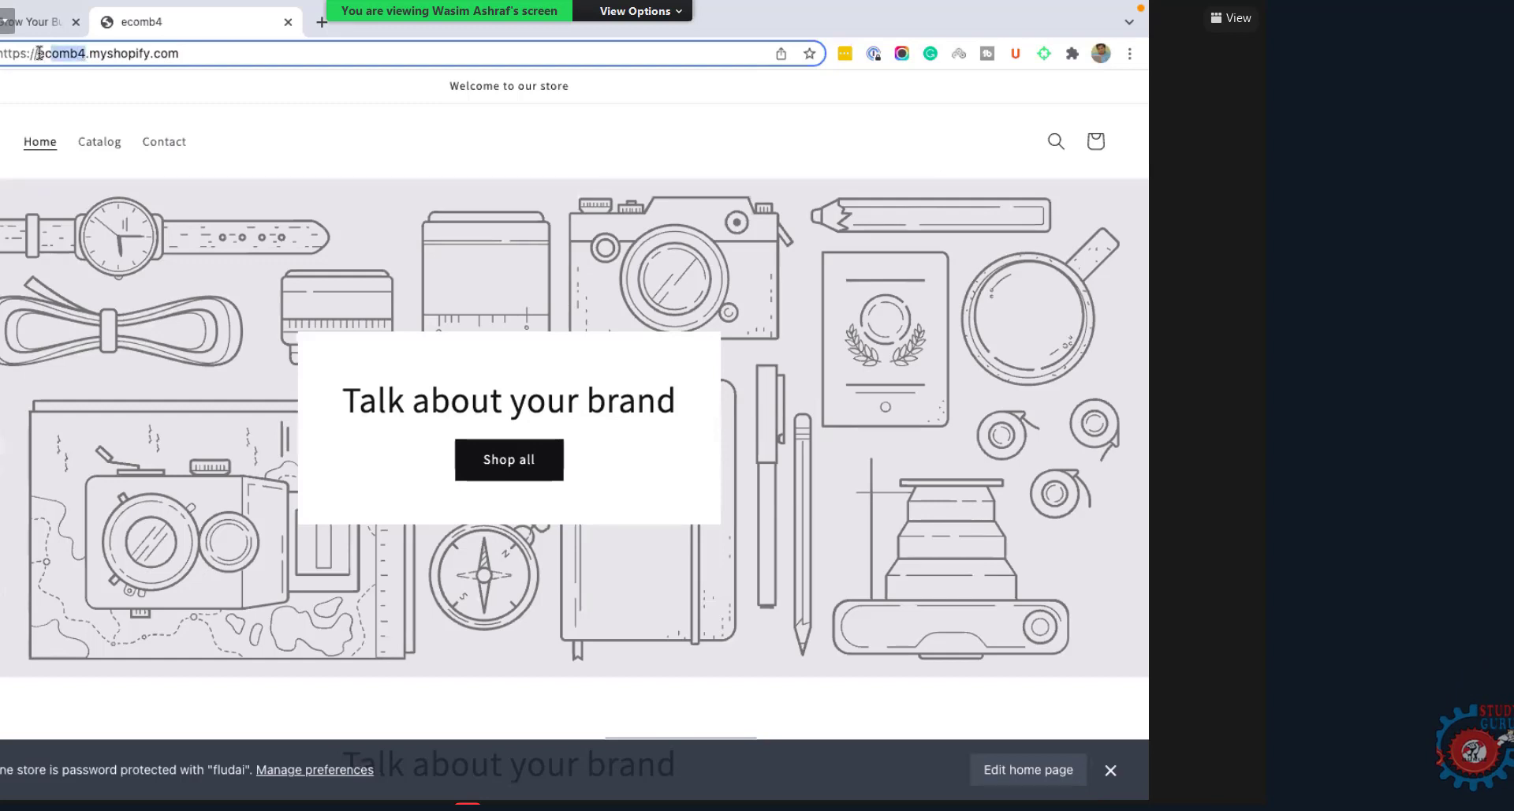
double_click(85, 54)
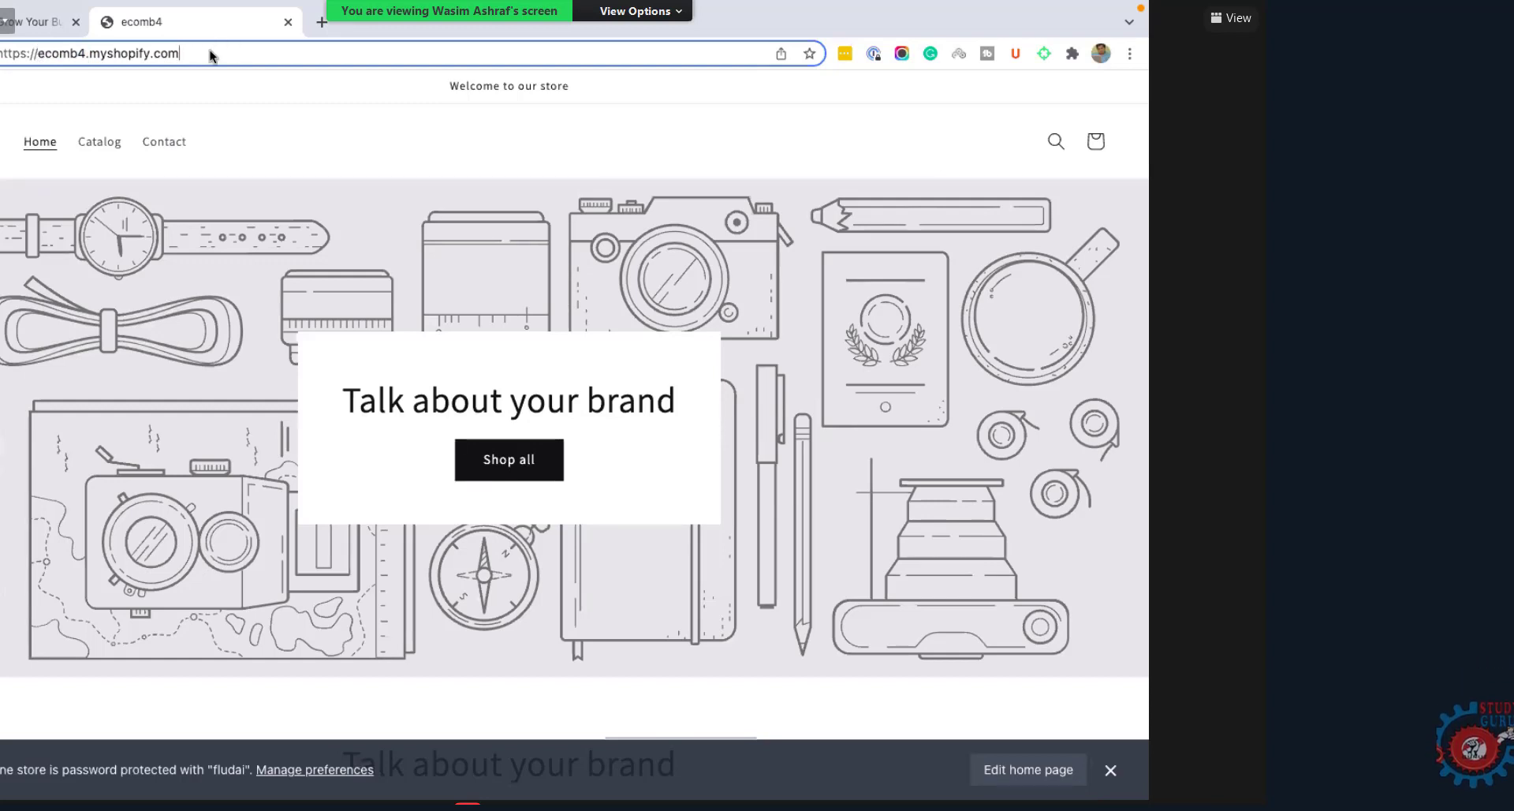
text(//)
key(BackSpace)
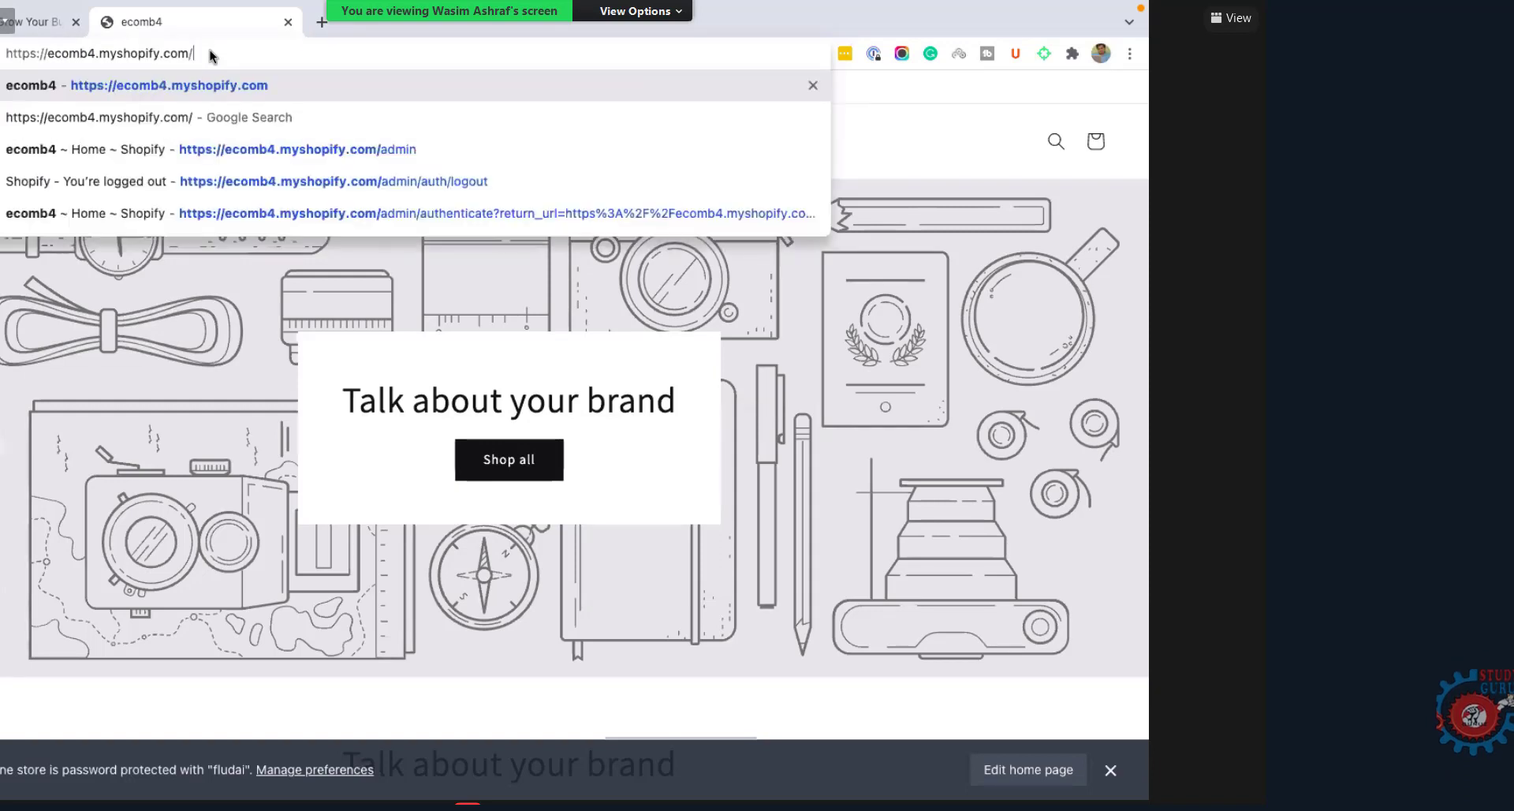
text(adm)
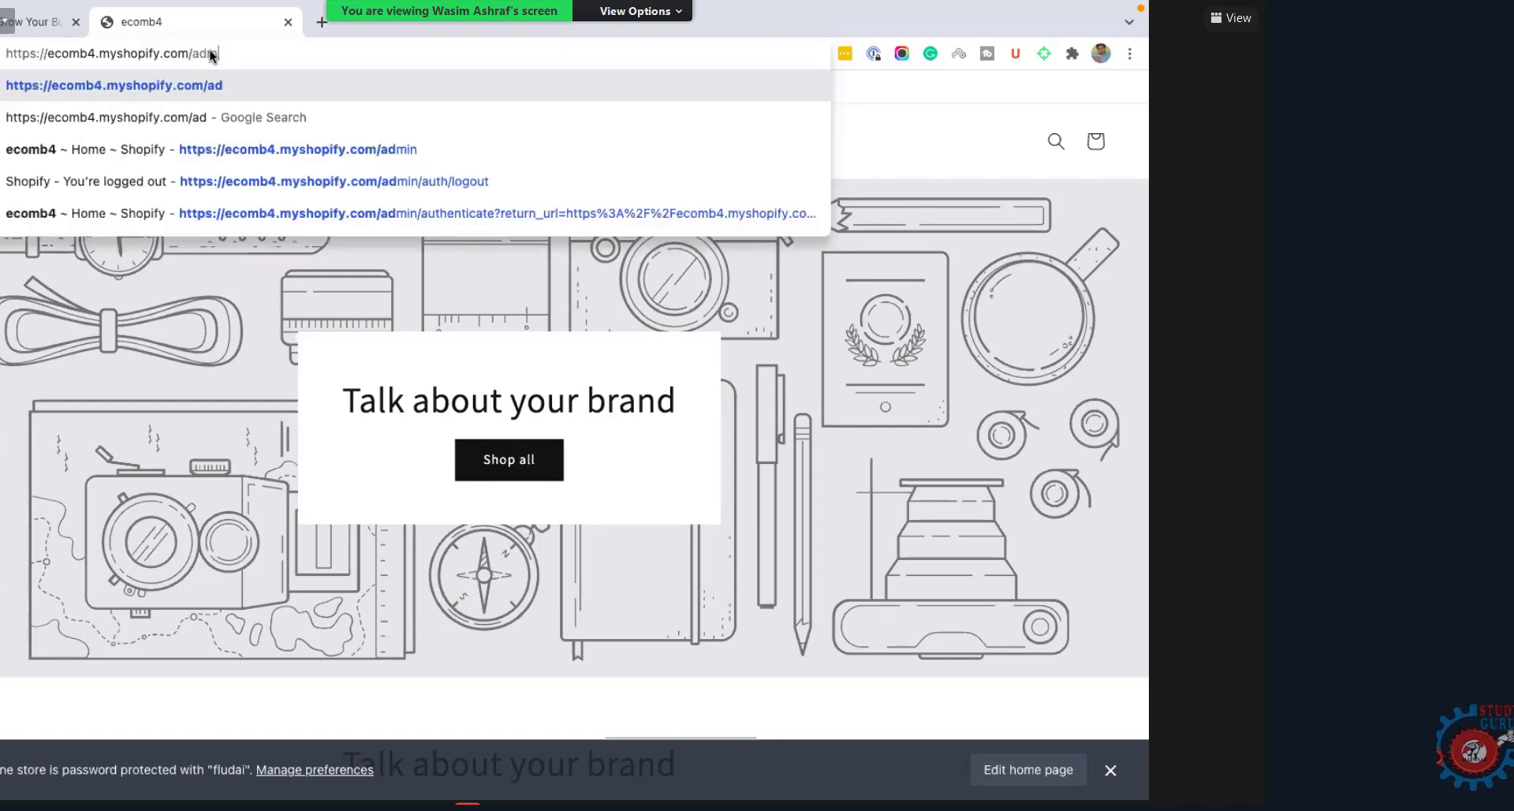
text(in)
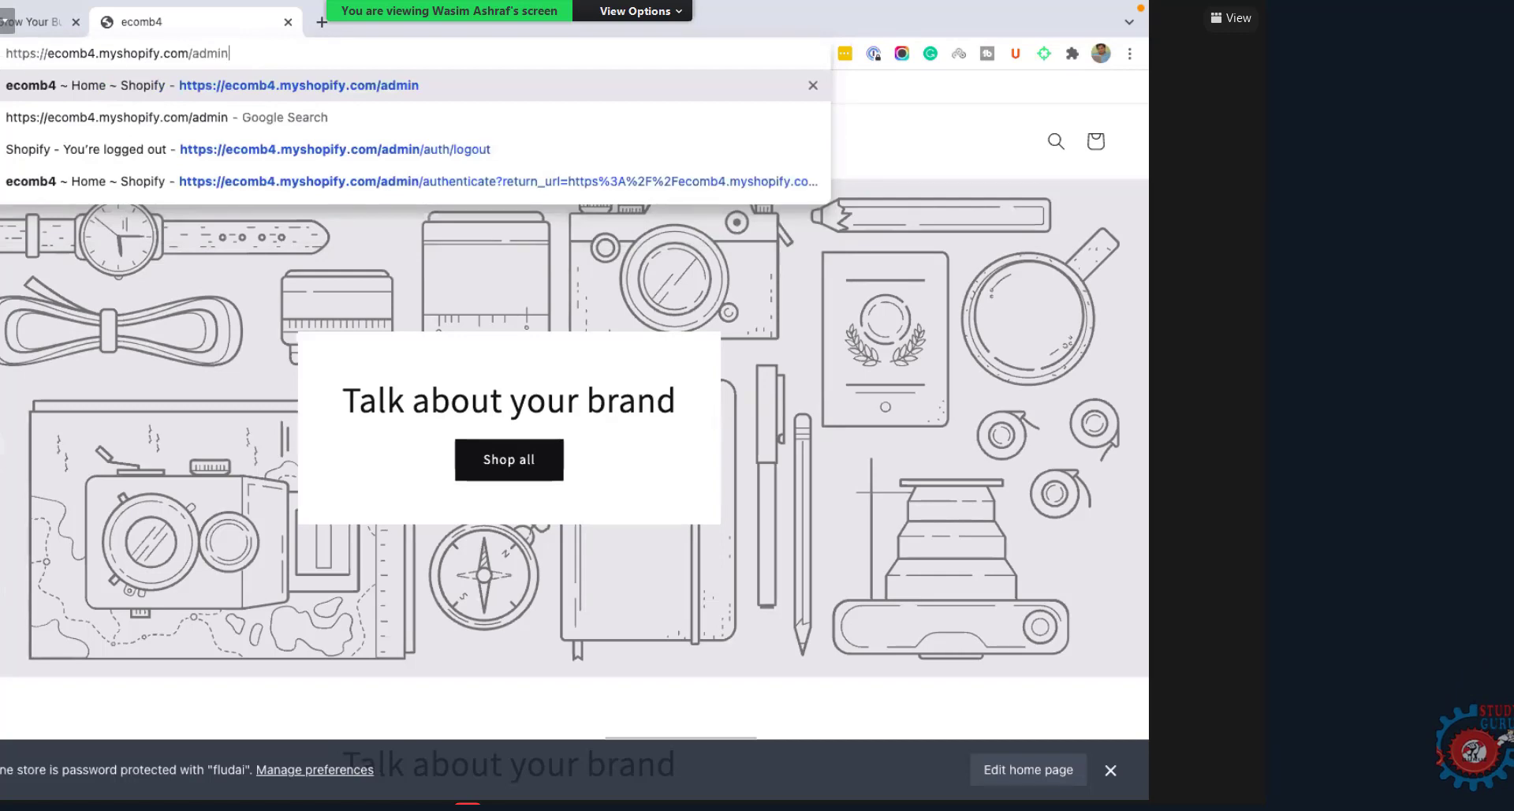
Step: Check the /admin address and load it to reach the account chooser
key(ctrl+a)
click(249, 54)
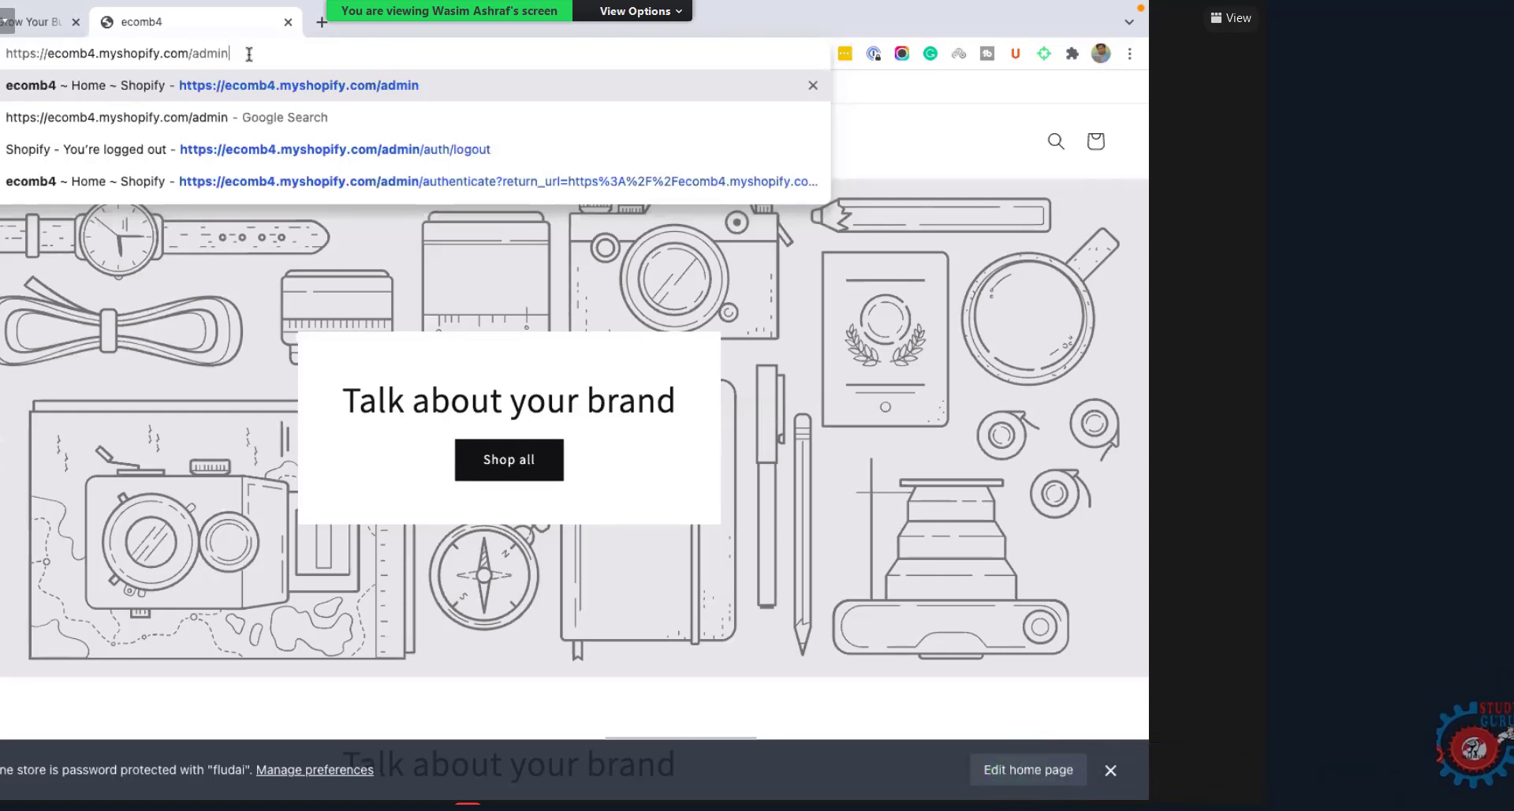
drag(118, 51, 56, 59)
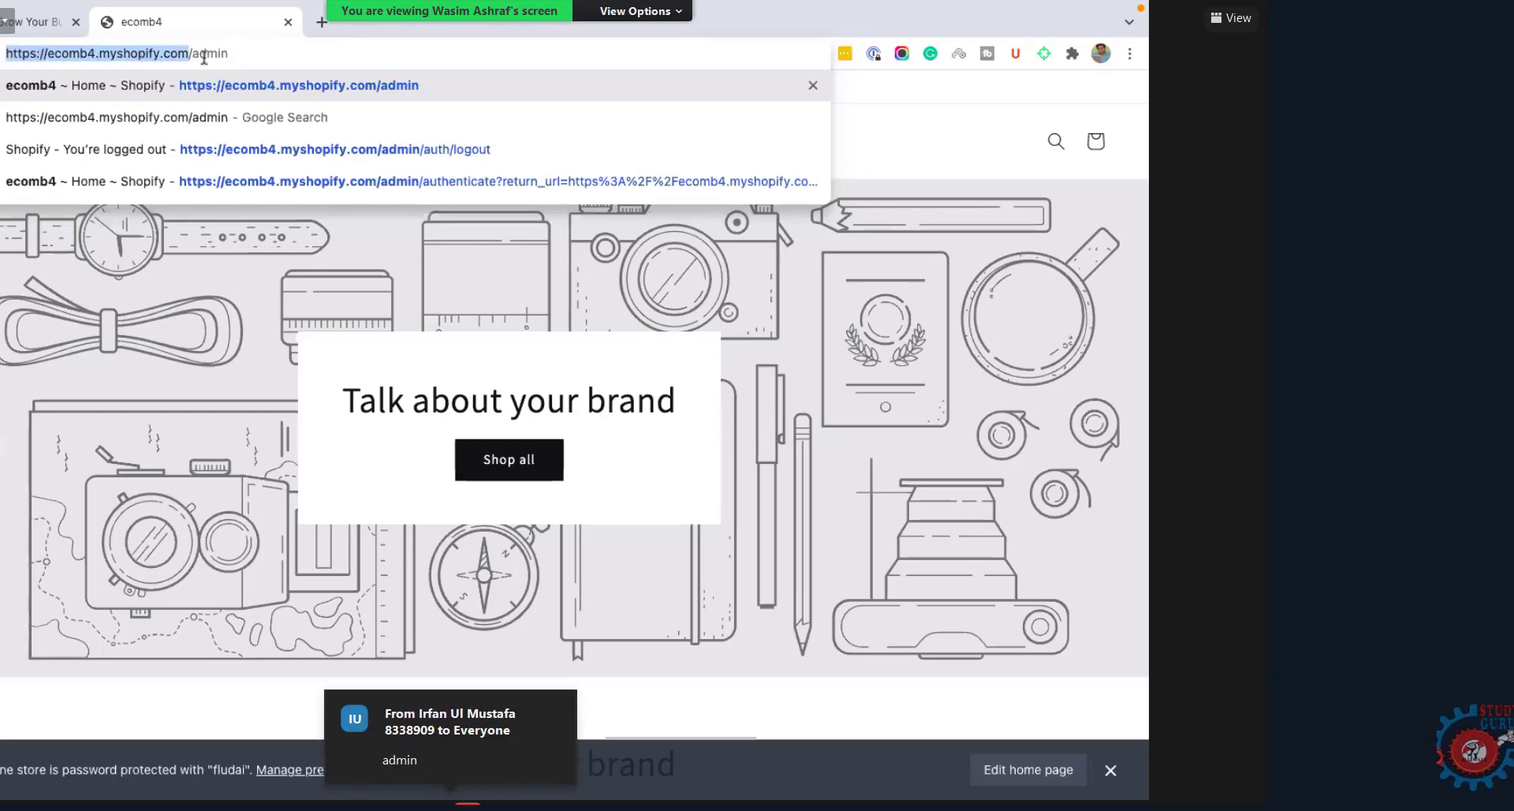
drag(189, 54, 277, 58)
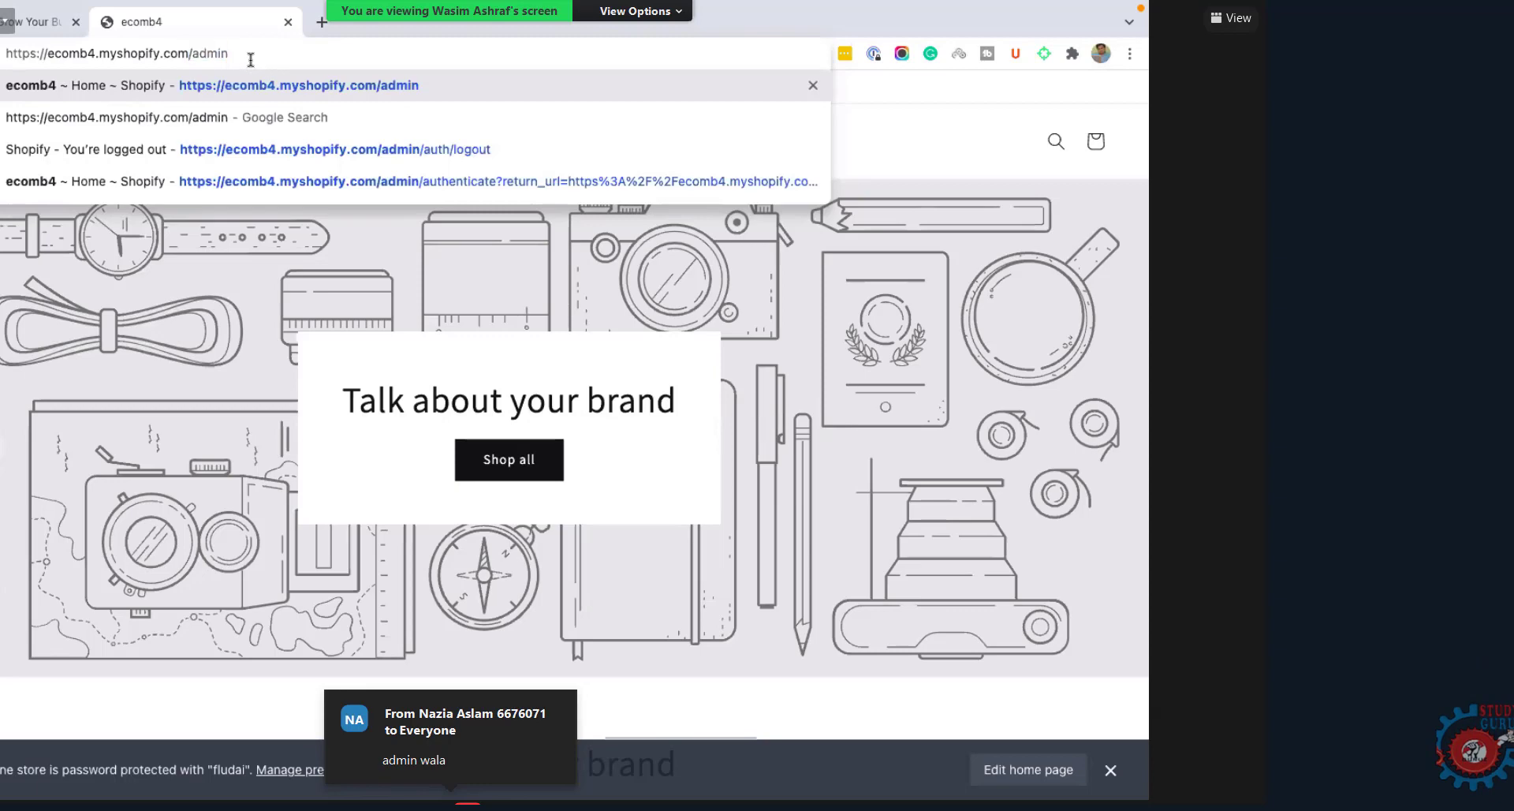
drag(255, 59, 130, 55)
click(164, 53)
click(195, 53)
drag(188, 53, 266, 53)
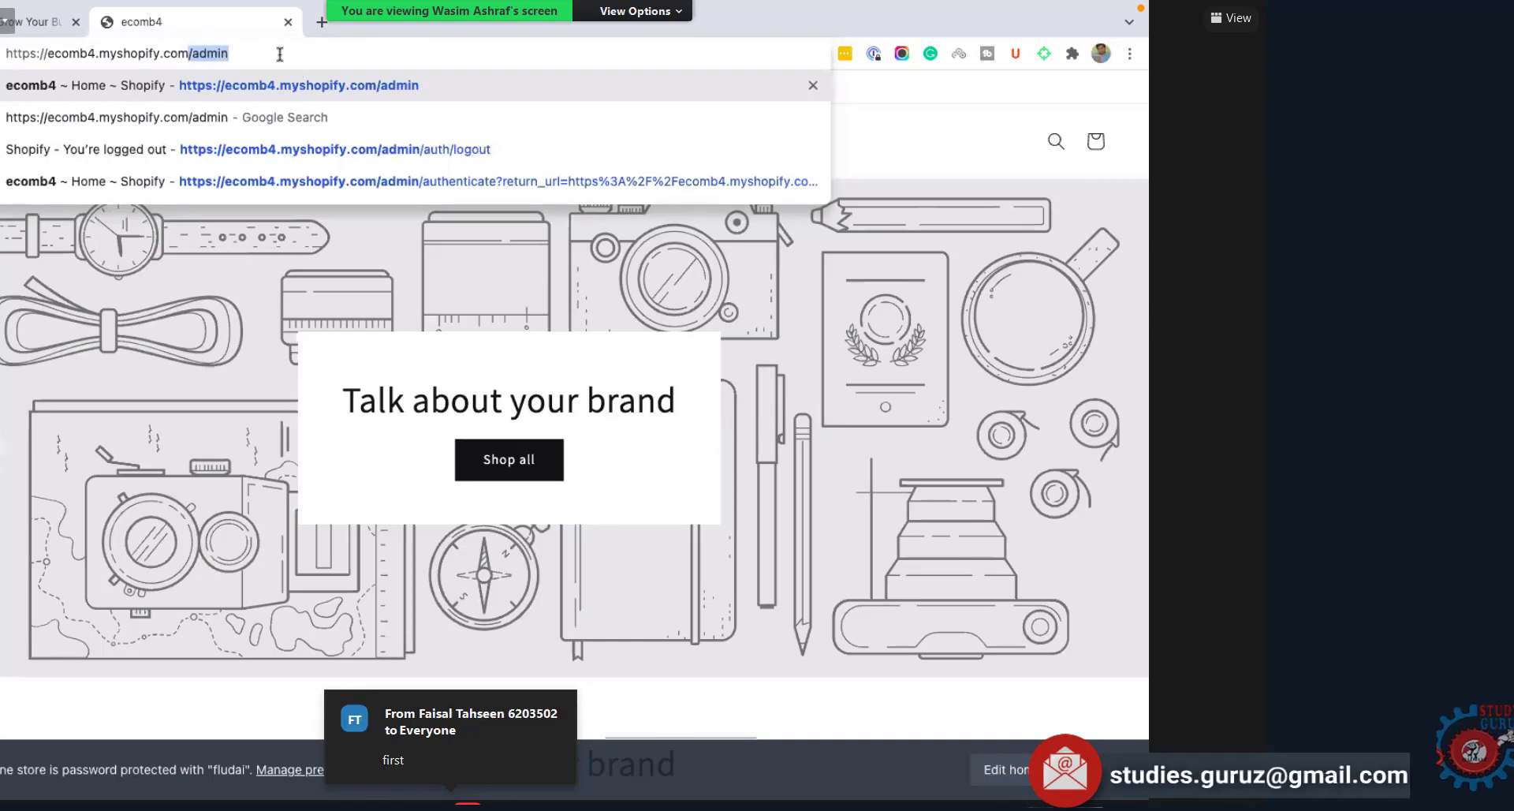
key(Return)
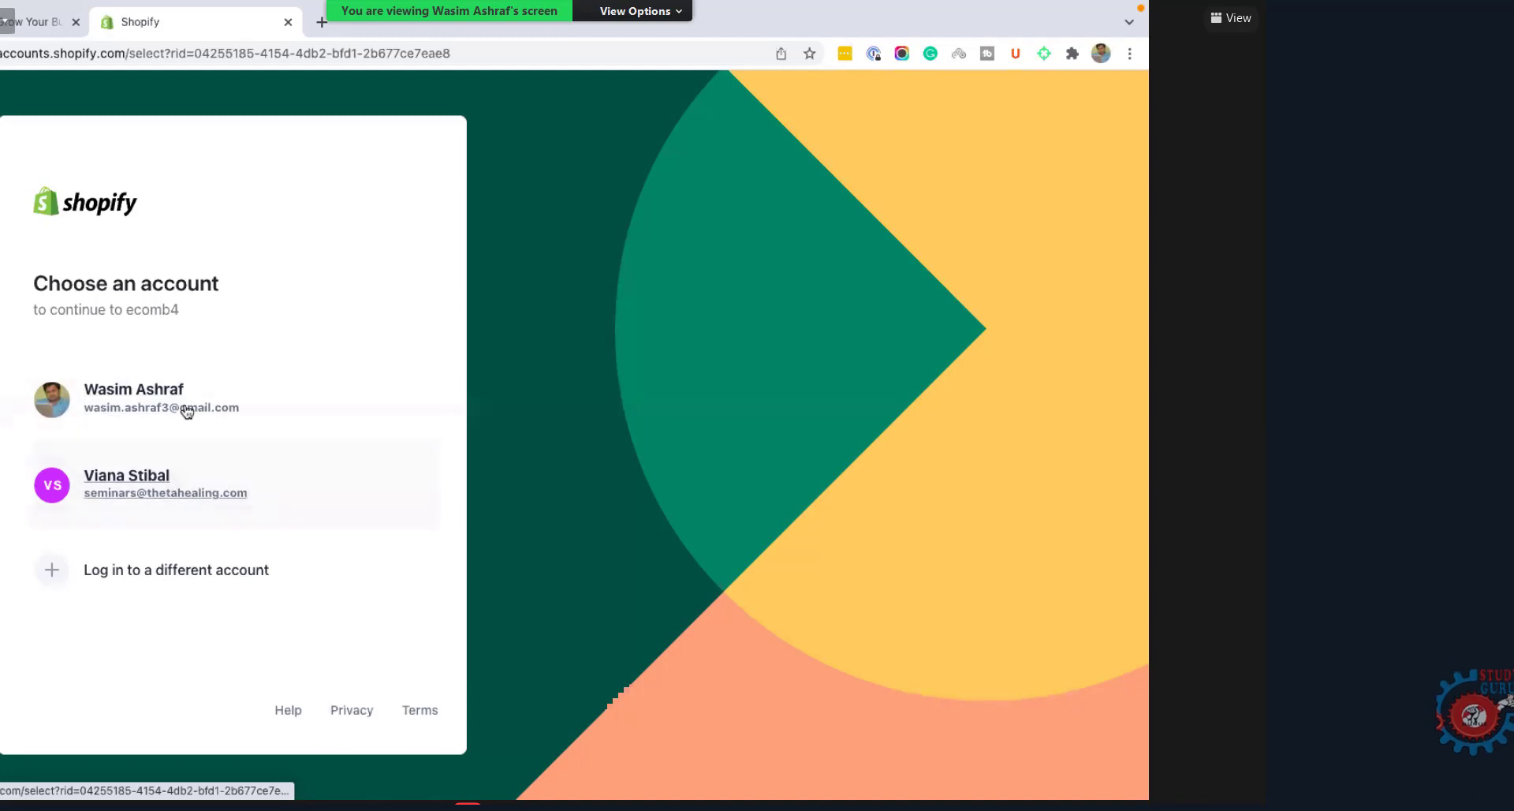
Step: Choose an account, change the login e-mail by pasting a saved address, then return to shopify.com
click(367, 527)
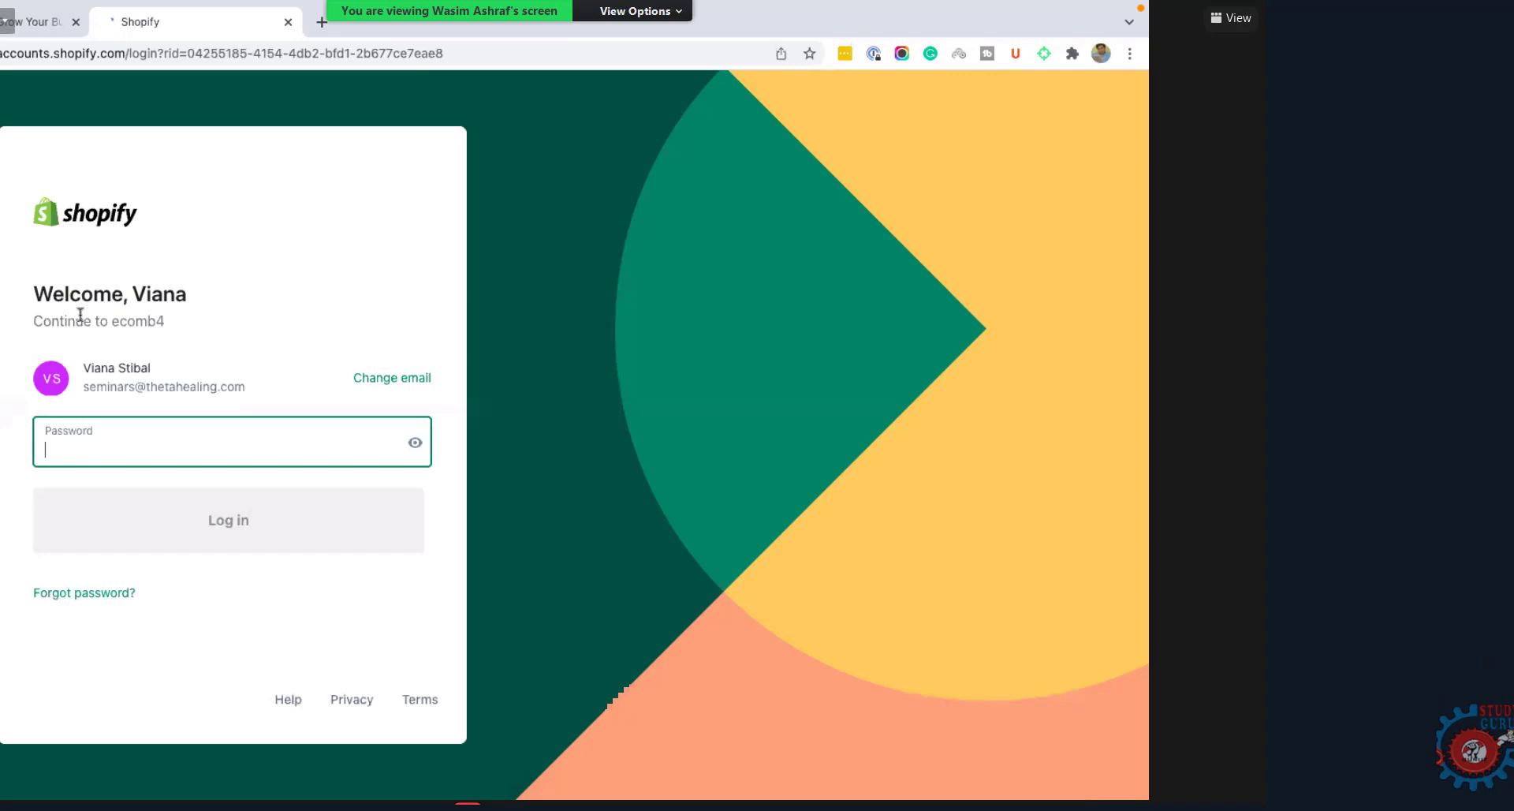
click(372, 384)
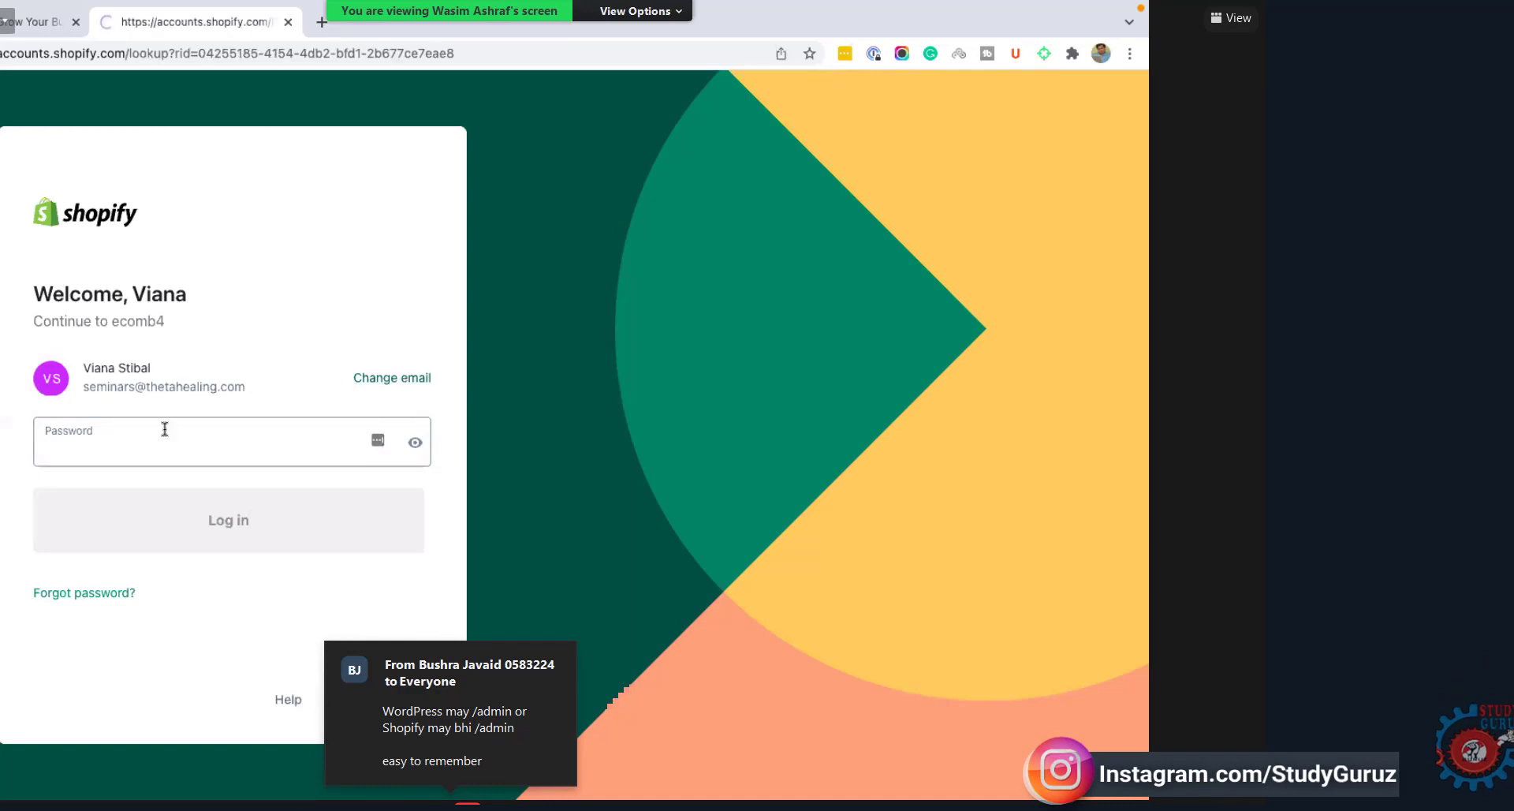
click(88, 424)
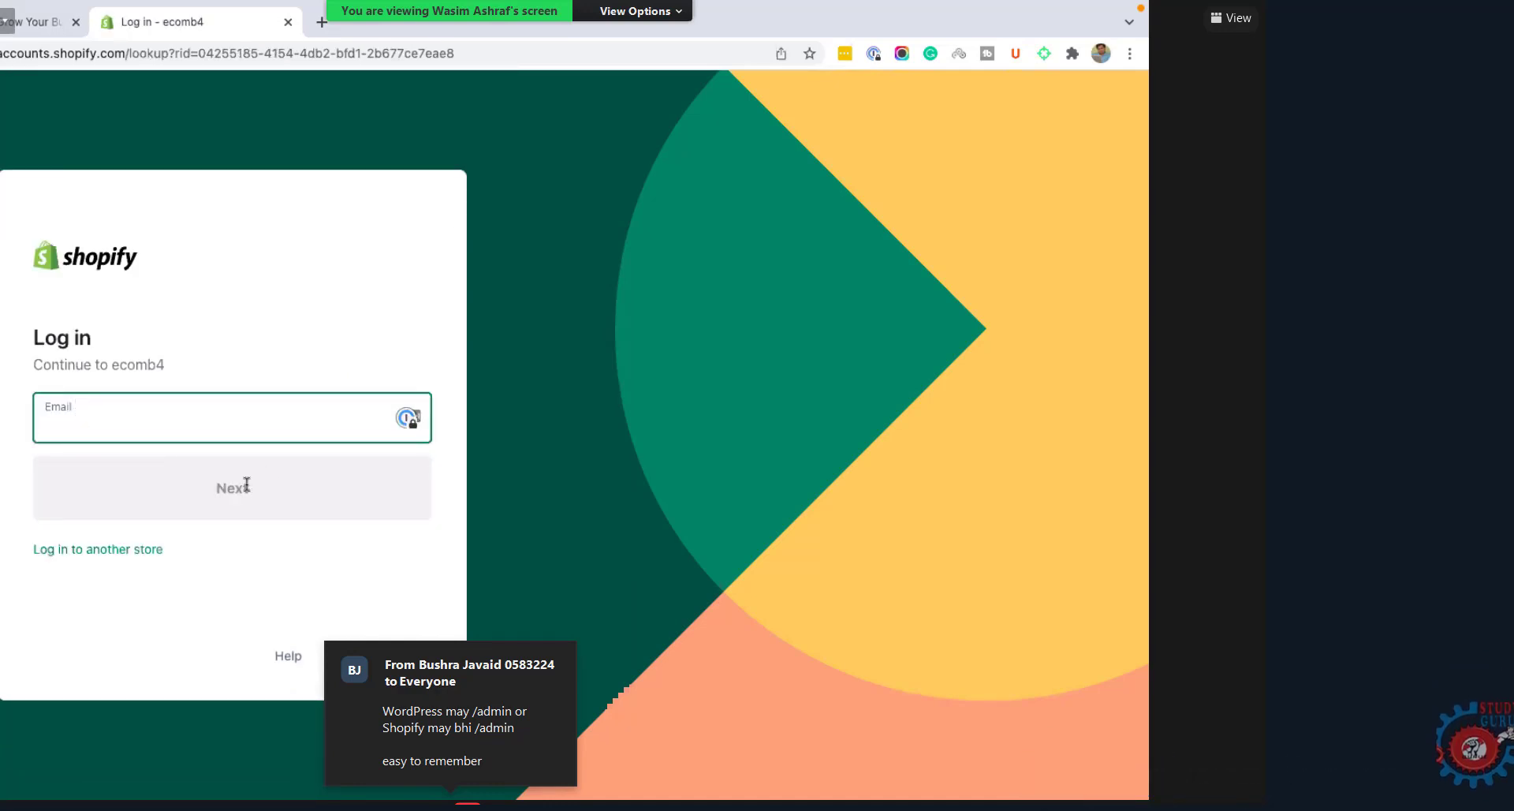
click(166, 416)
key(ctrl+v)
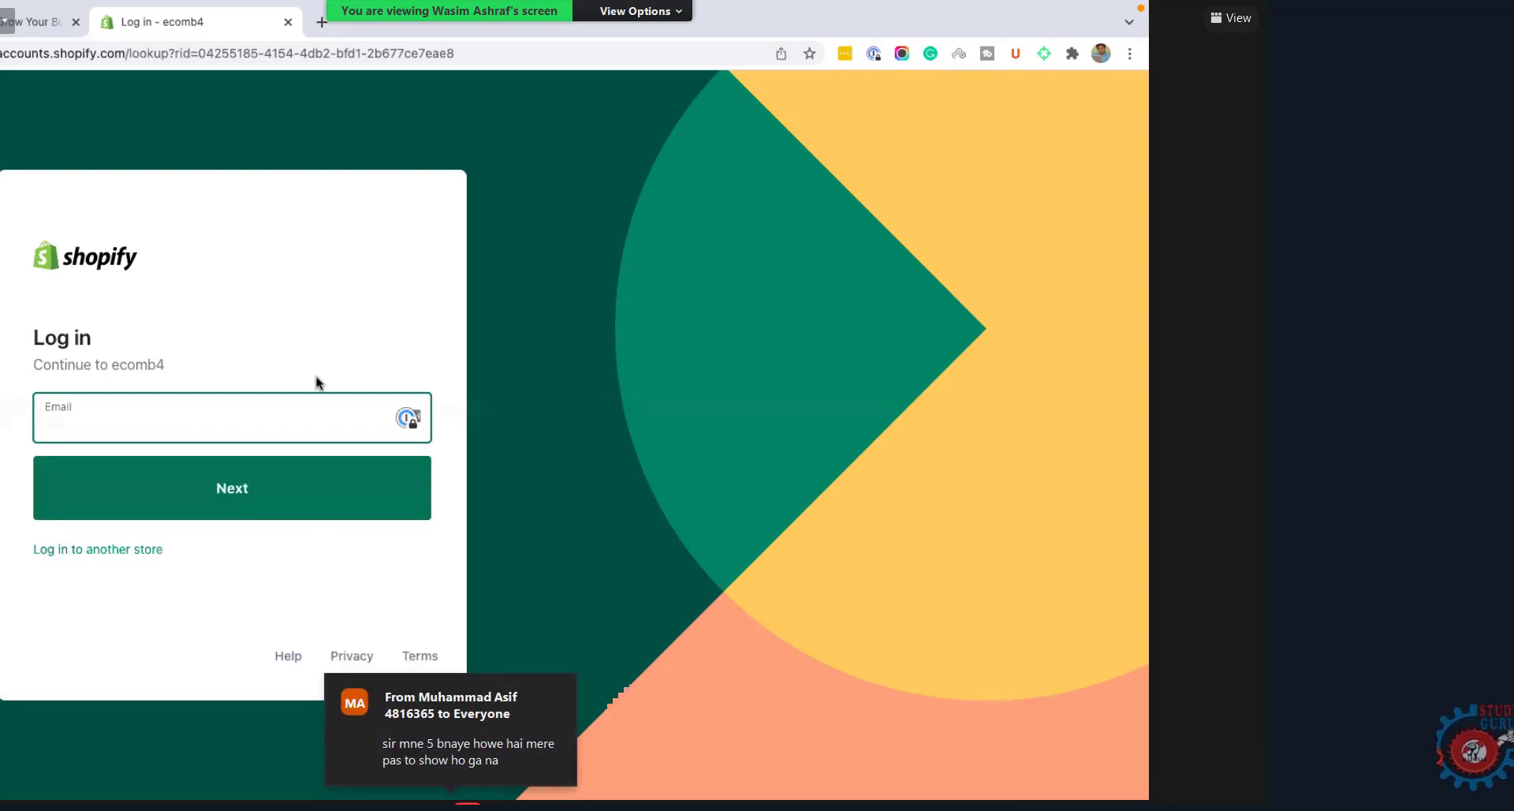
click(35, 22)
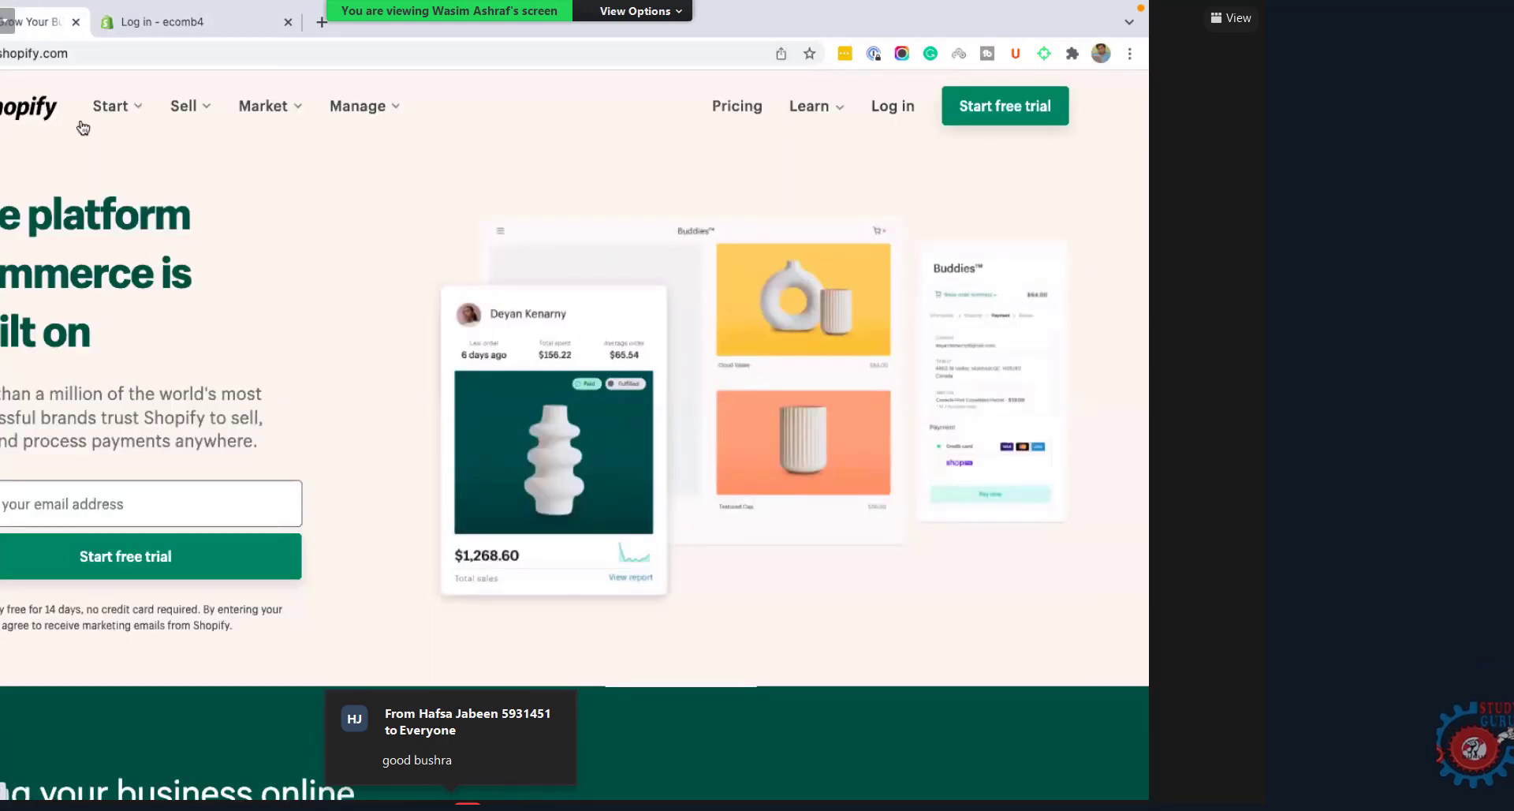
Step: Log in from shopify.com with a saved account, log out via the account menu, and restart log-in
click(894, 110)
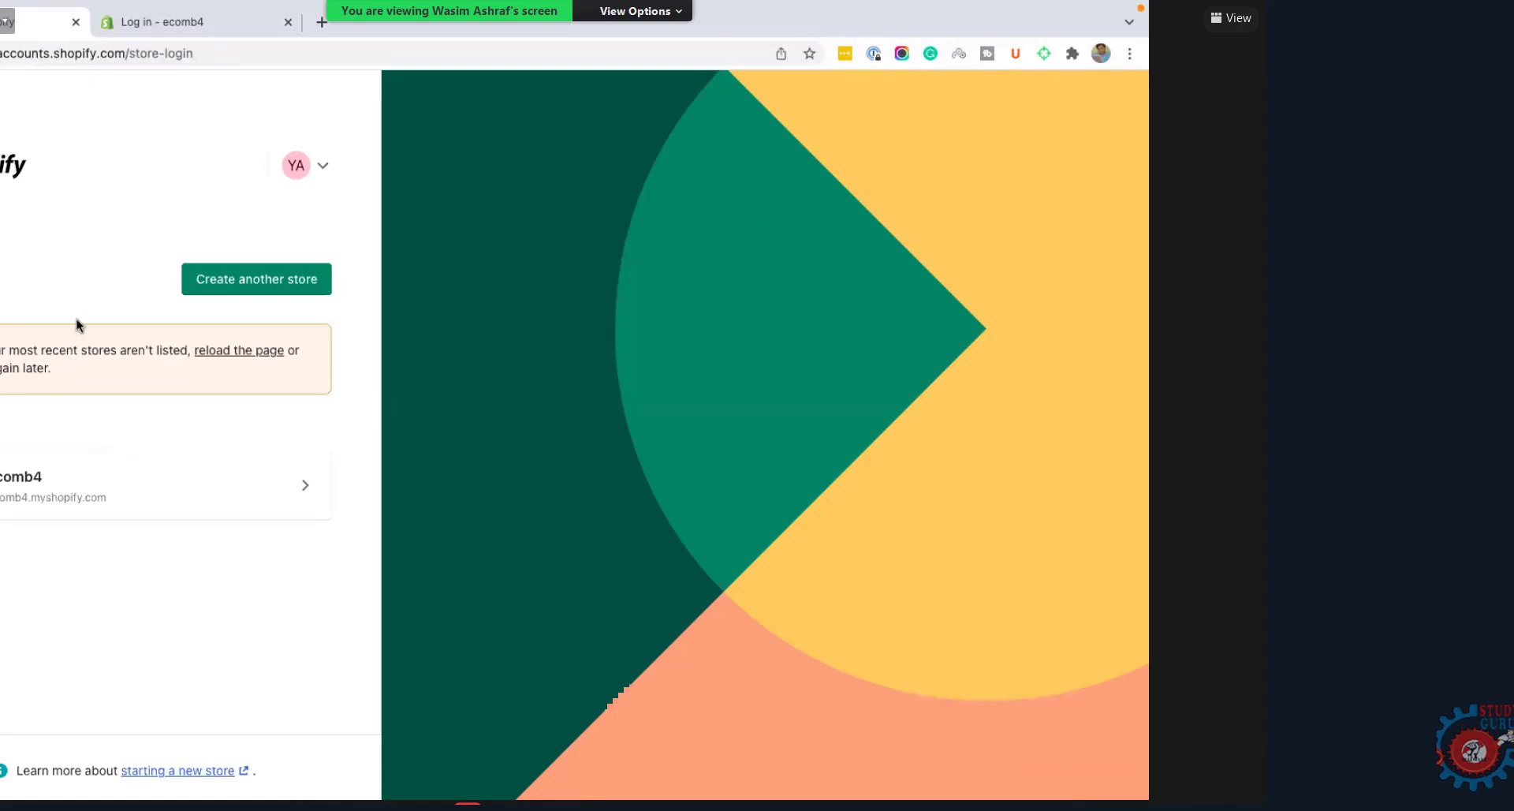
click(156, 514)
click(322, 166)
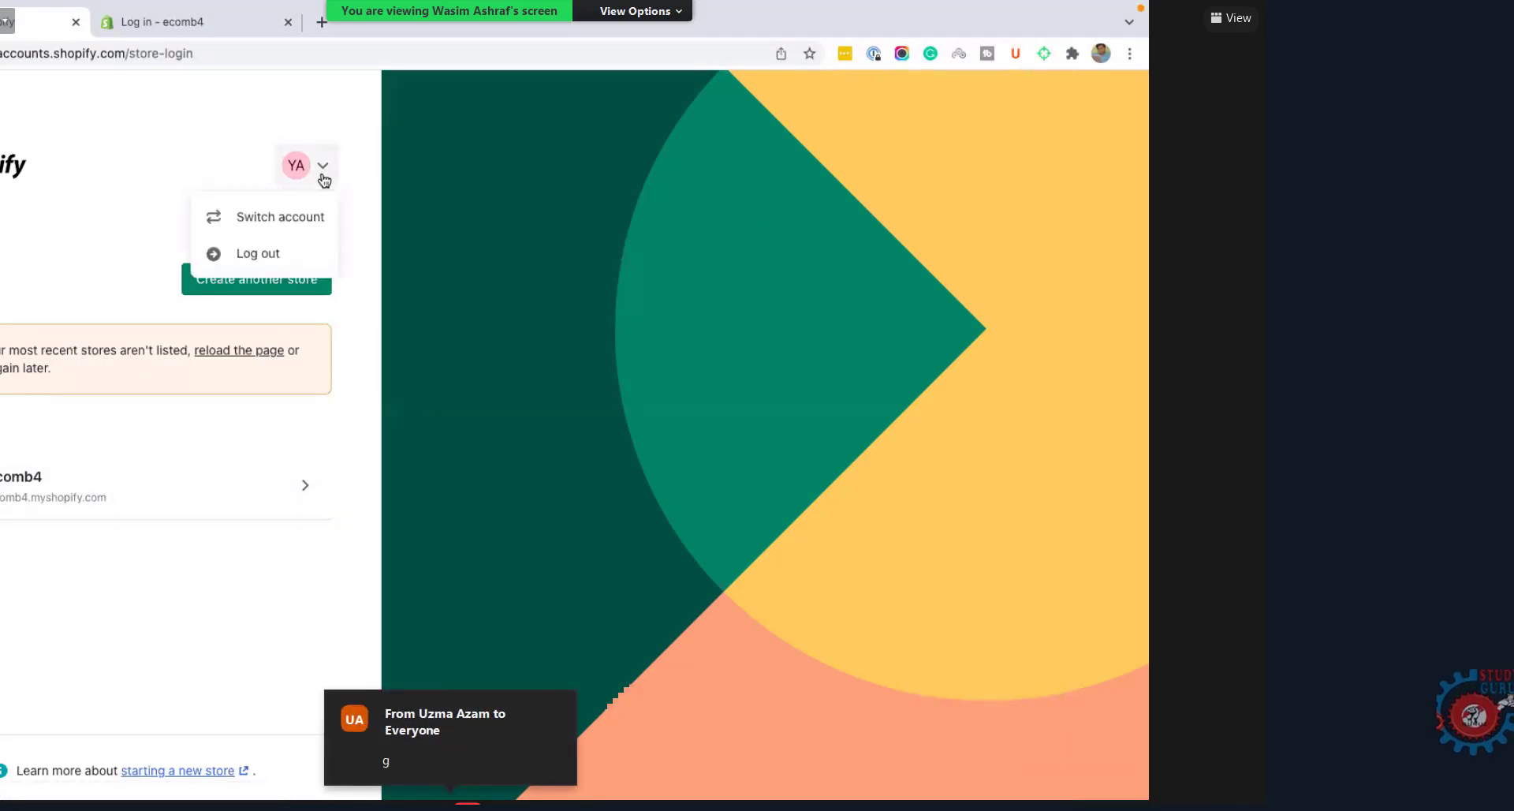
click(276, 254)
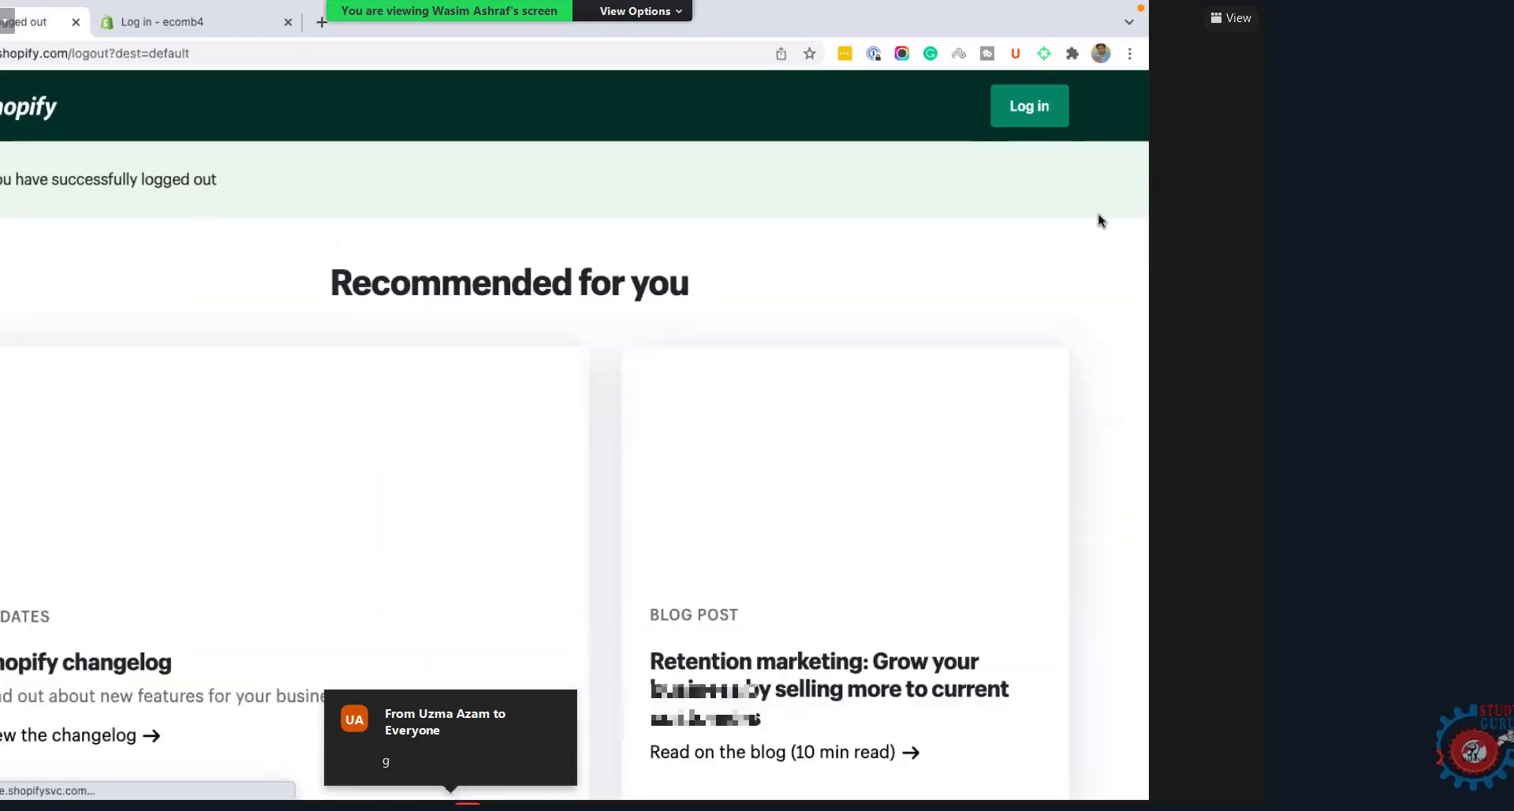
click(1030, 110)
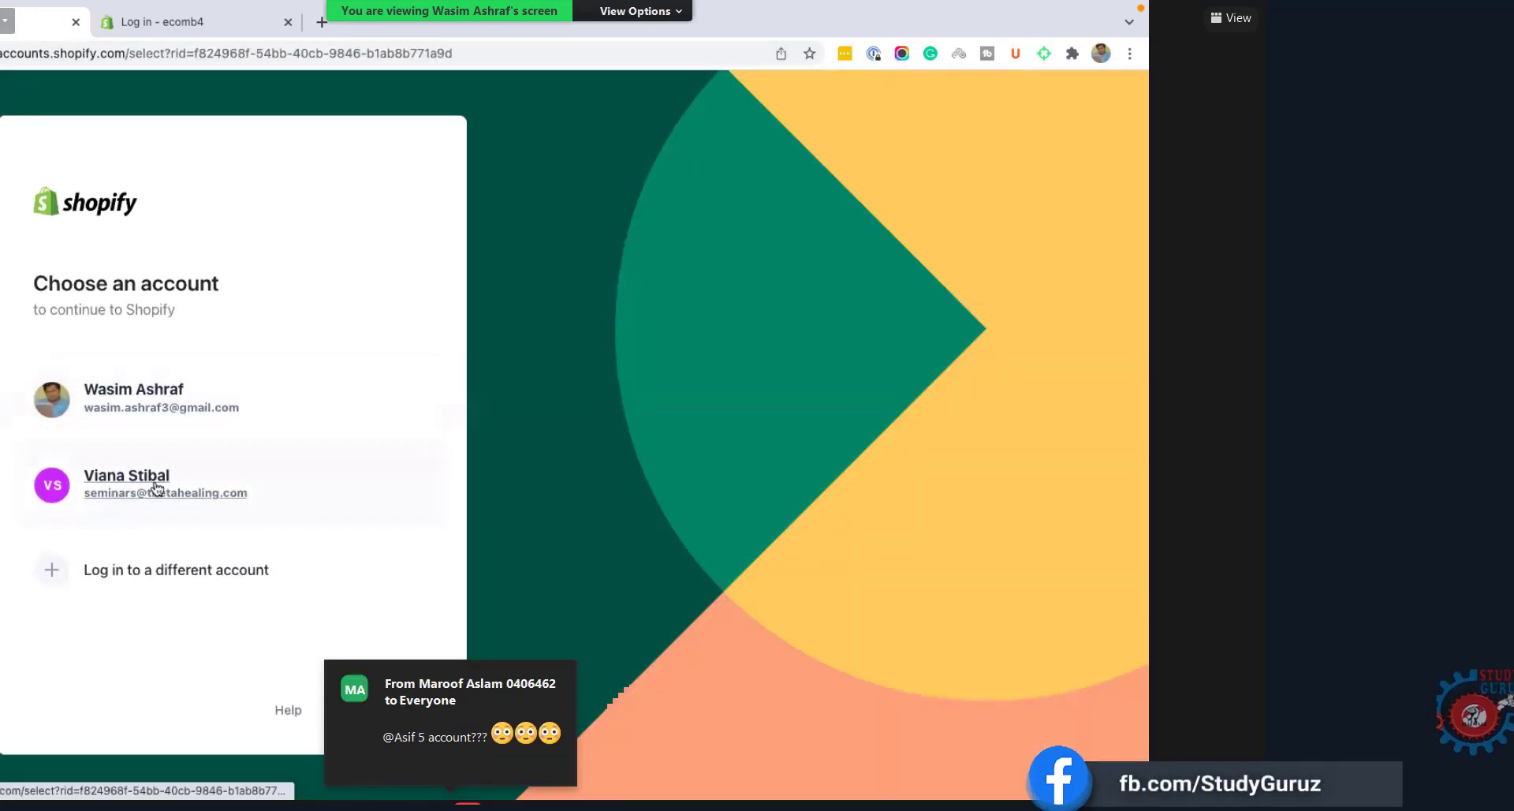
Step: Log in with a different account by submitting its e-mail address and password
click(153, 582)
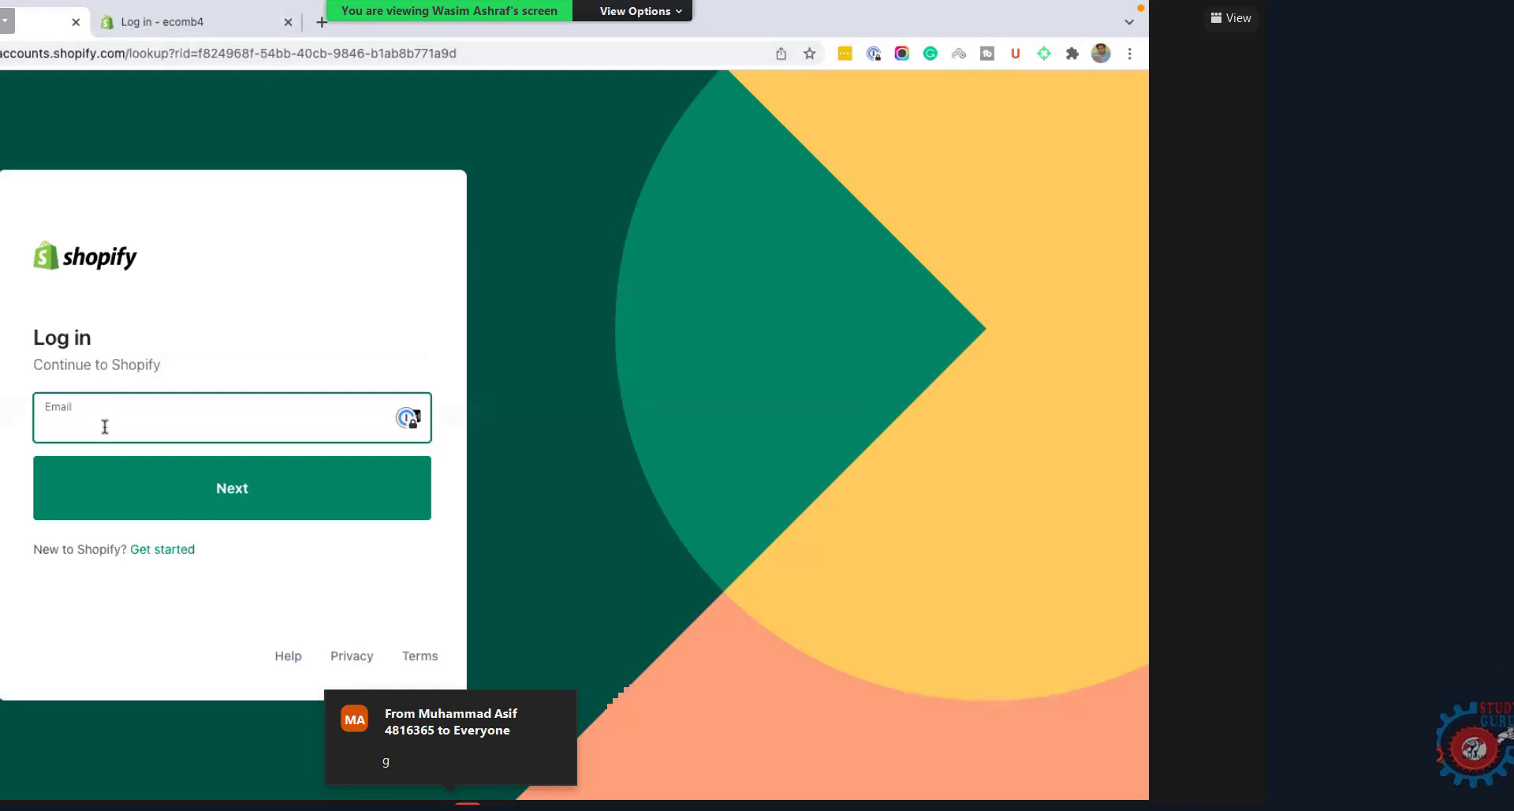
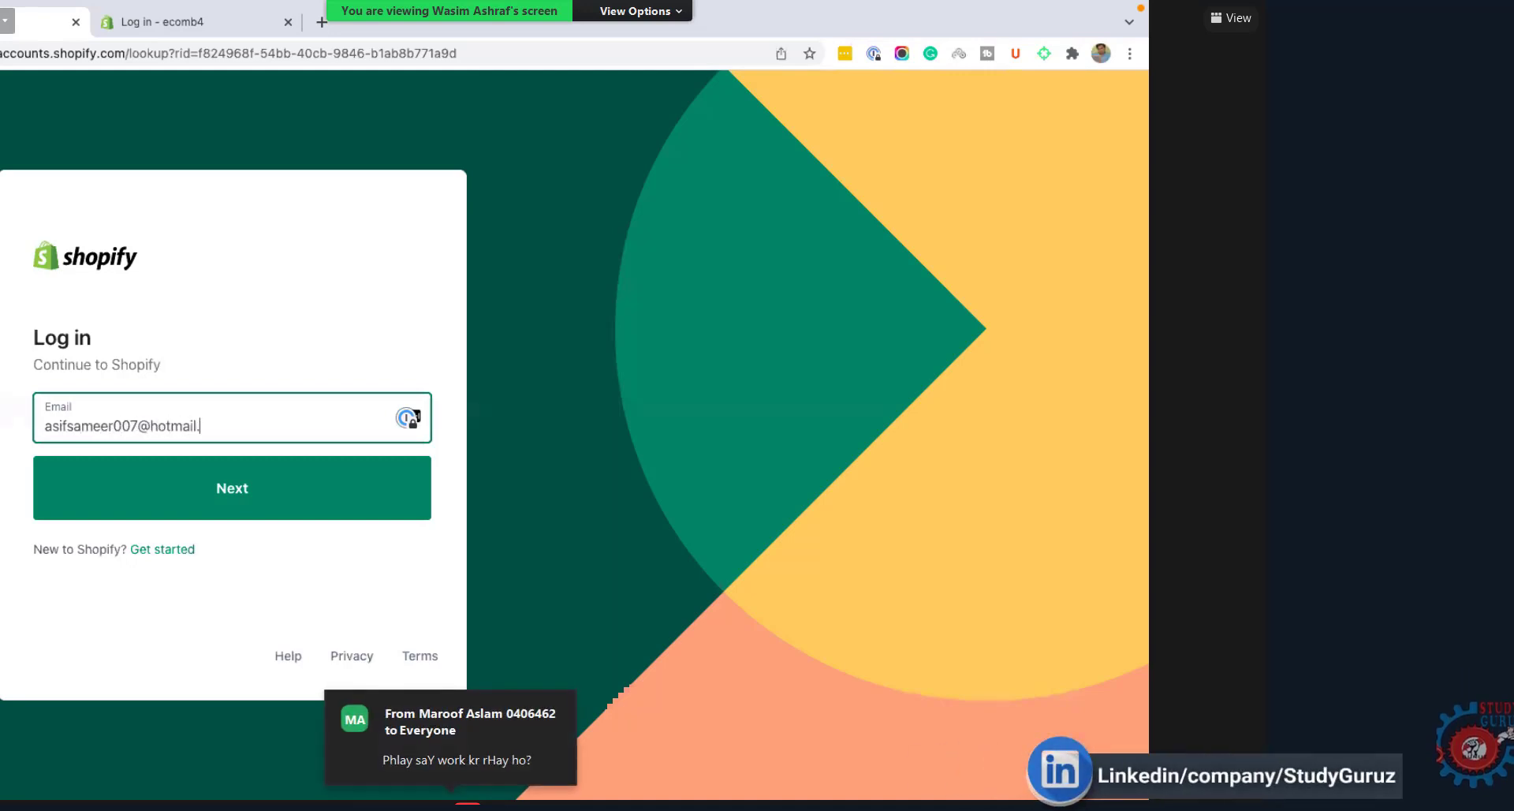
click(181, 507)
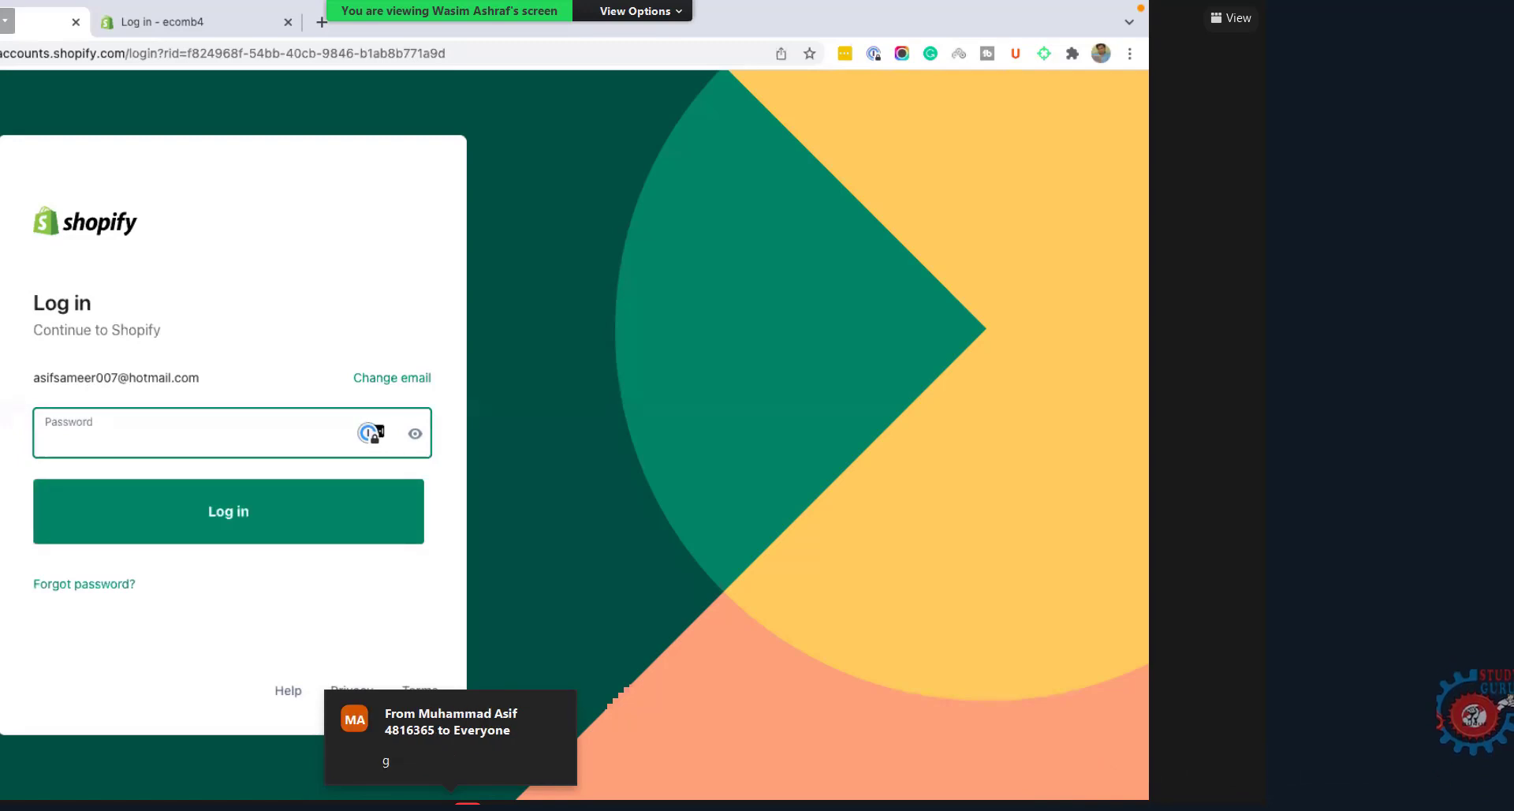
text(•••)
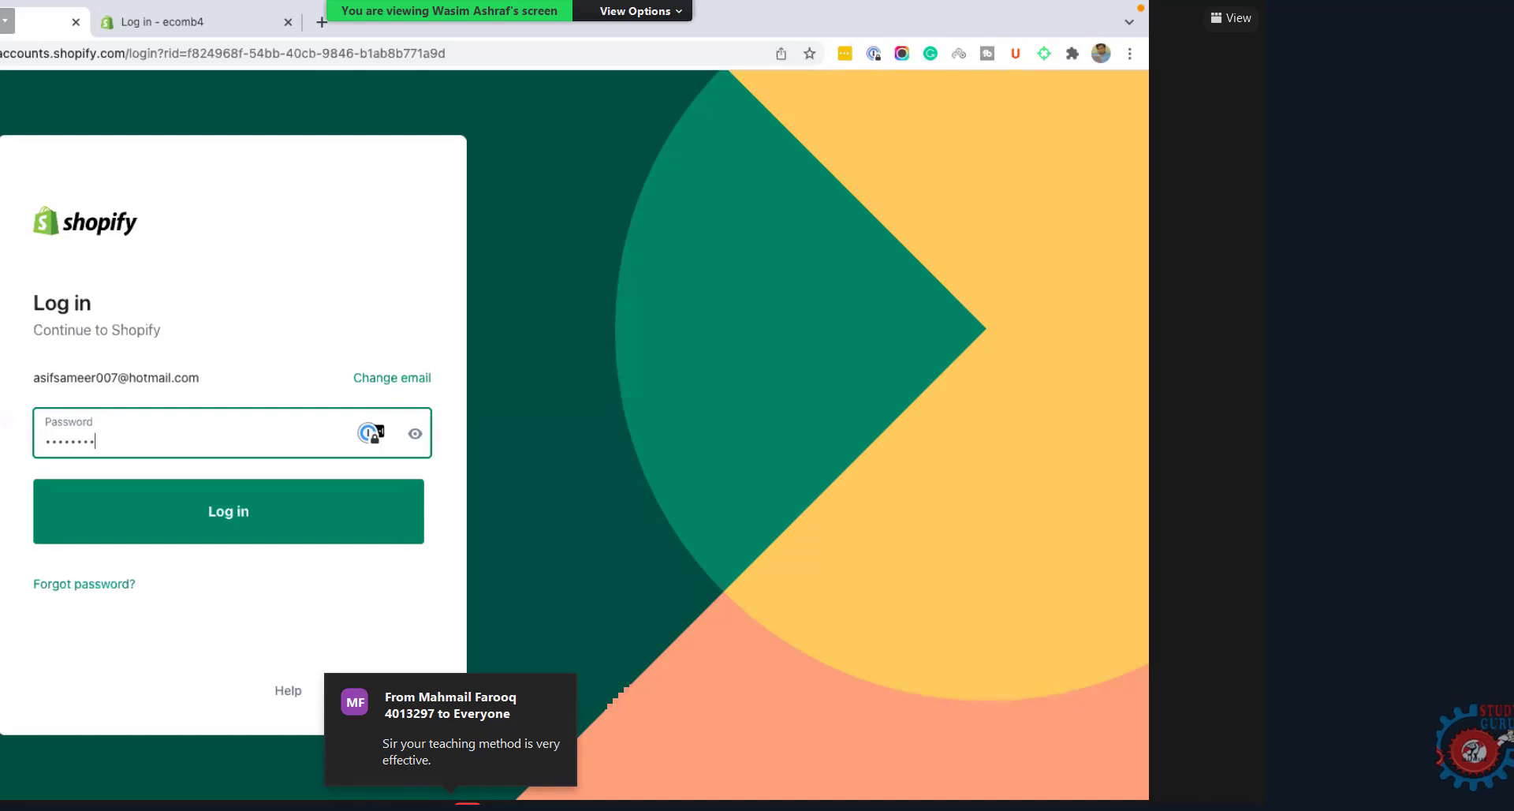
text(•••••••••••)
click(277, 523)
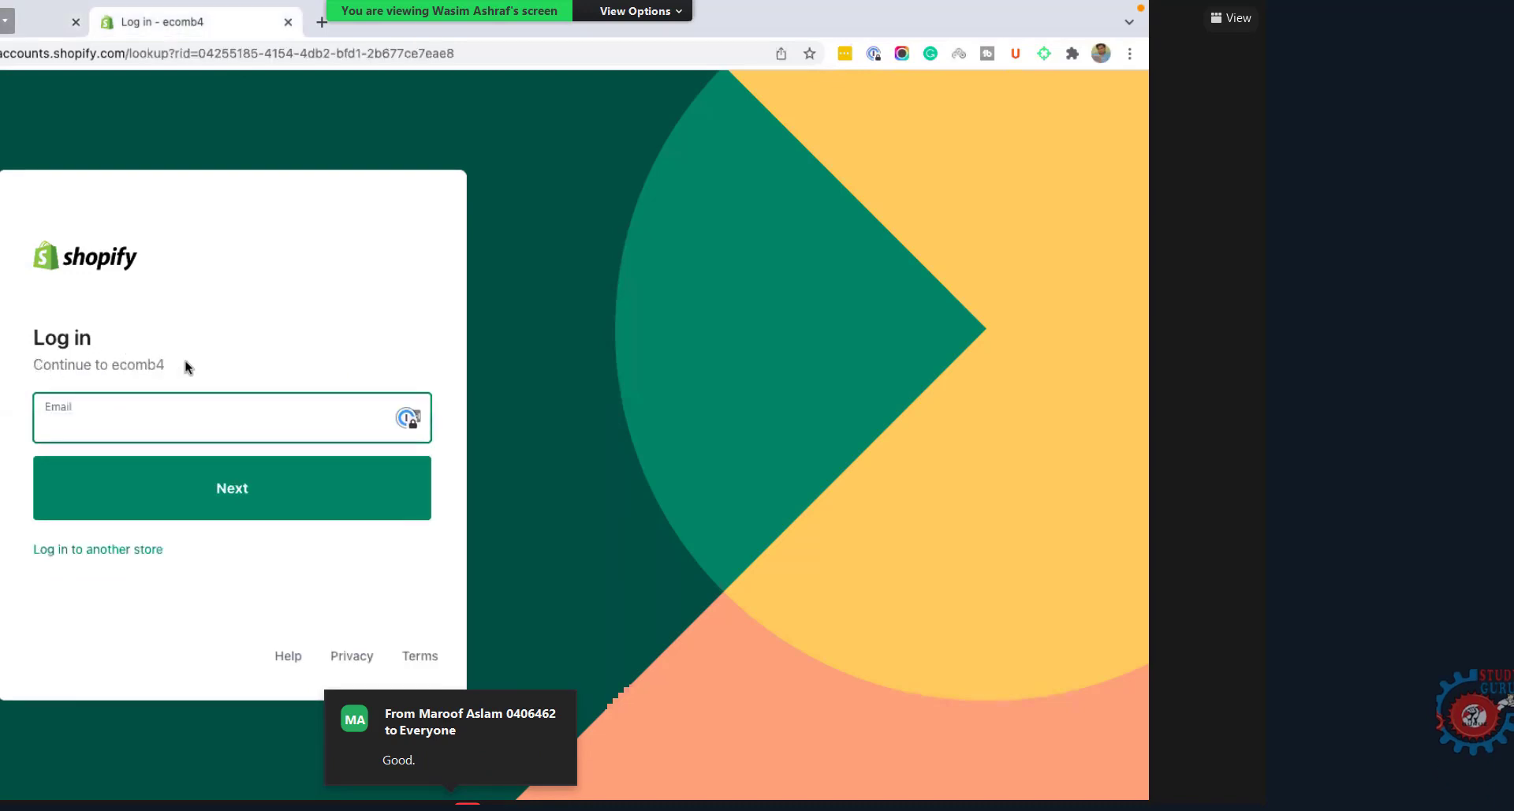
Step: Autofill and submit the saved login details on the 'Continue to ecomb4' form
triple_click(139, 369)
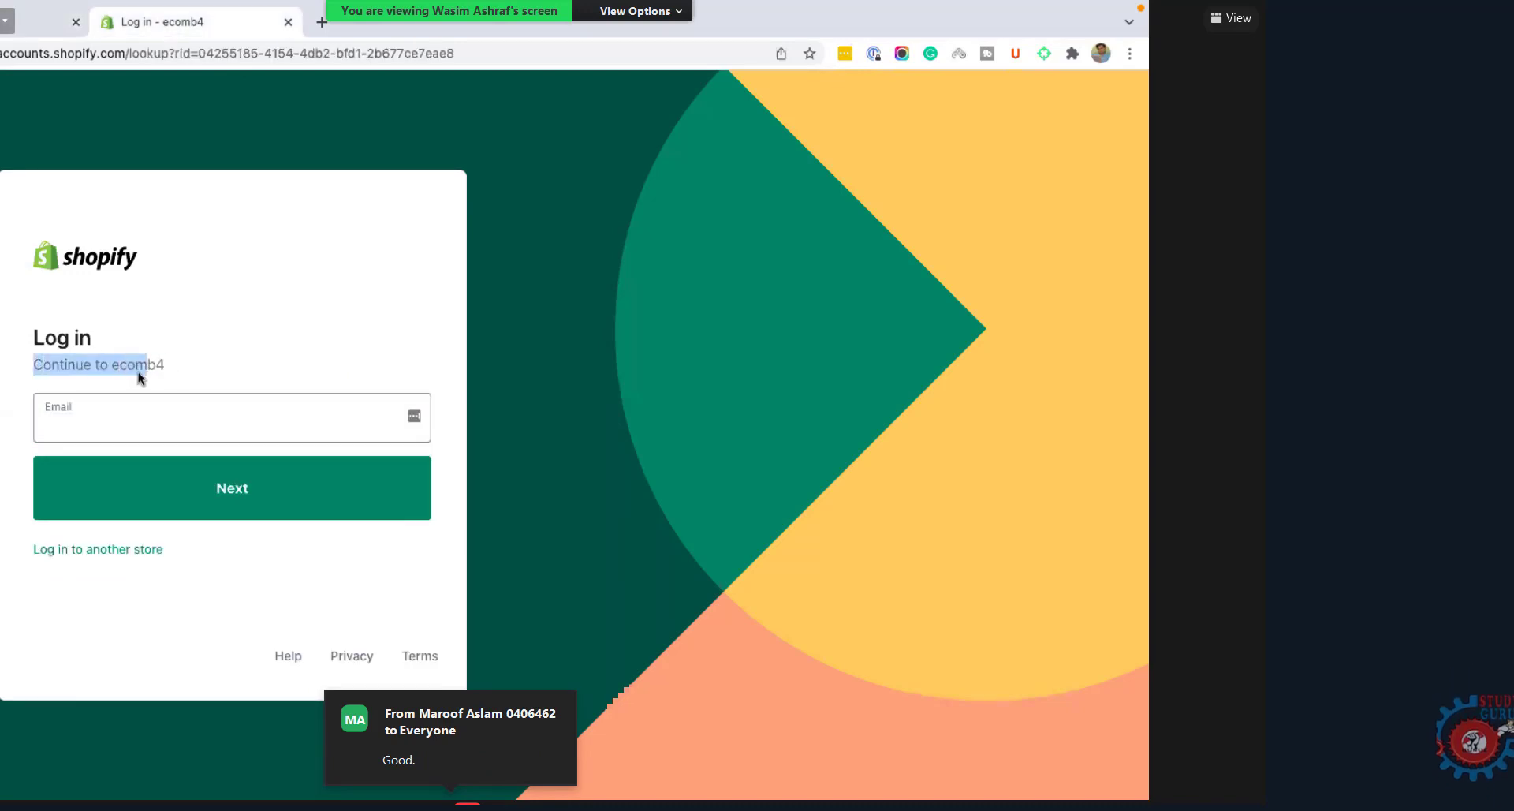
double_click(195, 371)
click(233, 513)
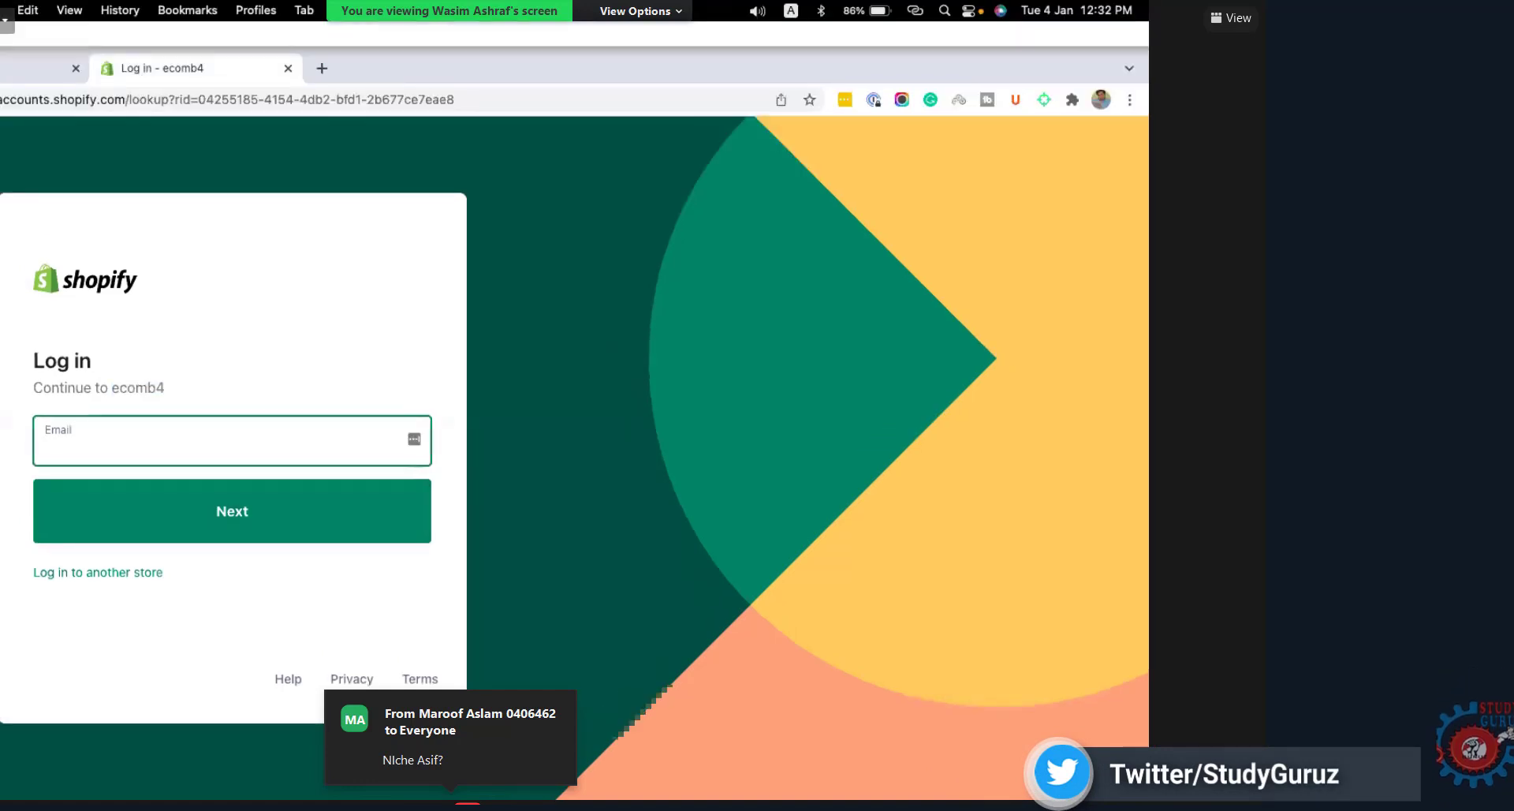
key(super+backslash)
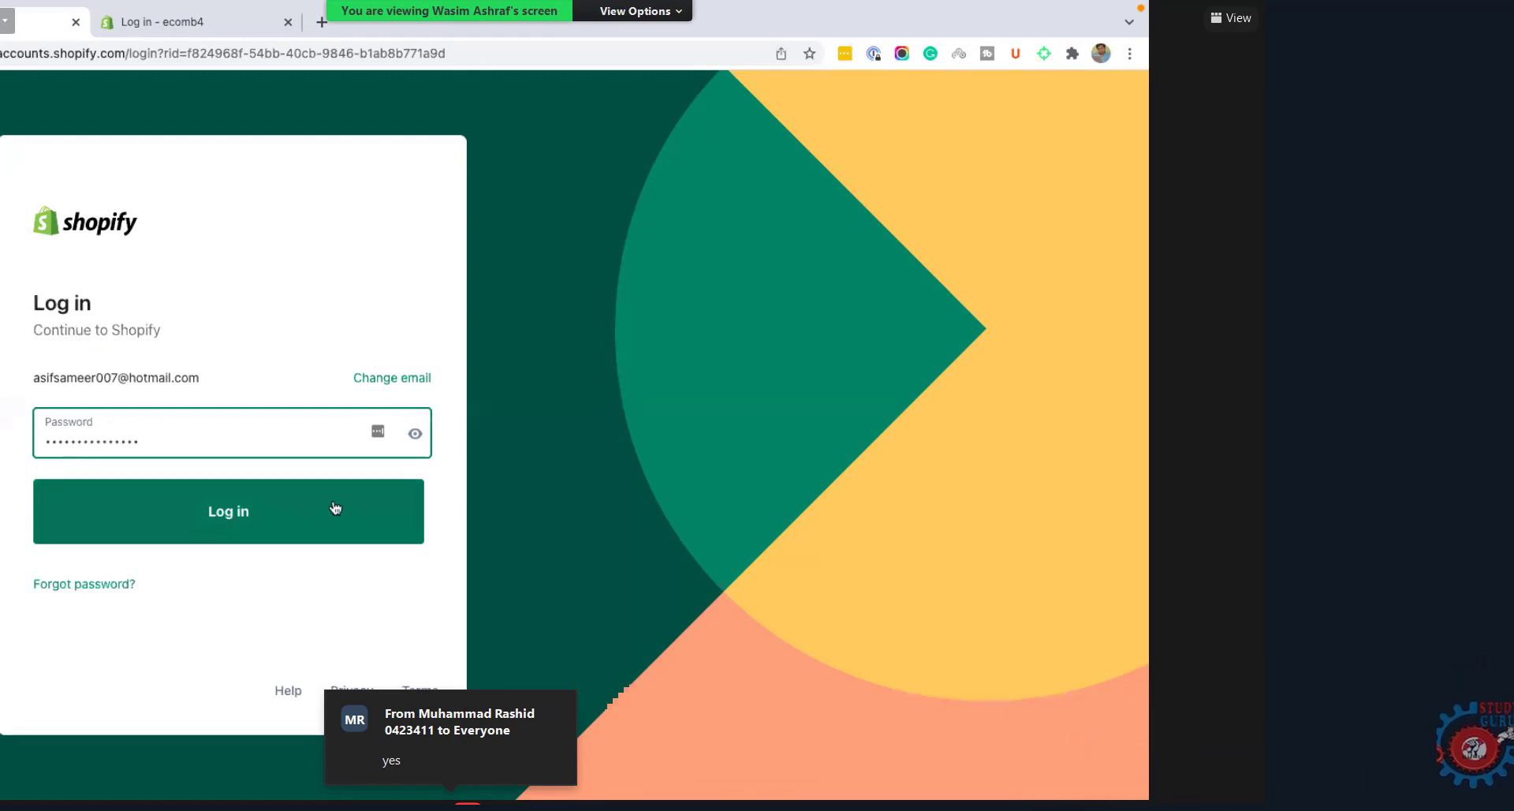
Step: Close the duplicate login tab and open the ecomb4.myshopify.com storefront home page
click(130, 30)
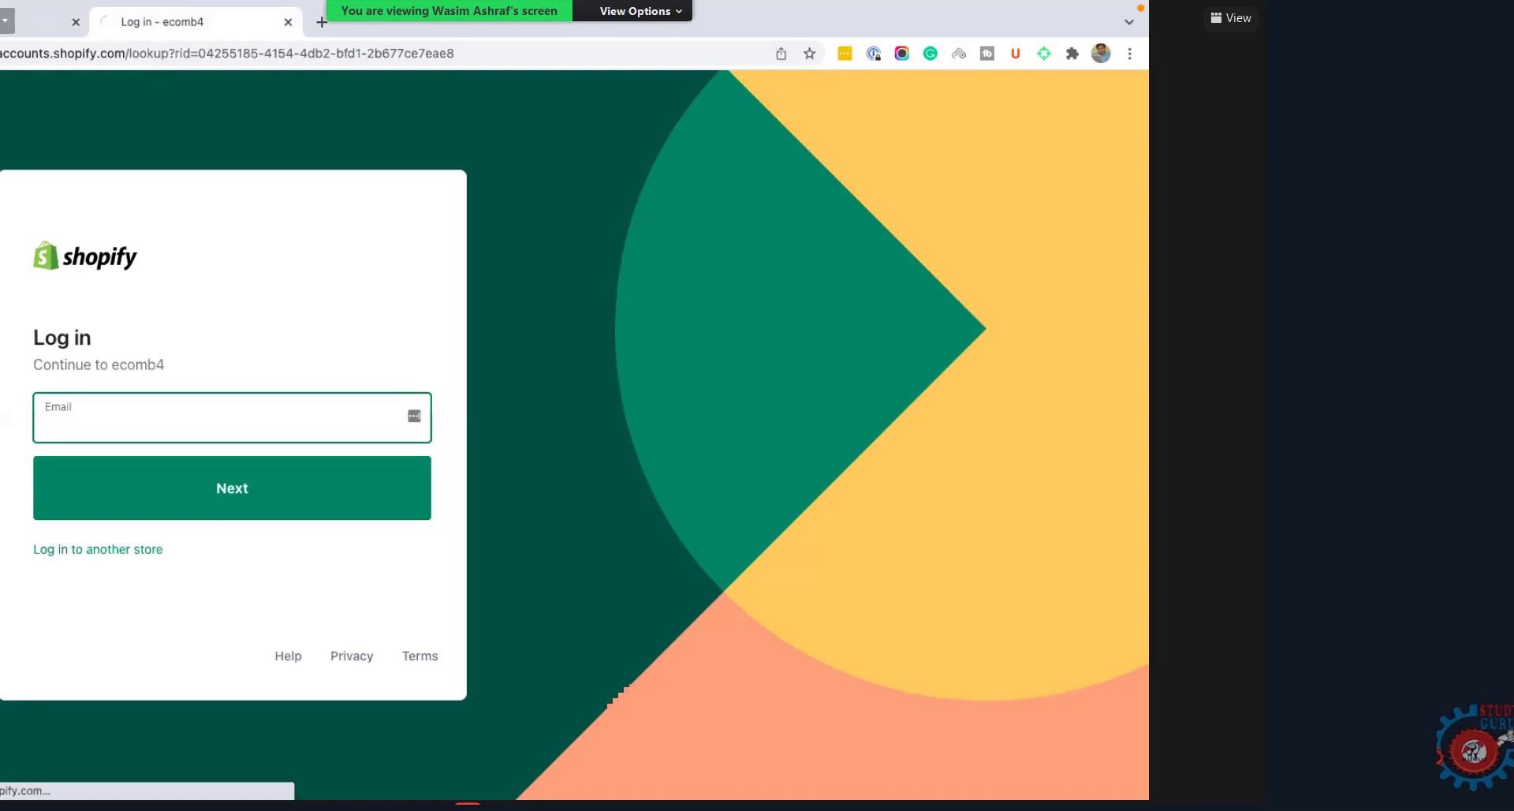
click(76, 24)
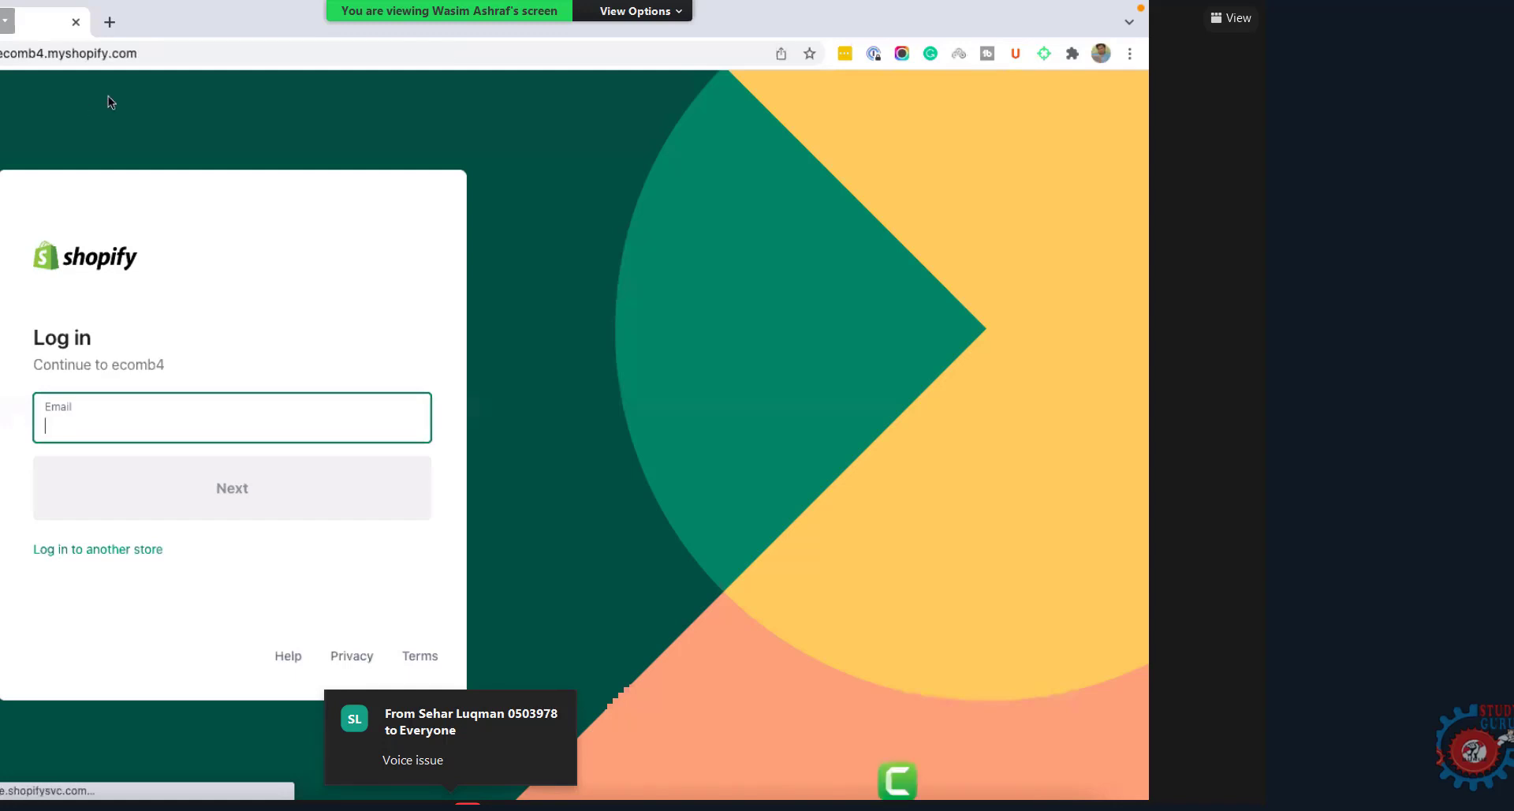
click(79, 57)
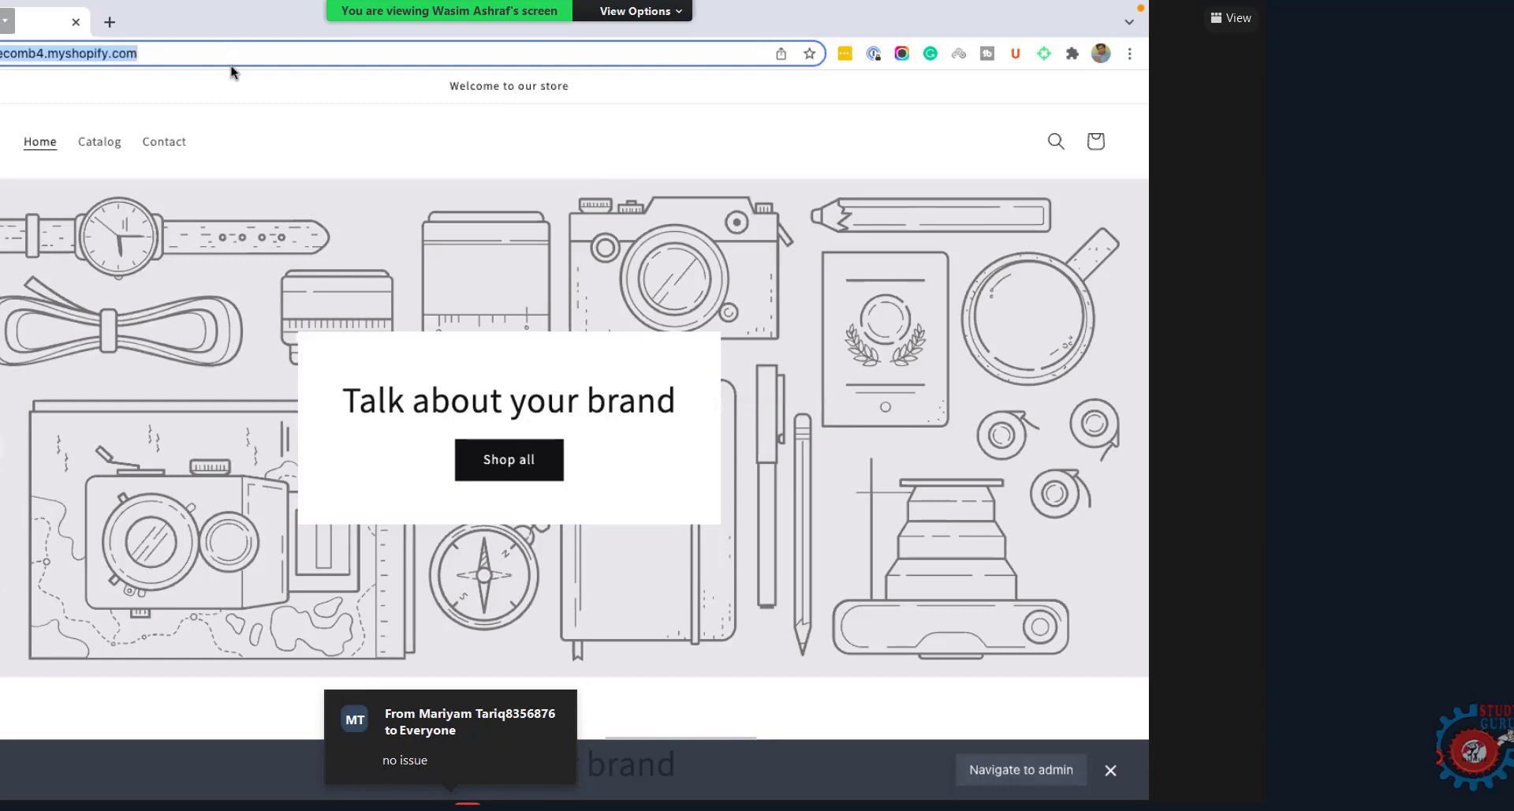
Step: Load ecomb4.myshopify.com/admin by appending /admin to the store address
click(63, 55)
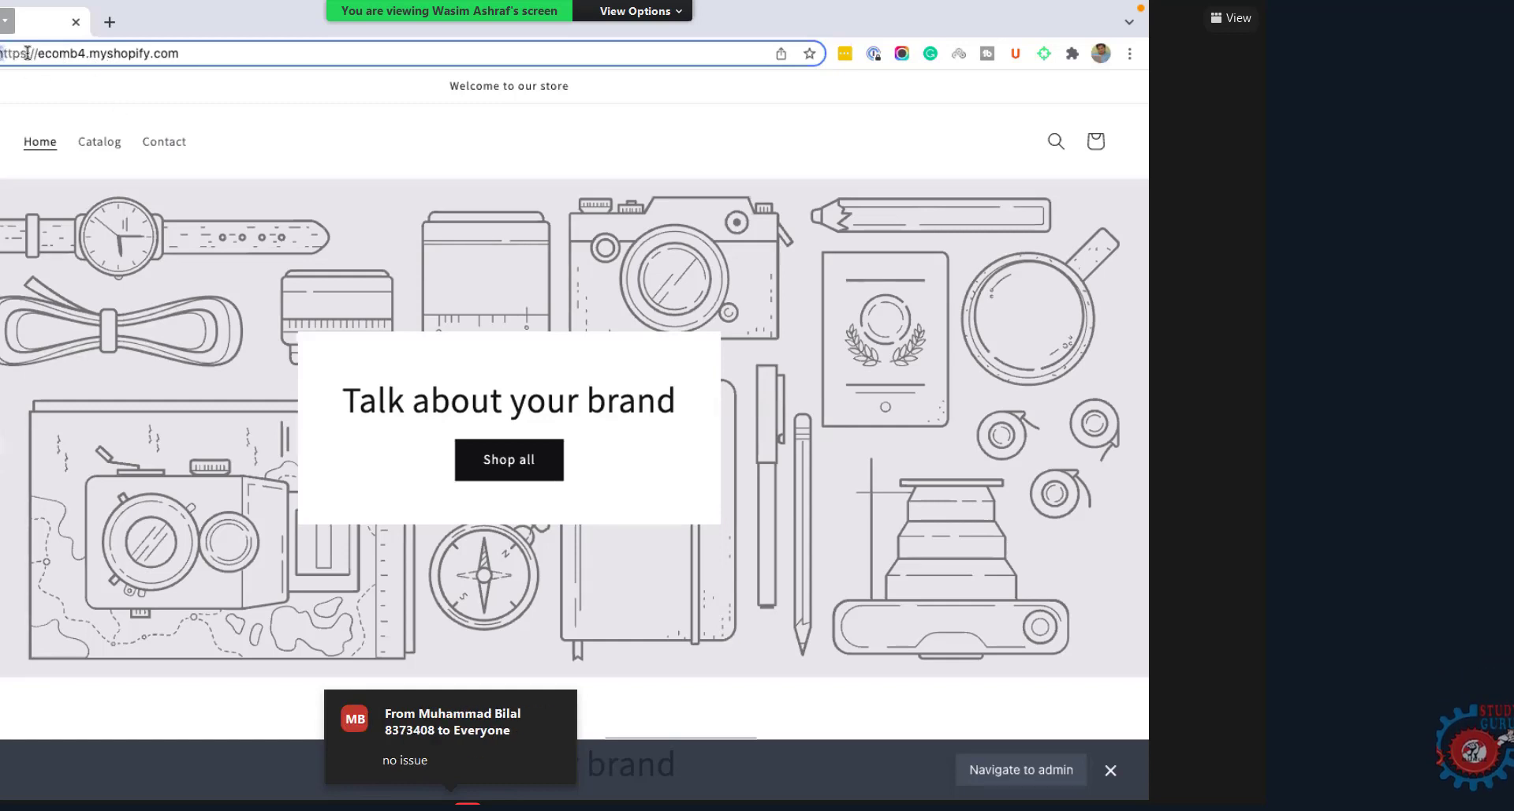
click(27, 52)
click(209, 55)
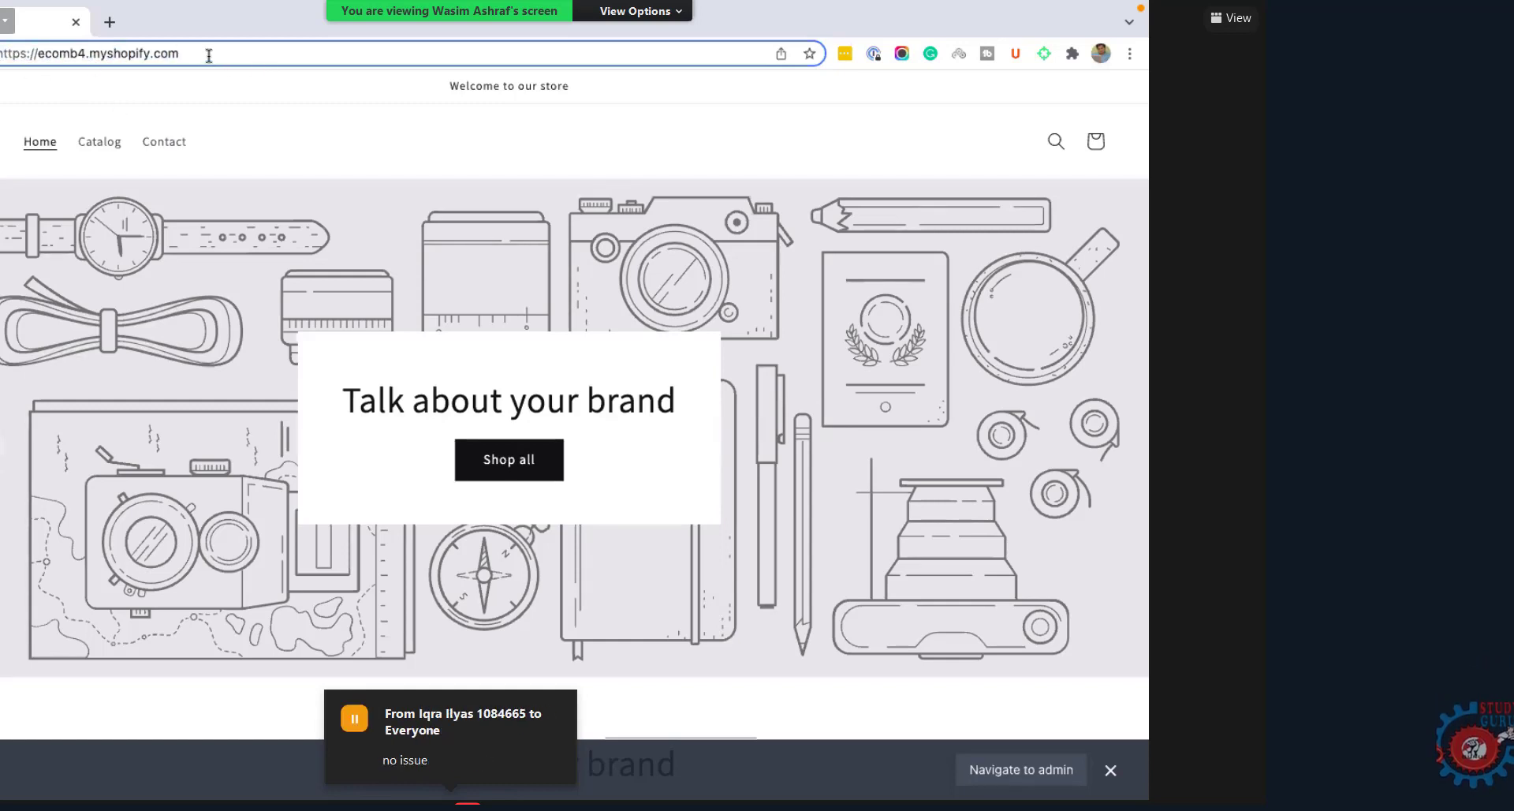
text(/)
text(admin)
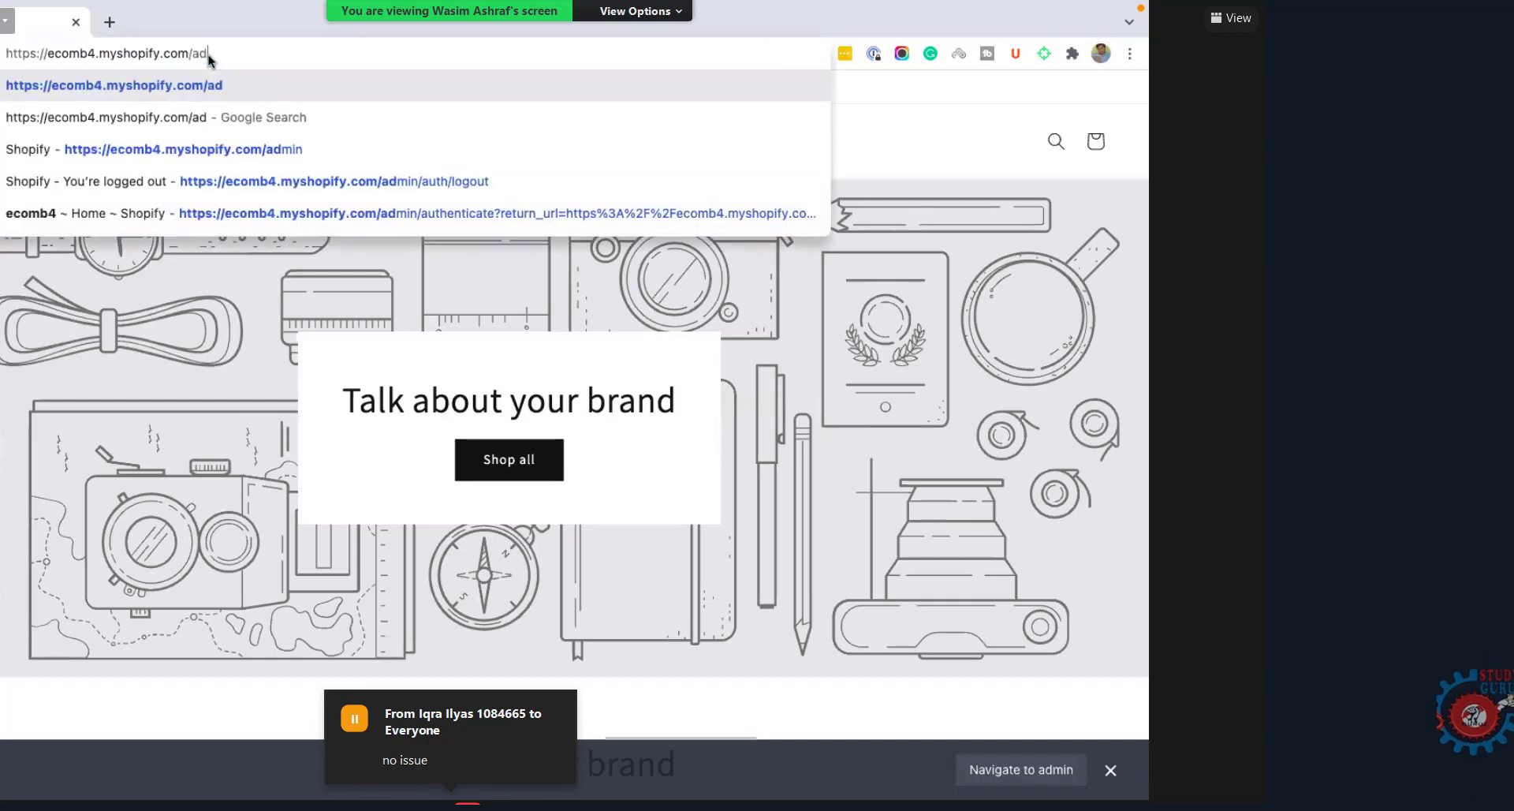
key(Return)
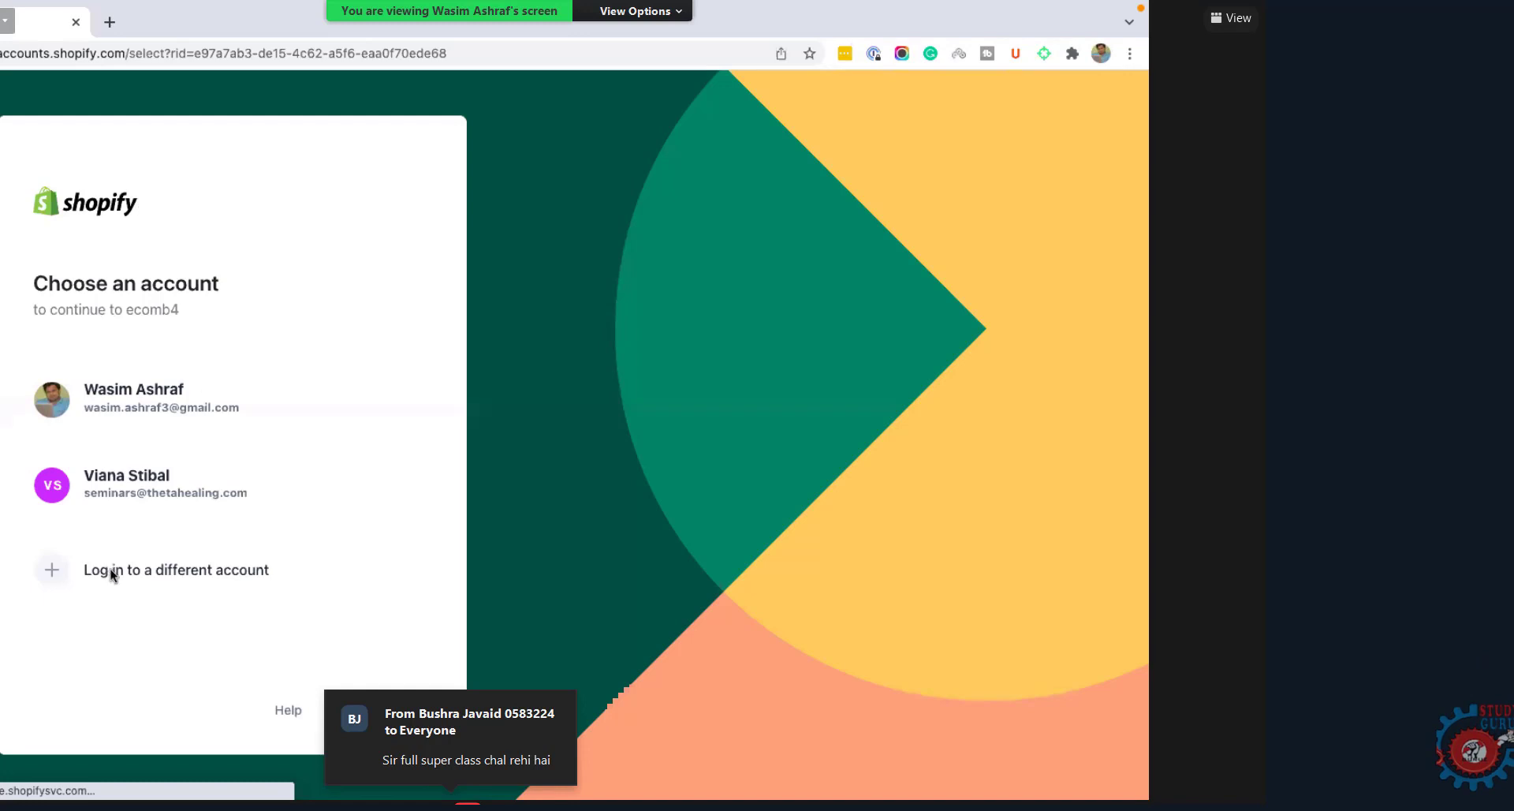
Step: Log in with a different account by entering its email address, continuing, and typing its password
click(110, 569)
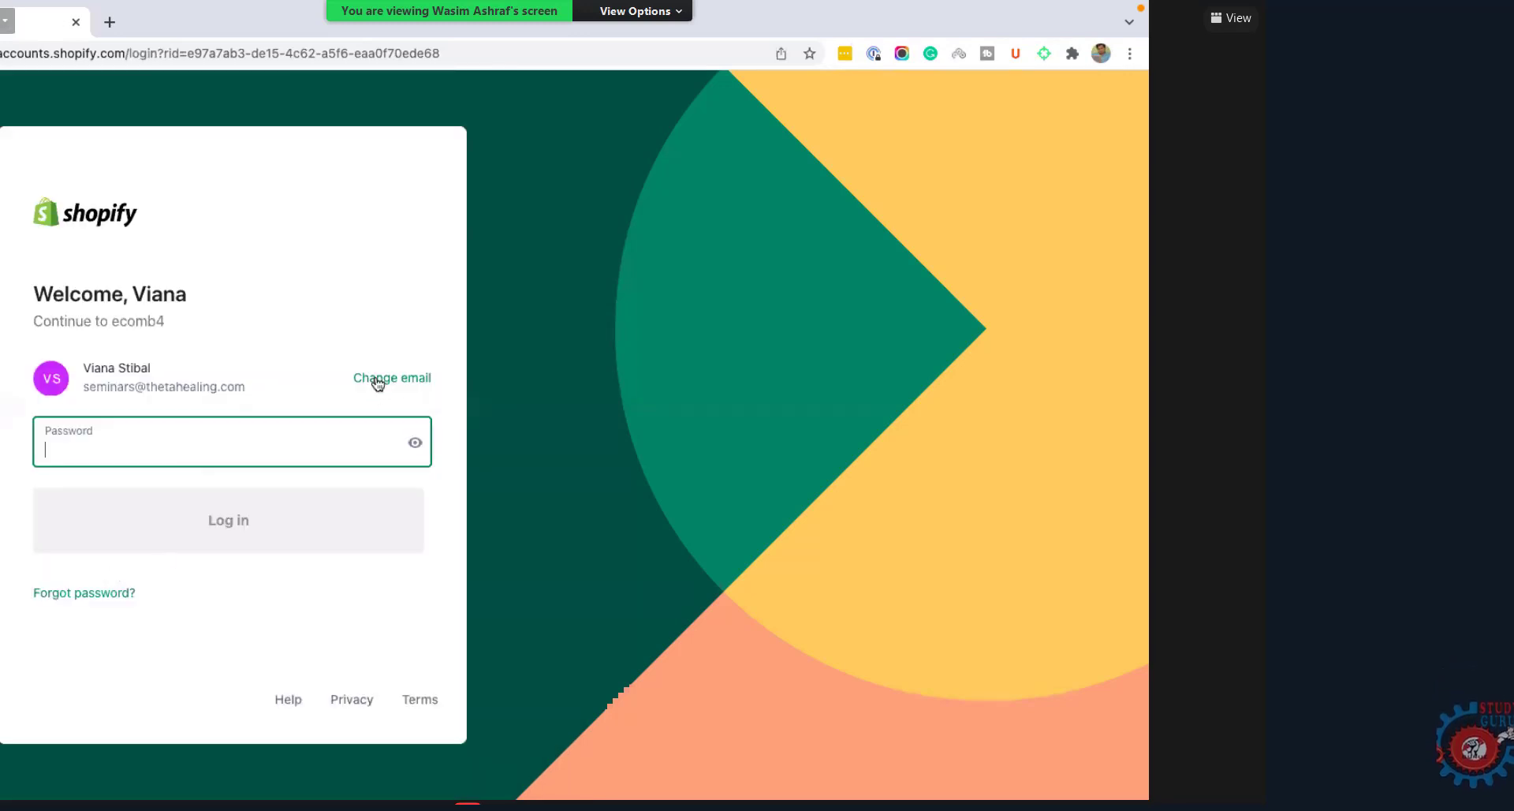
click(372, 378)
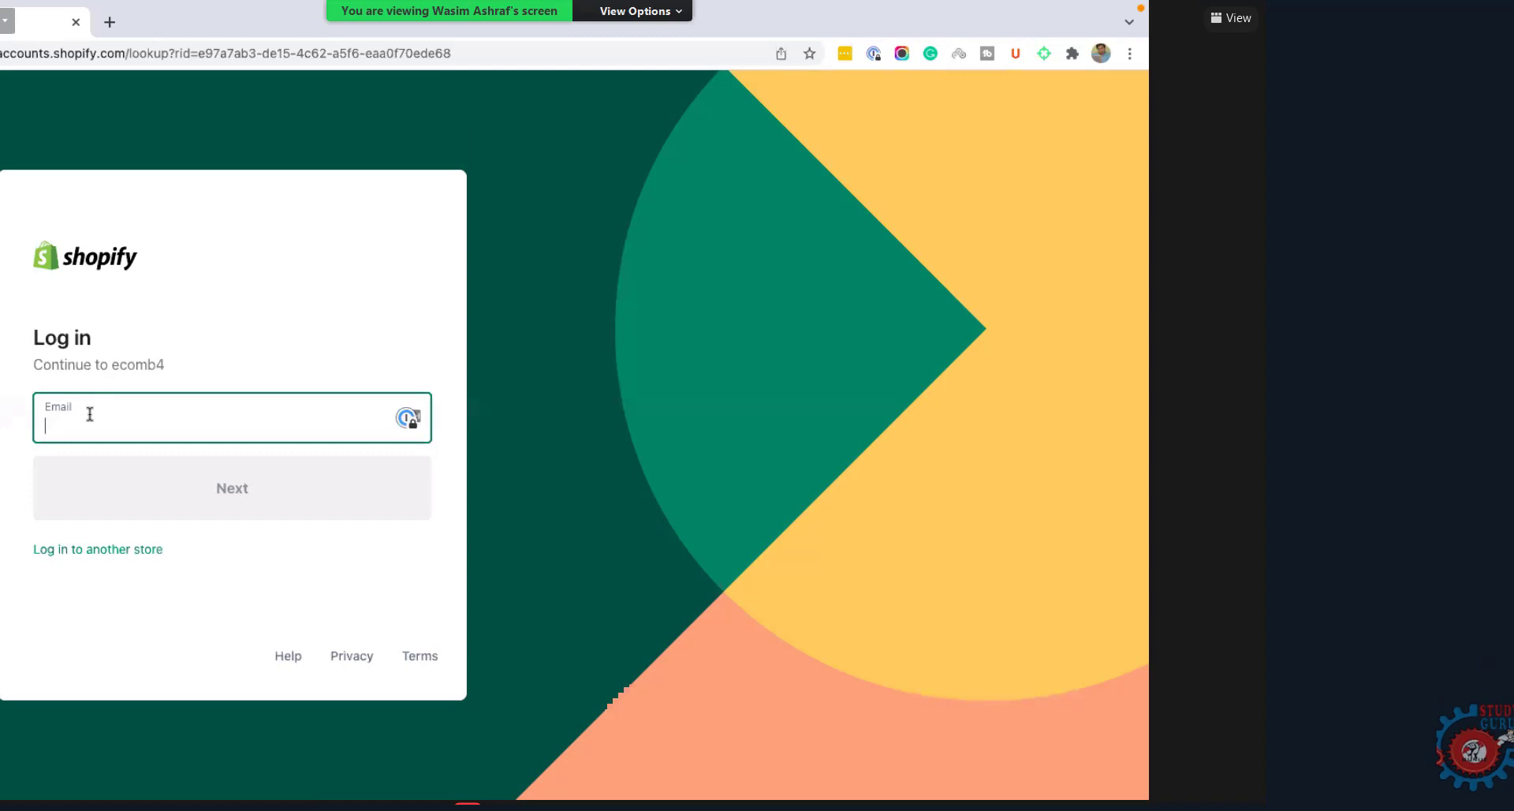
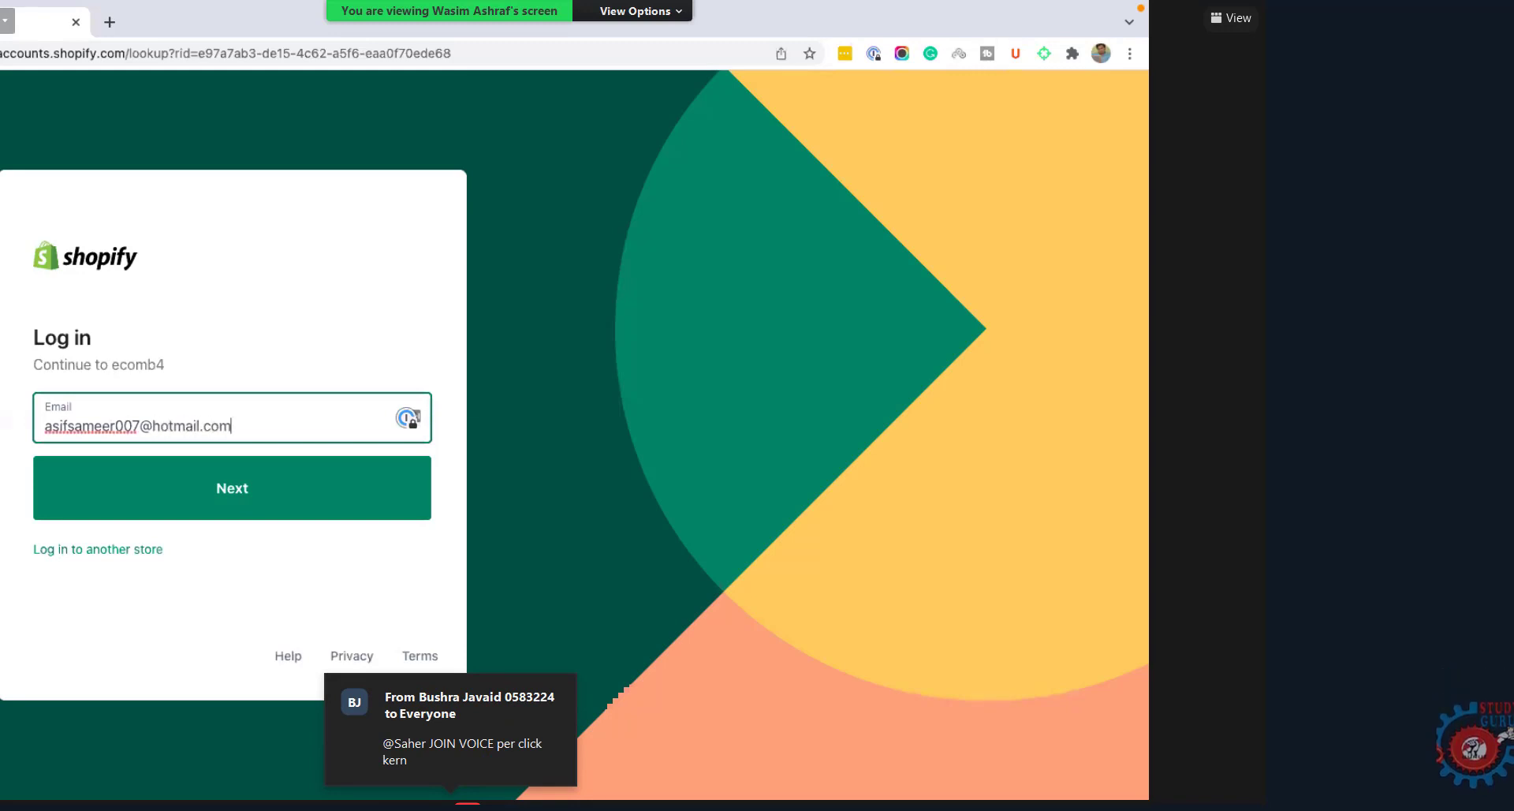
click(269, 483)
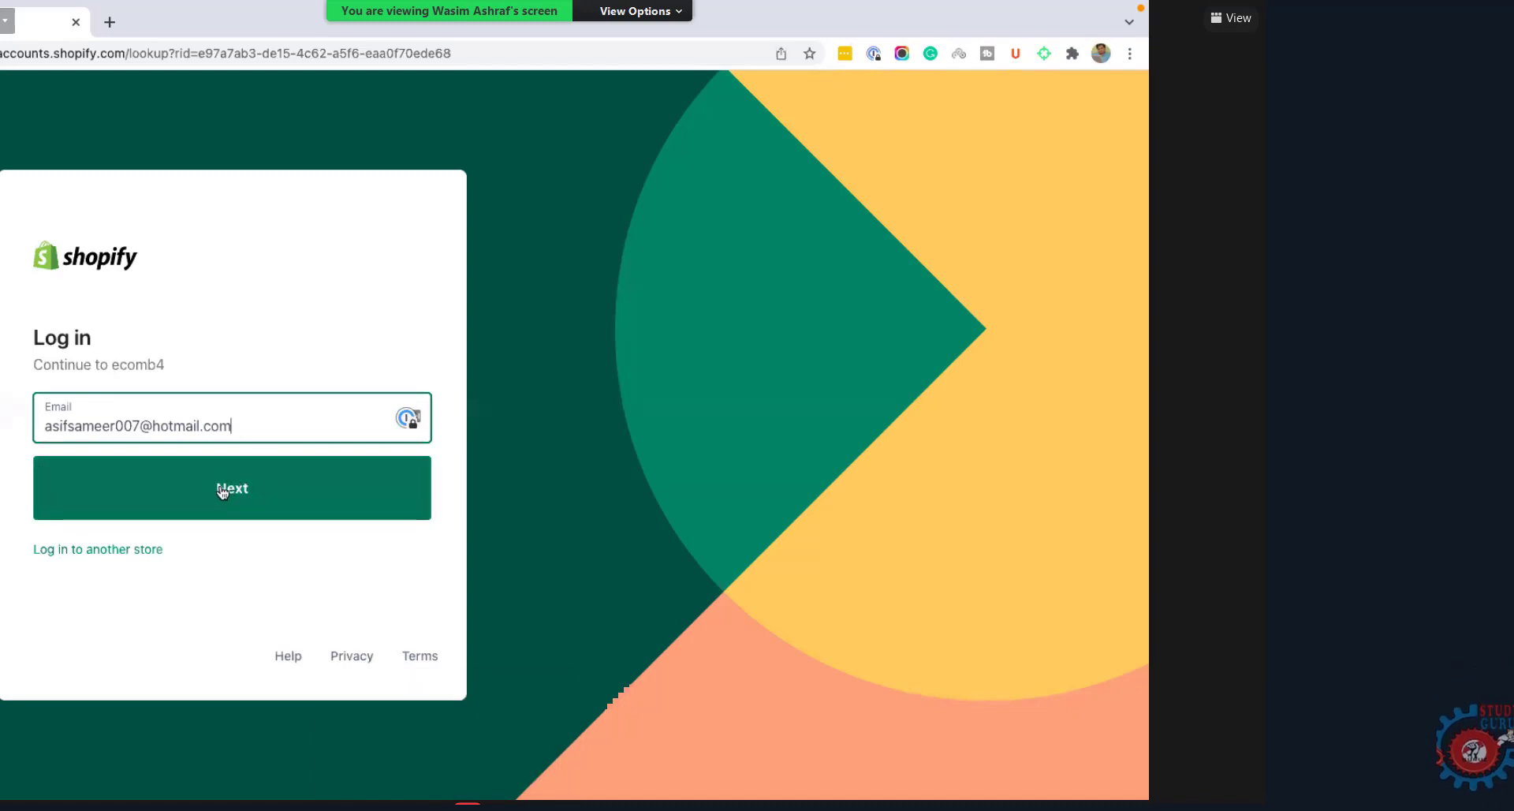
click(225, 492)
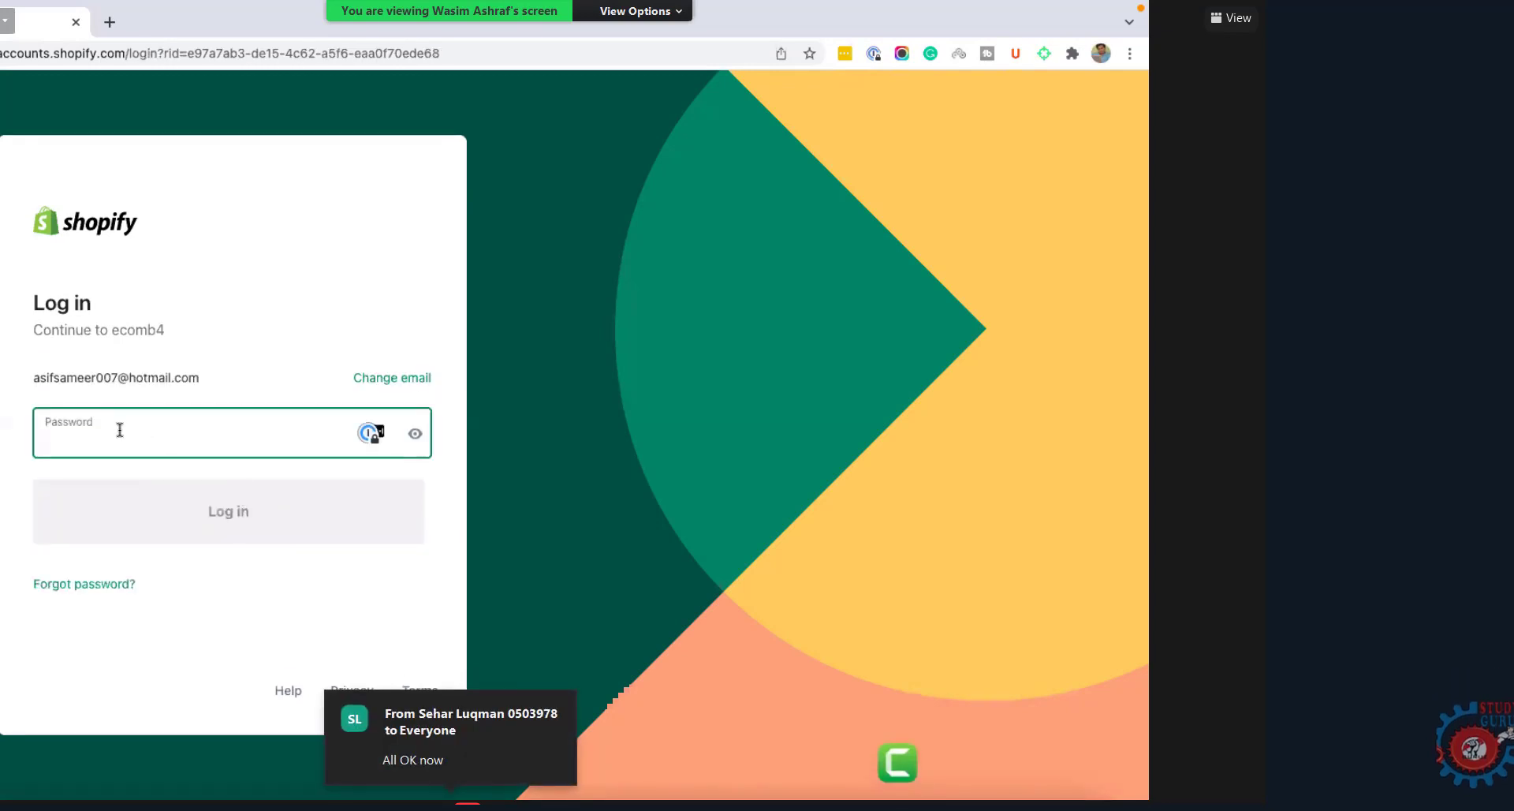
text(********)
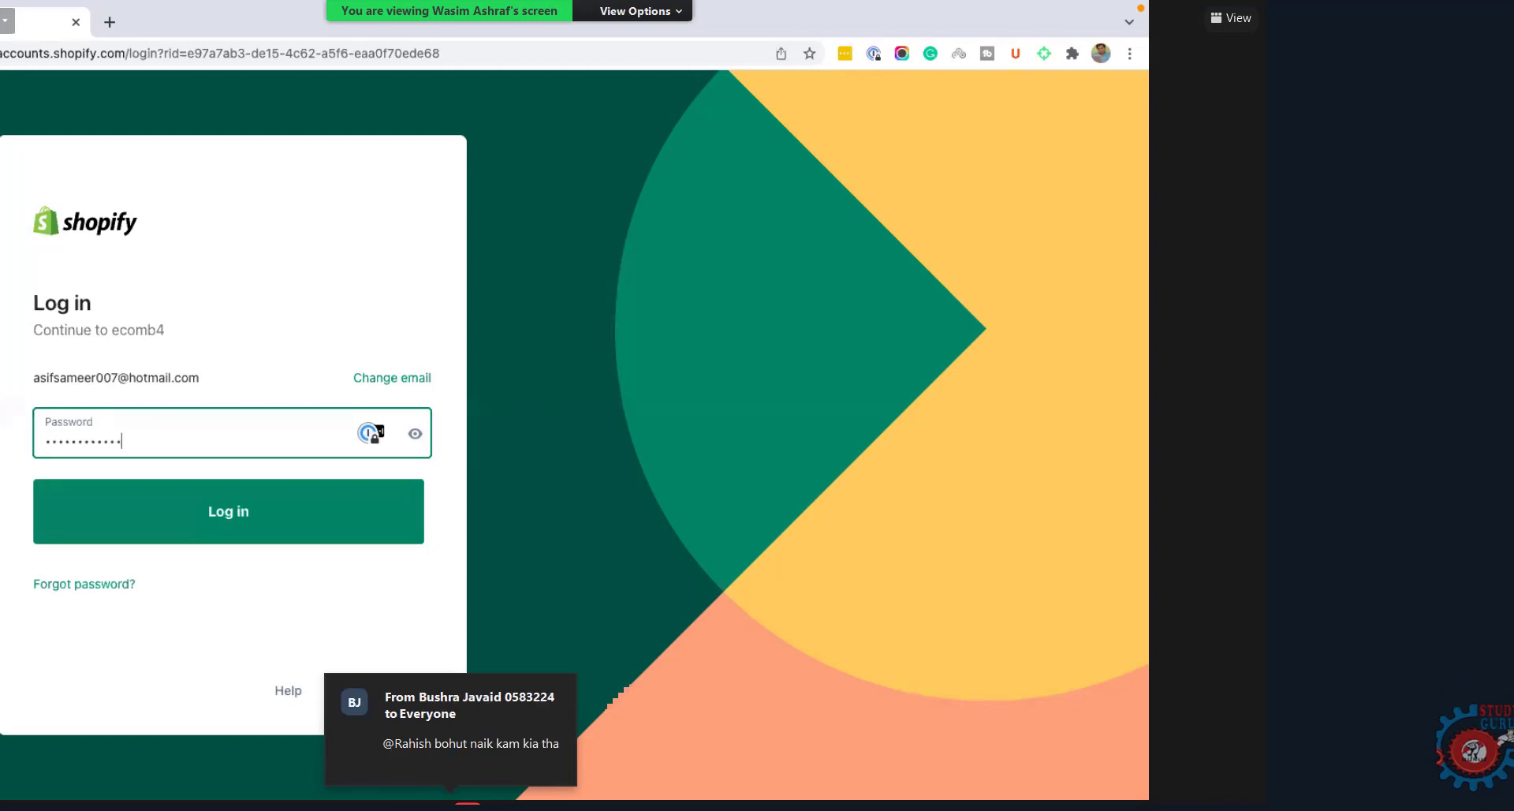
text(*)
Step: Submit the login to open the ecomb4 admin home page
click(199, 511)
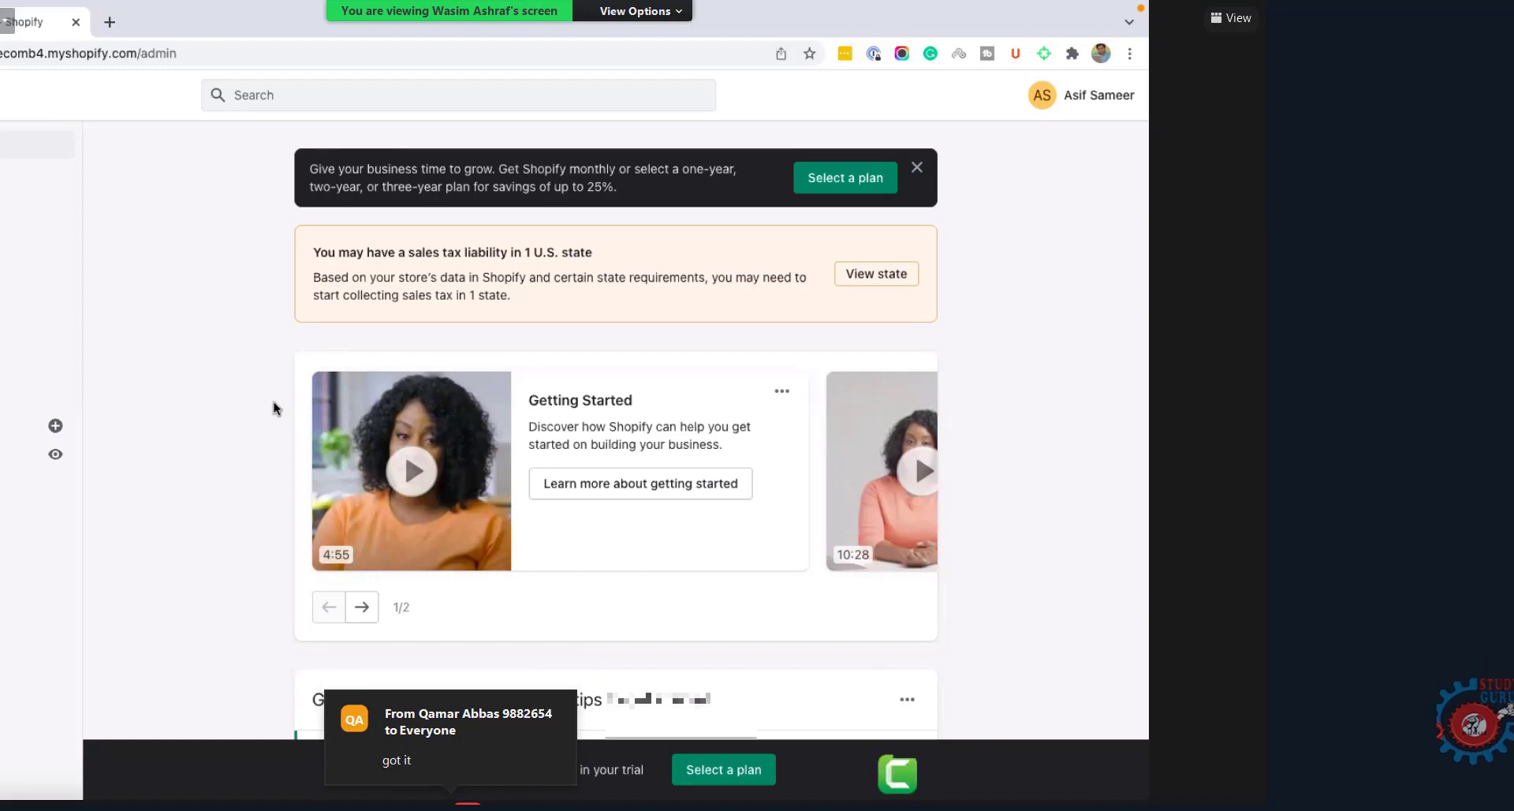
click(127, 55)
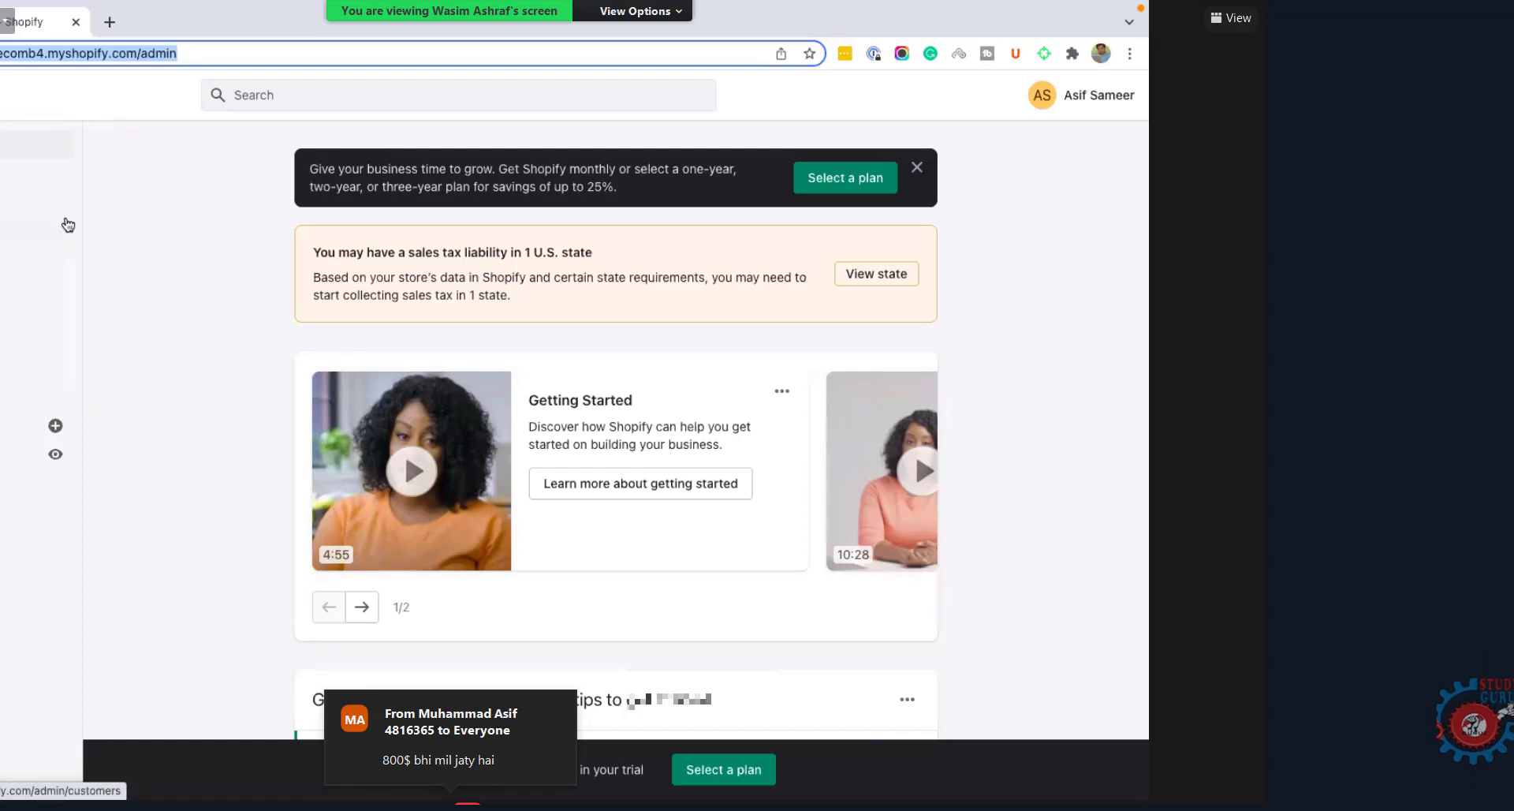
click(27, 56)
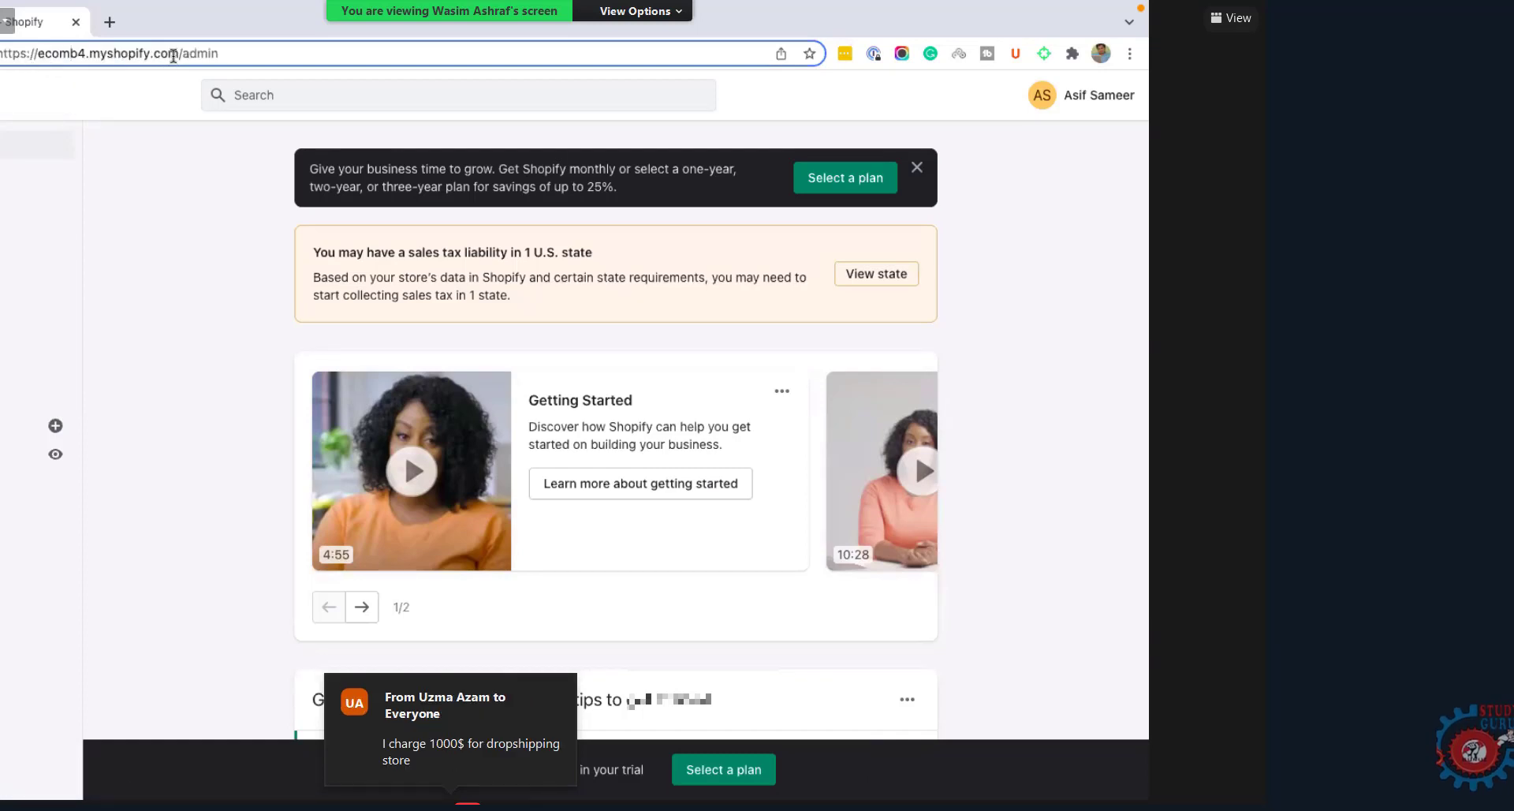
drag(116, 52, 64, 61)
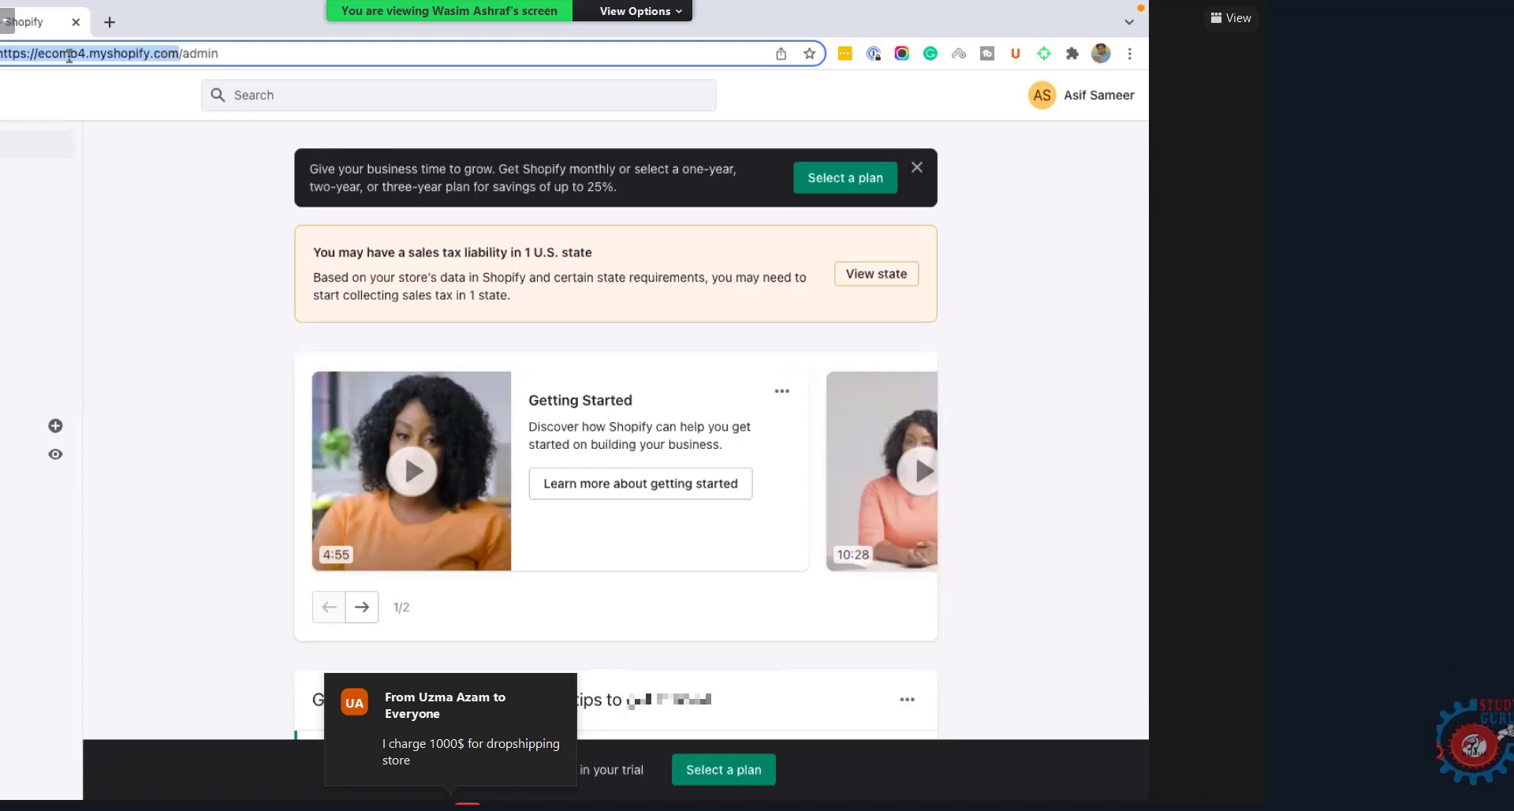
drag(86, 57, 40, 54)
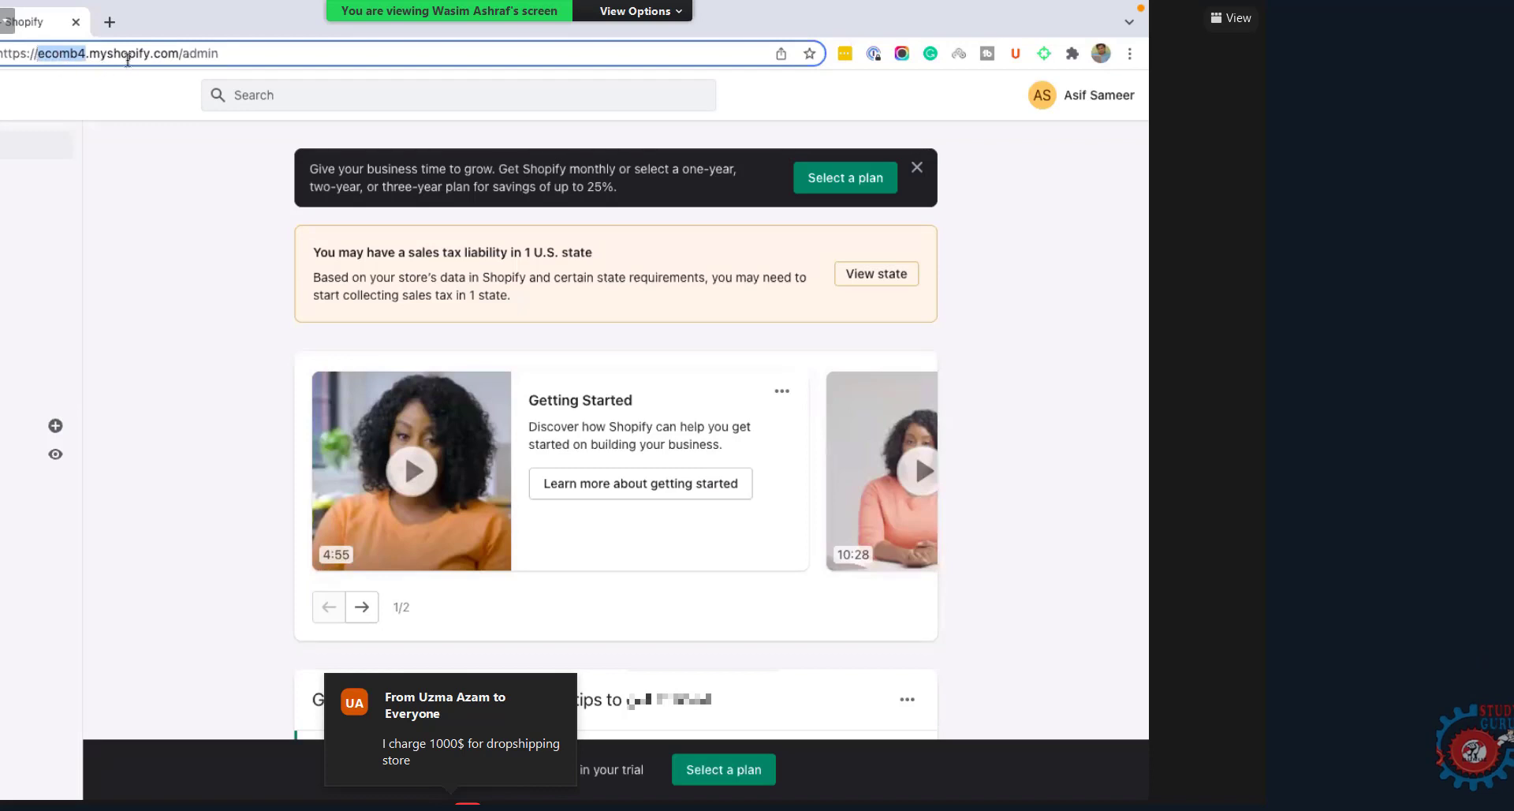
click(176, 53)
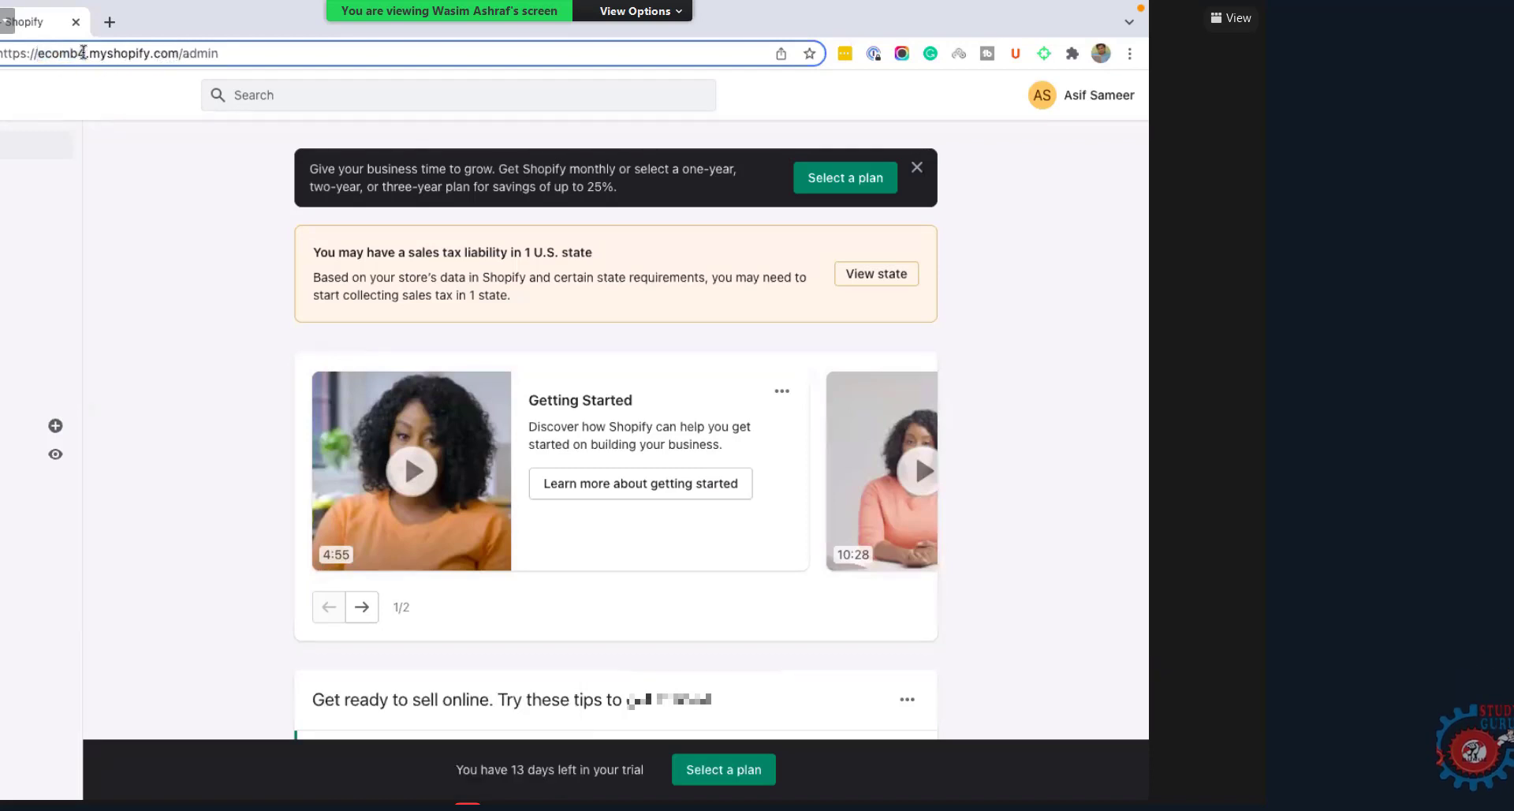
drag(83, 52, 9, 55)
click(178, 55)
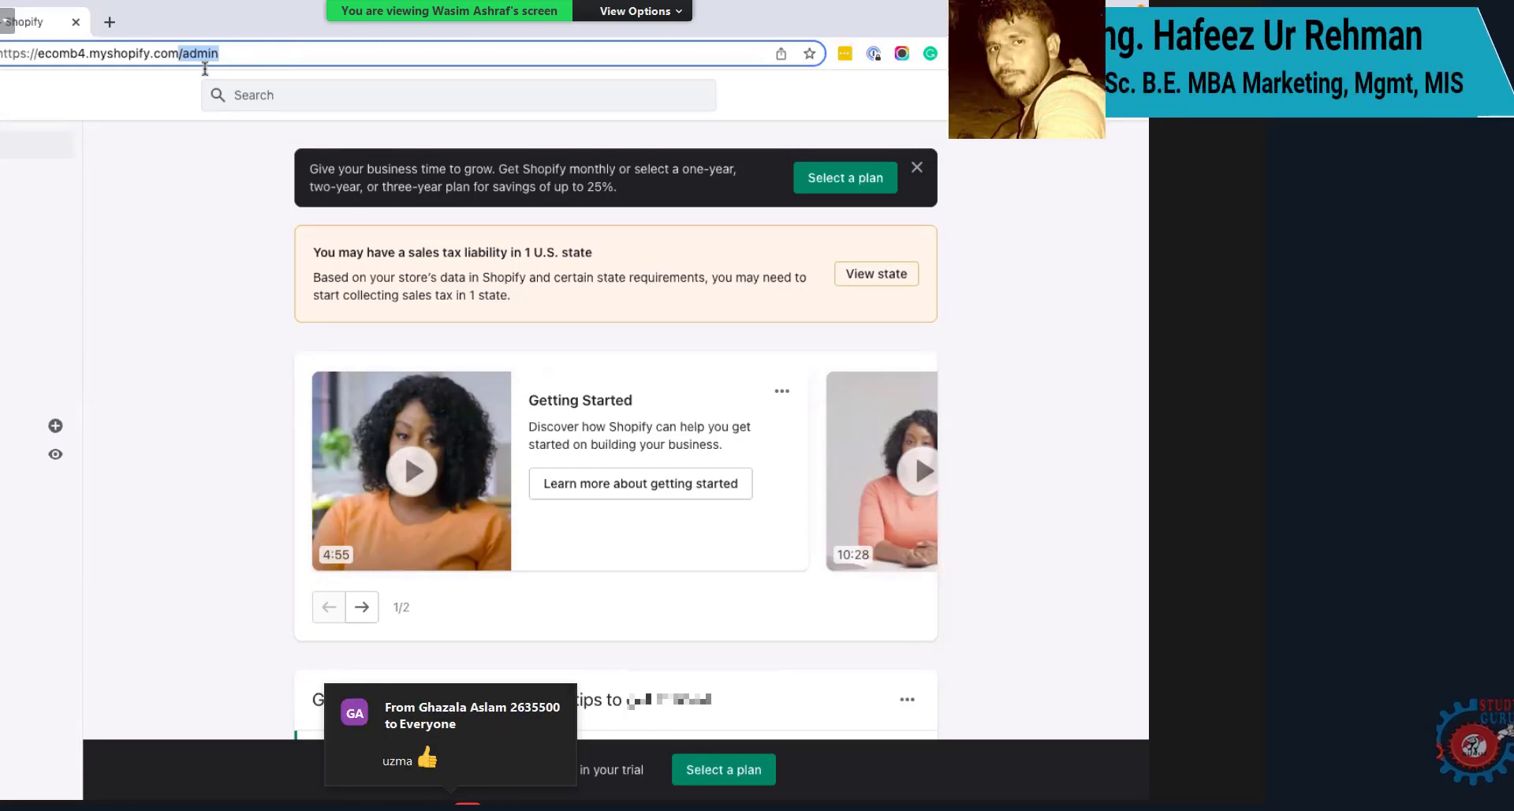
click(164, 359)
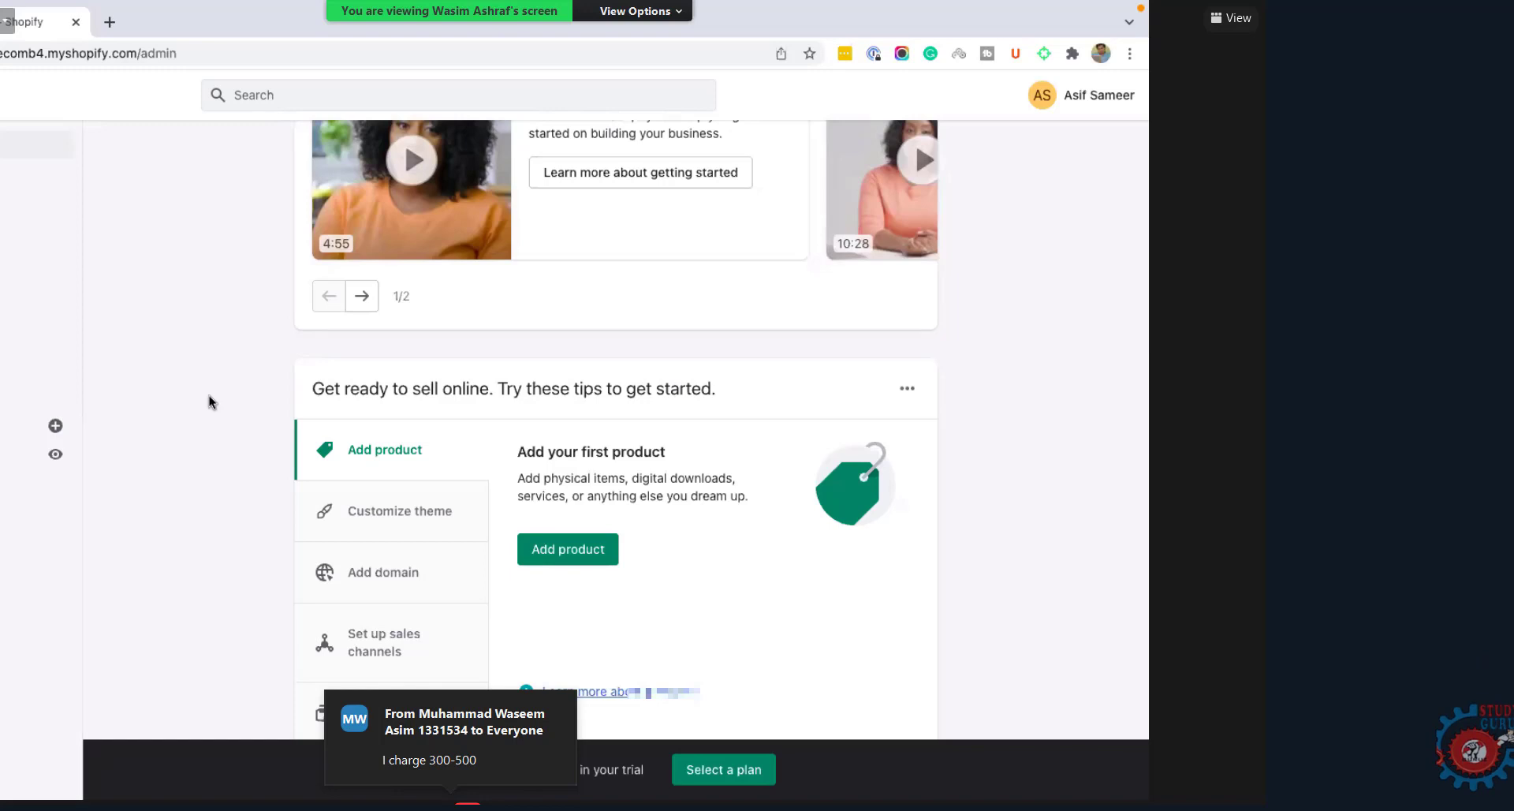
Step: View the ecomb4 online store from the admin in a new tab and scroll its homepage
click(58, 454)
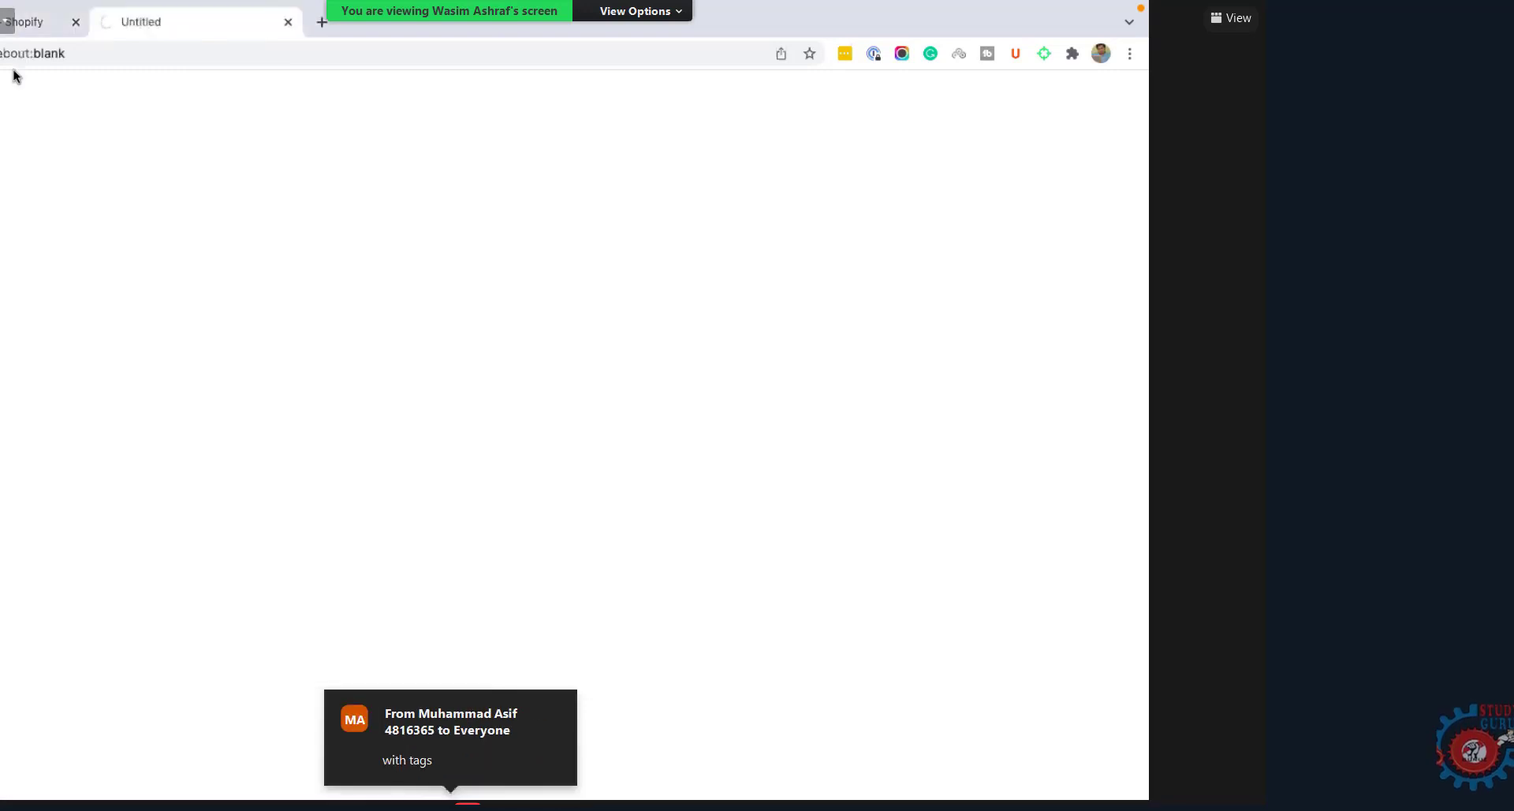
click(16, 21)
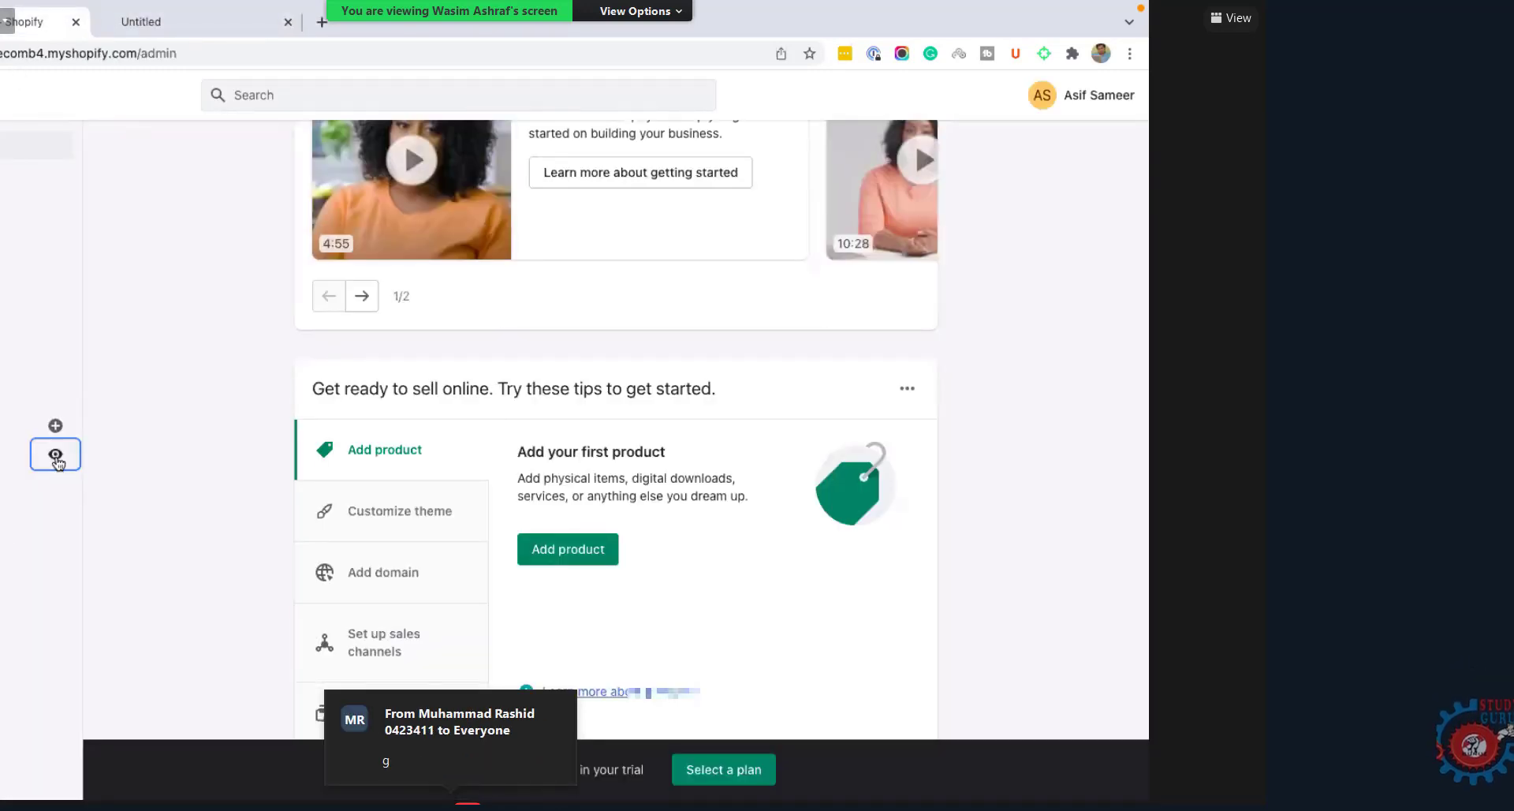
click(193, 26)
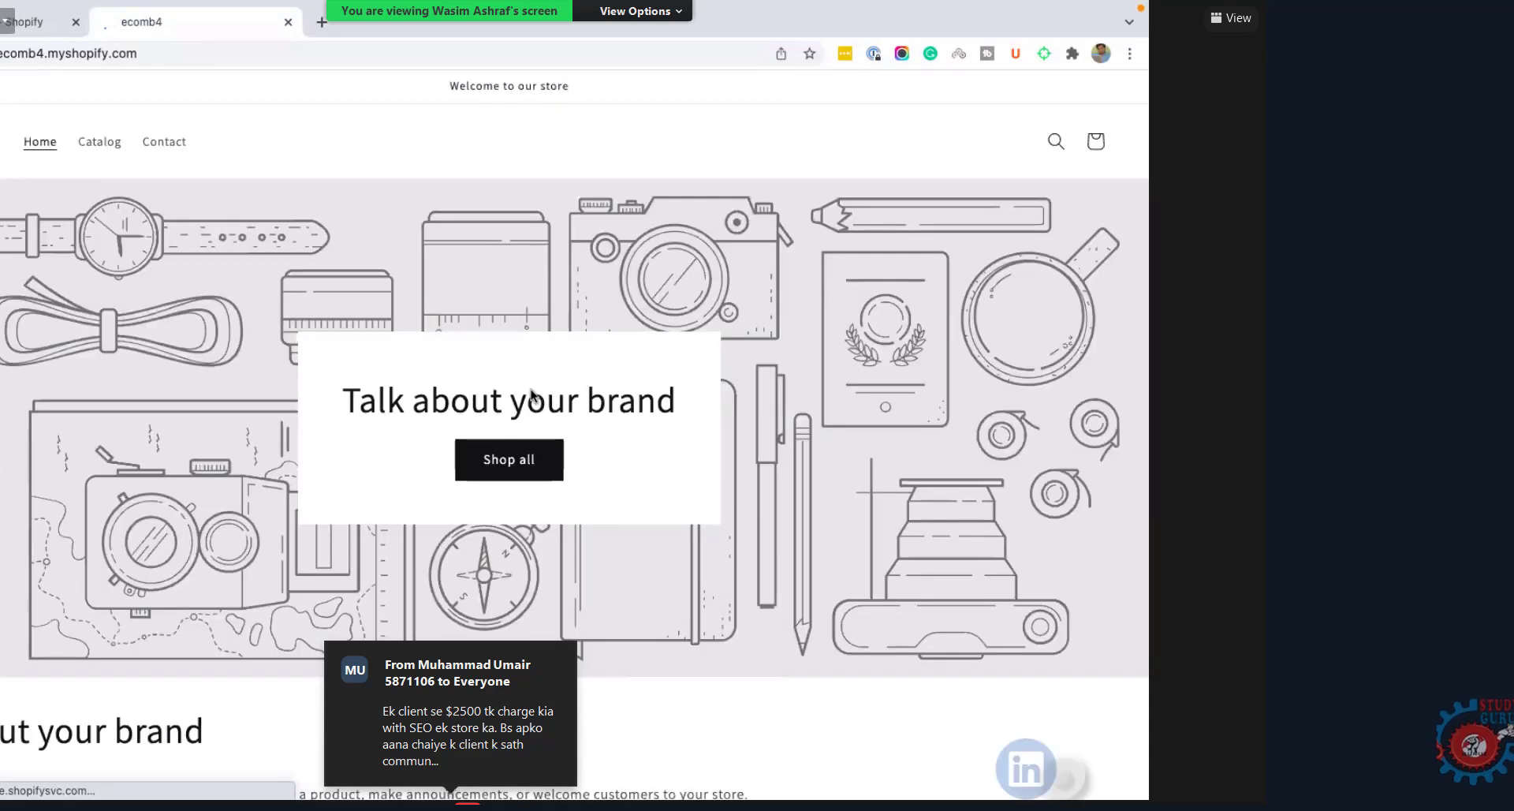
scroll(481, 410, down, 10)
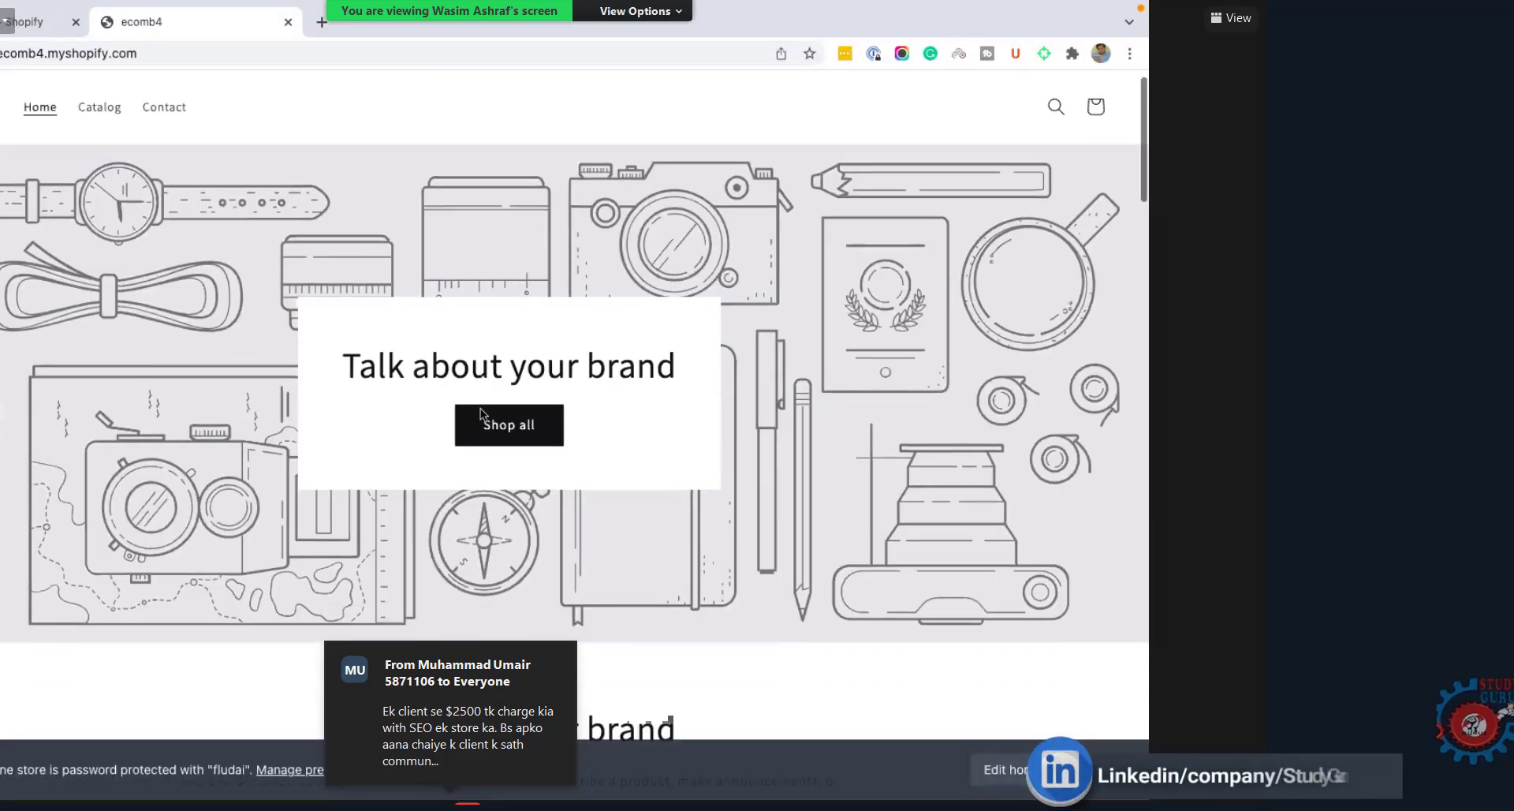
scroll(481, 410, down, 15)
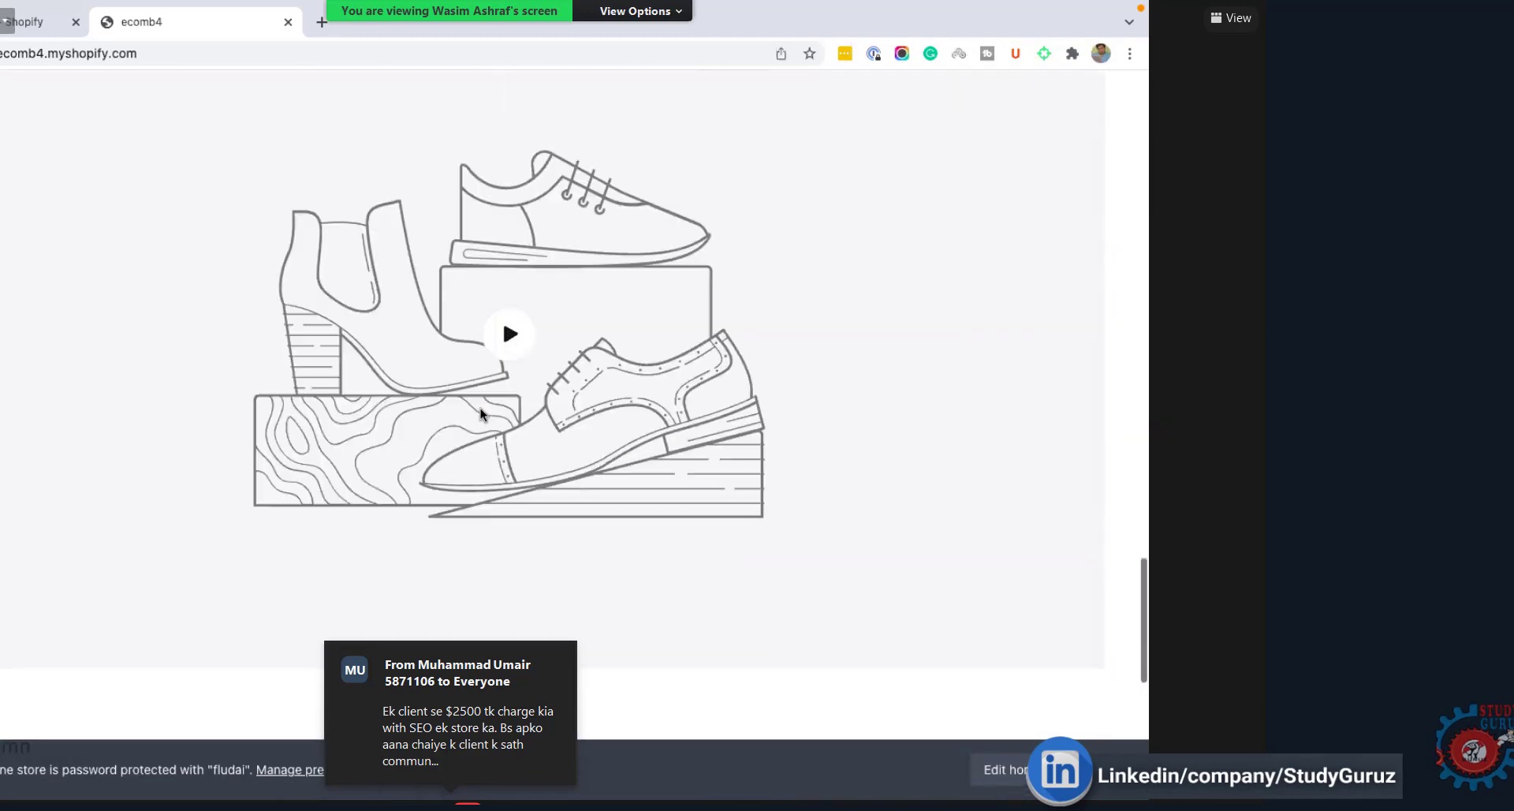
scroll(481, 410, up, 20)
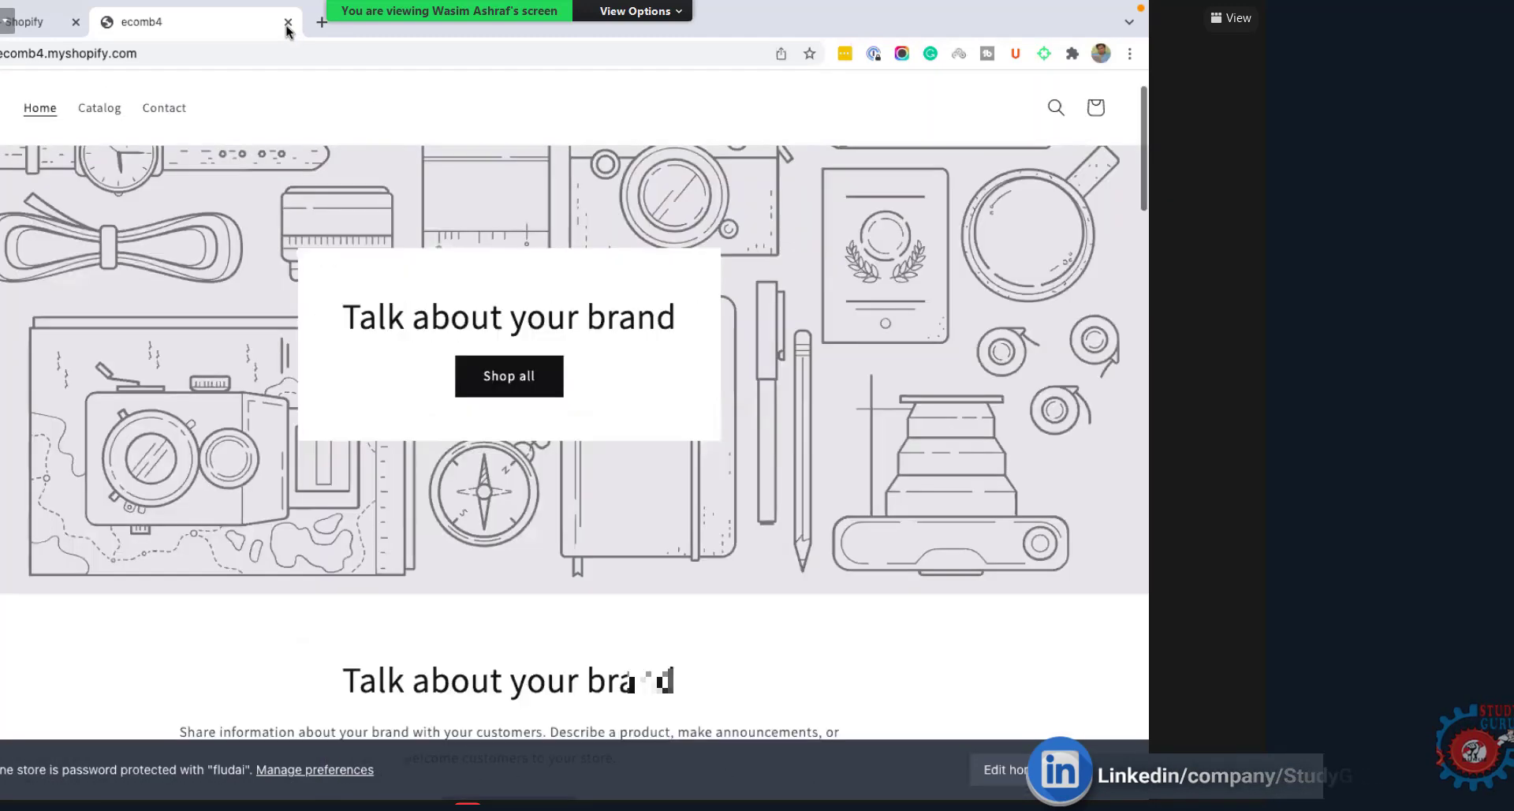
Step: Close the storefront tab and return to the admin's empty Products page
click(288, 23)
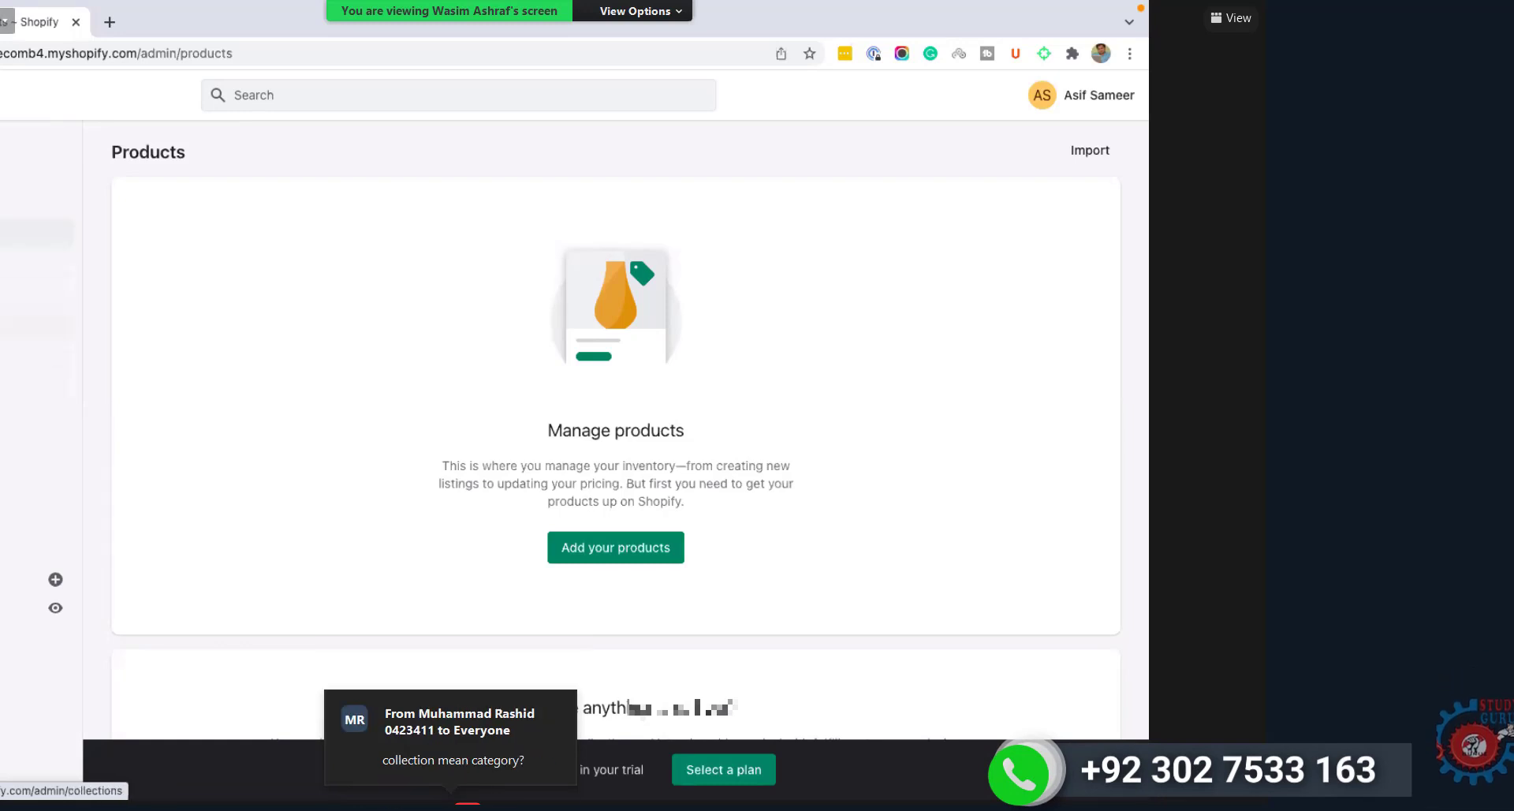
Step: On the Collections page, select the Home page collection and choose Delete collection from More actions
click(36, 322)
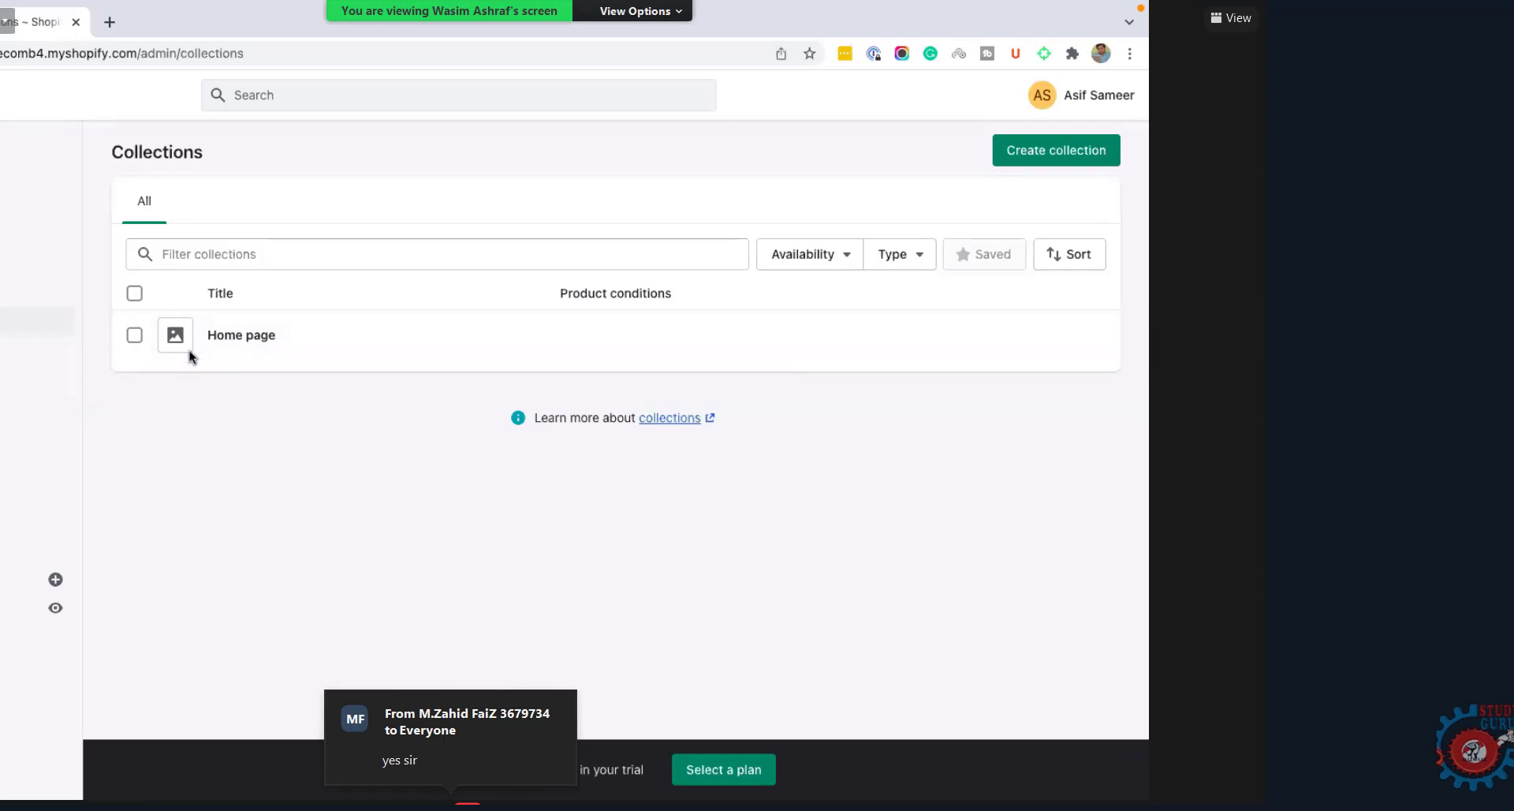
click(135, 336)
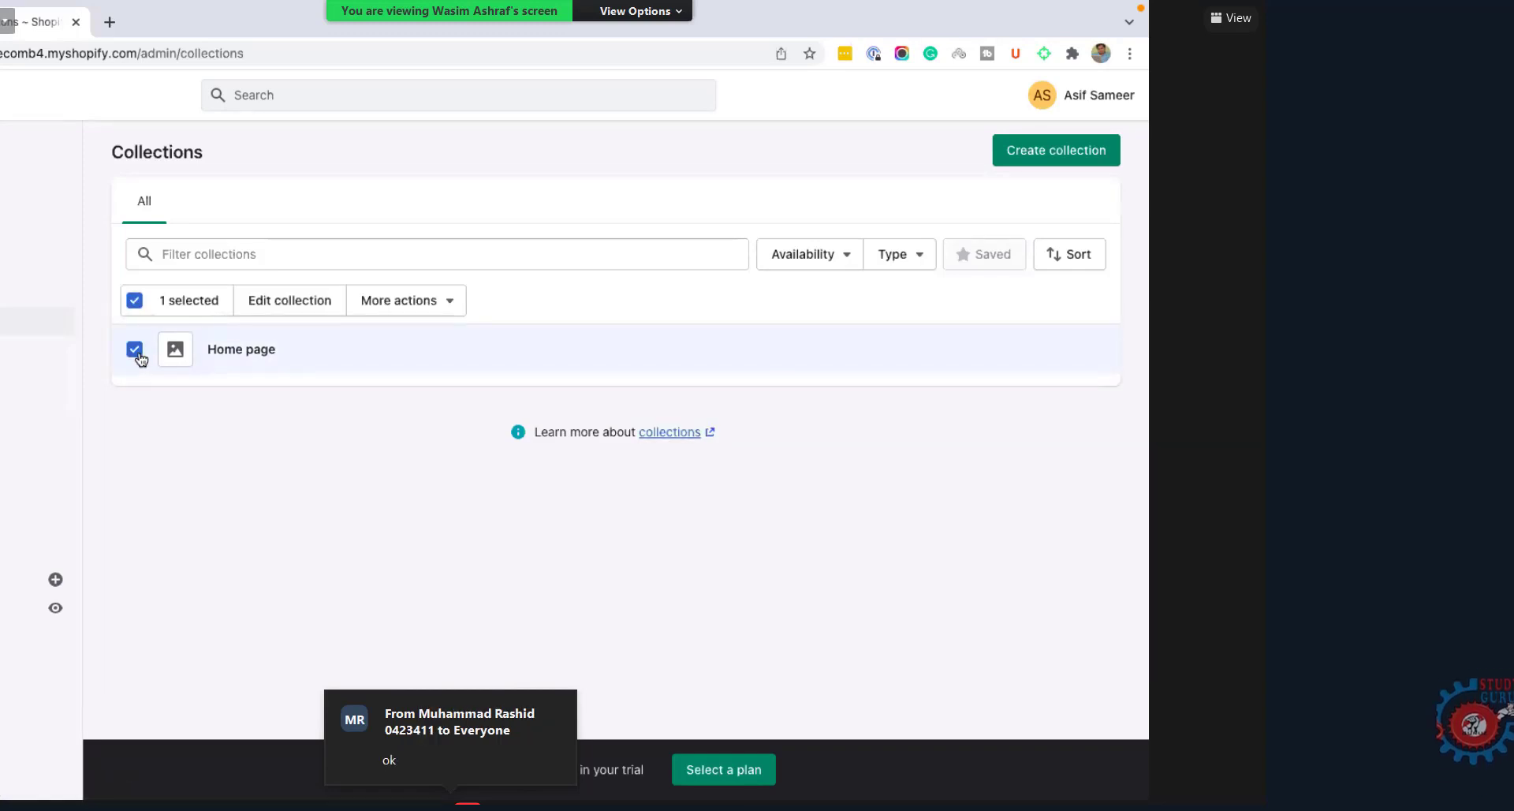
click(418, 306)
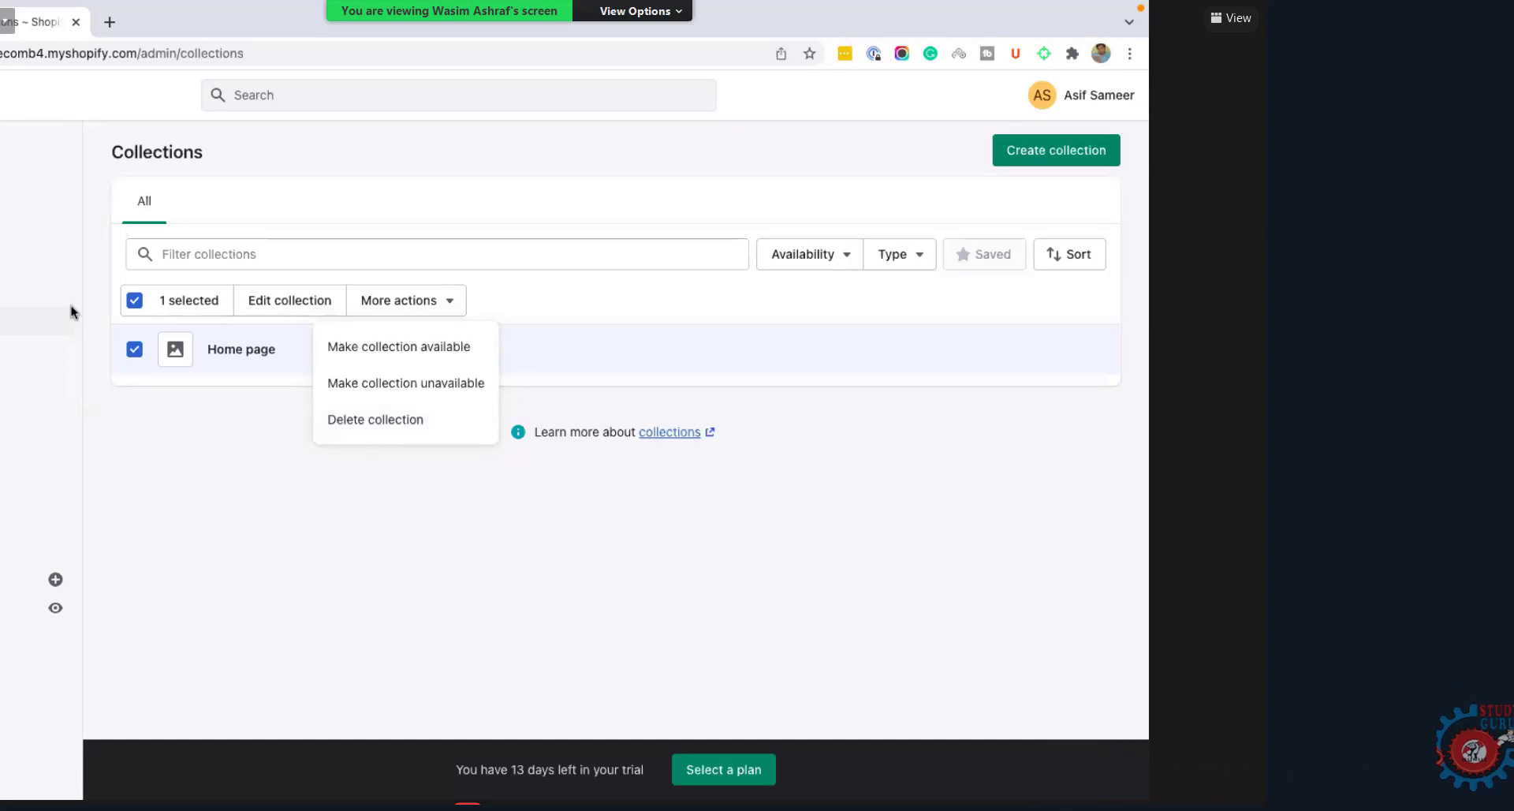
click(211, 485)
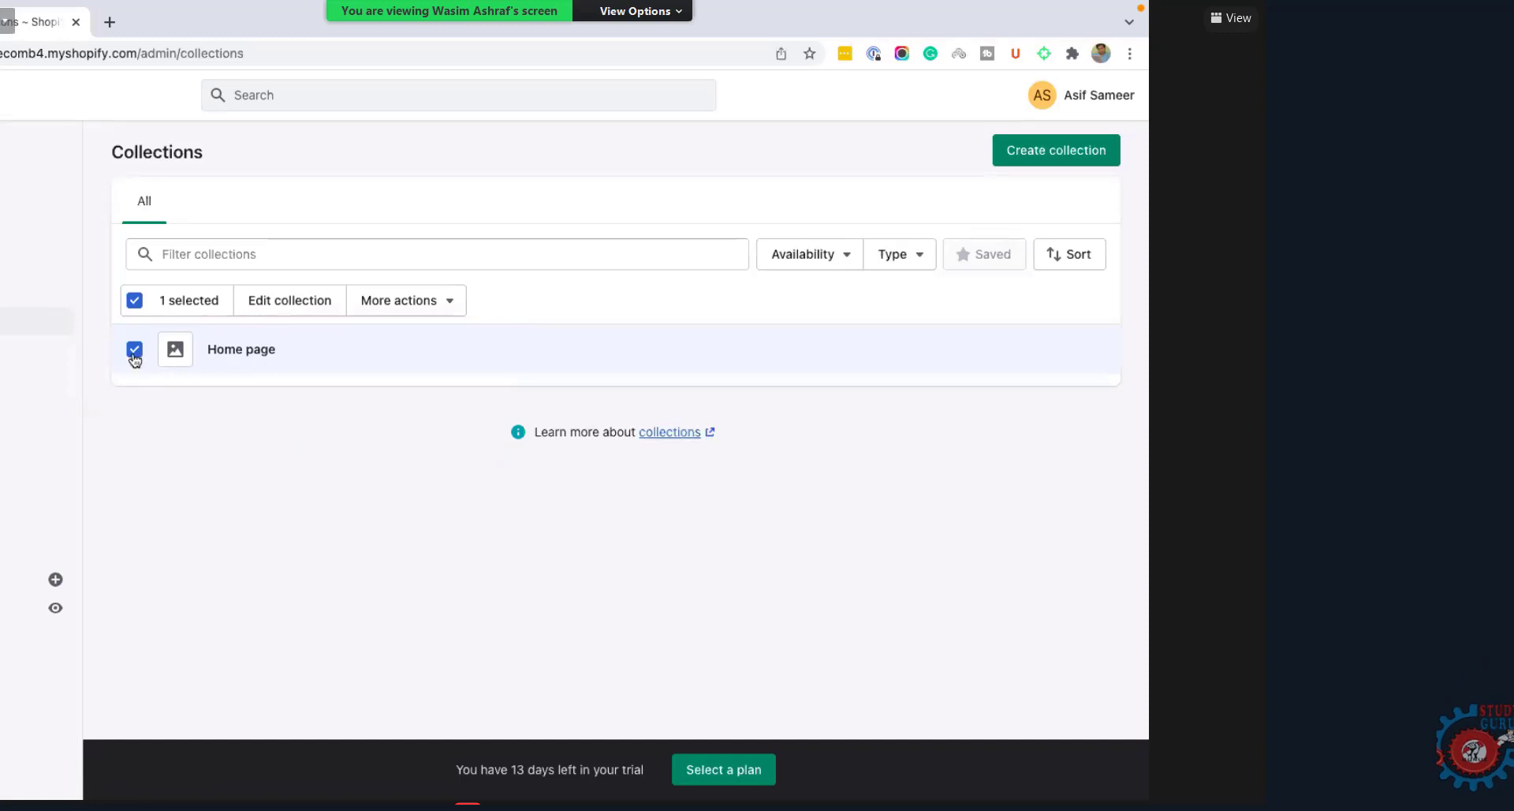
click(444, 306)
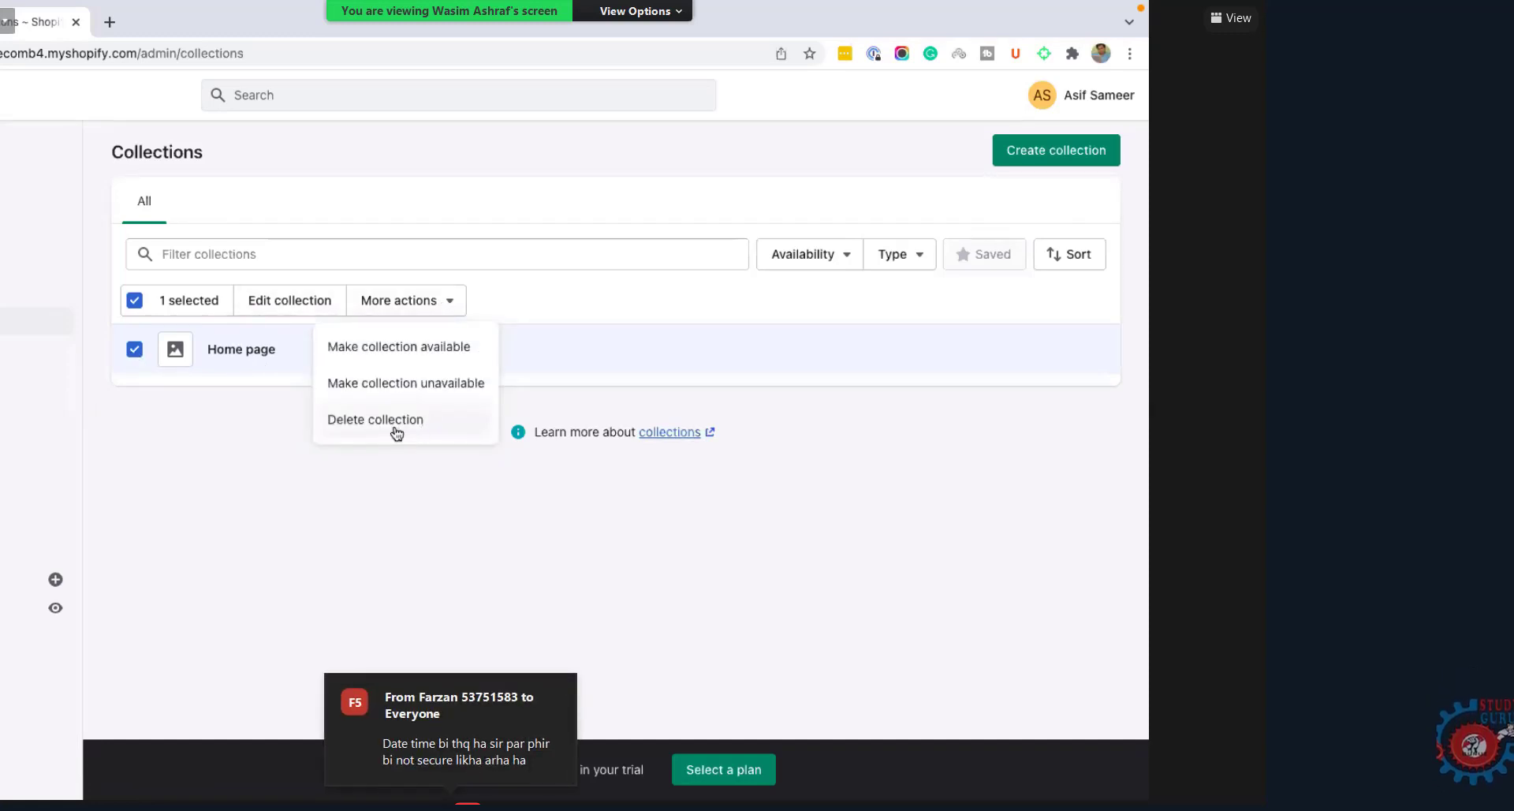
click(394, 424)
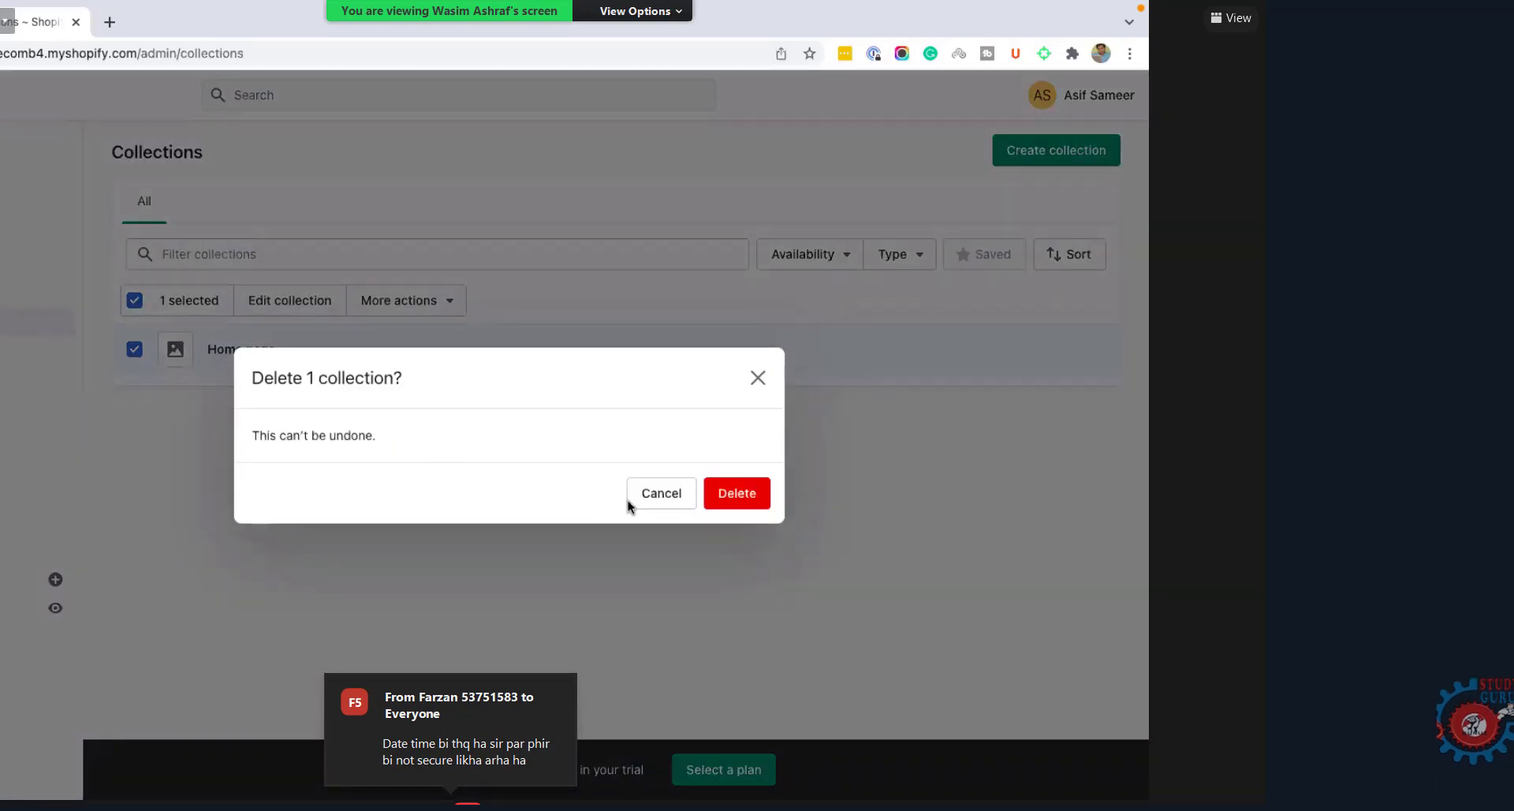
Step: Confirm deleting the Home page collection and start a new collection
click(731, 503)
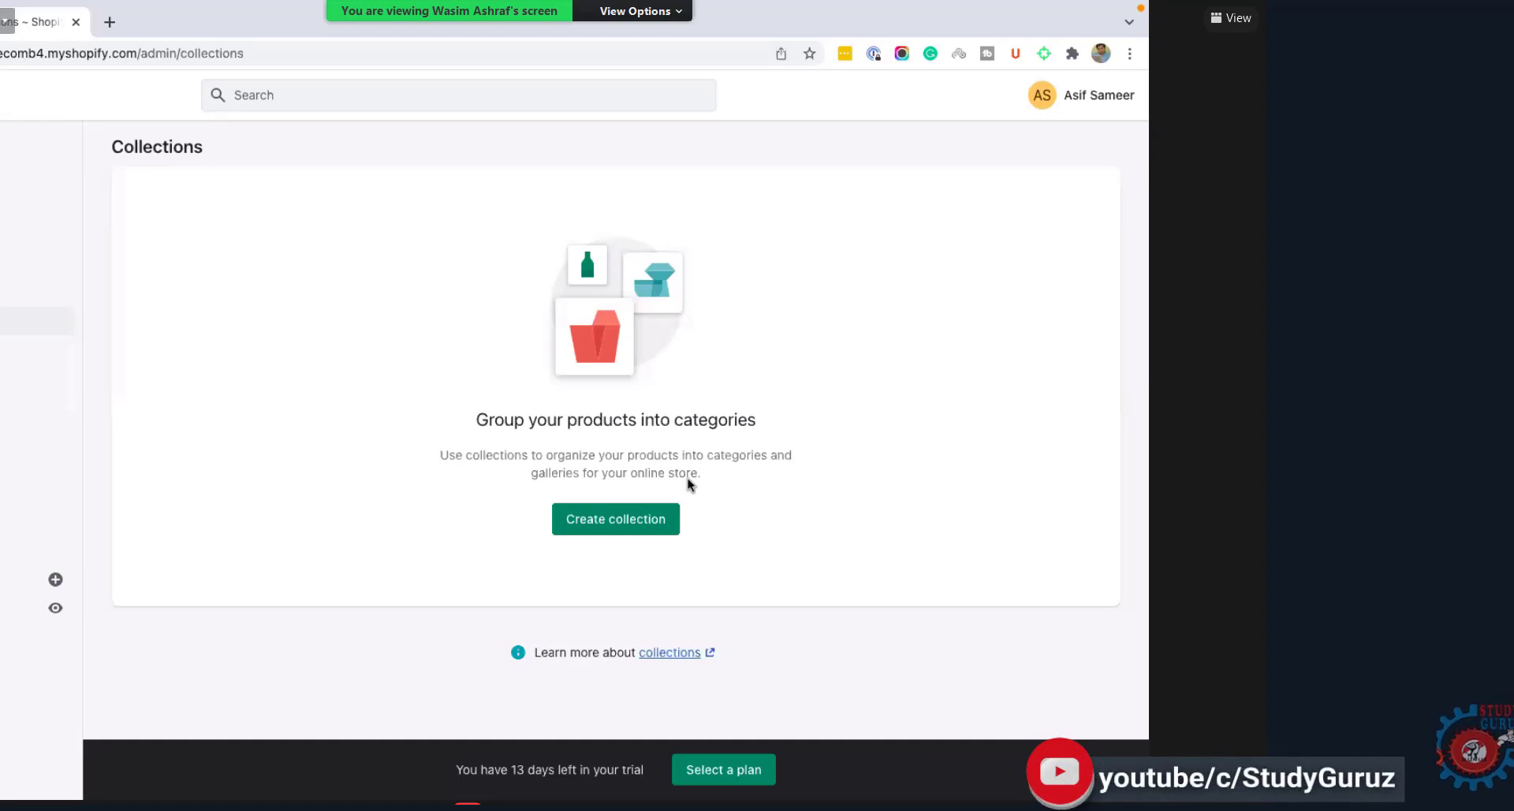
click(609, 525)
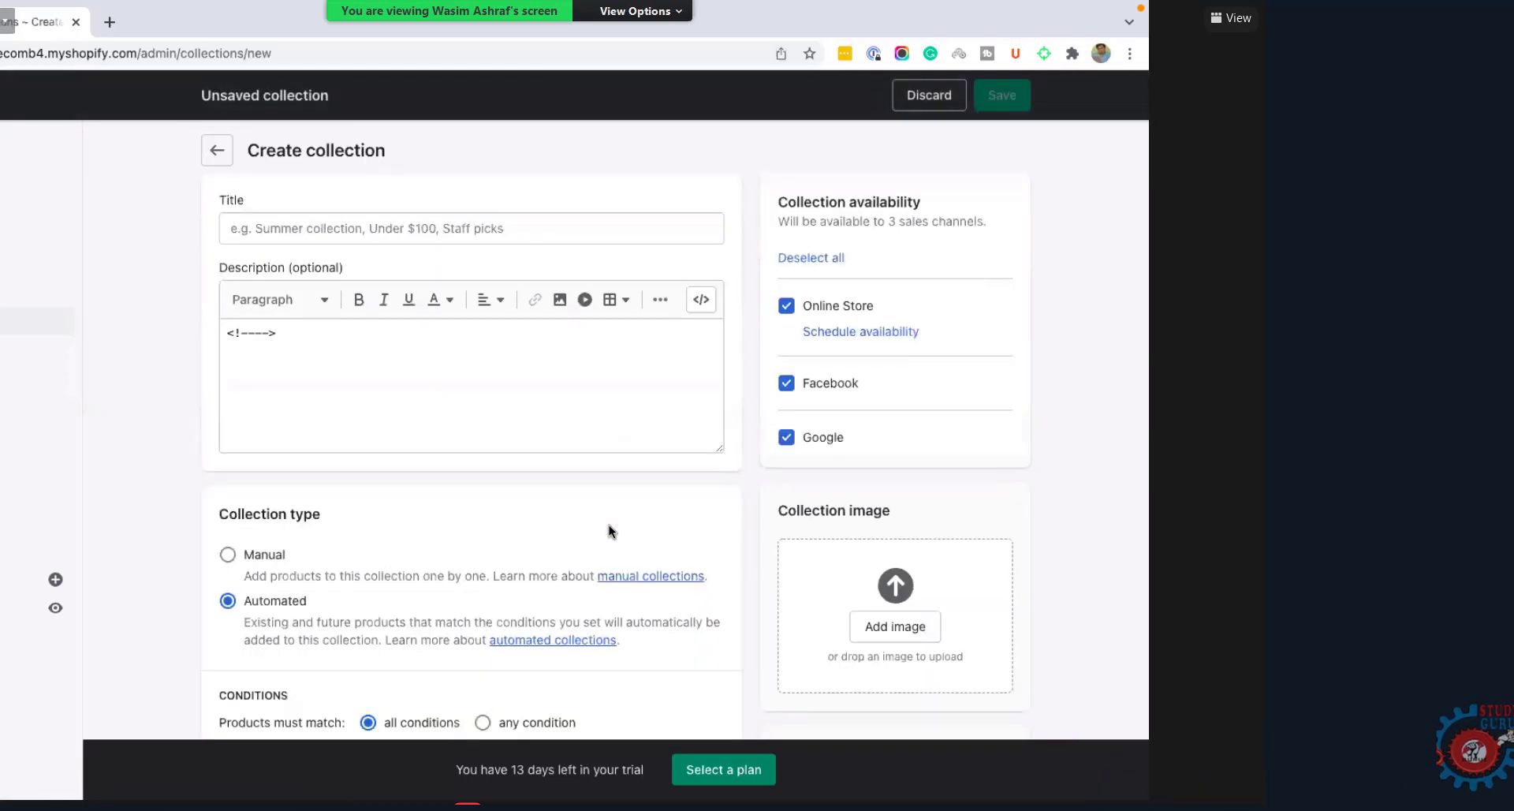
Step: Title the new collection 'Rings' and place the caret in the Description editor
click(338, 233)
text(R)
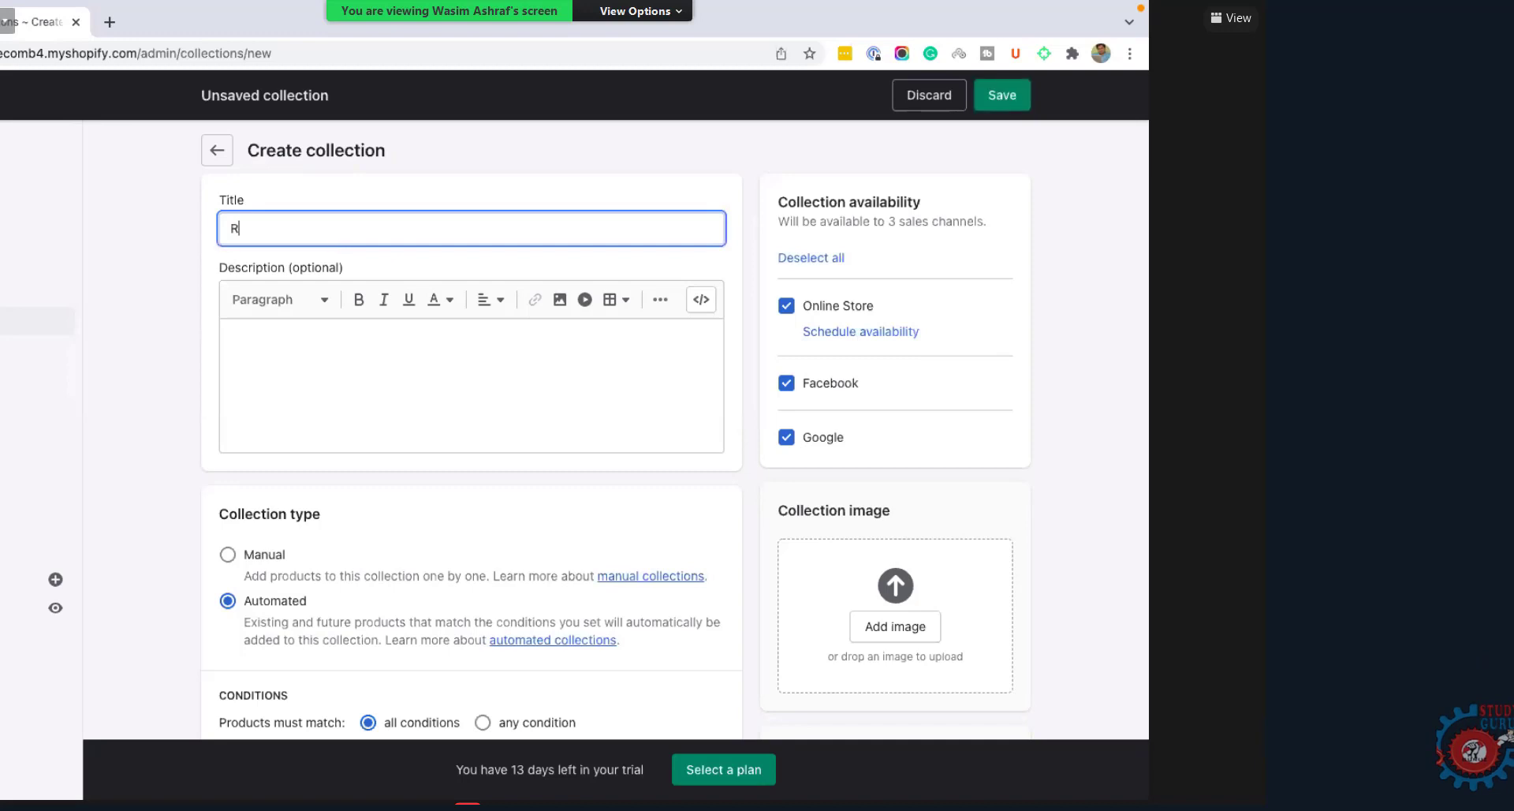
text(ings)
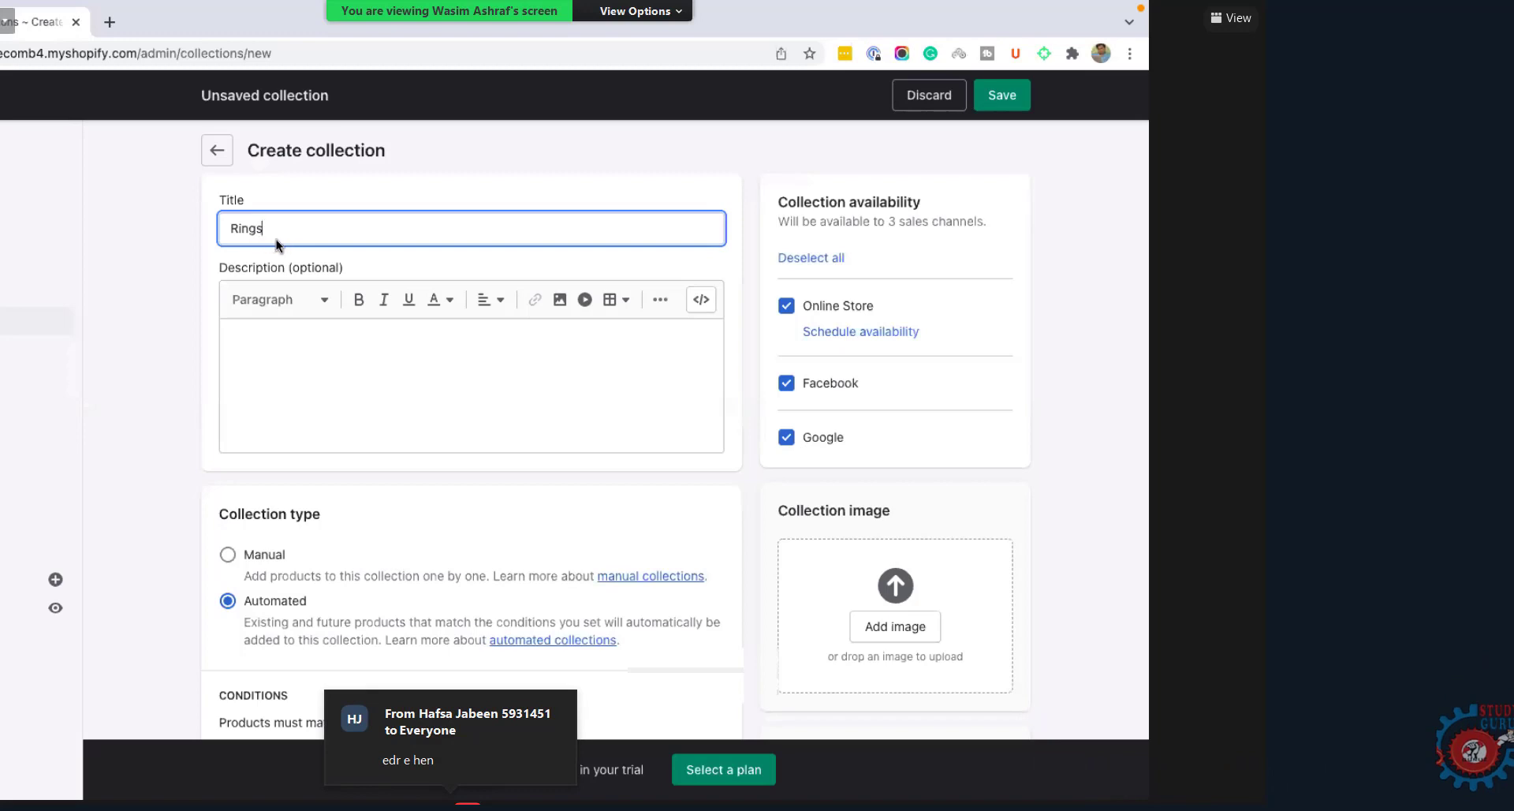
click(324, 345)
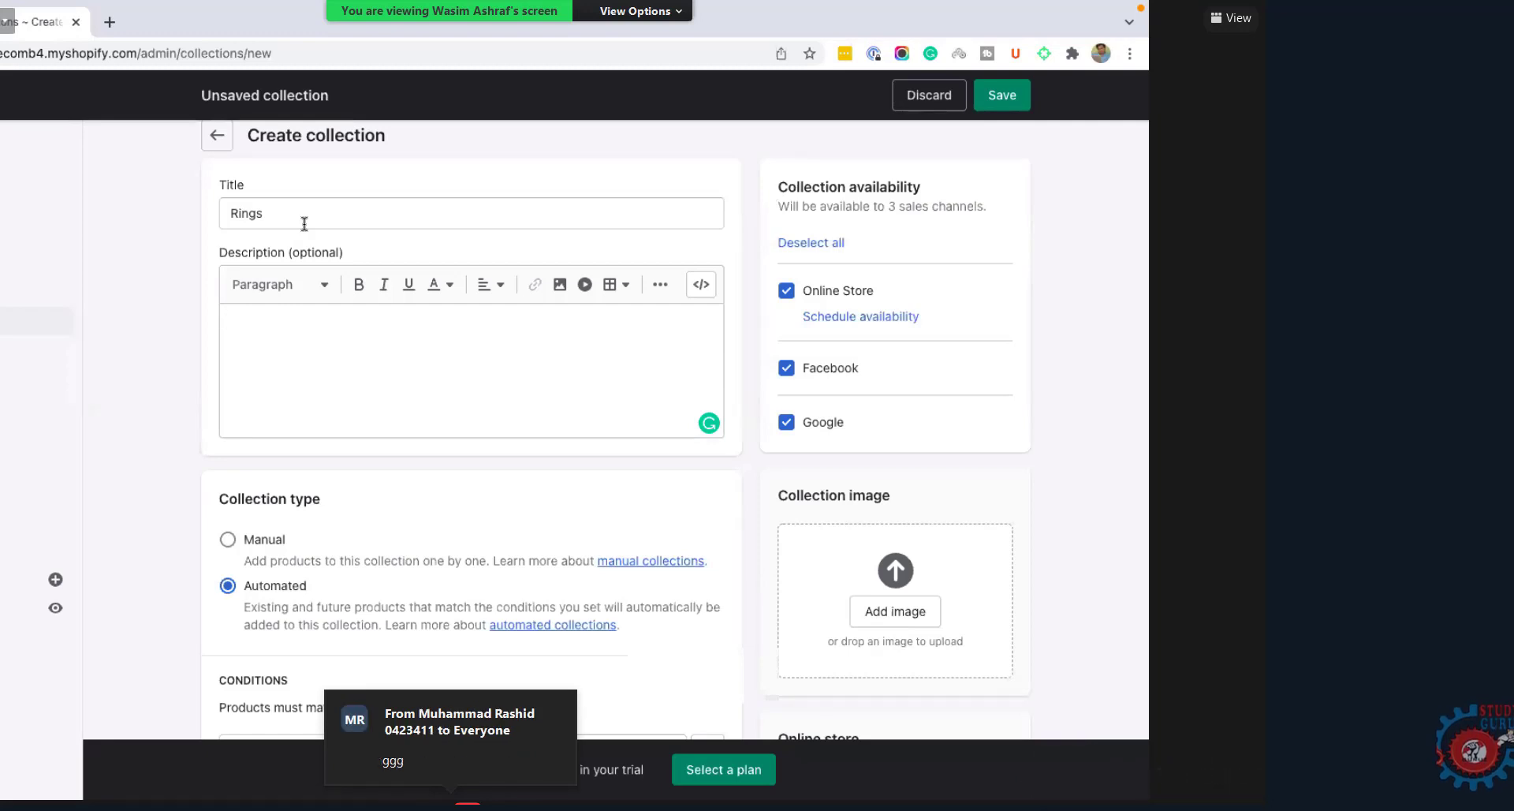
click(305, 352)
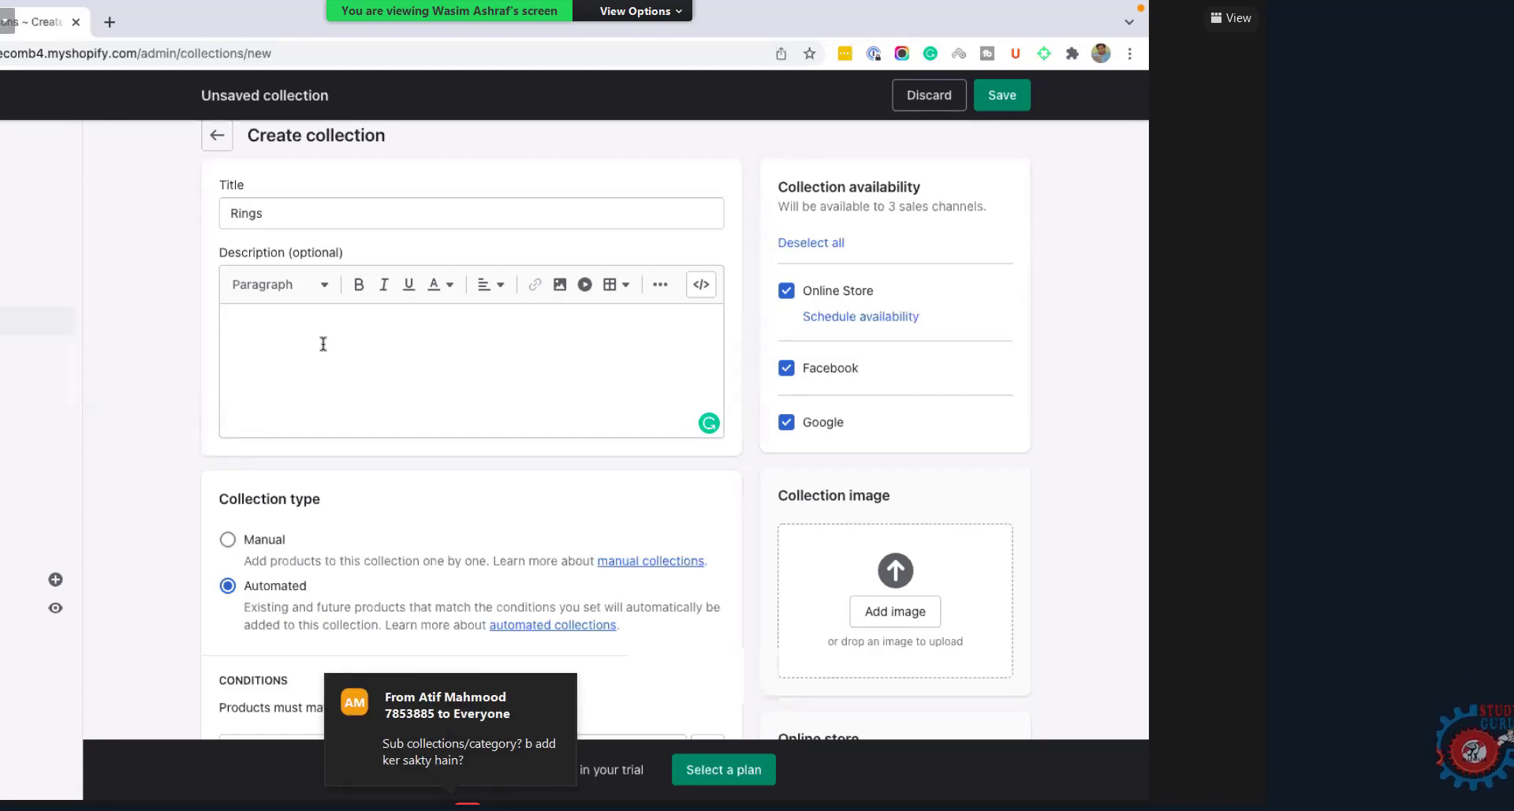
Step: Enter the description 'Rings category description will go here.', review the form, and open a blank browser tab
text(Rings cate)
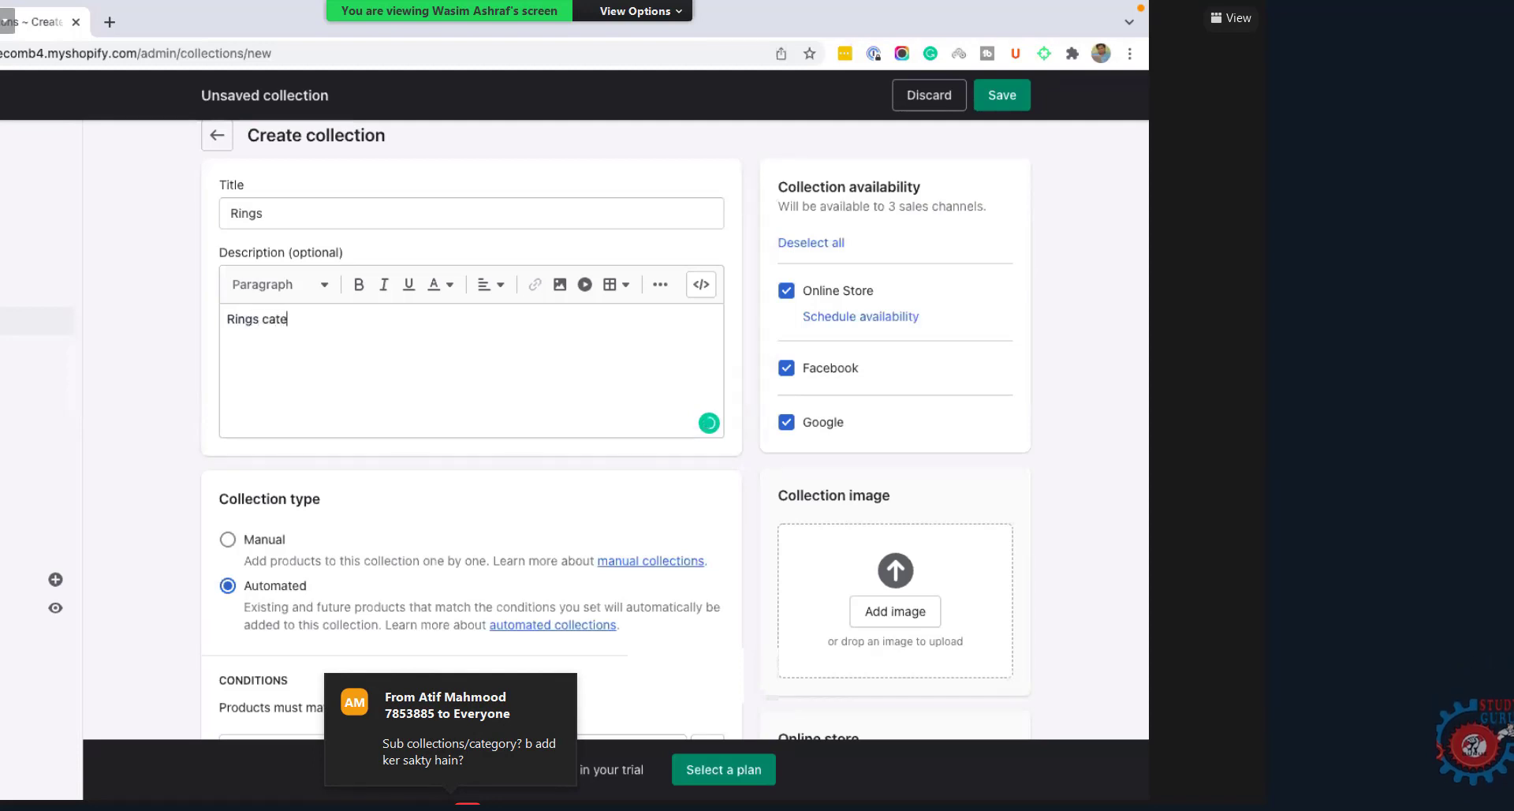
text(gory descri)
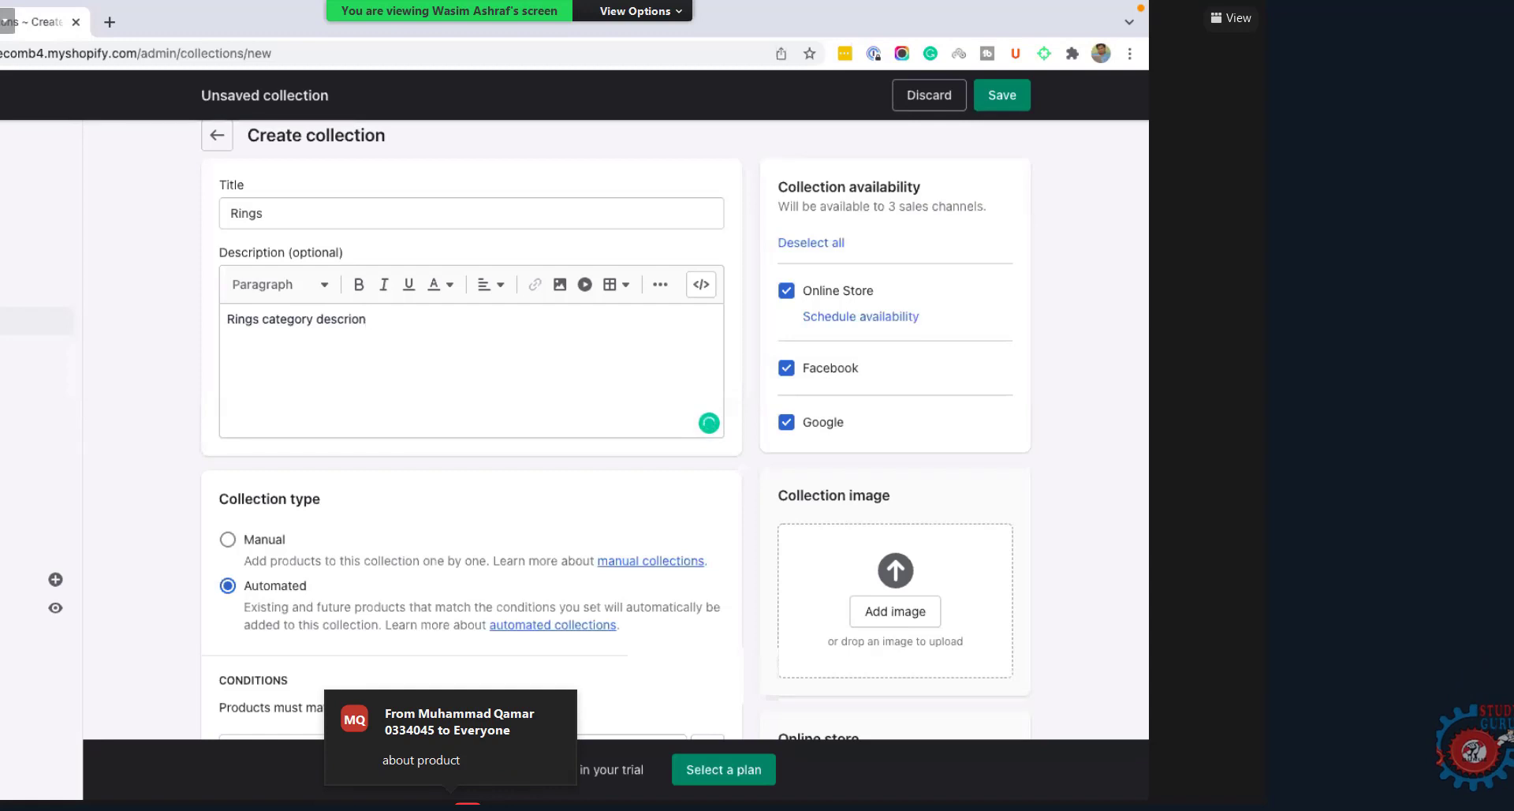
text(ption will go here.)
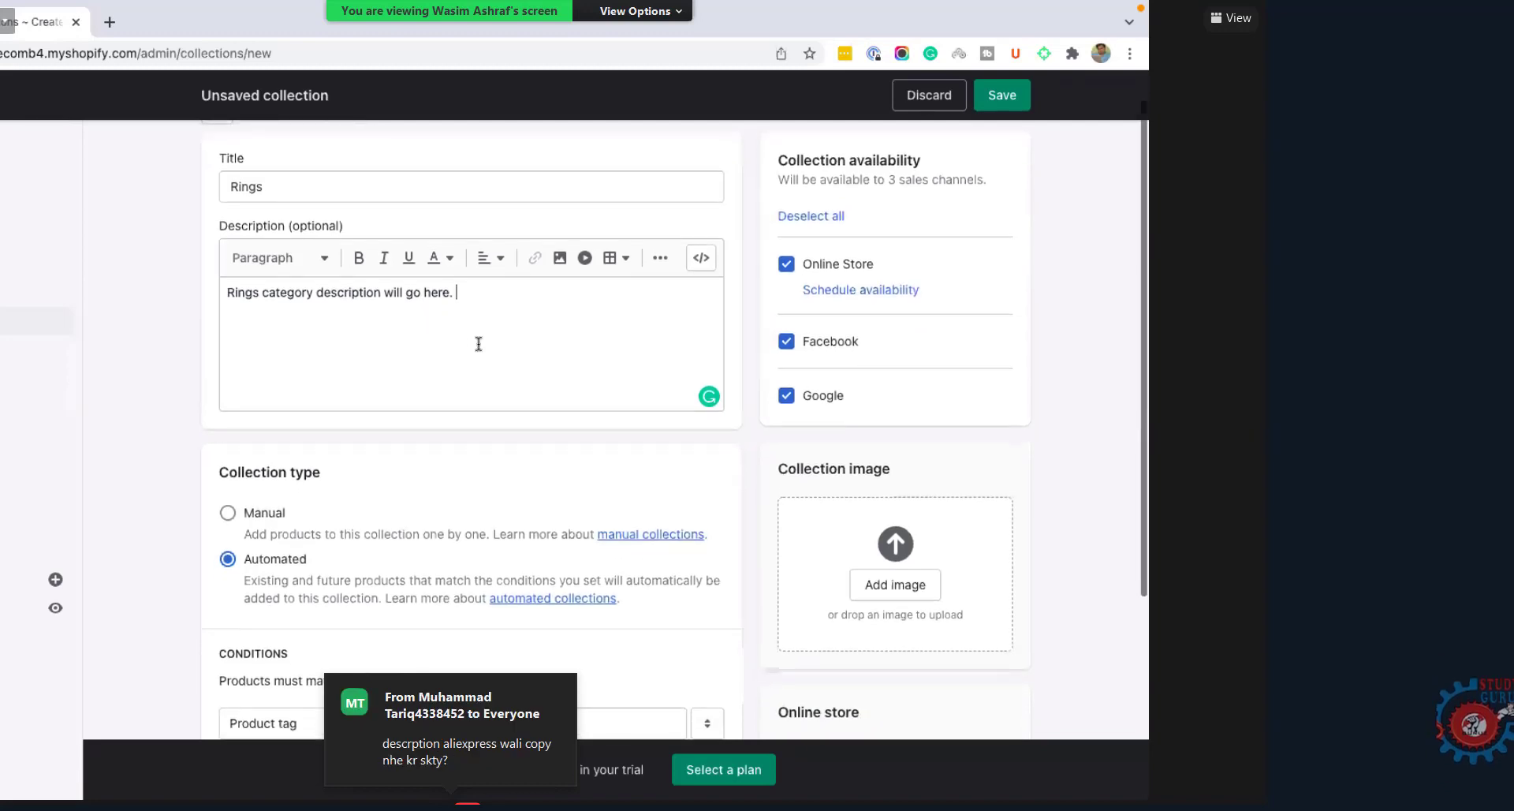
scroll(479, 344, down, 3)
scroll(479, 344, up, 3)
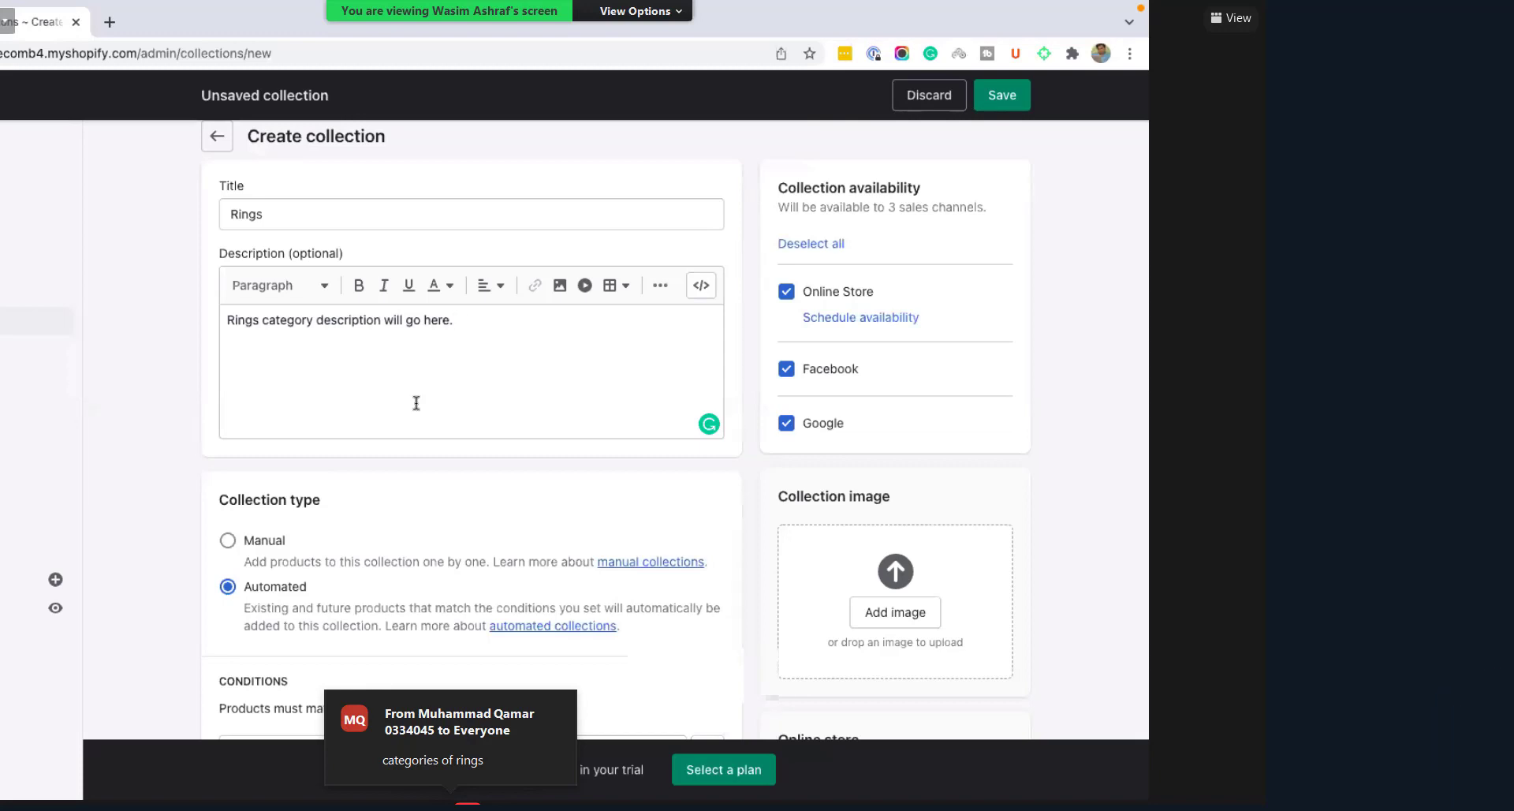
scroll(397, 372, down, 2)
scroll(396, 372, up, 1)
scroll(332, 339, down, 1)
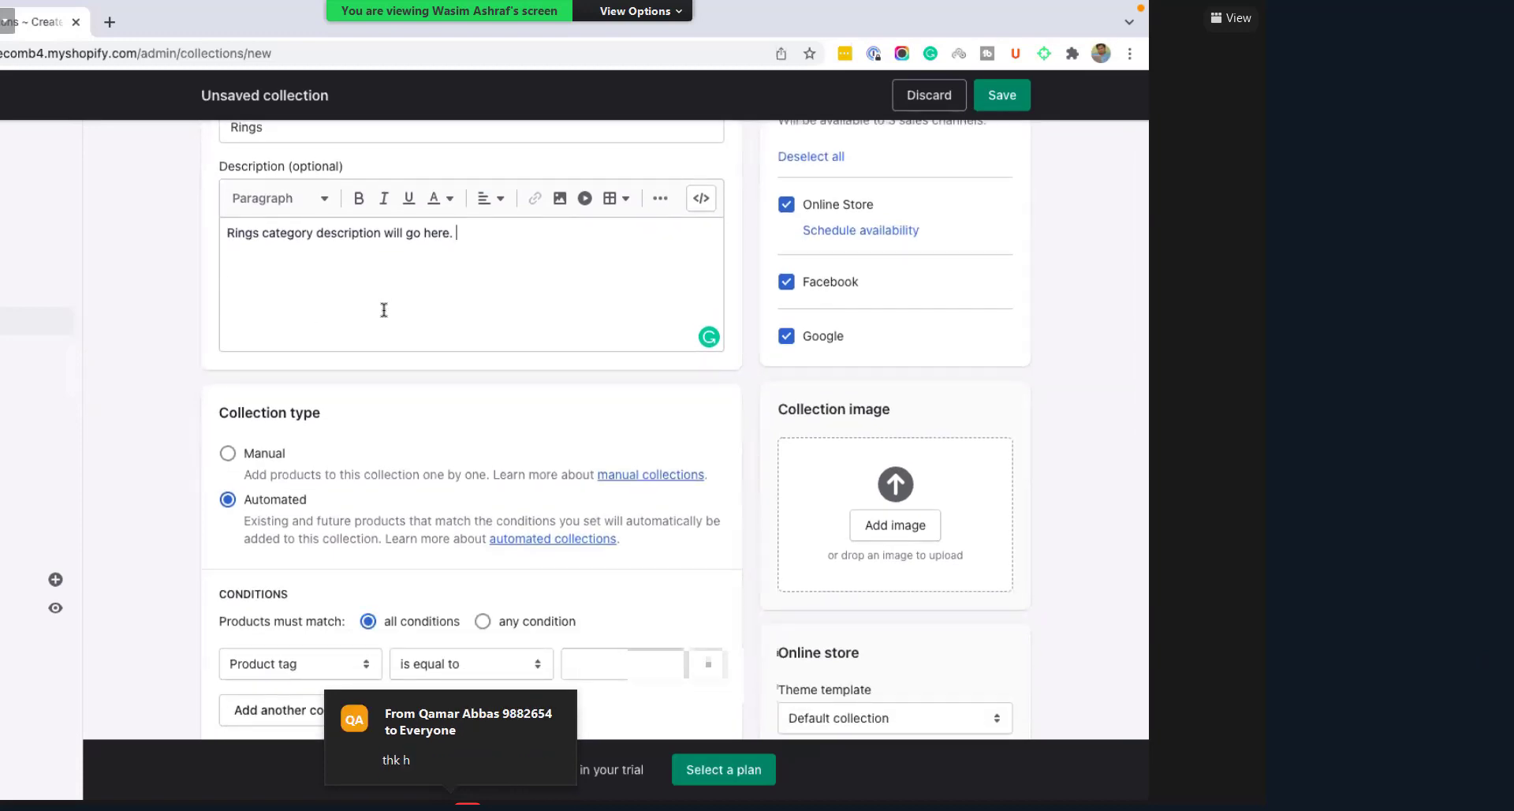
scroll(383, 309, down, 1)
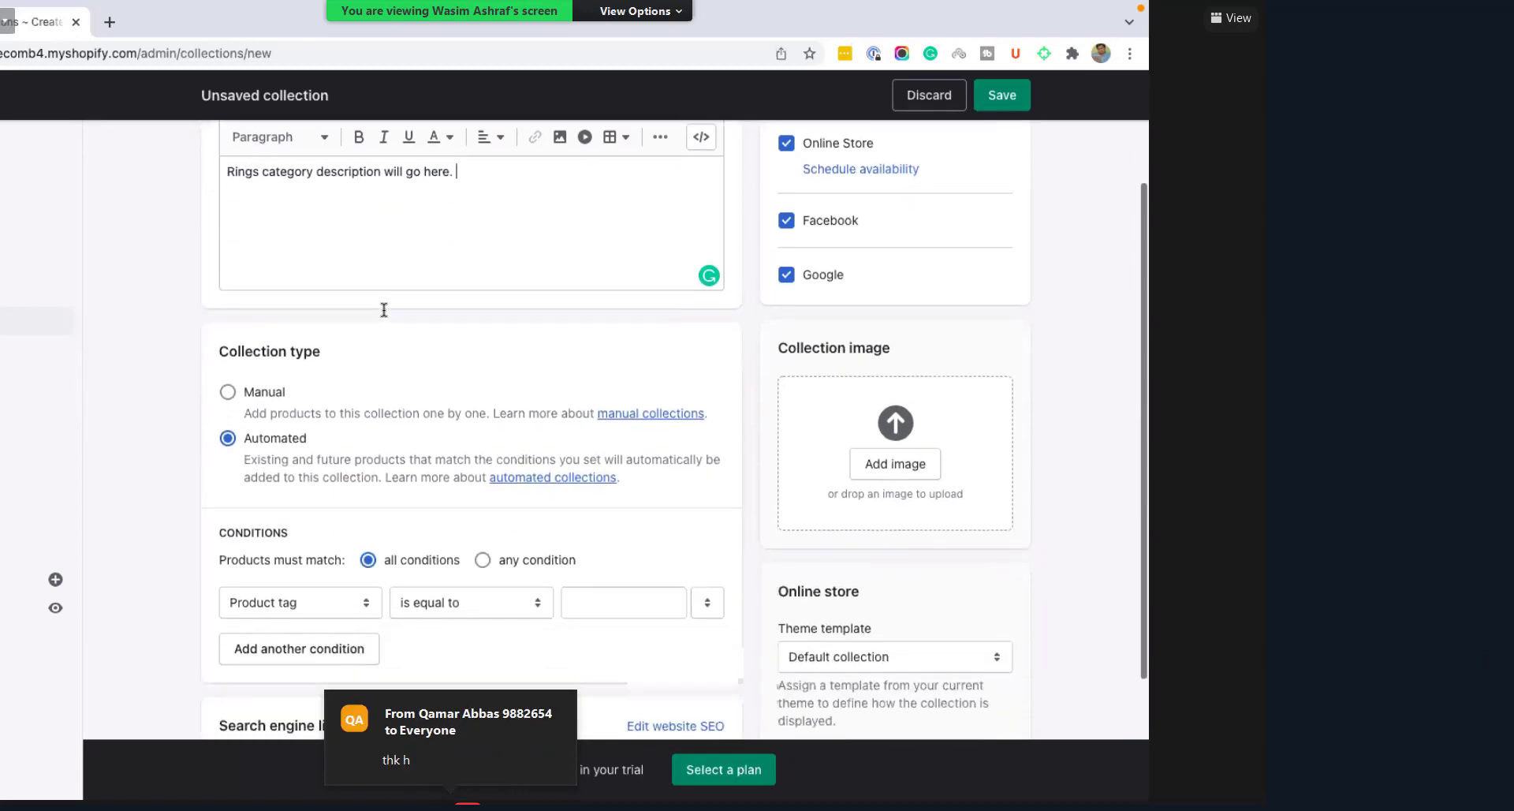
scroll(355, 304, down, 1)
scroll(392, 281, up, 1)
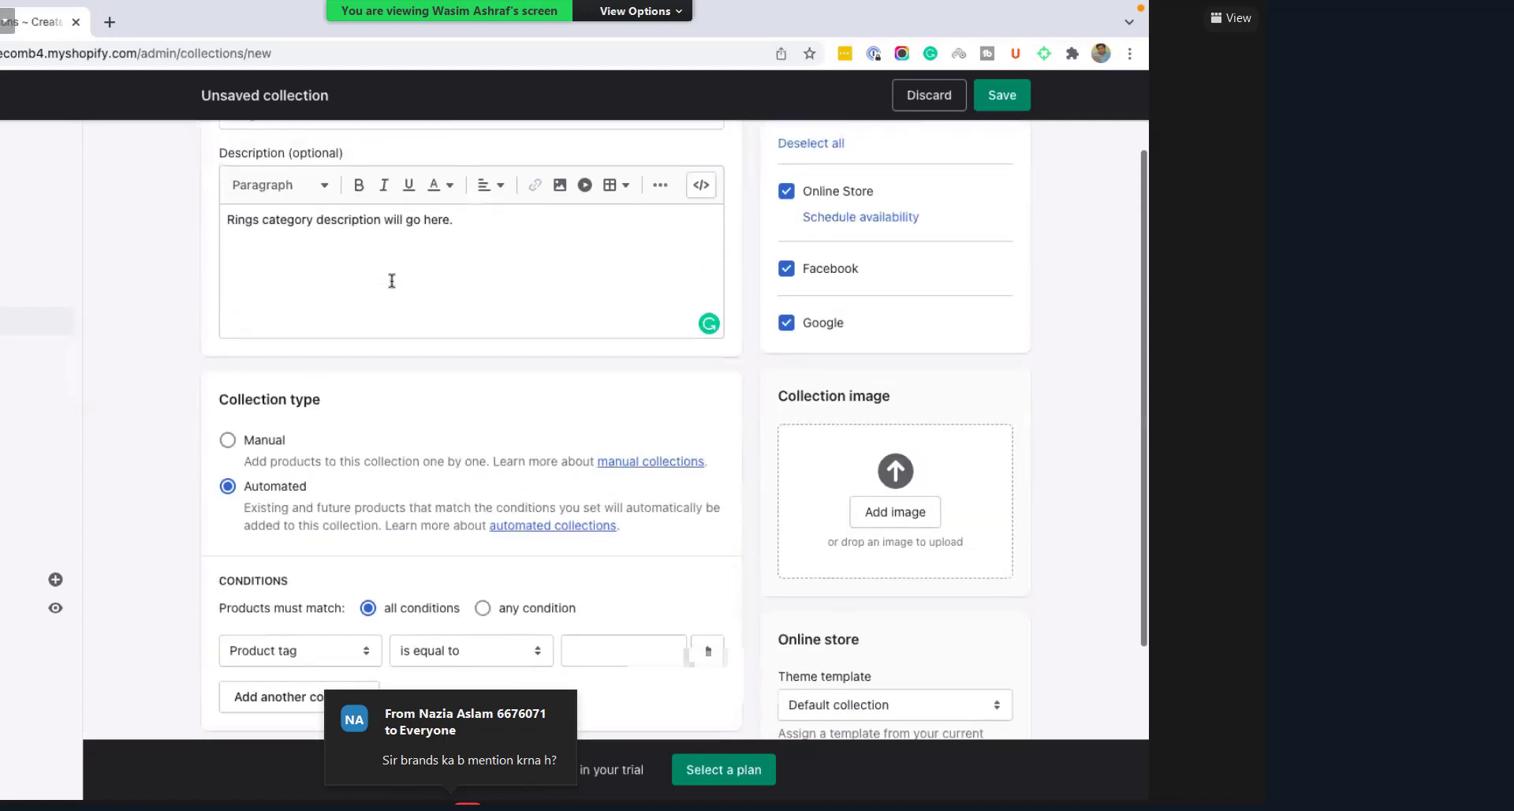
scroll(392, 281, up, 2)
scroll(391, 281, down, 3)
scroll(391, 280, down, 1)
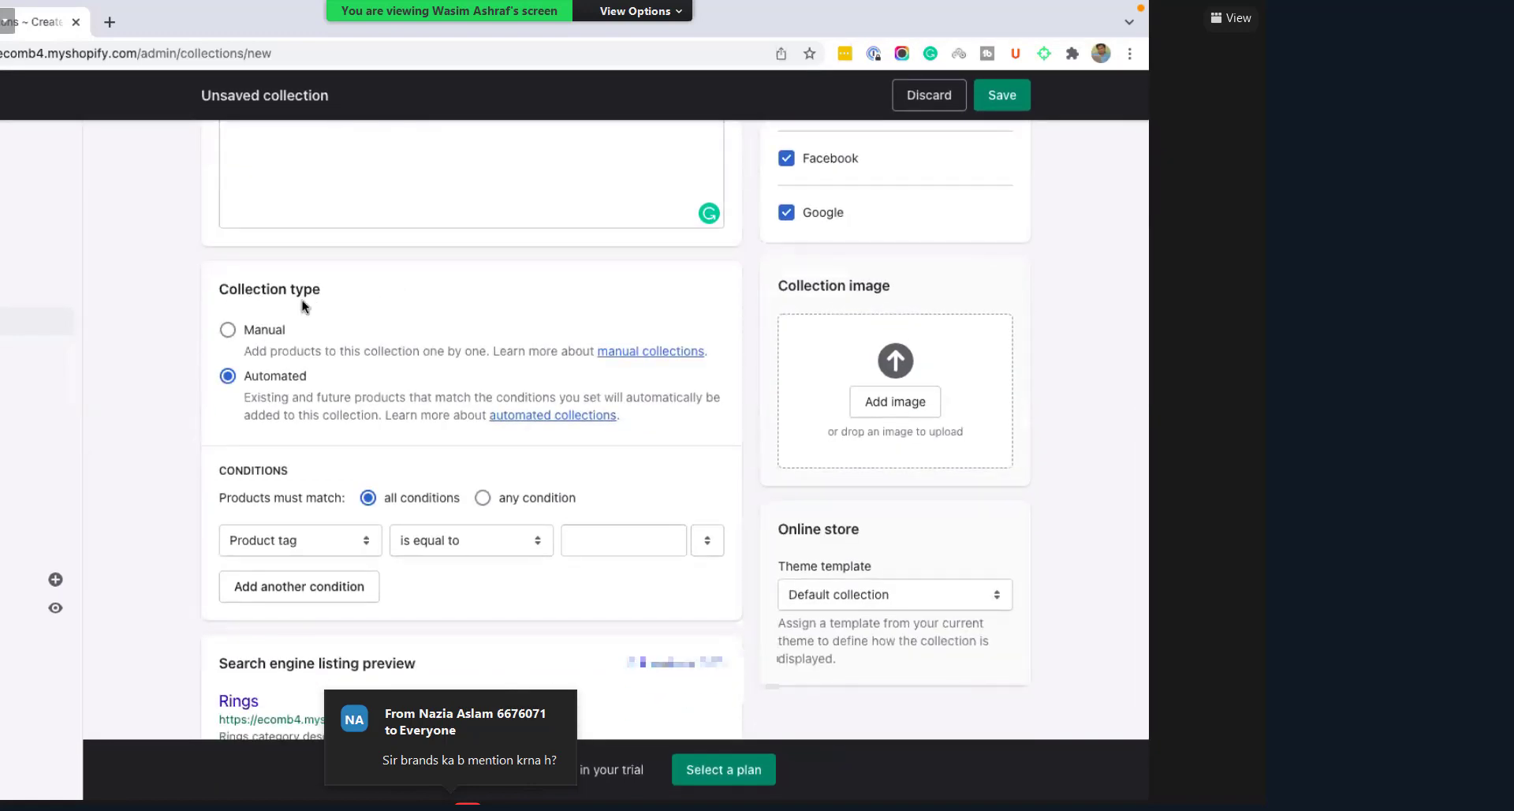
scroll(354, 276, up, 3)
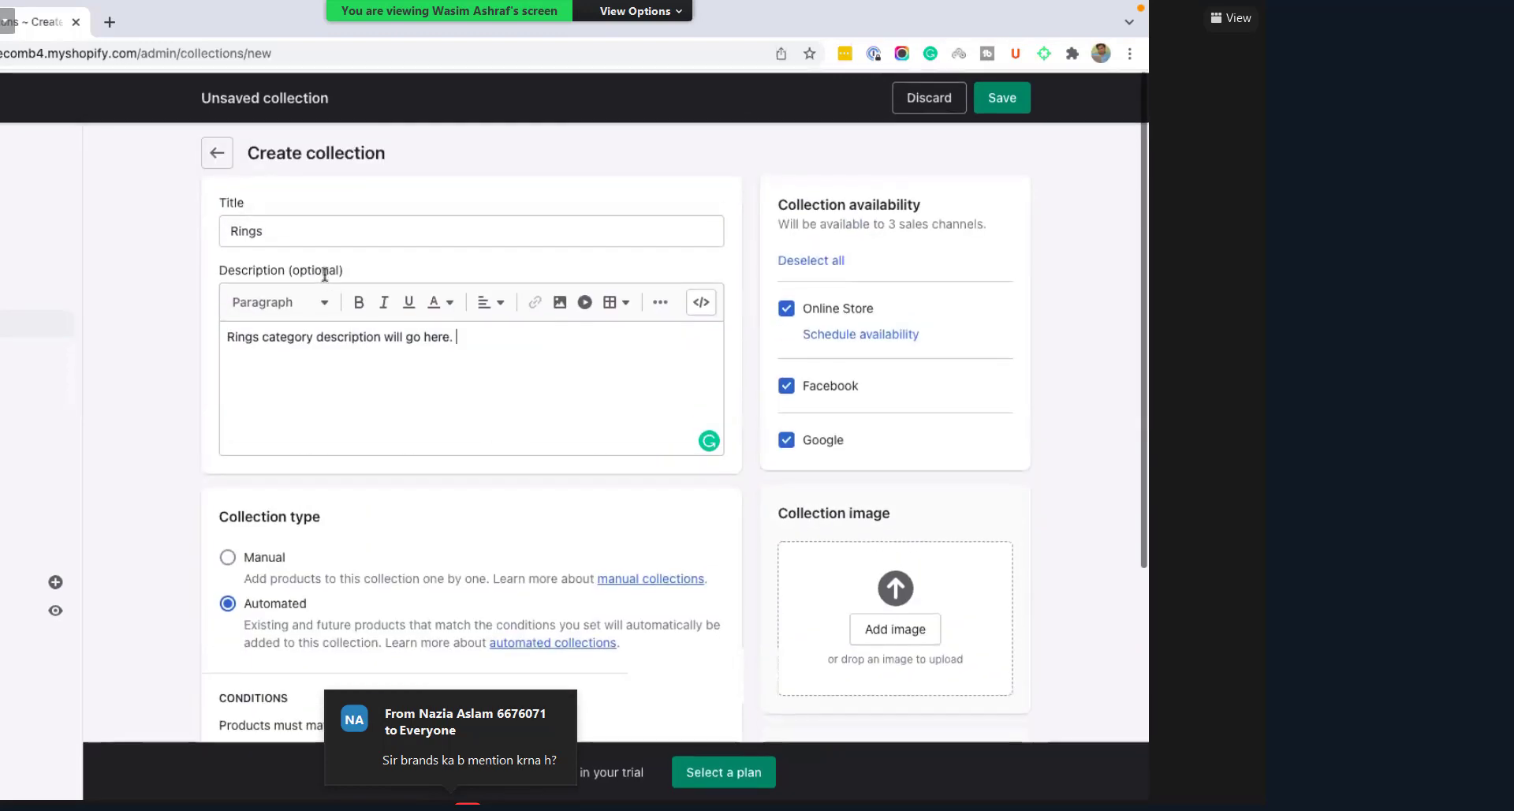
scroll(262, 330, down, 1)
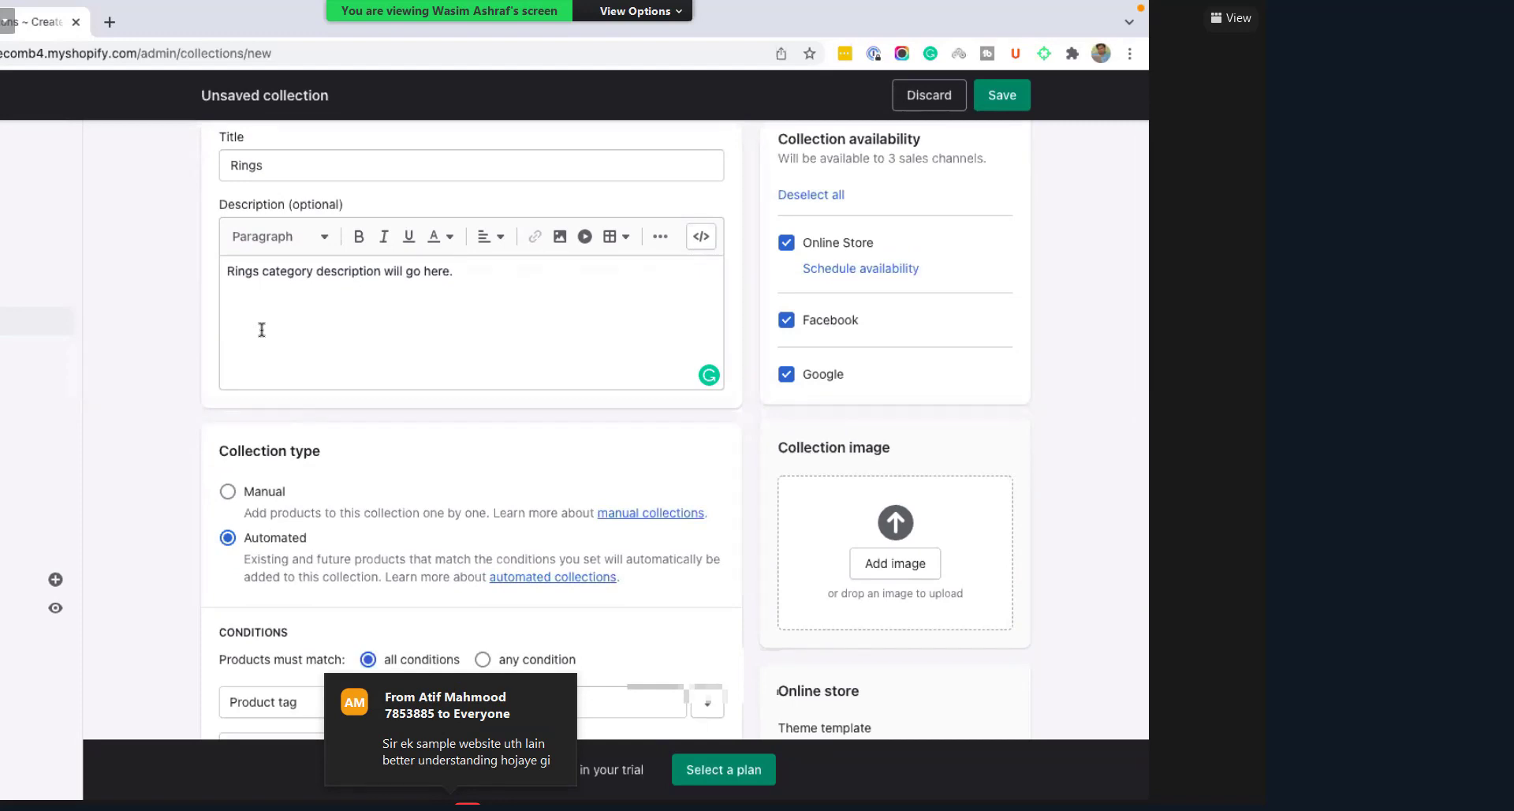
click(109, 22)
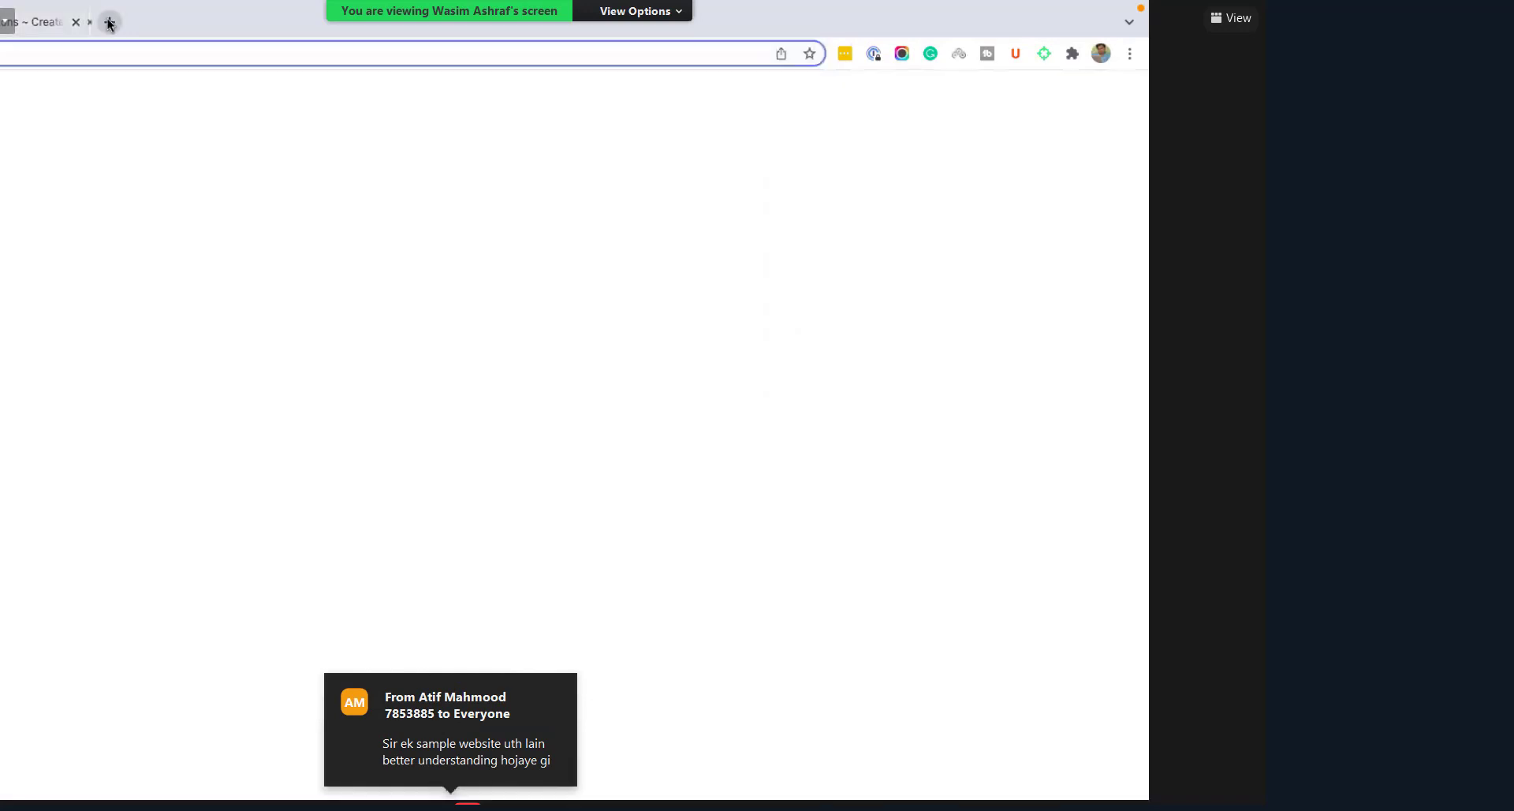
Step: Load the Daraz website by entering 'daraz' in the address bar
text(draz\\\)
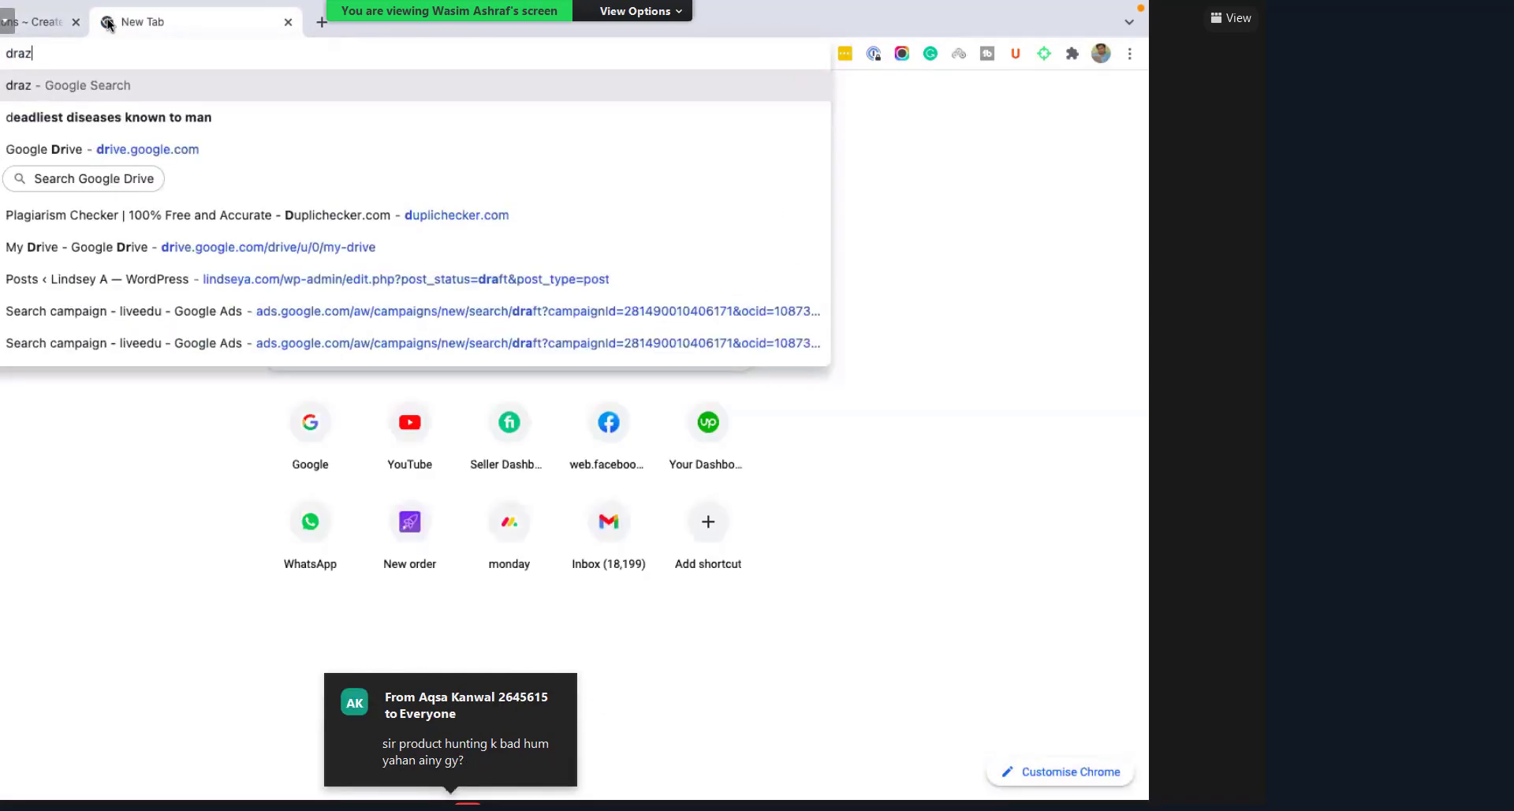
key(BackSpace)
key(BackSpace)
key(BackSpace)
key(BackSpace)
key(BackSpace)
key(BackSpace)
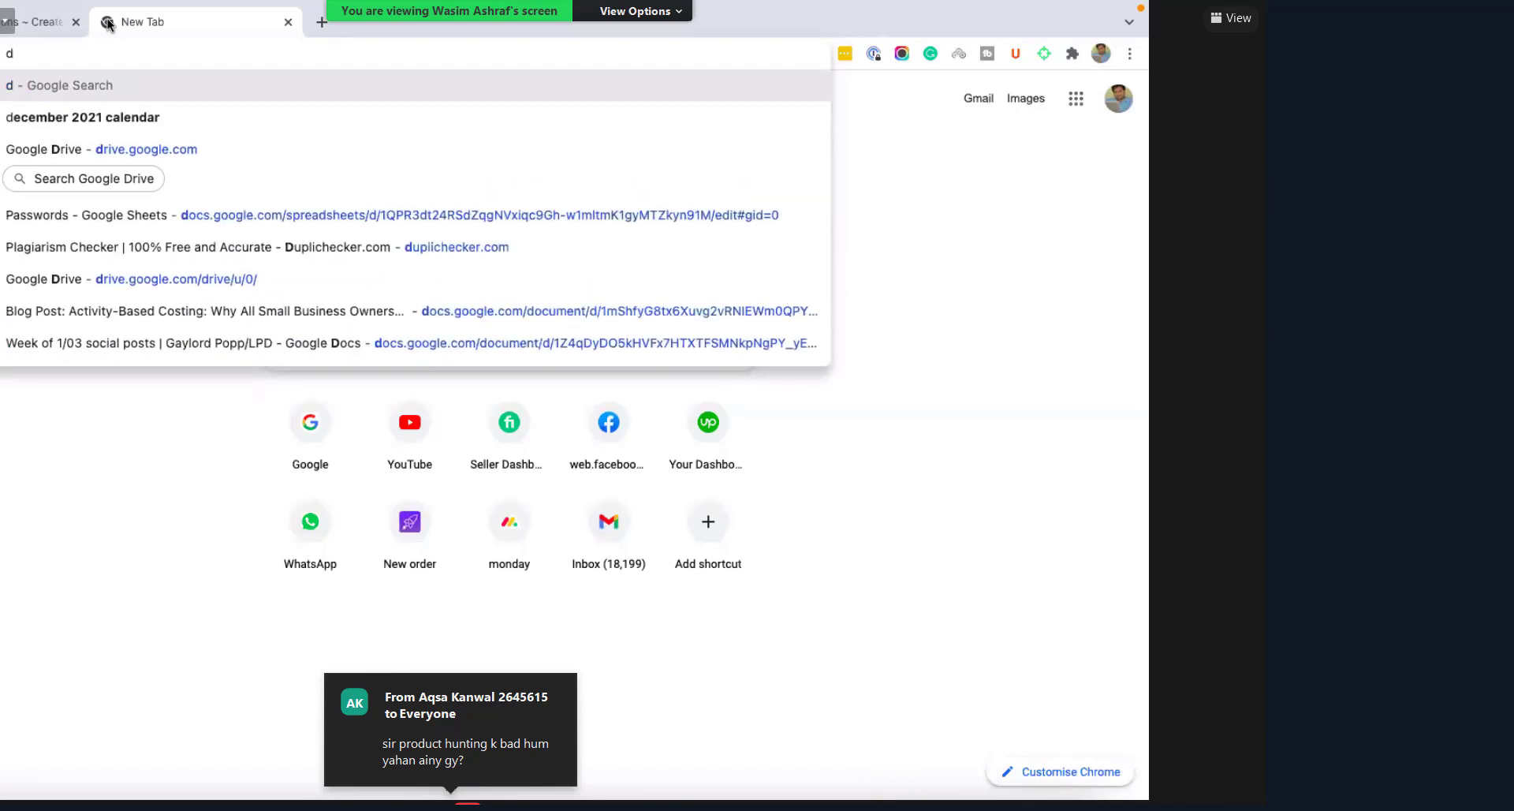
text(araz)
key(Return)
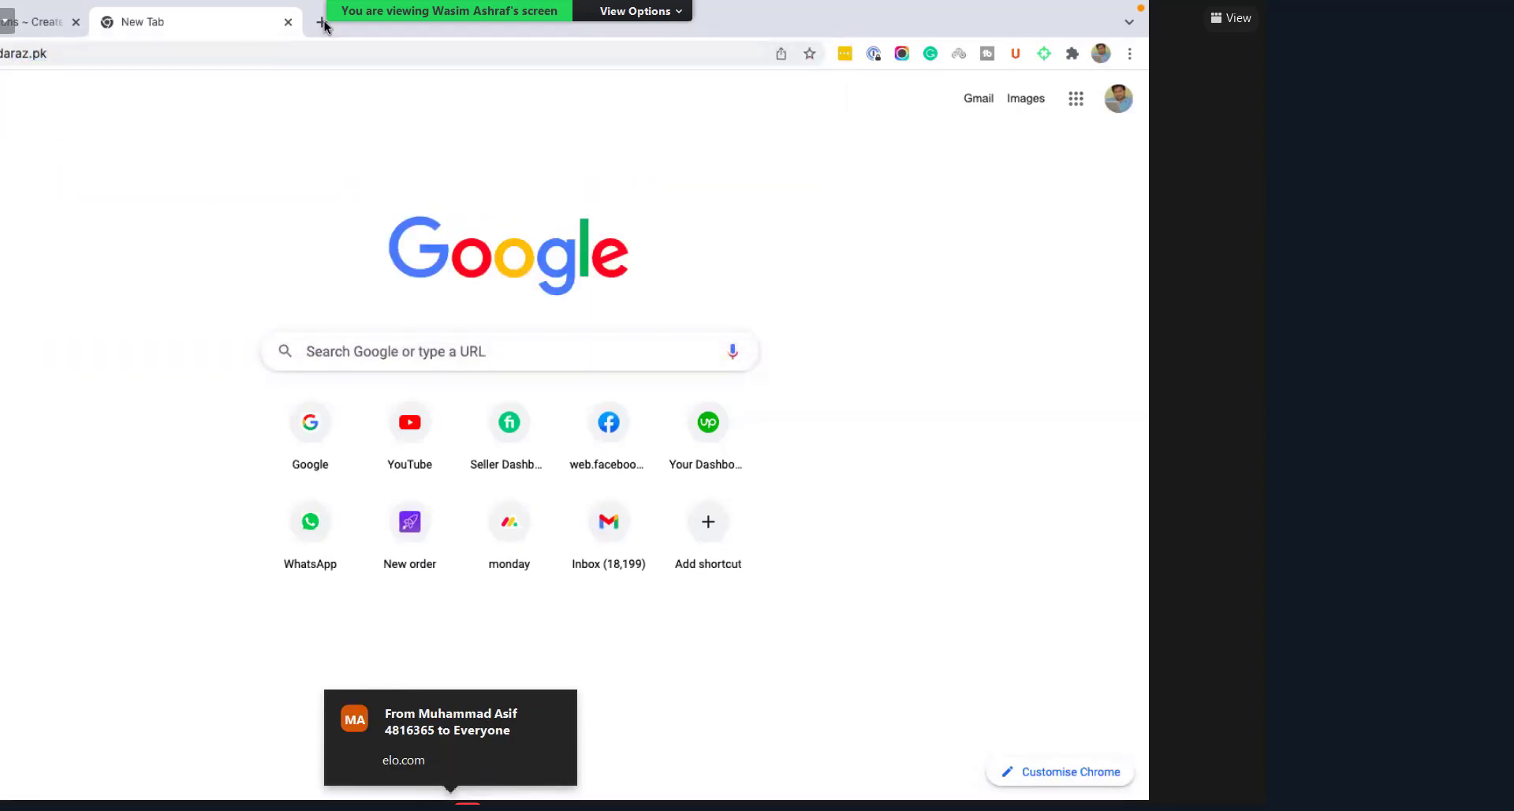
Step: Run a Google search for 'elo' in a new tab, then return to the Daraz homepage
click(322, 22)
text(e)
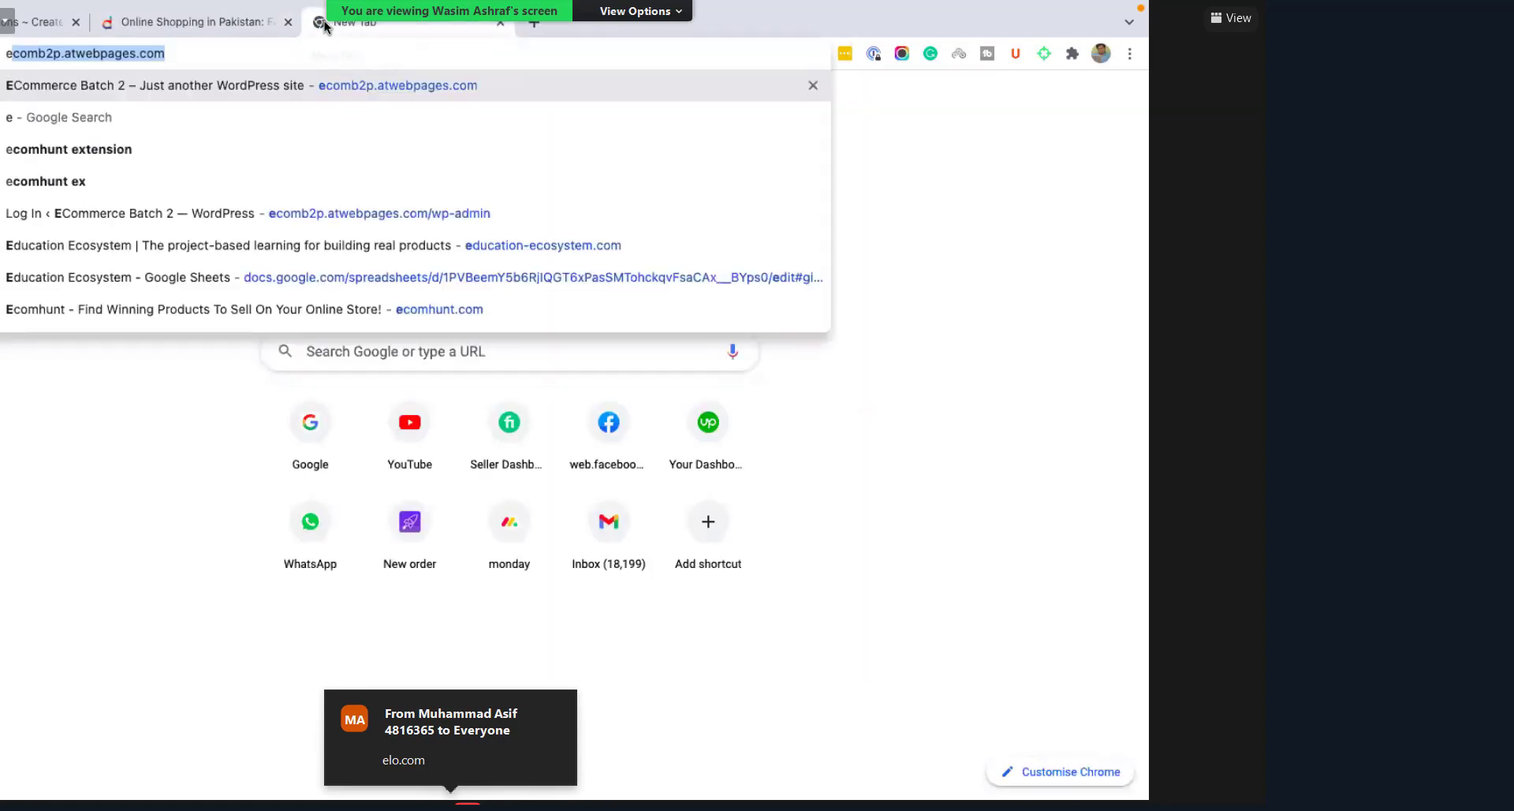
text(xpo)
key(BackSpace)
key(BackSpace)
key(BackSpace)
key(BackSpace)
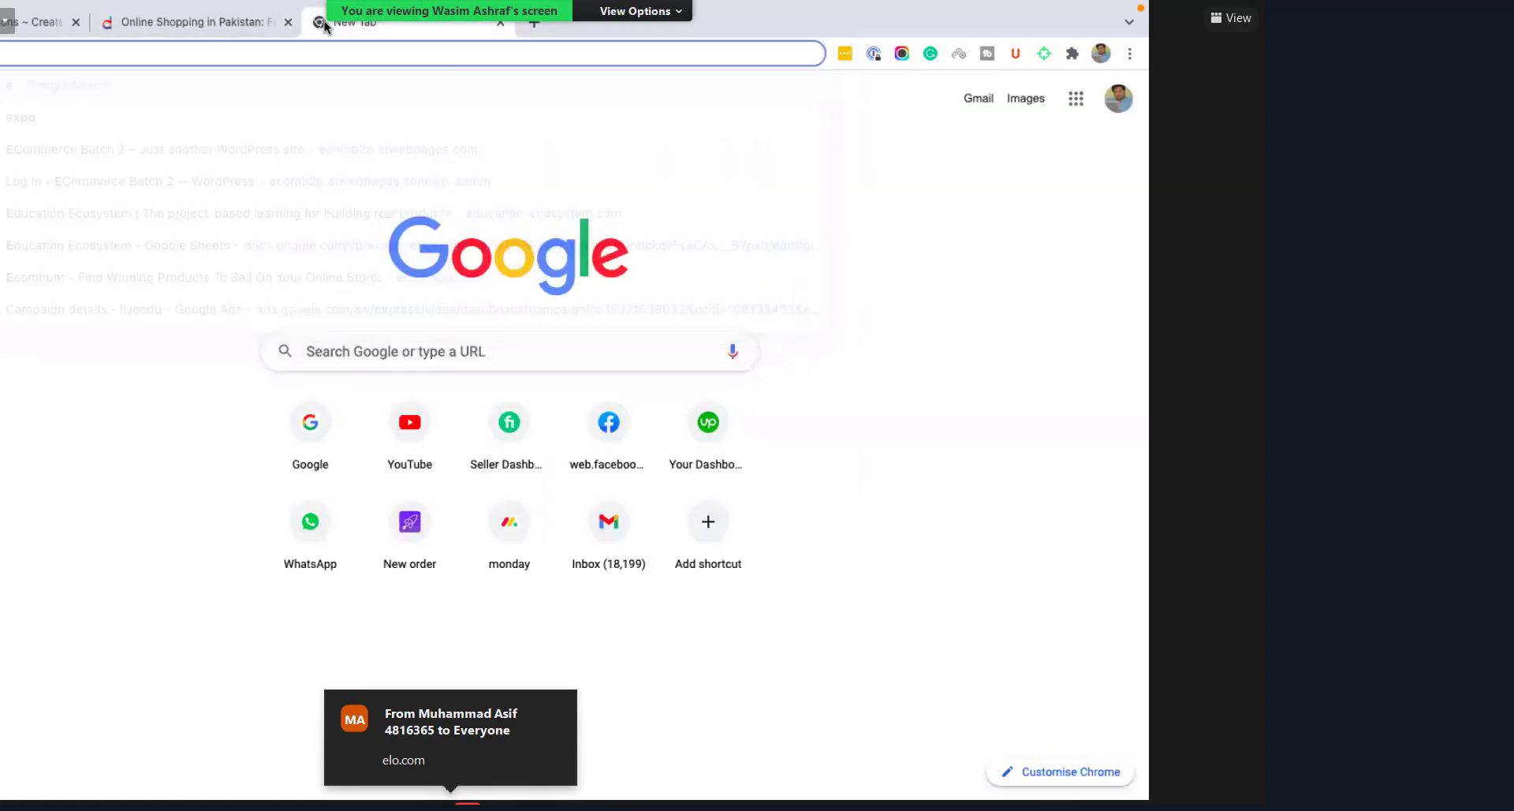
text(elo)
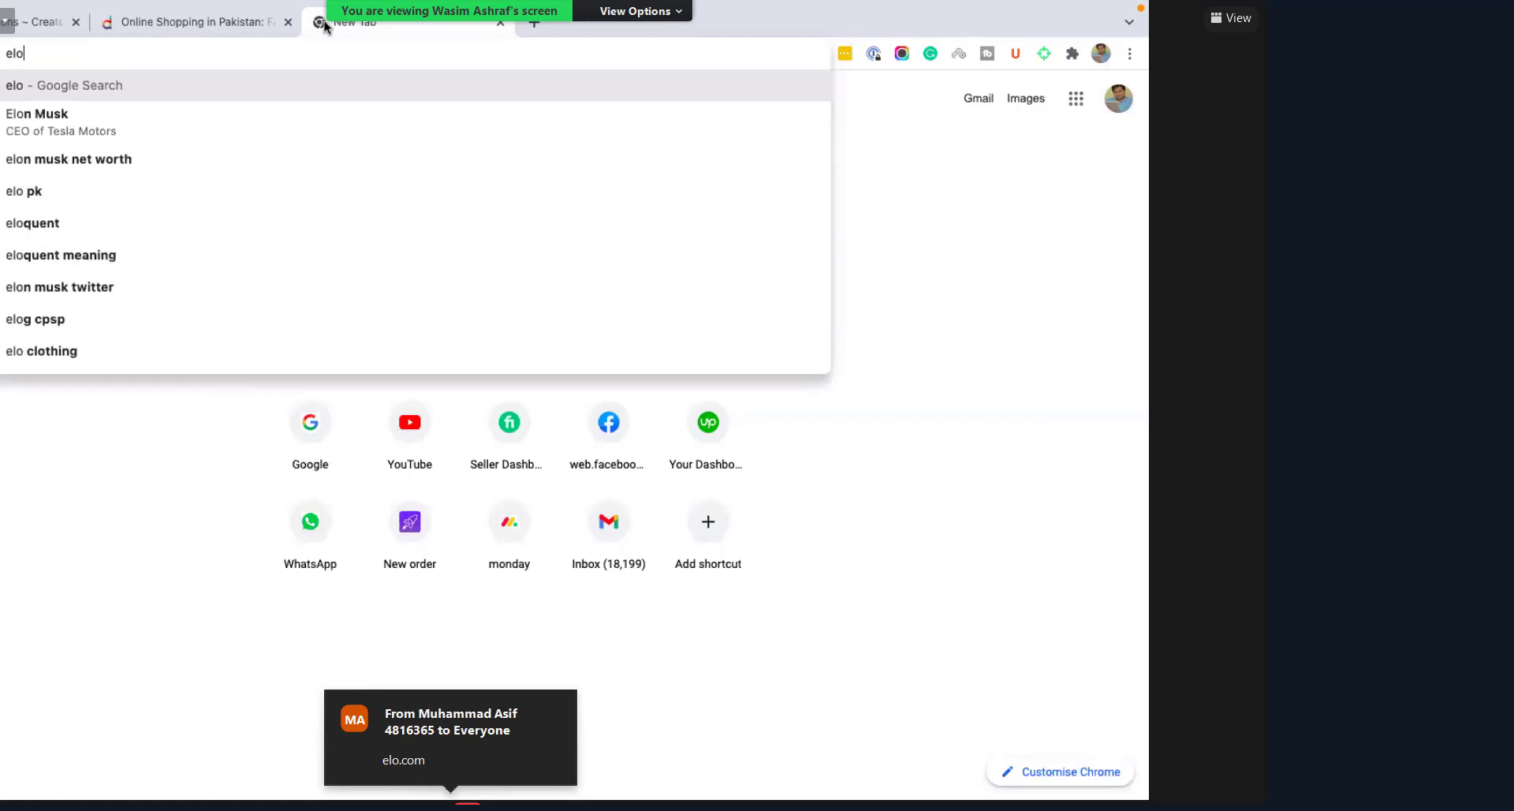
key(Return)
click(210, 22)
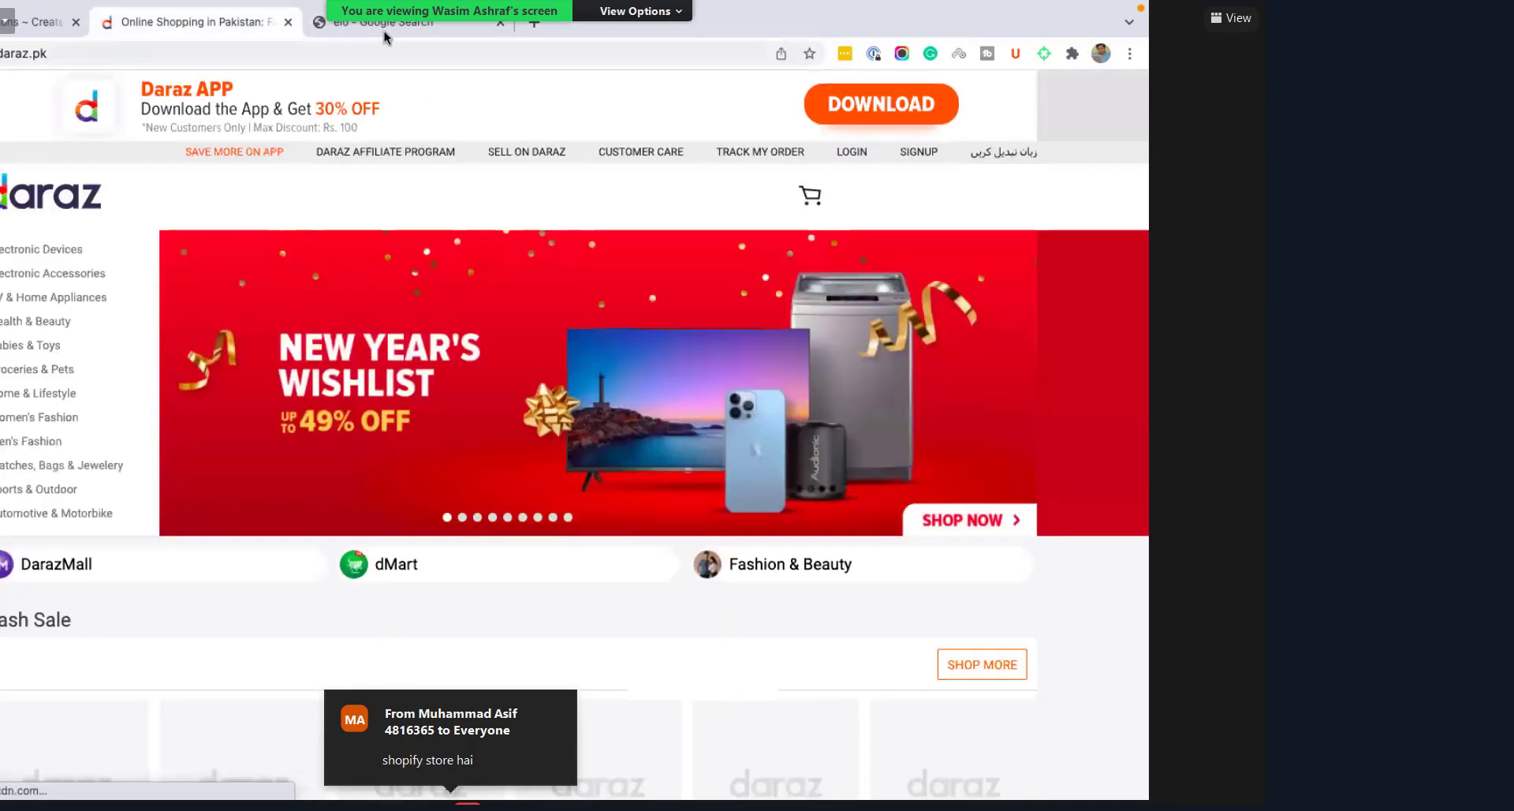
Step: Open the Men's Fashion > Shoes category on Daraz
click(380, 24)
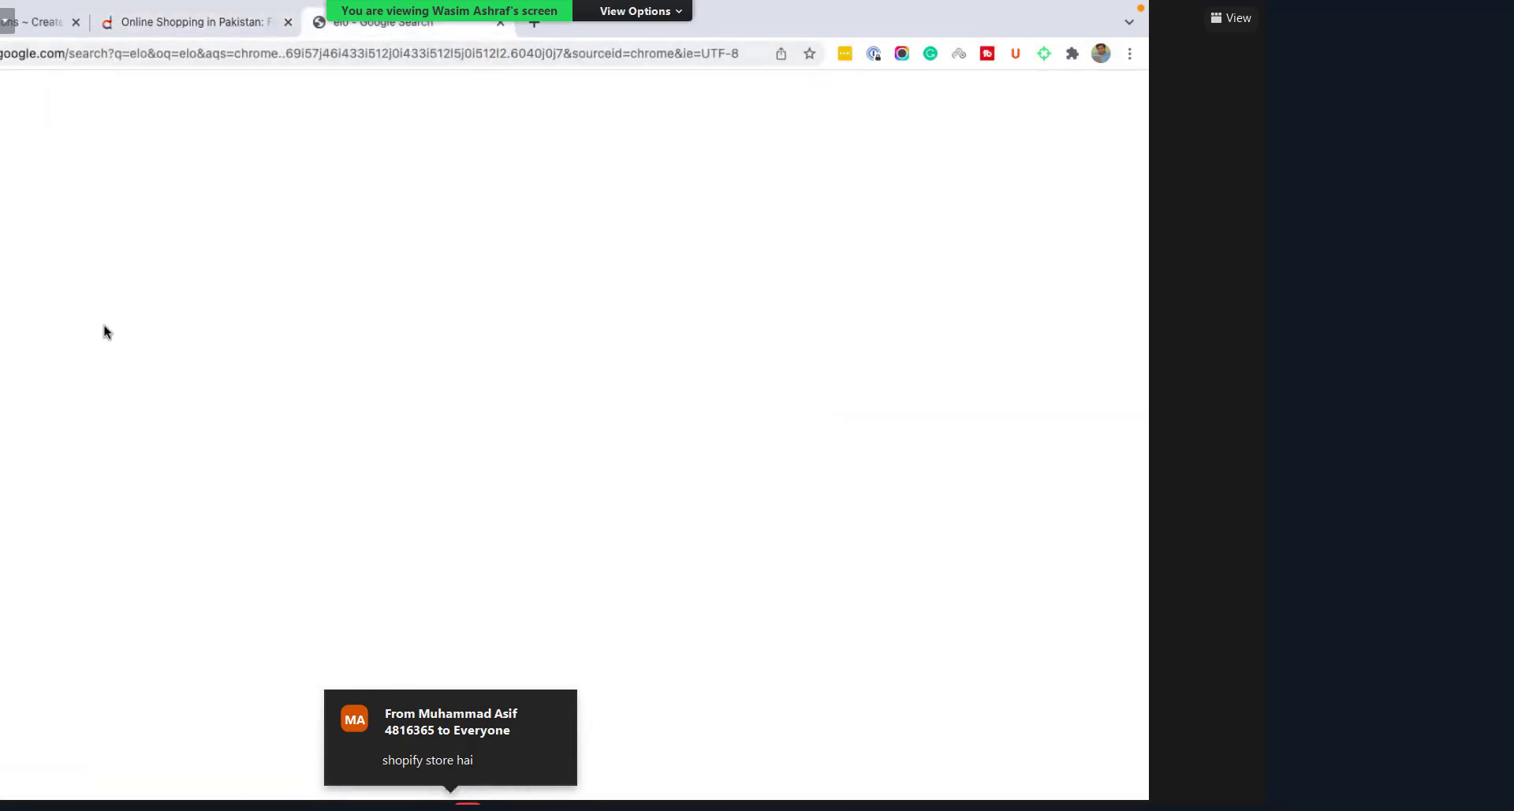
click(197, 25)
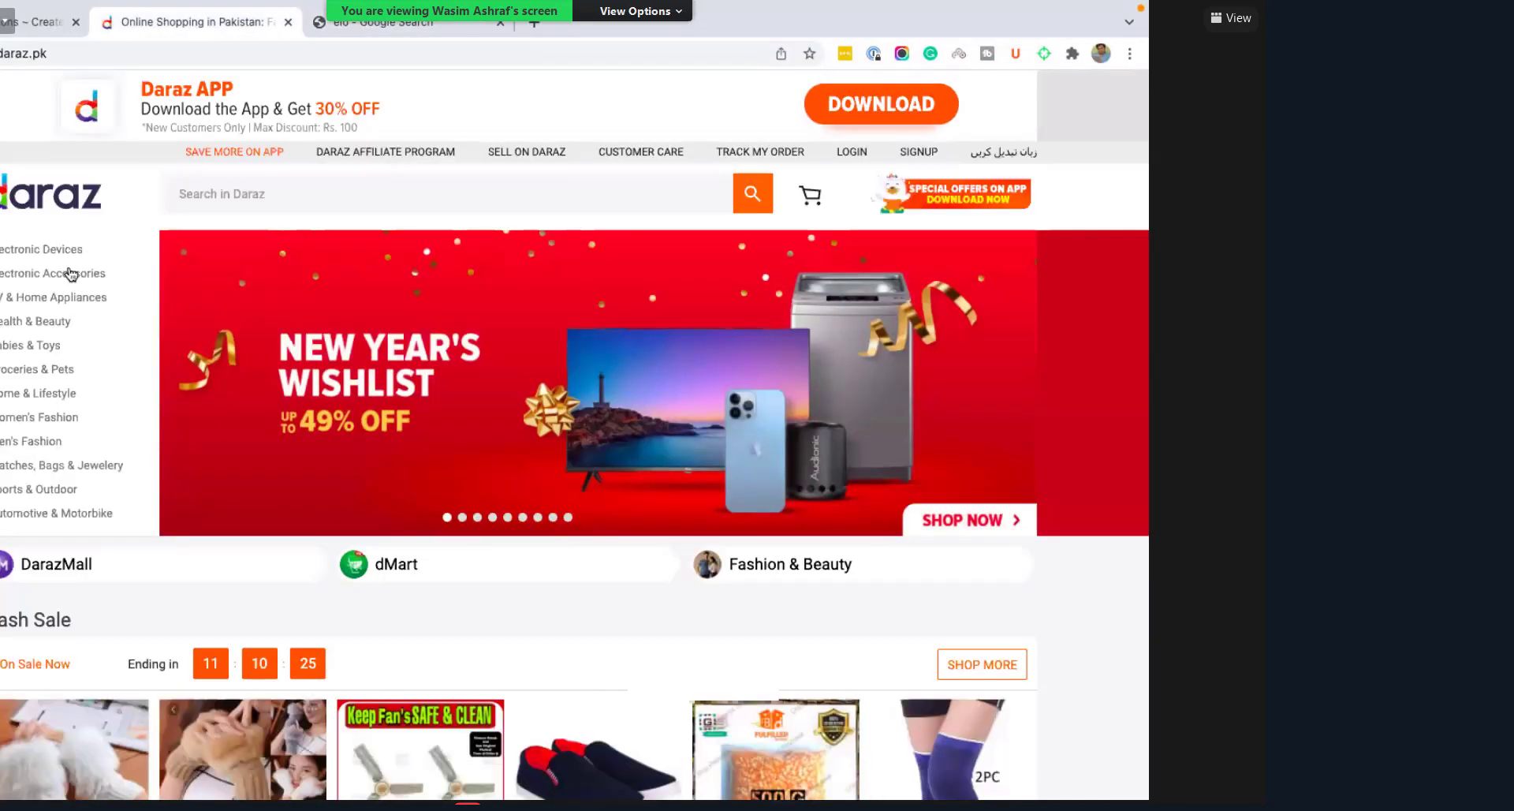
mouse_move(47, 441)
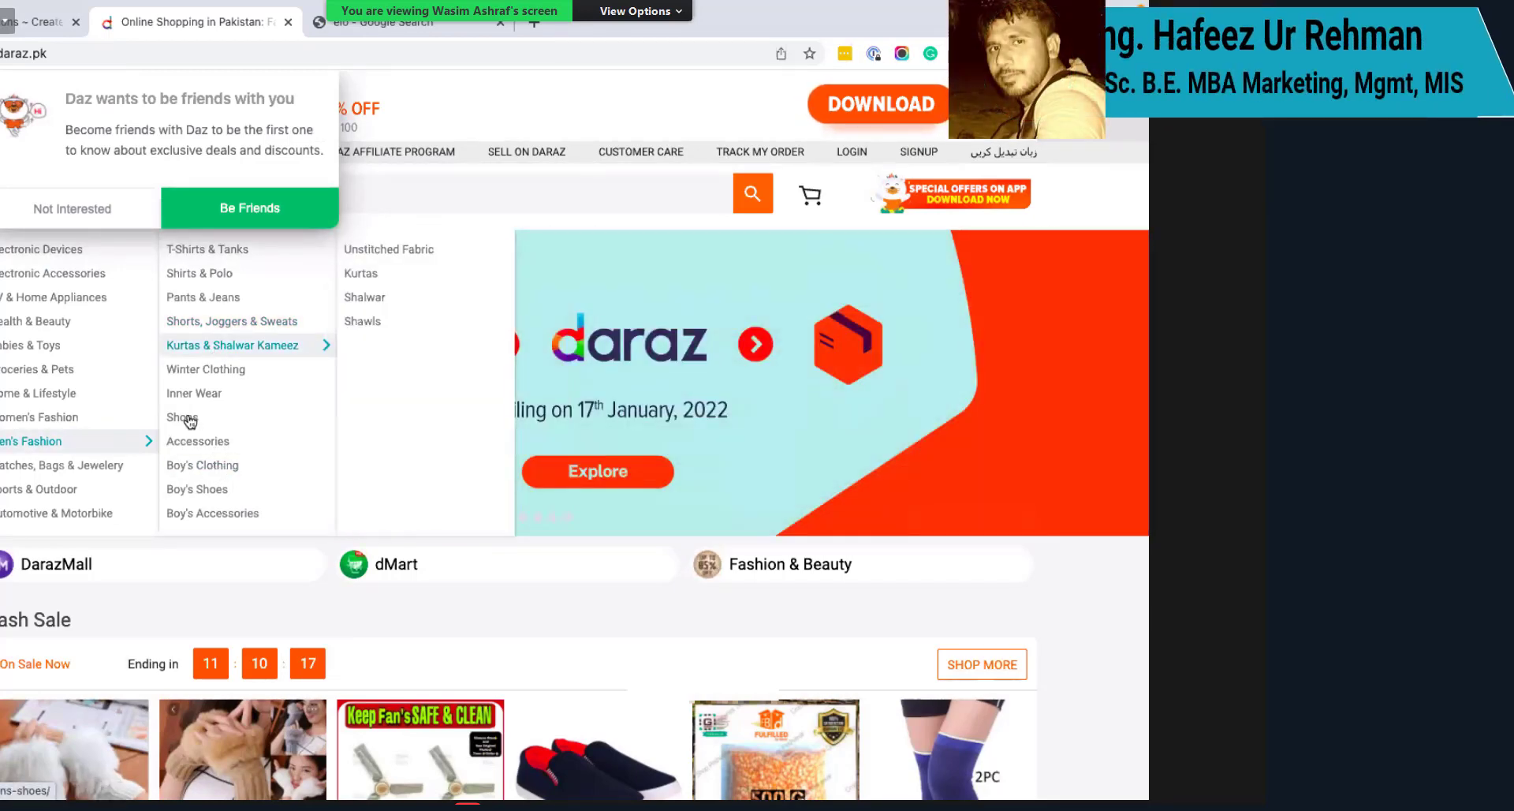
mouse_move(189, 422)
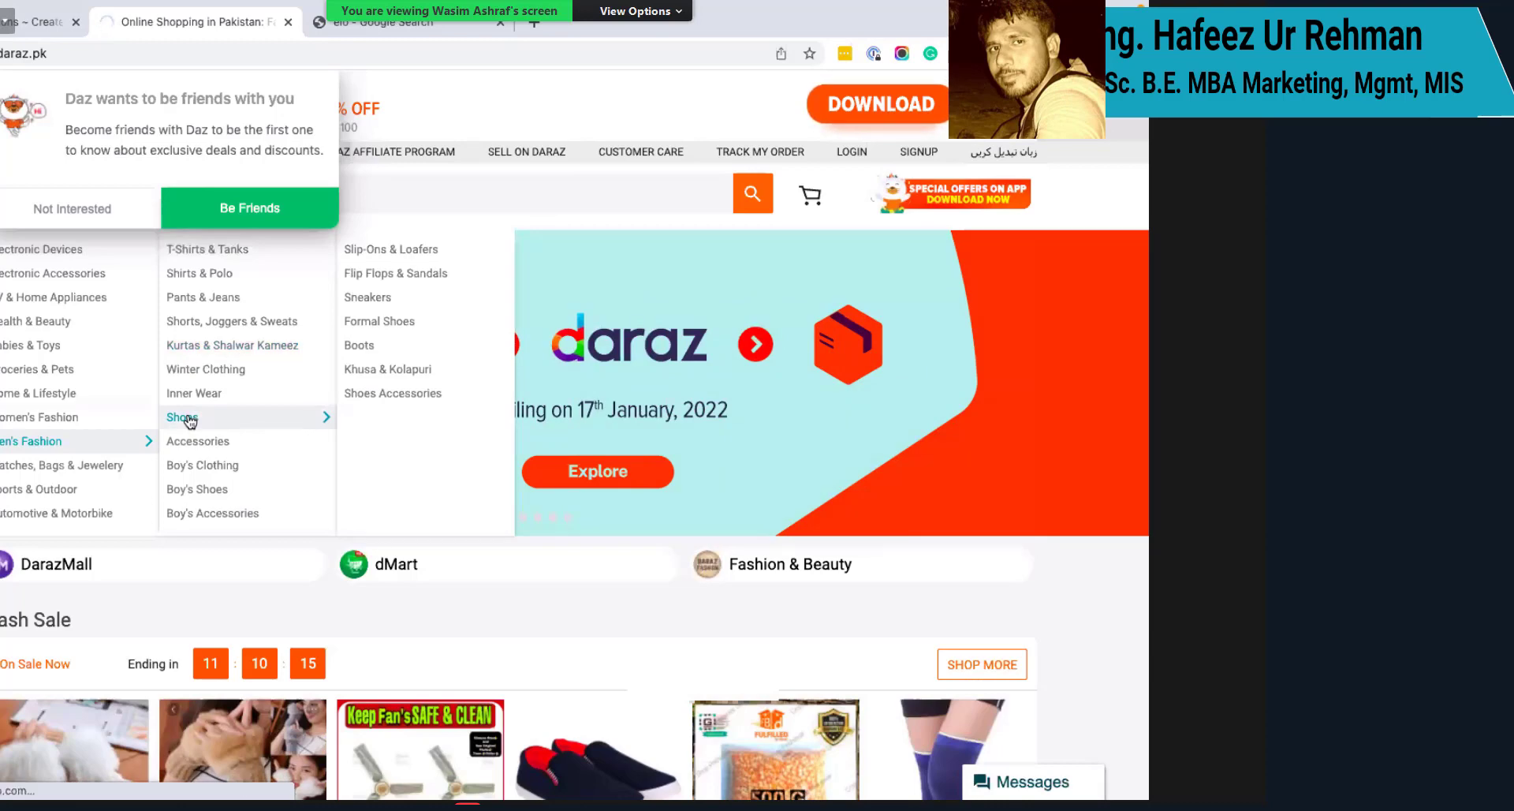
click(384, 296)
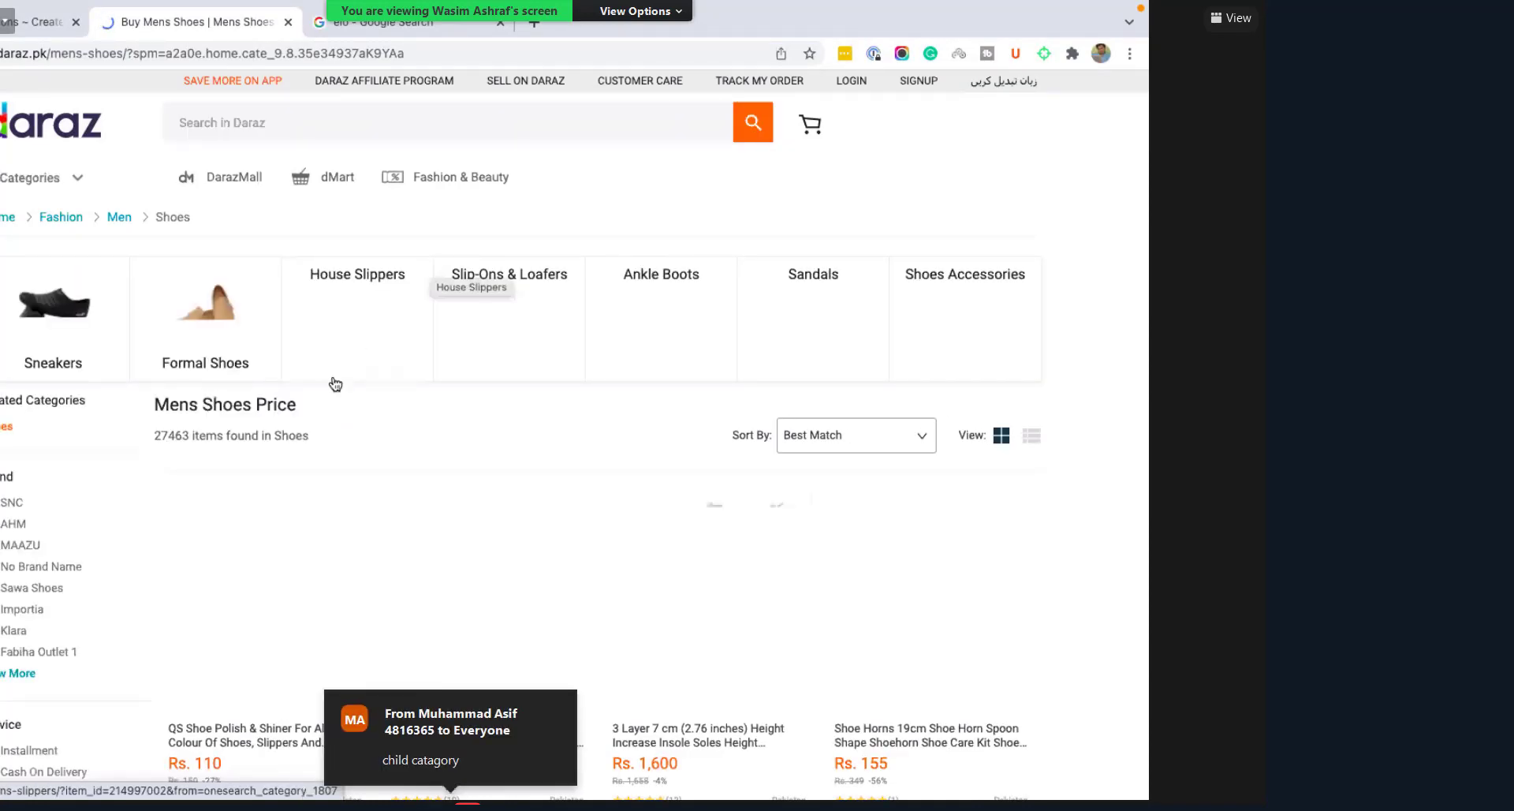
Step: Browse the Mens Shoes listings, then switch to the elo search results
scroll(333, 383, down, 3)
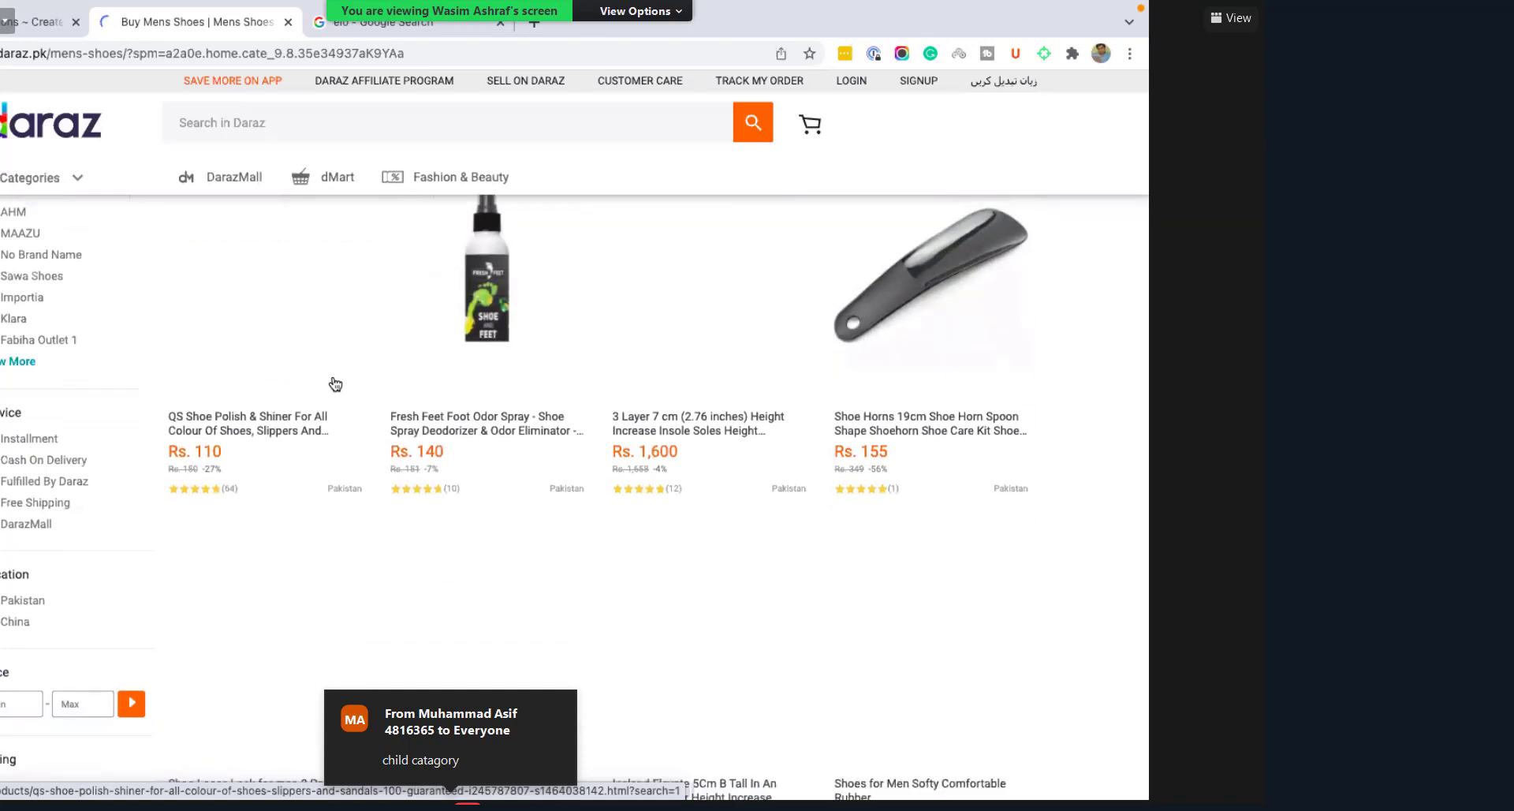
scroll(335, 384, up, 3)
scroll(335, 385, down, 1)
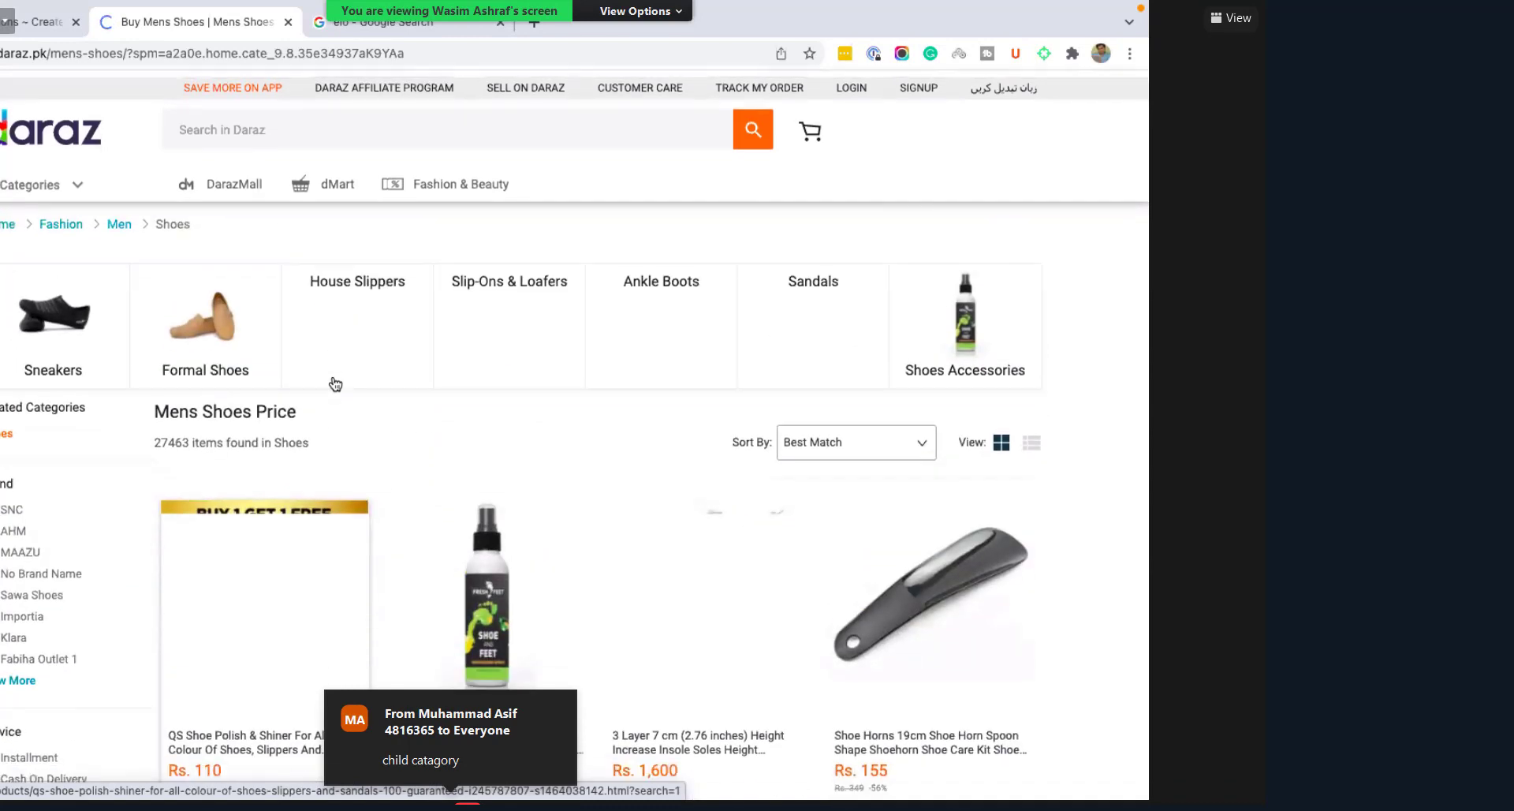
click(394, 22)
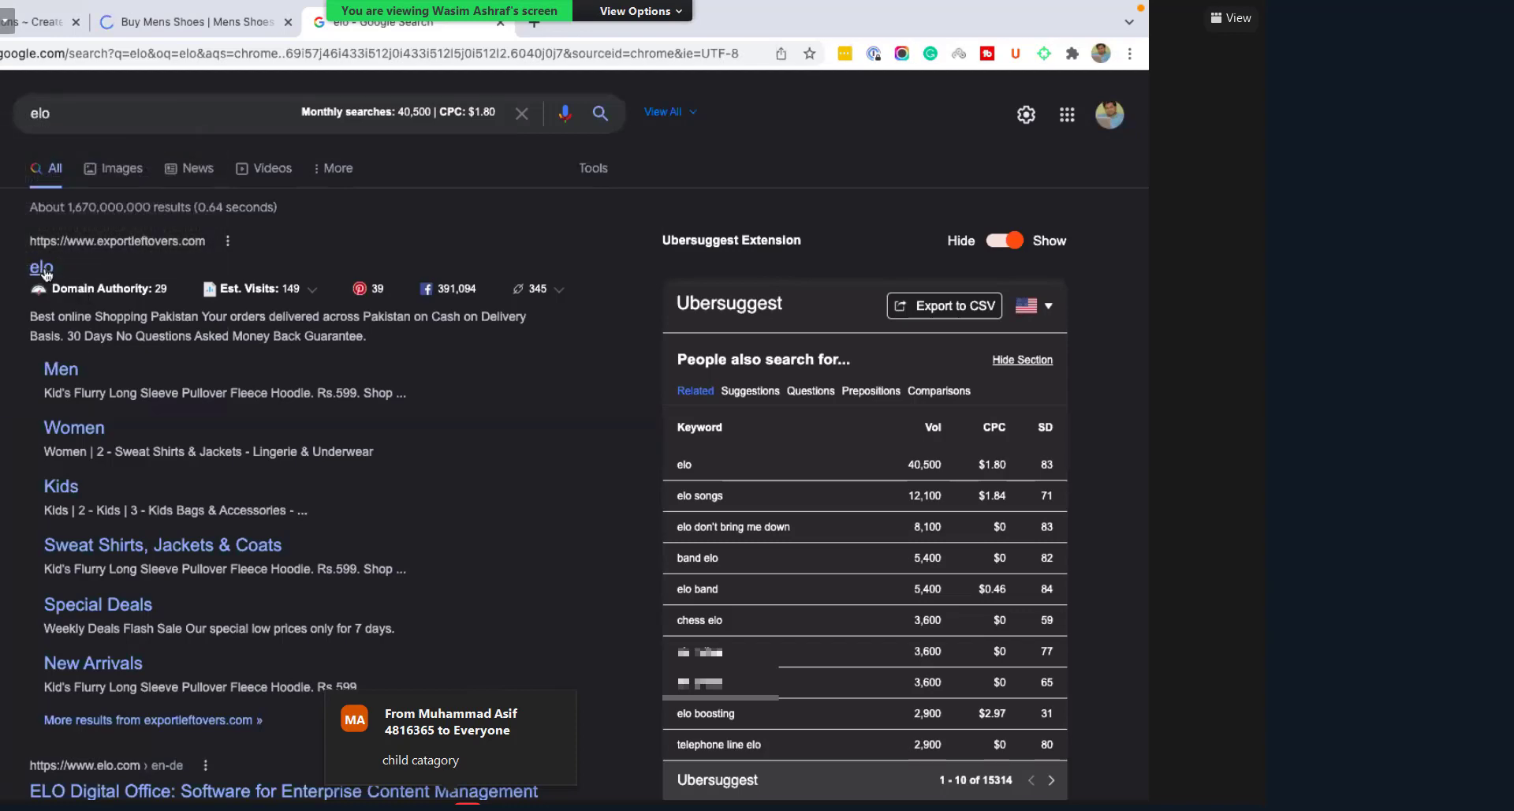
Step: Open the exportleftovers.com store from the elo results, then return to the Shopify Rings collection editor
click(316, 420)
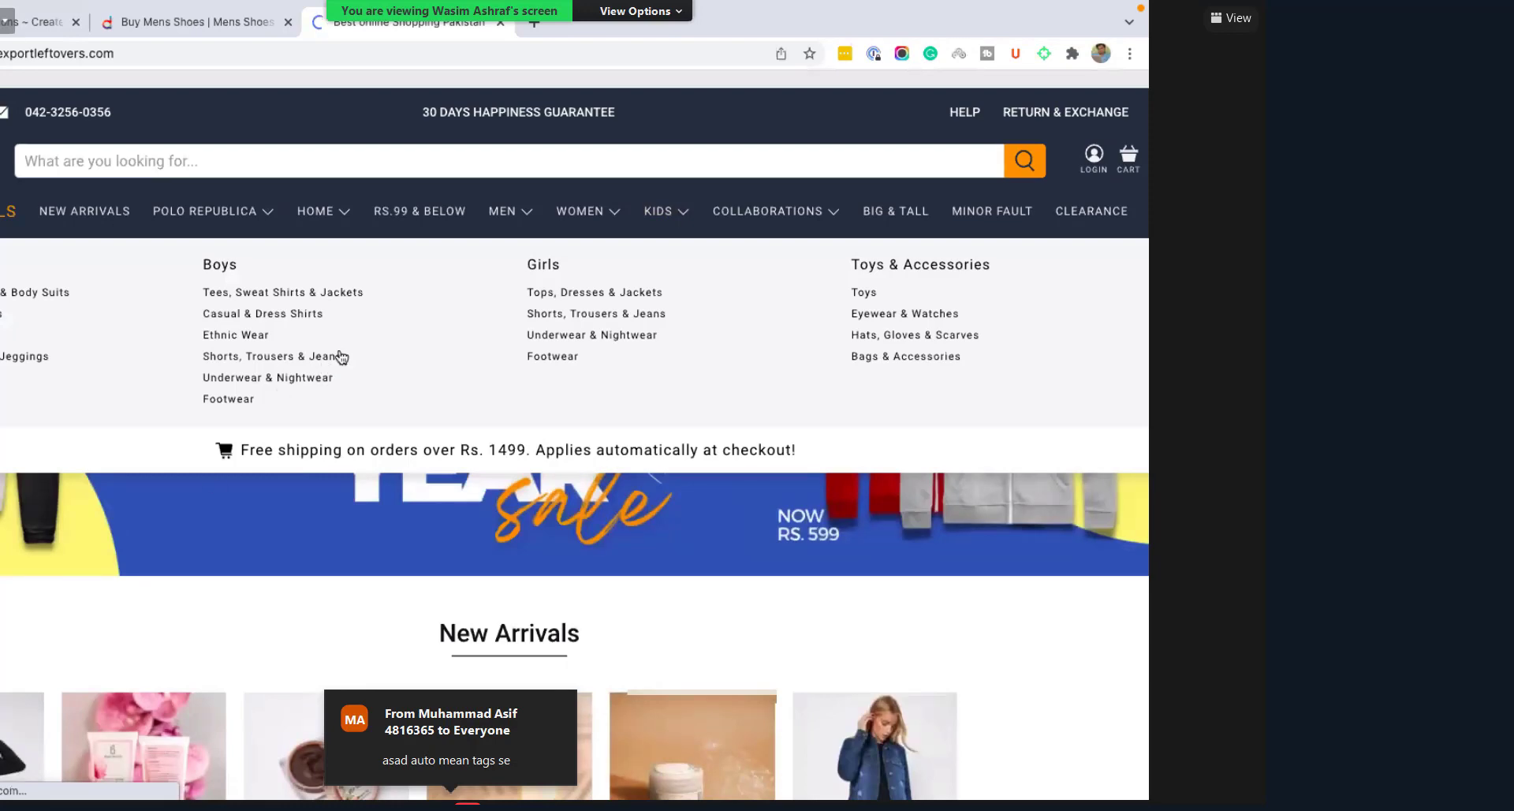
click(210, 24)
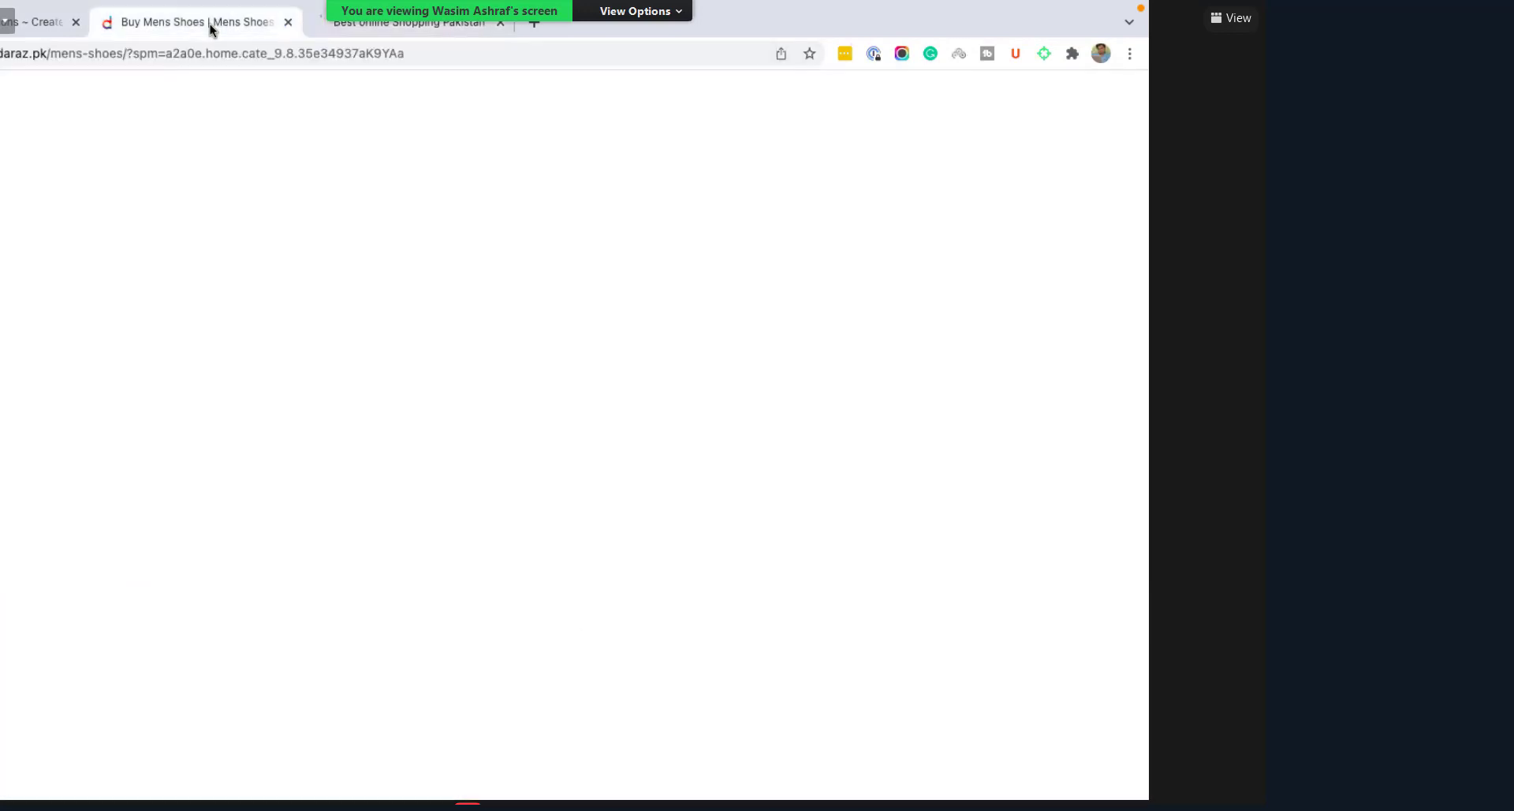
click(36, 22)
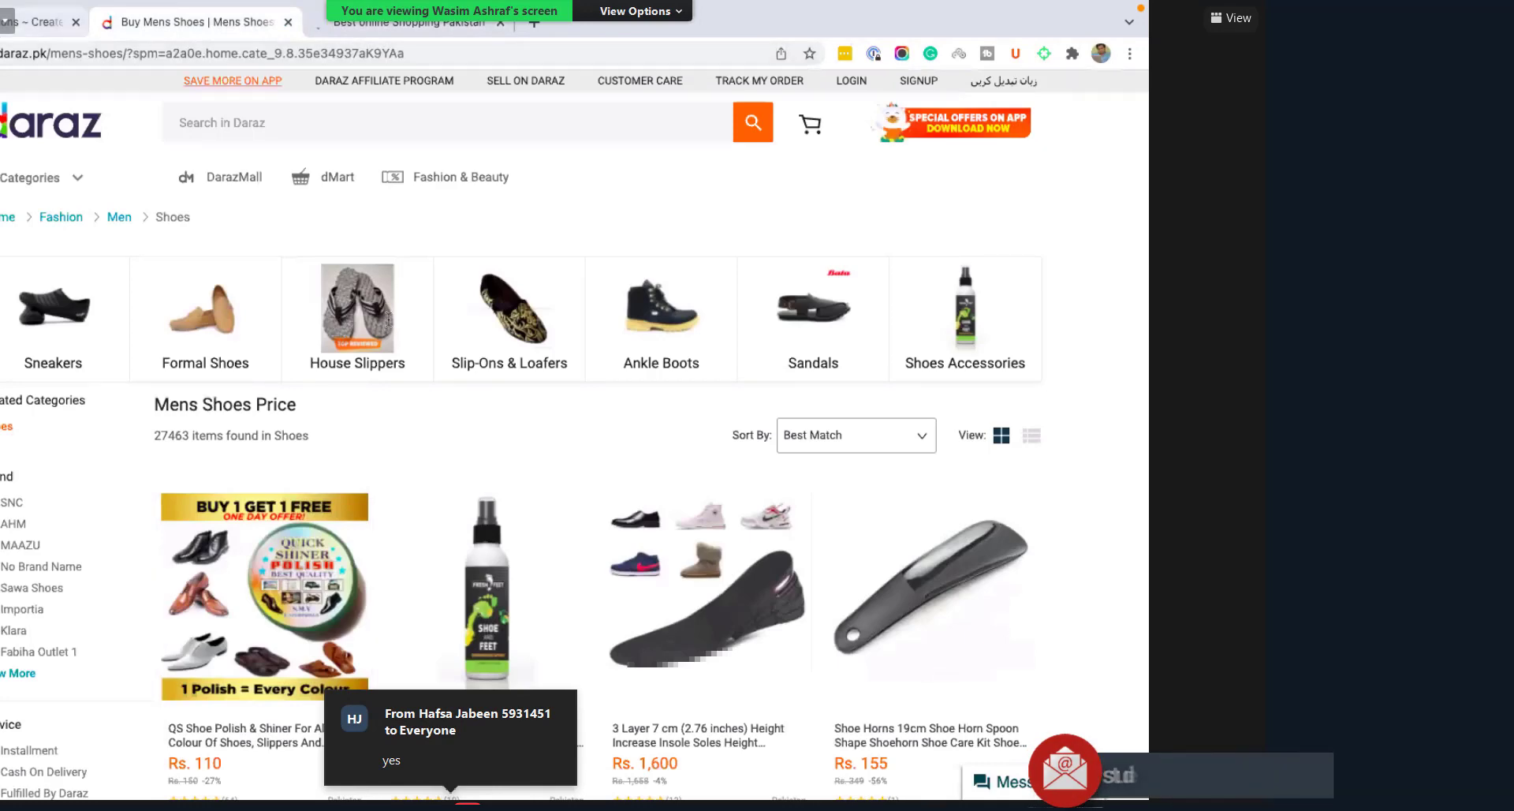
scroll(478, 362, up, 1)
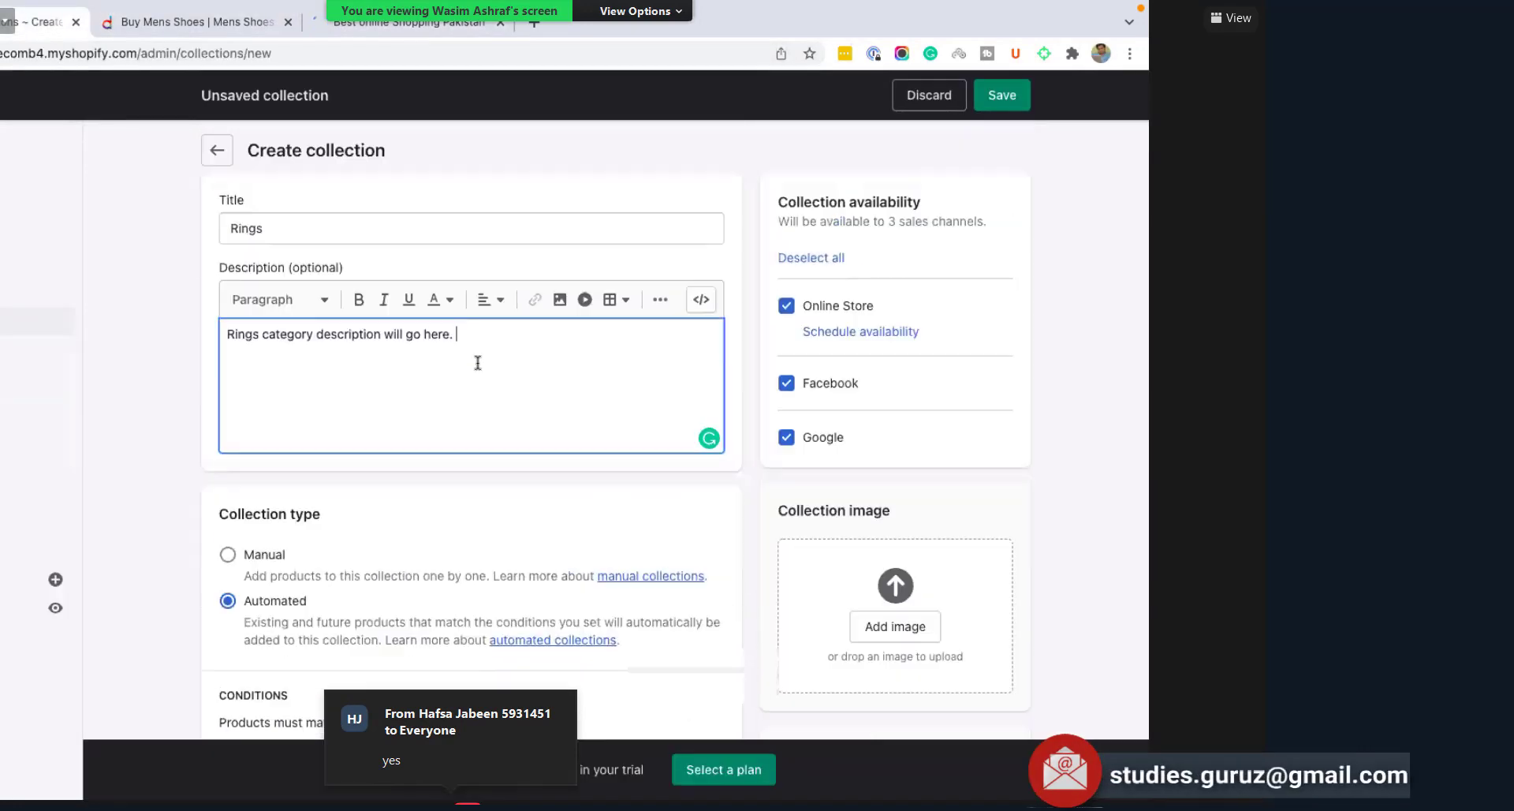
scroll(478, 362, down, 1)
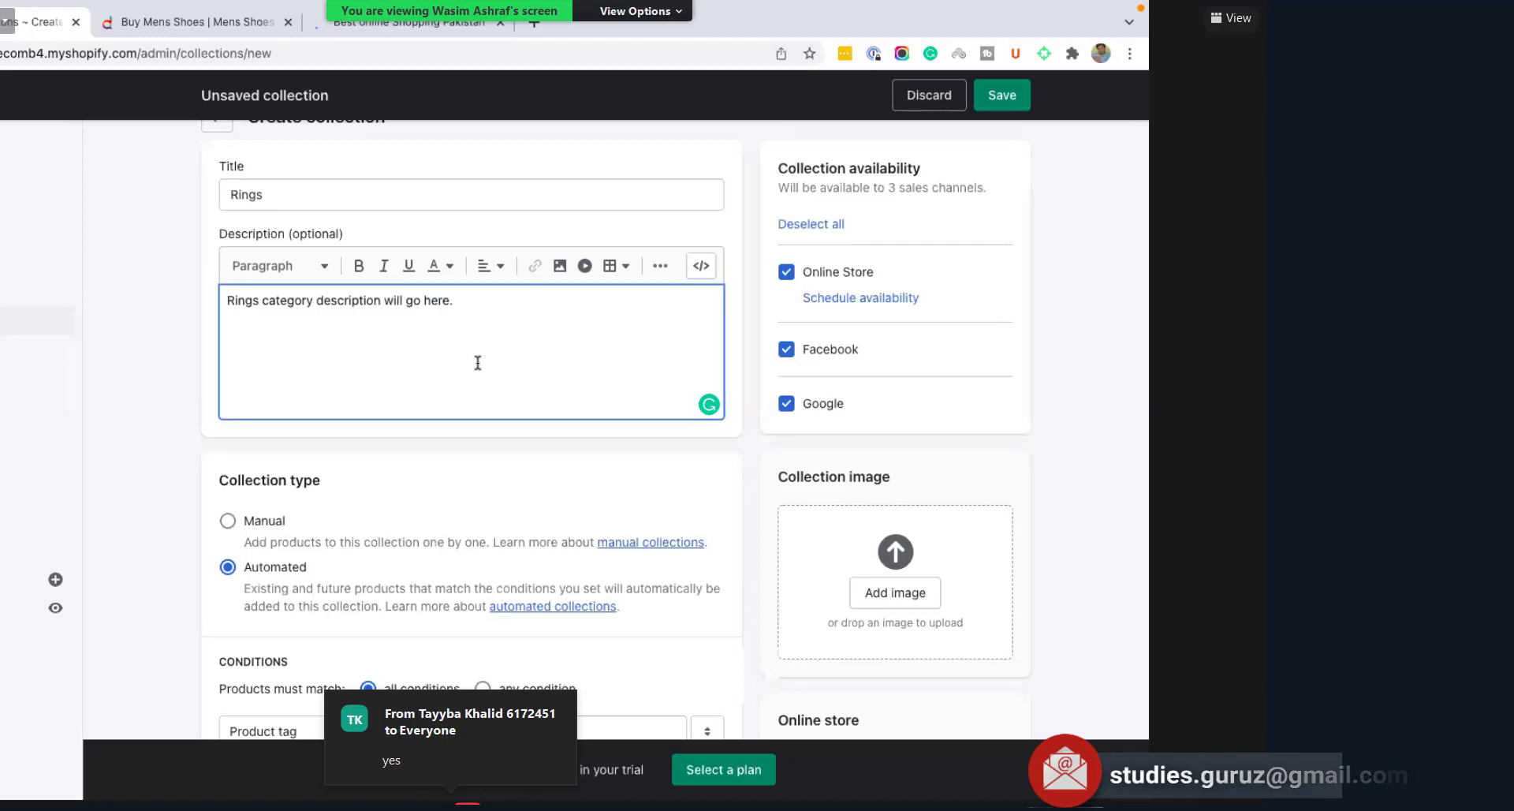
scroll(536, 458, down, 1)
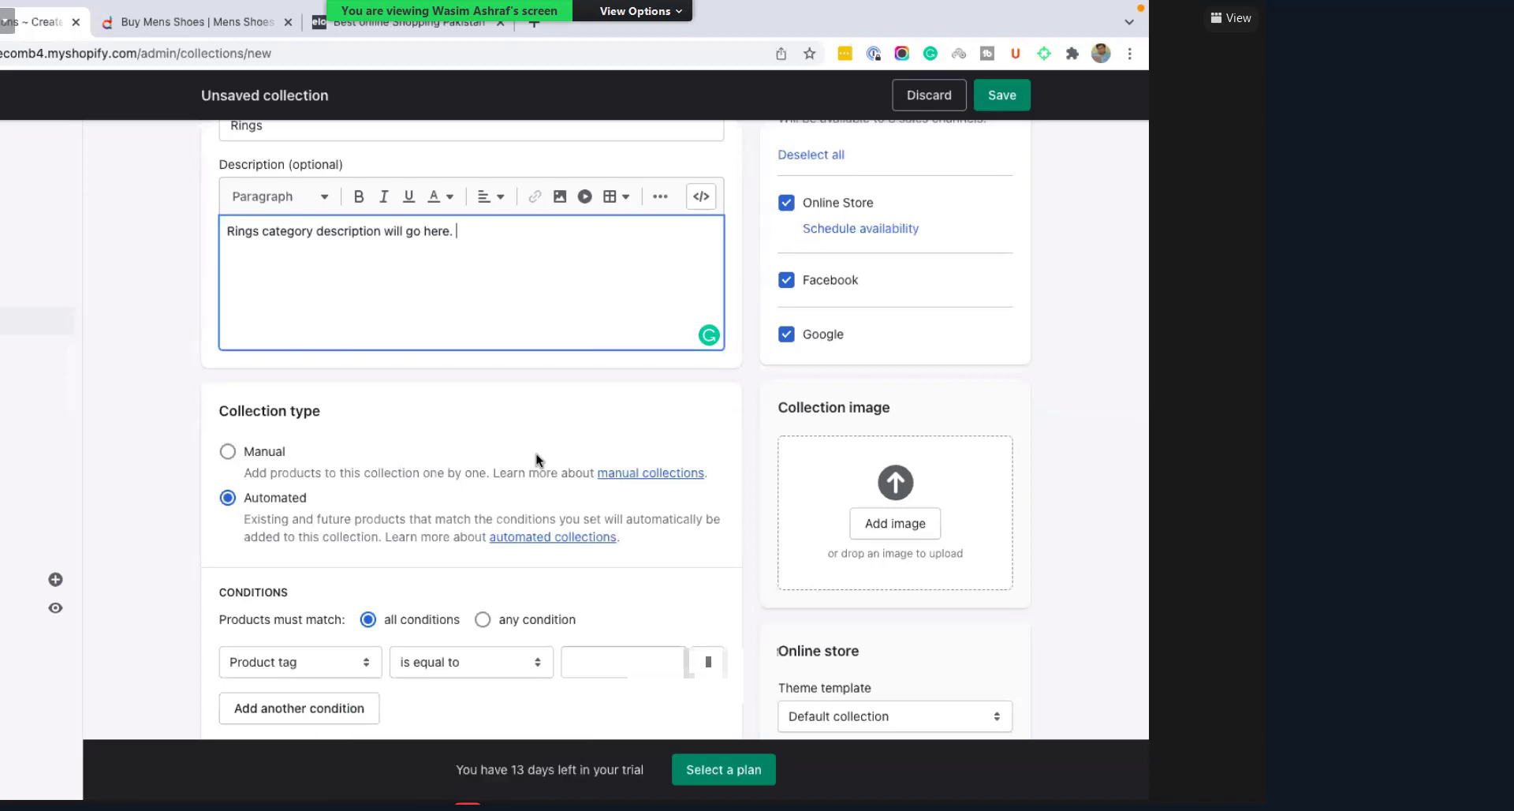
scroll(500, 536, down, 1)
scroll(501, 534, up, 3)
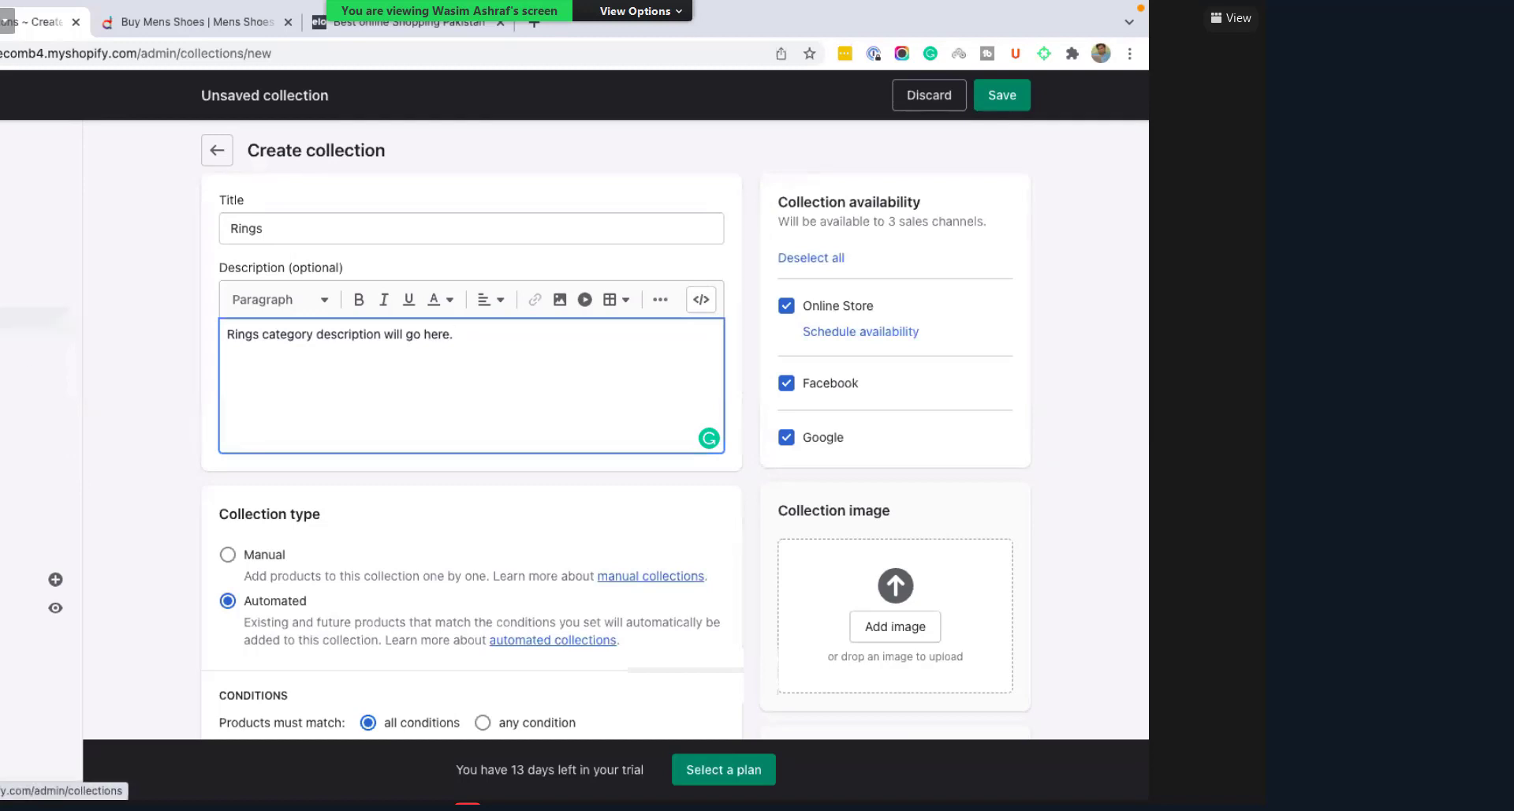
double_click(268, 229)
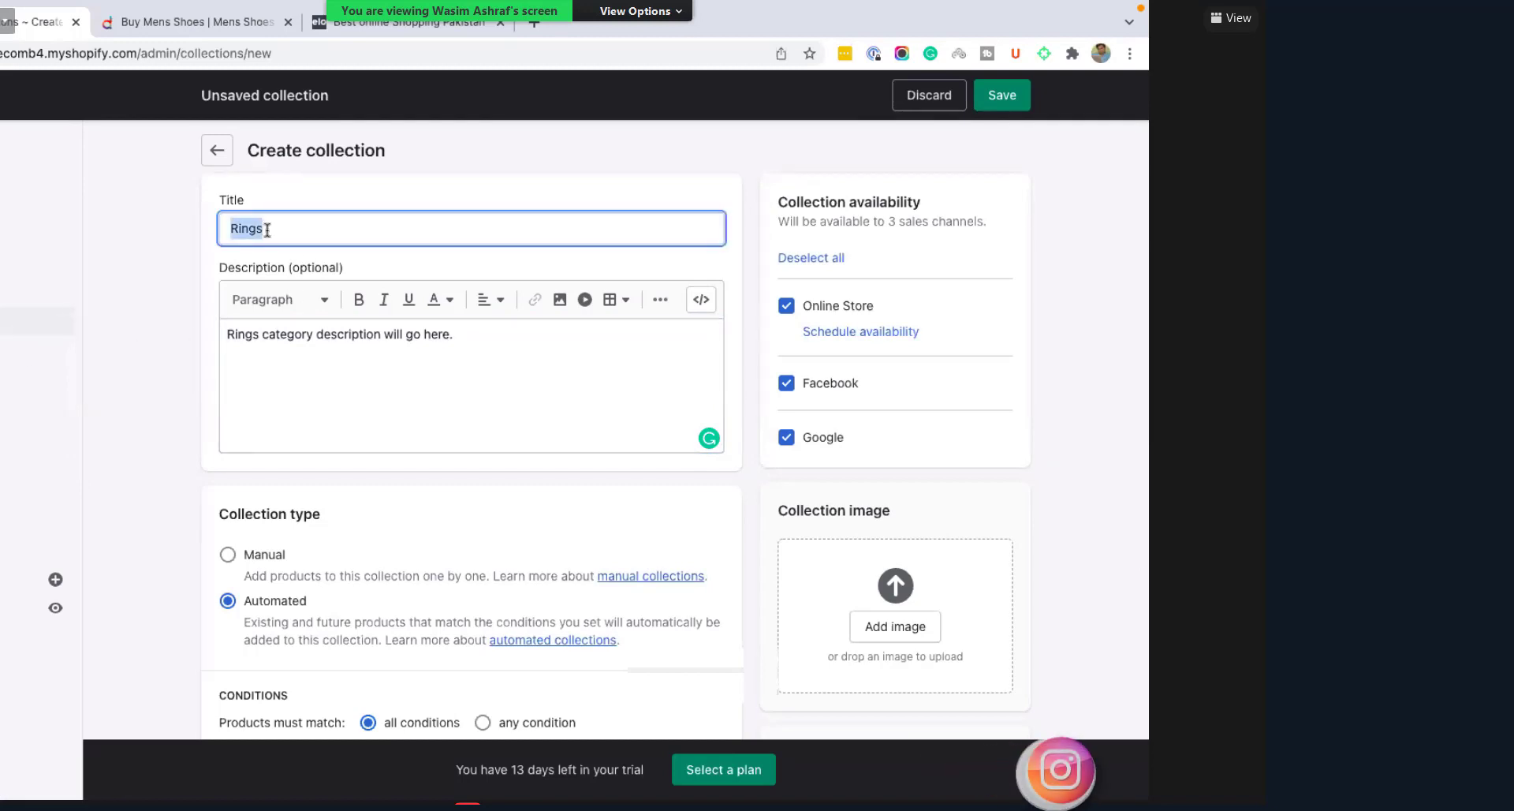
triple_click(355, 337)
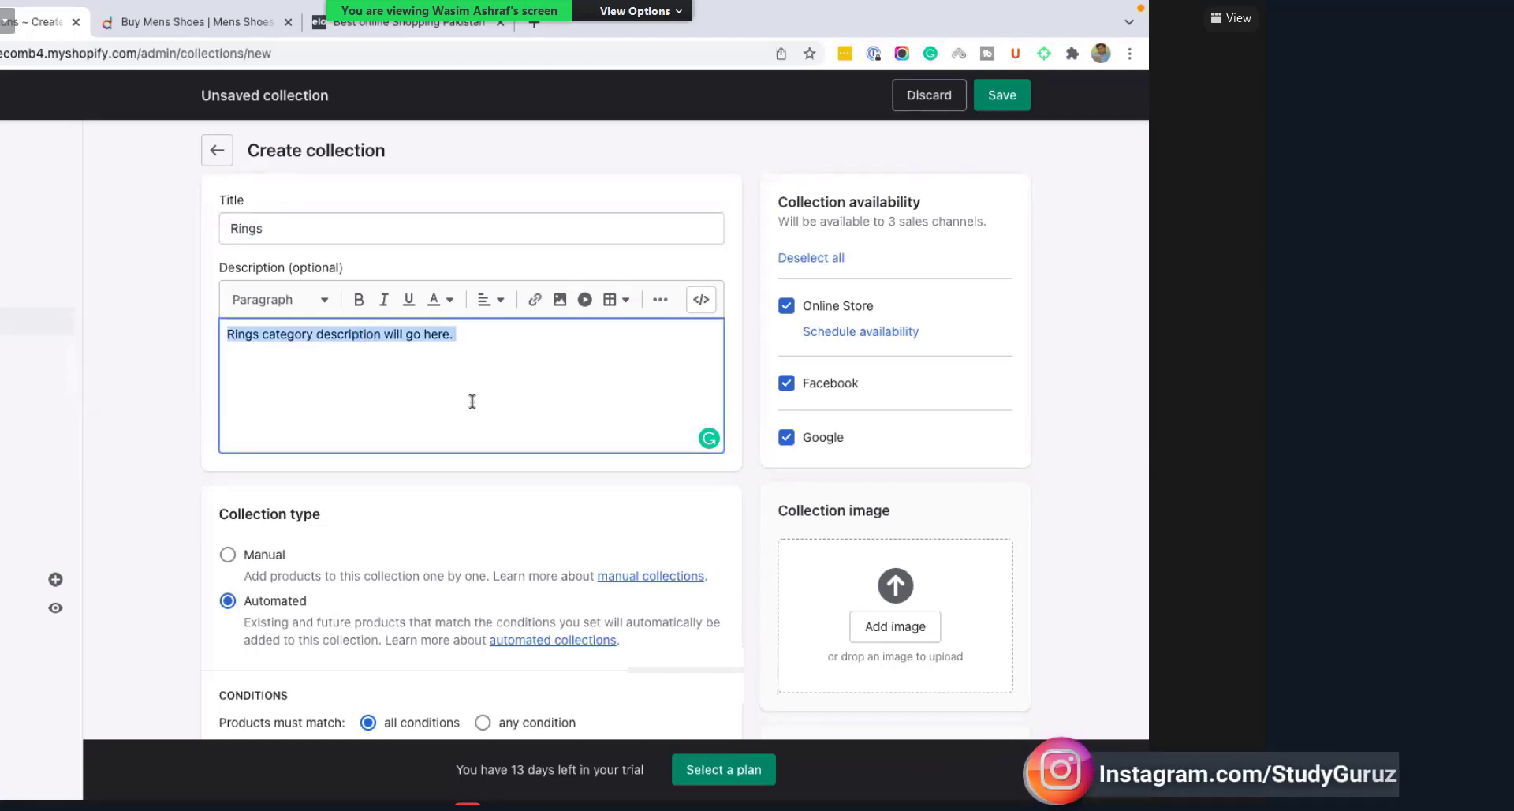
scroll(585, 429, down, 3)
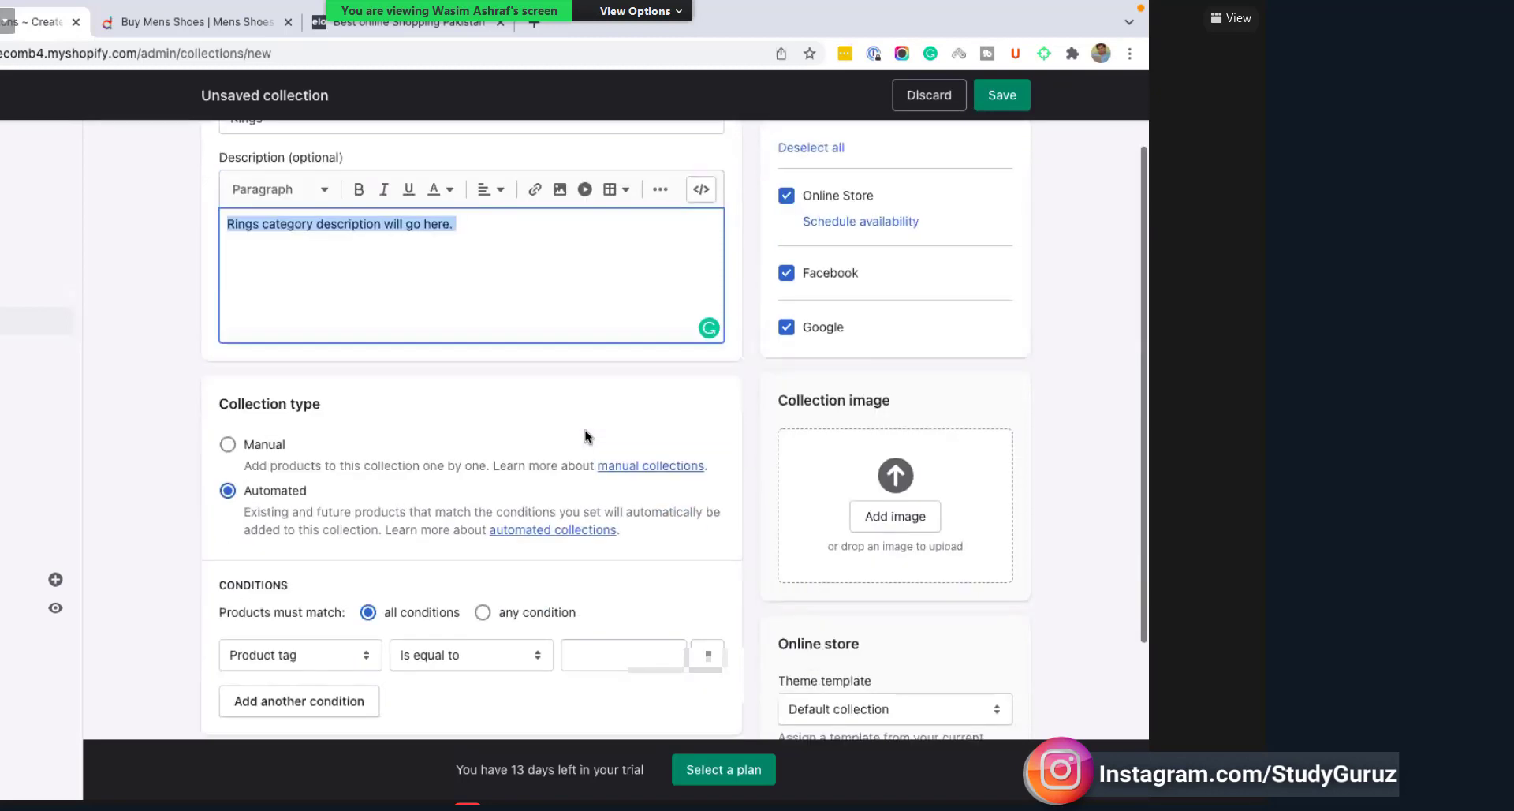
scroll(585, 429, down, 3)
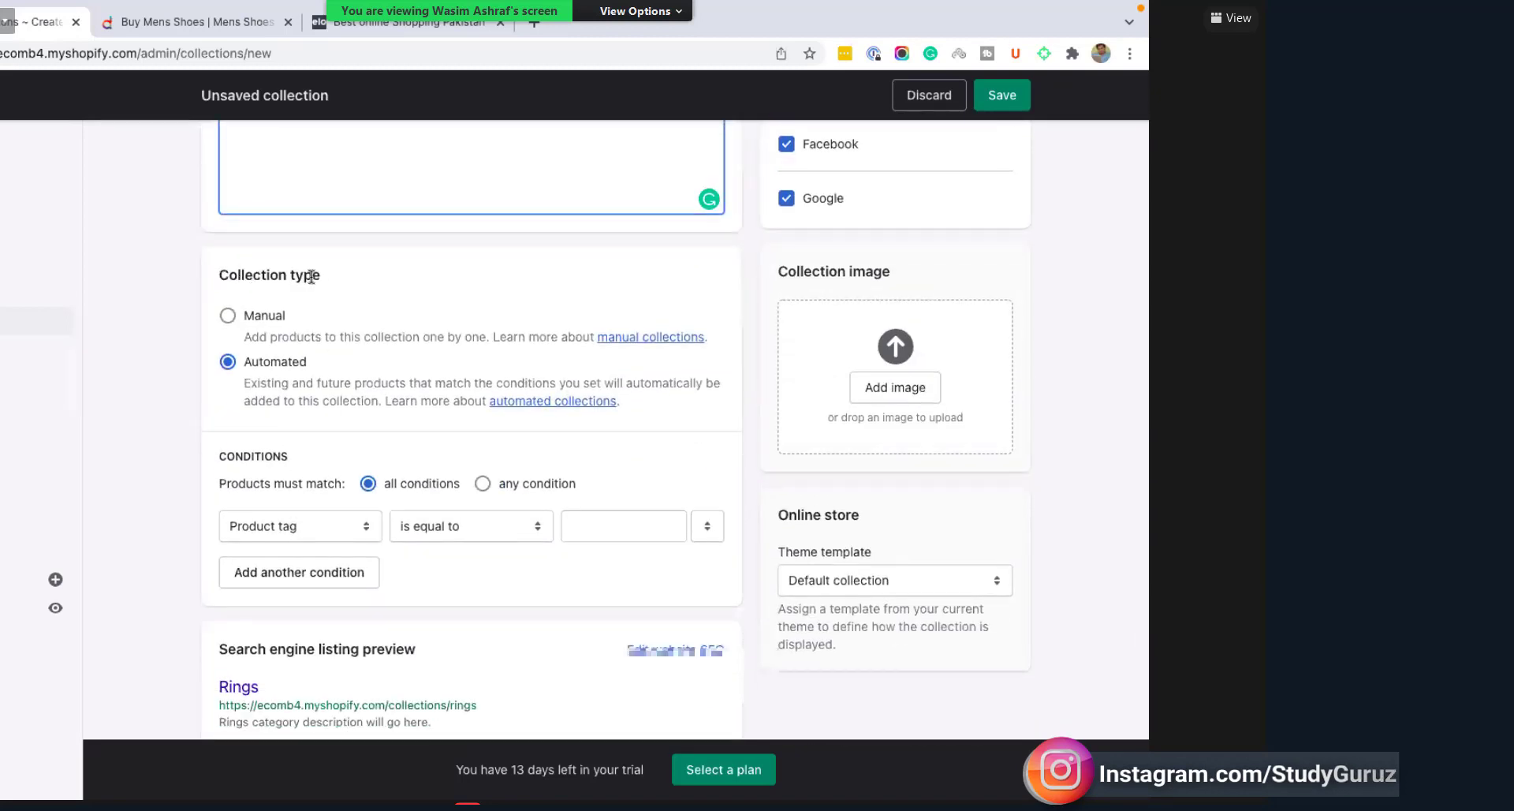
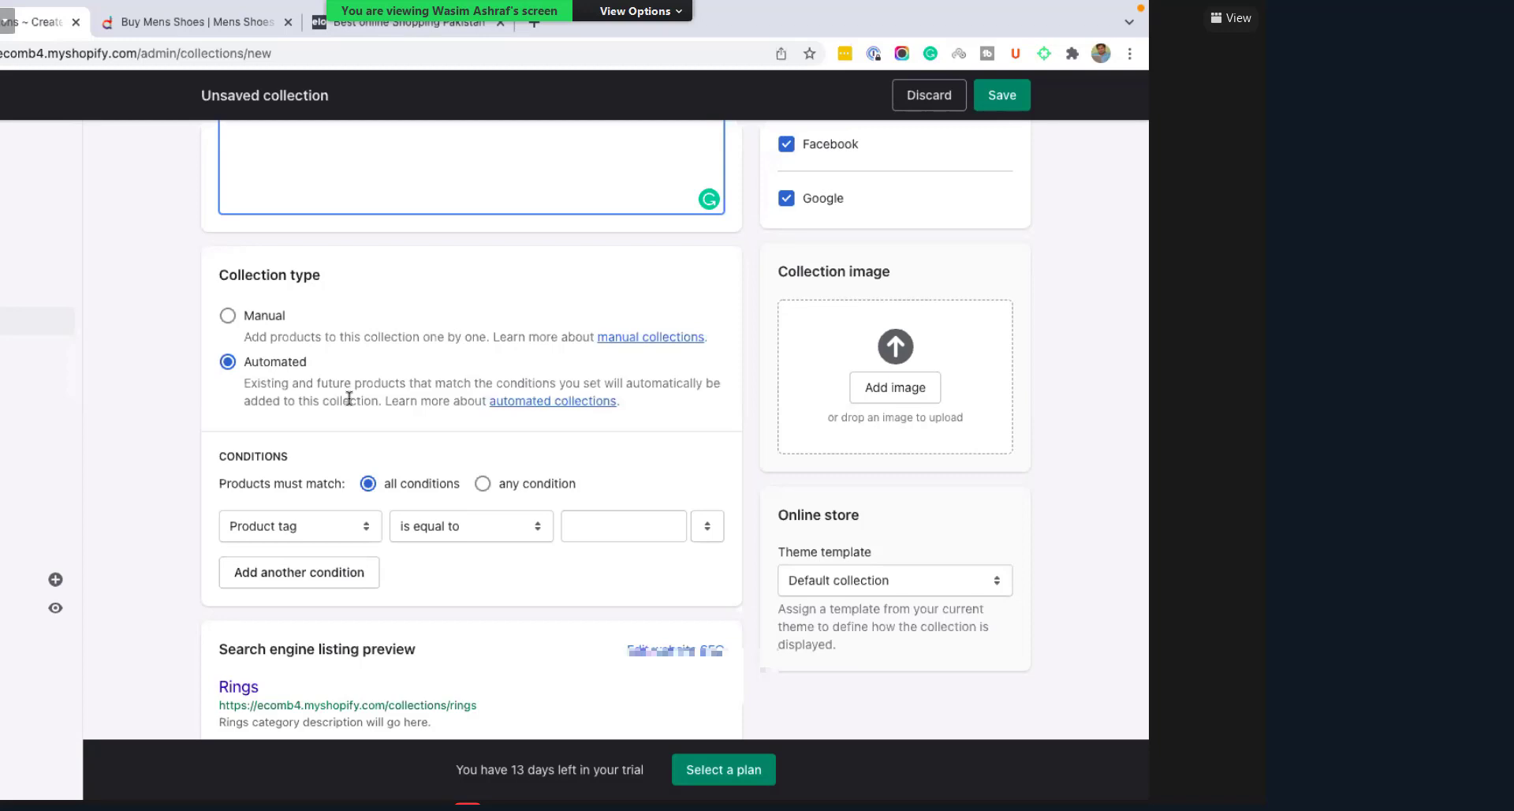
Step: Switch the Rings collection type from Automated to Manual
click(272, 316)
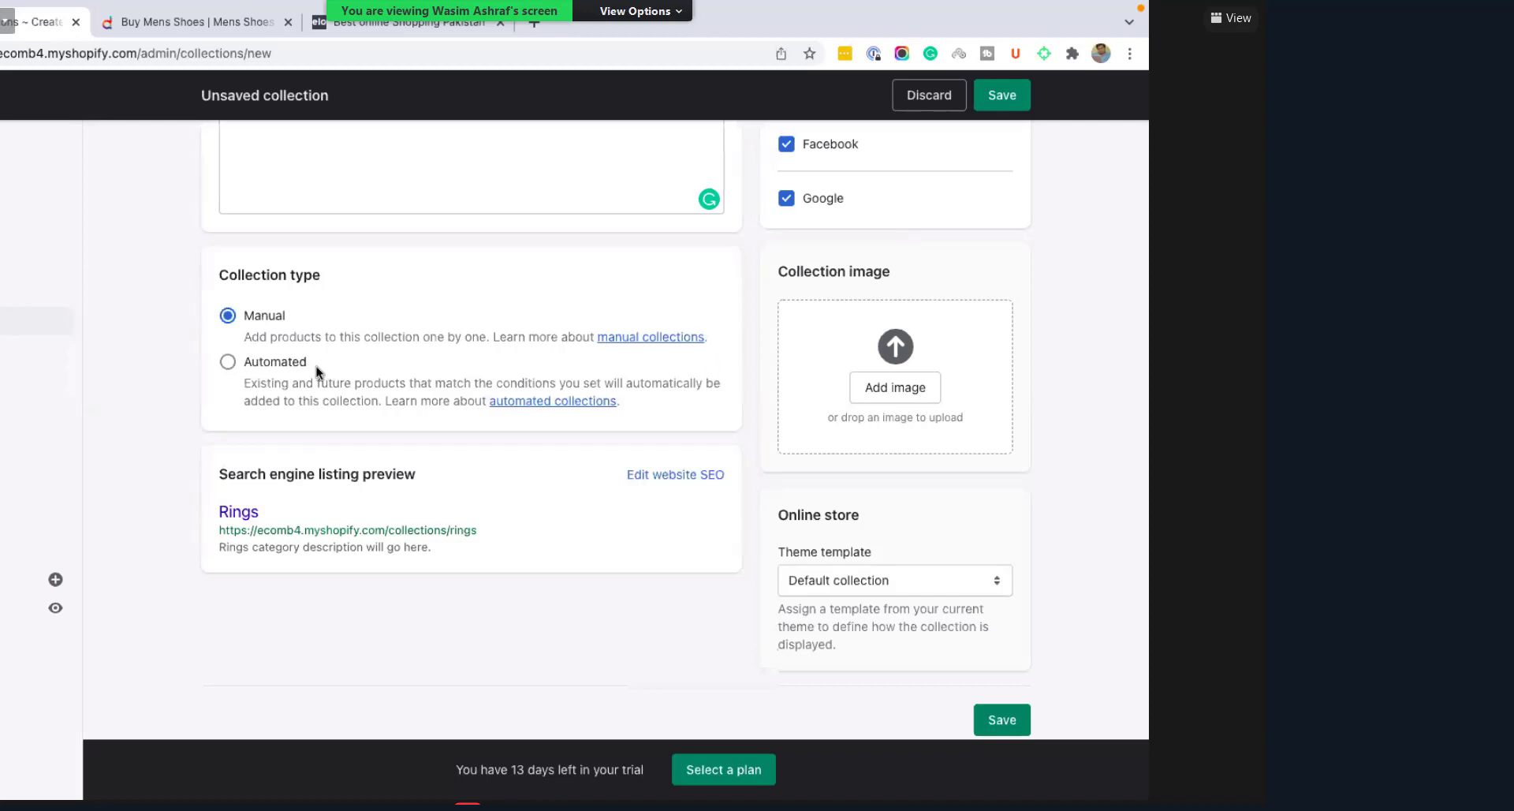
scroll(292, 404, up, 1)
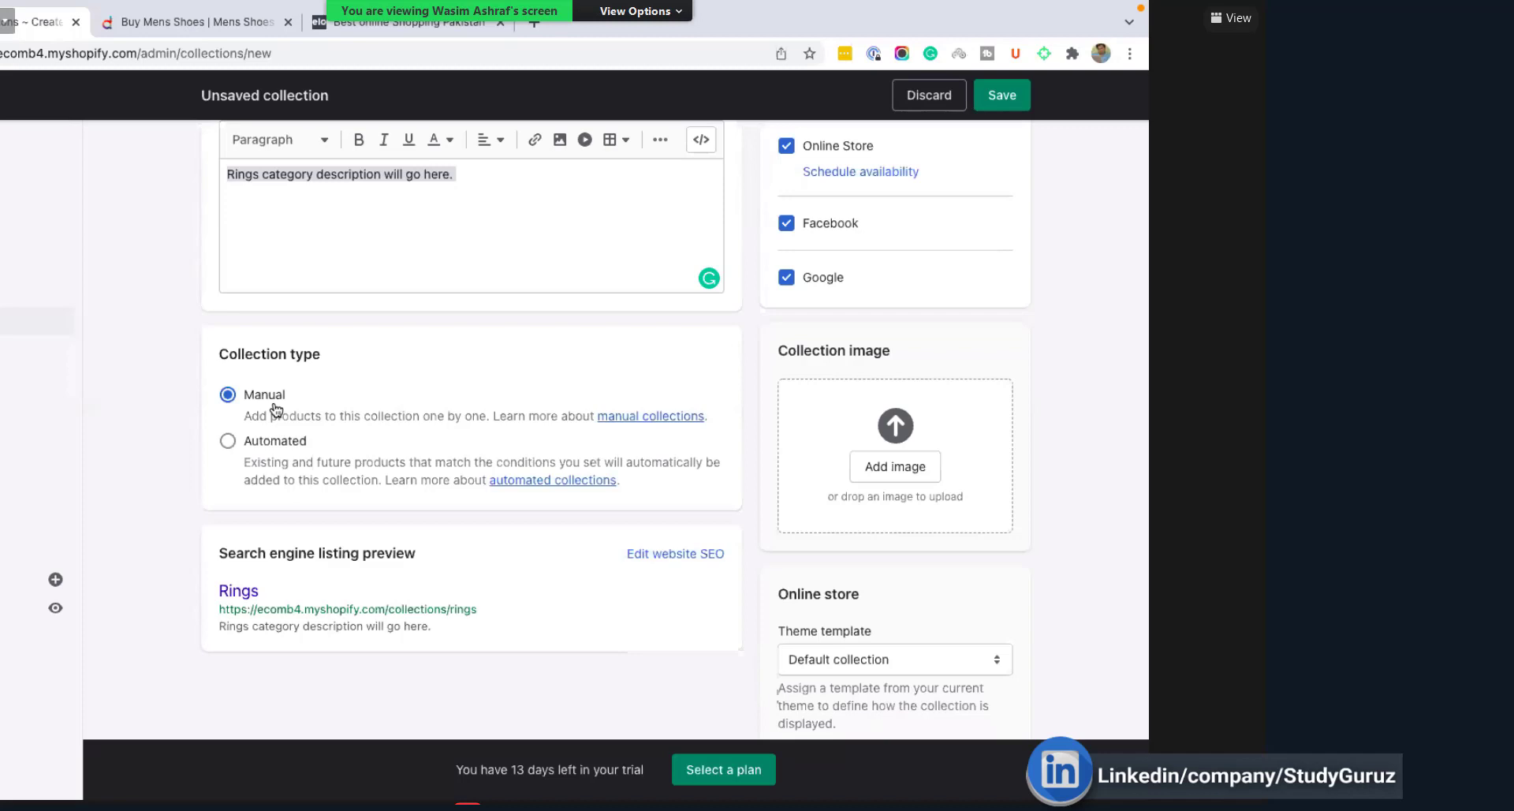
scroll(272, 408, up, 2)
click(256, 211)
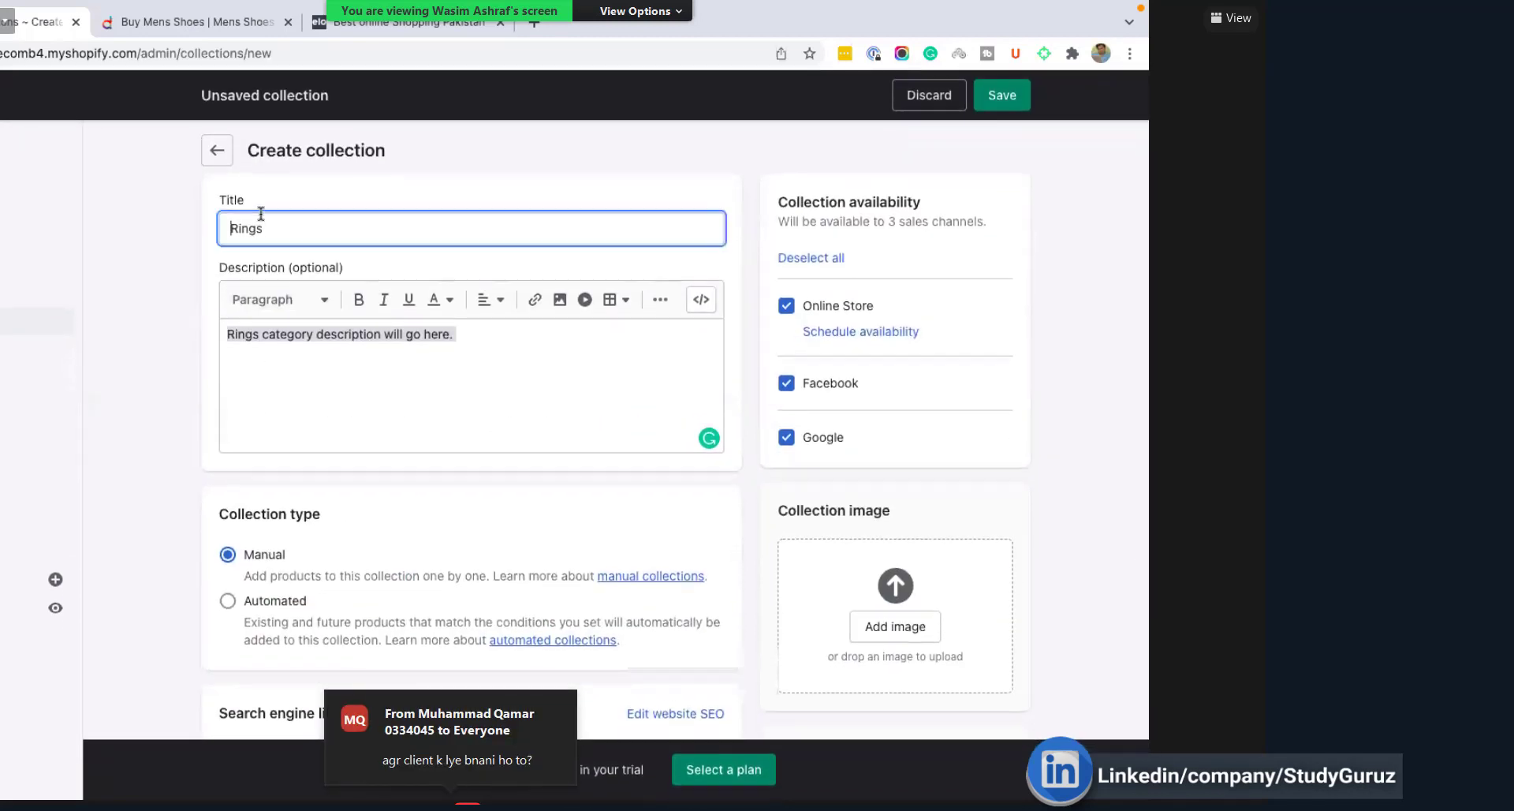
click(302, 337)
scroll(338, 399, down, 2)
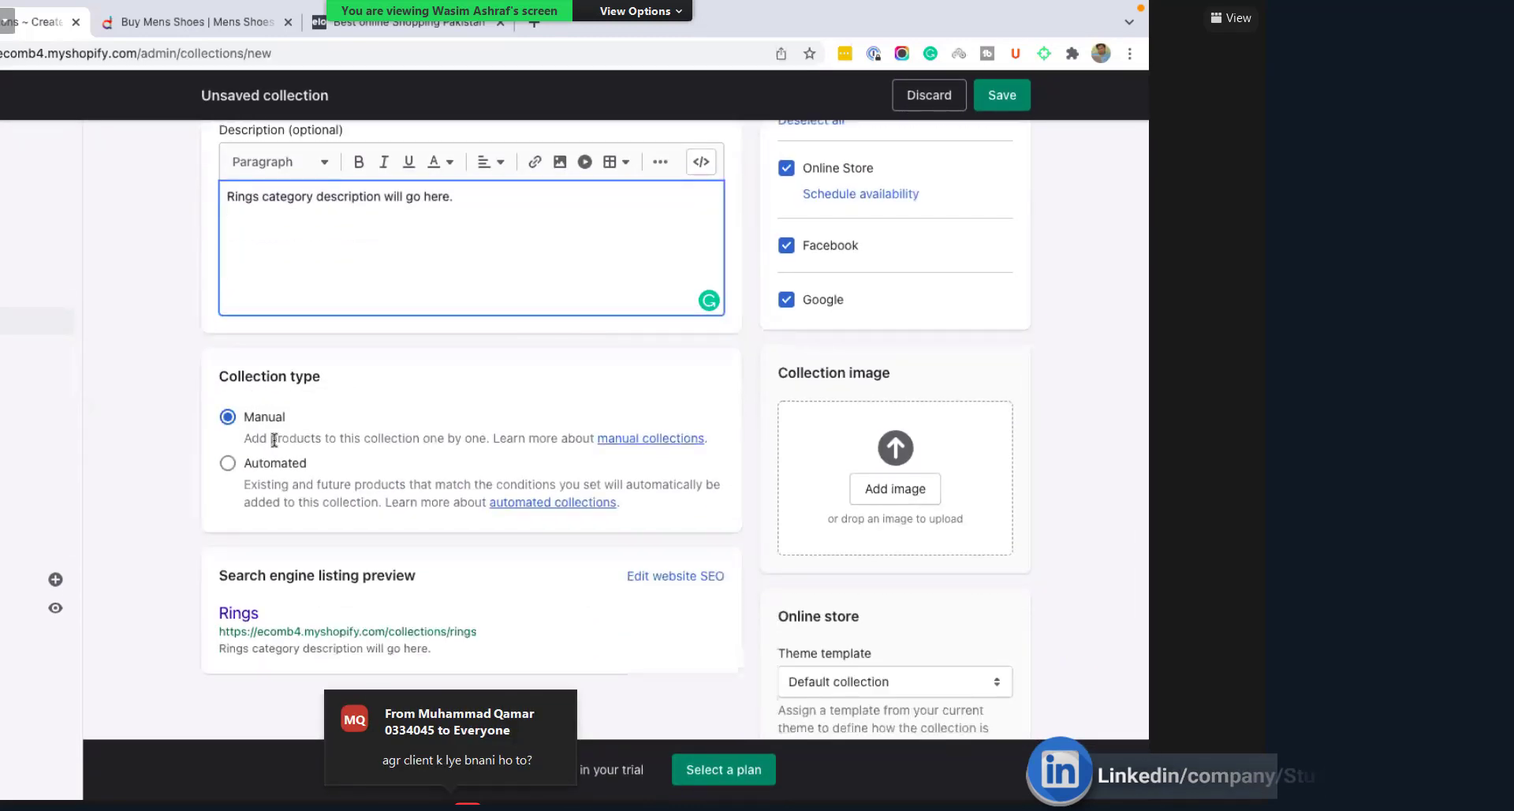
drag(244, 439, 500, 439)
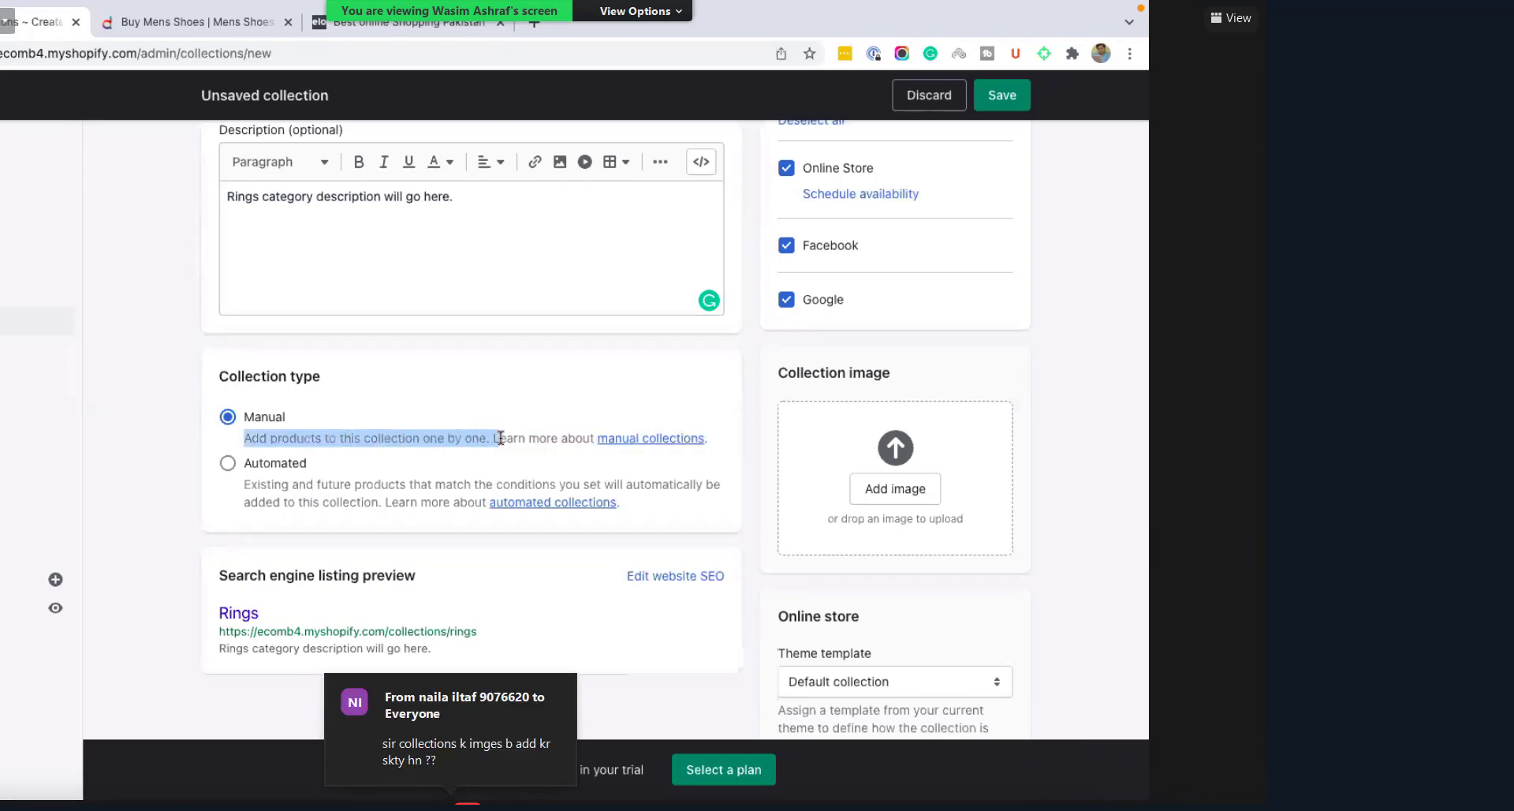
click(176, 457)
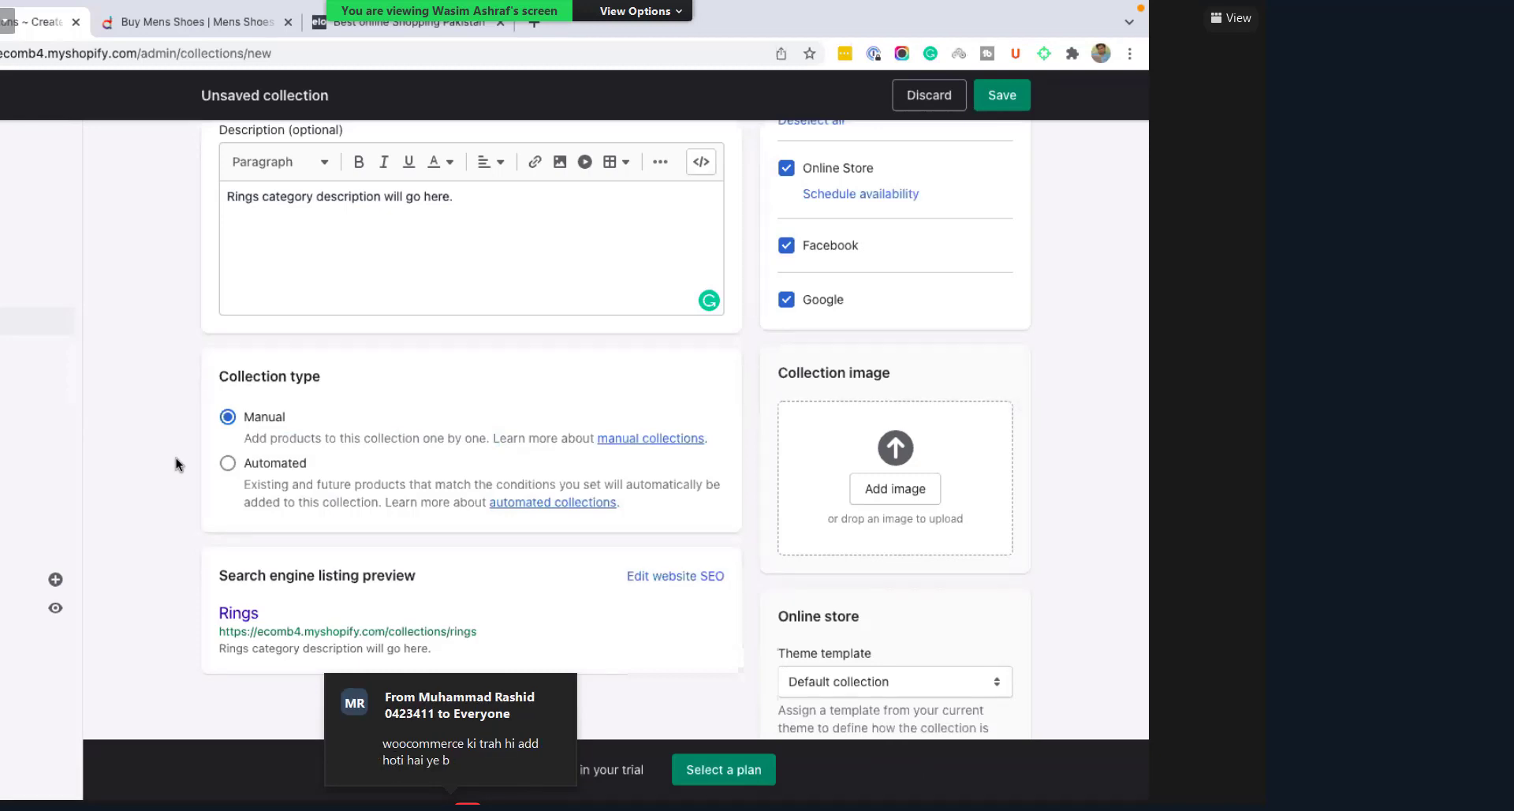
scroll(733, 306, up, 2)
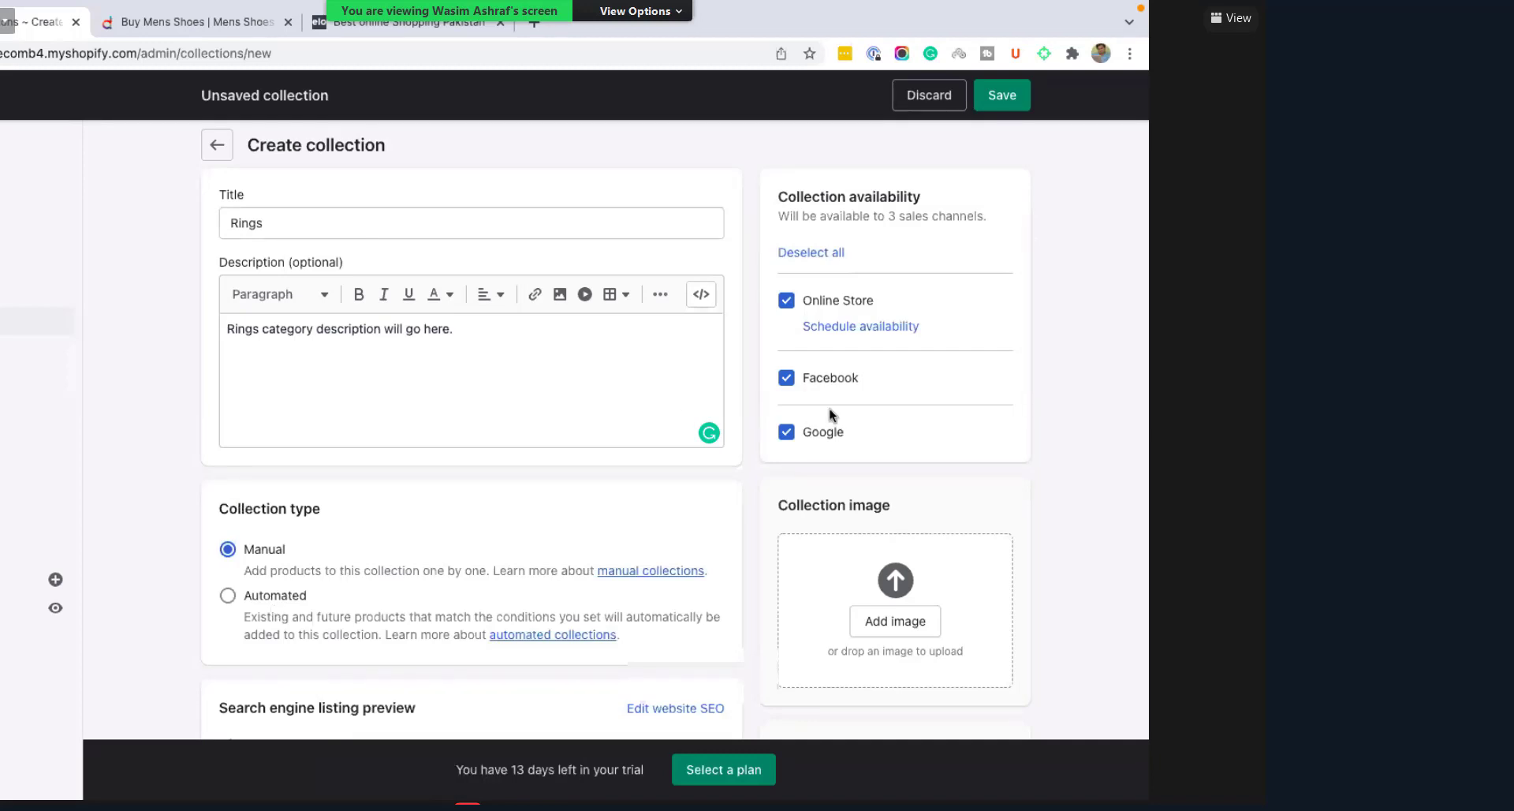
scroll(829, 409, down, 1)
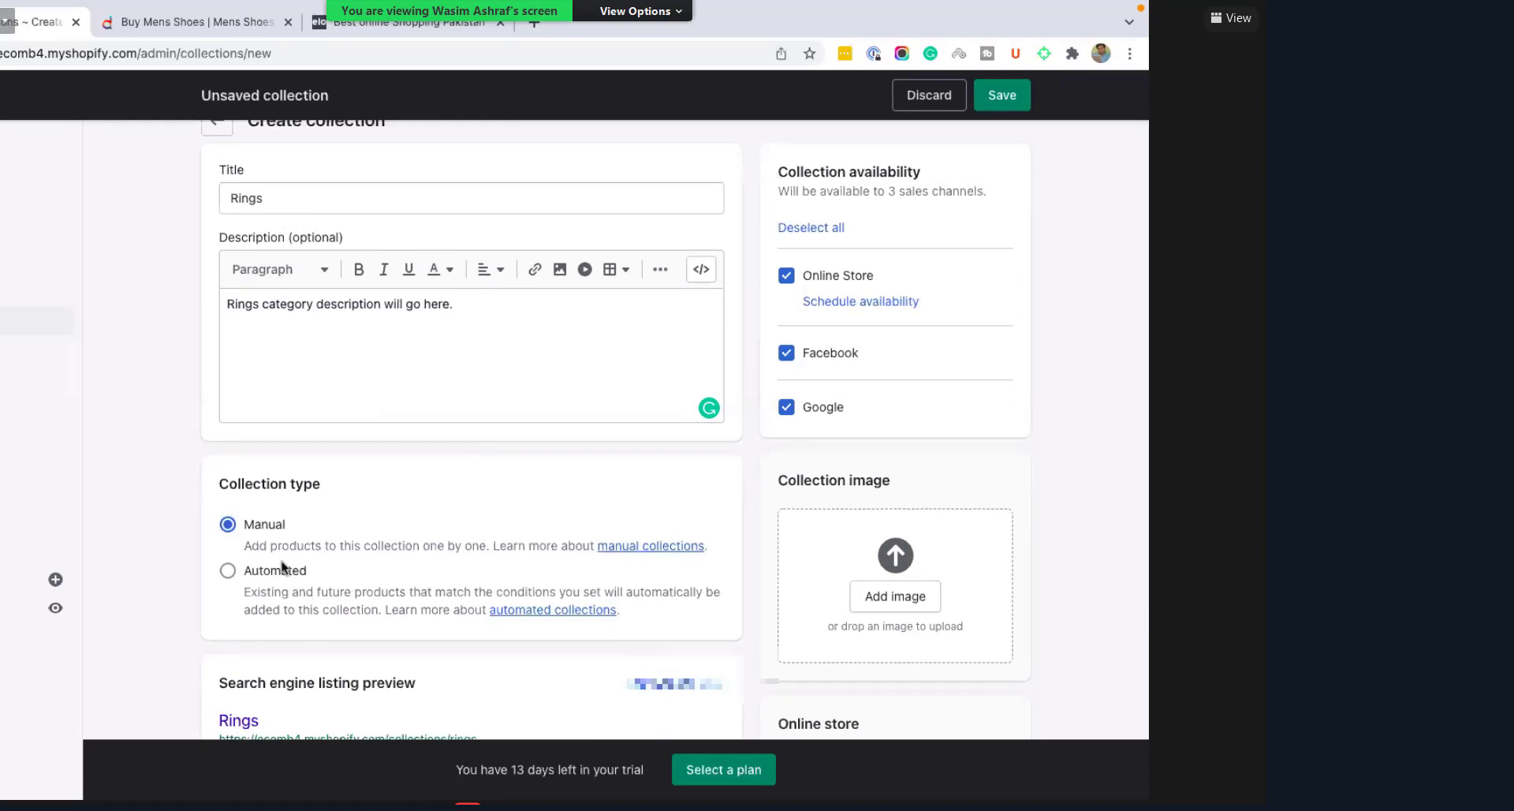
scroll(977, 398, down, 3)
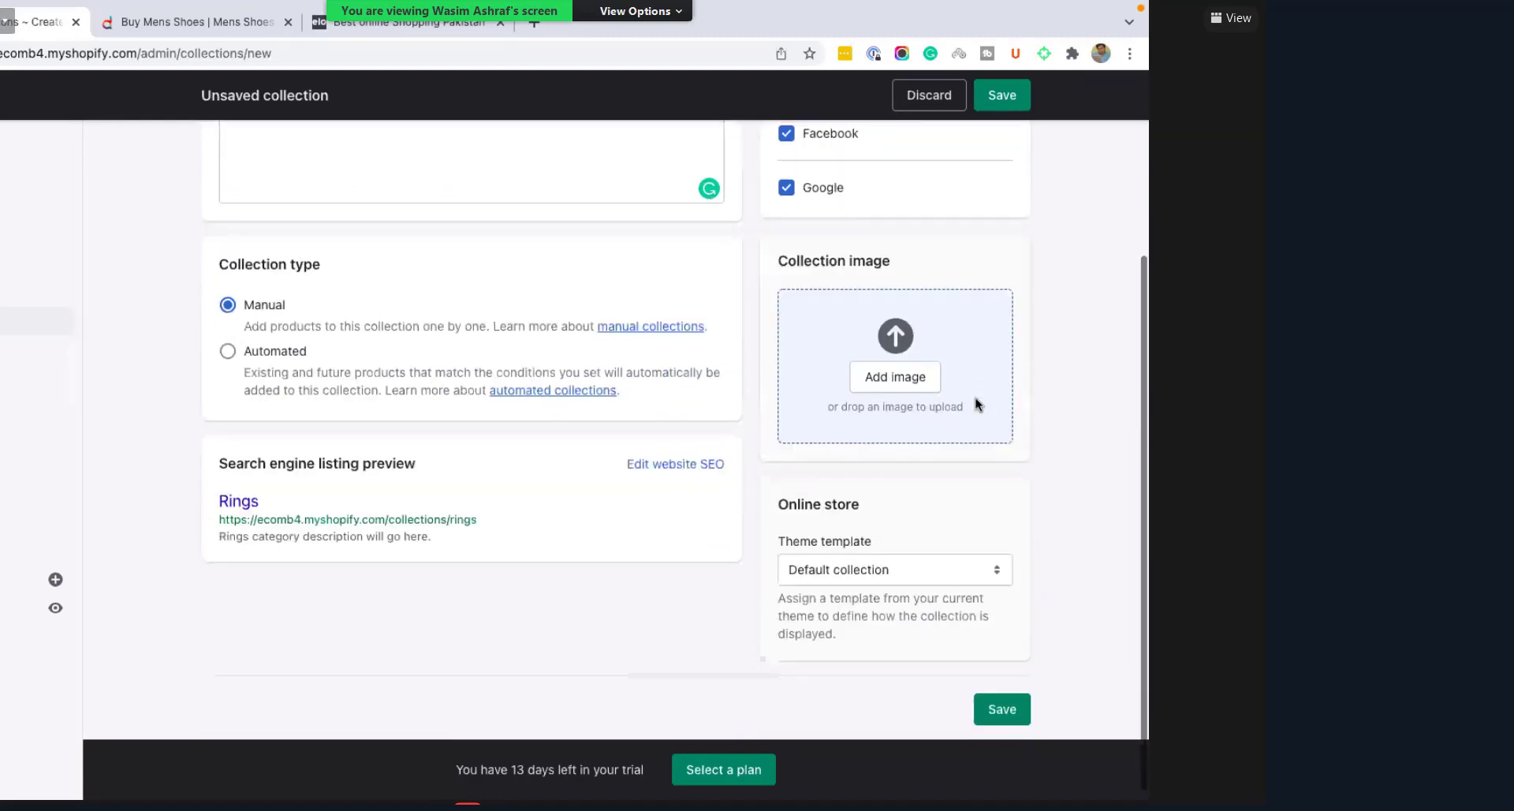
scroll(901, 281, down, 1)
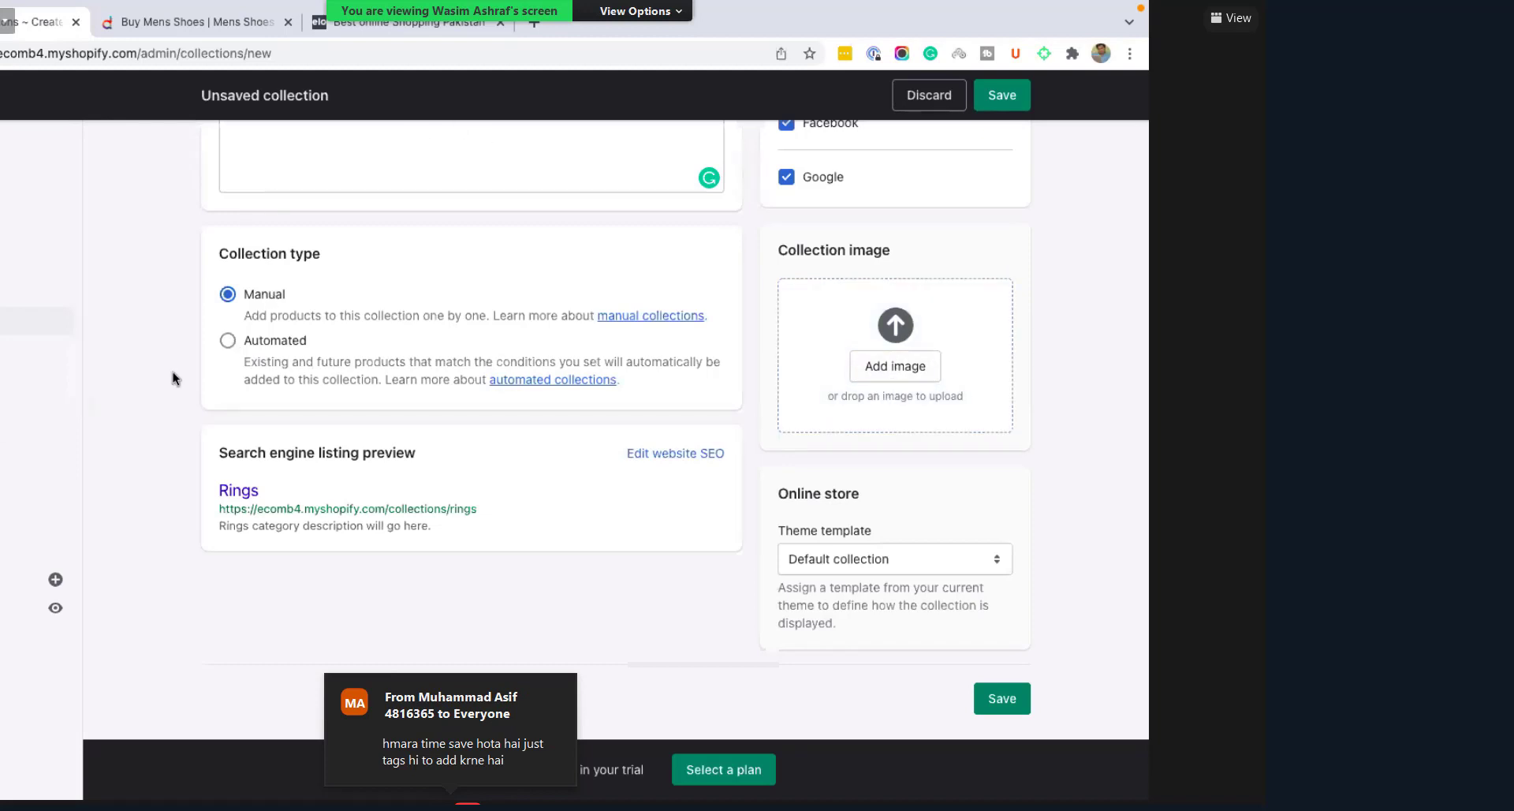
Step: Open a new Chrome tab, glance at the Daraz and Shopify tabs, and load the Google home page
click(533, 28)
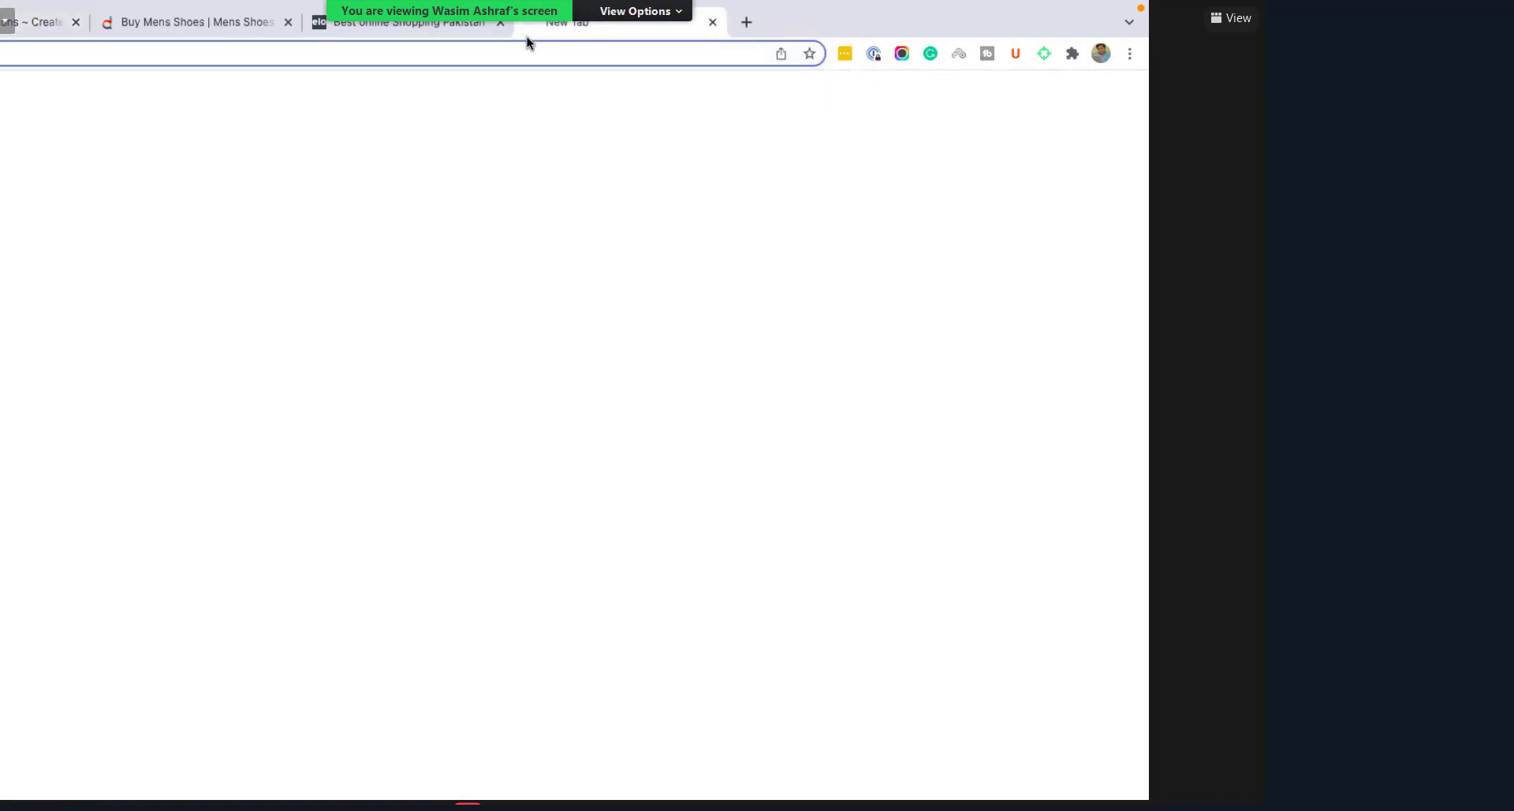
click(558, 54)
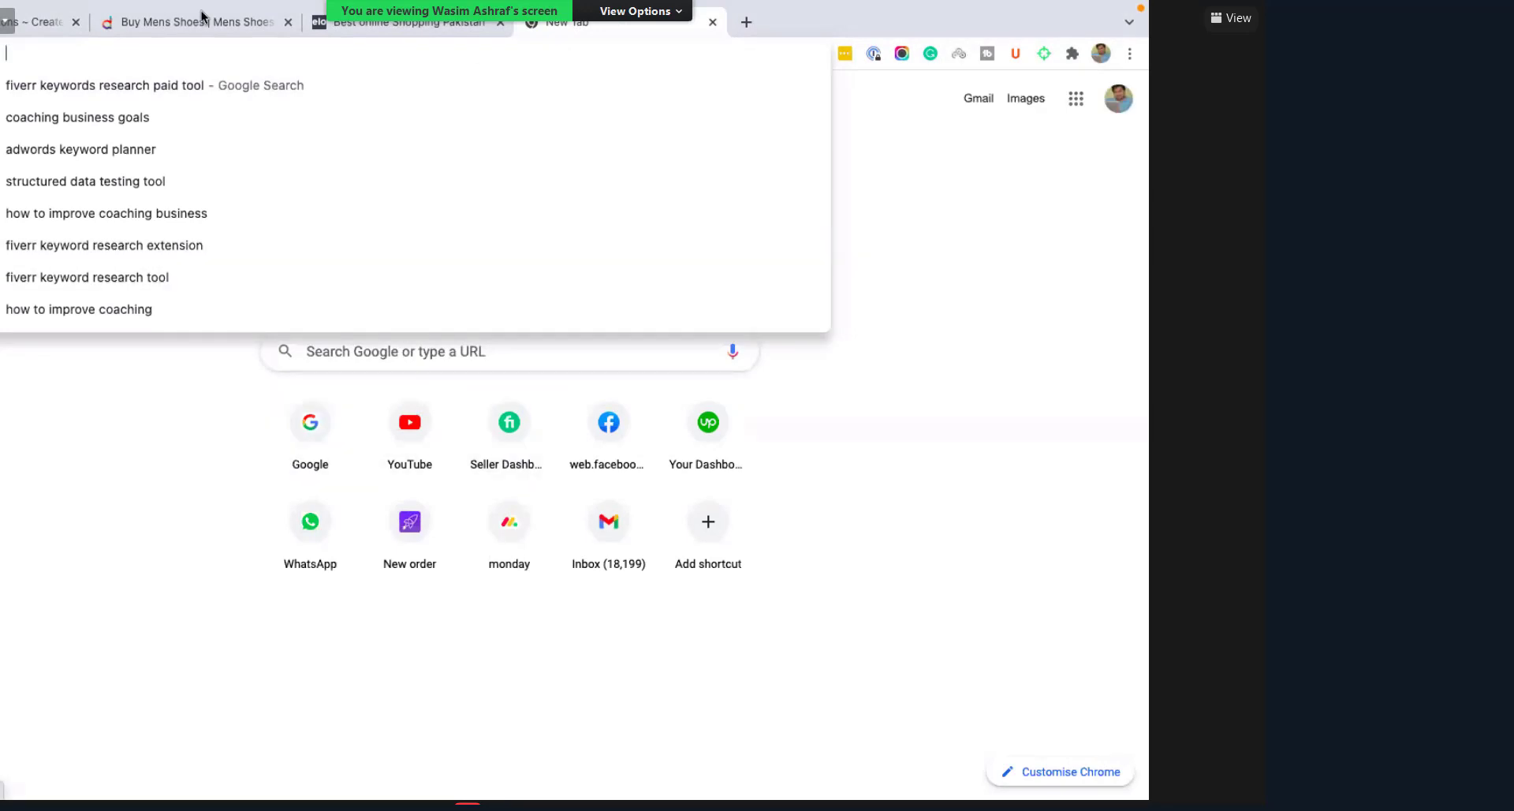
click(181, 26)
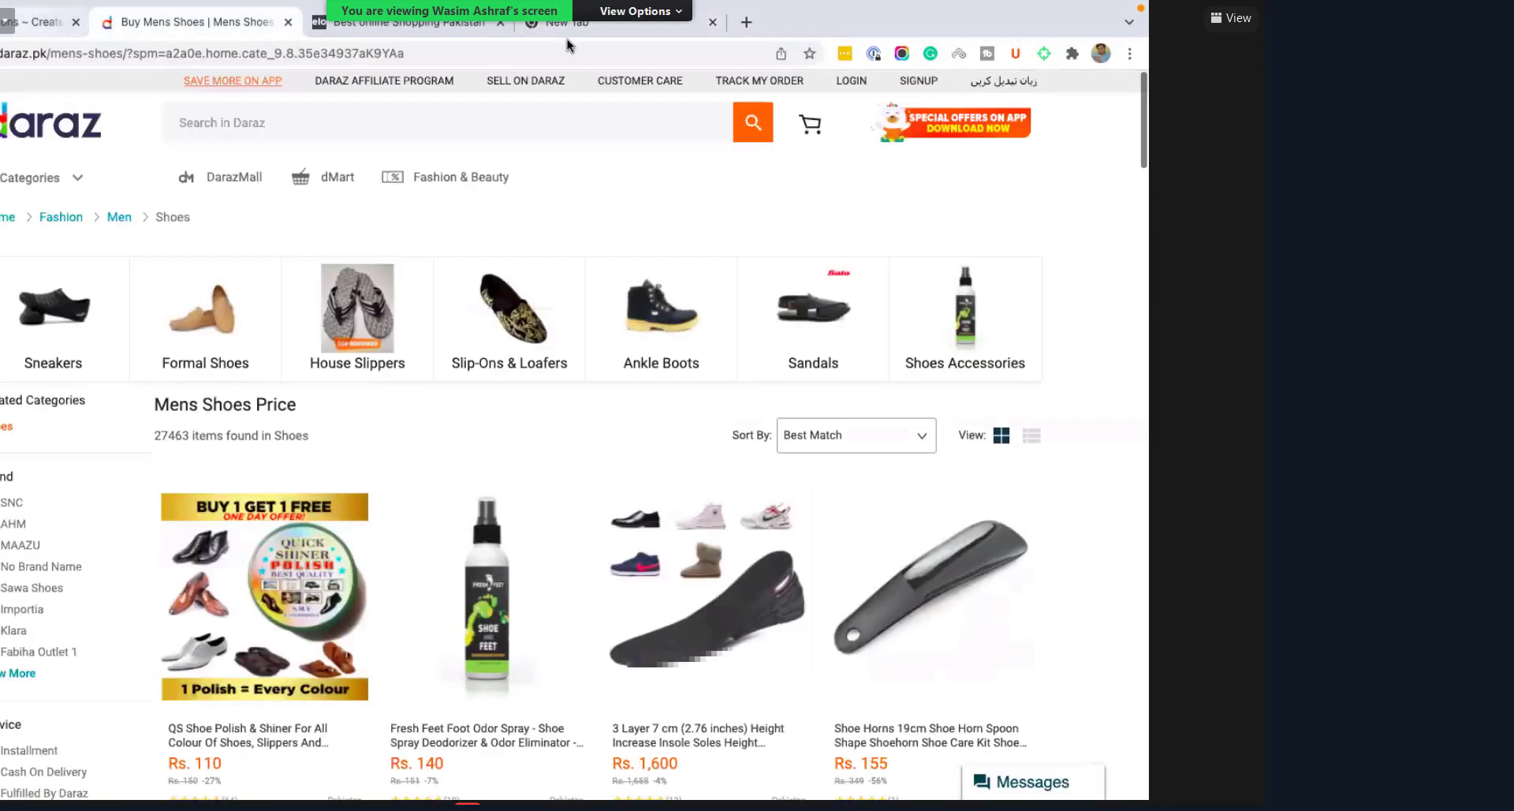
click(556, 30)
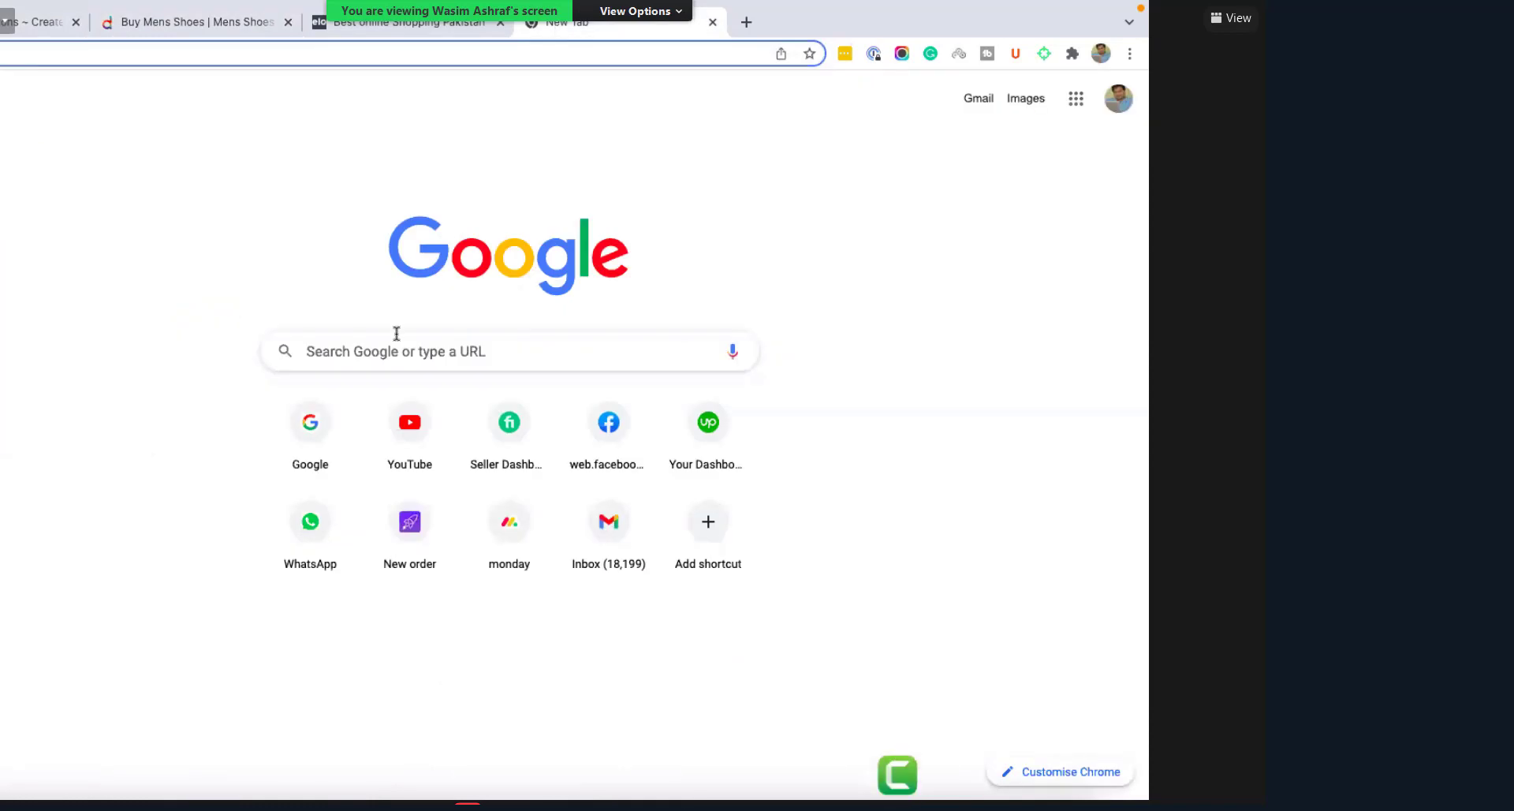
click(189, 28)
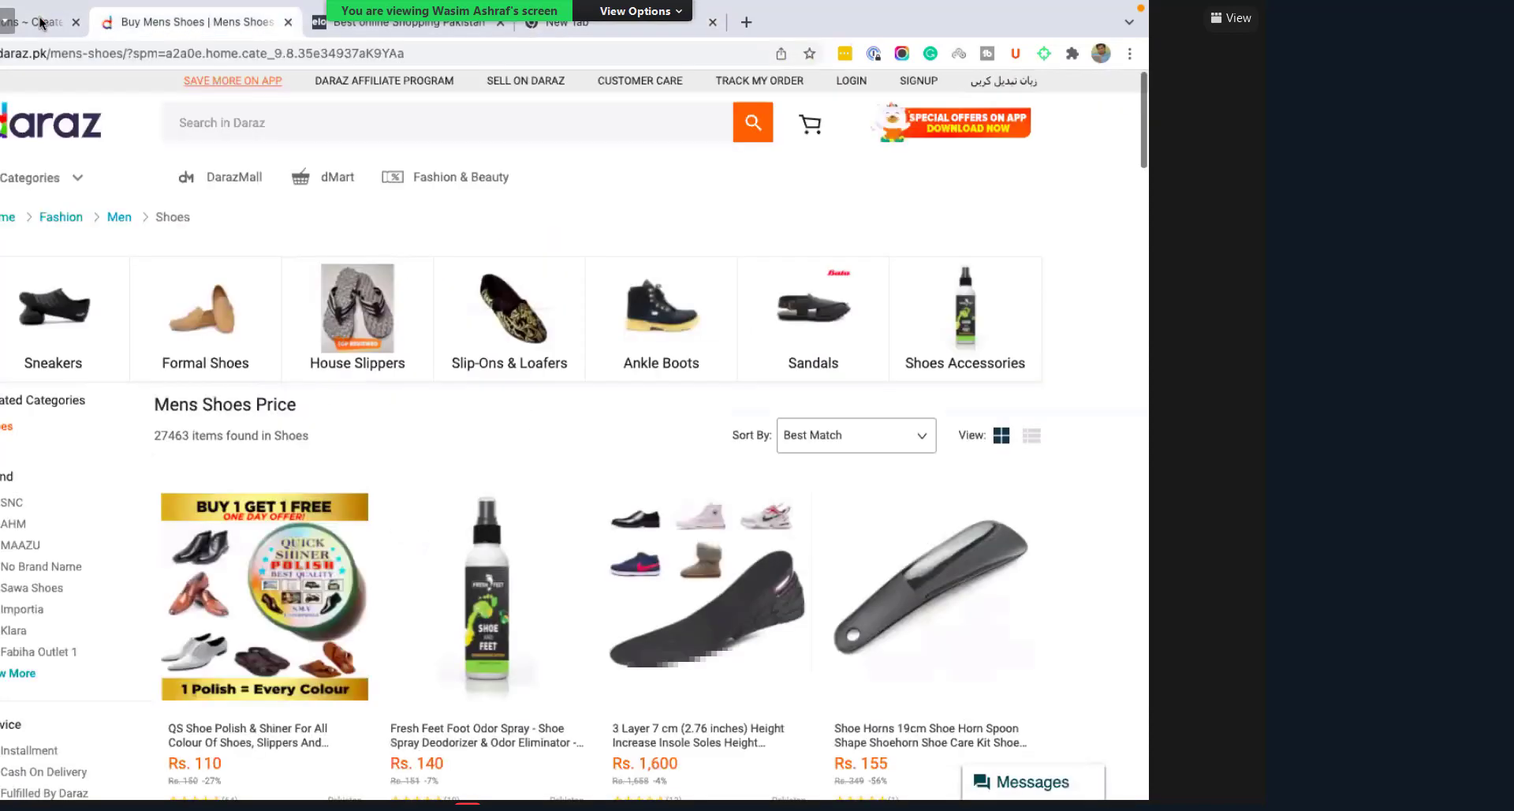
click(43, 24)
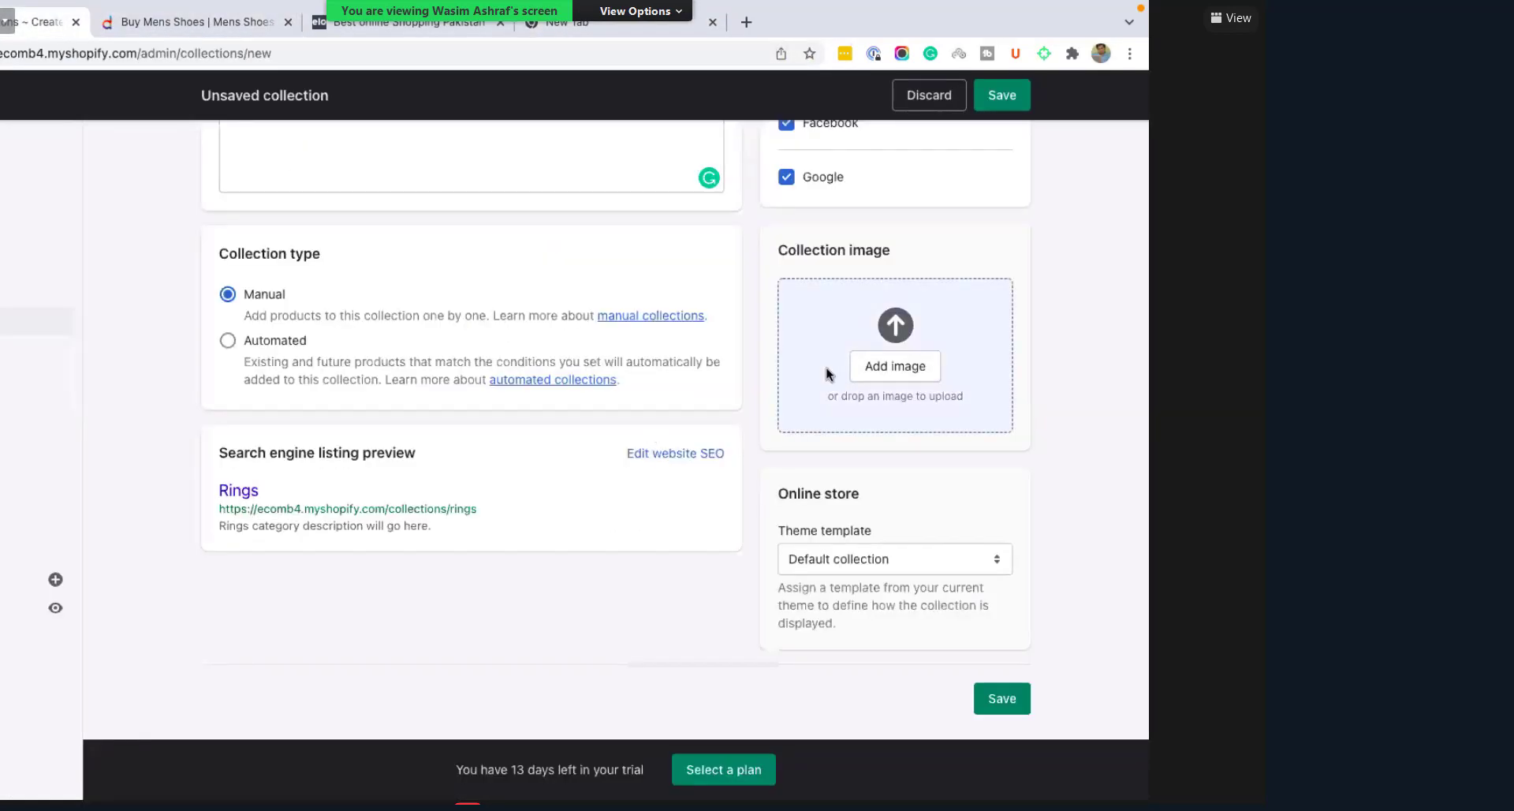
click(586, 29)
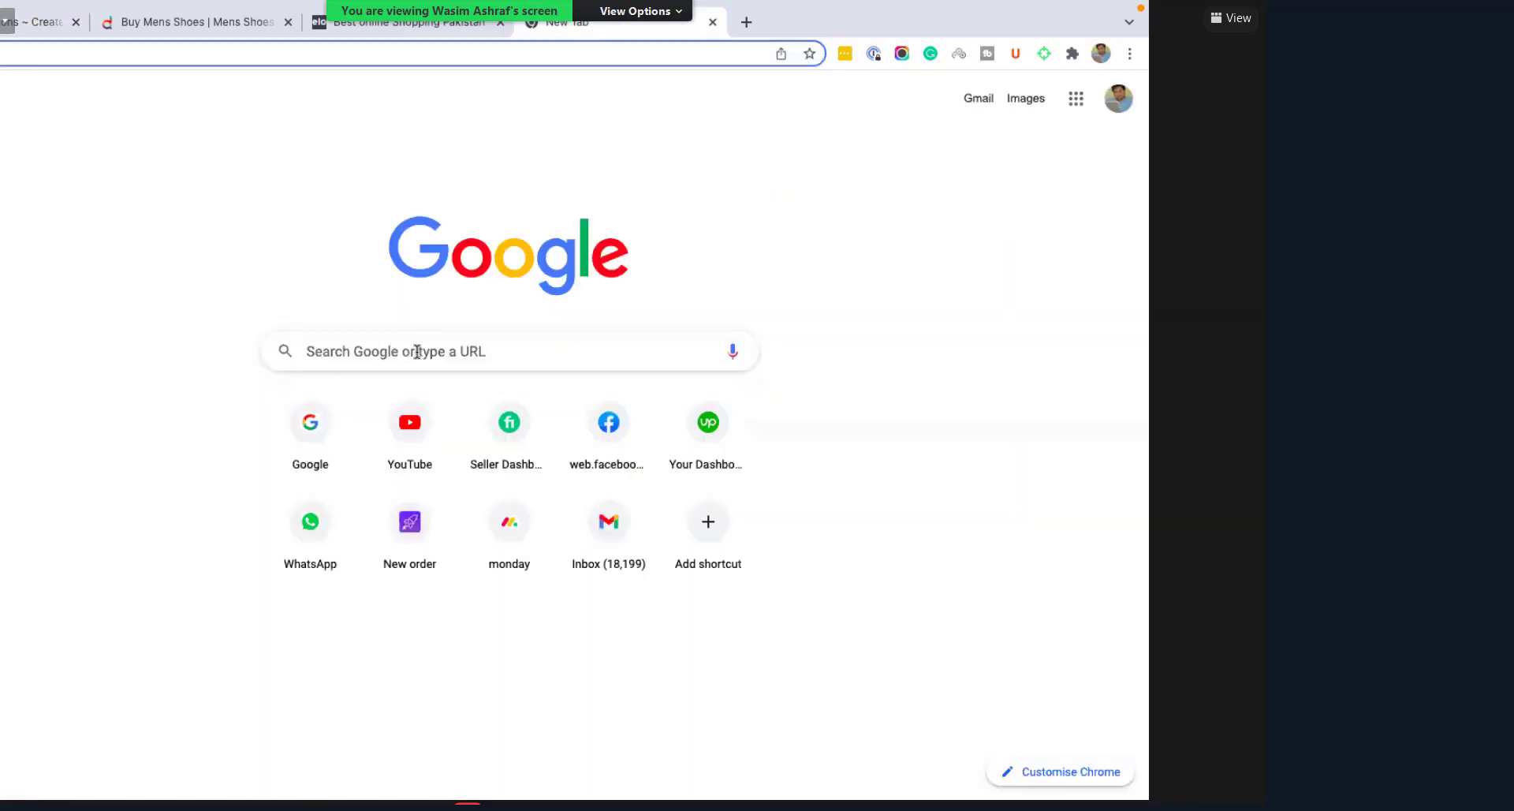
click(310, 426)
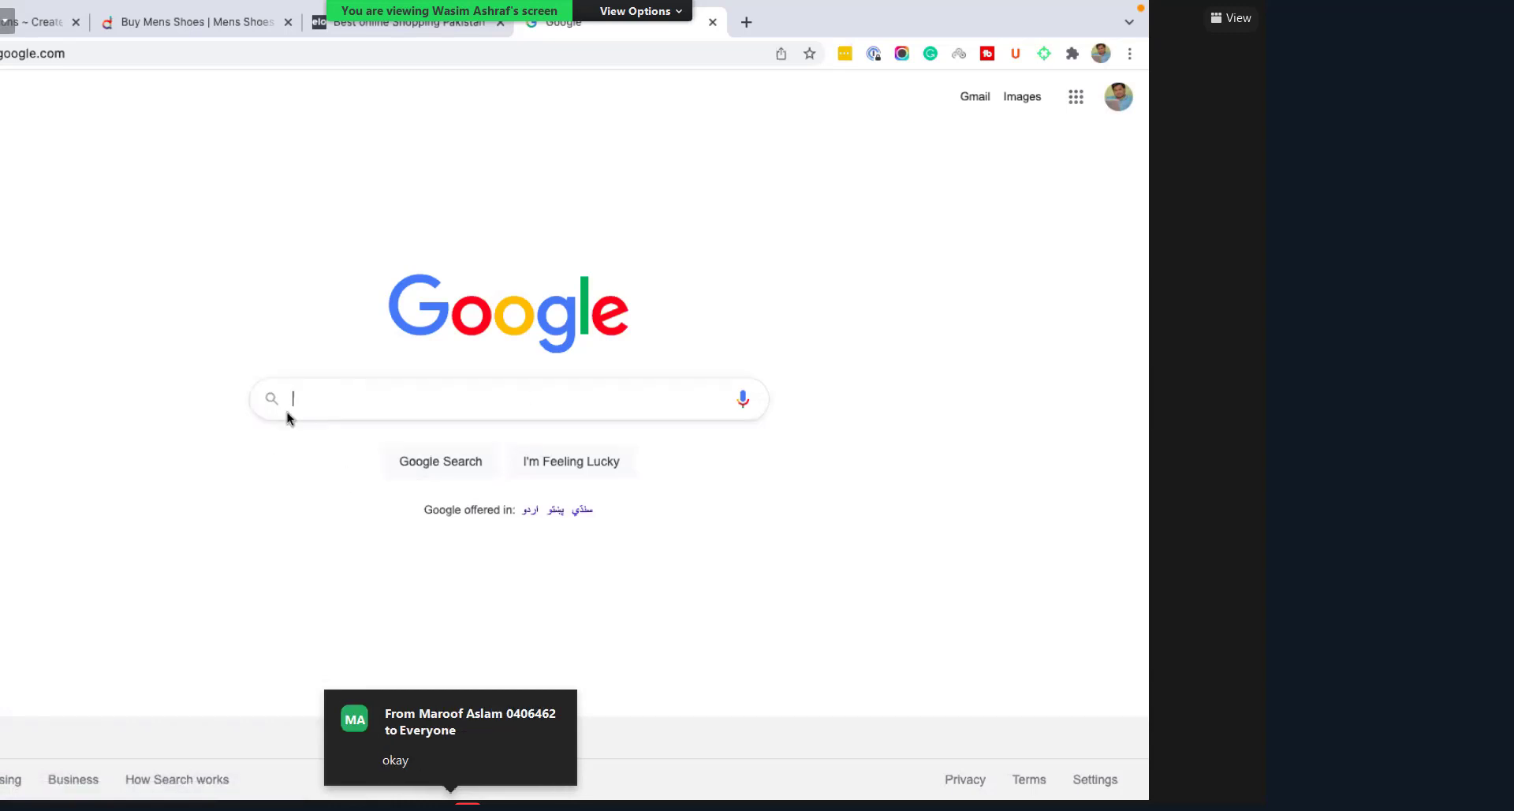
Step: Search Google for 'rings' and switch to the Images results
click(347, 393)
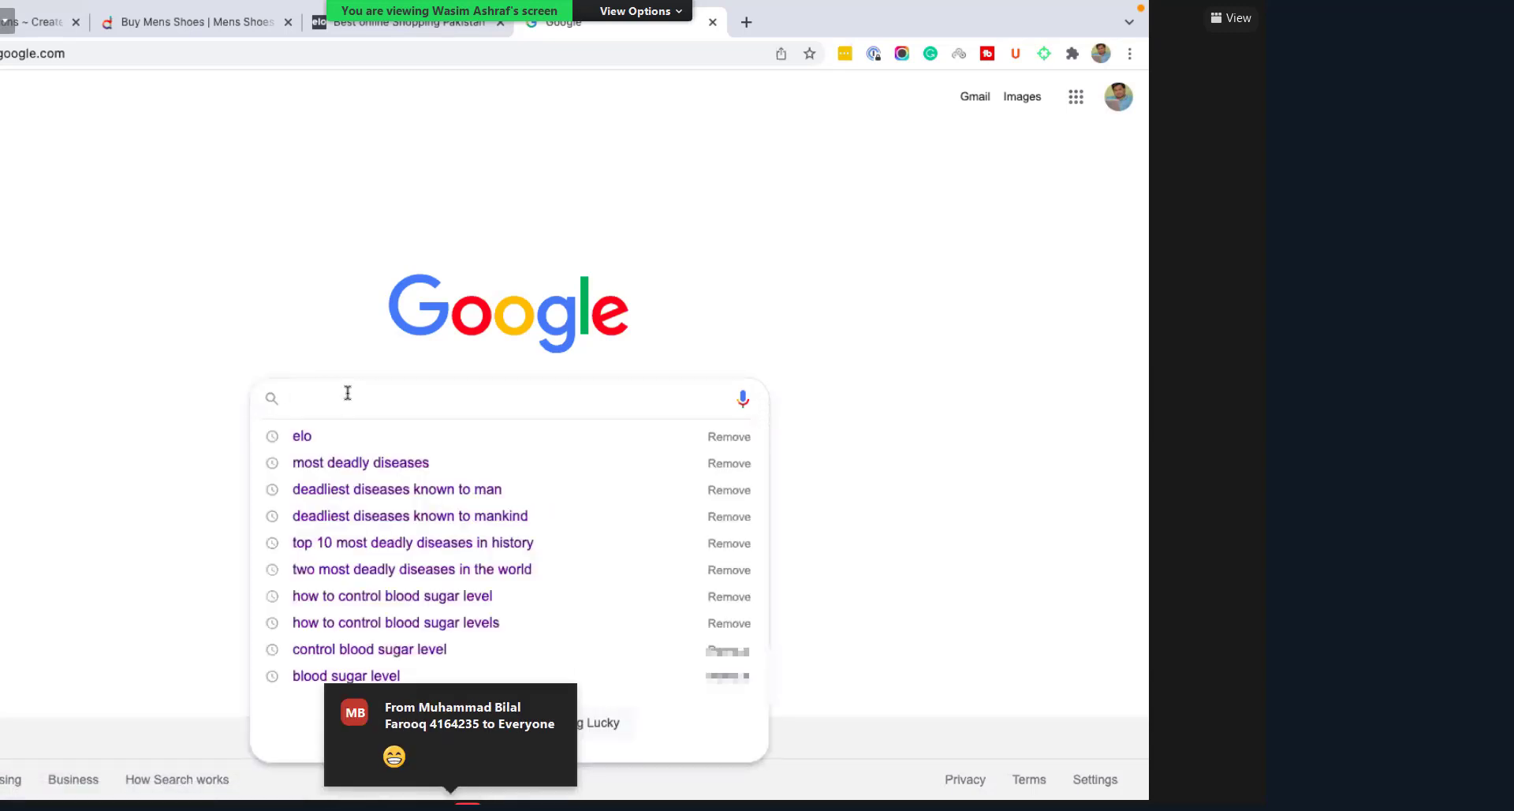
click(311, 347)
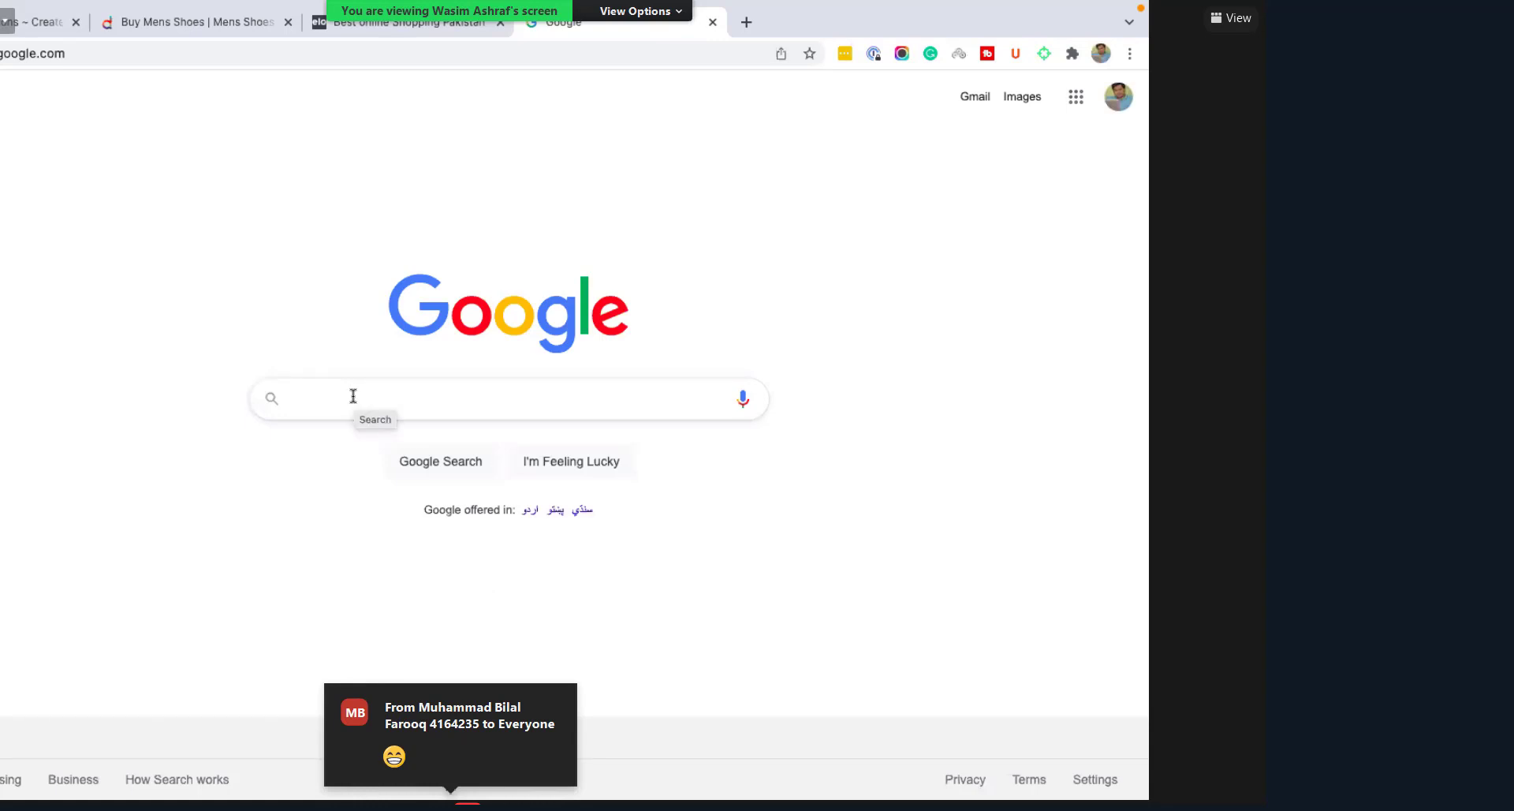
click(352, 396)
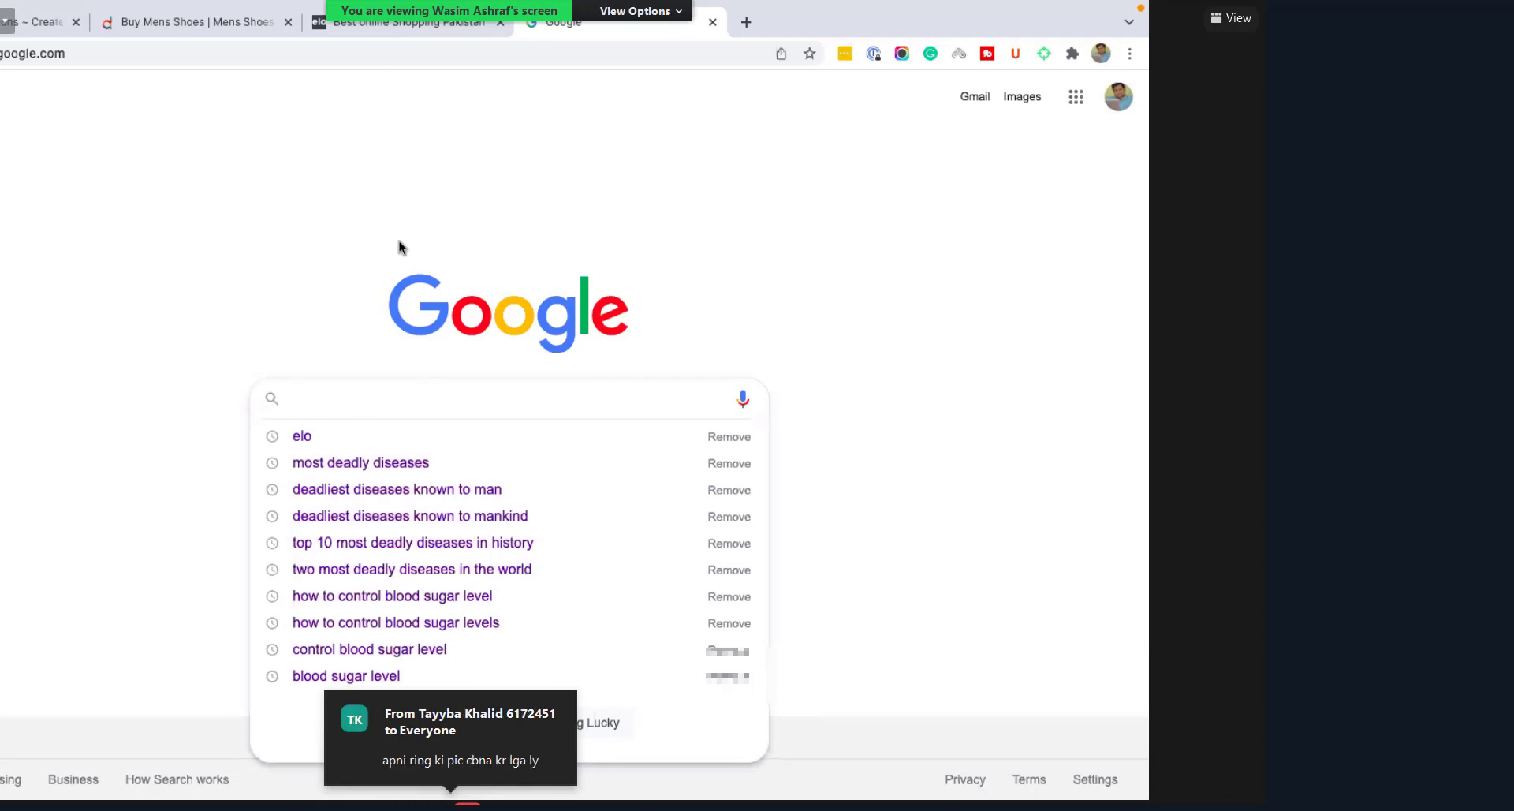
text(rings)
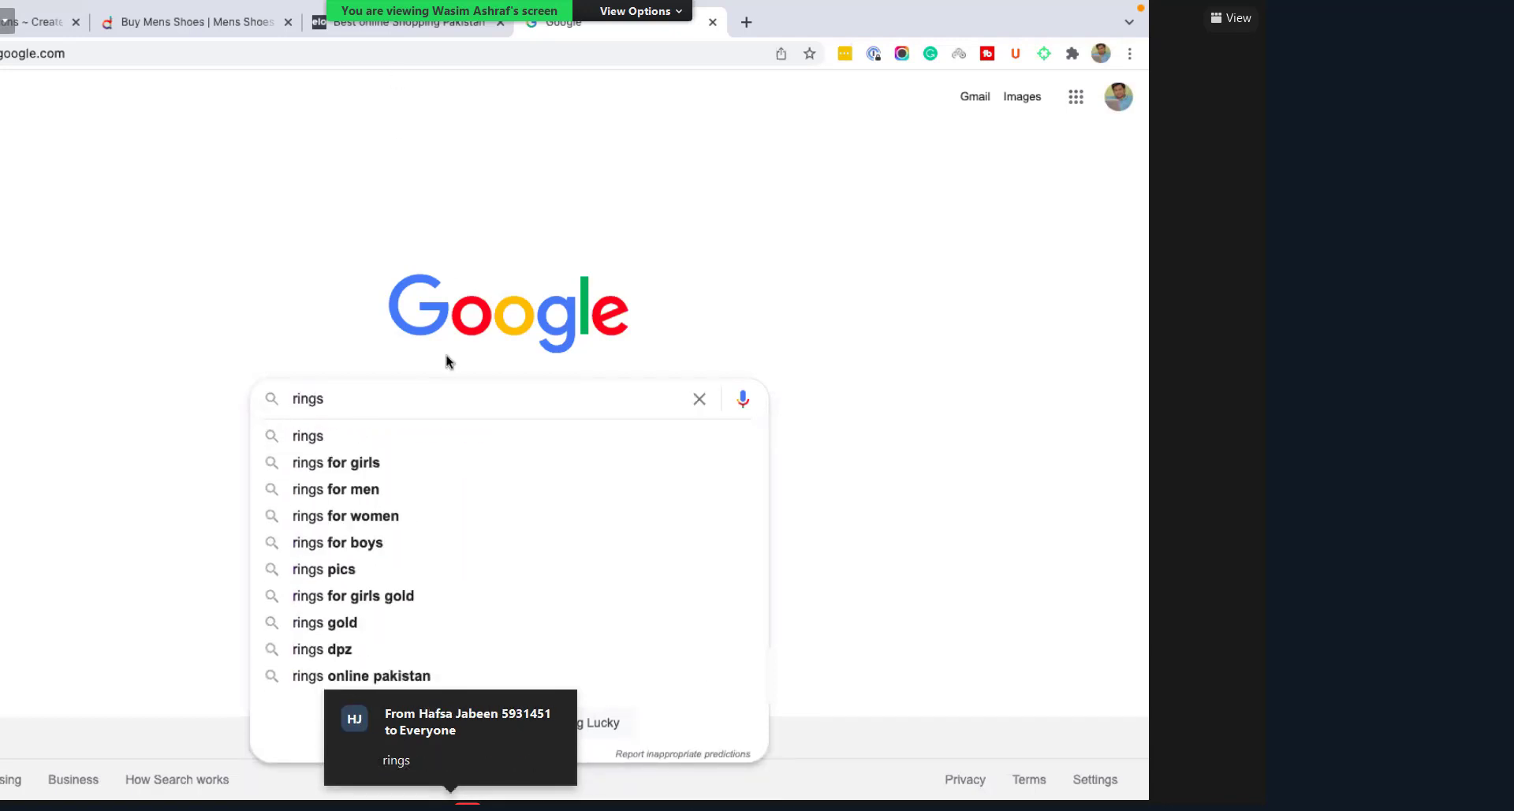
click(339, 437)
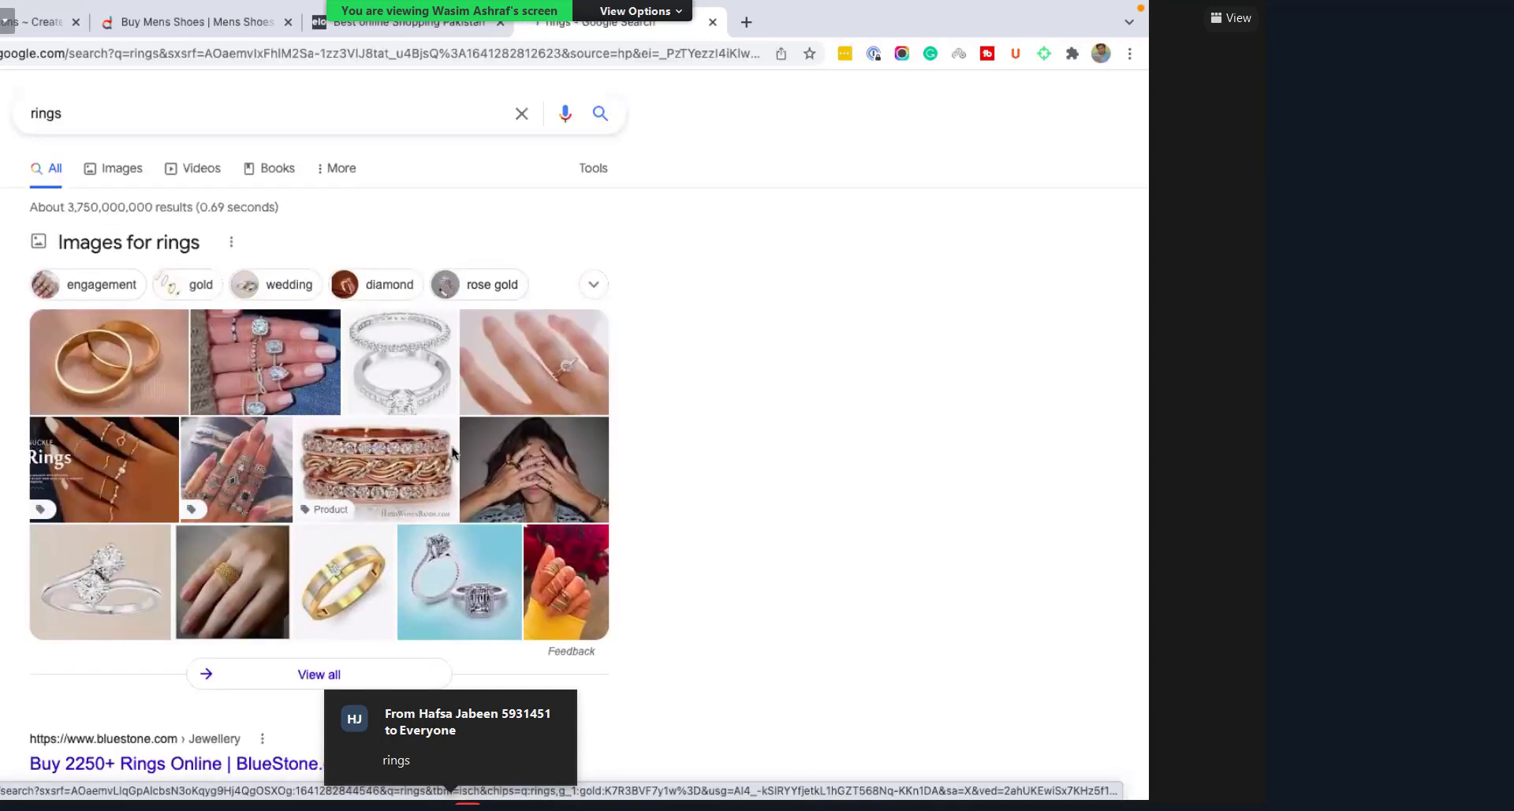
scroll(452, 446, down, 3)
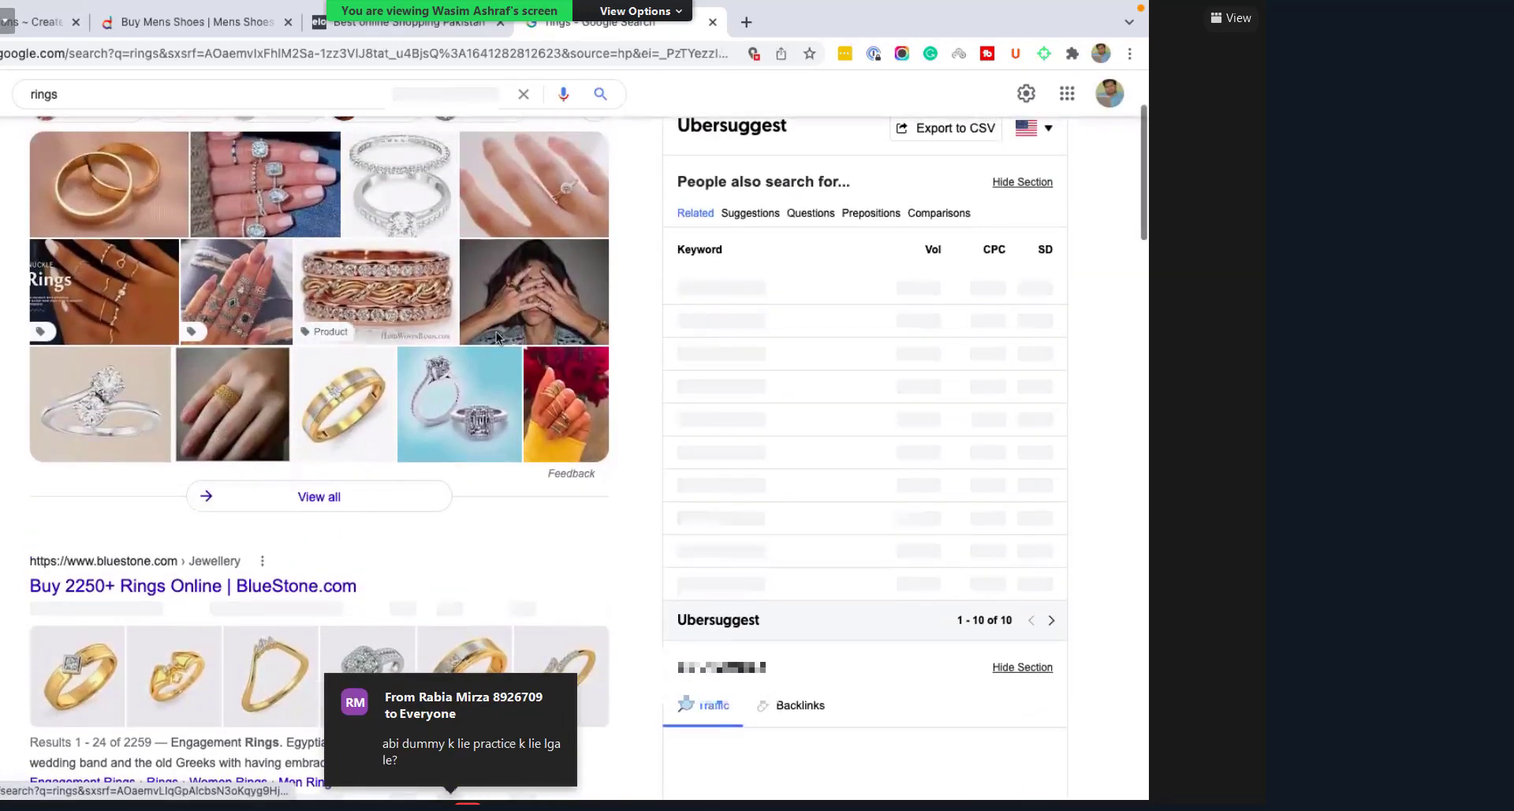
scroll(130, 181, up, 3)
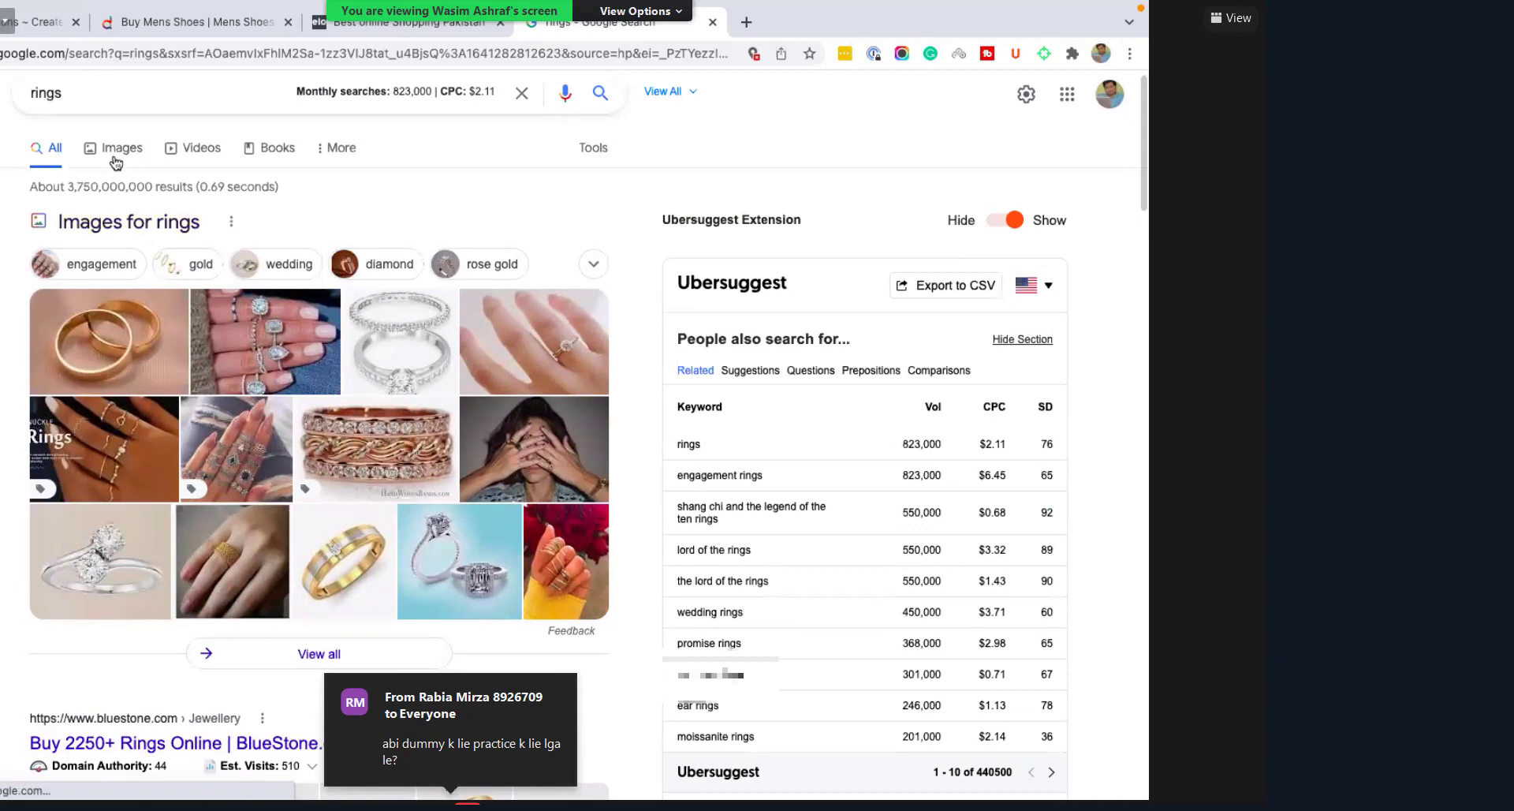
click(120, 150)
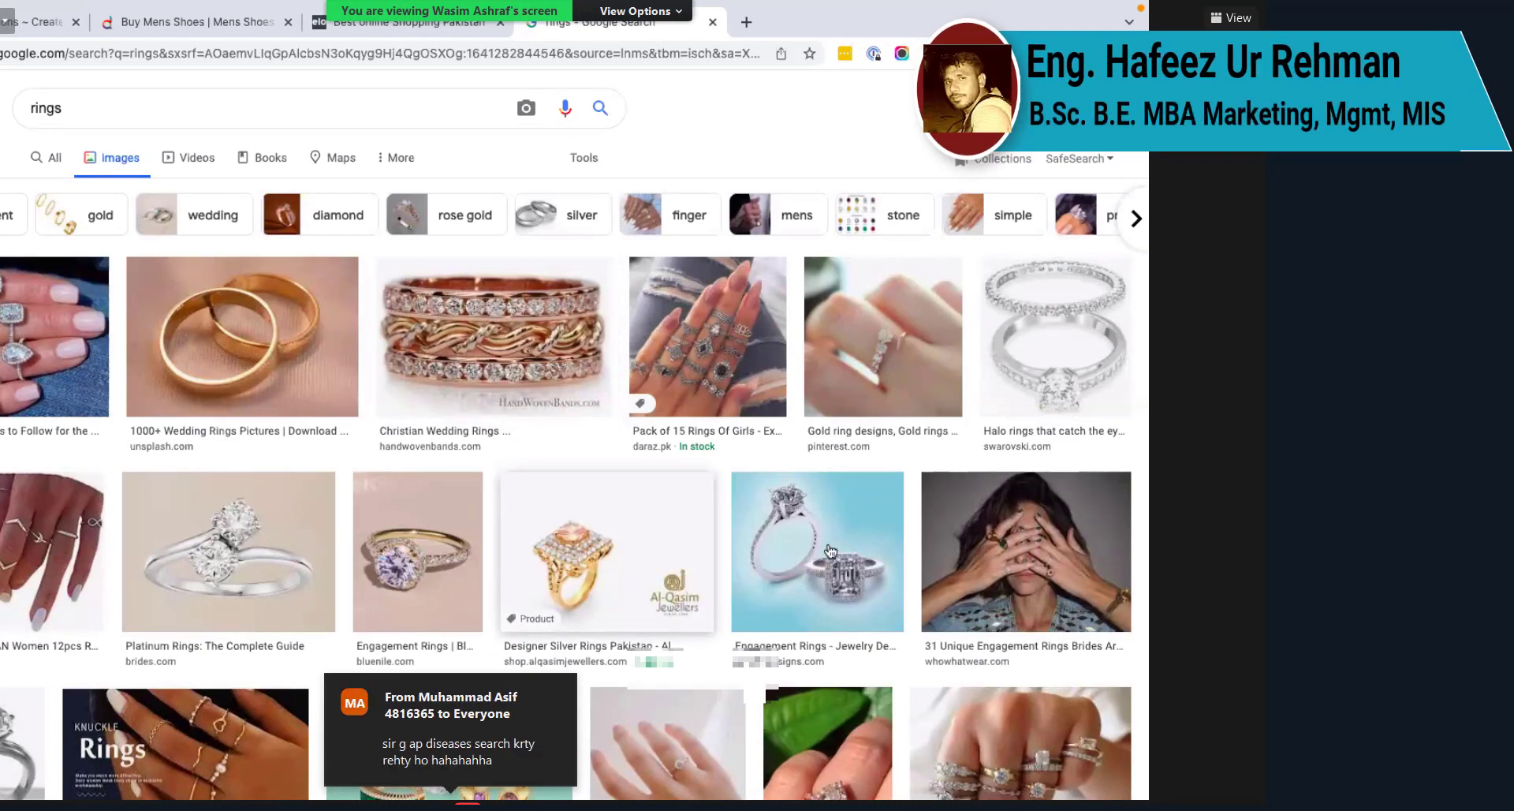
scroll(831, 551, down, 1)
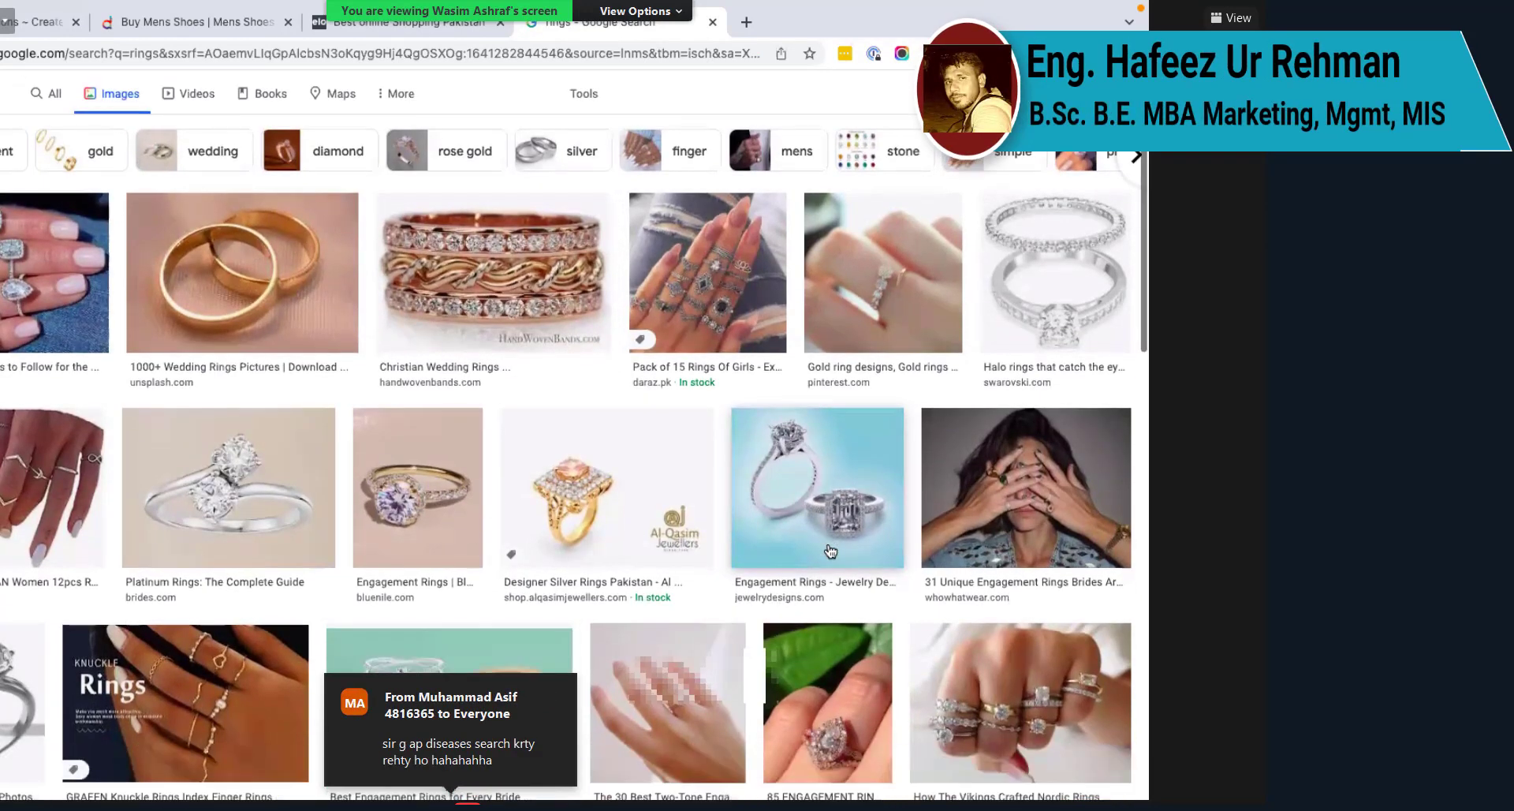
scroll(830, 550, down, 1)
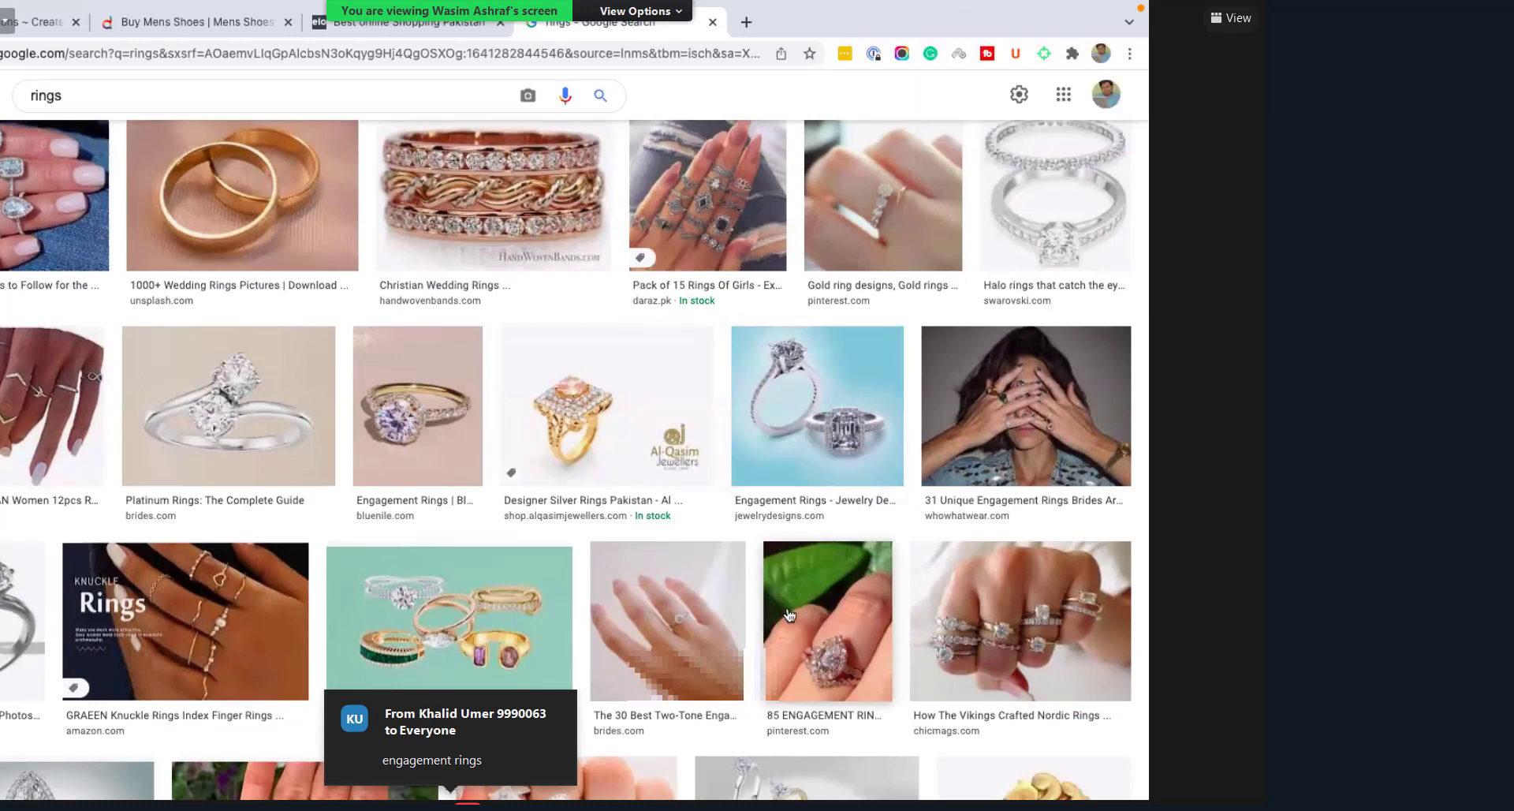
scroll(789, 614, down, 1)
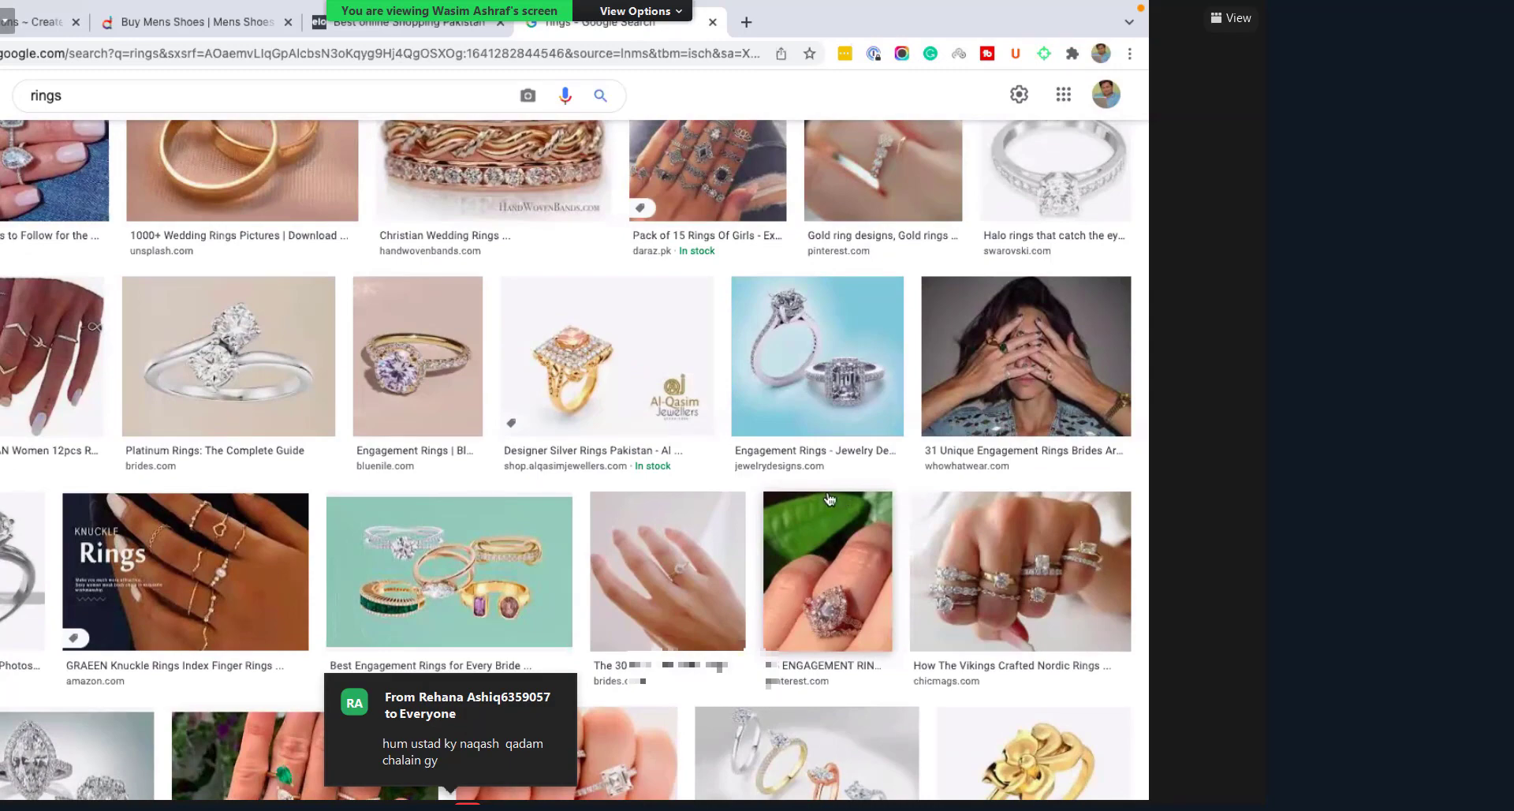
scroll(793, 475, down, 2)
scroll(792, 475, down, 3)
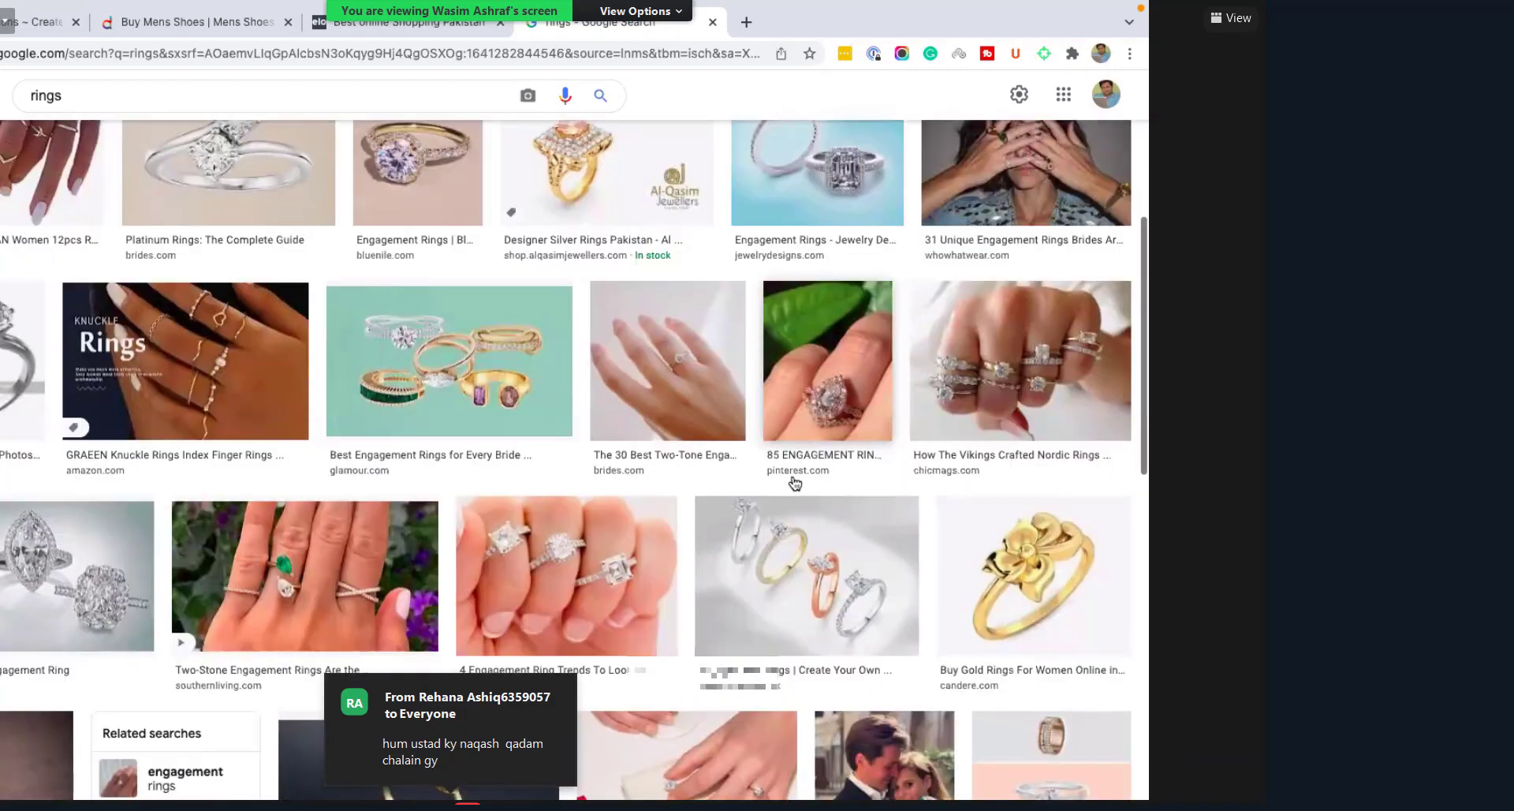
scroll(889, 430, down, 3)
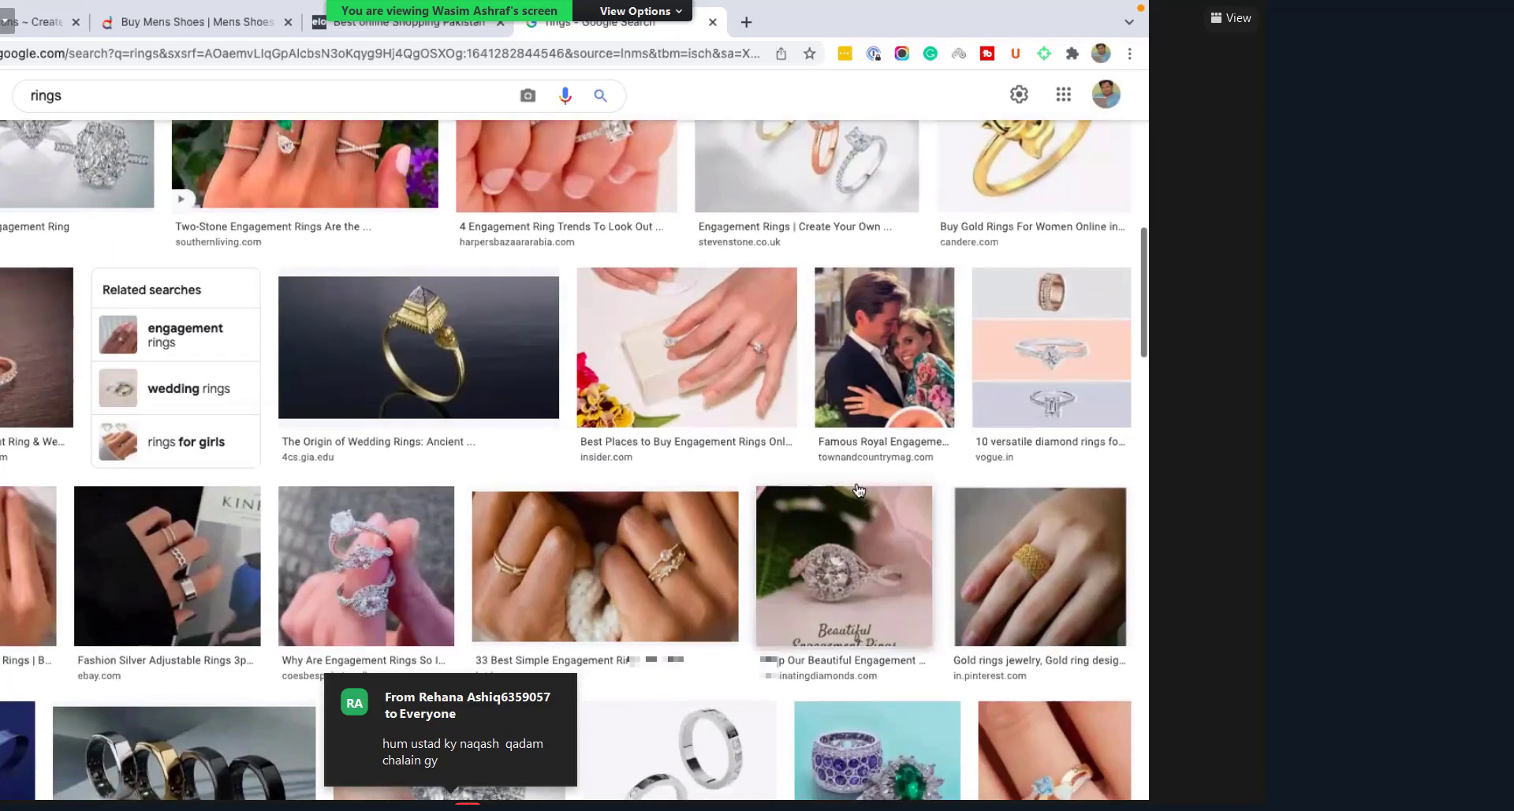
scroll(859, 490, up, 1)
scroll(858, 489, up, 2)
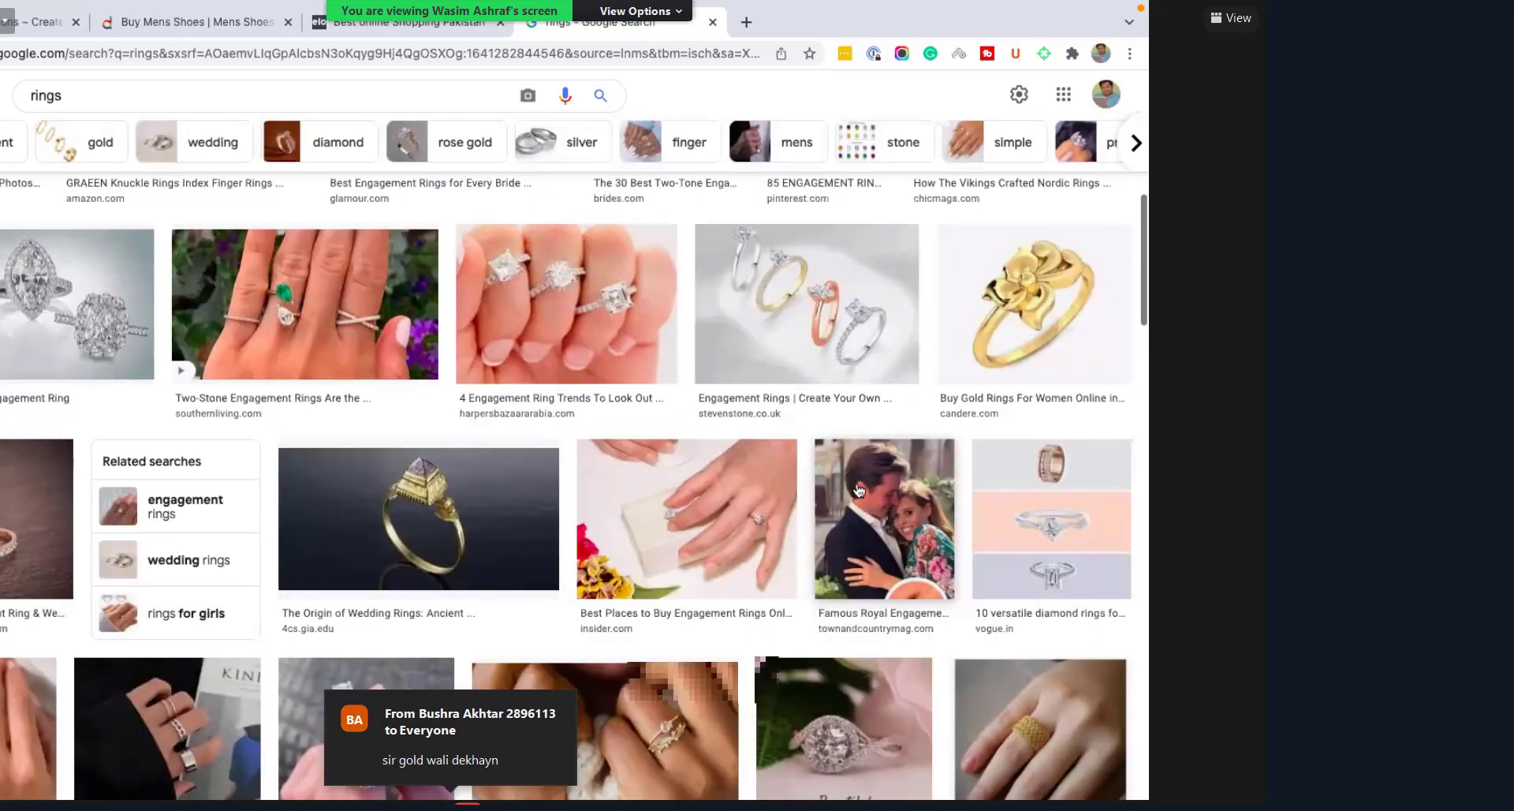
scroll(859, 490, down, 3)
scroll(859, 490, down, 2)
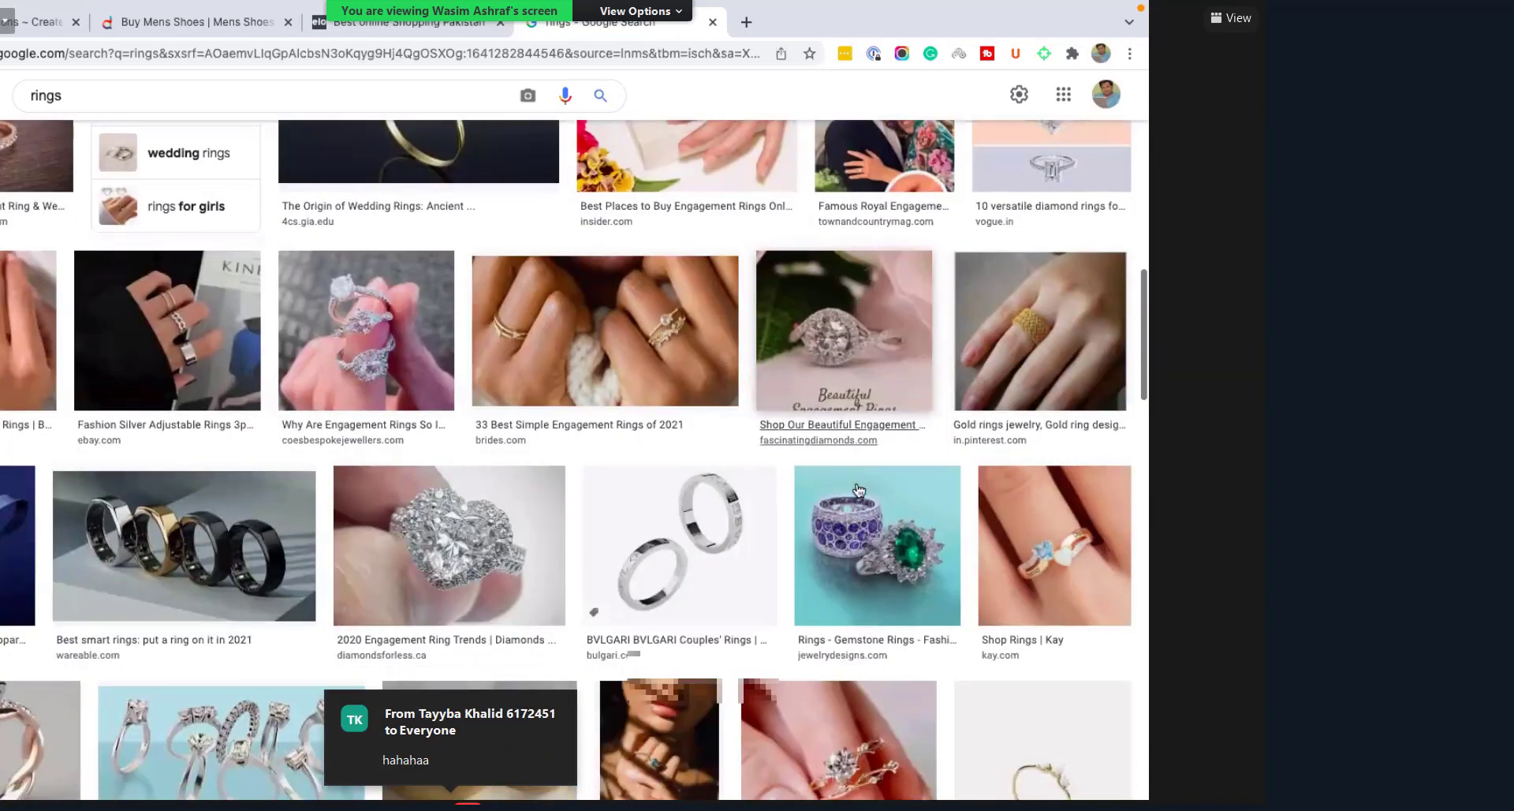
scroll(859, 490, down, 4)
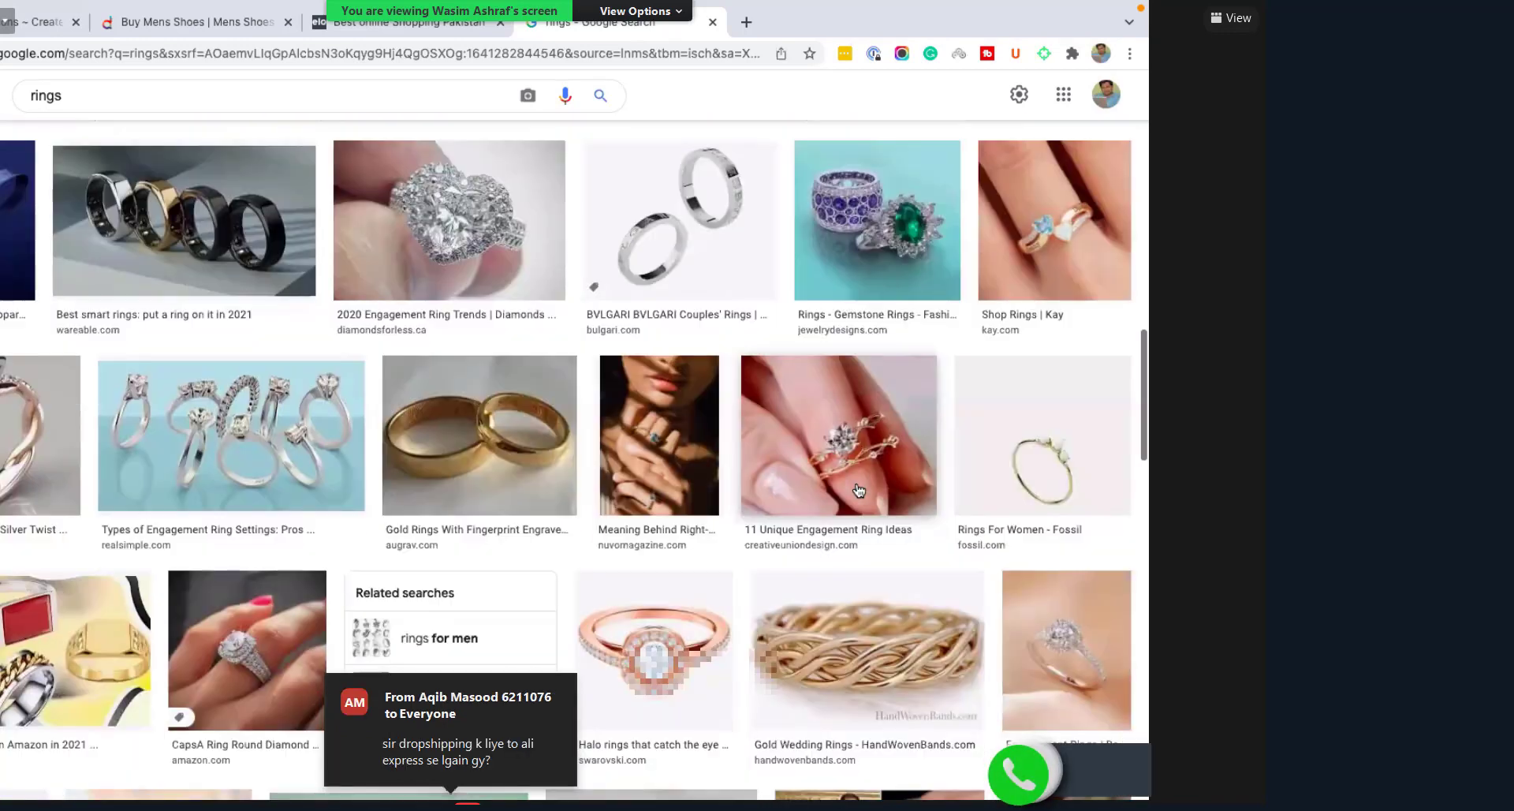
scroll(859, 489, down, 2)
scroll(859, 490, up, 2)
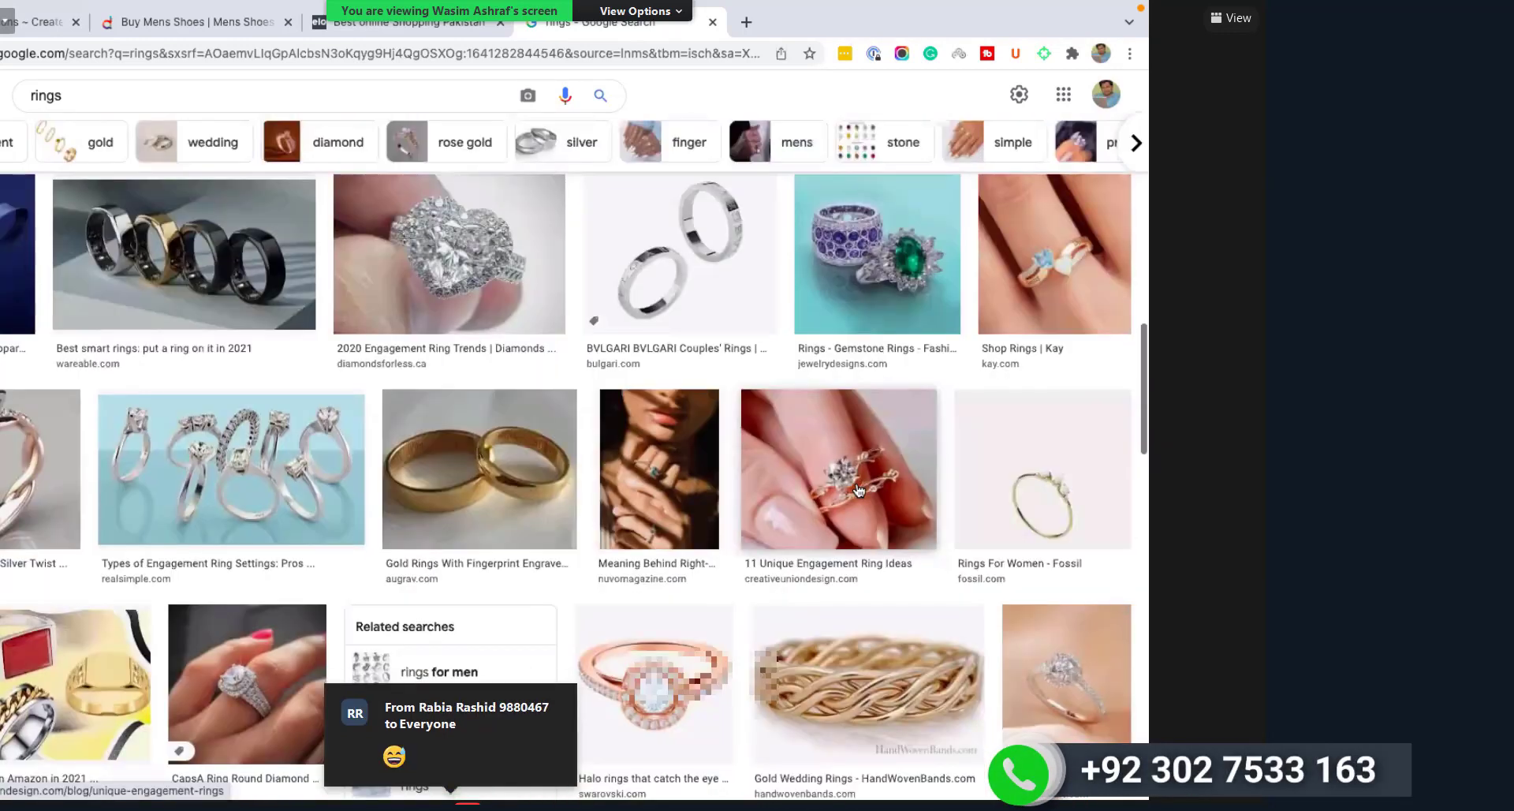
scroll(859, 489, down, 1)
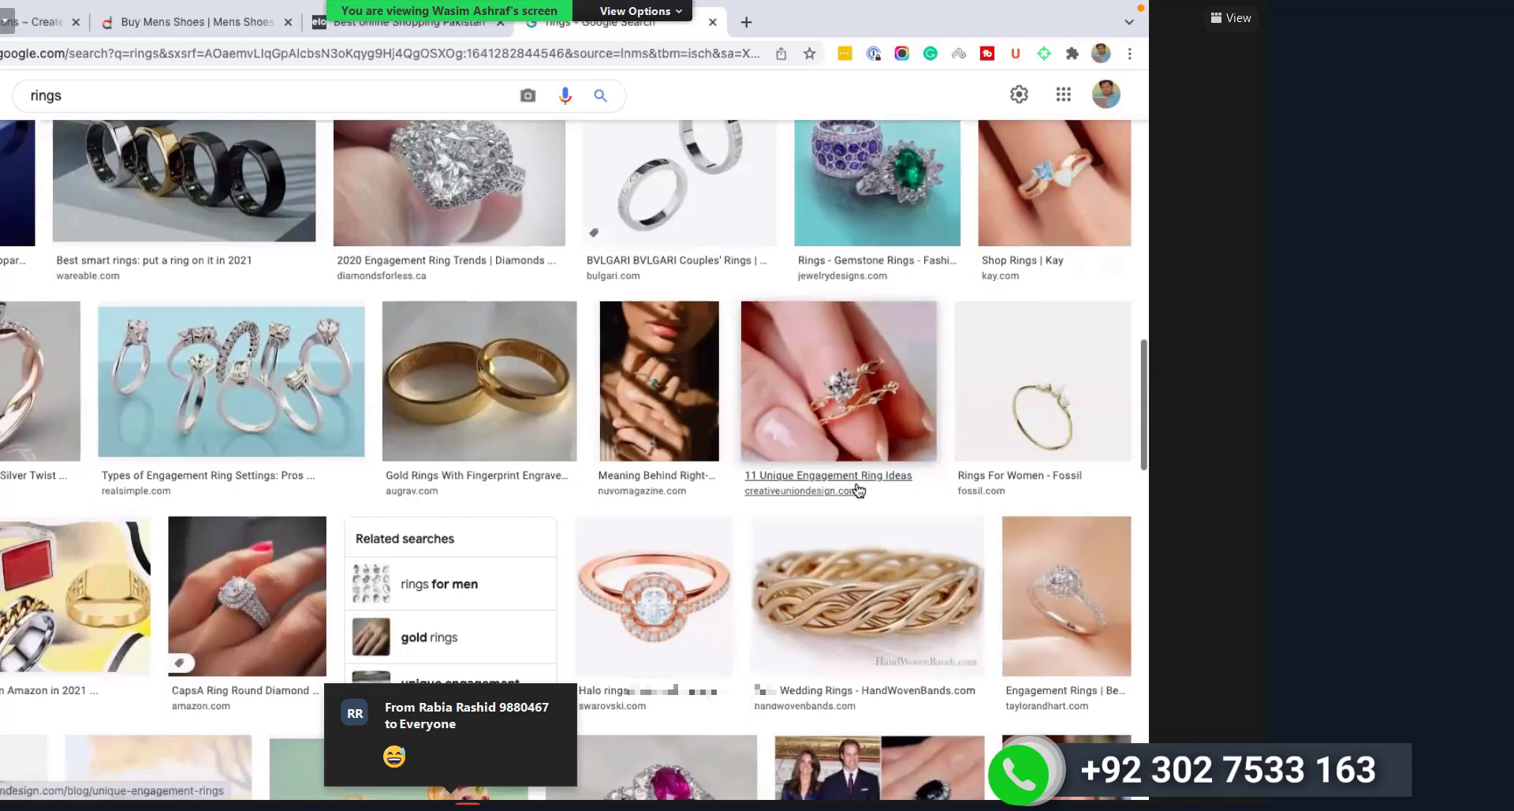
scroll(859, 490, down, 3)
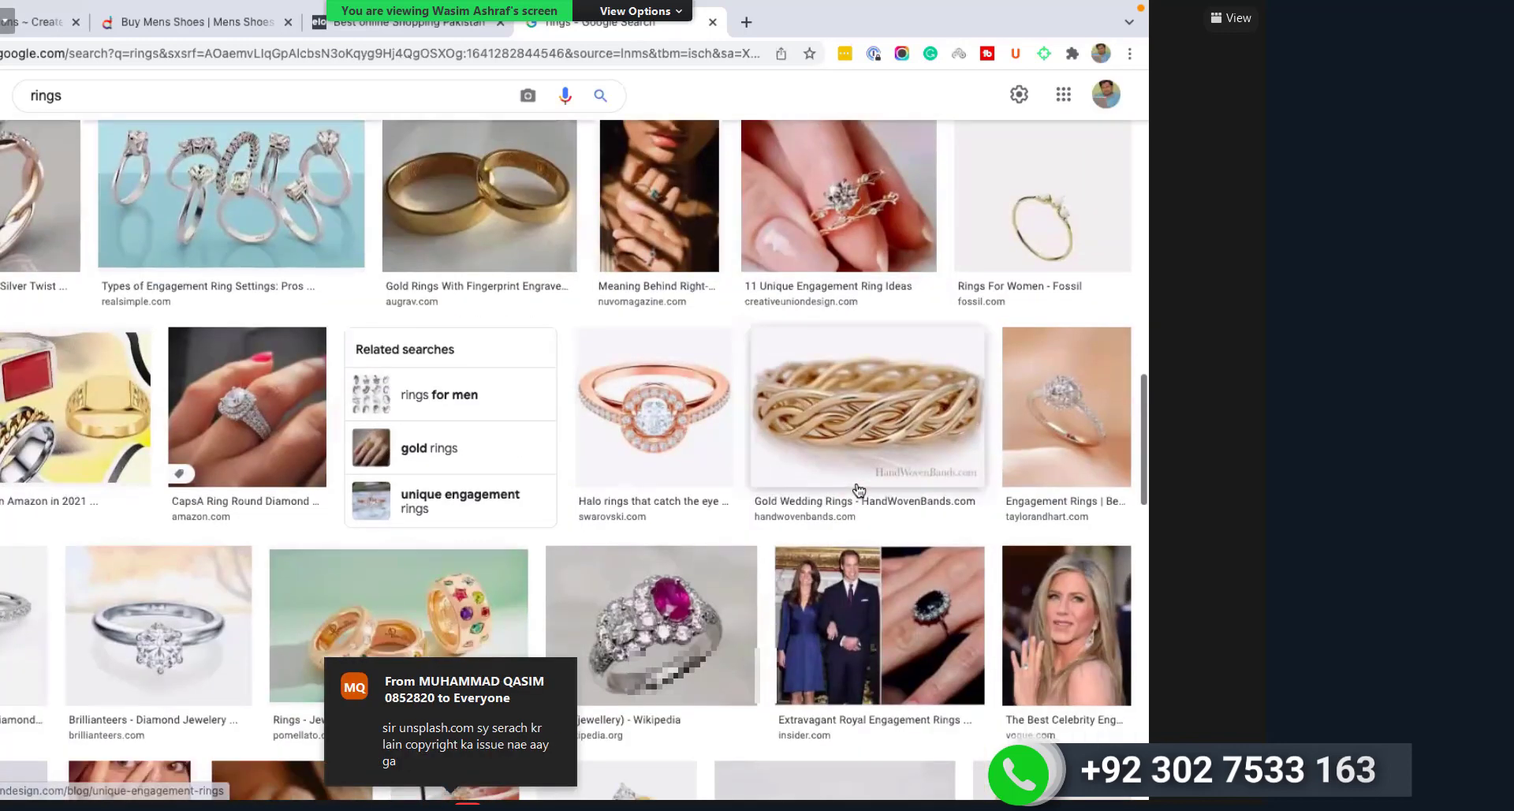
scroll(1013, 482, up, 5)
scroll(1014, 481, up, 5)
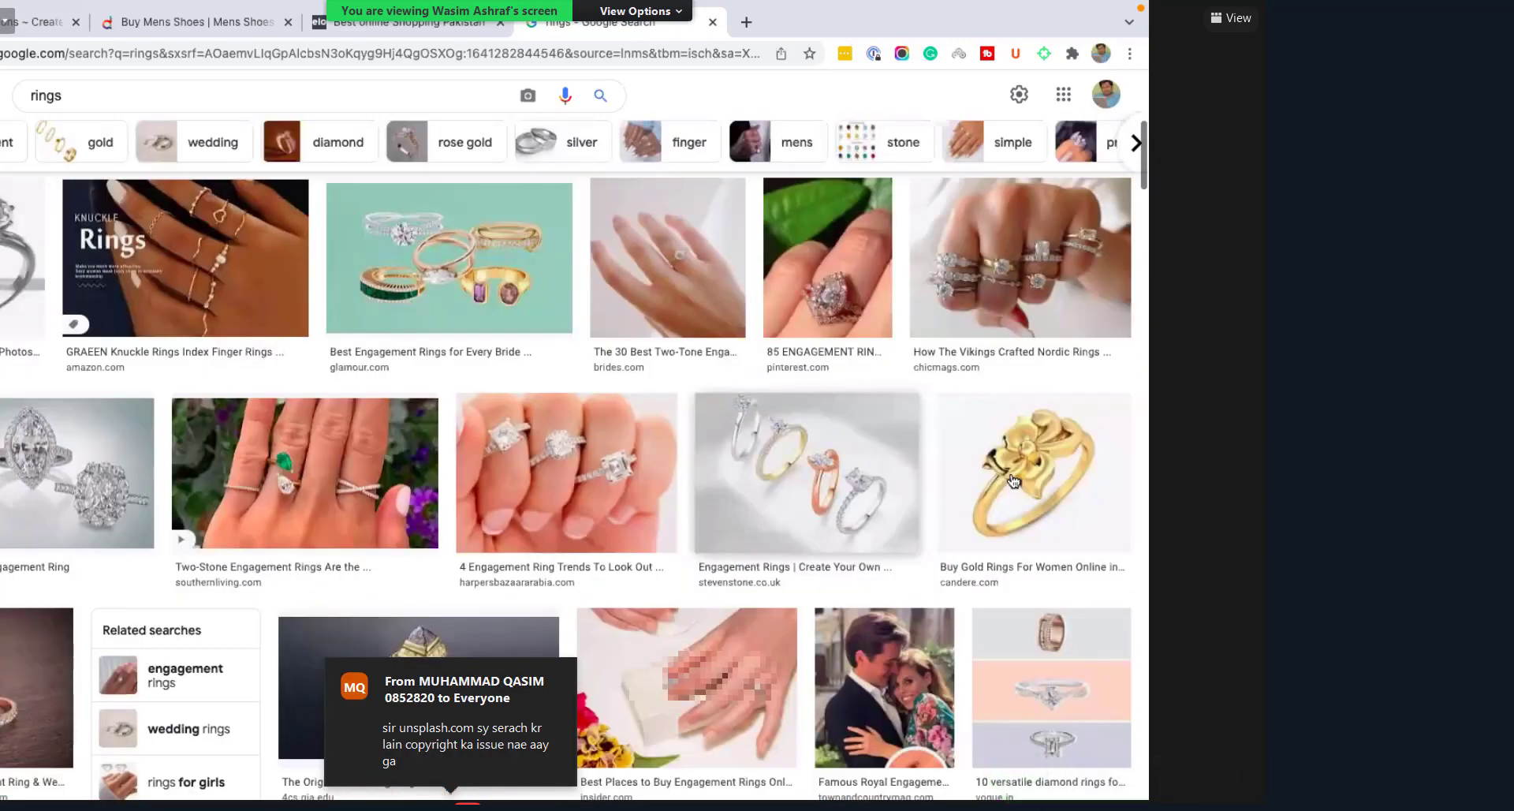
scroll(1014, 481, down, 1)
scroll(1013, 473, up, 1)
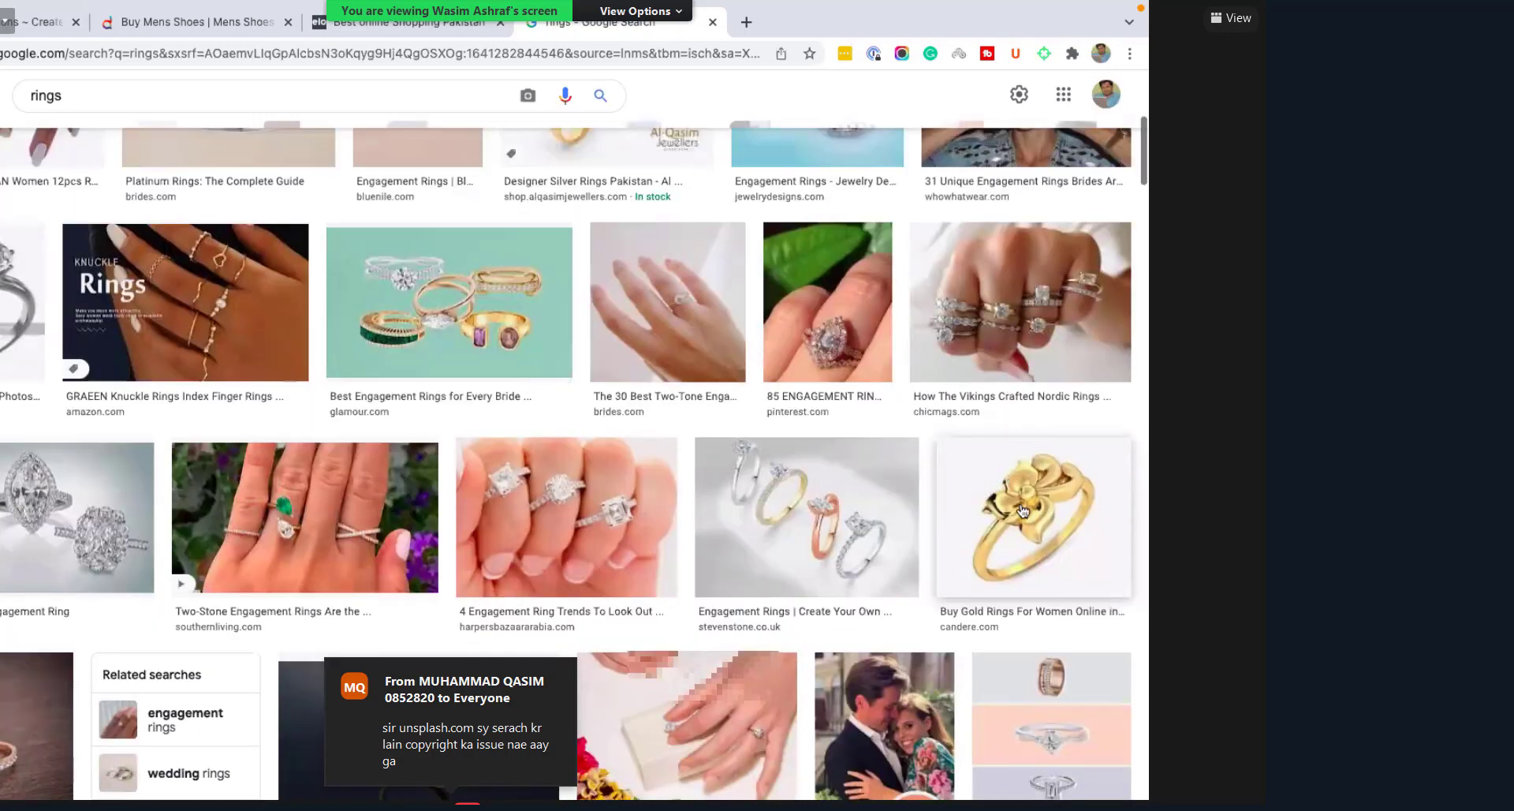
scroll(1033, 464, down, 1)
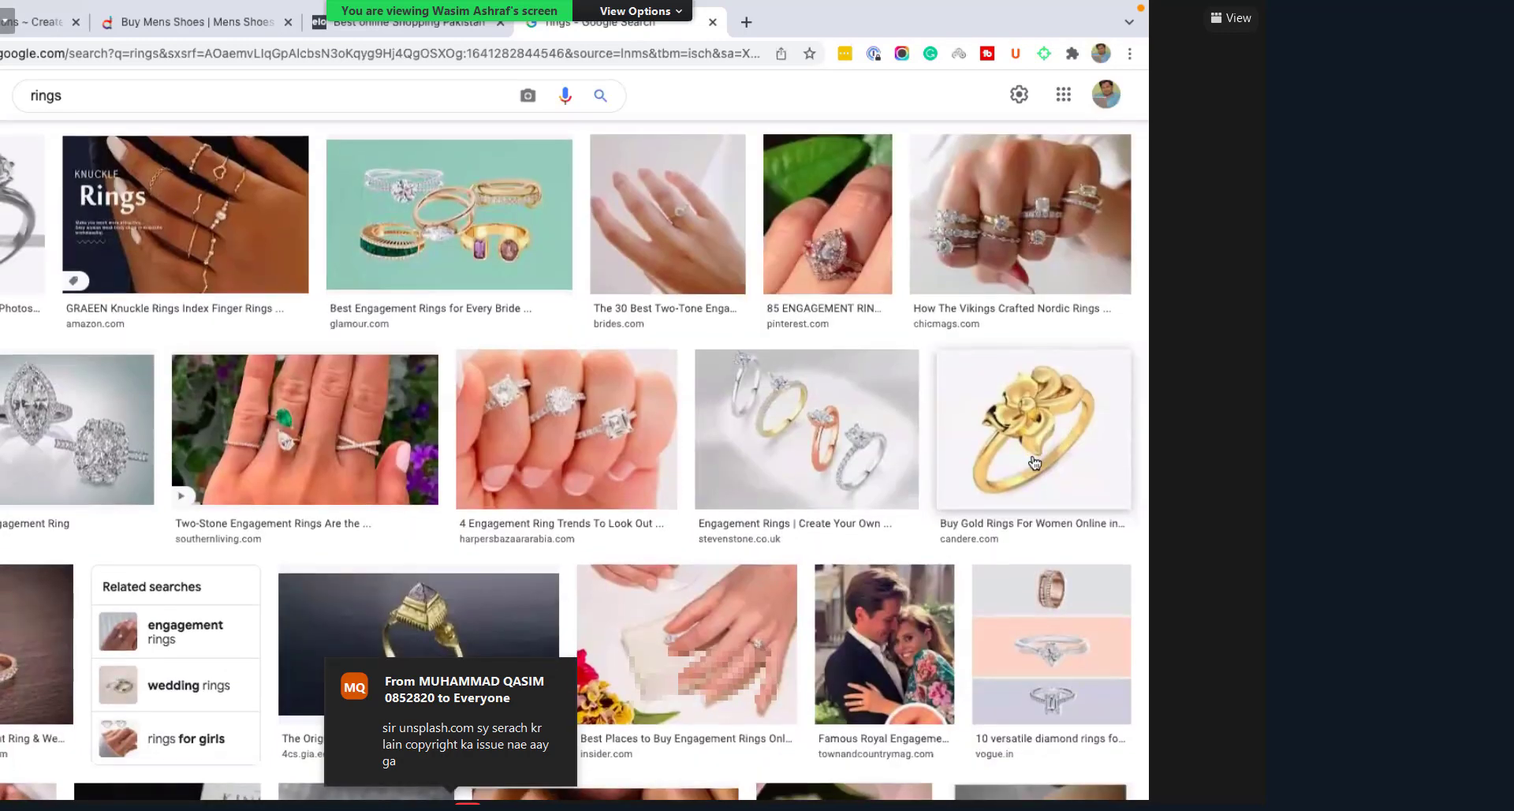
scroll(1035, 463, down, 3)
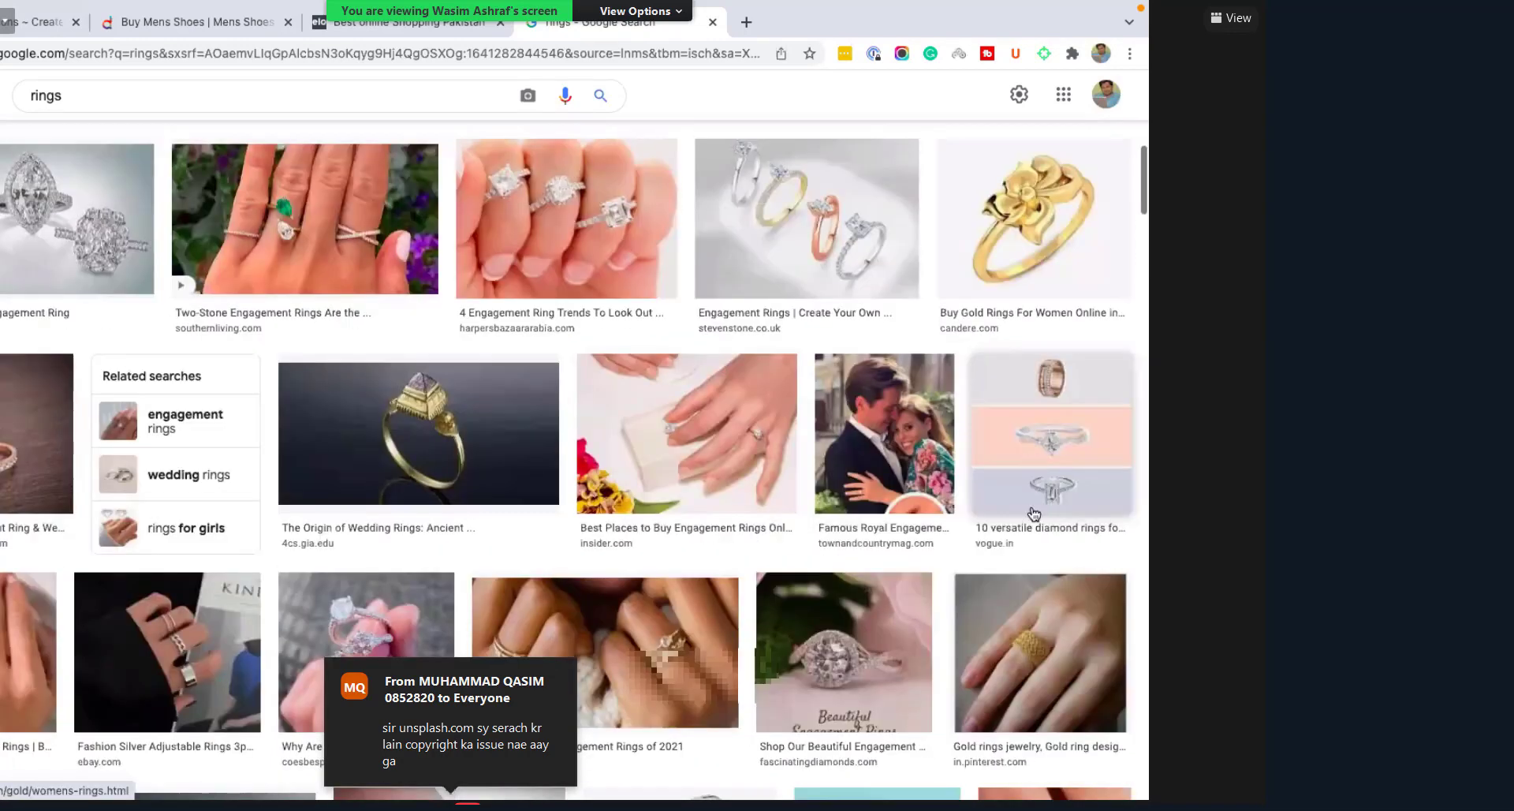
scroll(1035, 515, down, 4)
scroll(1017, 524, down, 2)
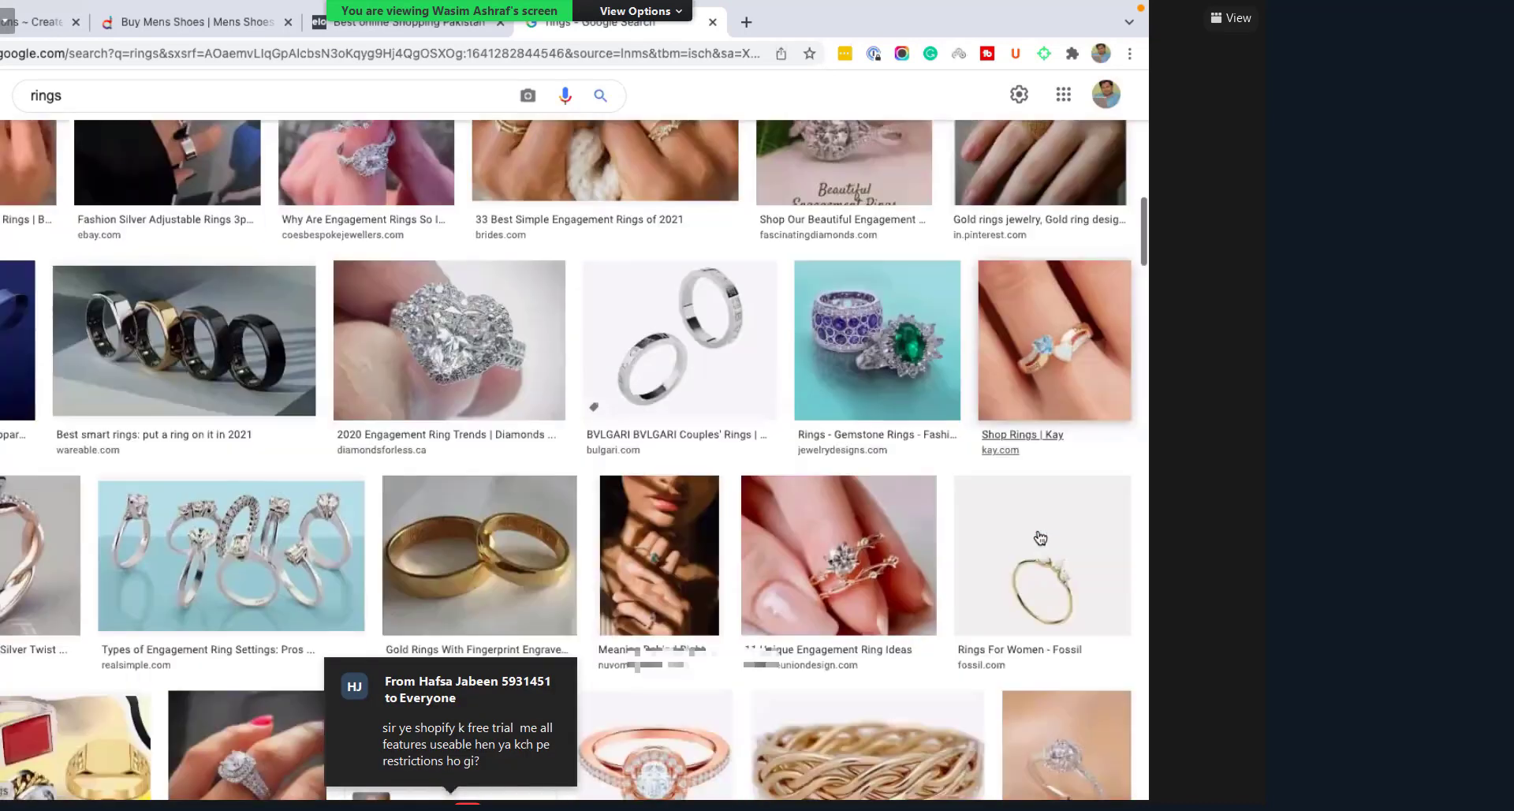
scroll(660, 414, down, 2)
scroll(659, 415, down, 2)
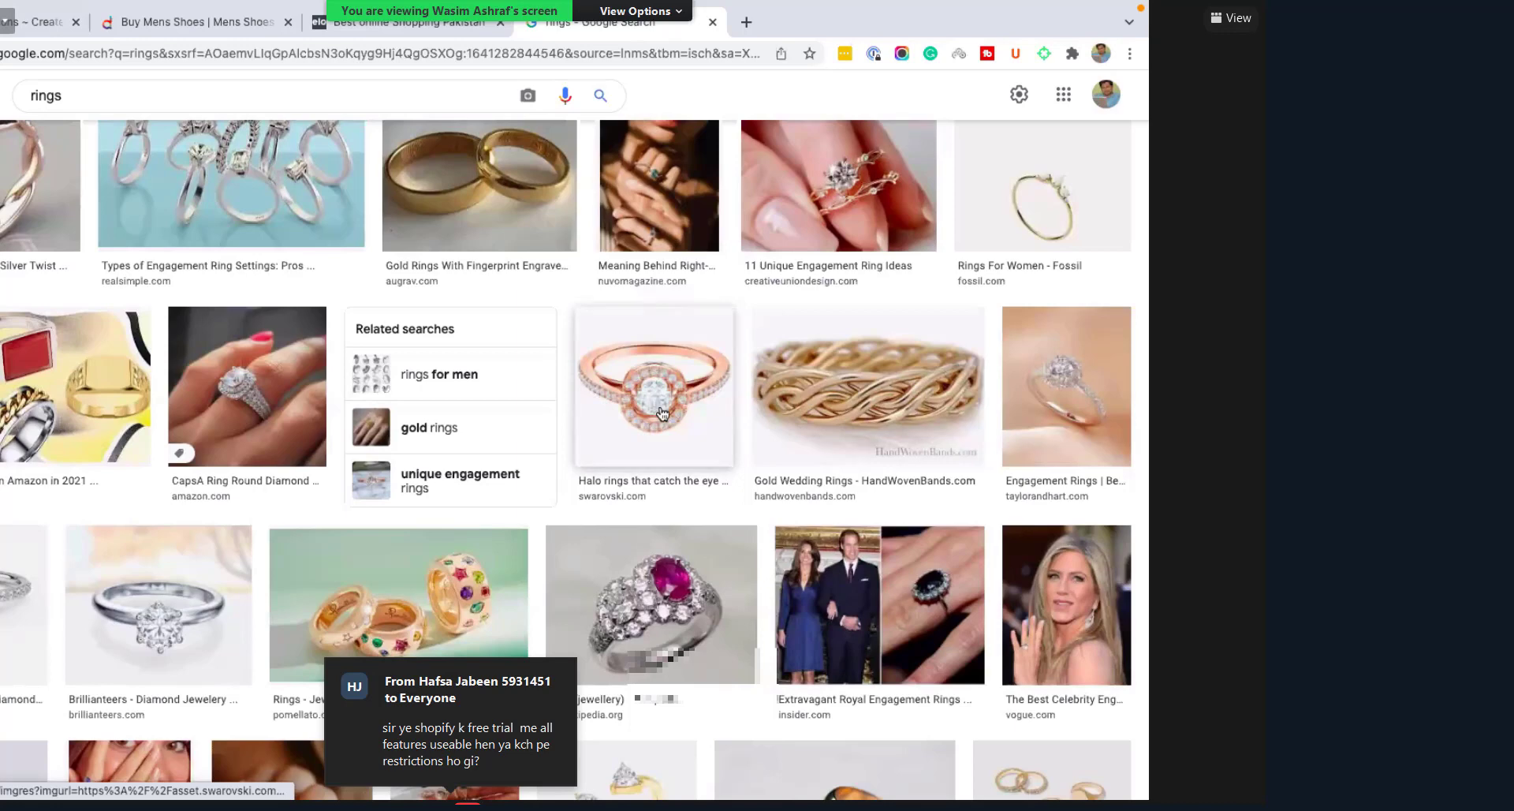
Step: Save the rose-gold halo ring image to Downloads under the name 'Rings'
click(661, 413)
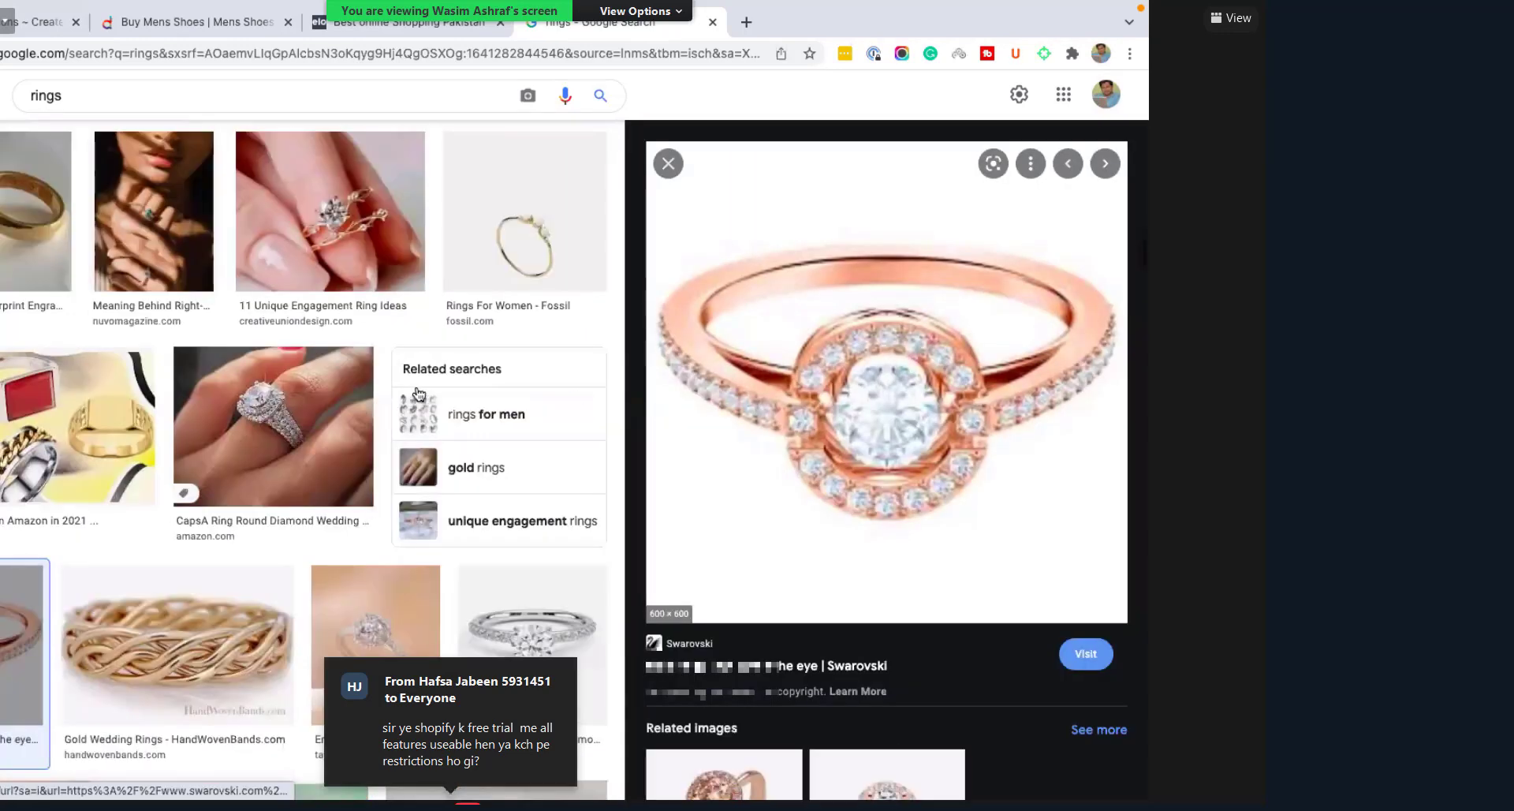
right_click(883, 395)
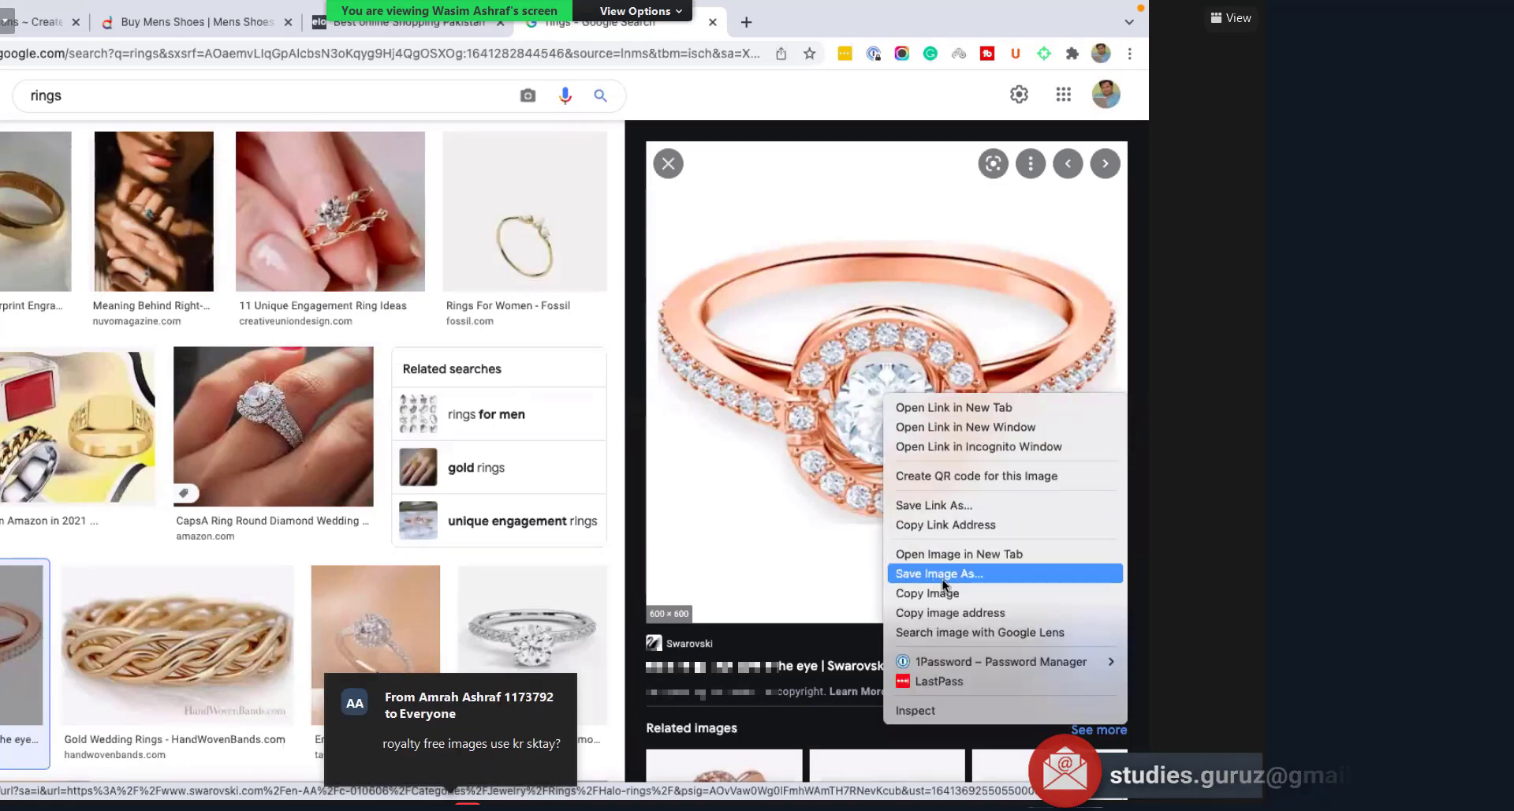
key(Escape)
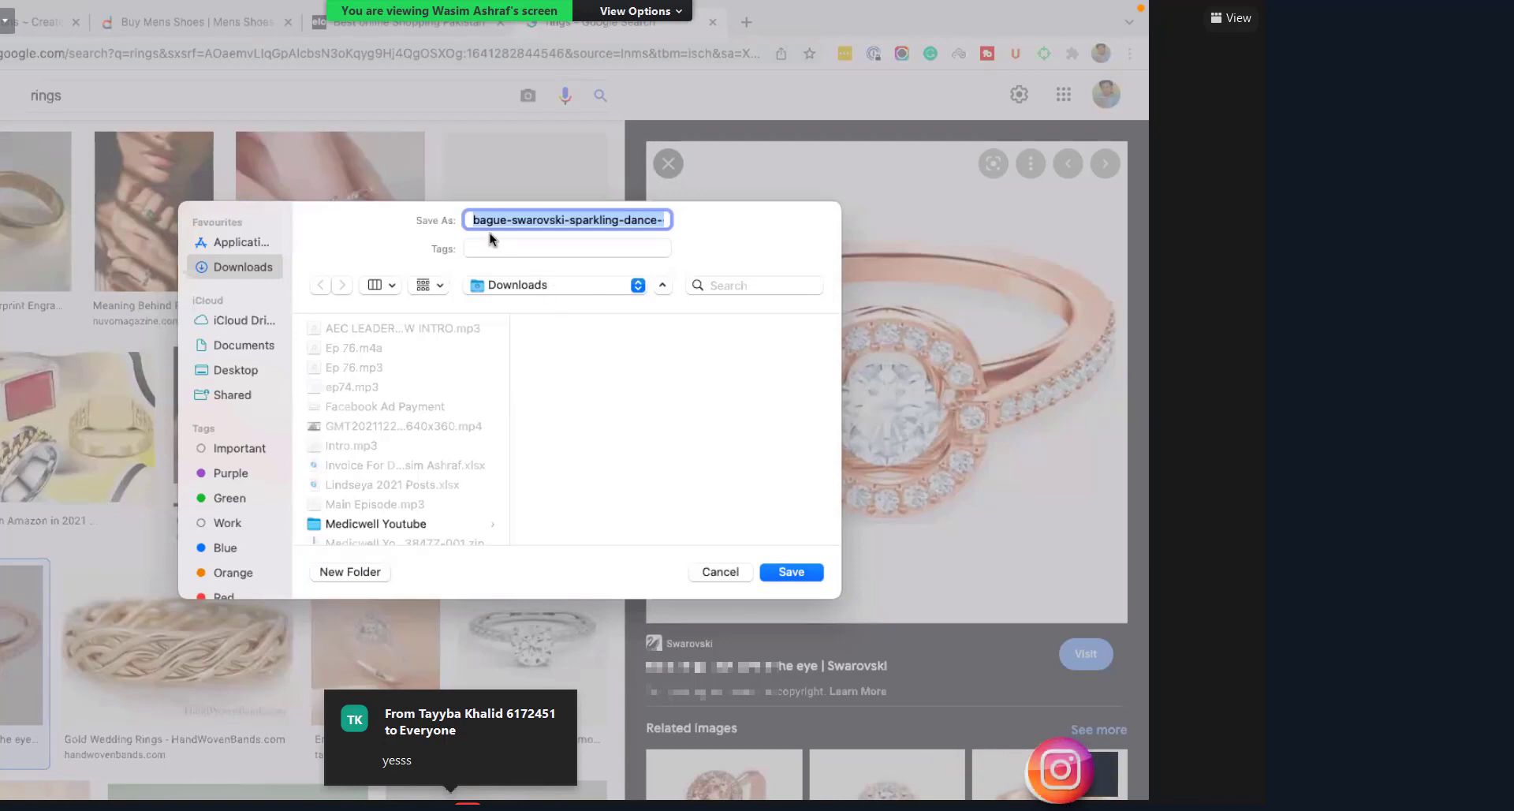
text(abc)
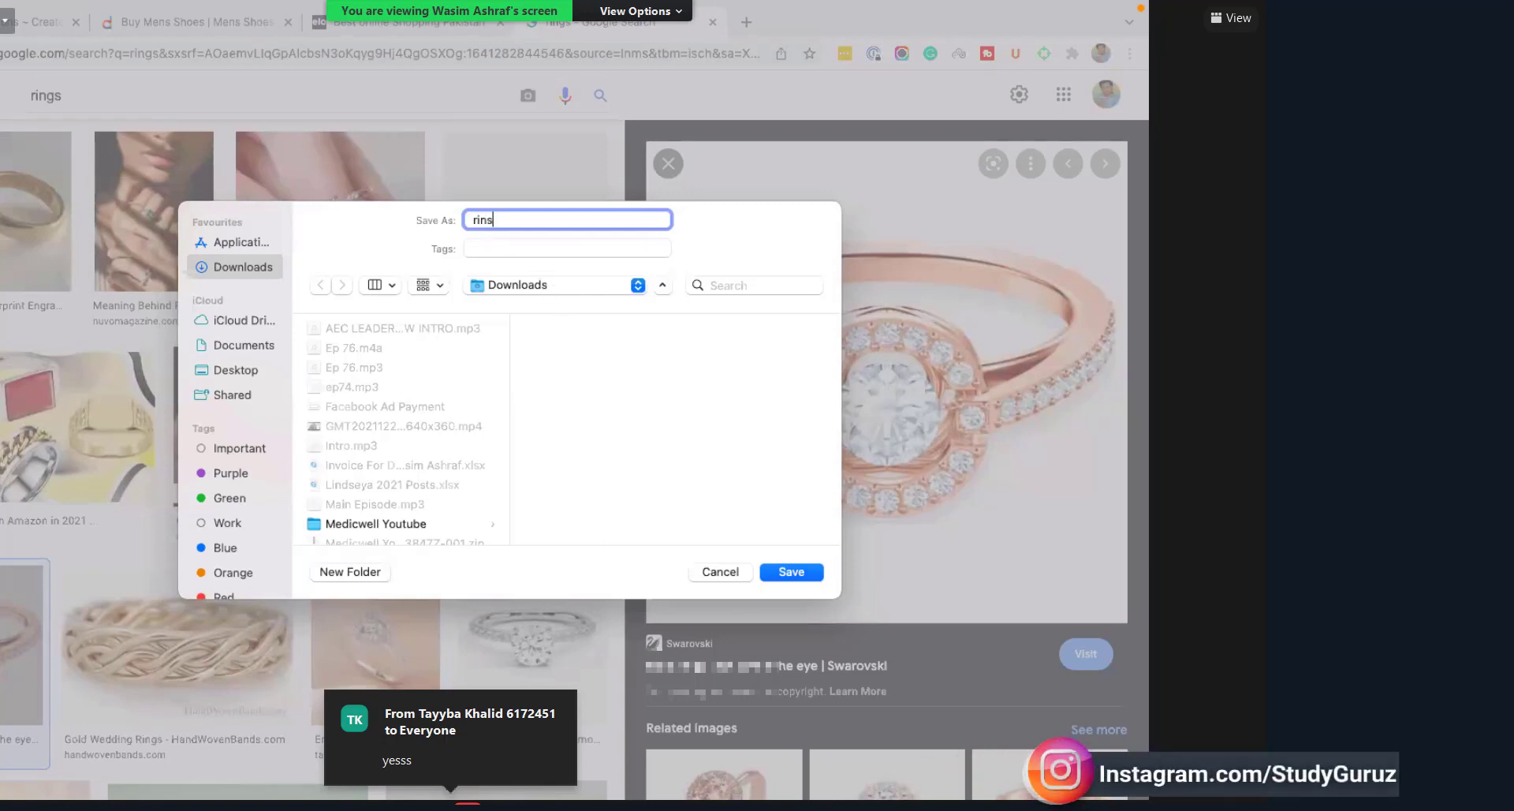
key(BackSpace)
key(BackSpace)
key(BackSpace)
text(Rings)
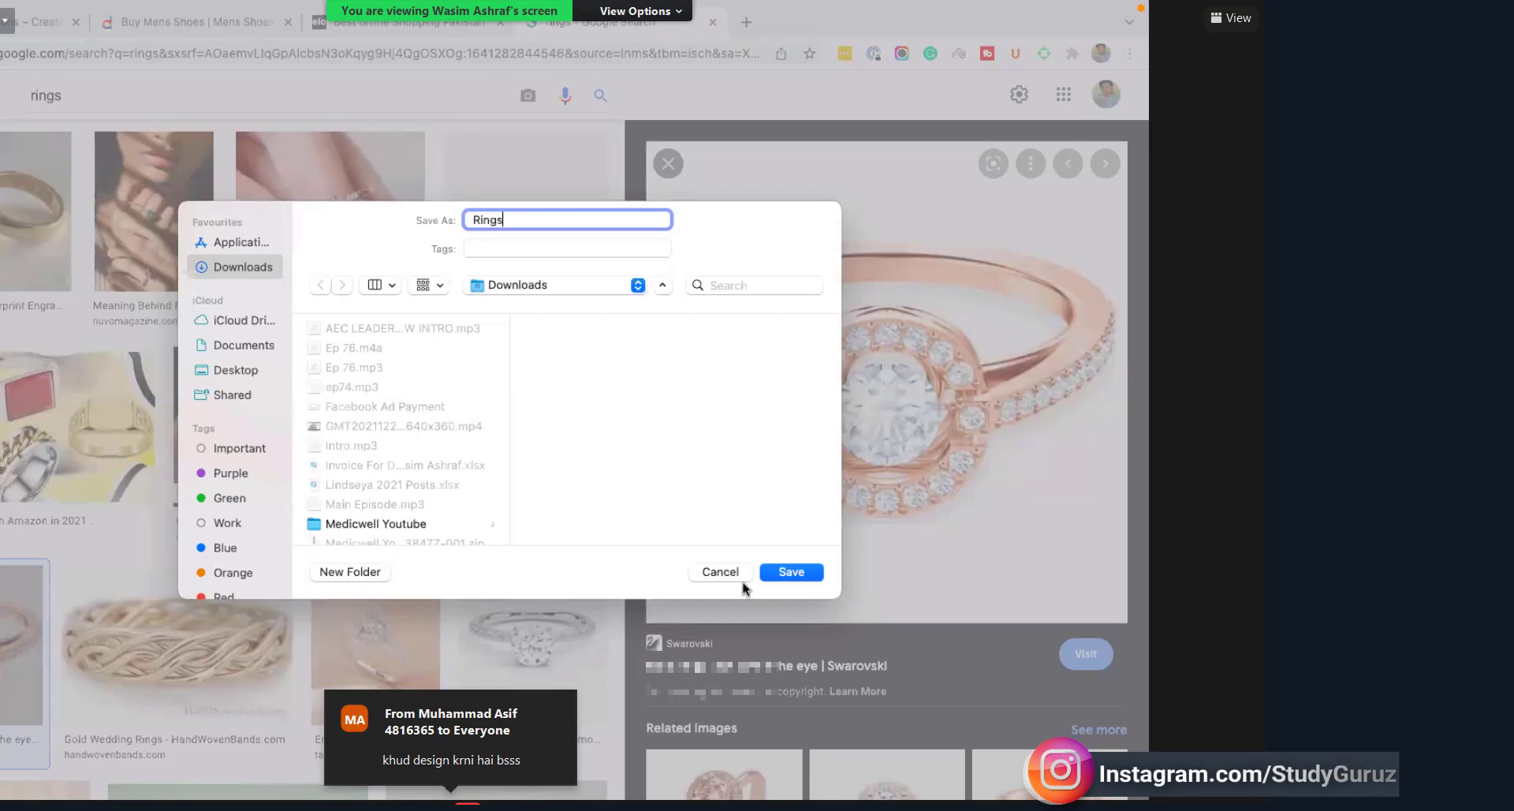
click(783, 572)
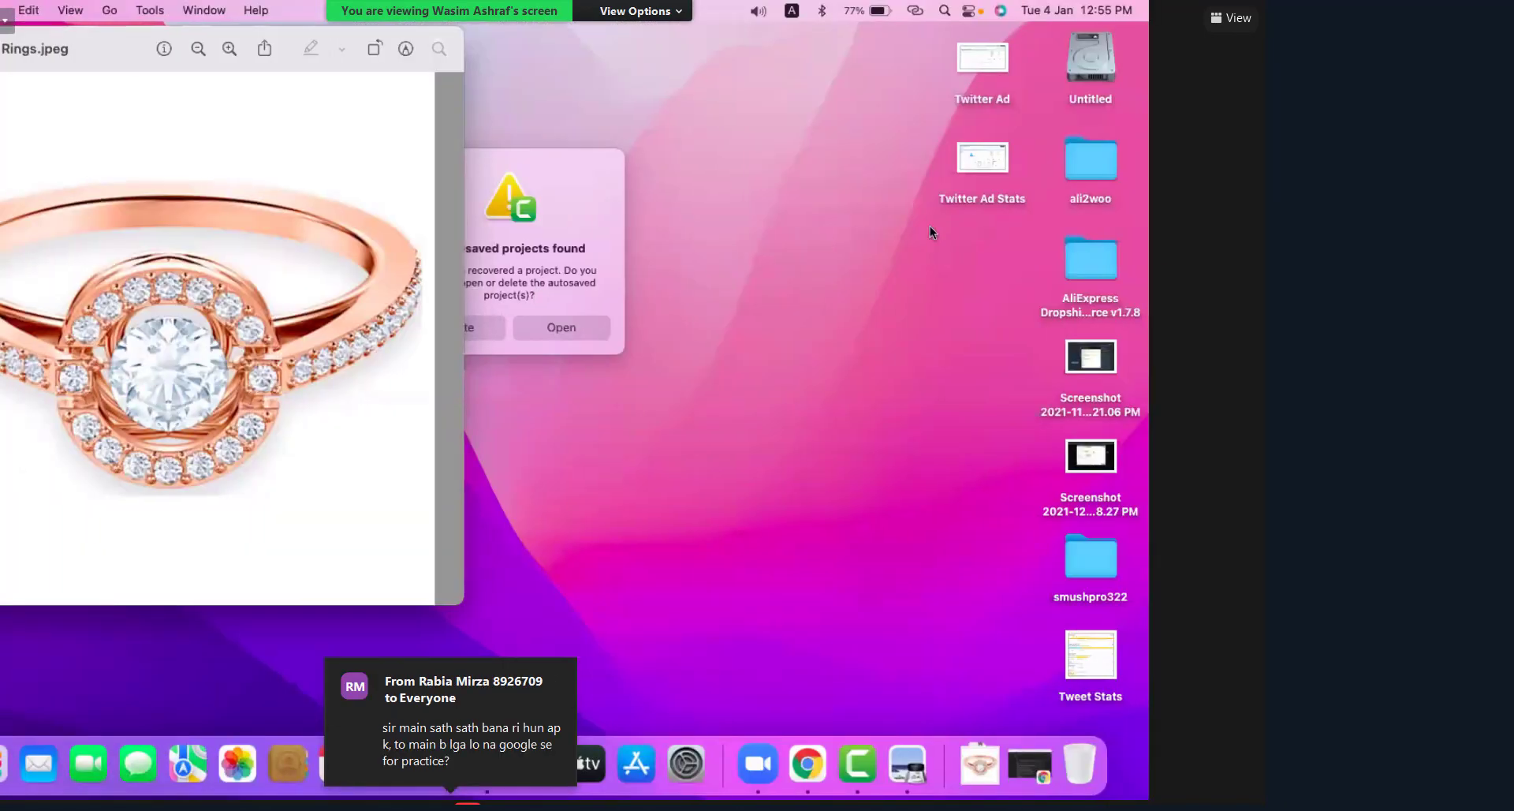
click(328, 369)
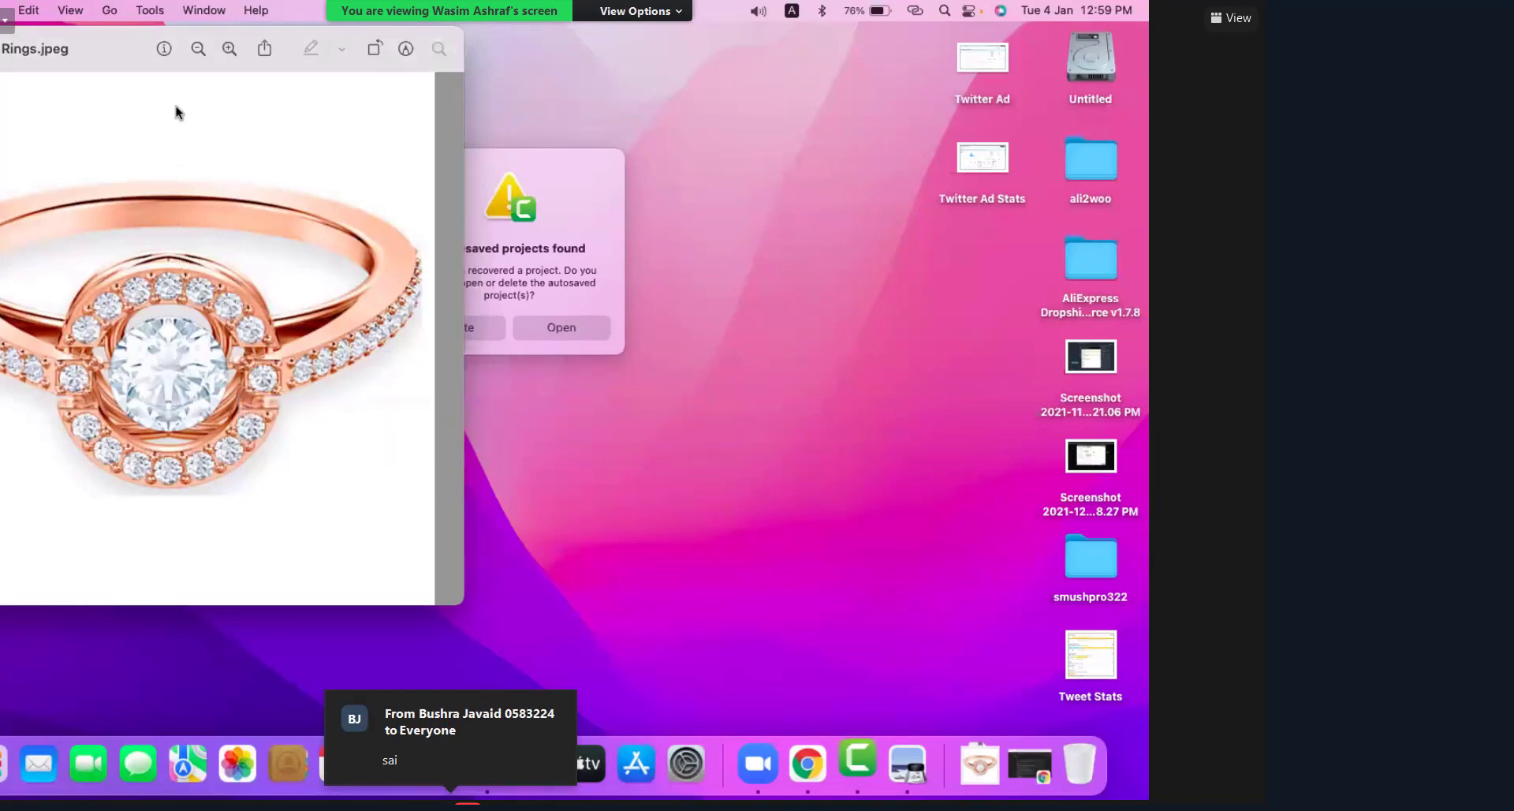
Step: Resize Rings.jpeg in Preview to 500 × 500 pixels, then bring Chrome's ring results forward
click(150, 11)
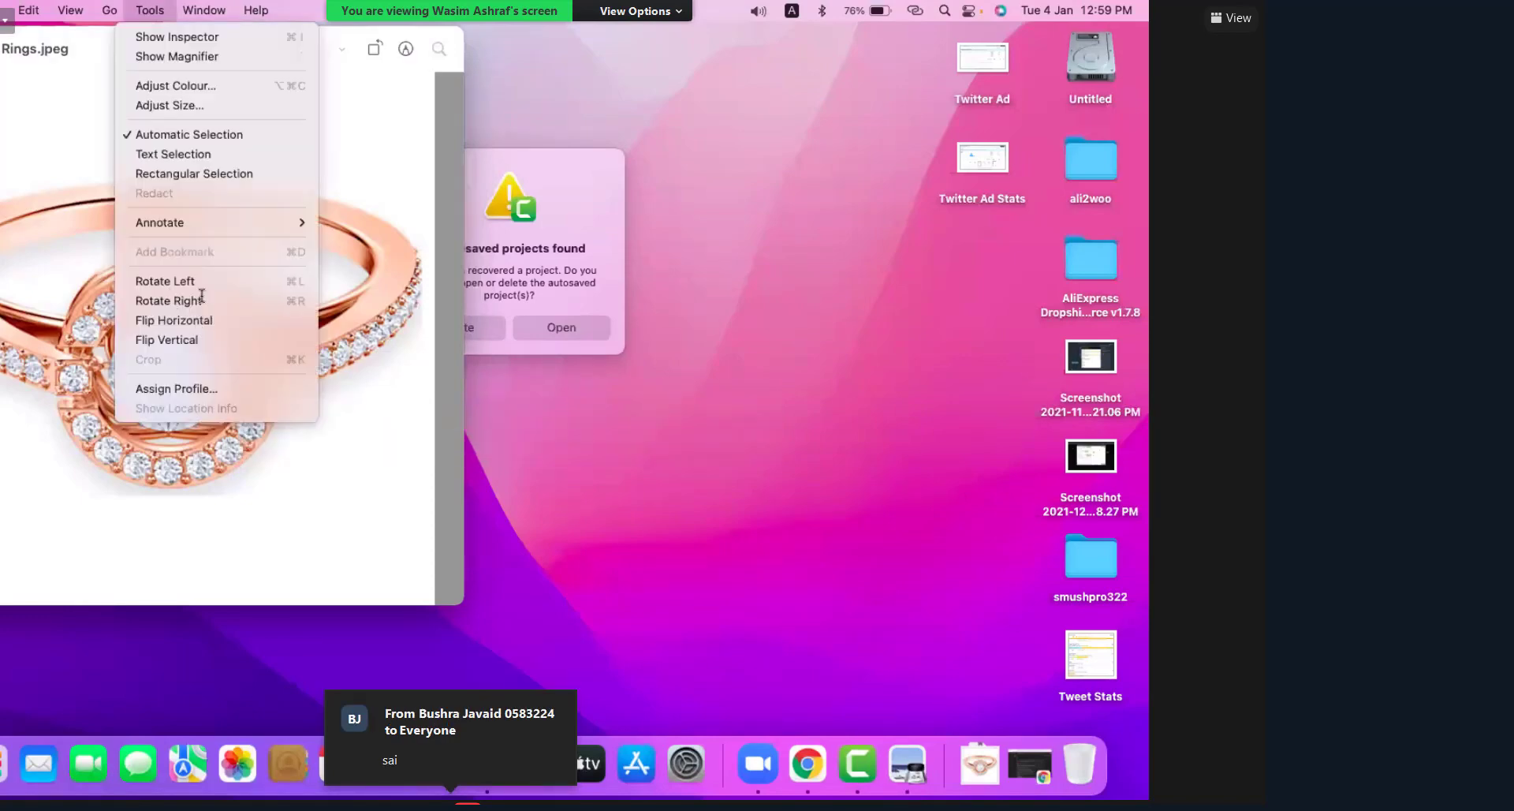
click(170, 104)
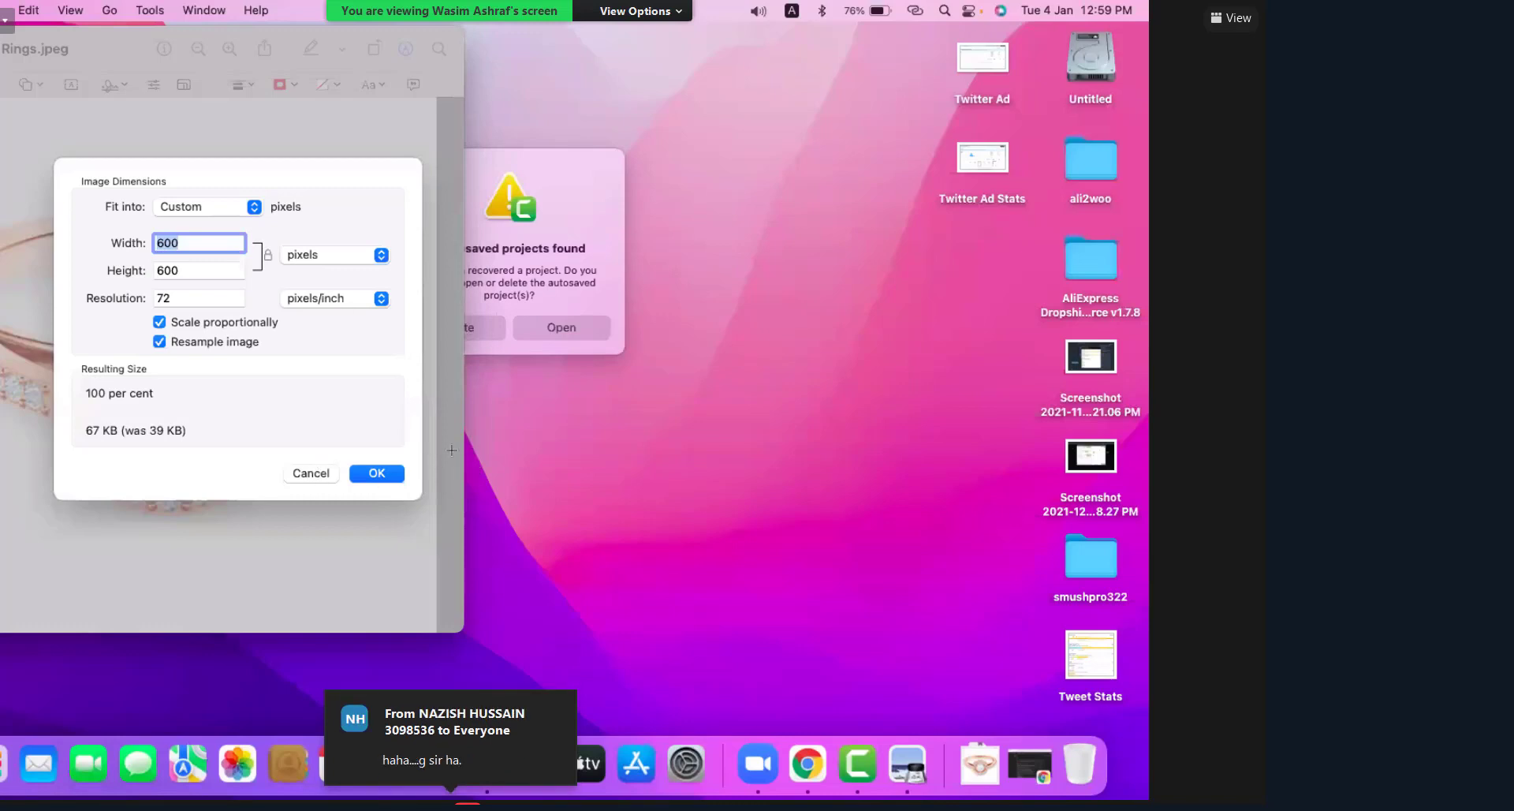
text(500)
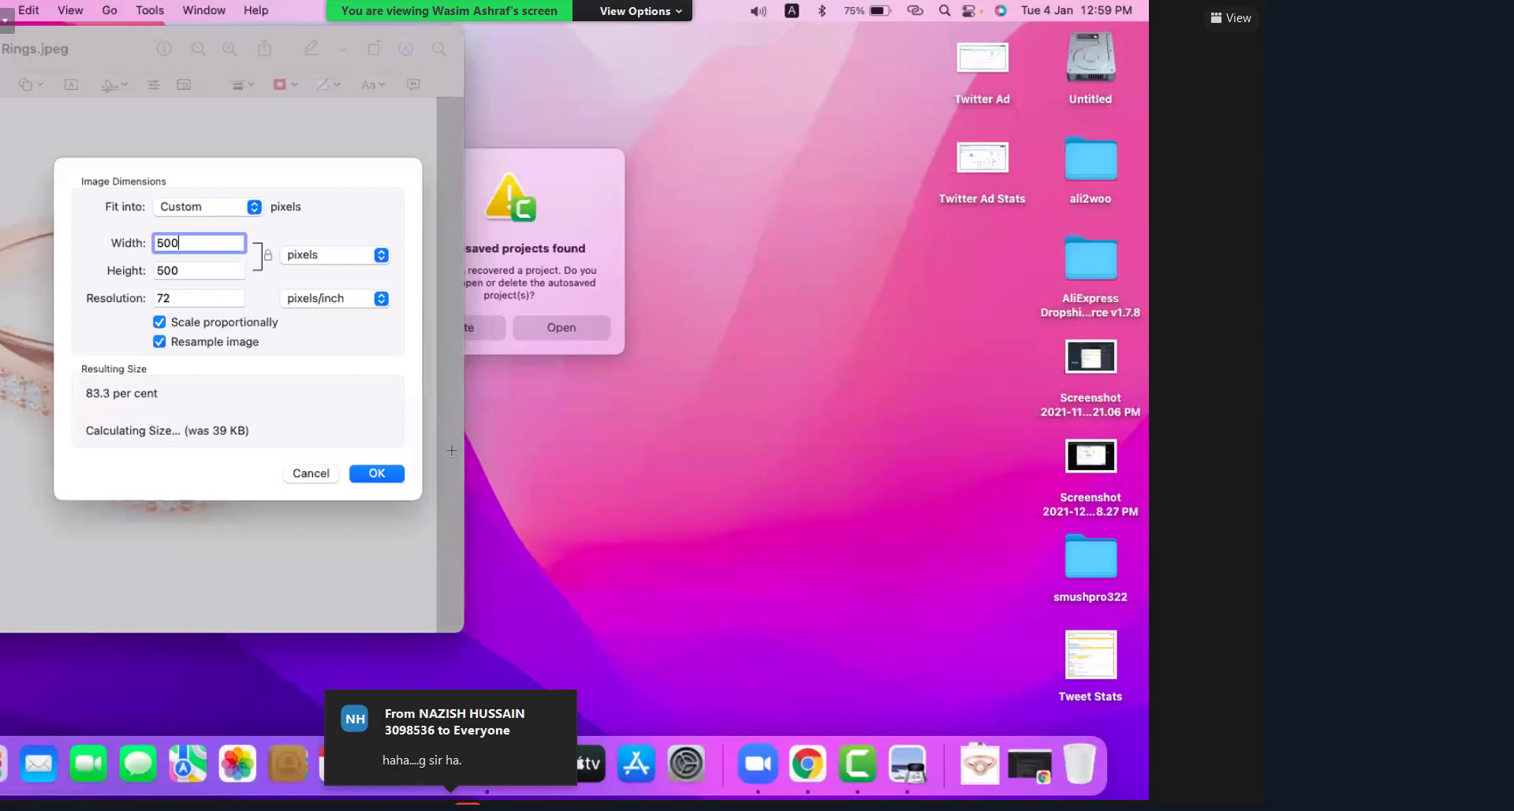
key(Return)
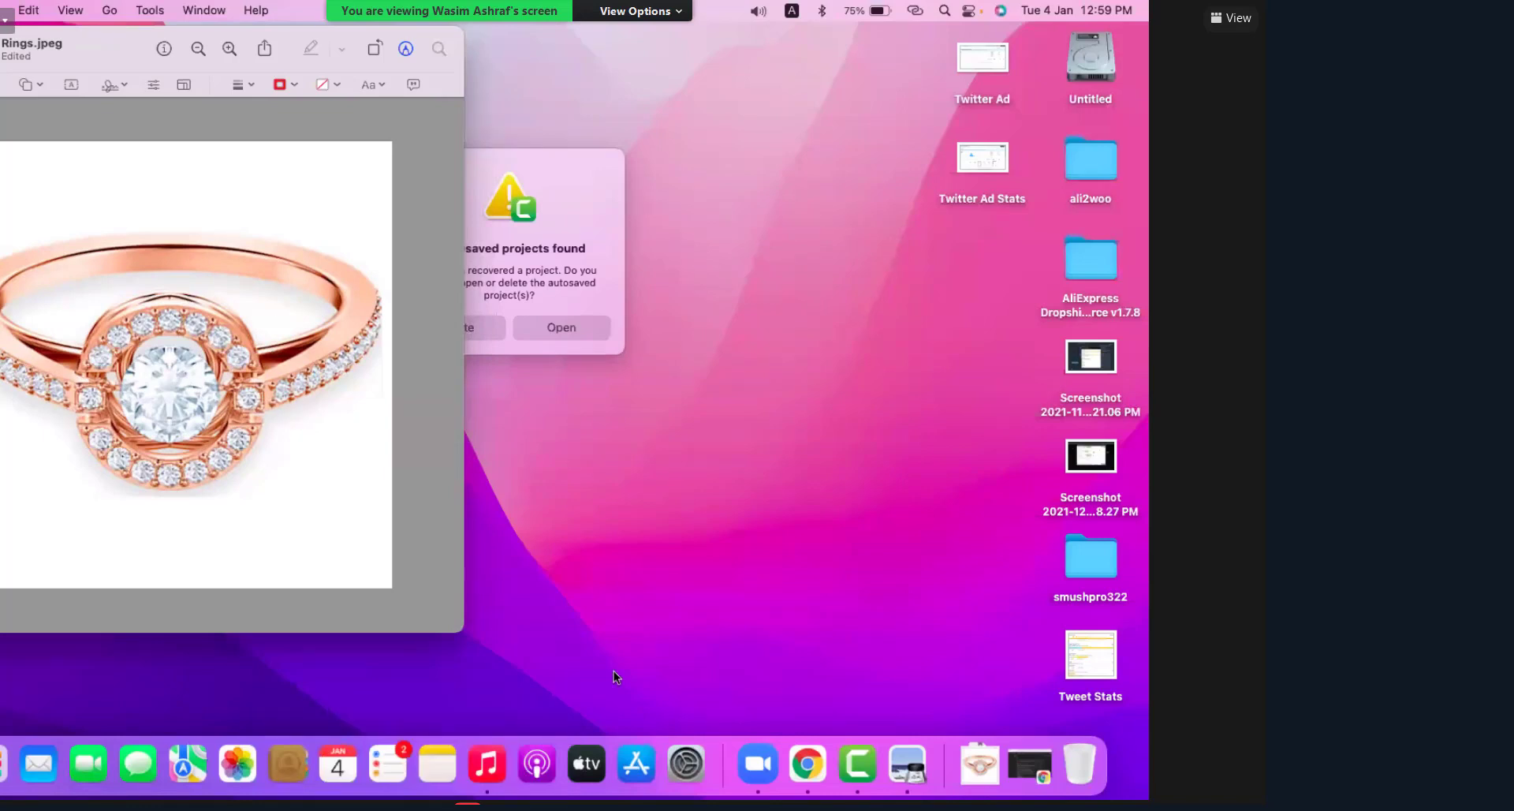
click(821, 780)
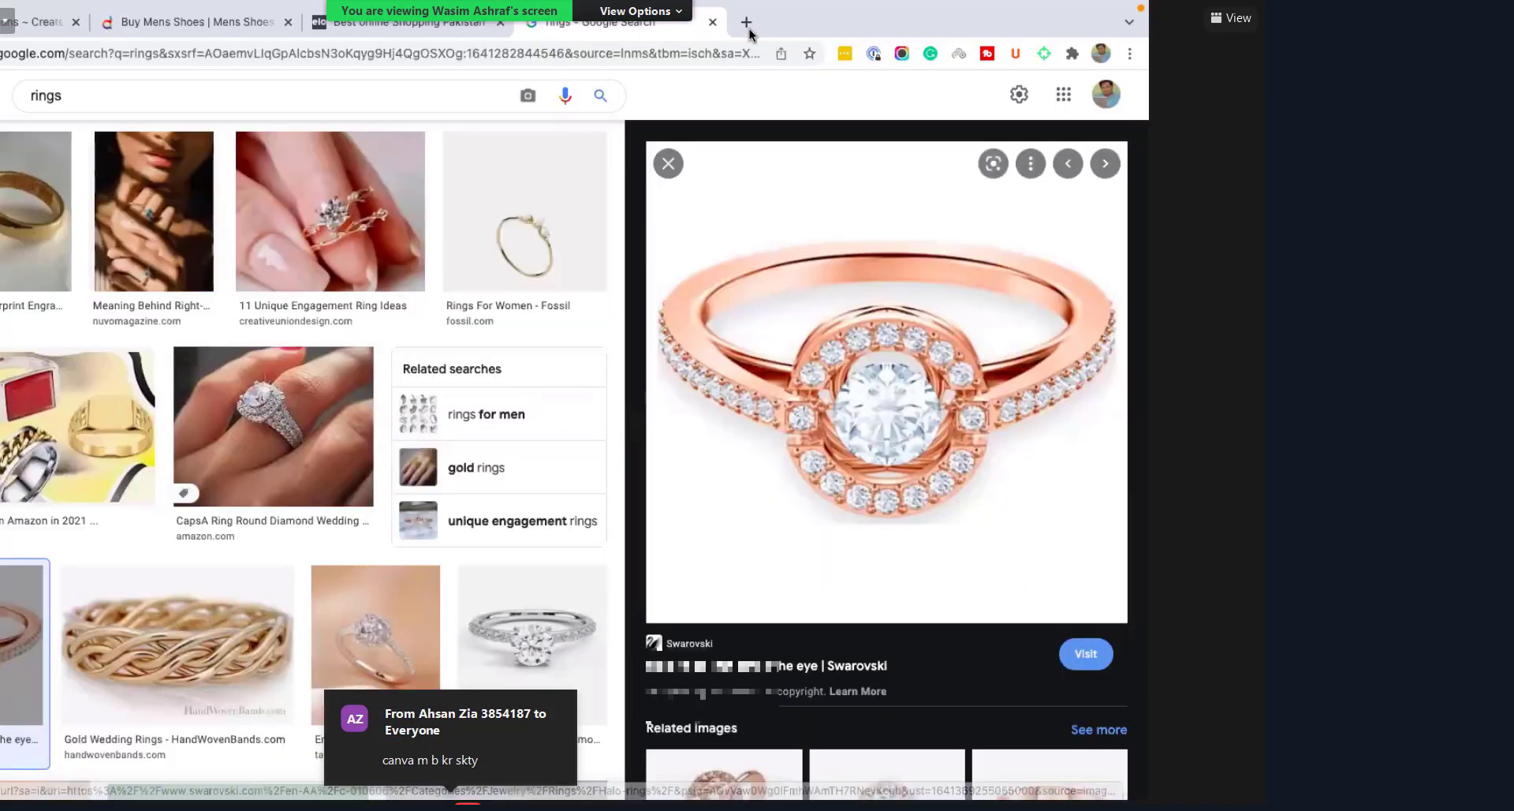
Step: Search 'online image resizer' in a new tab and open the Online Image Resizer site
click(746, 22)
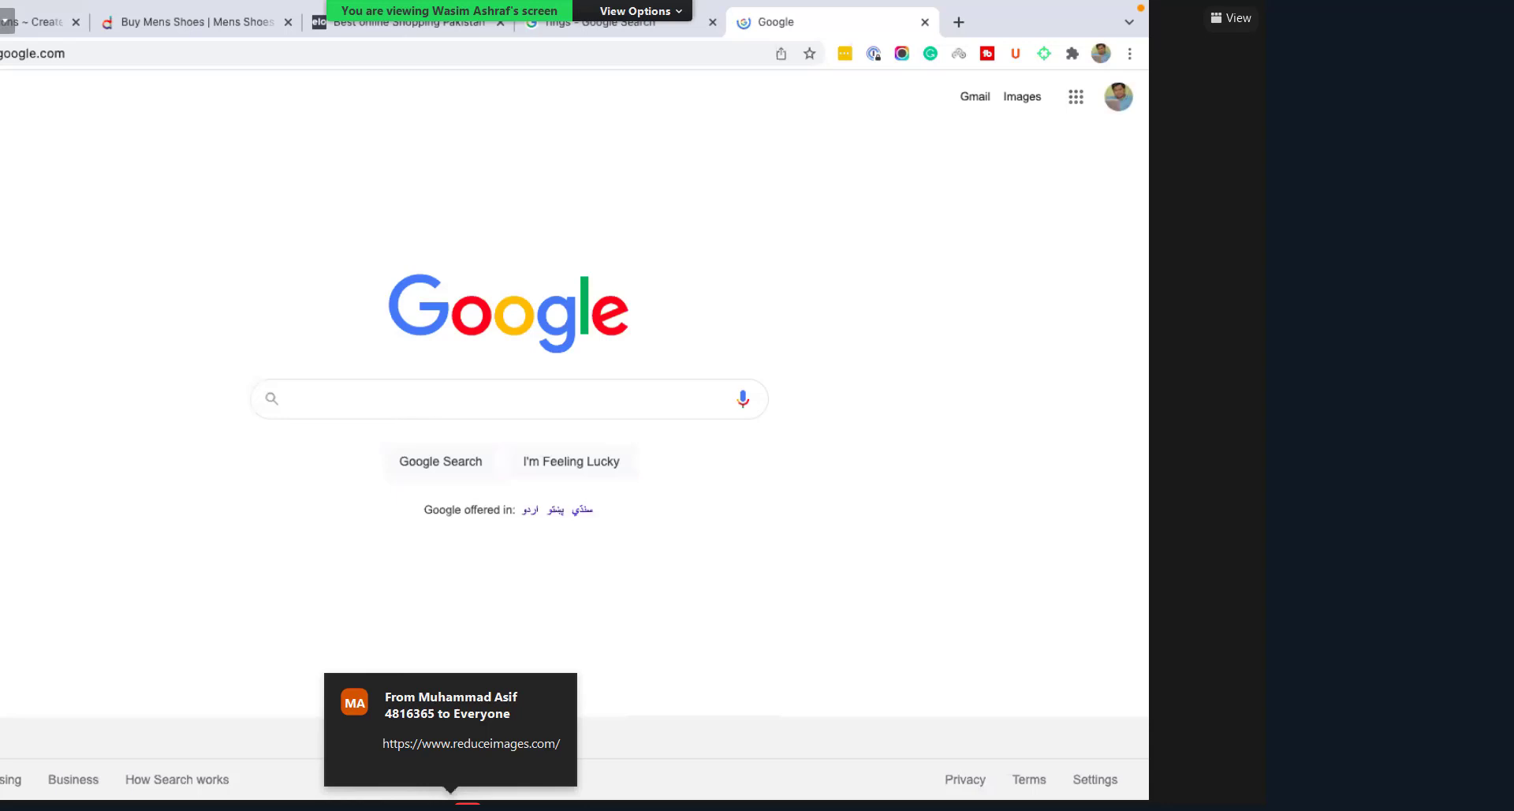
text(online image)
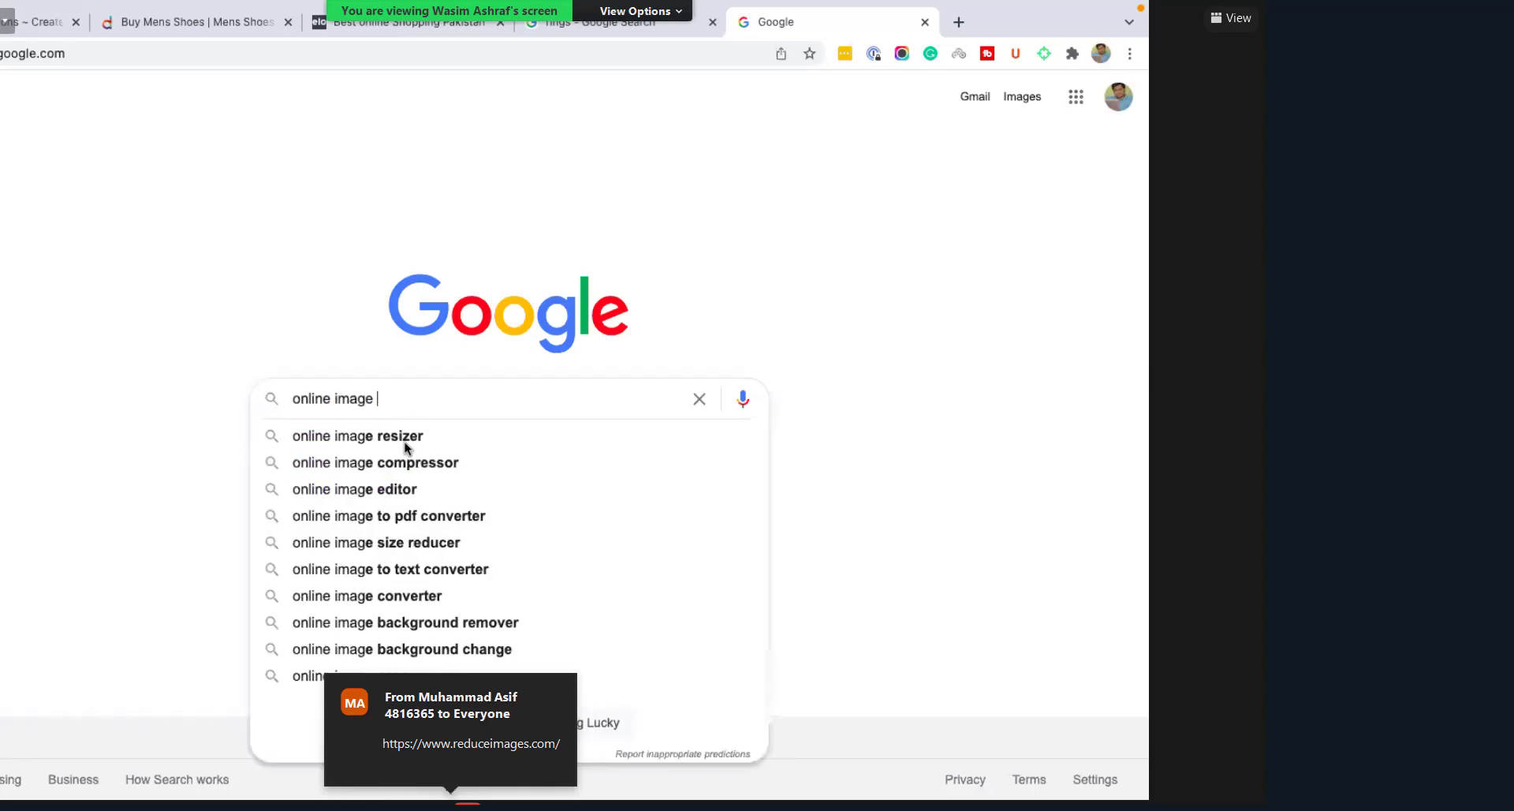
key(Down)
key(Return)
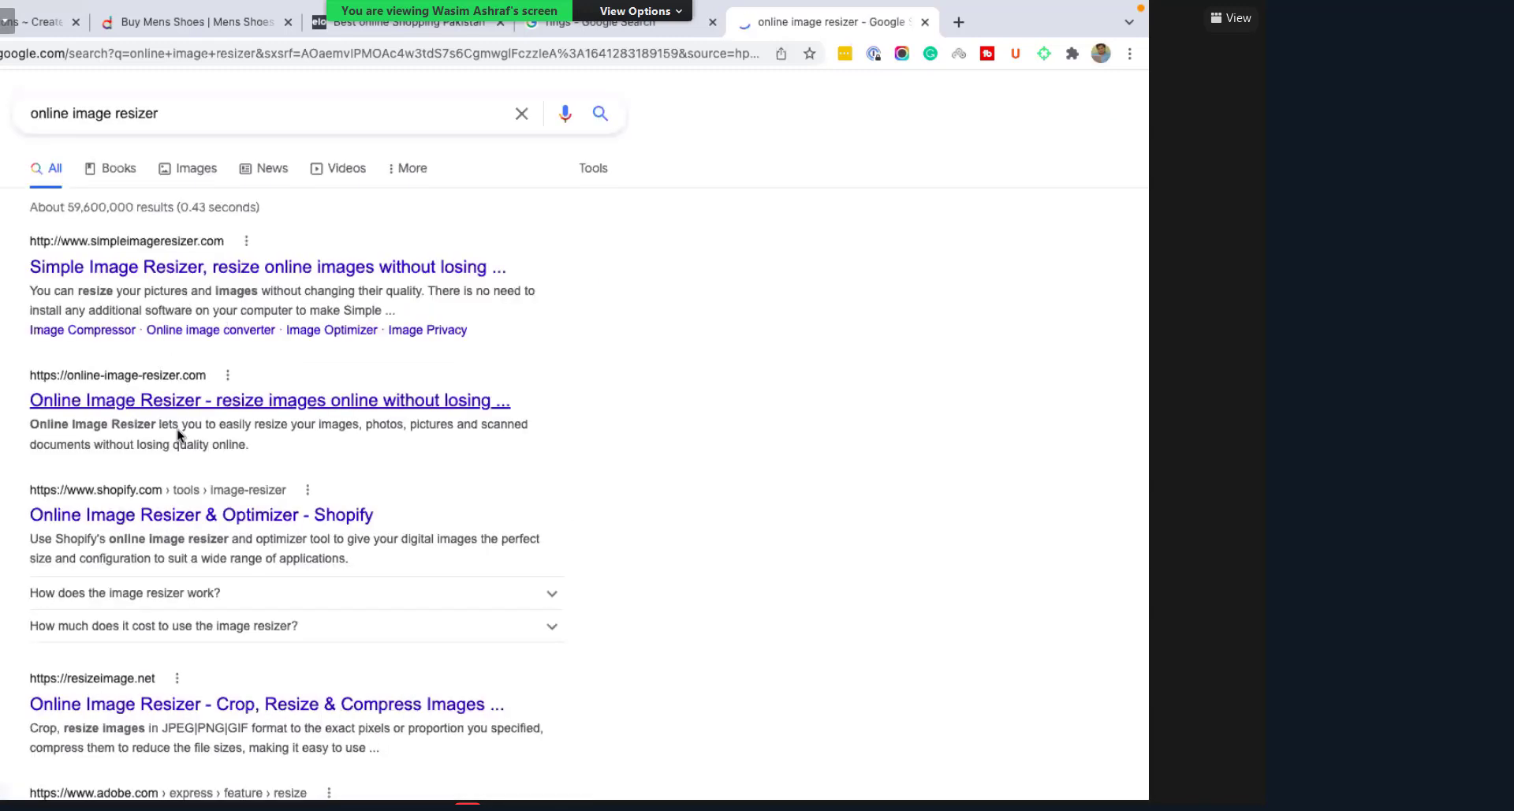
click(181, 404)
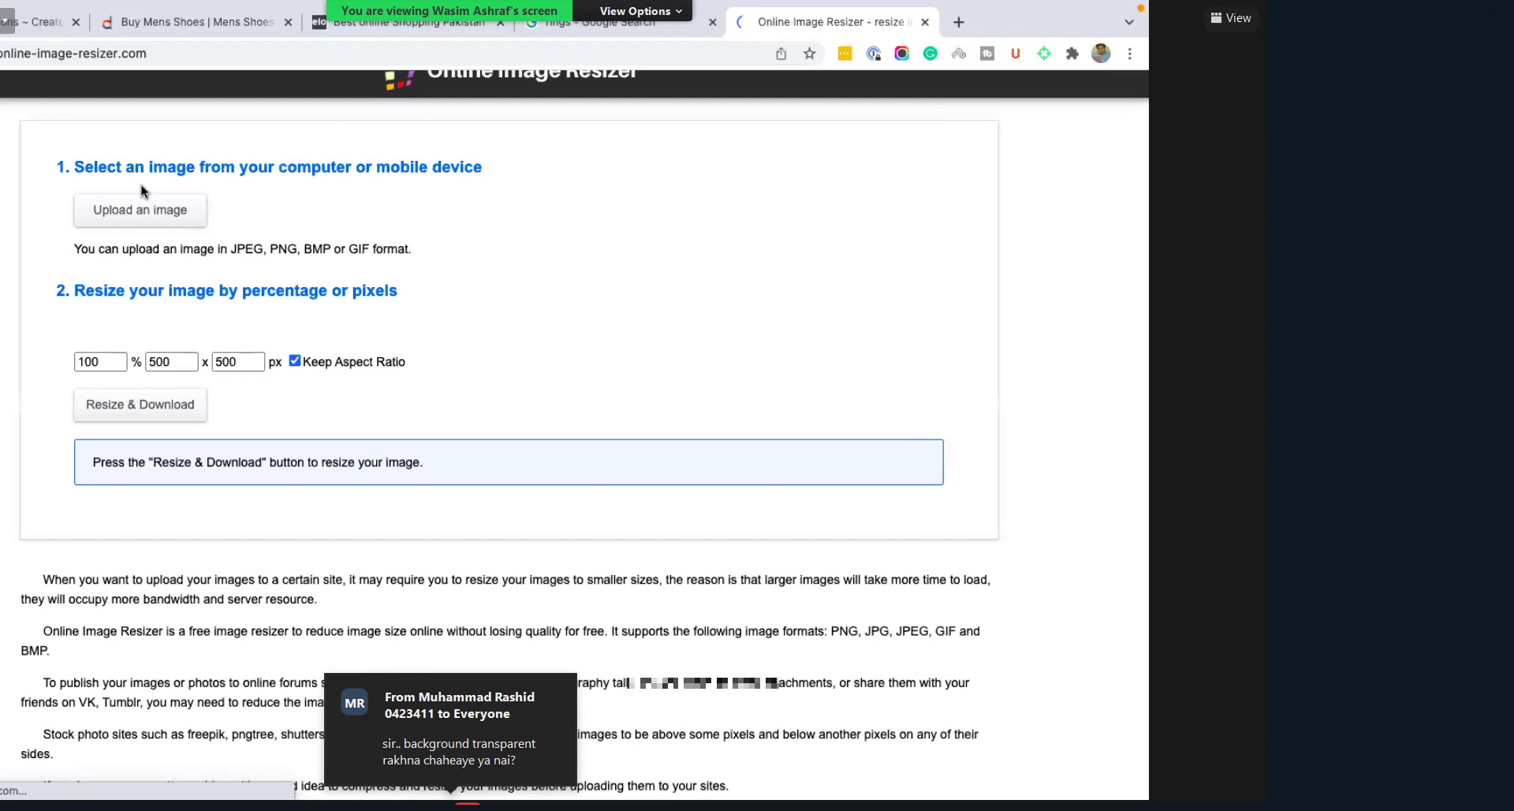
Step: Upload Rings.jpeg from Downloads to the resizer and download the 500 × 500 px result
click(140, 189)
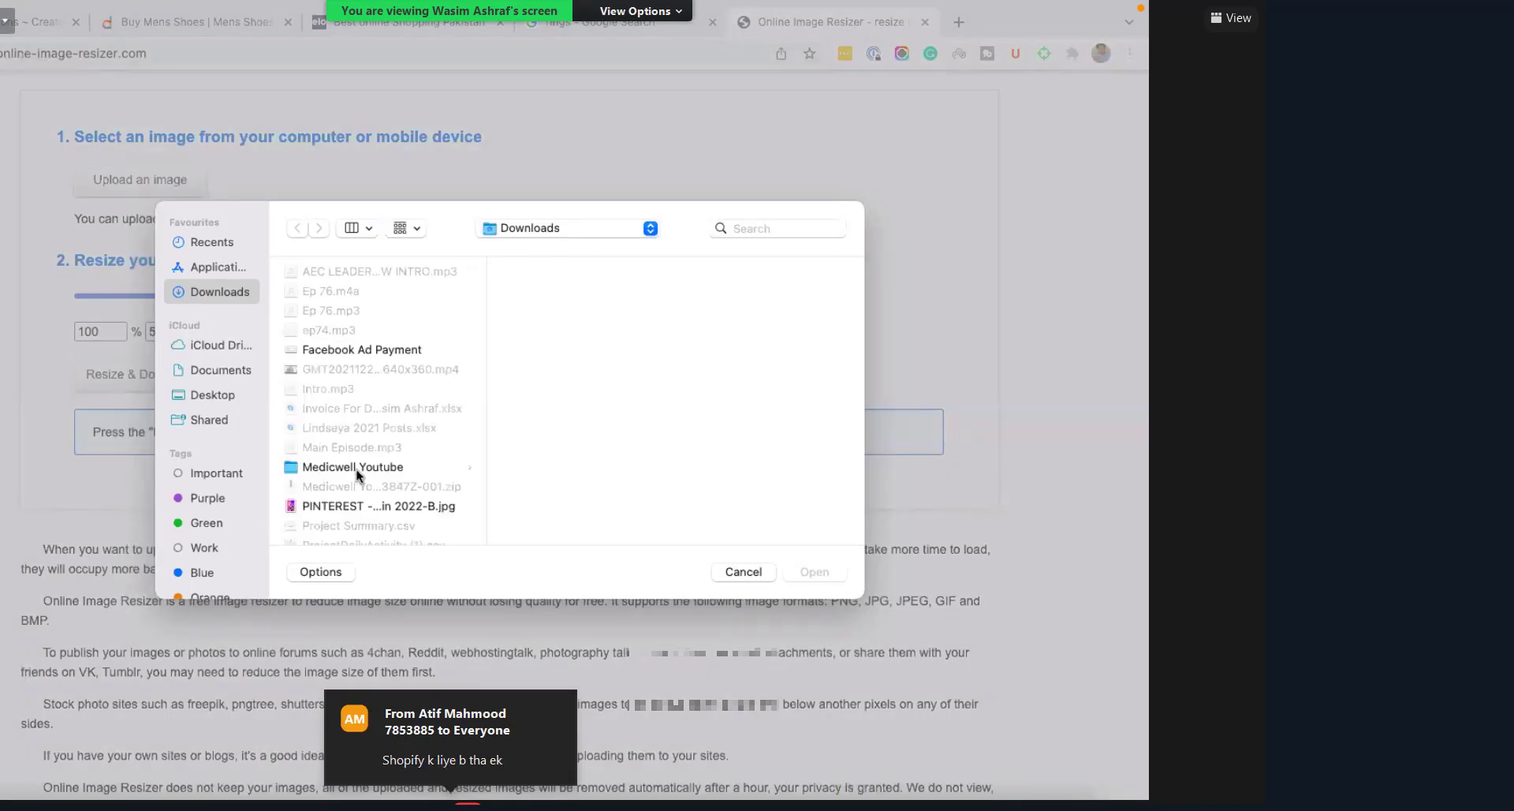
scroll(348, 489, down, 4)
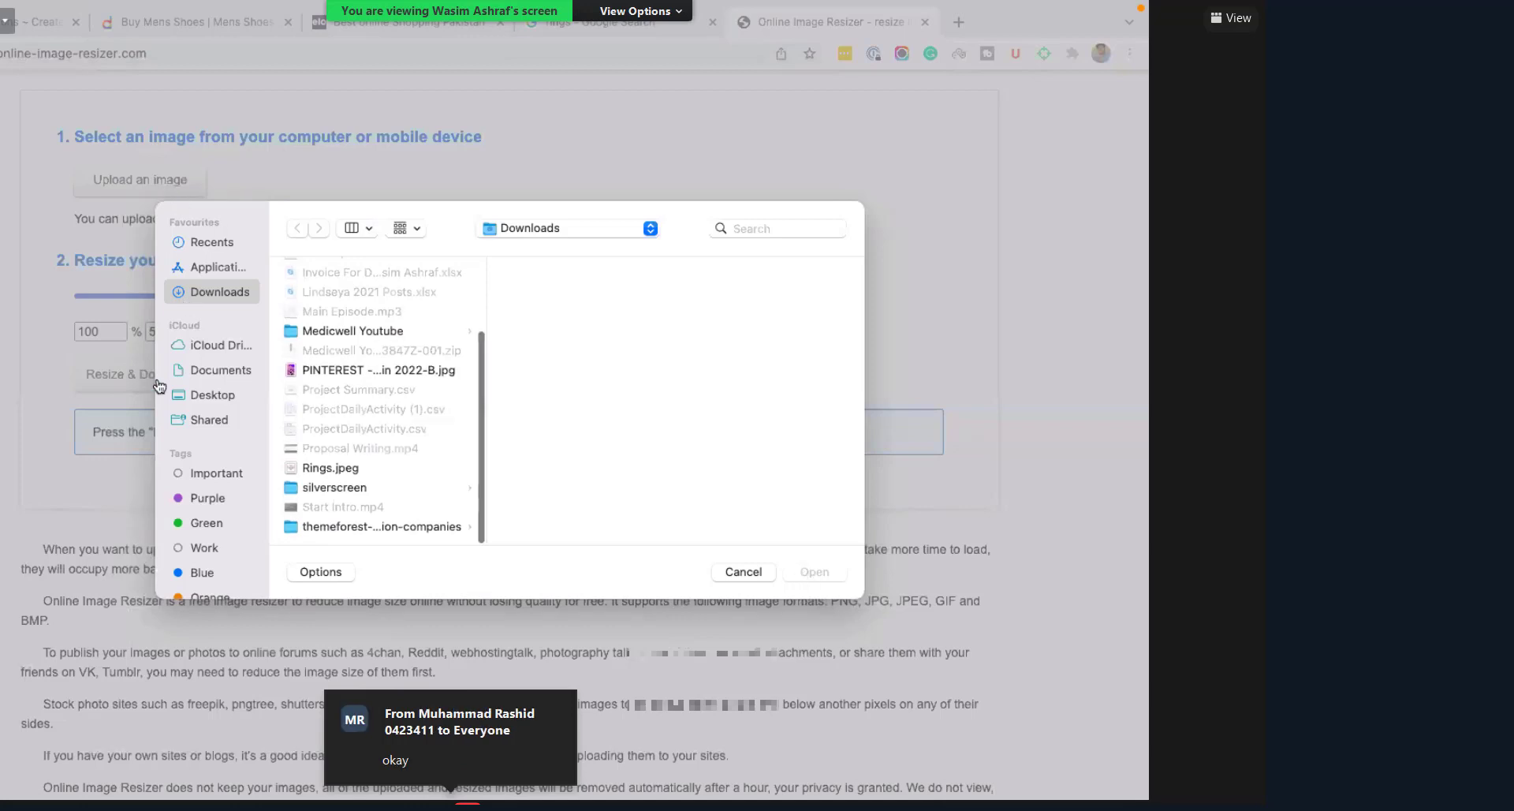
double_click(330, 467)
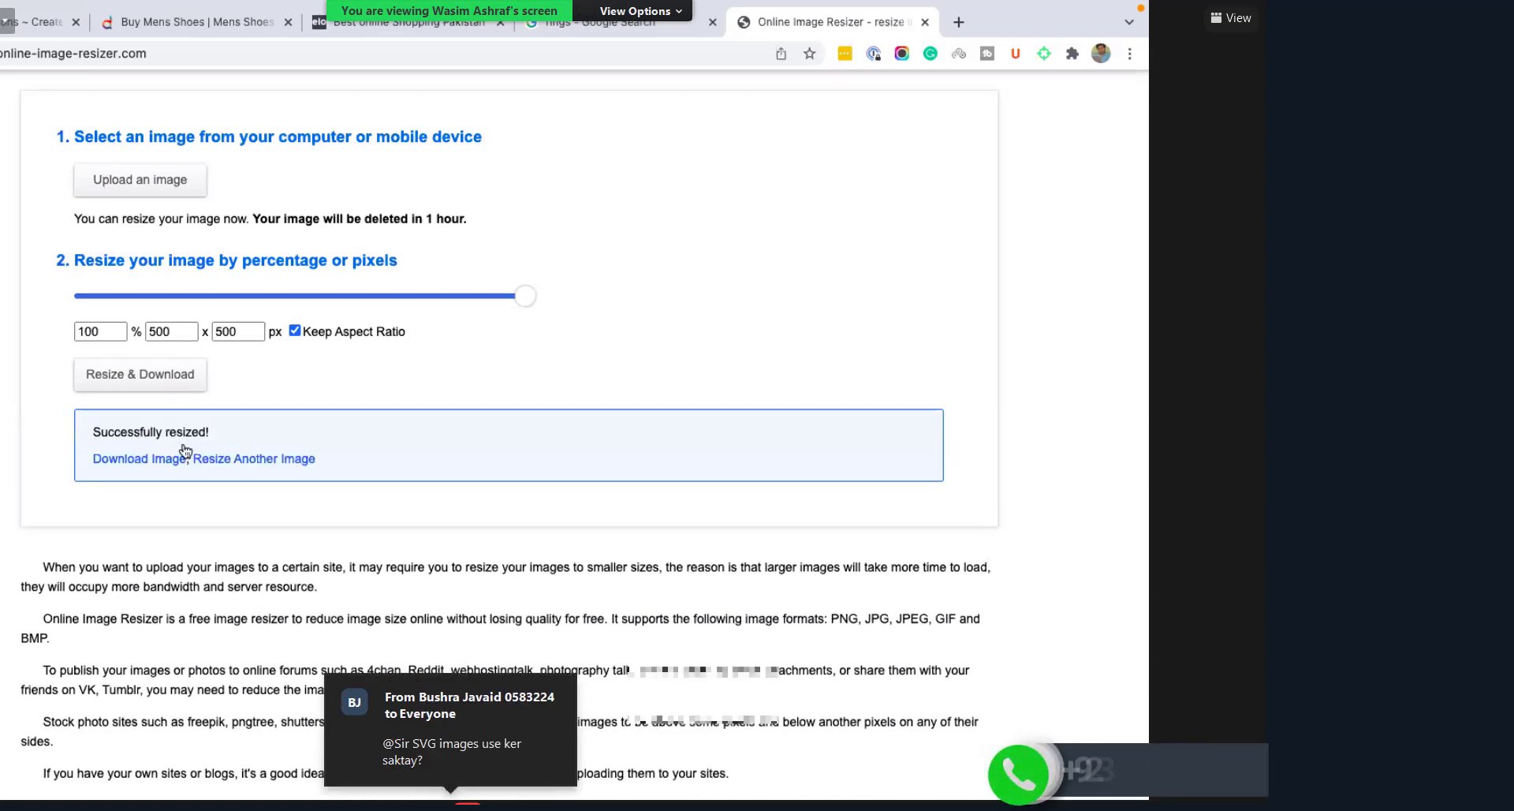
click(147, 460)
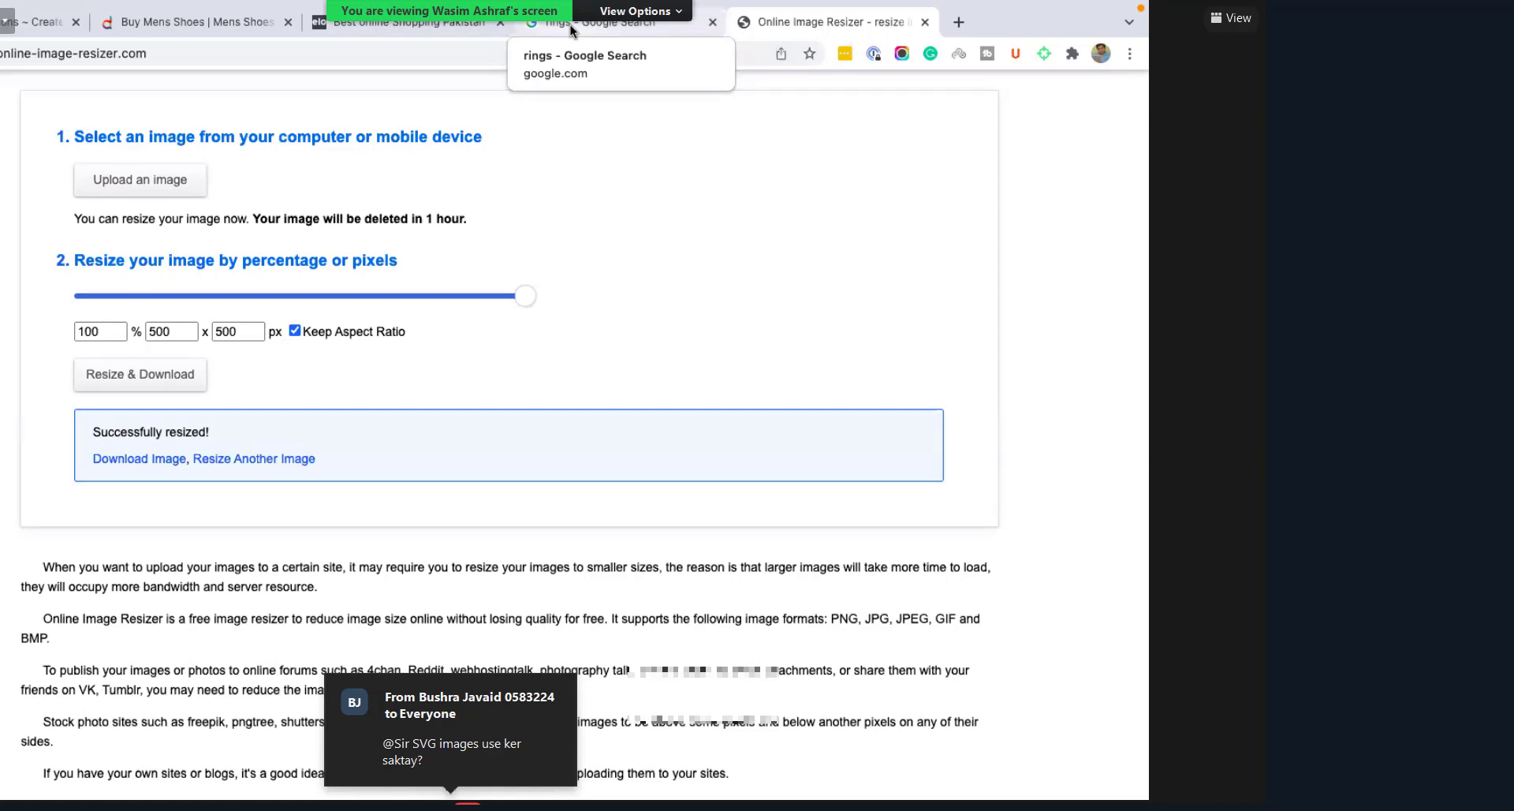
mouse_move(627, 801)
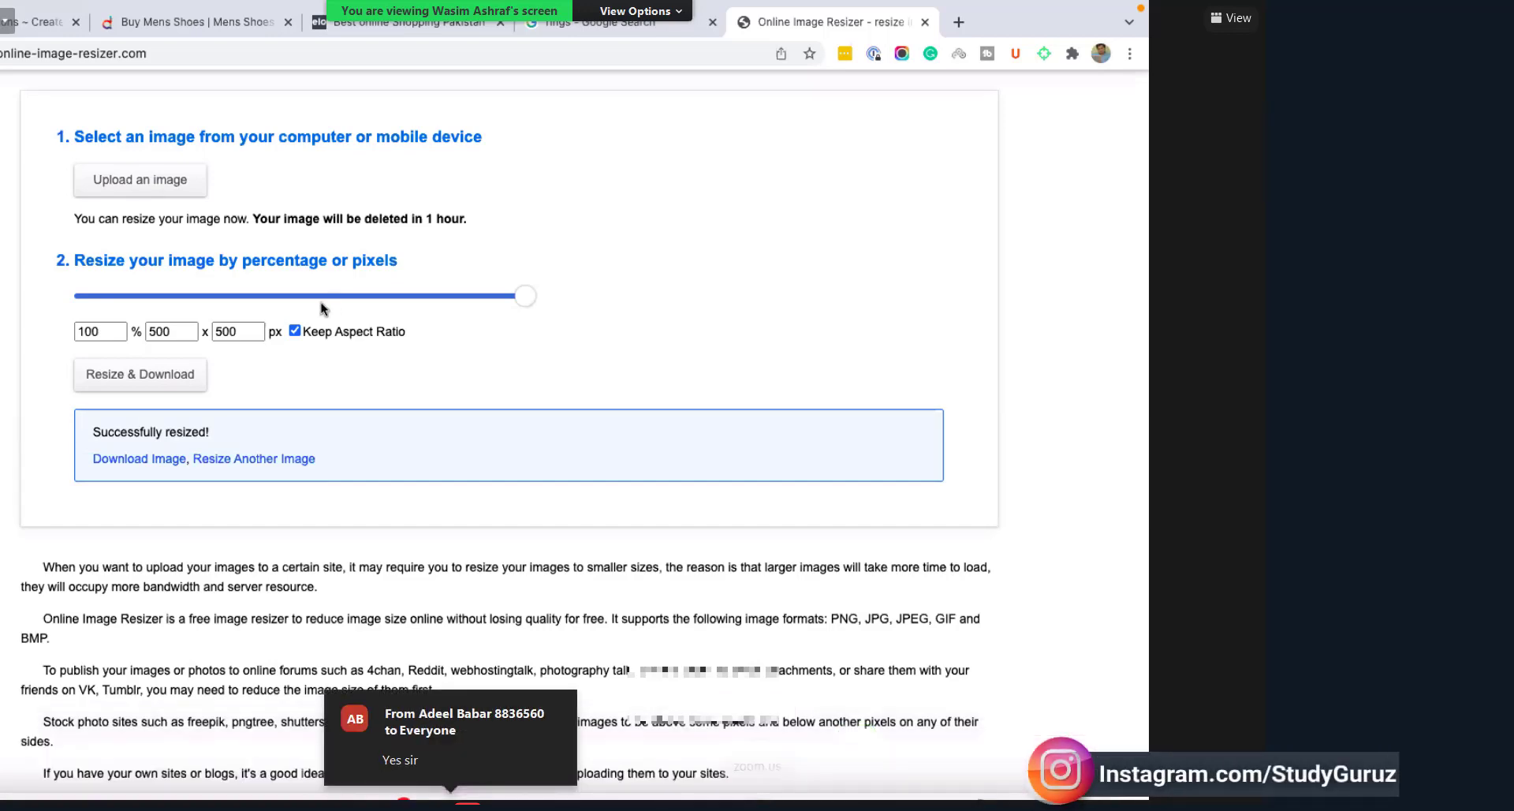
scroll(31, 78, up, 1)
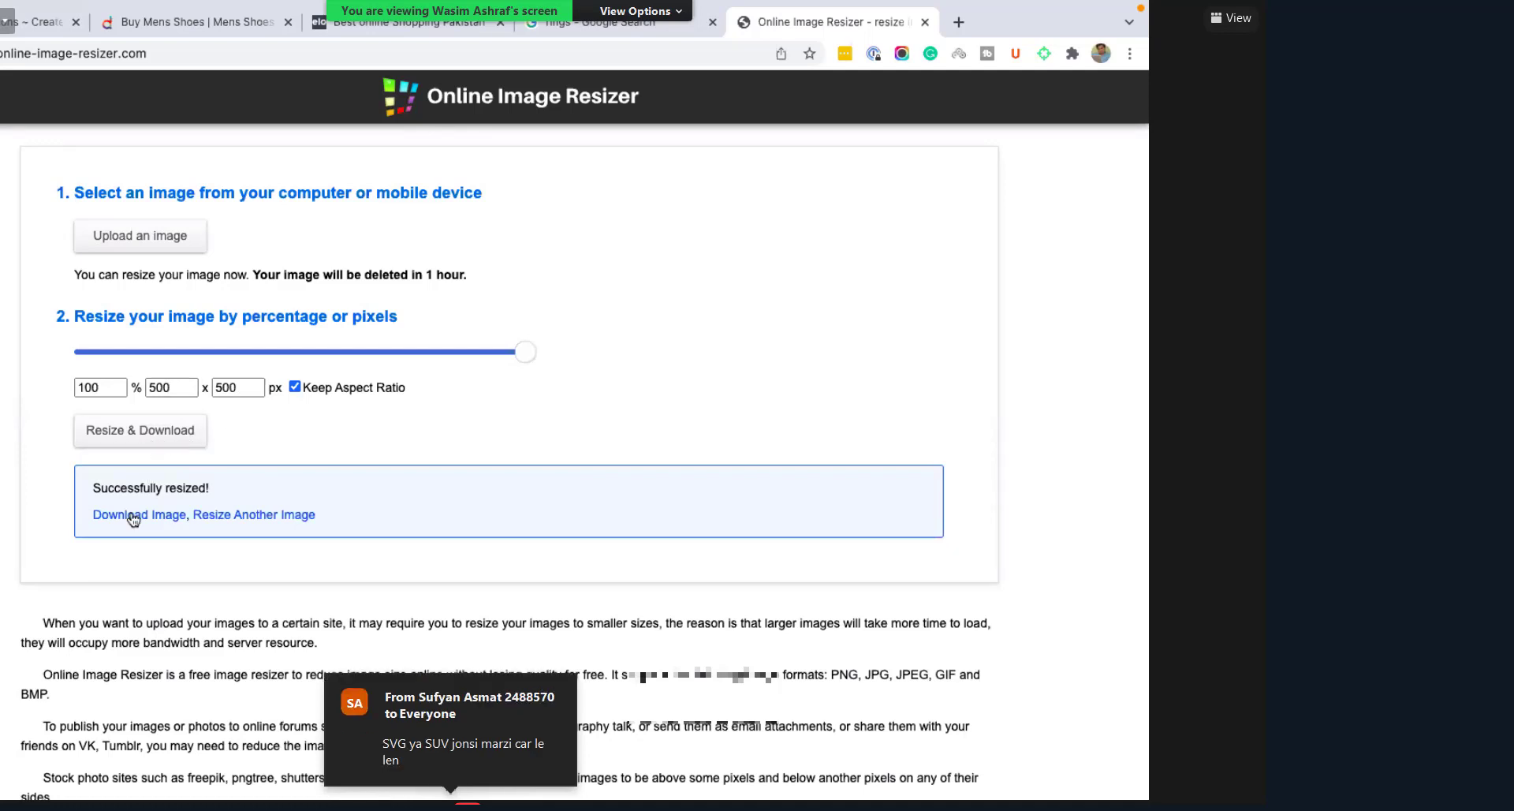
triple_click(170, 487)
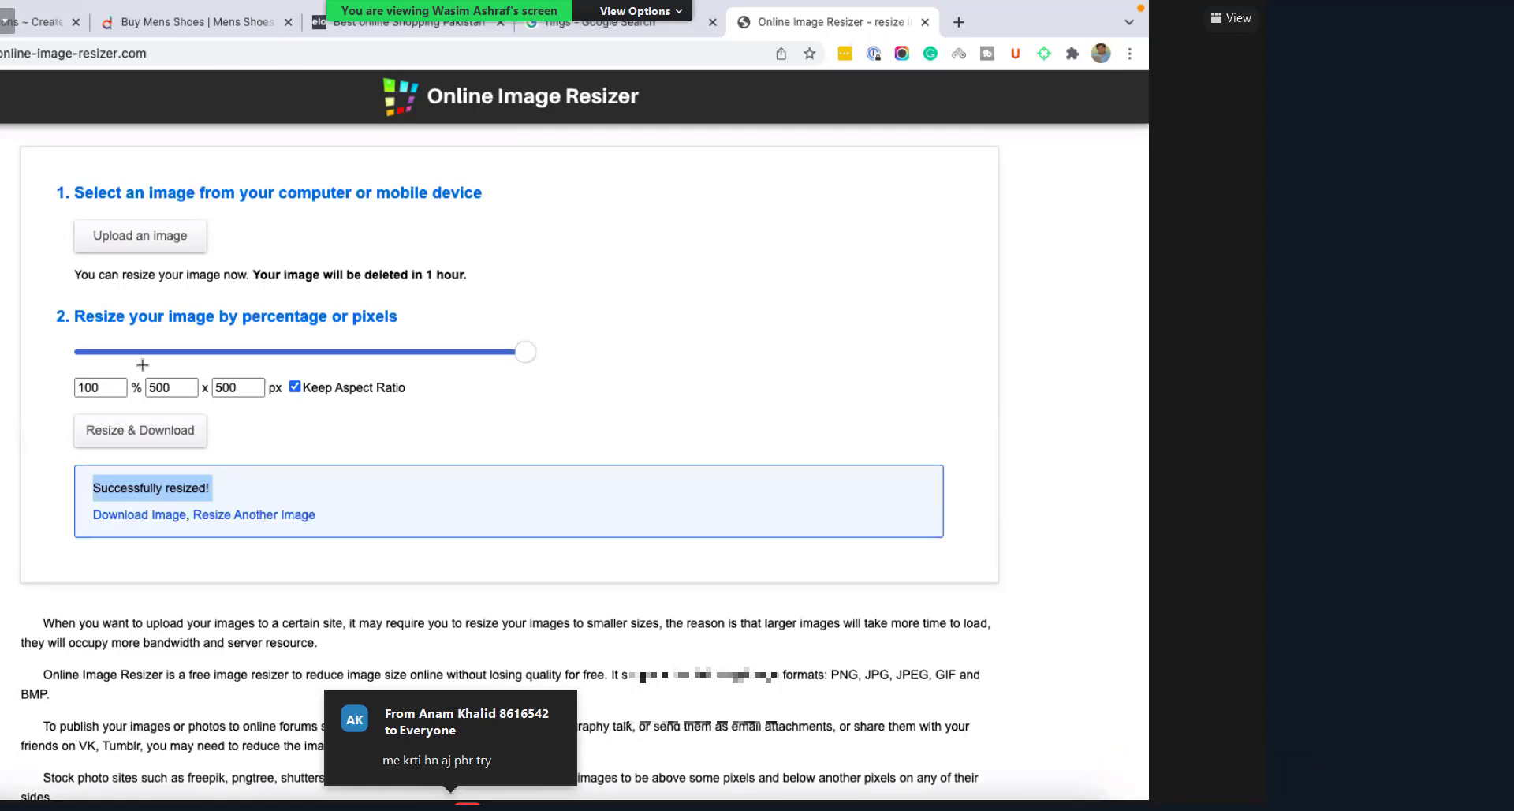
Step: Save and close Rings.jpeg in Preview, then open a Finder window showing Recents
key(super+Tab)
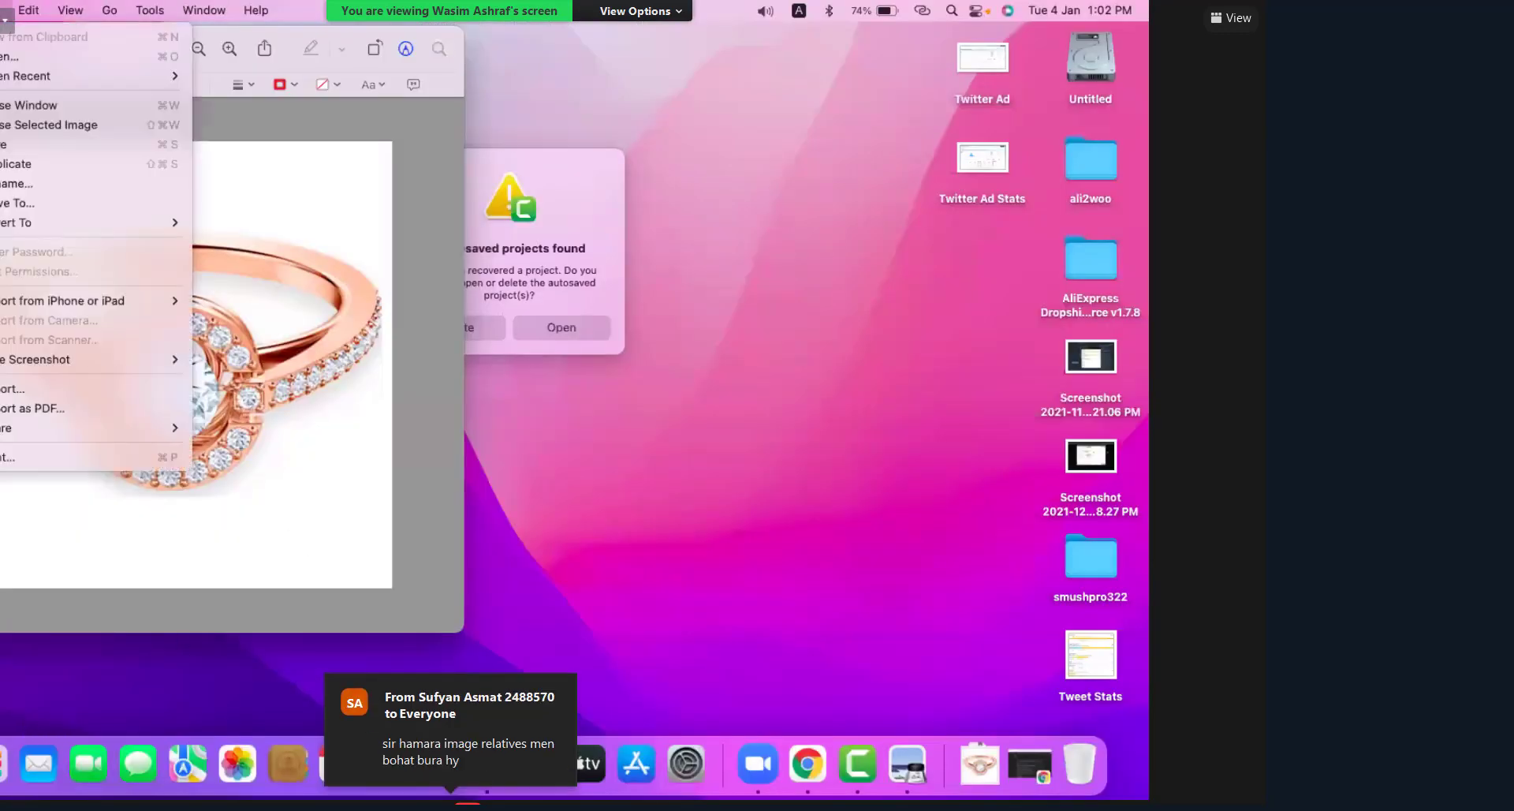
click(47, 144)
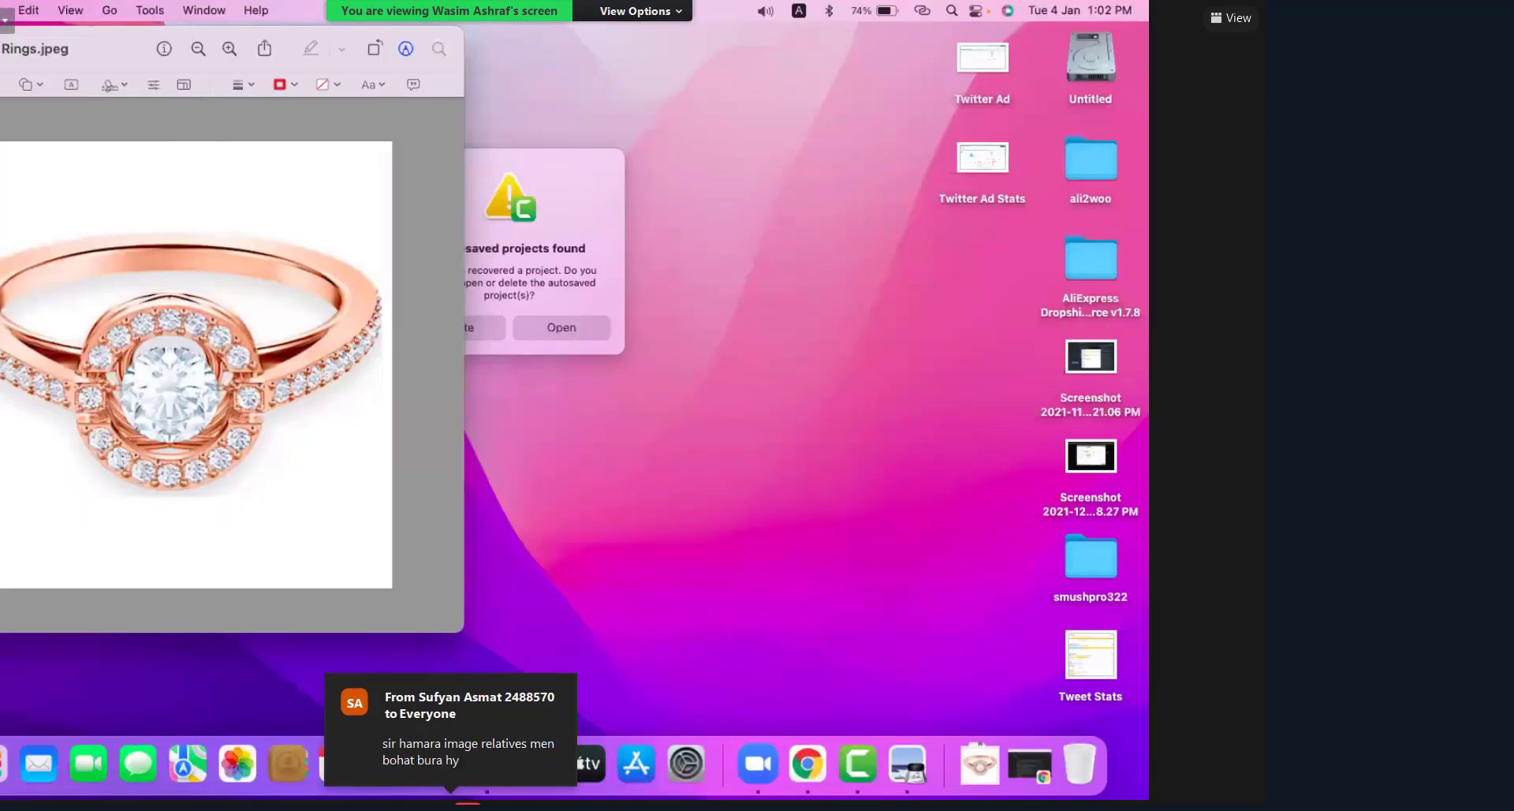
key(super+q)
key(super+n)
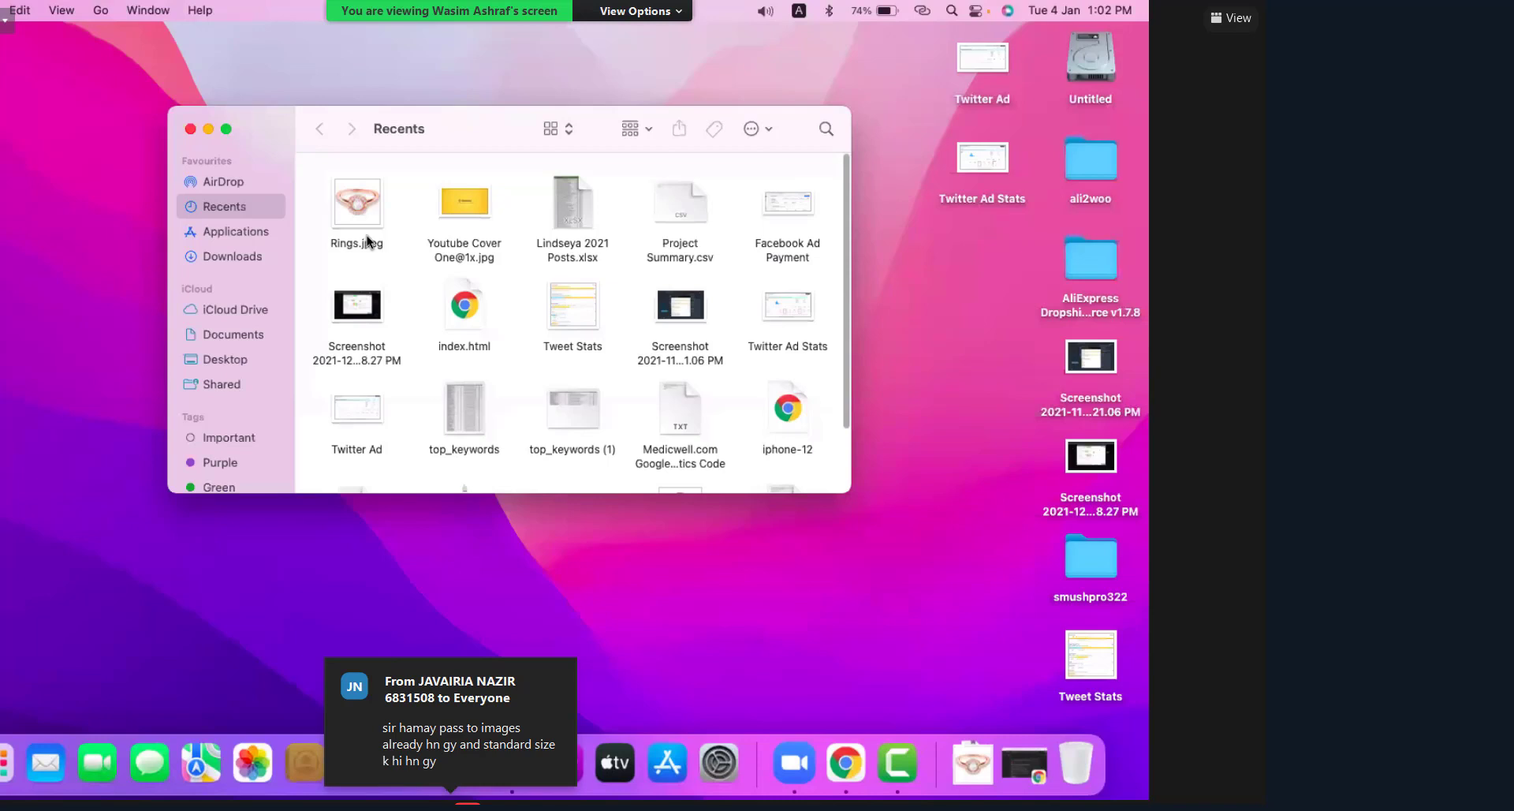
Step: Check Rings.jpeg's file info in Finder, confirming 33 KB, and return to Chrome
click(370, 217)
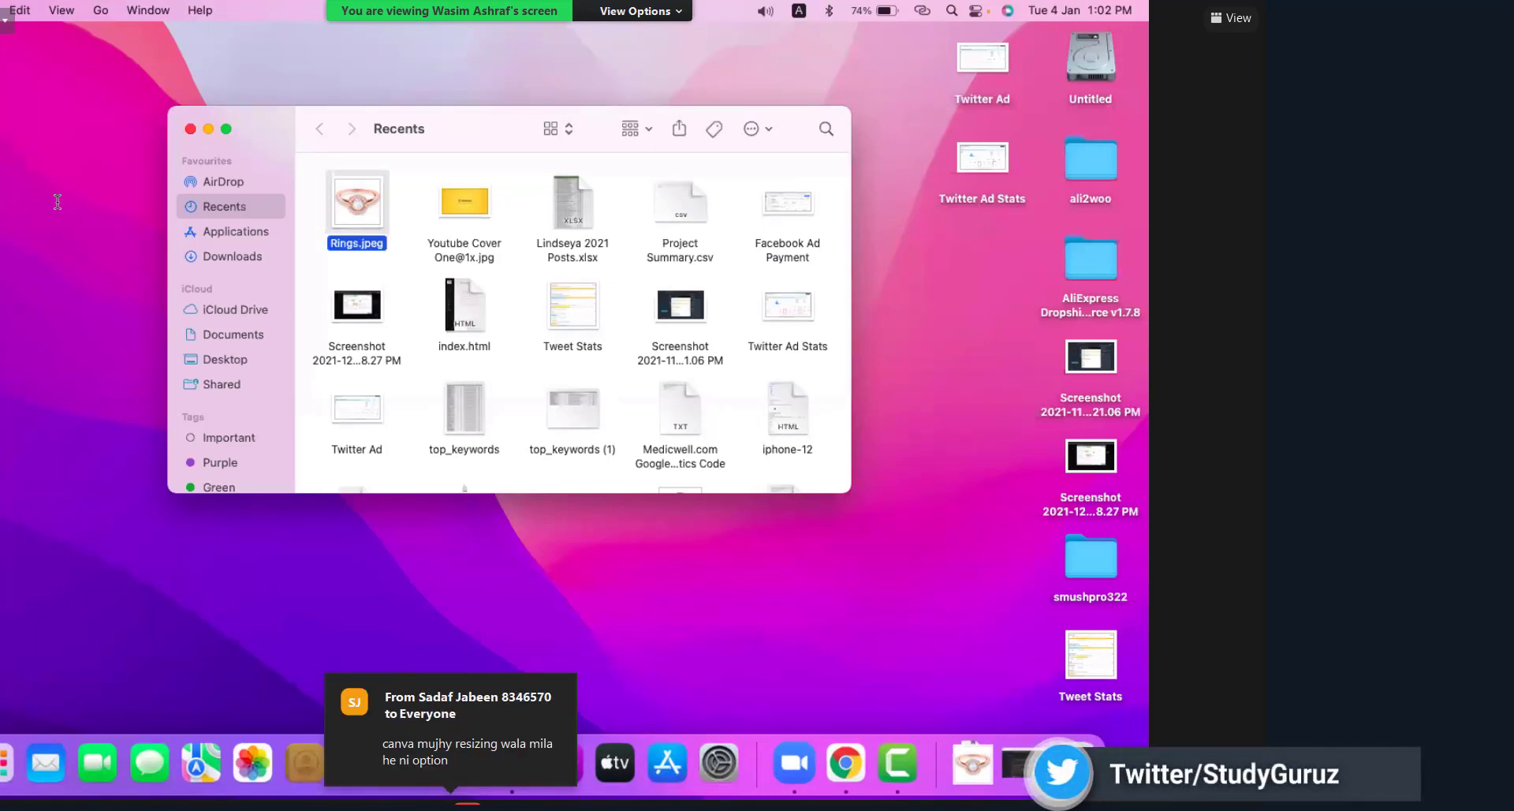
key(super+i)
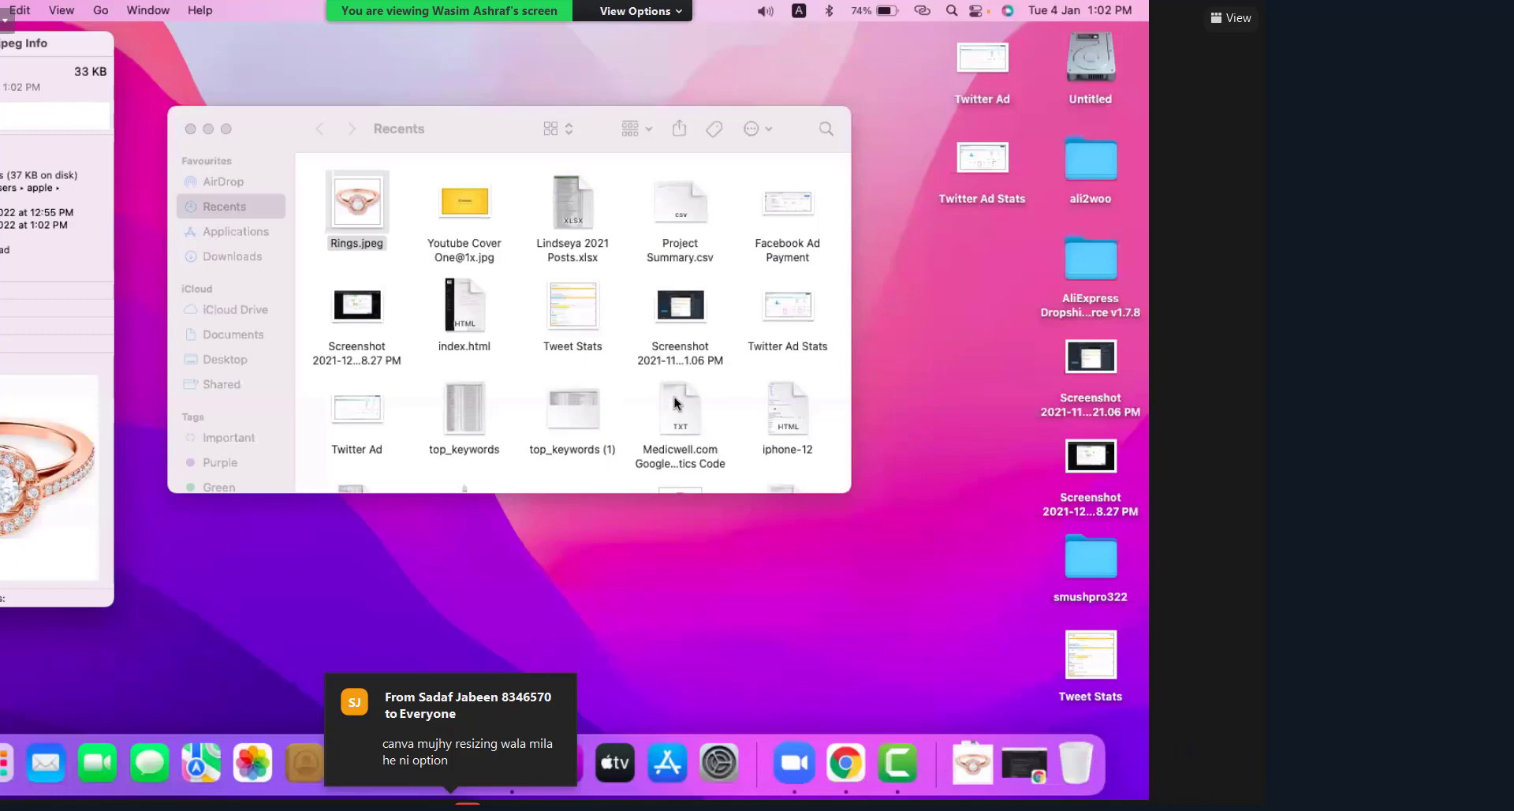
key(super+w)
key(super+Tab)
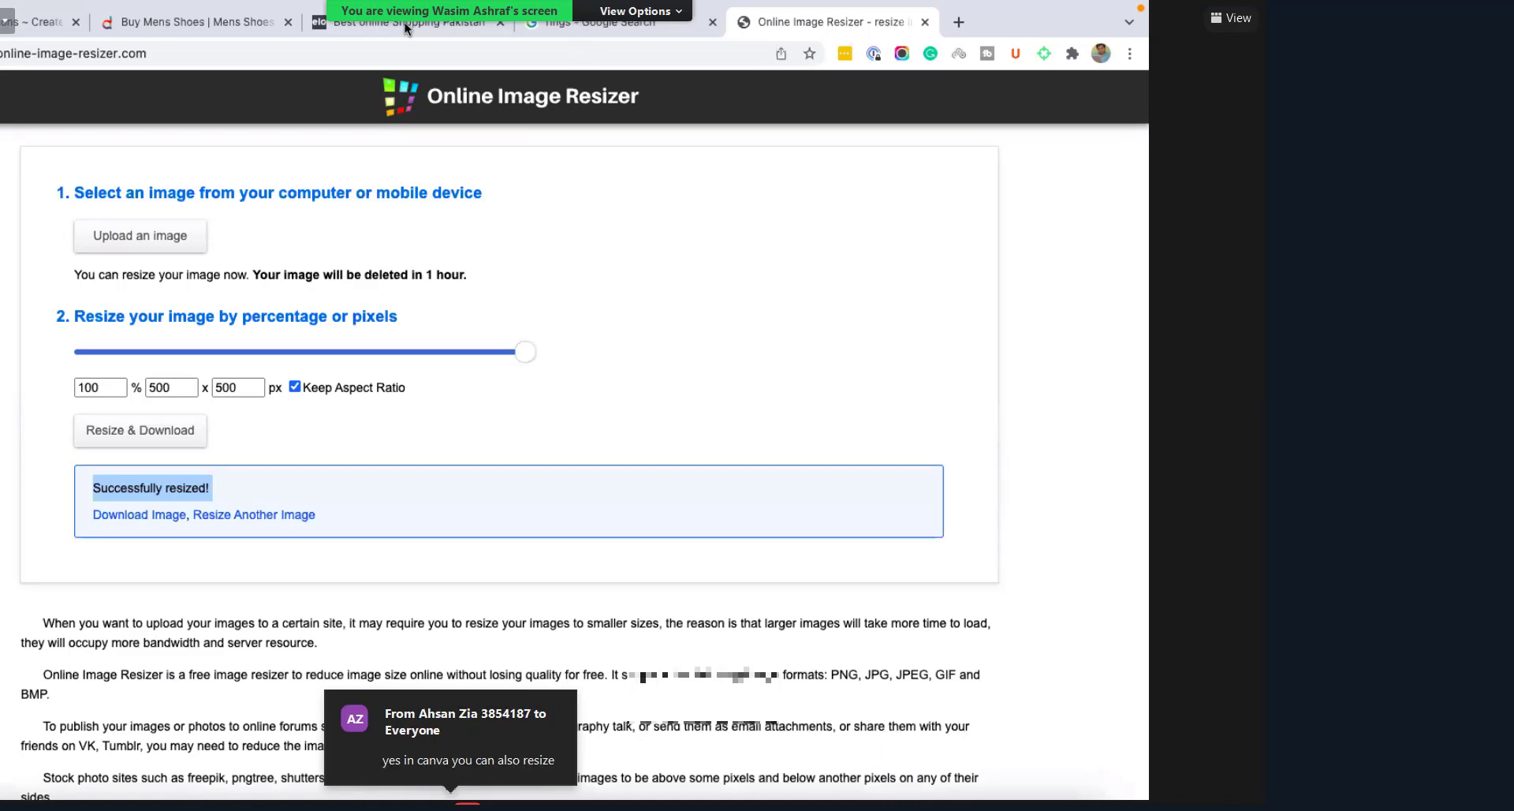
Step: Cycle left through the Chrome tabs back to the unsaved Shopify Rings collection
key(ctrl+shift+Tab)
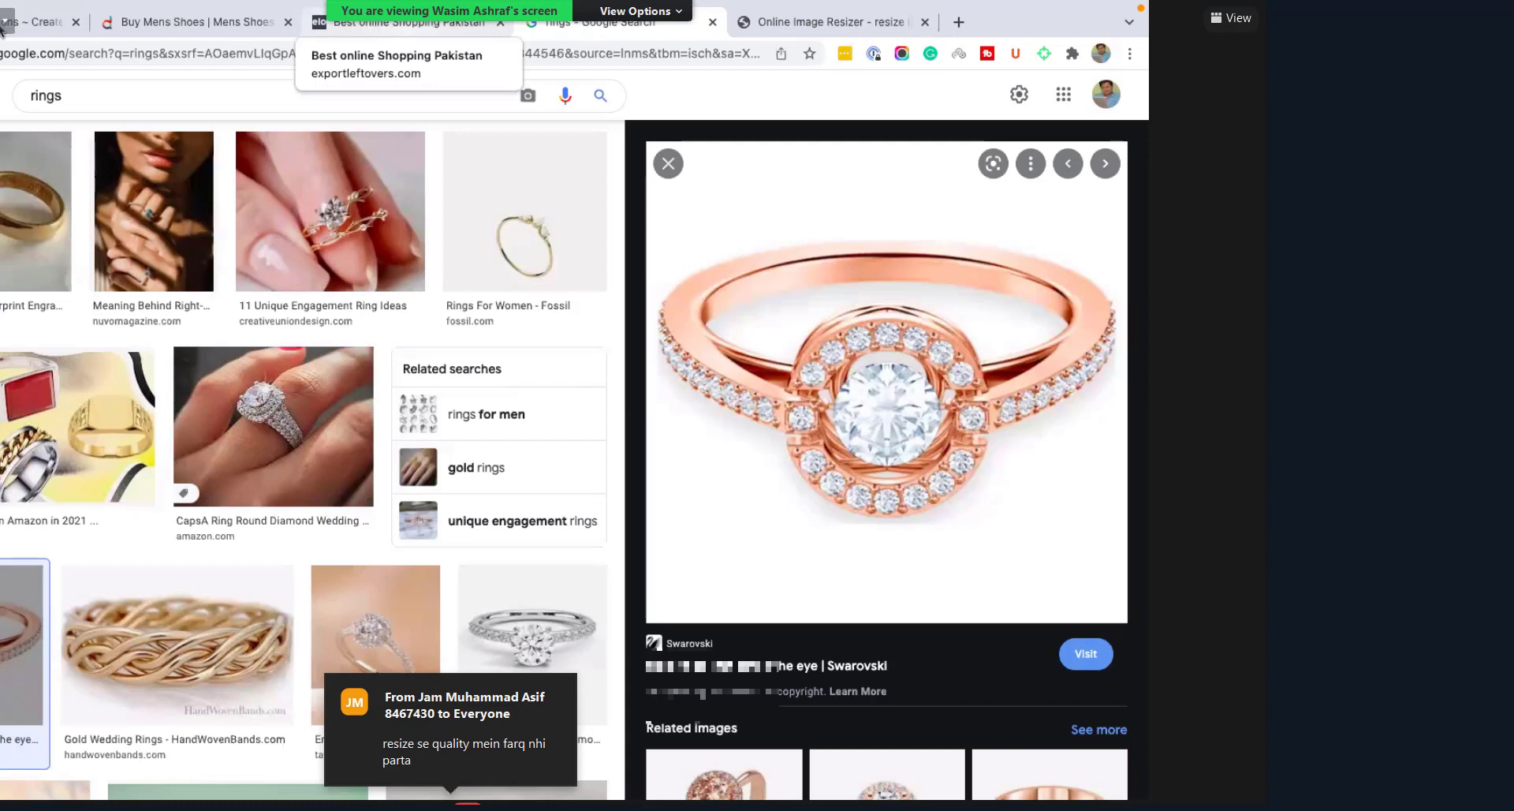
key(ctrl+shift+Tab)
key(ctrl+shift+Tab)
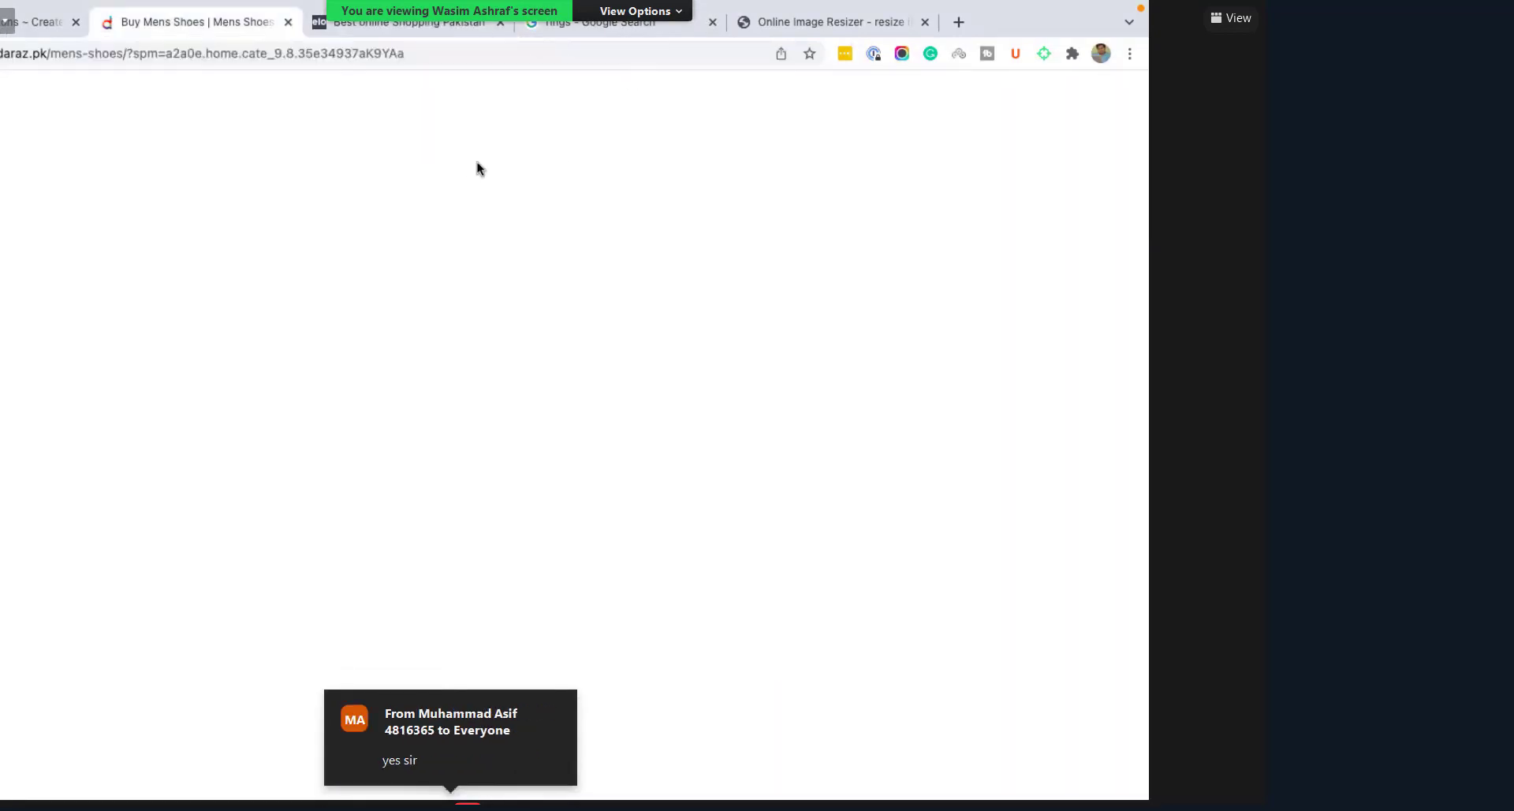
key(ctrl+shift+Tab)
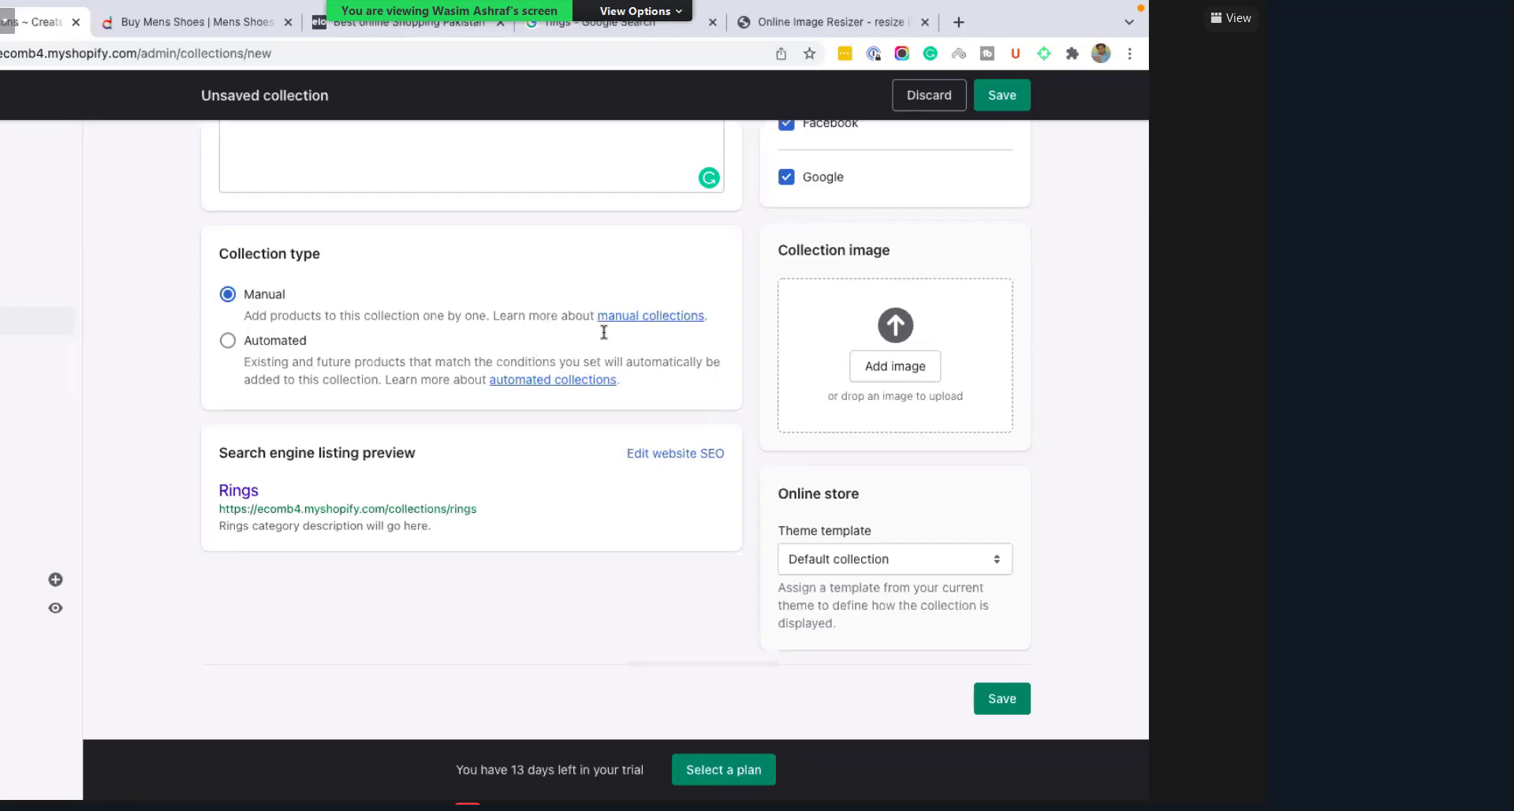
Step: Open tinypng.com in a new Chrome tab via the 'tiny' address-bar autocomplete
click(959, 24)
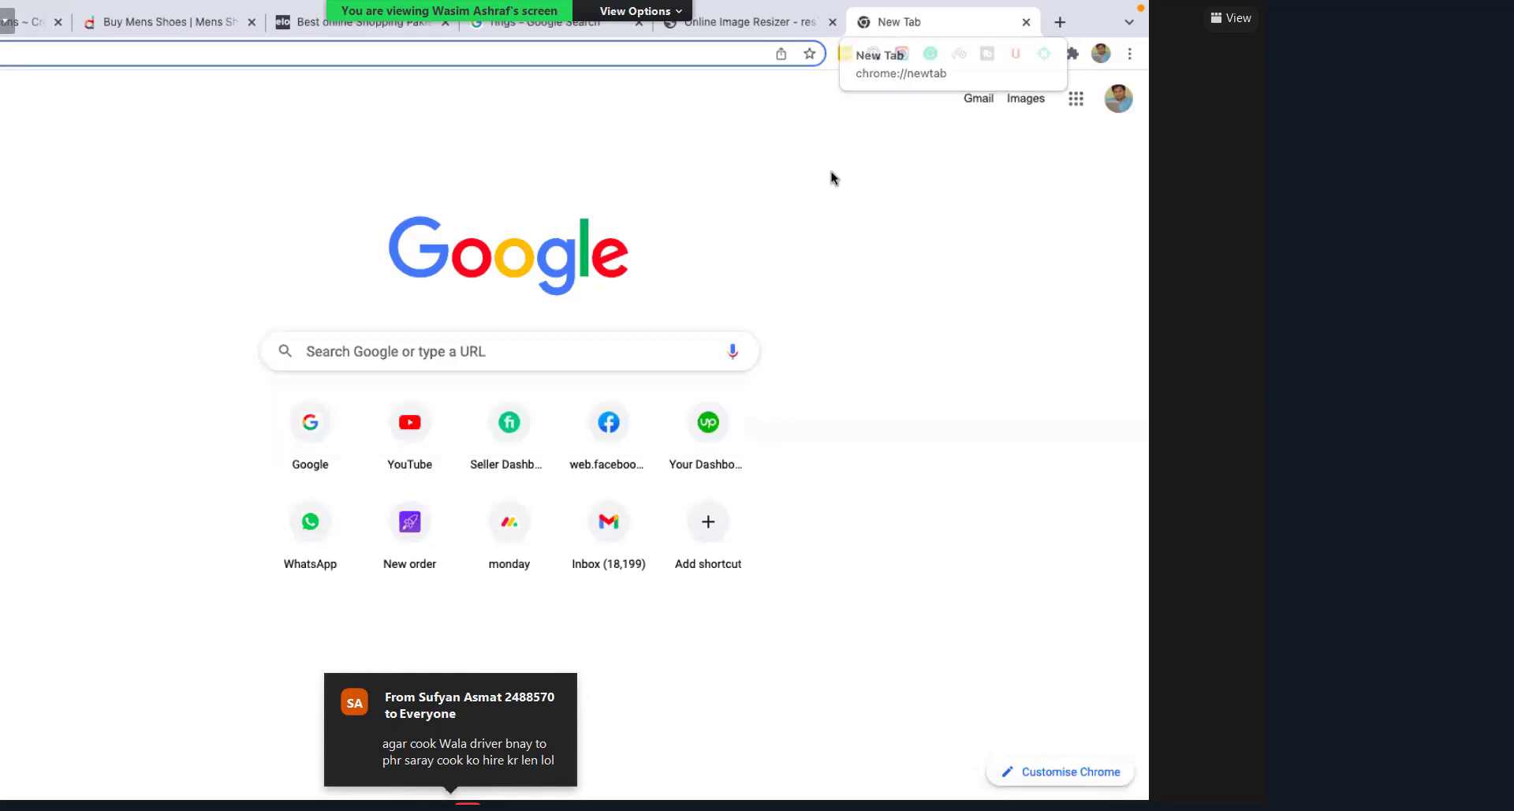
click(313, 60)
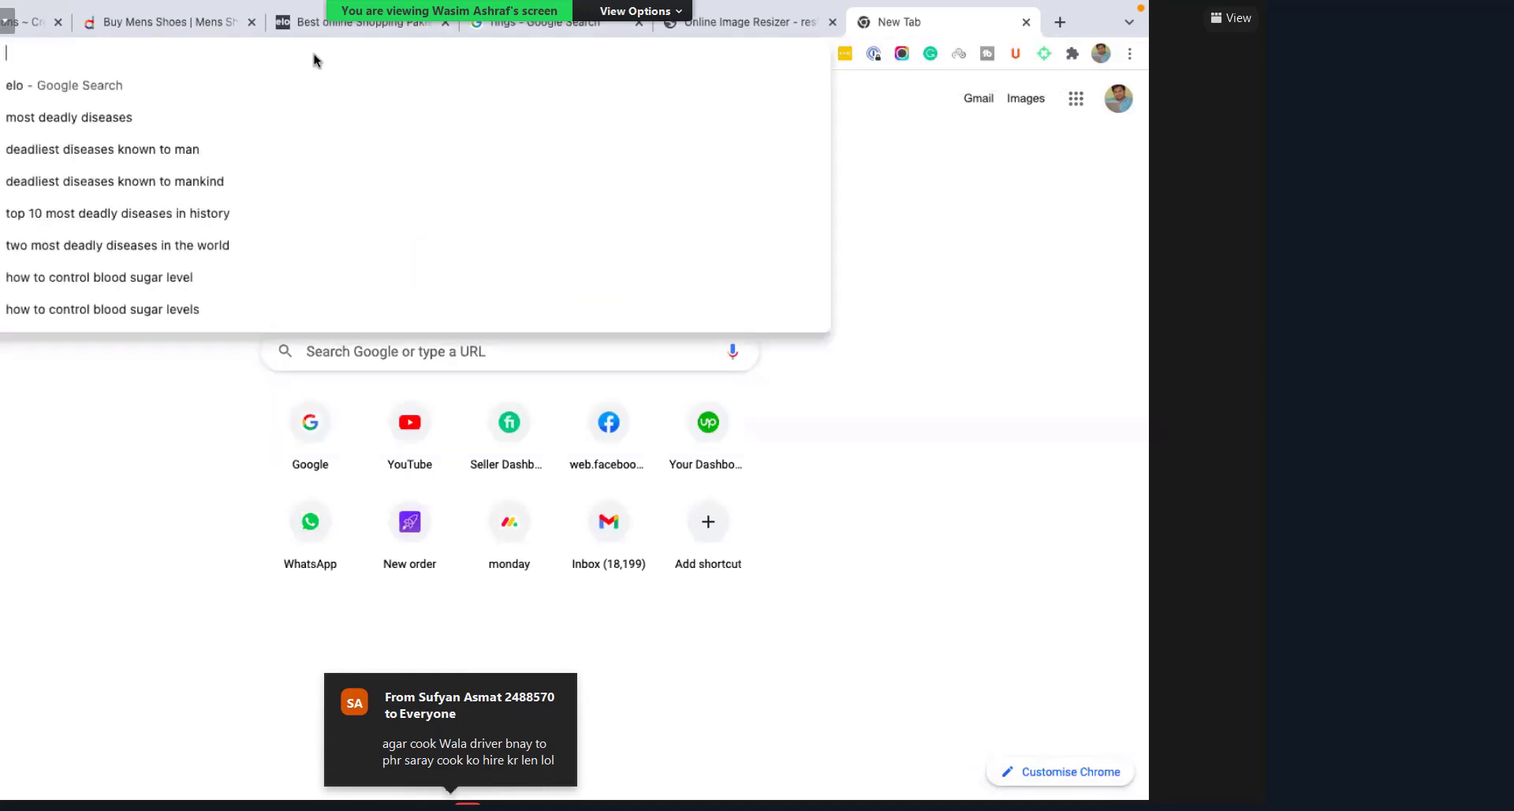
text(tinypng.com)
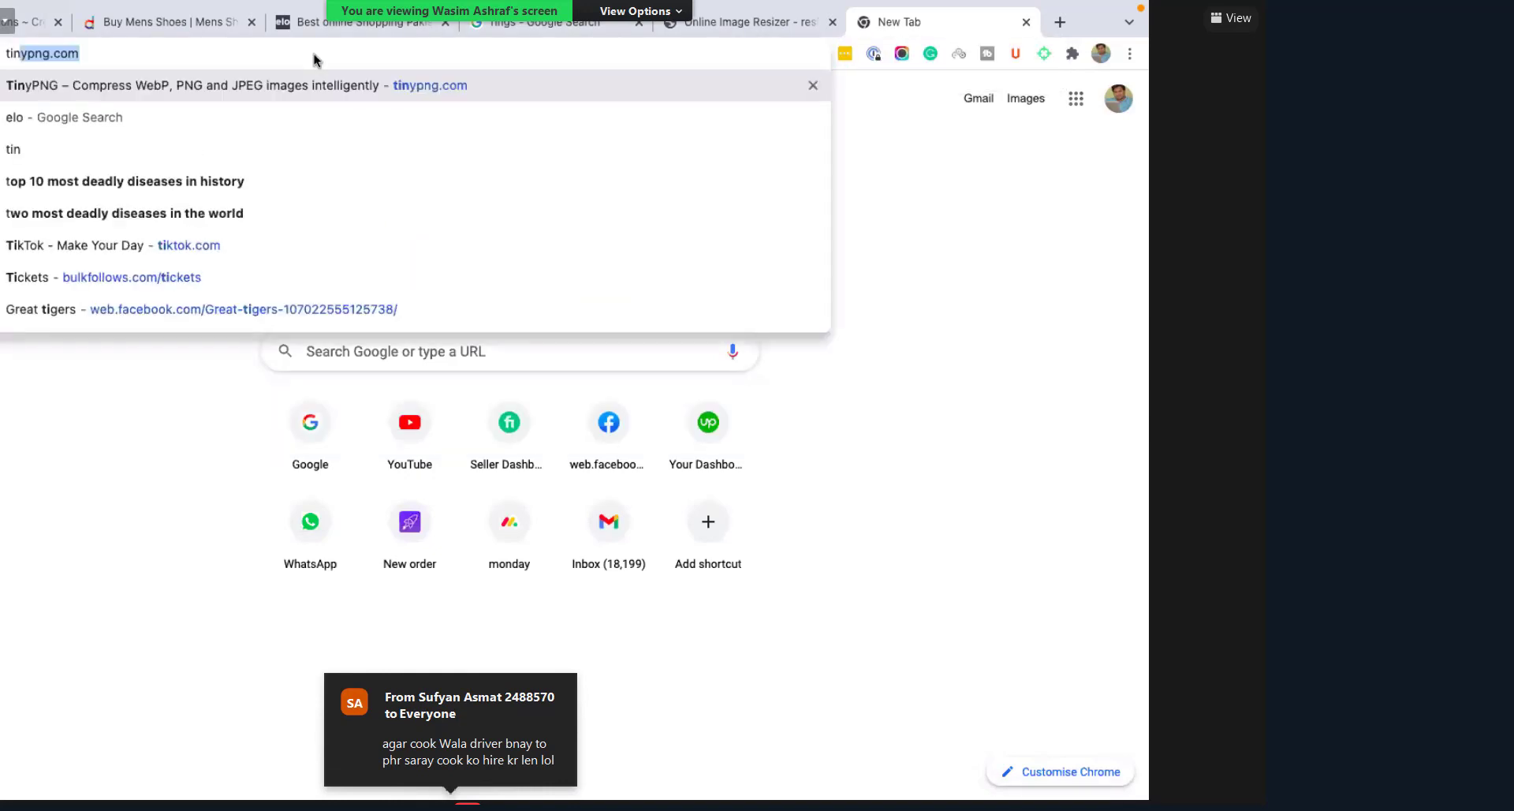
key(Return)
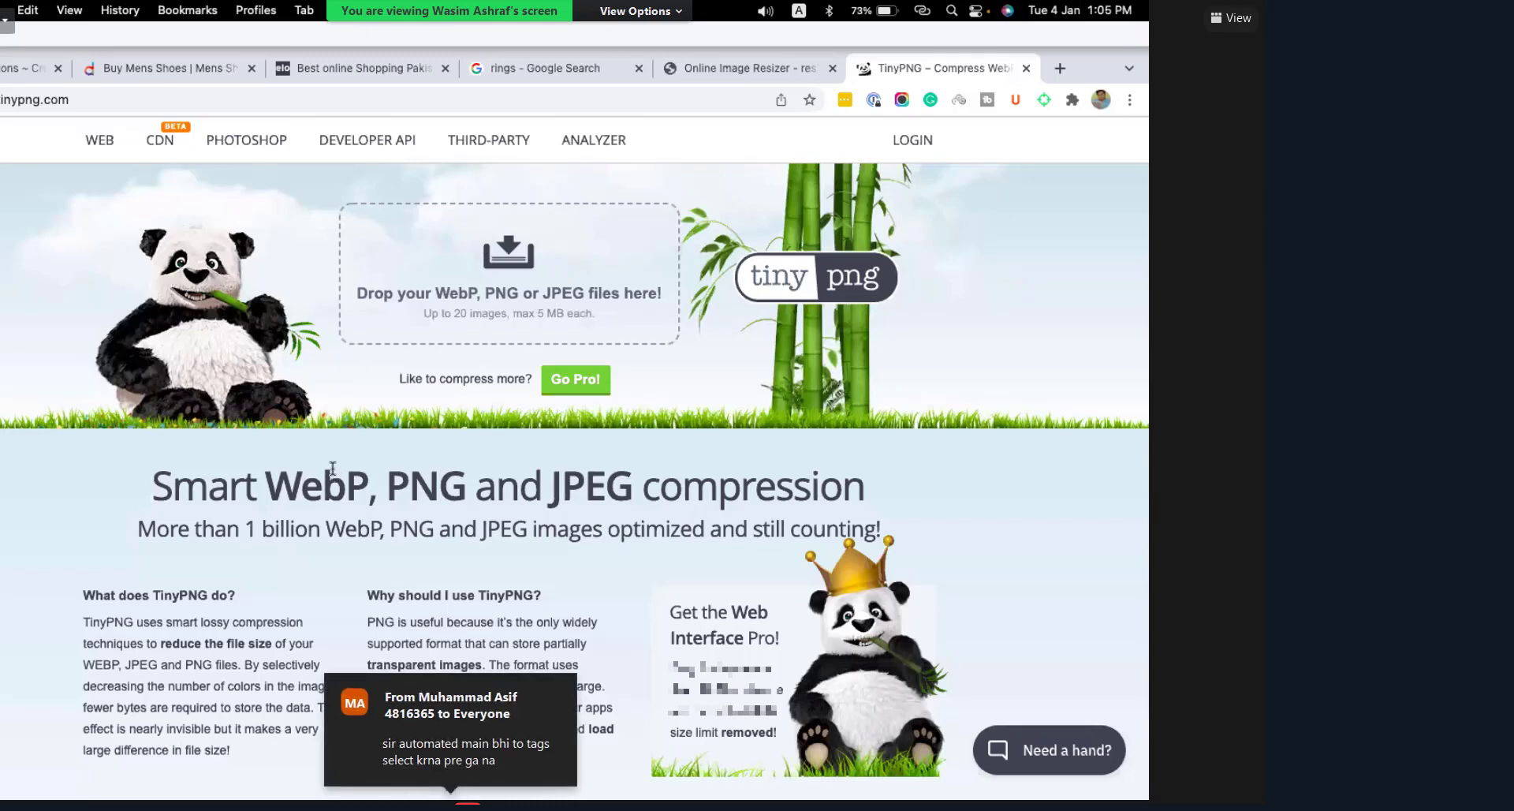
Step: Upload Rings.jpeg from Downloads to TinyPNG for compression
click(652, 245)
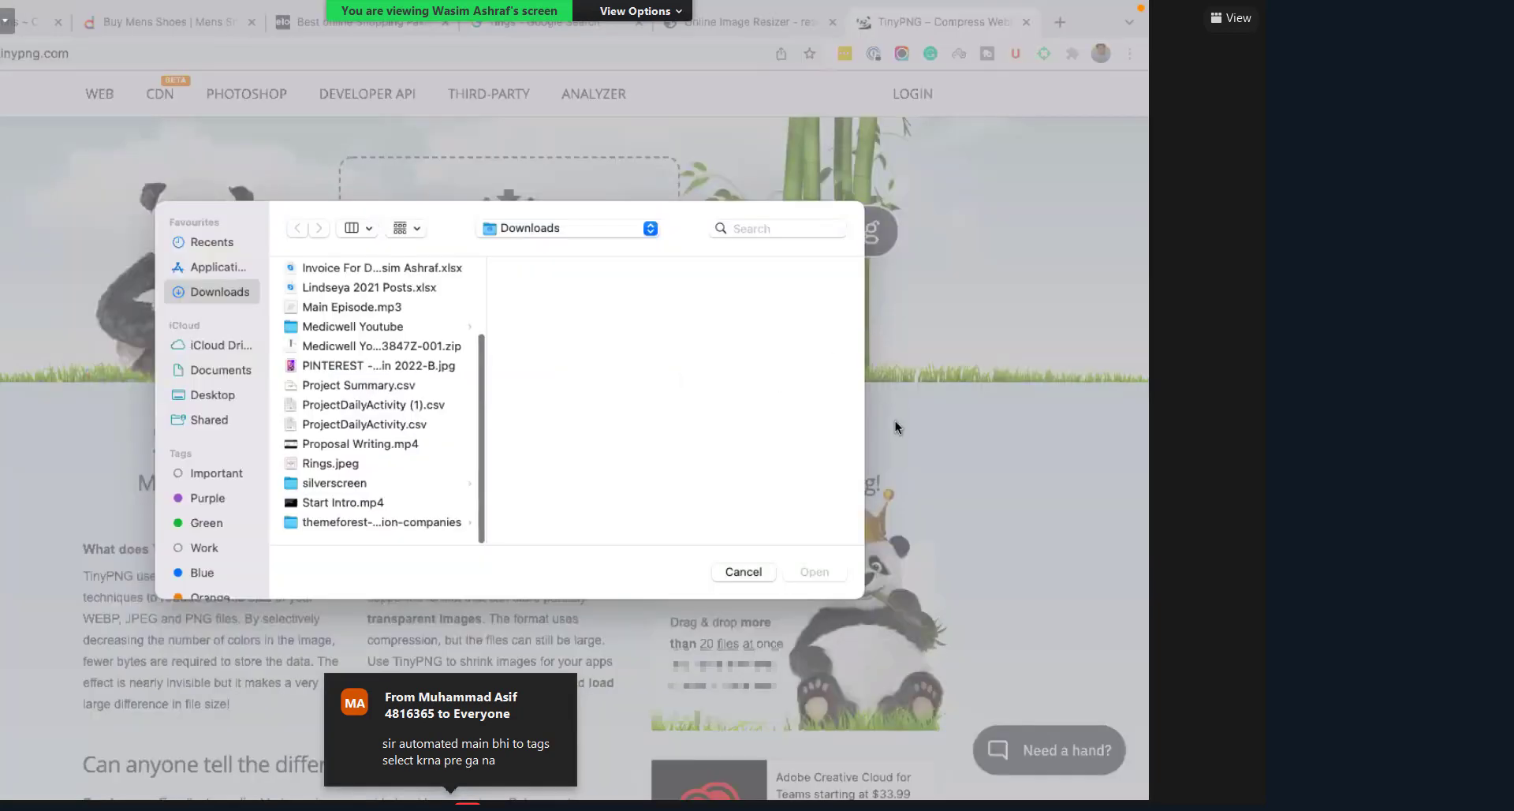
double_click(330, 463)
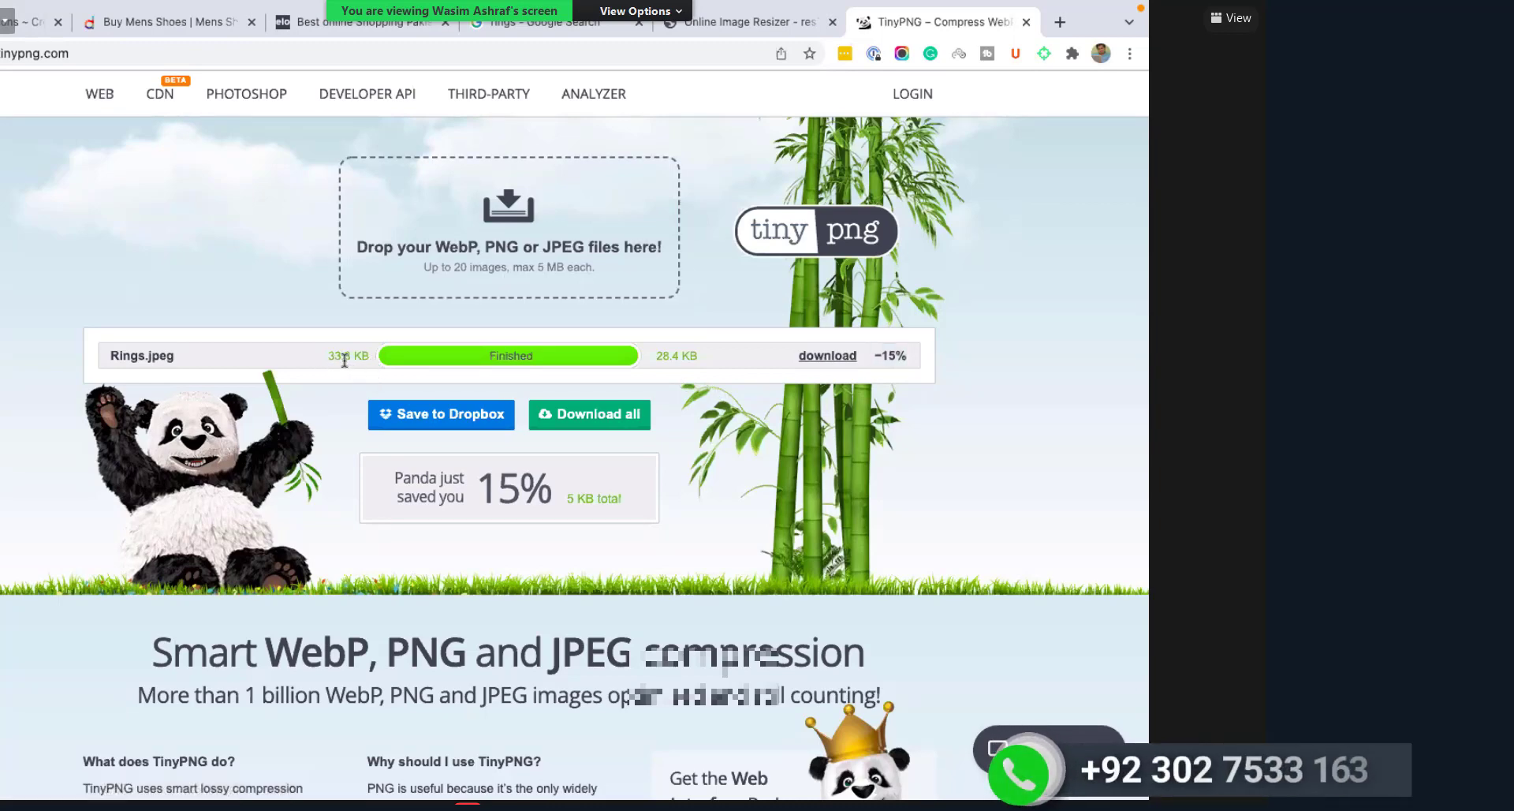
Step: Download the compressed 28.4 KB Rings.jpeg from TinyPNG
drag(344, 360, 362, 354)
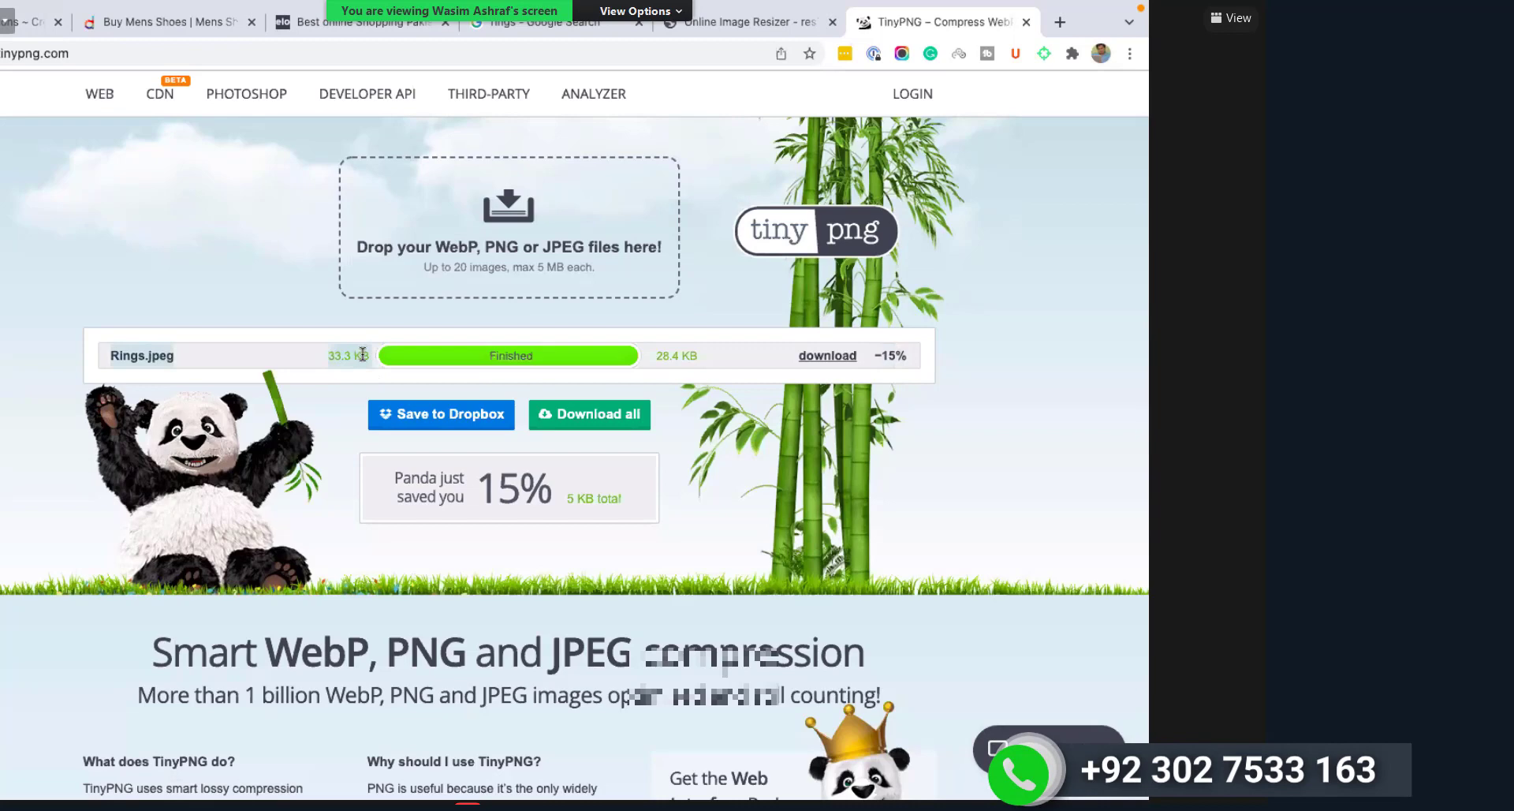
click(107, 112)
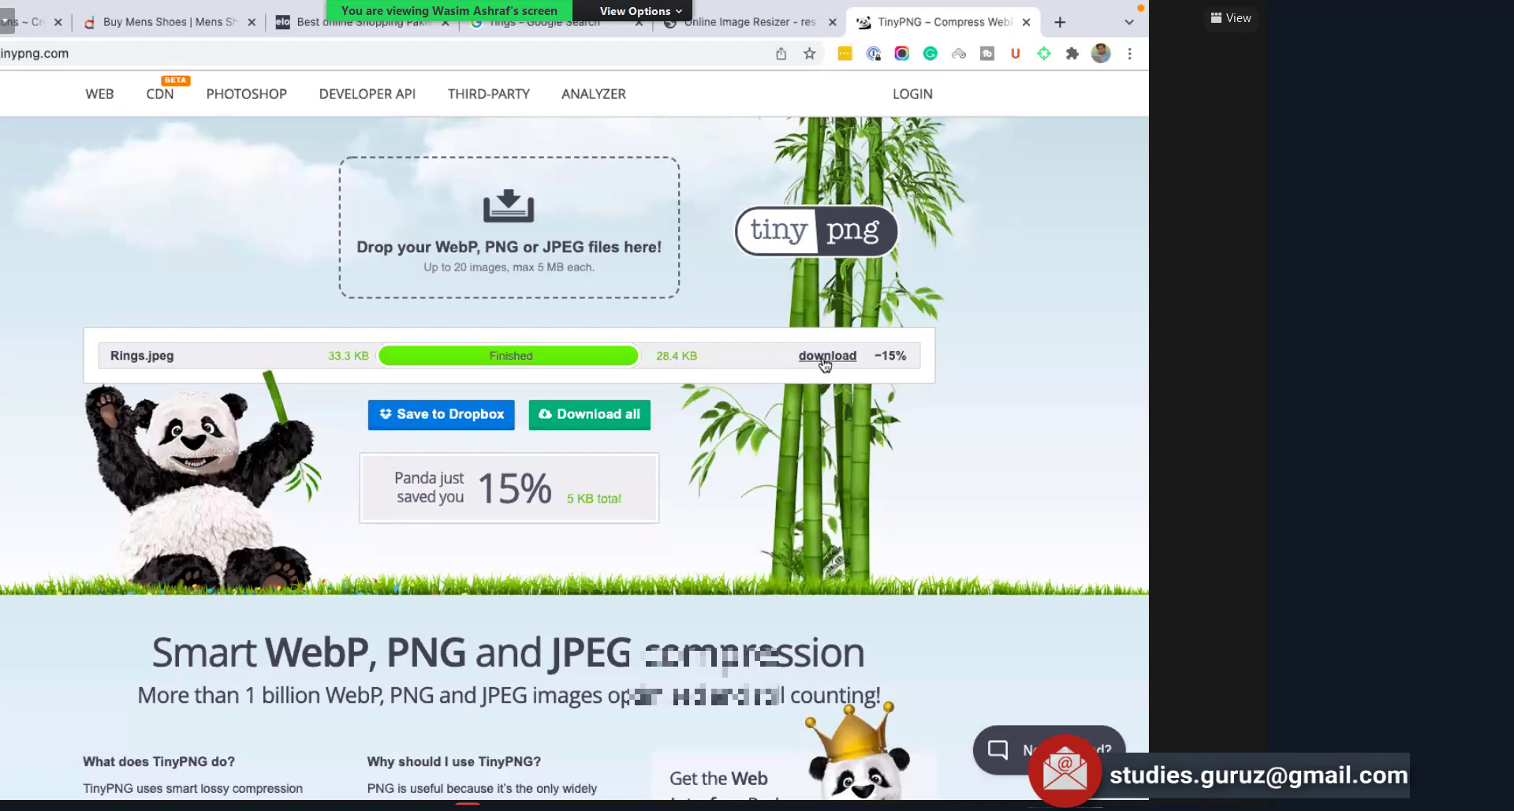
click(697, 367)
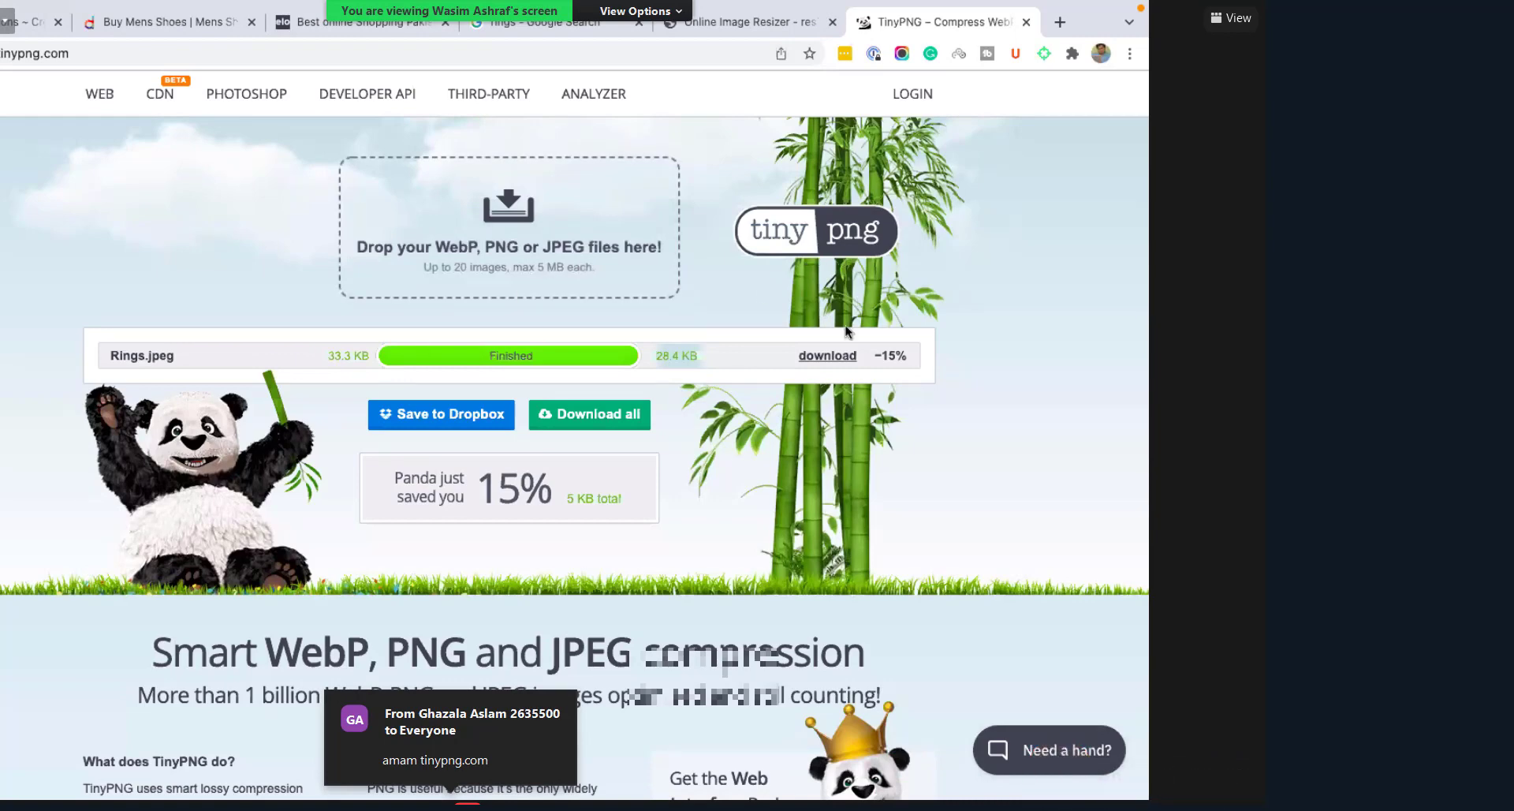
click(830, 362)
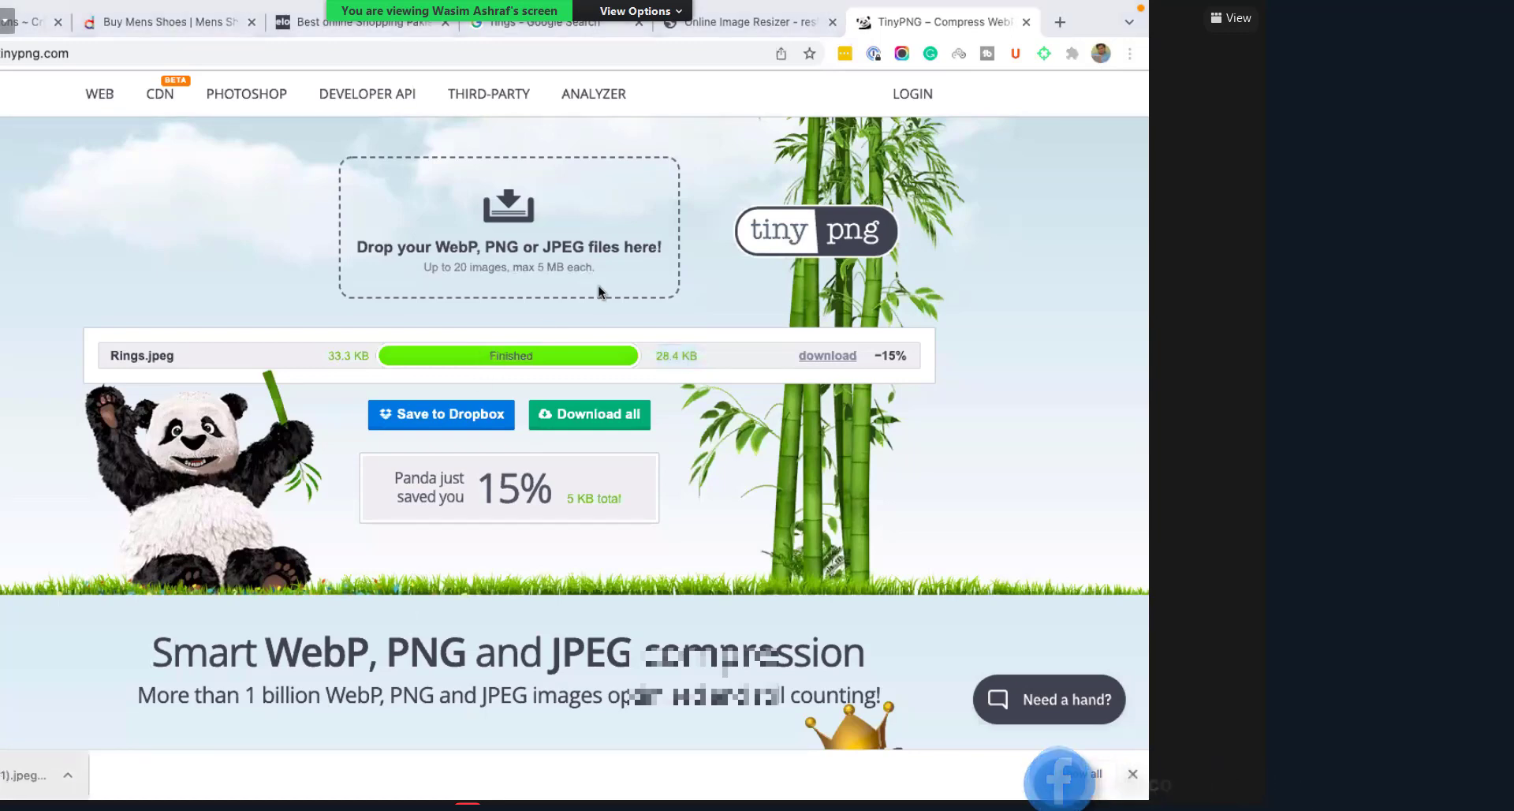
key(F11)
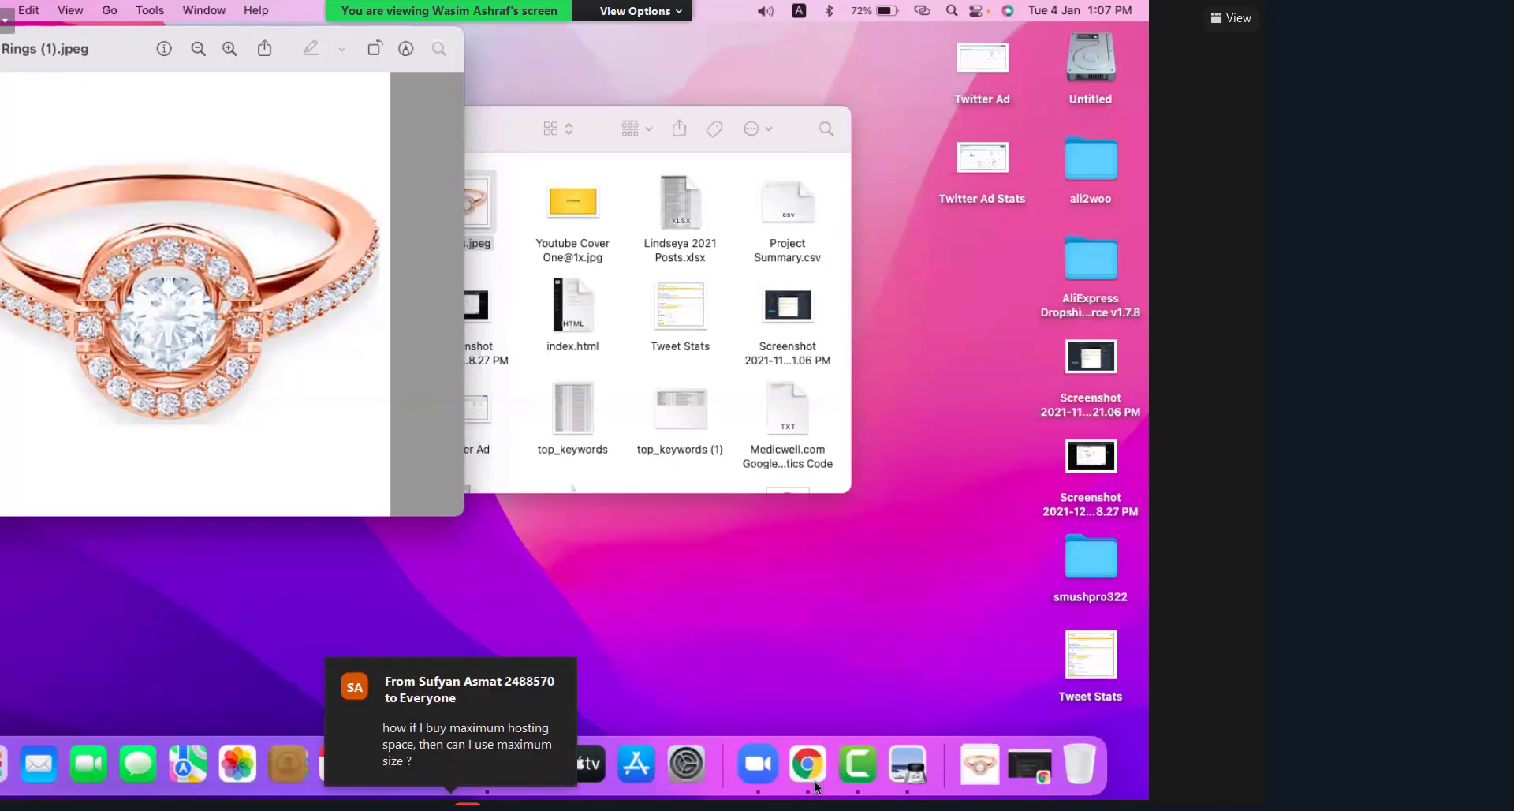
key(super+w)
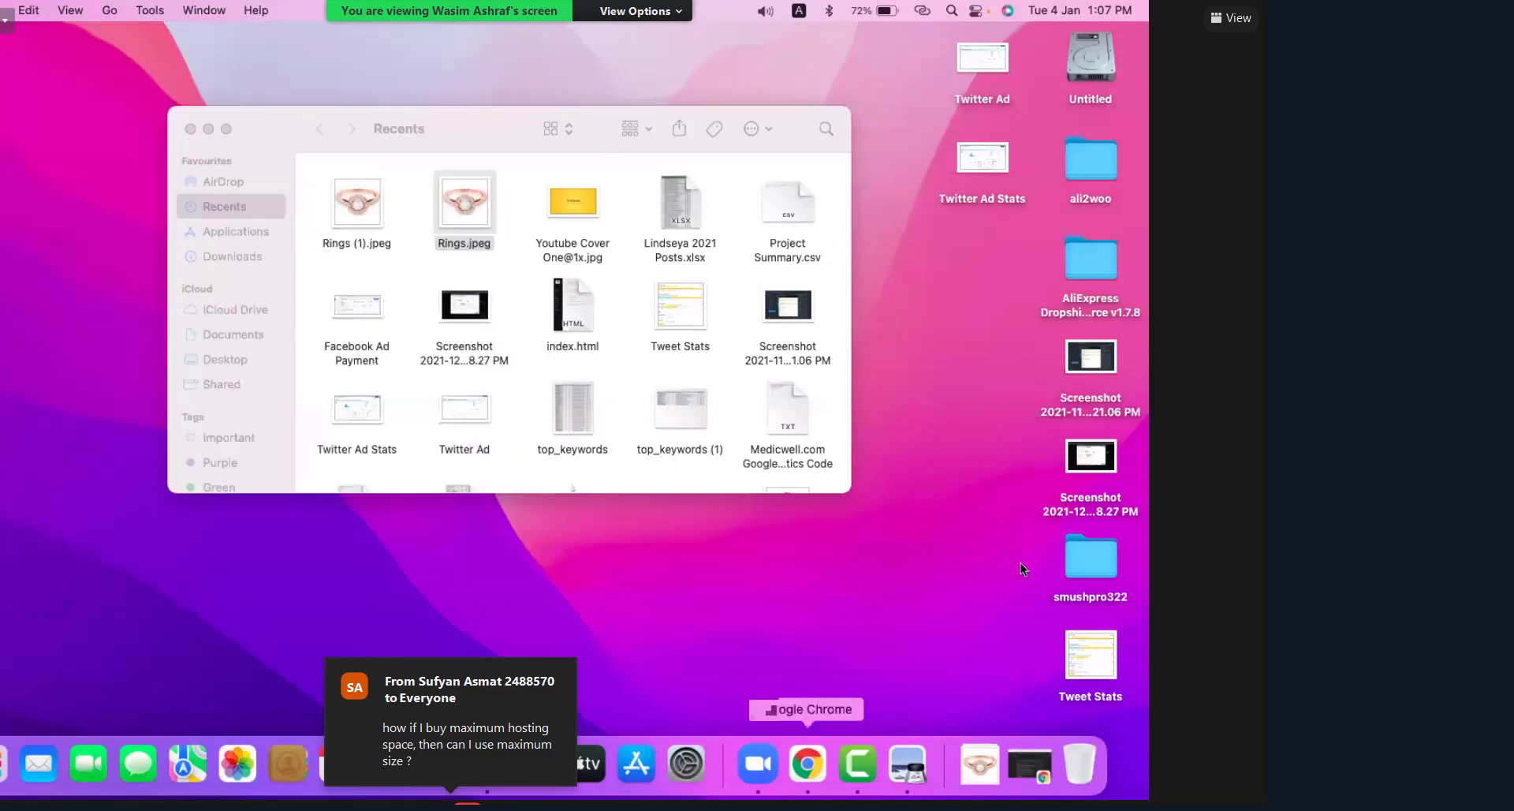
key(super+Tab)
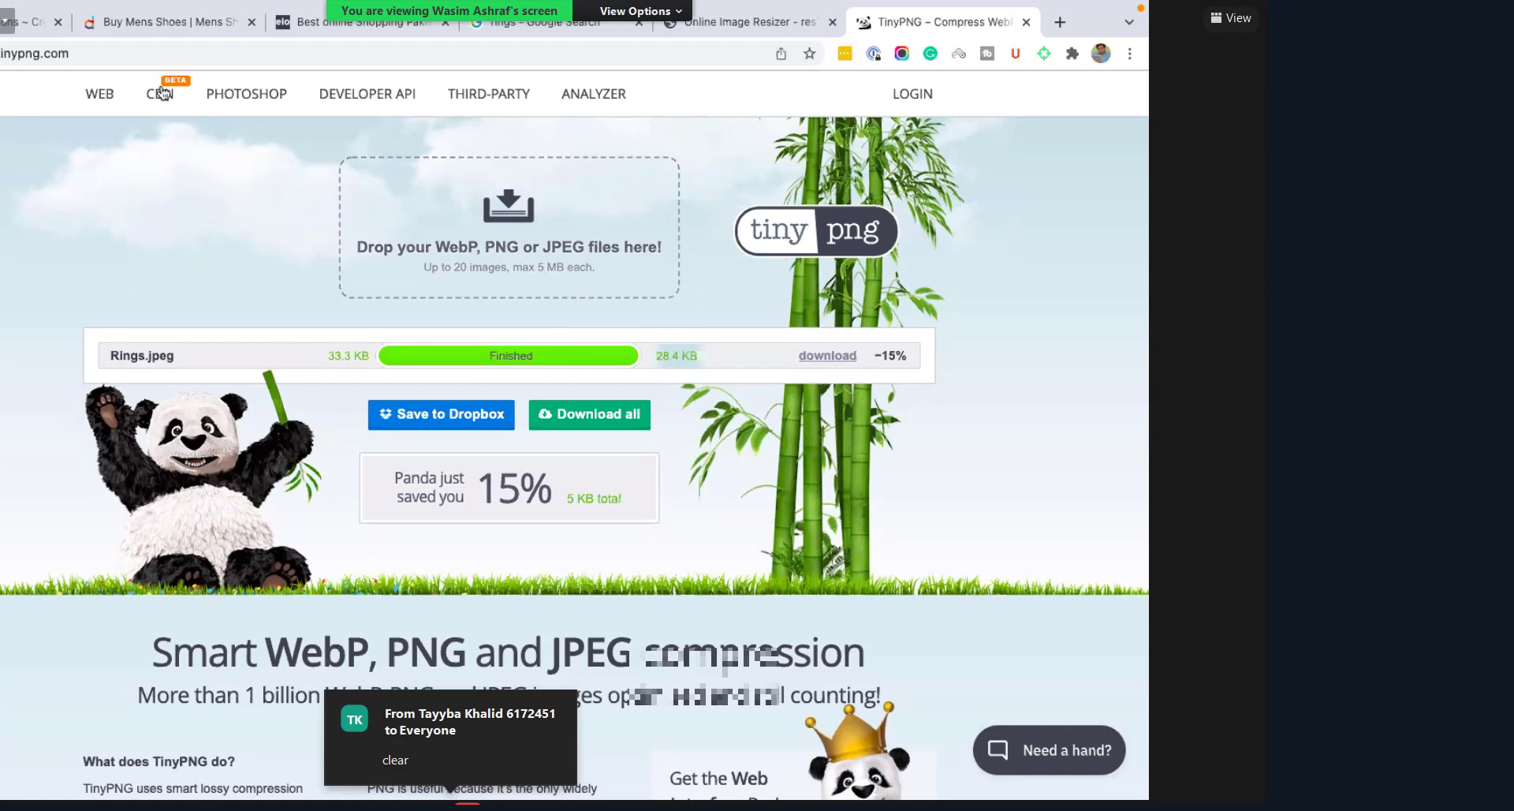
Step: Back in Shopify, add Rings.jpeg as the Rings collection image
click(22, 22)
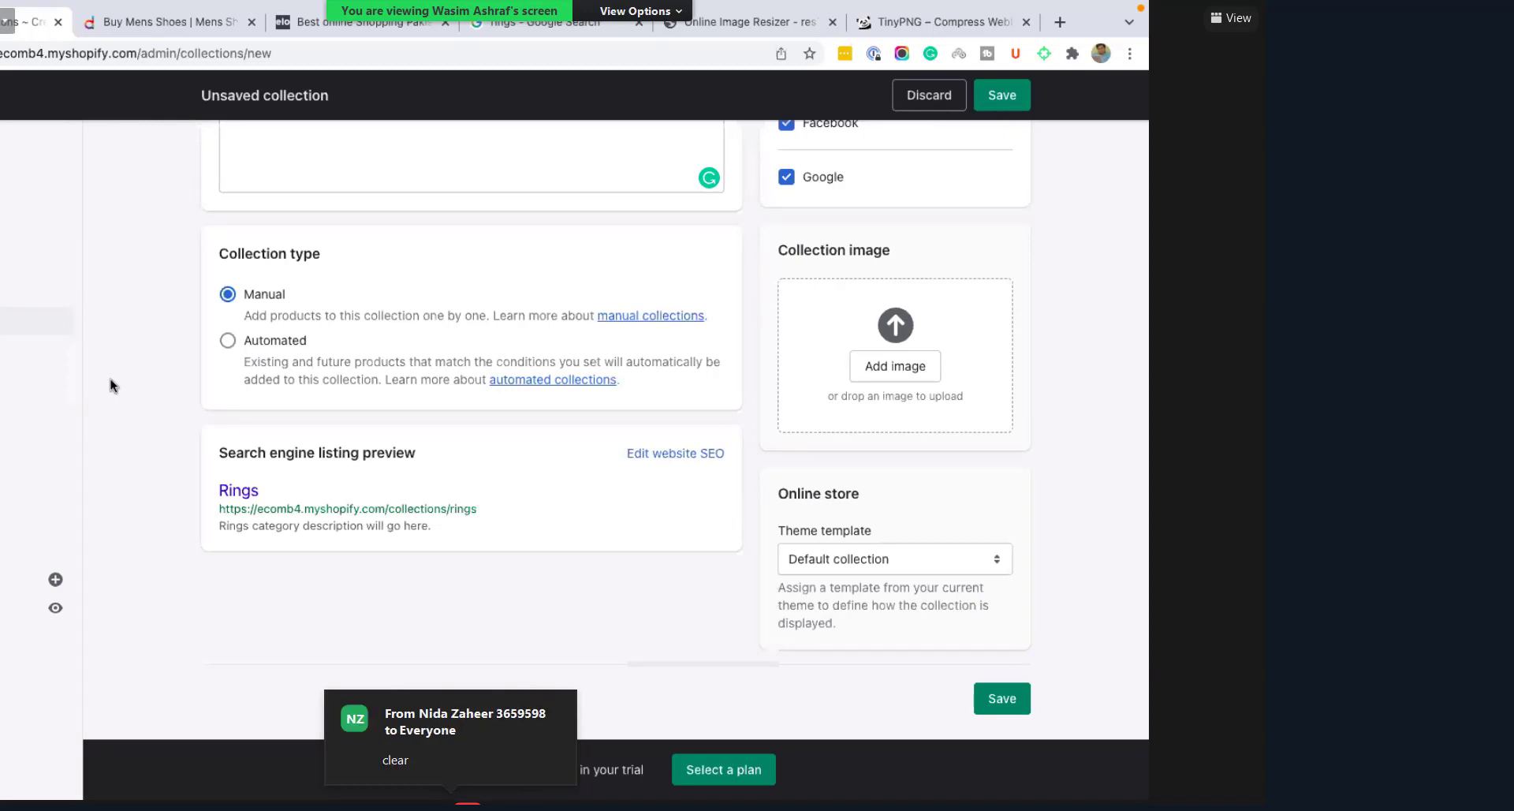
click(892, 365)
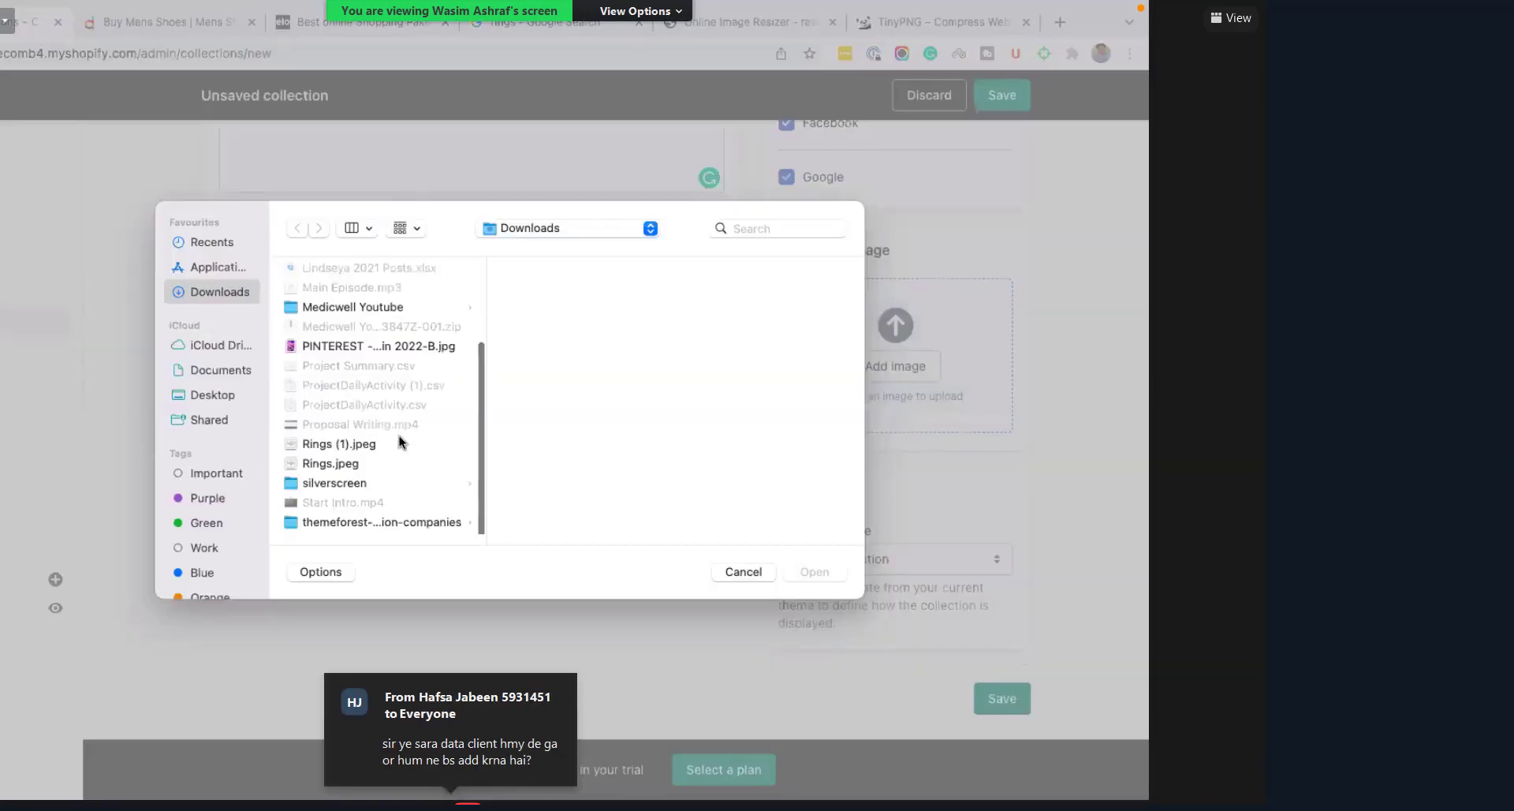
text(rings.)
key(Return)
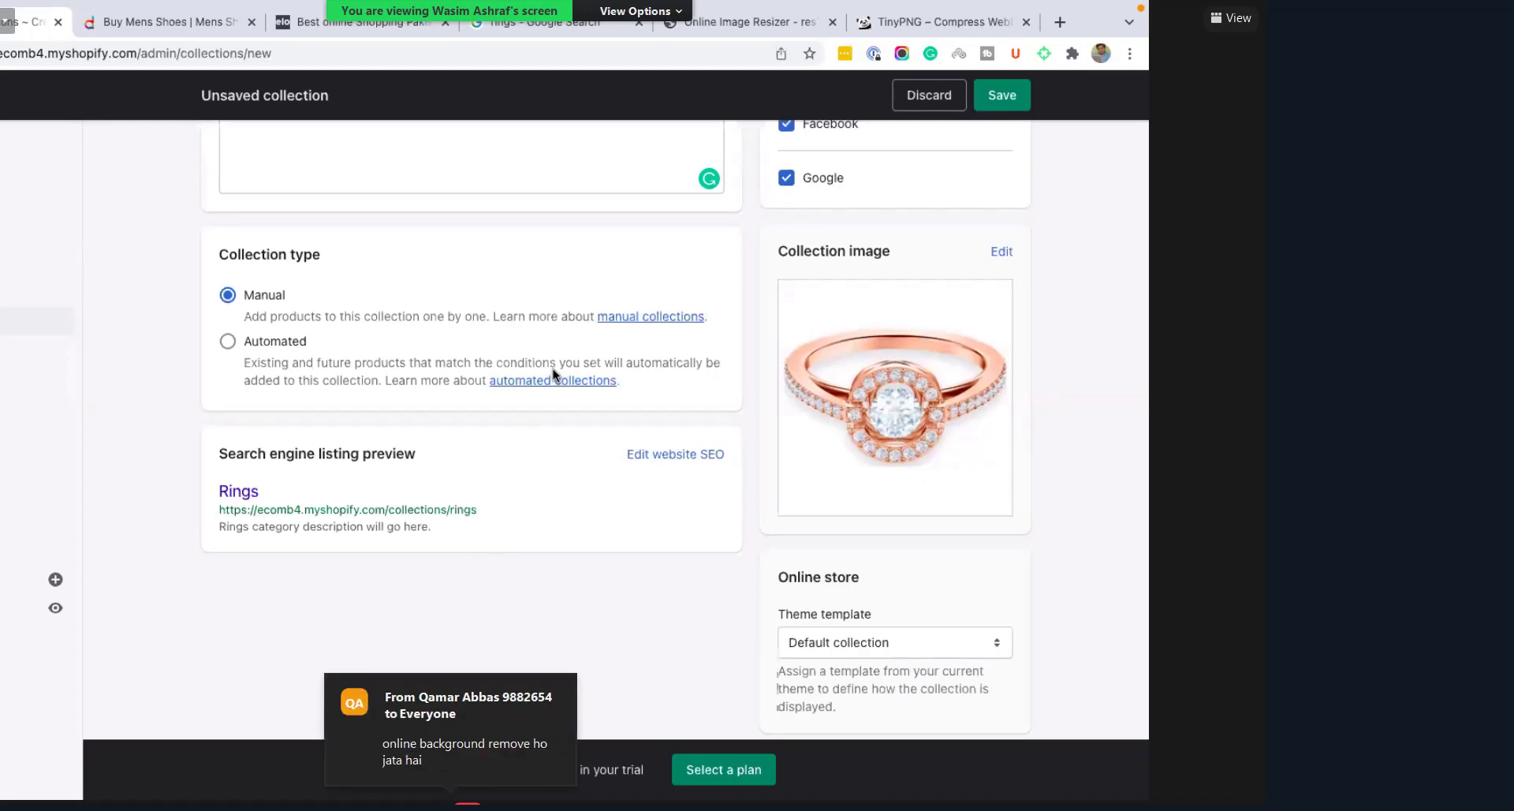
Step: Save the new Rings collection
scroll(552, 370, up, 4)
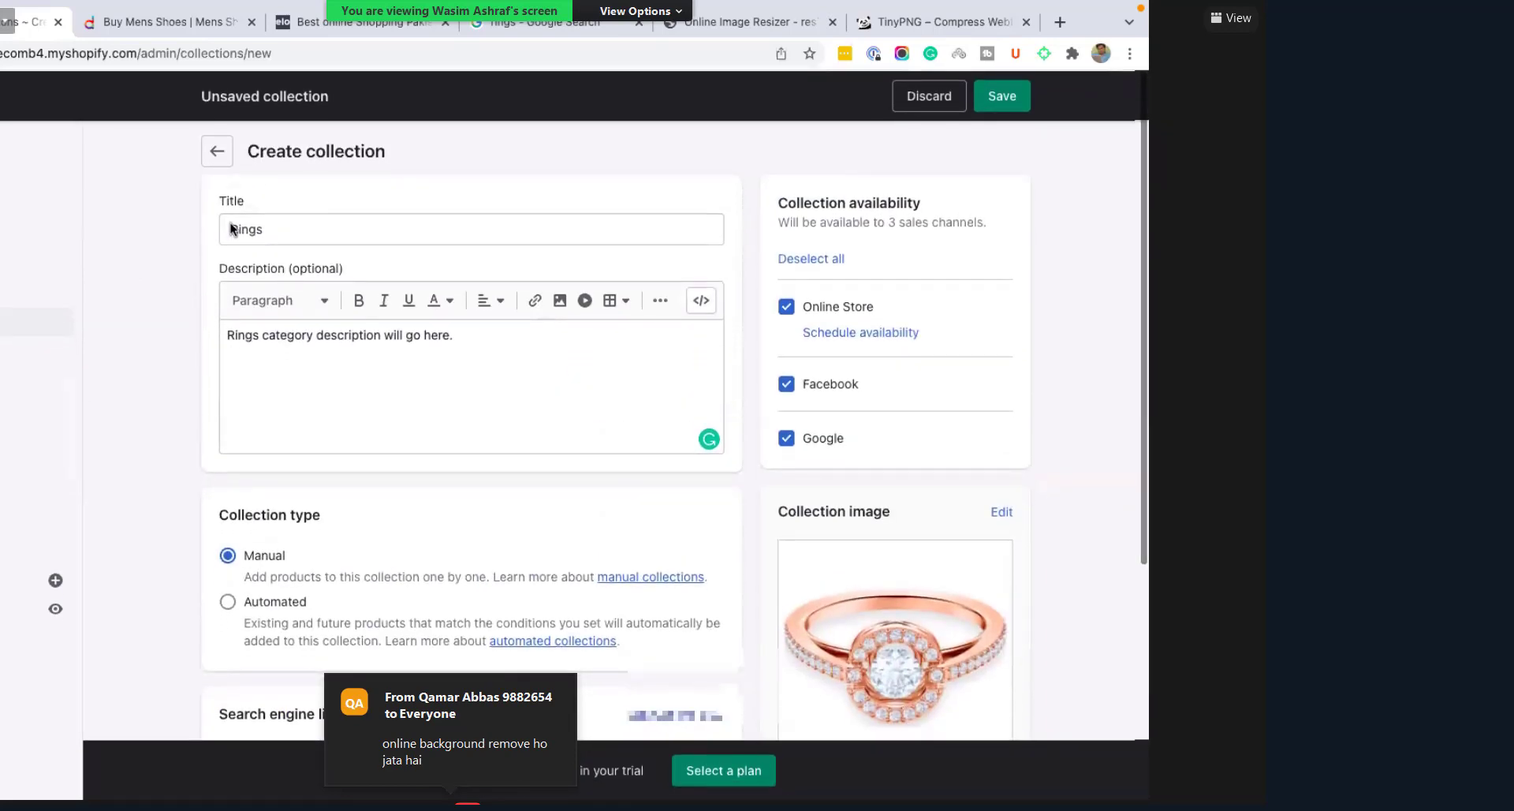
scroll(261, 379, down, 3)
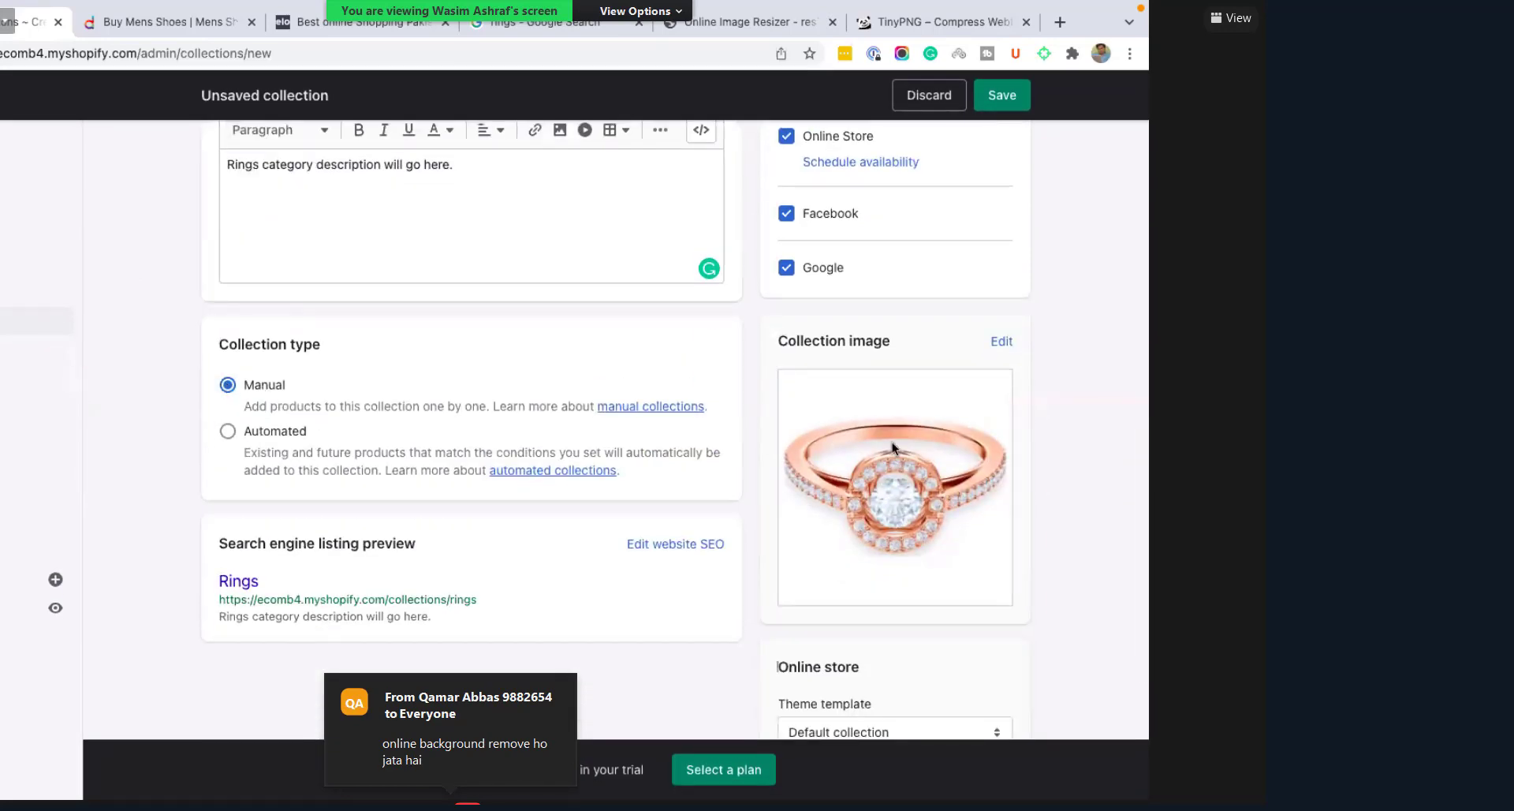
scroll(892, 442, down, 3)
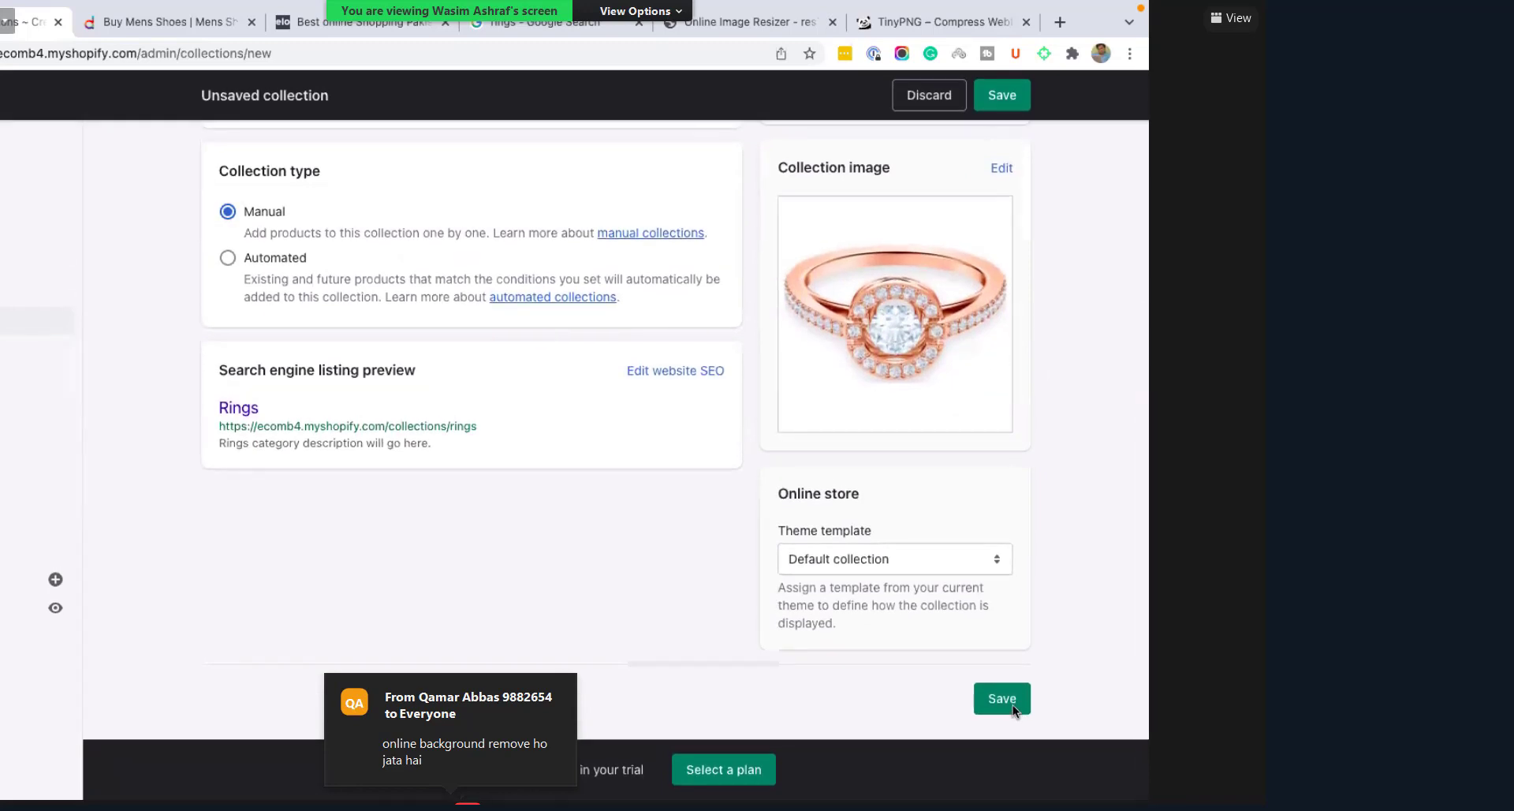
click(1011, 702)
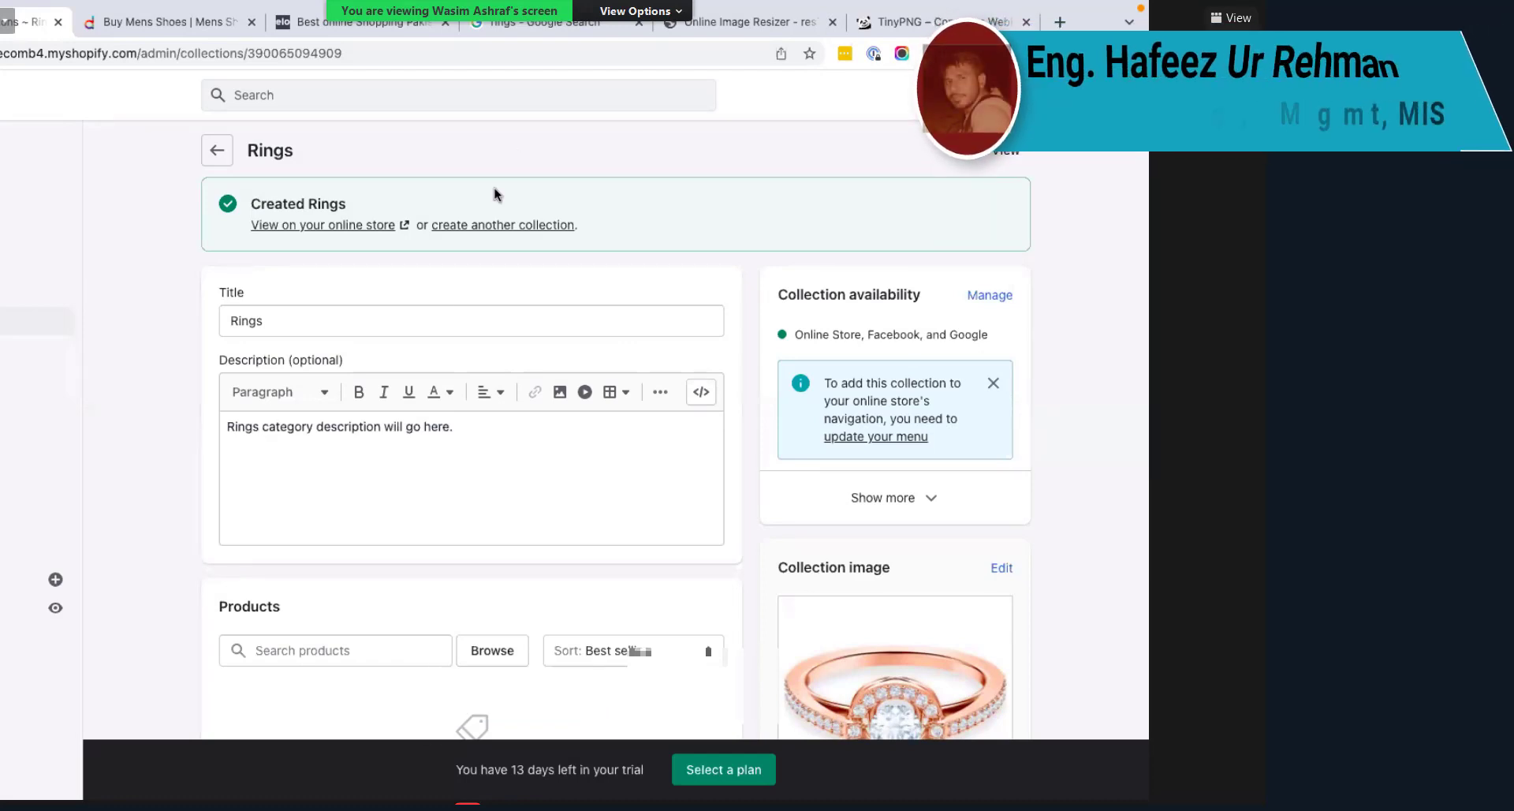
Step: Leave the saved Rings collection and return to the Collections list
scroll(456, 289, down, 1)
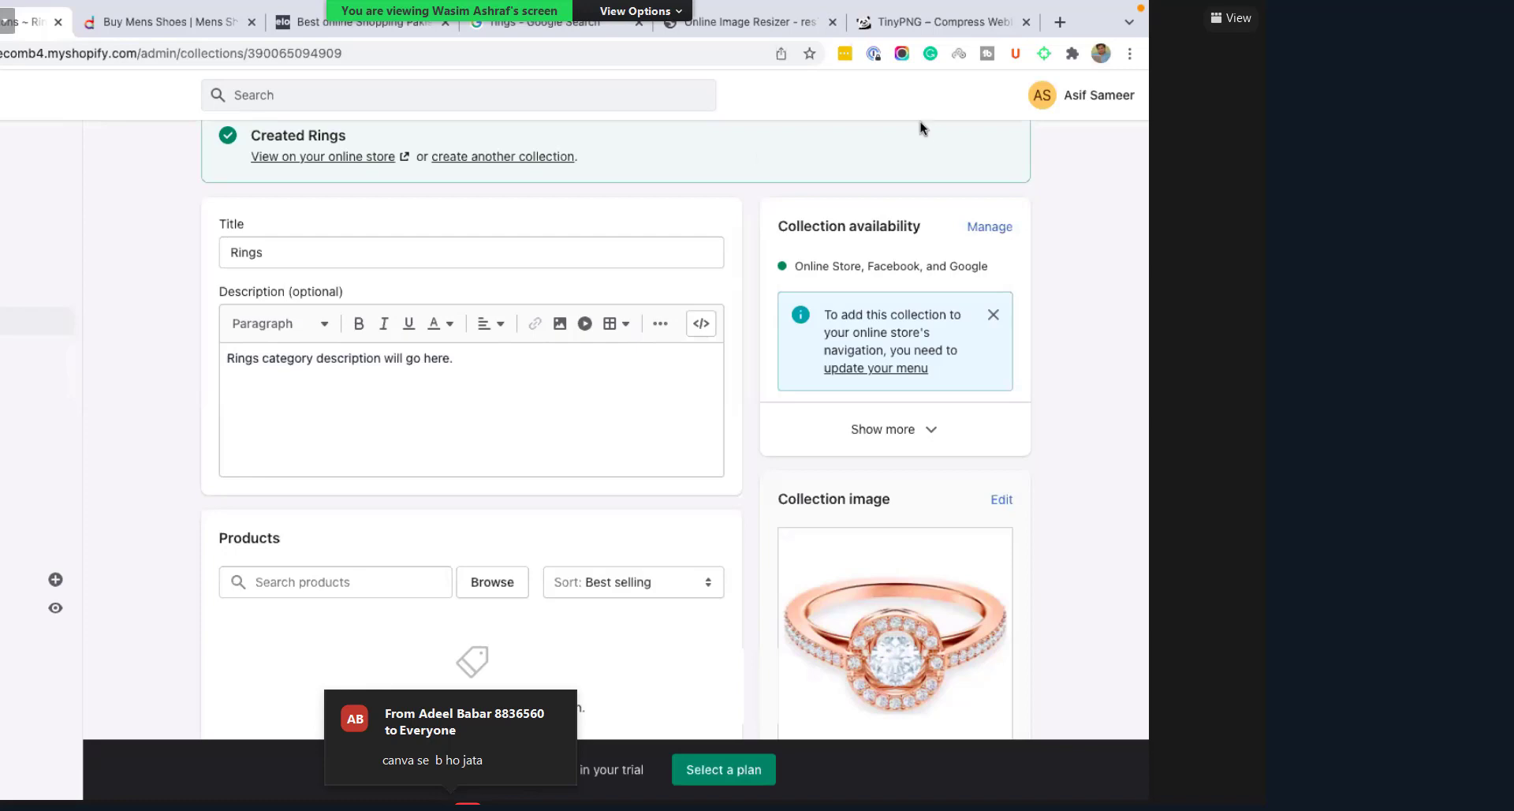
scroll(612, 401, up, 1)
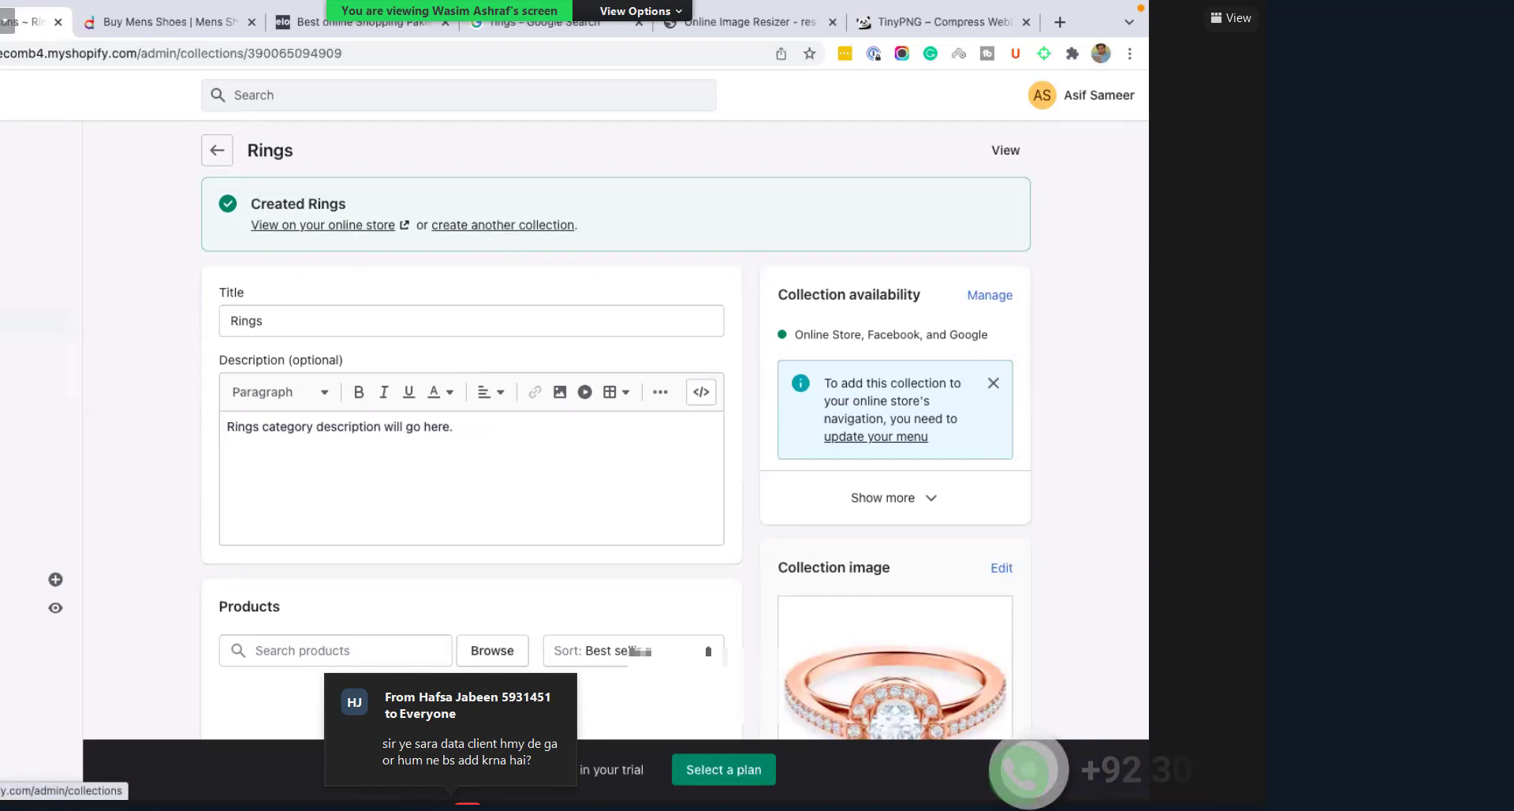
click(32, 315)
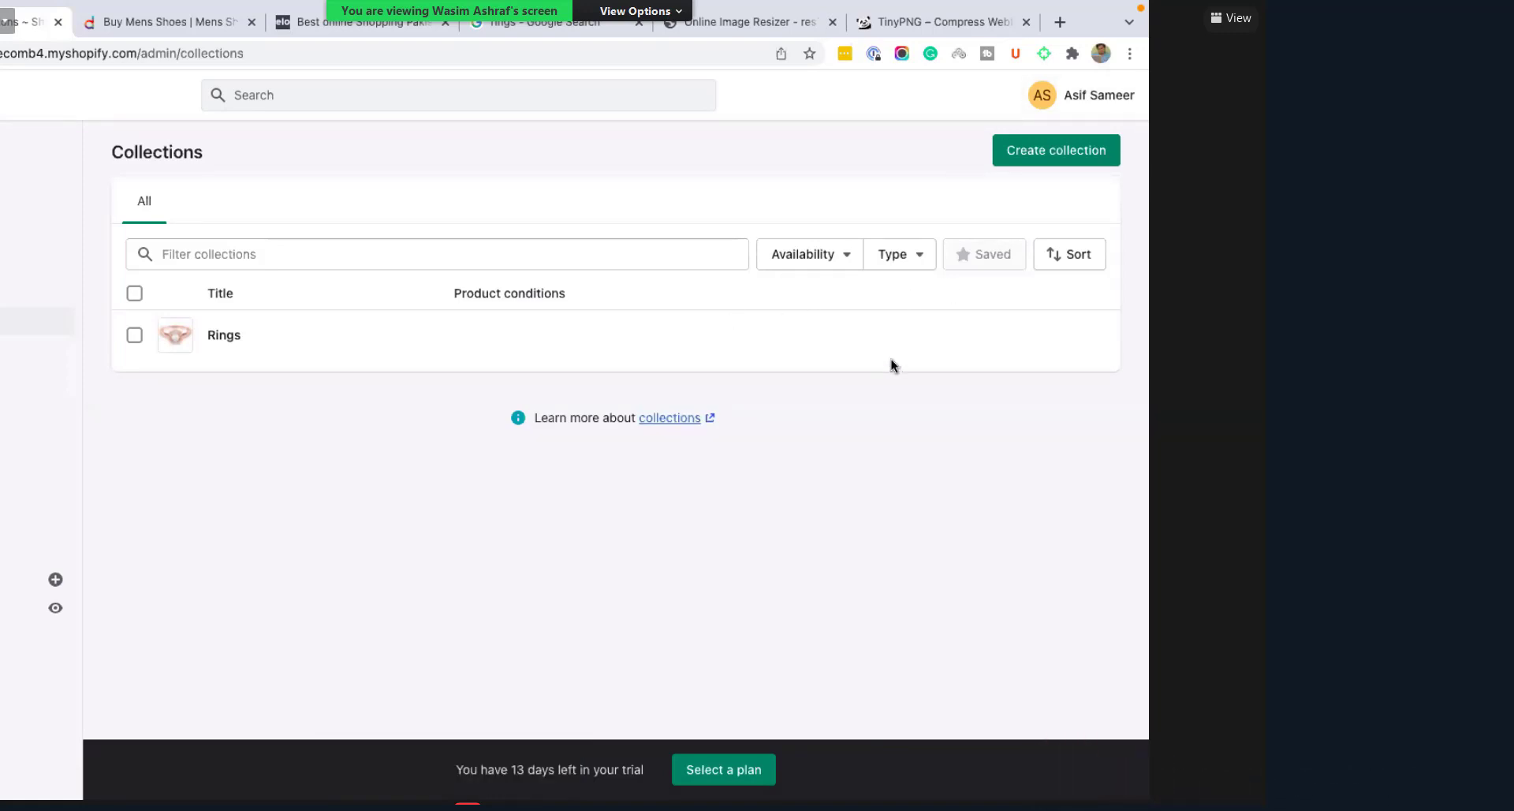
Step: Create a new collection titled 'Necklace' with description 'Necklace Description'
click(1057, 150)
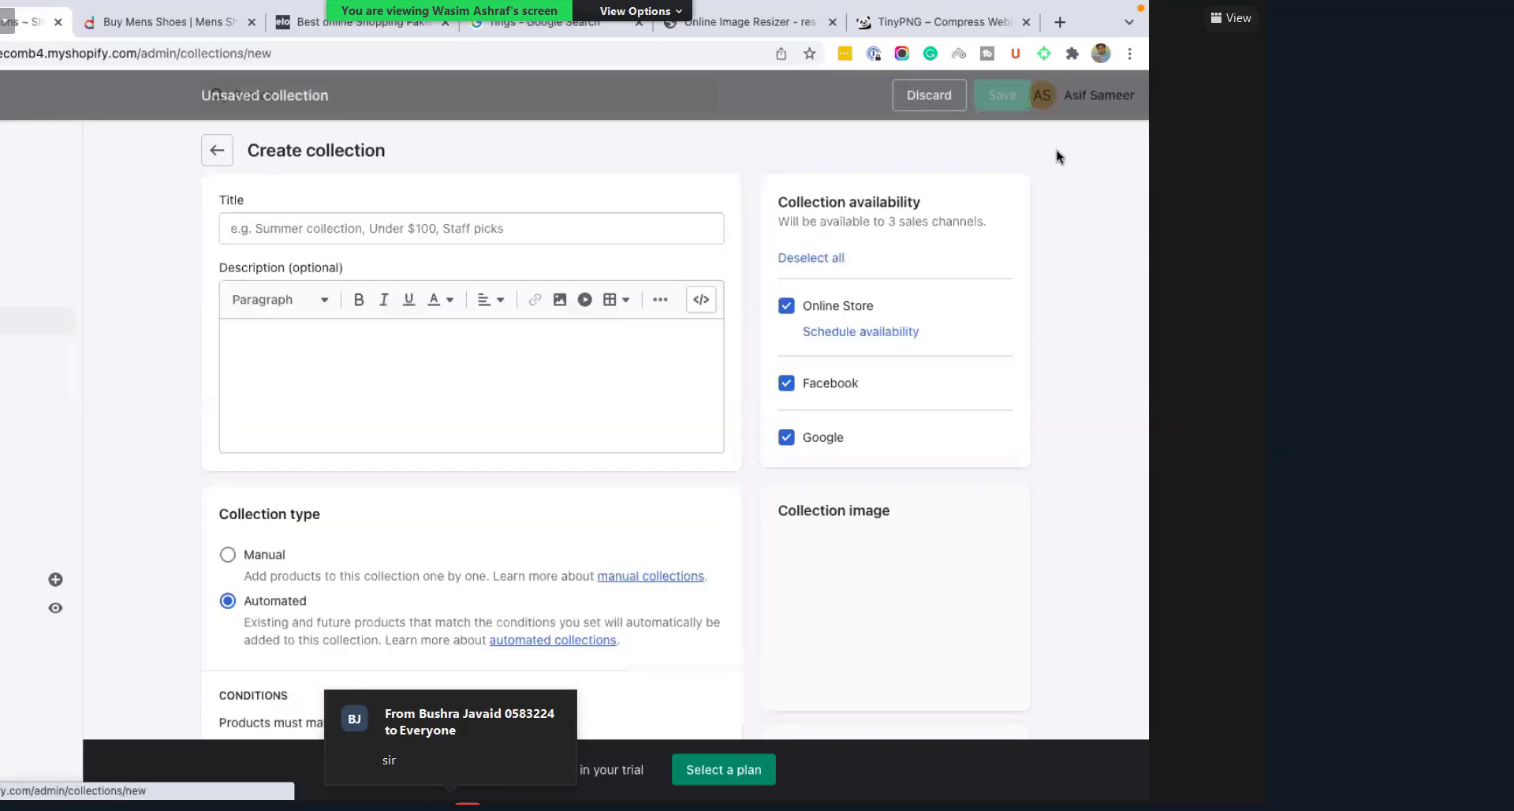
click(337, 228)
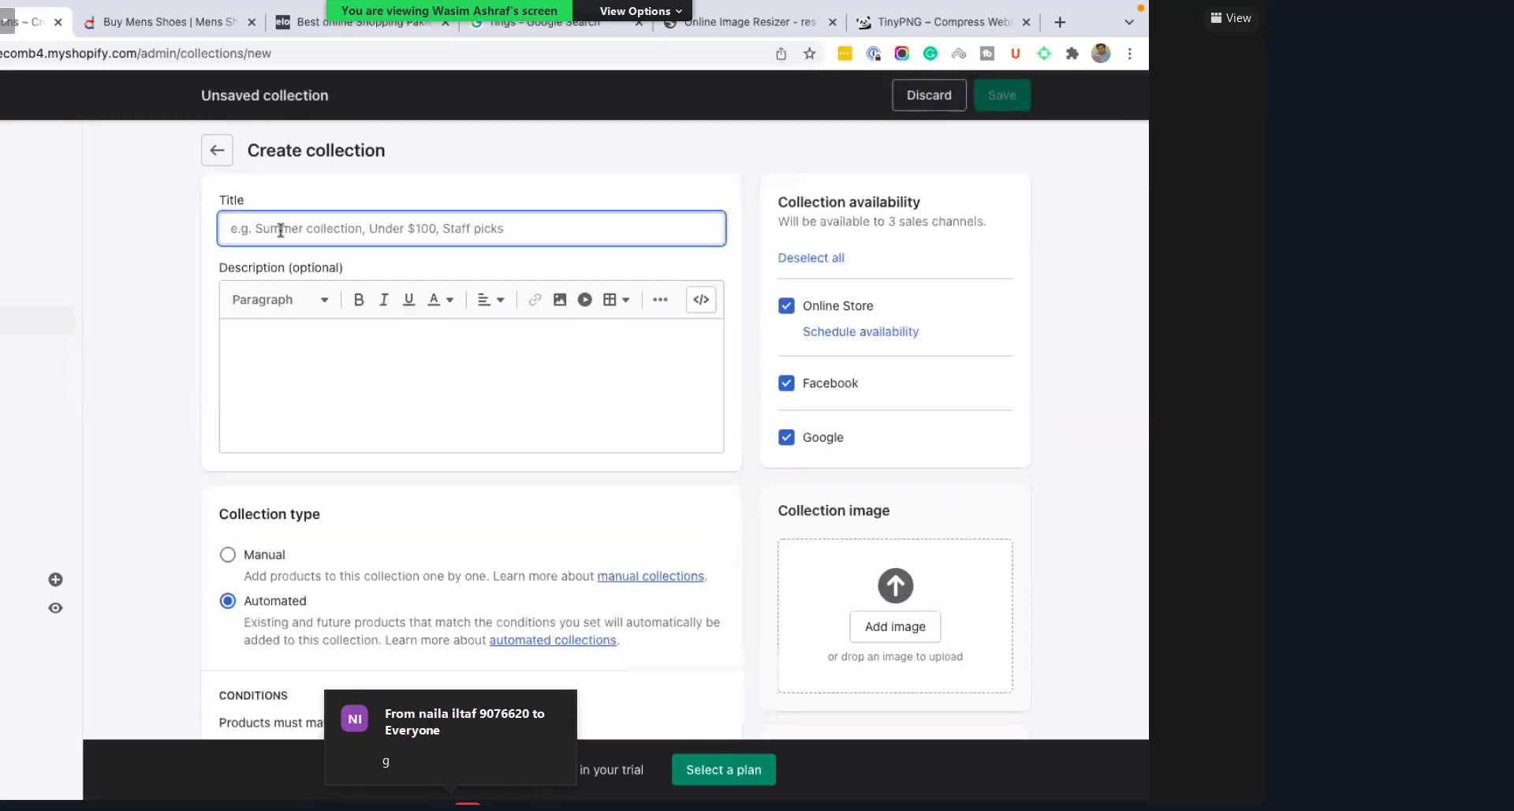
text(Nec)
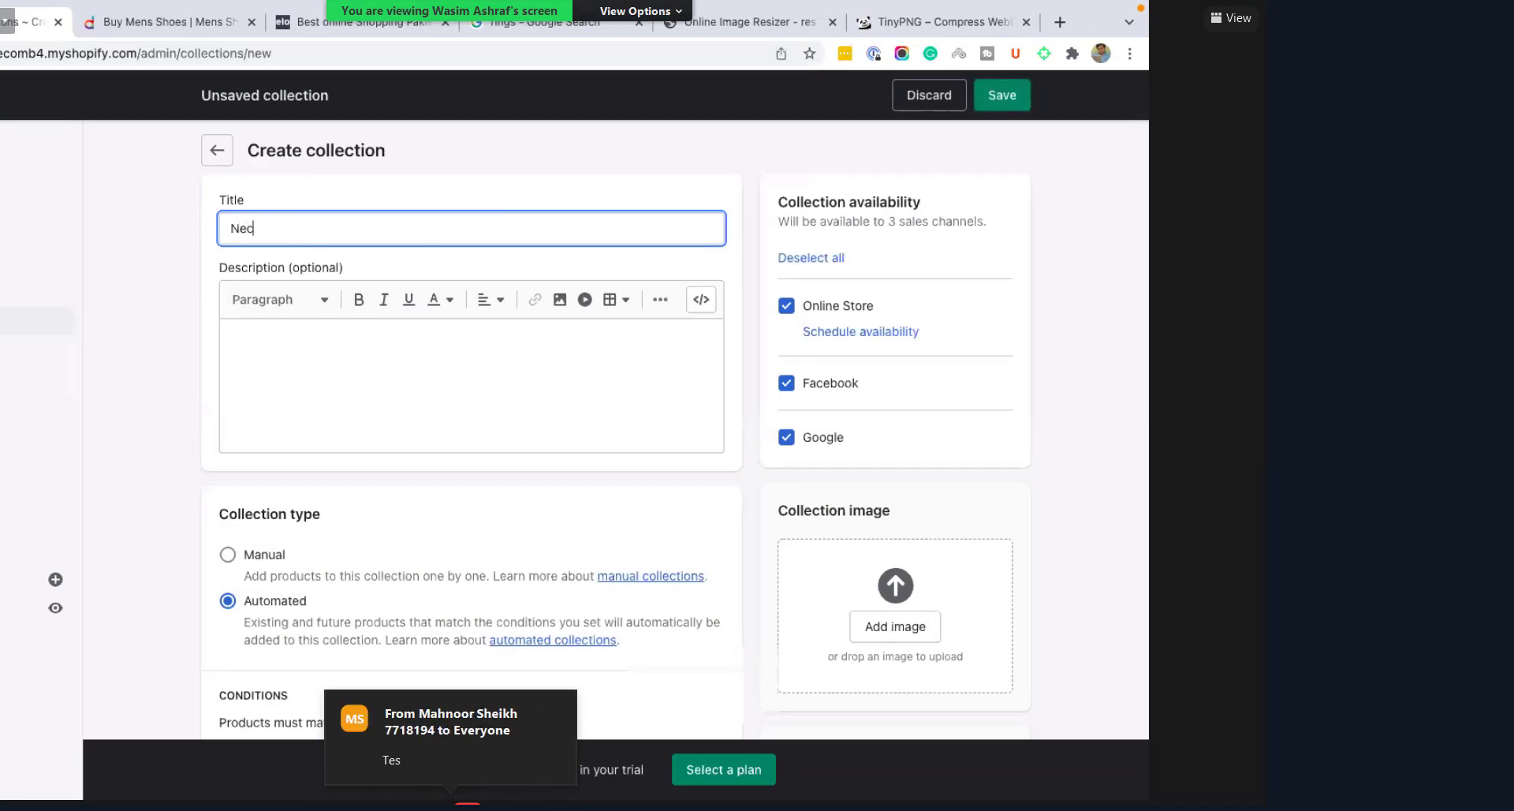
text(klace)
click(308, 355)
text(Nec)
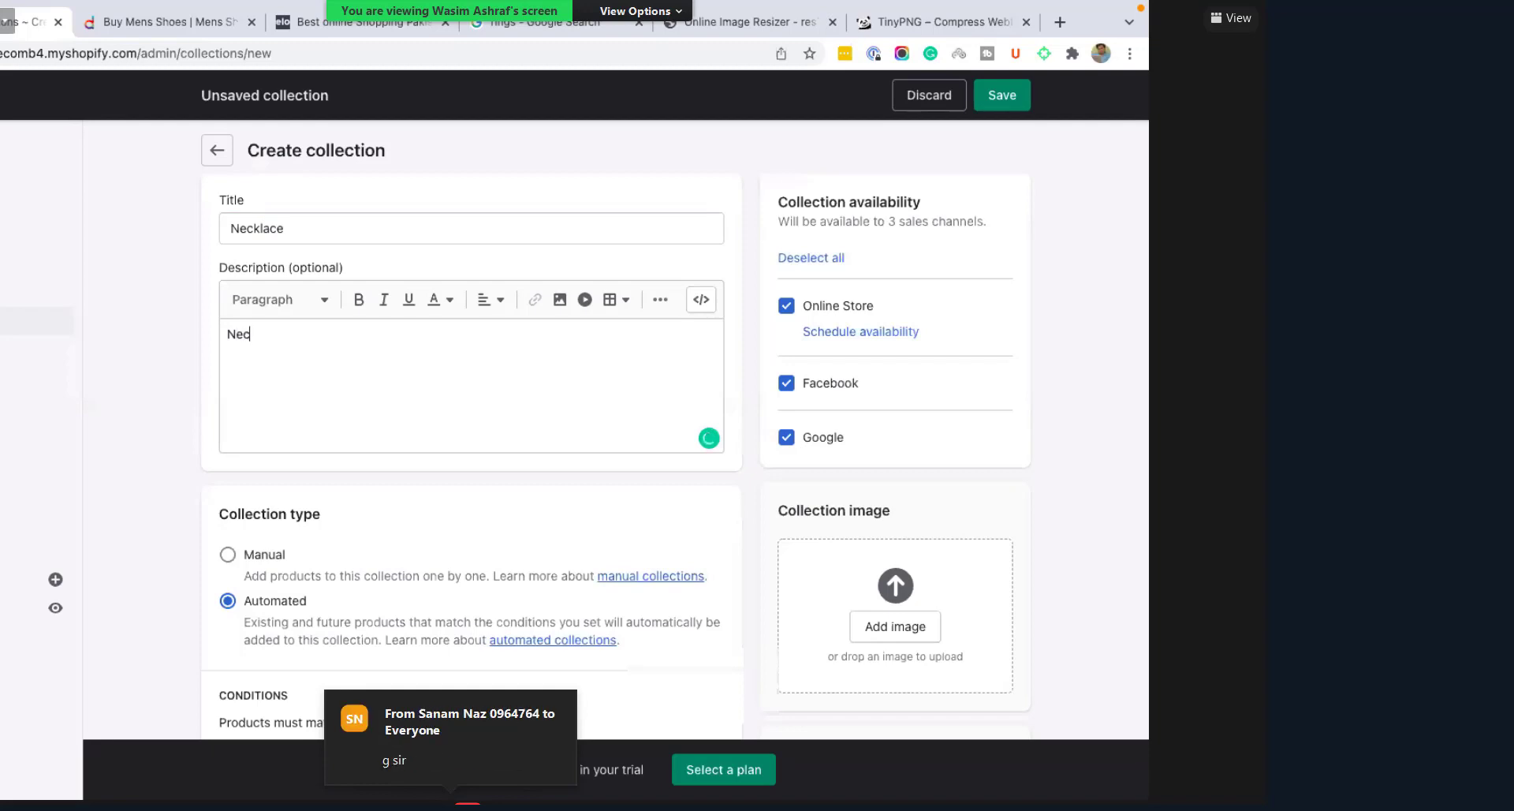
text(klace Des)
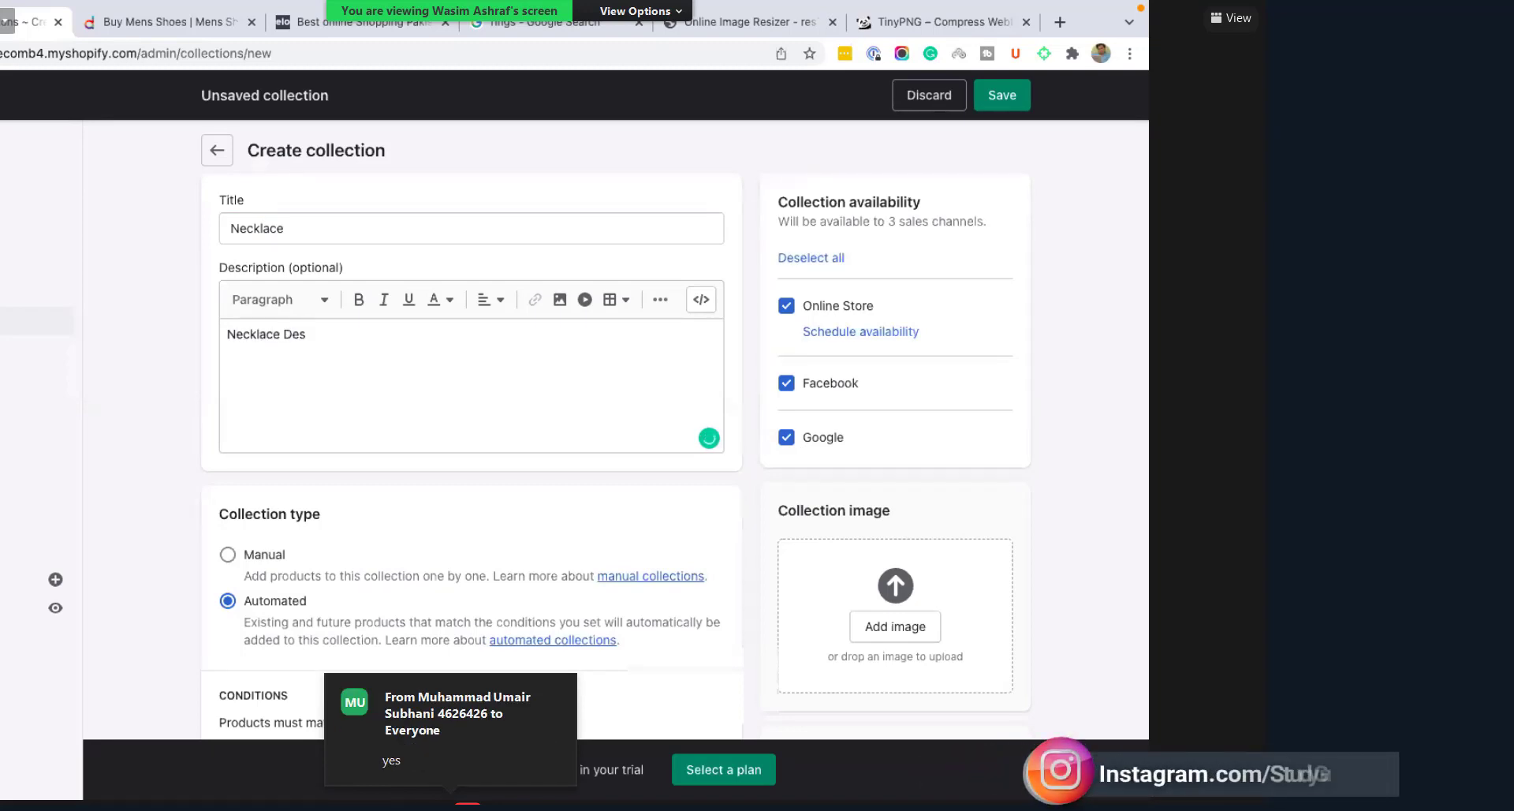
text(cri)
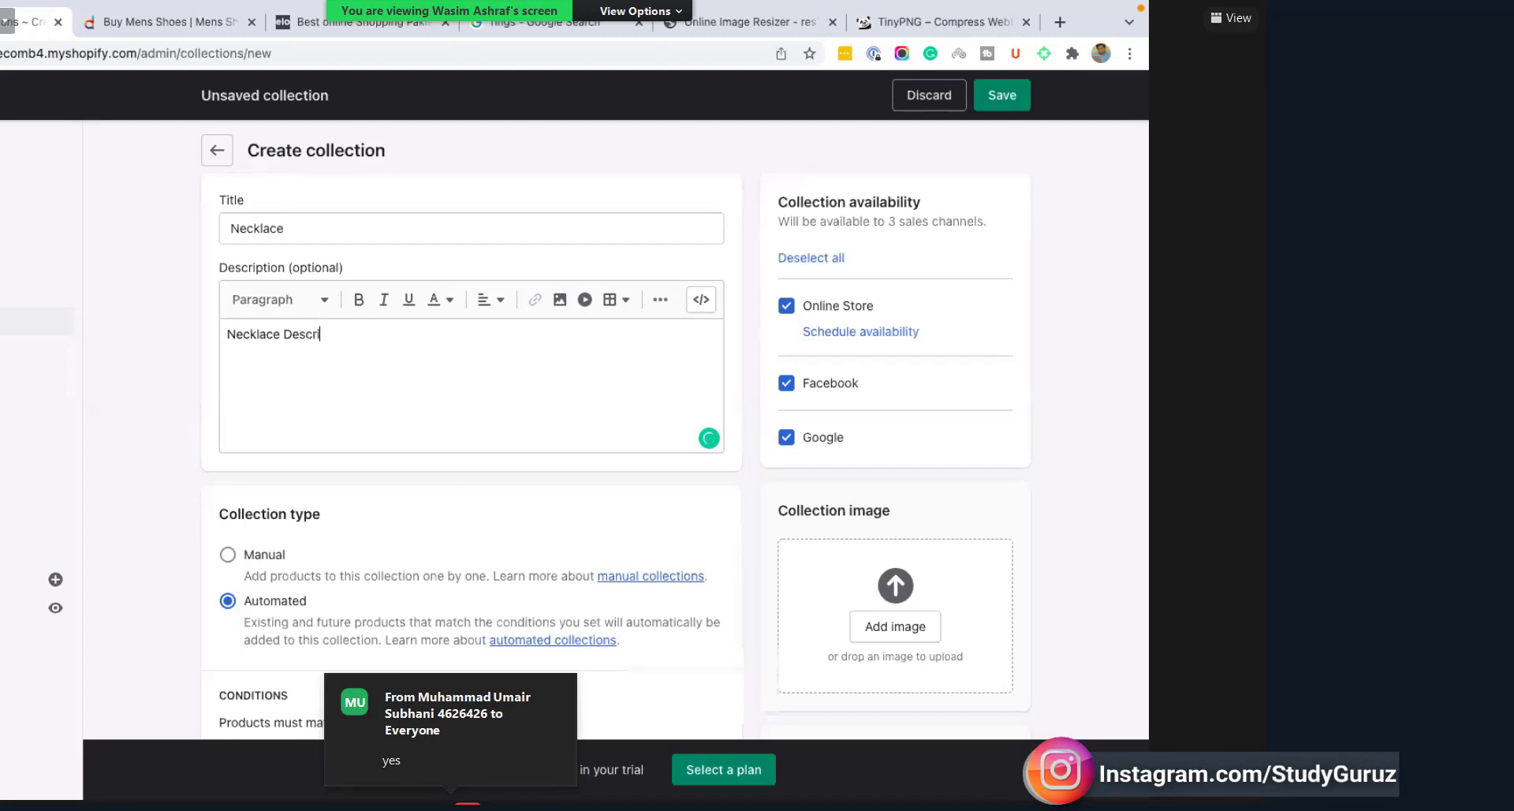
text(ption)
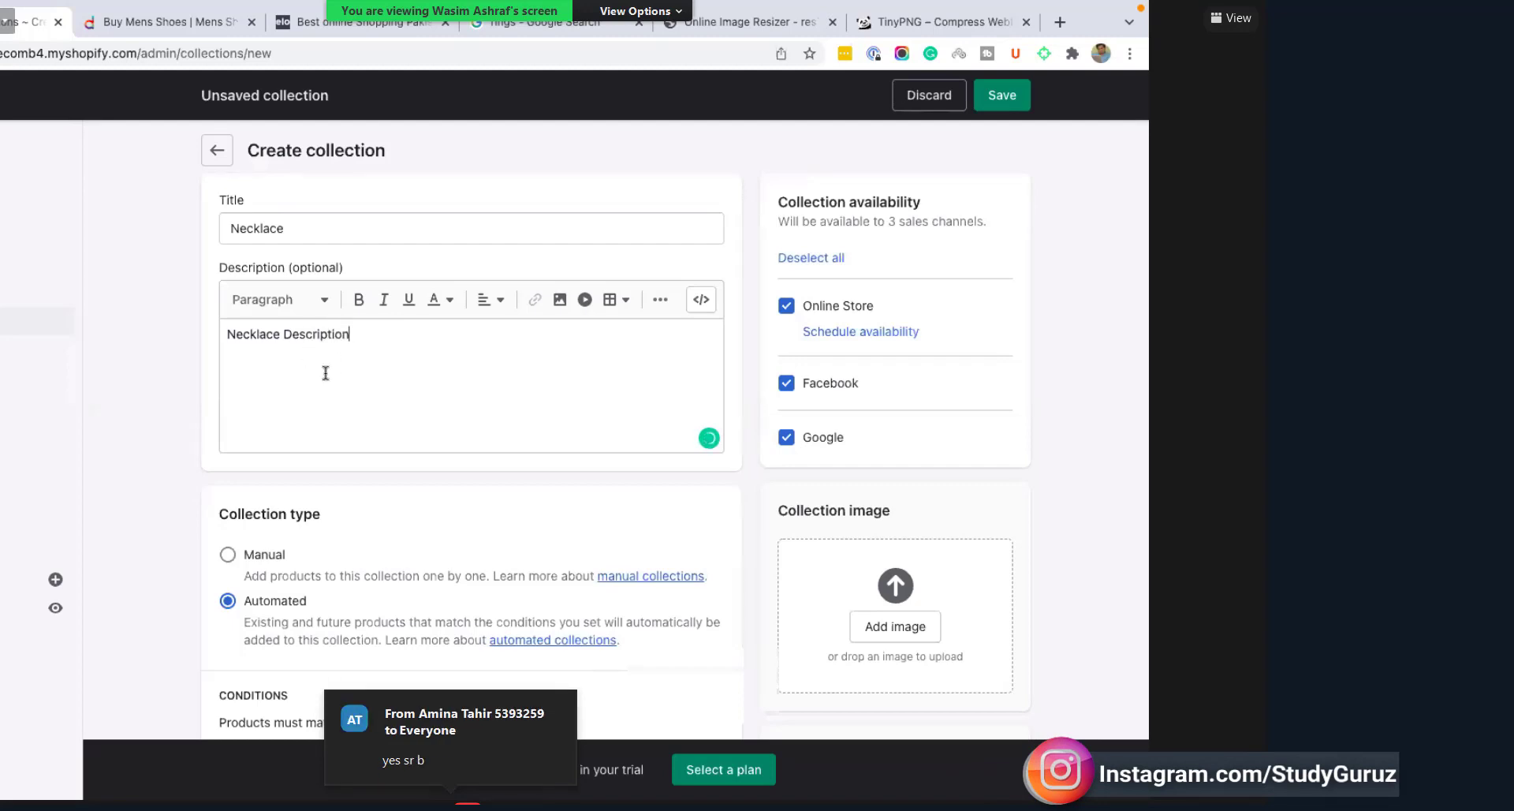
Step: Set the Necklace collection type to Manual
scroll(424, 366, down, 3)
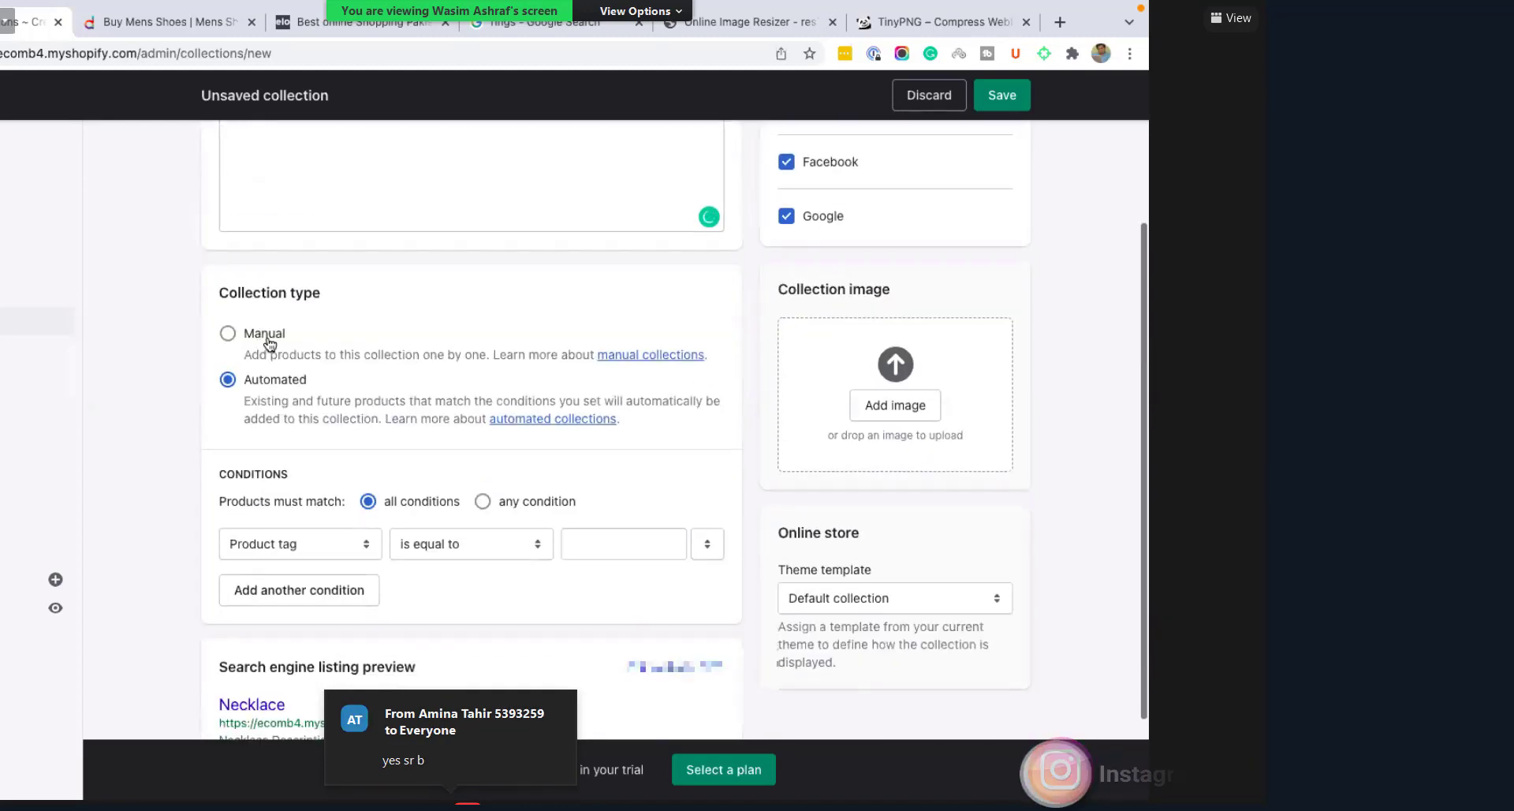
click(267, 339)
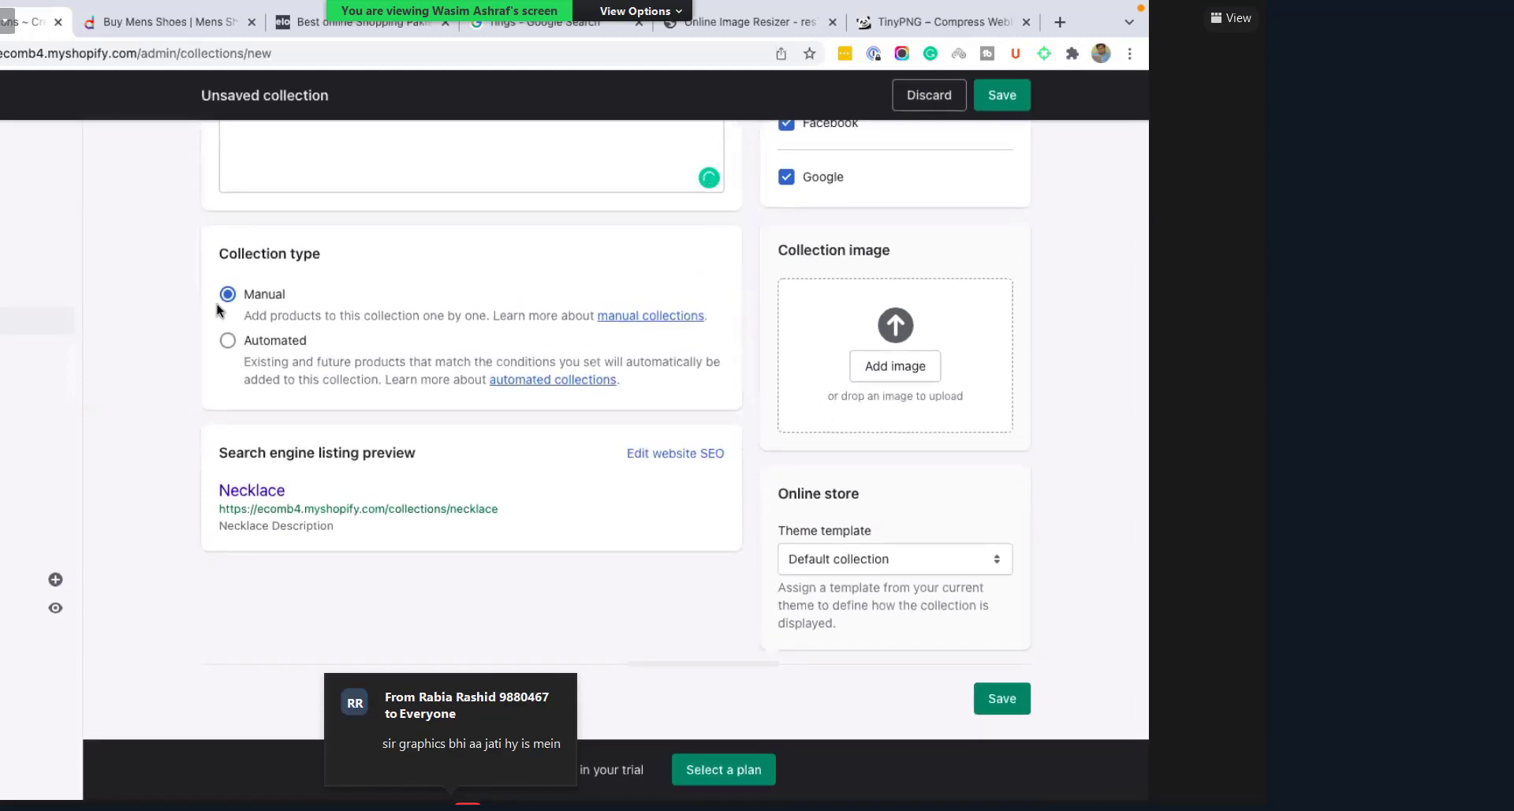
scroll(863, 454, up, 5)
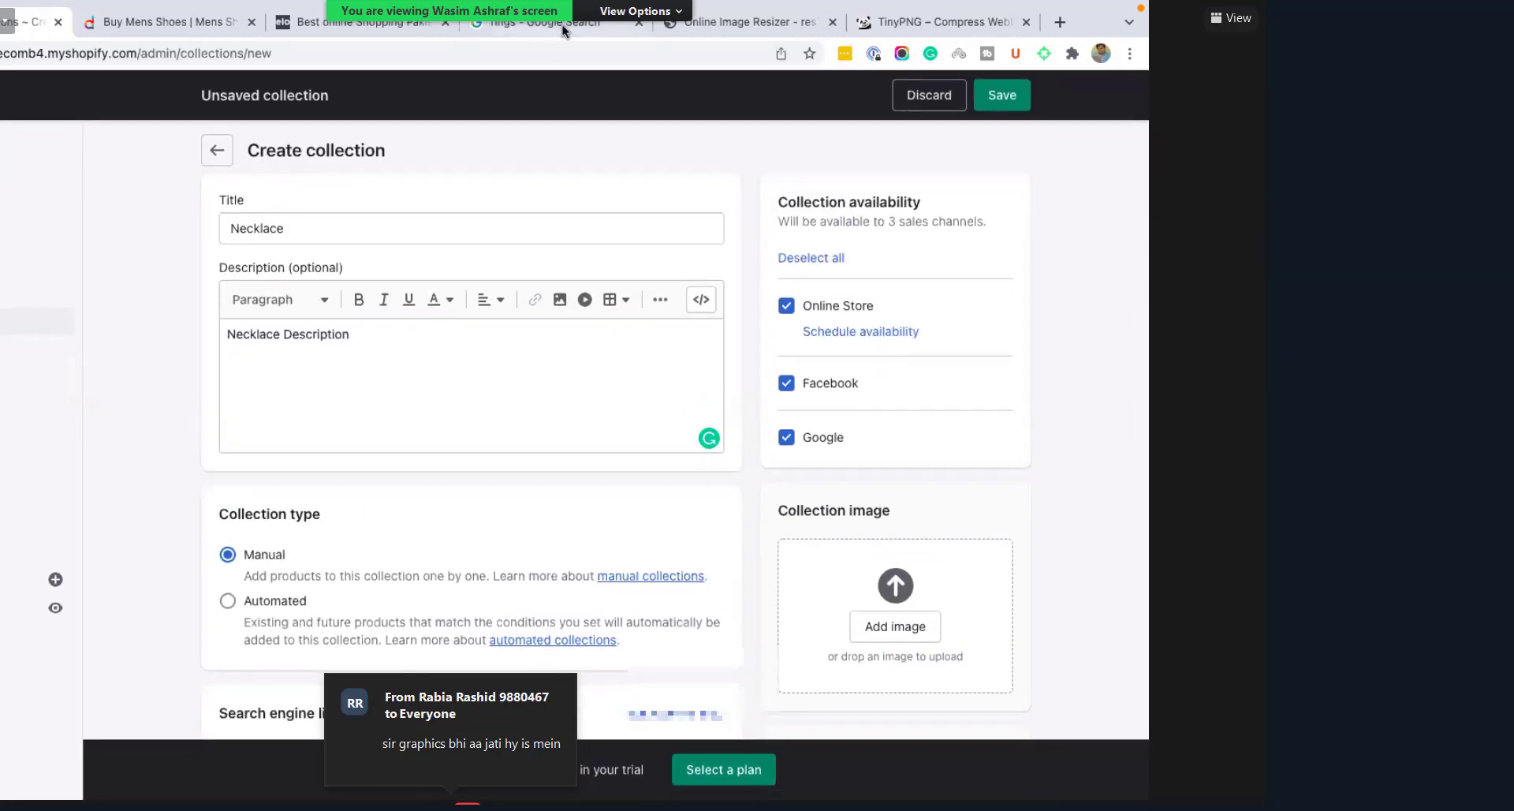
click(520, 24)
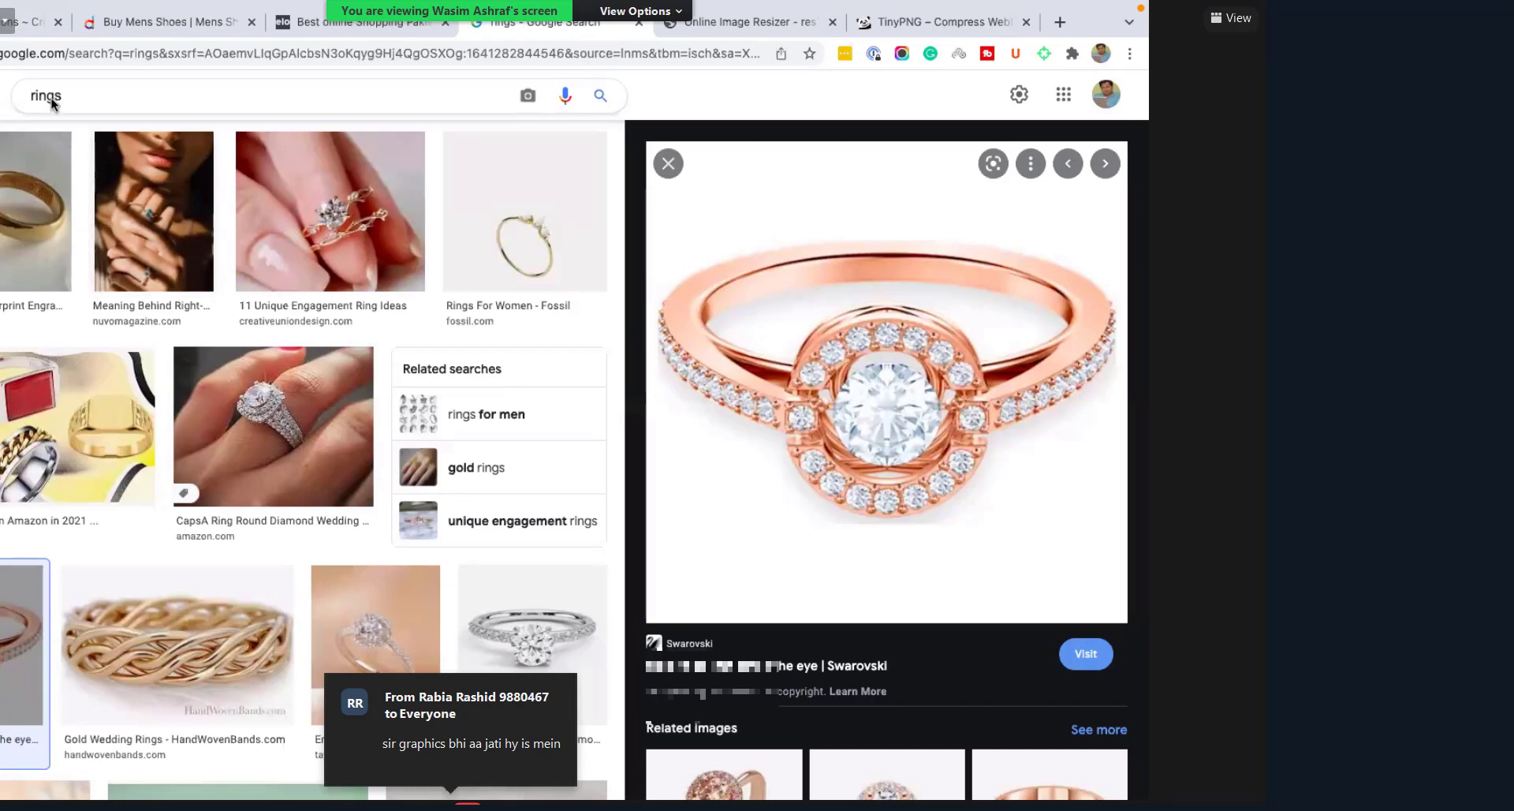
Step: Replace the rings image search with 'necklace 500*500'
double_click(50, 98)
key(BackSpace)
text(neck)
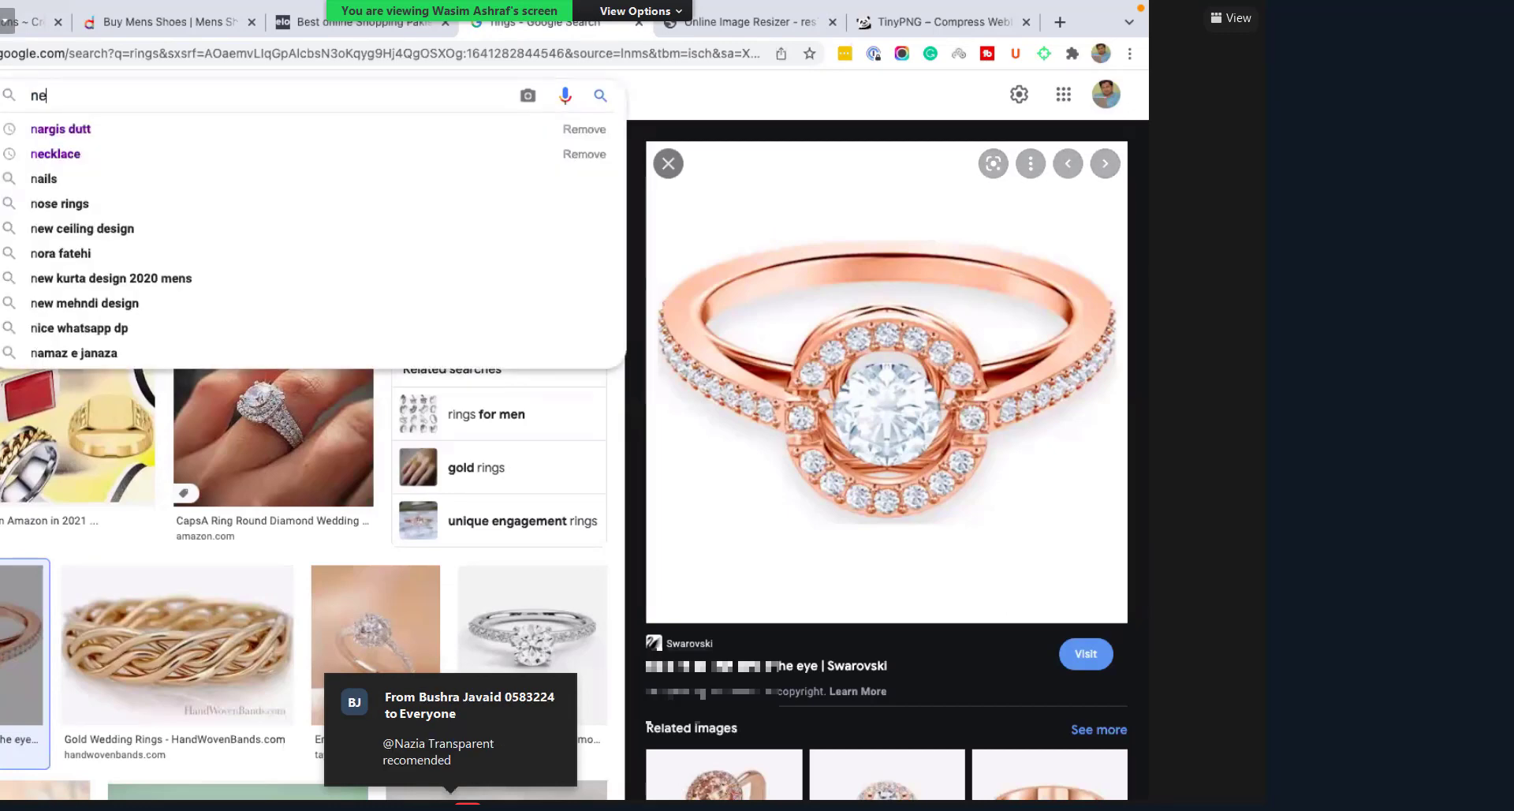
text(lace)
key(Return)
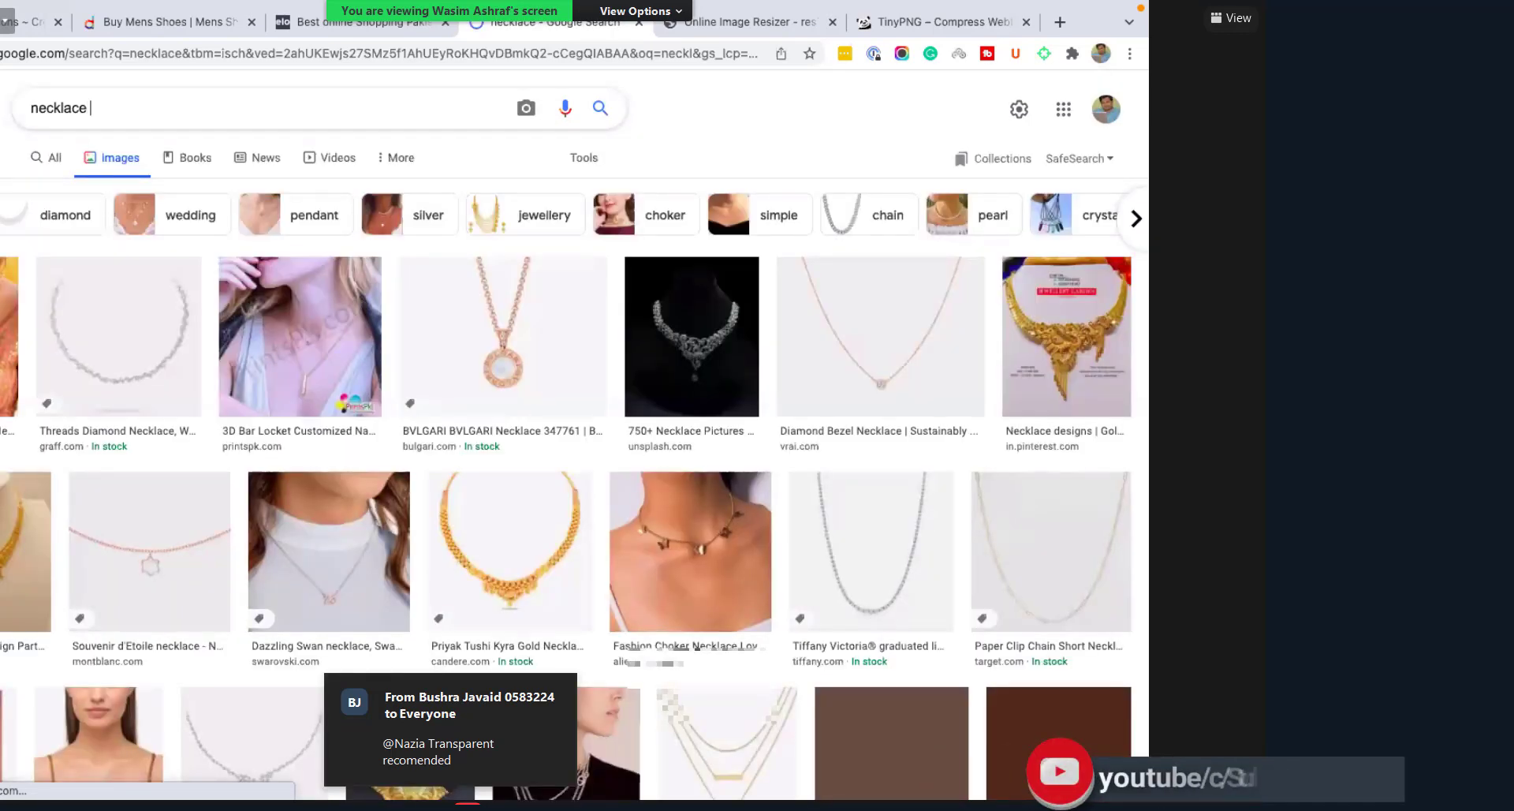
text(500*500)
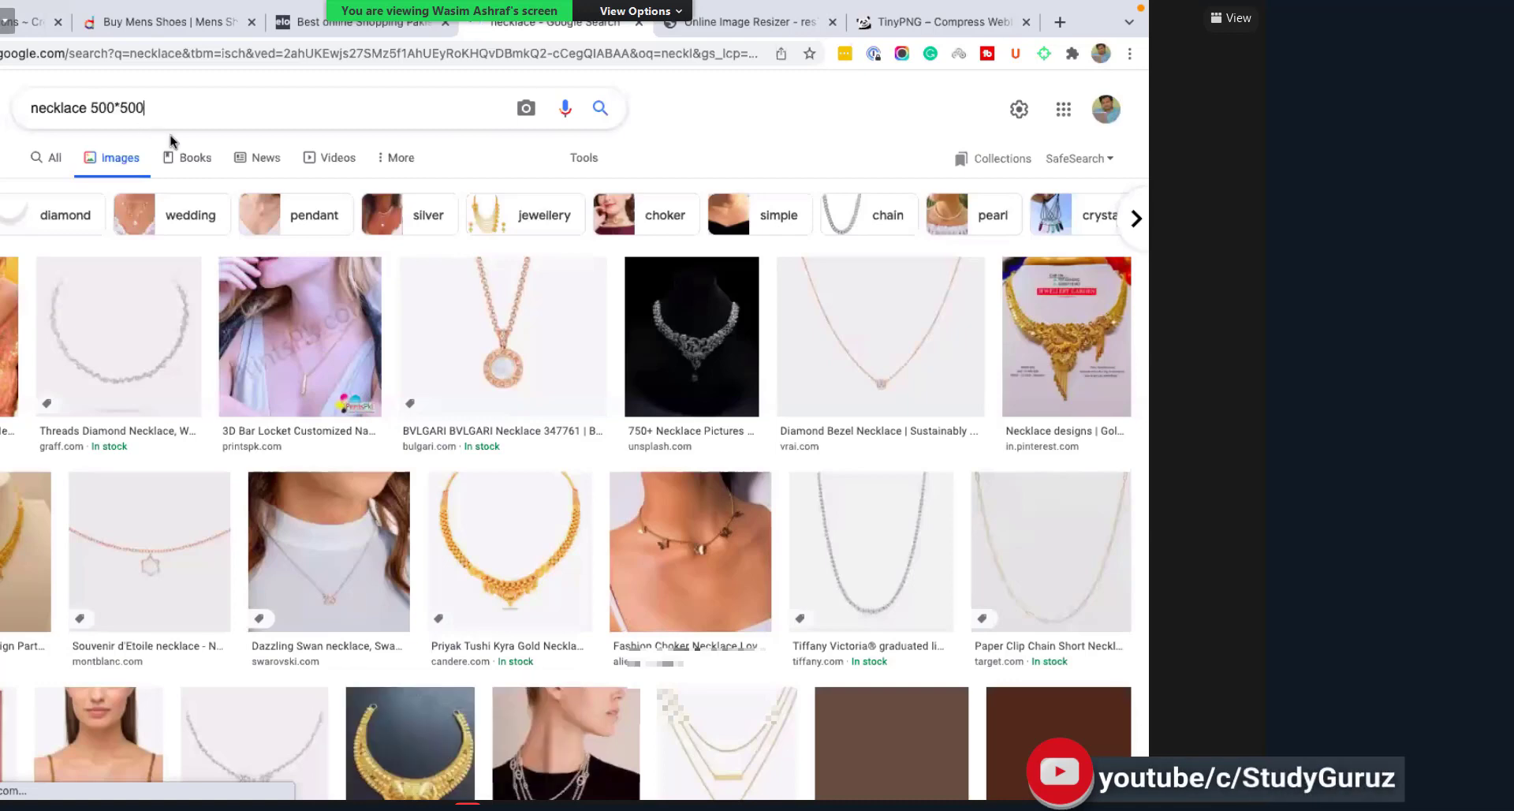
click(170, 135)
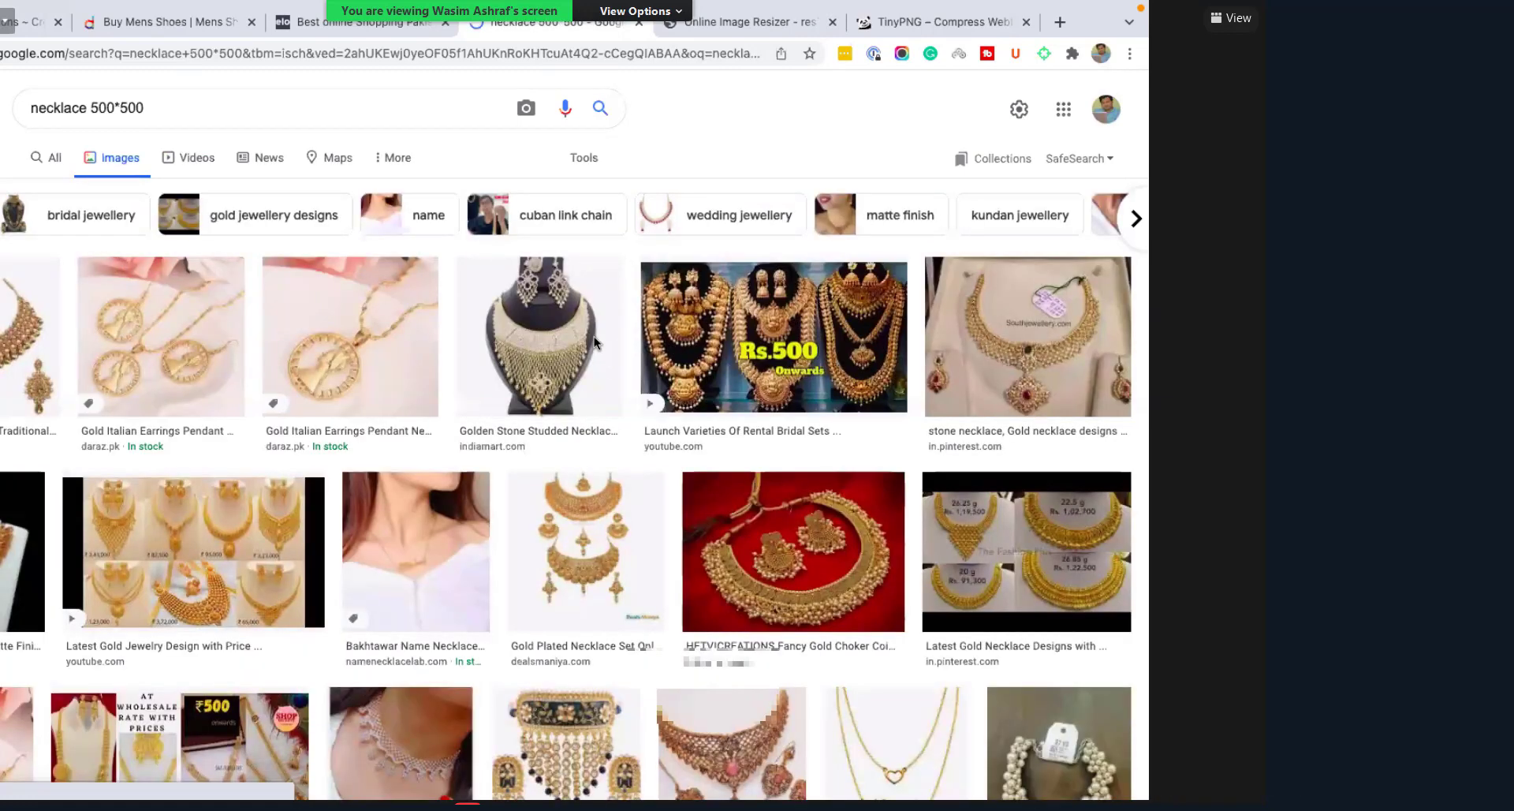
Step: Browse the necklace 500*500 results, then trim the query back toward plain 'necklace'
scroll(693, 404, down, 2)
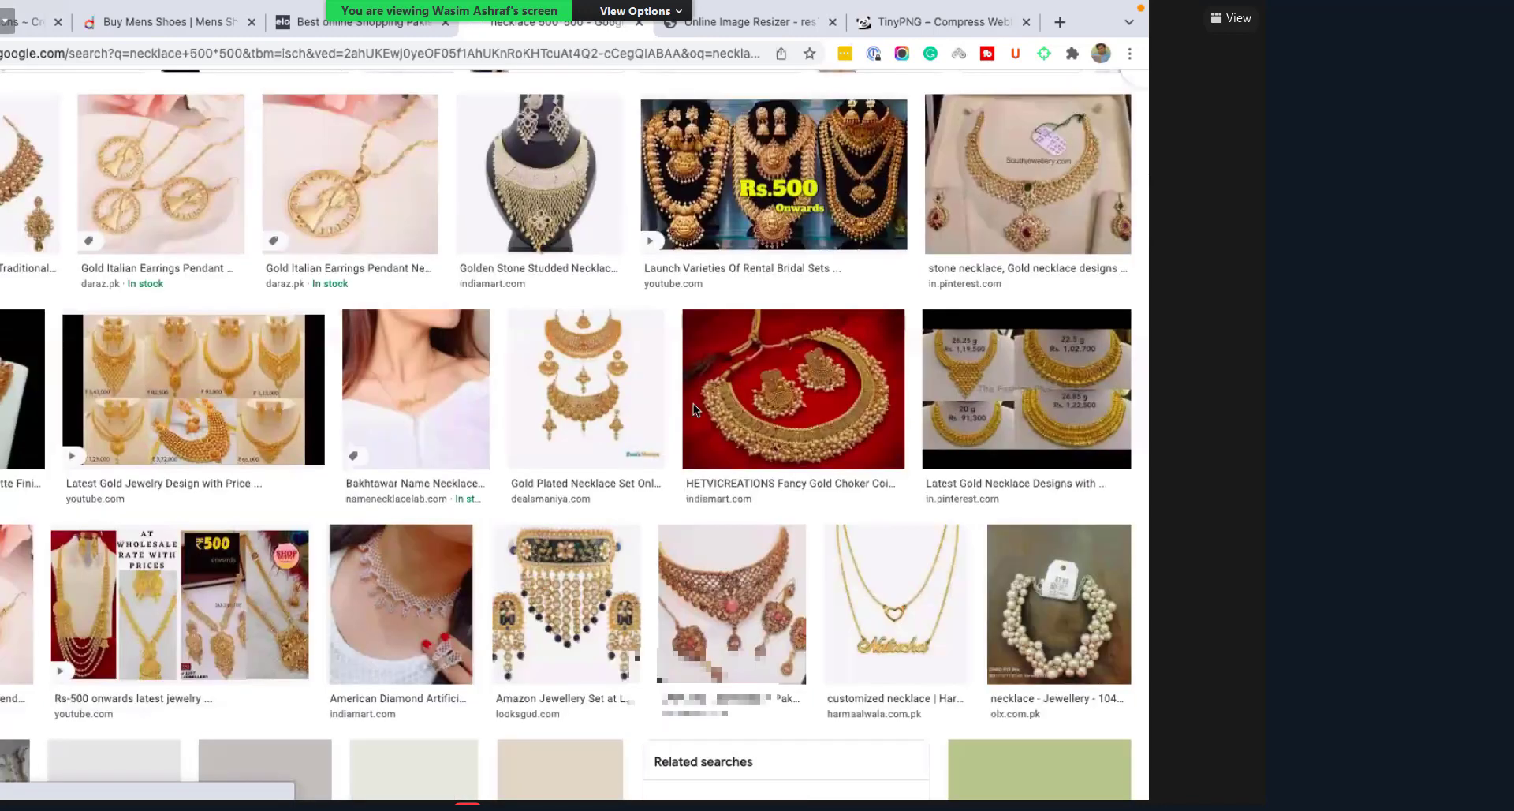
scroll(694, 404, down, 3)
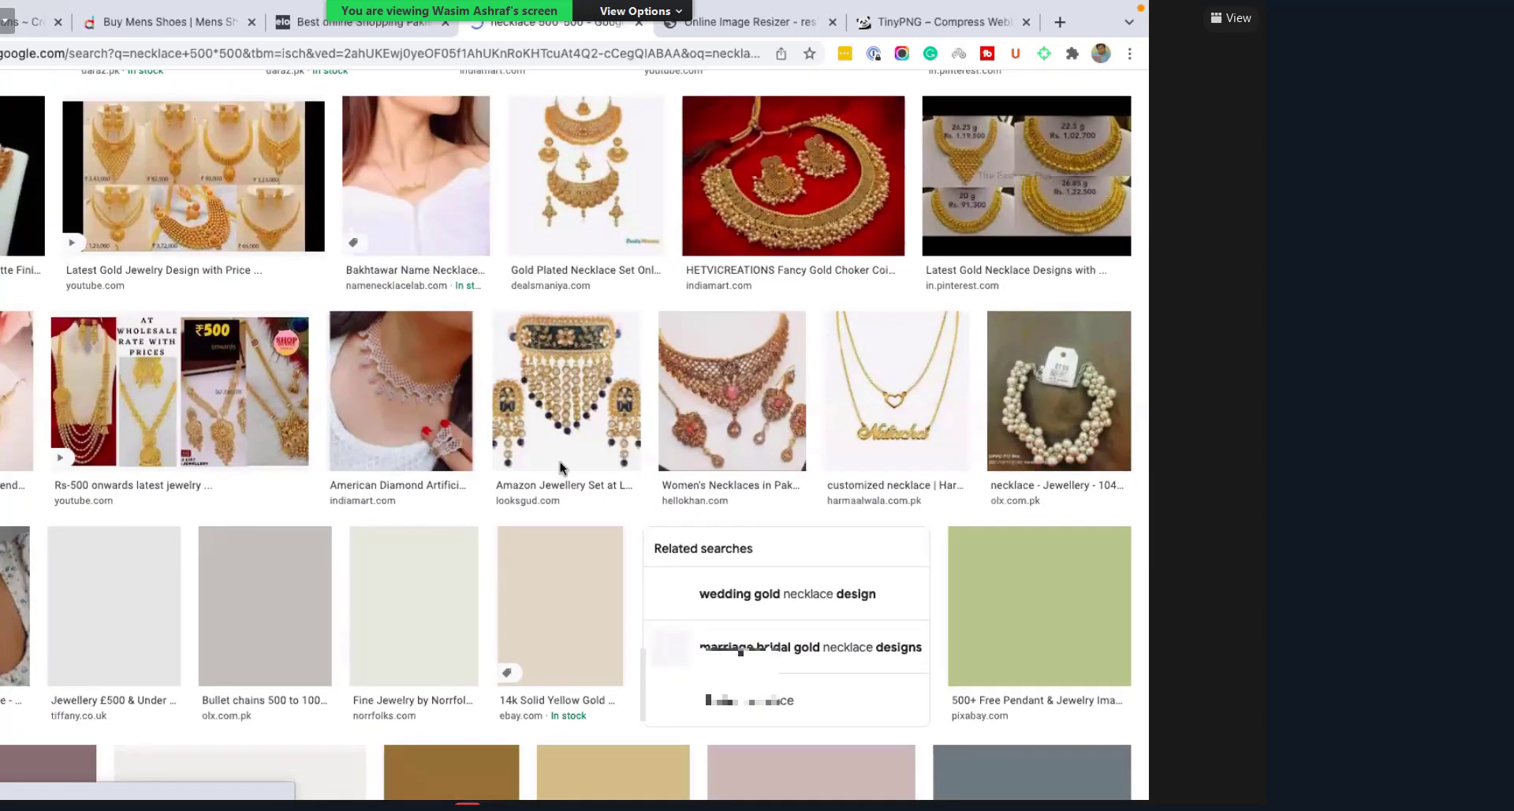
scroll(560, 467, down, 3)
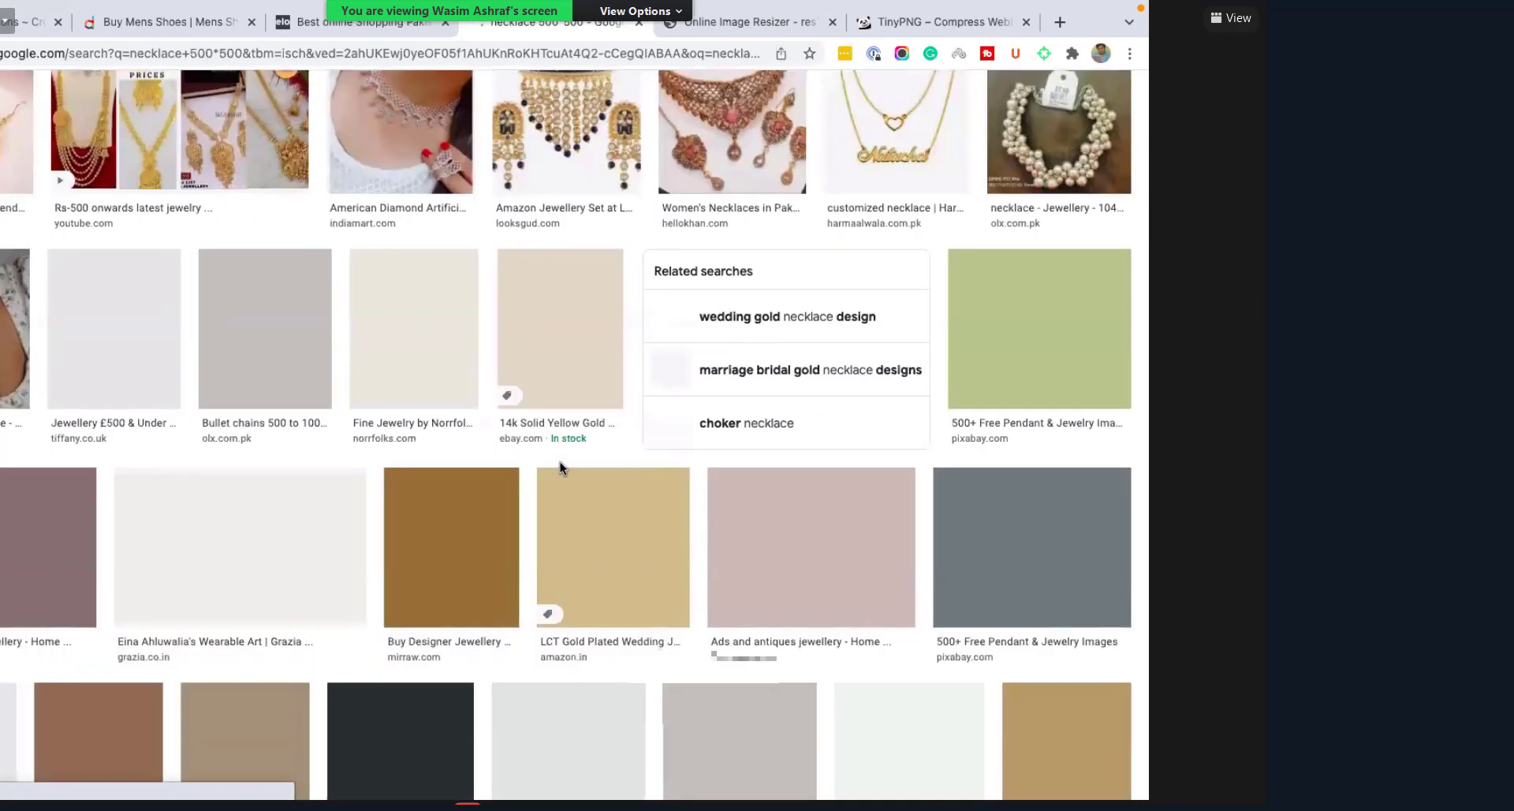
scroll(559, 463, down, 2)
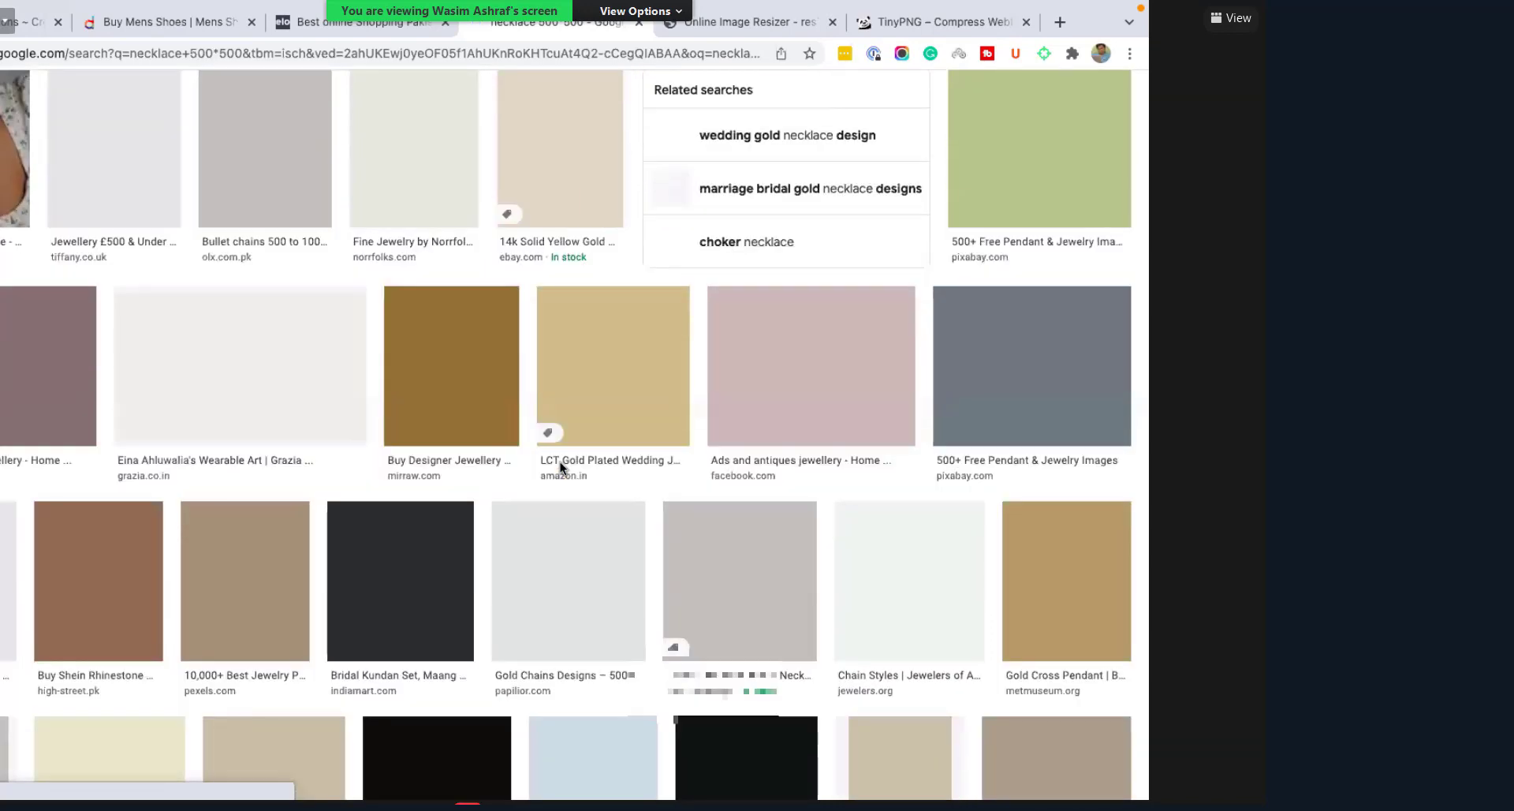
scroll(560, 466, down, 2)
scroll(551, 466, down, 2)
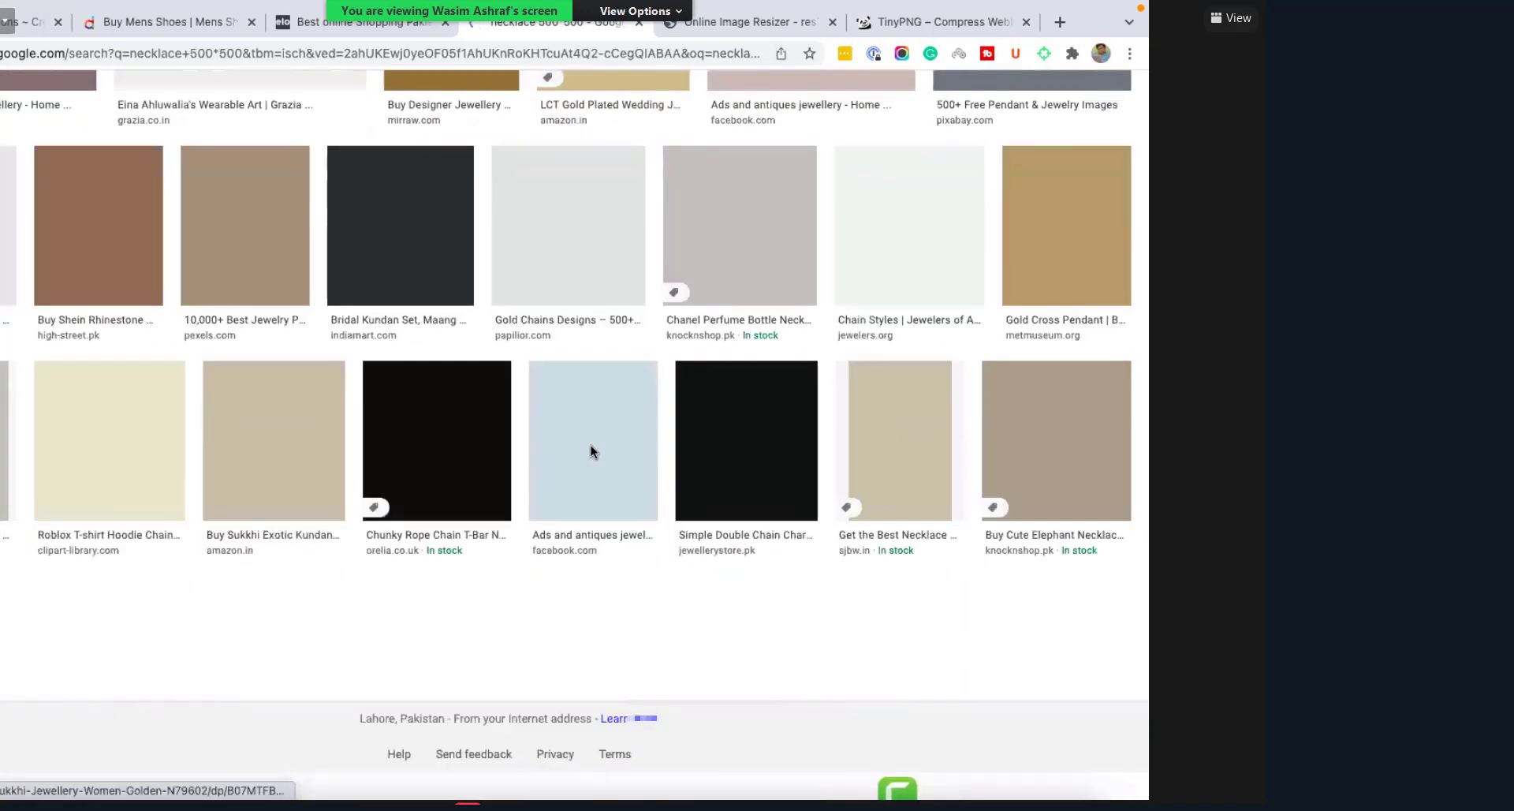
key(Home)
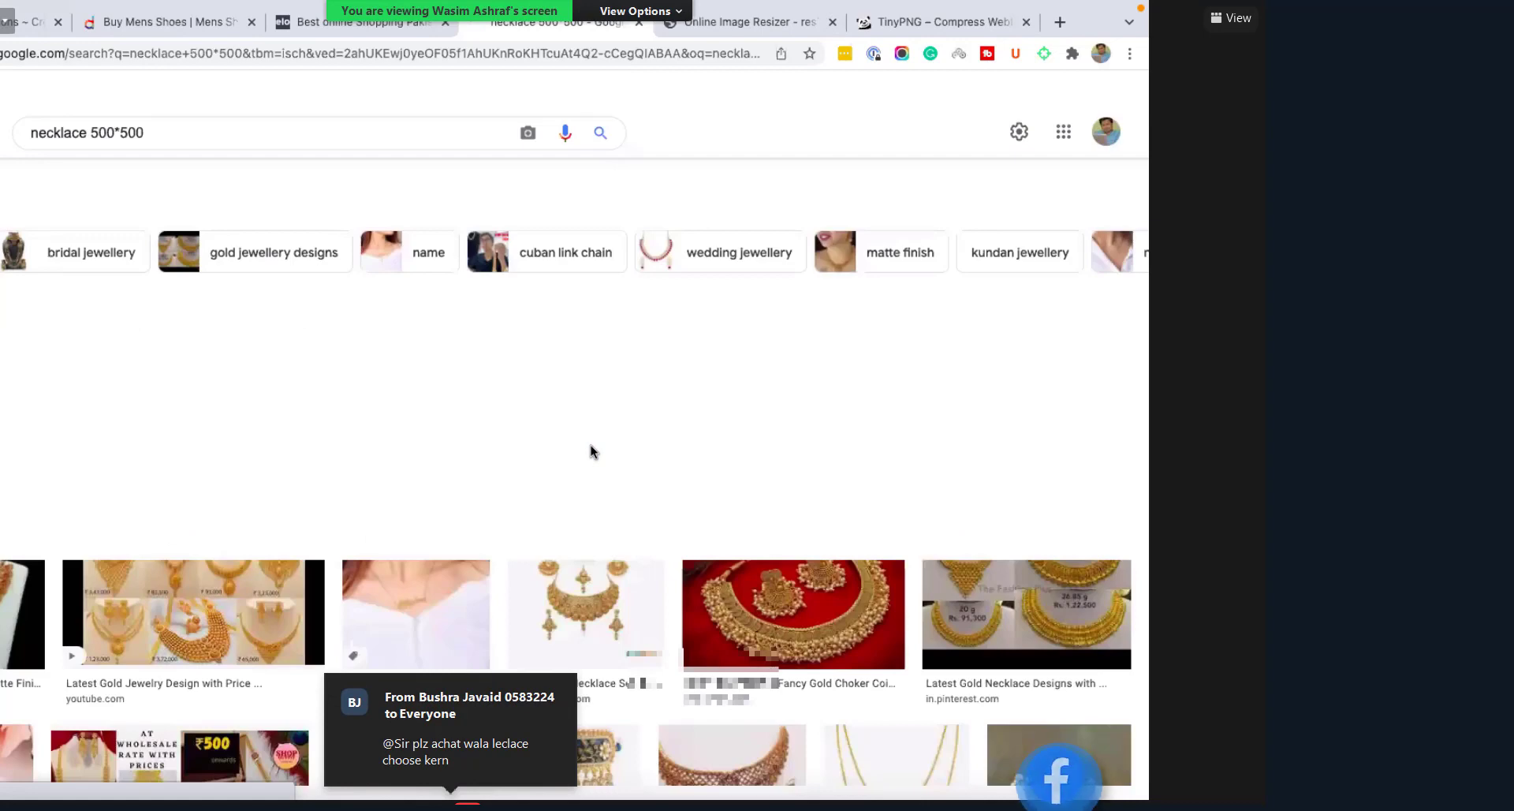
scroll(590, 451, down, 6)
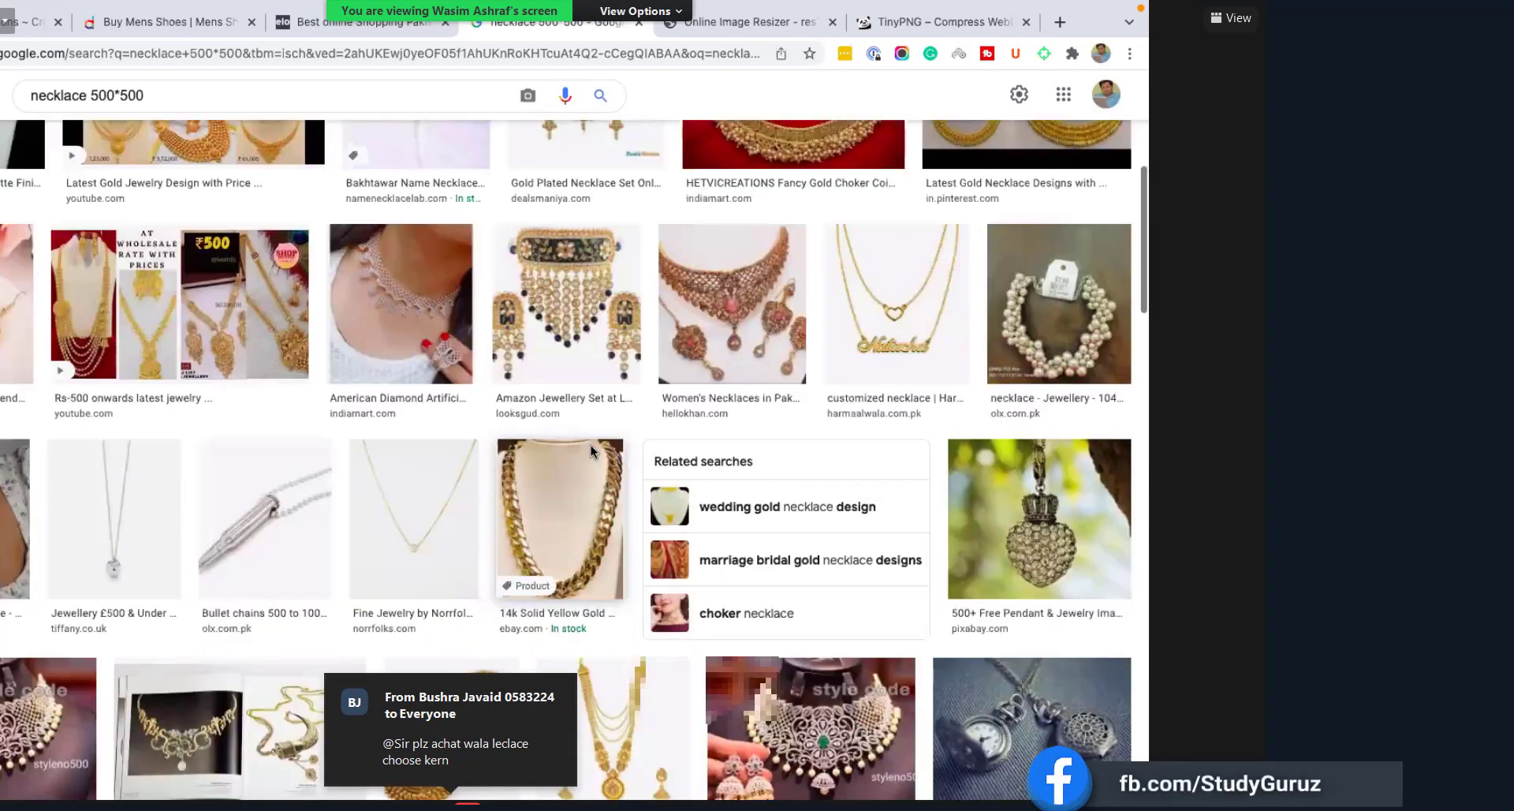
scroll(590, 451, down, 4)
scroll(230, 184, down, 9)
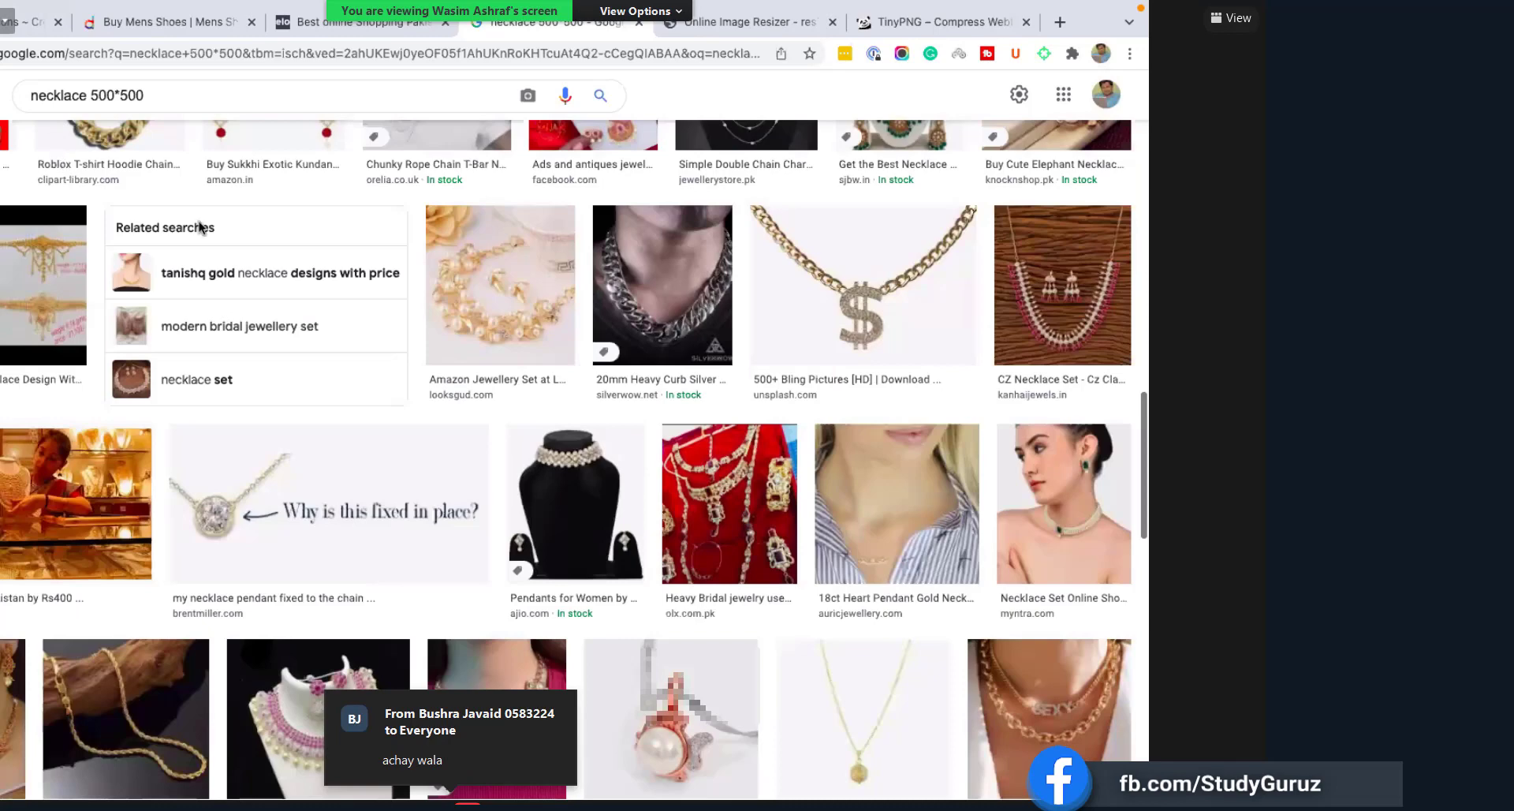
scroll(413, 343, down, 4)
scroll(639, 293, down, 1)
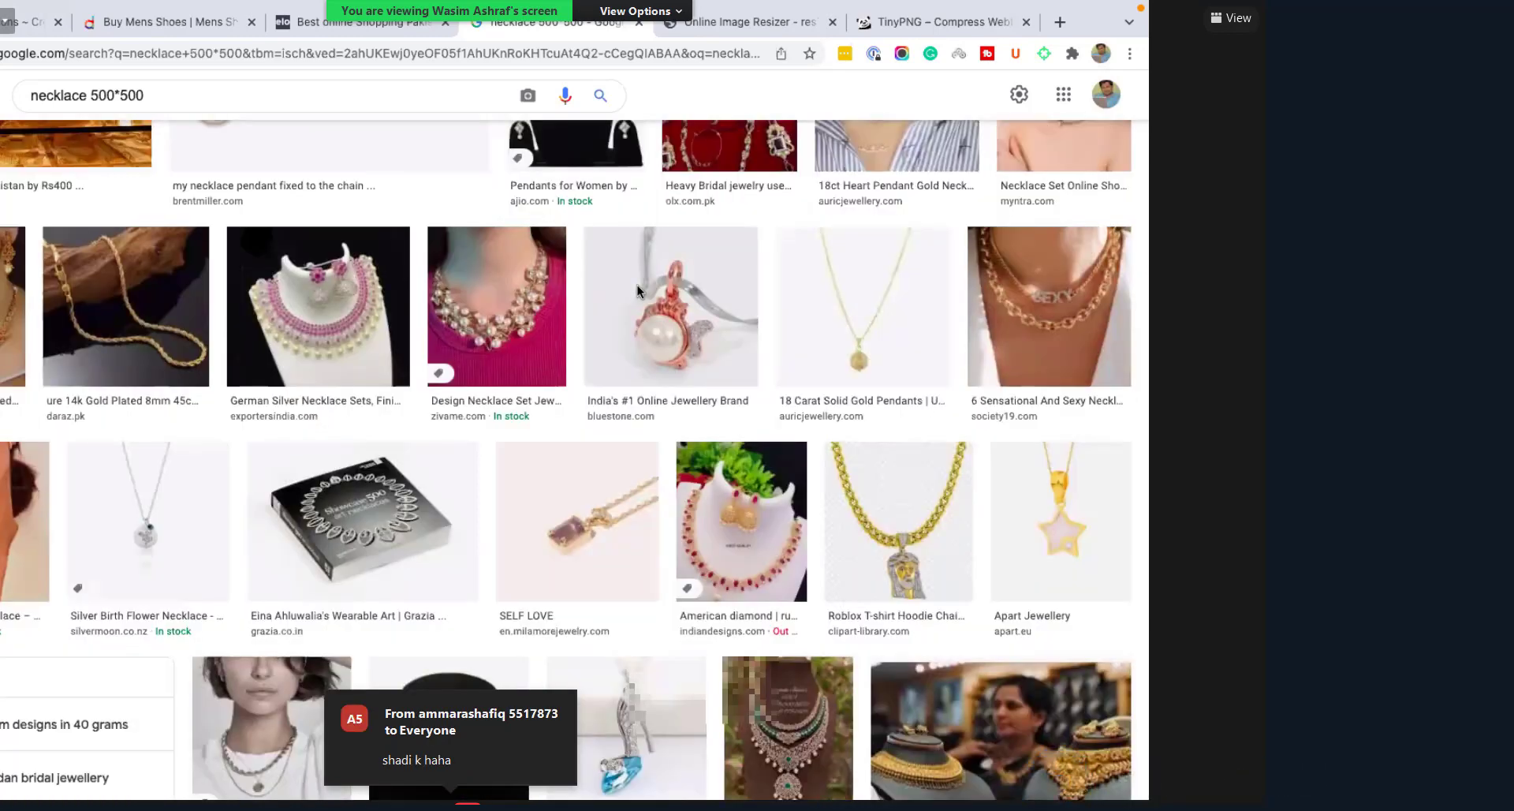
scroll(649, 404, down, 1)
scroll(197, 144, down, 4)
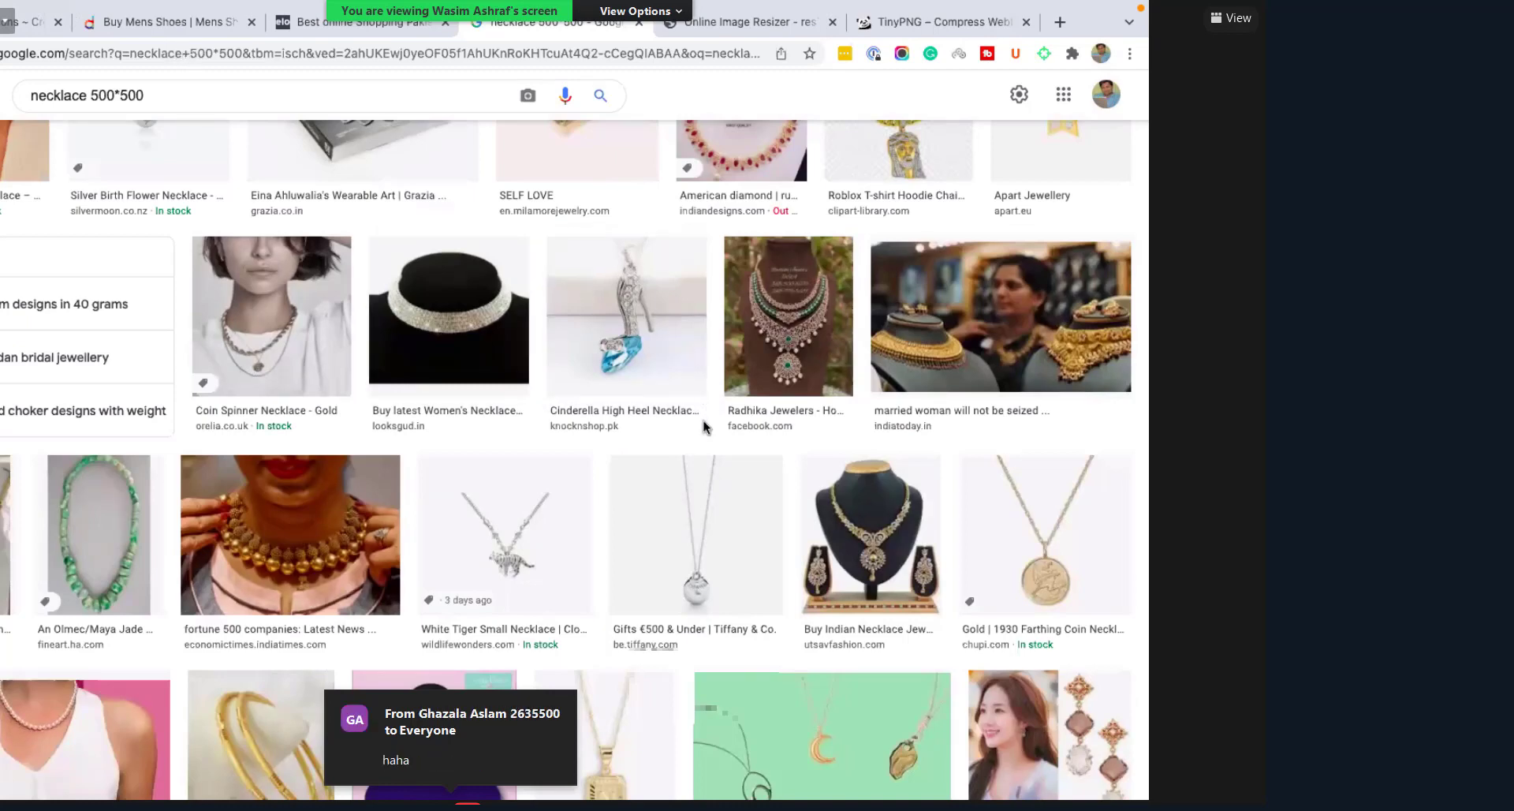
scroll(539, 341, down, 1)
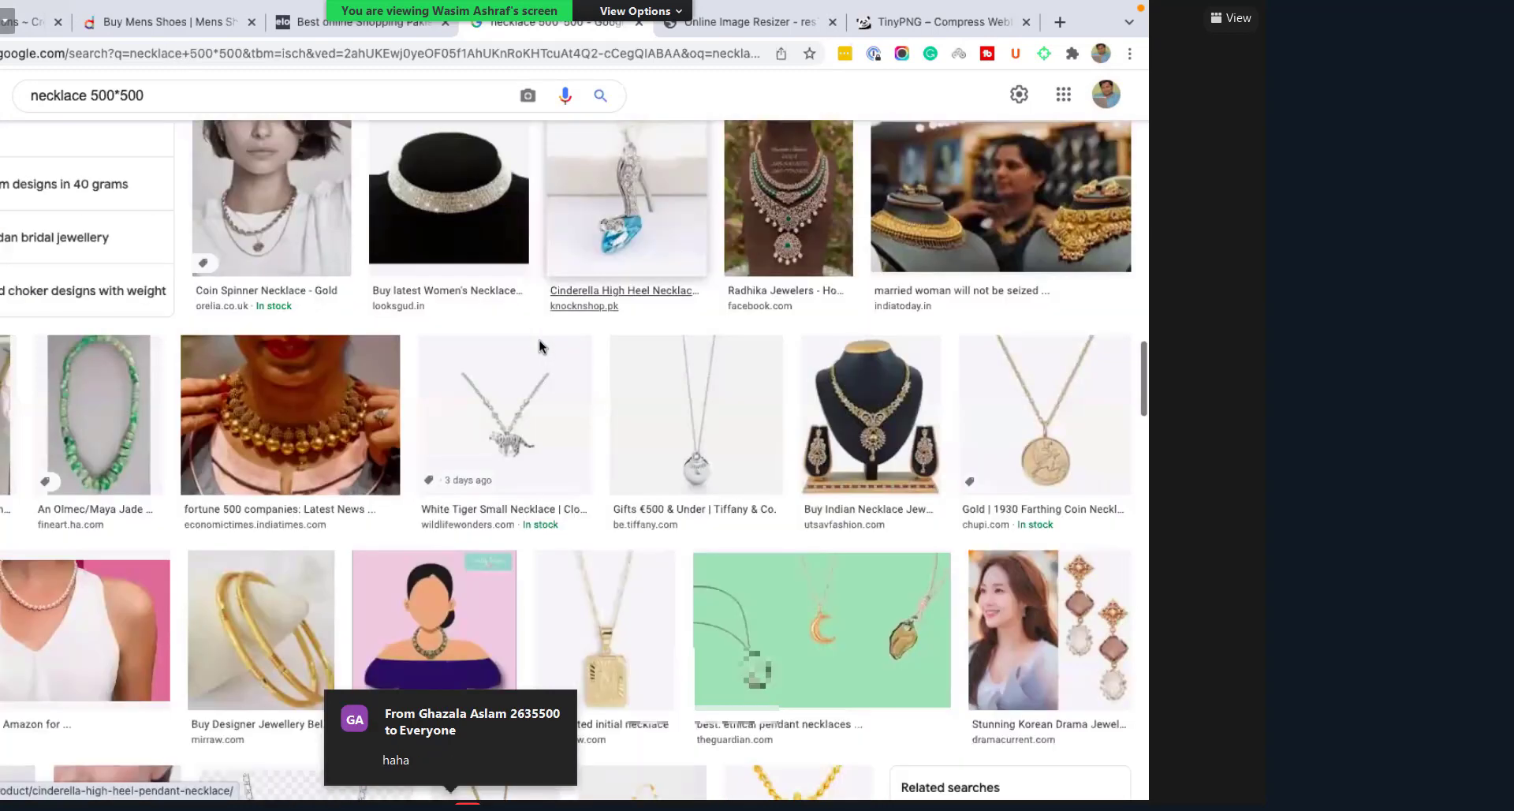
scroll(858, 456, down, 1)
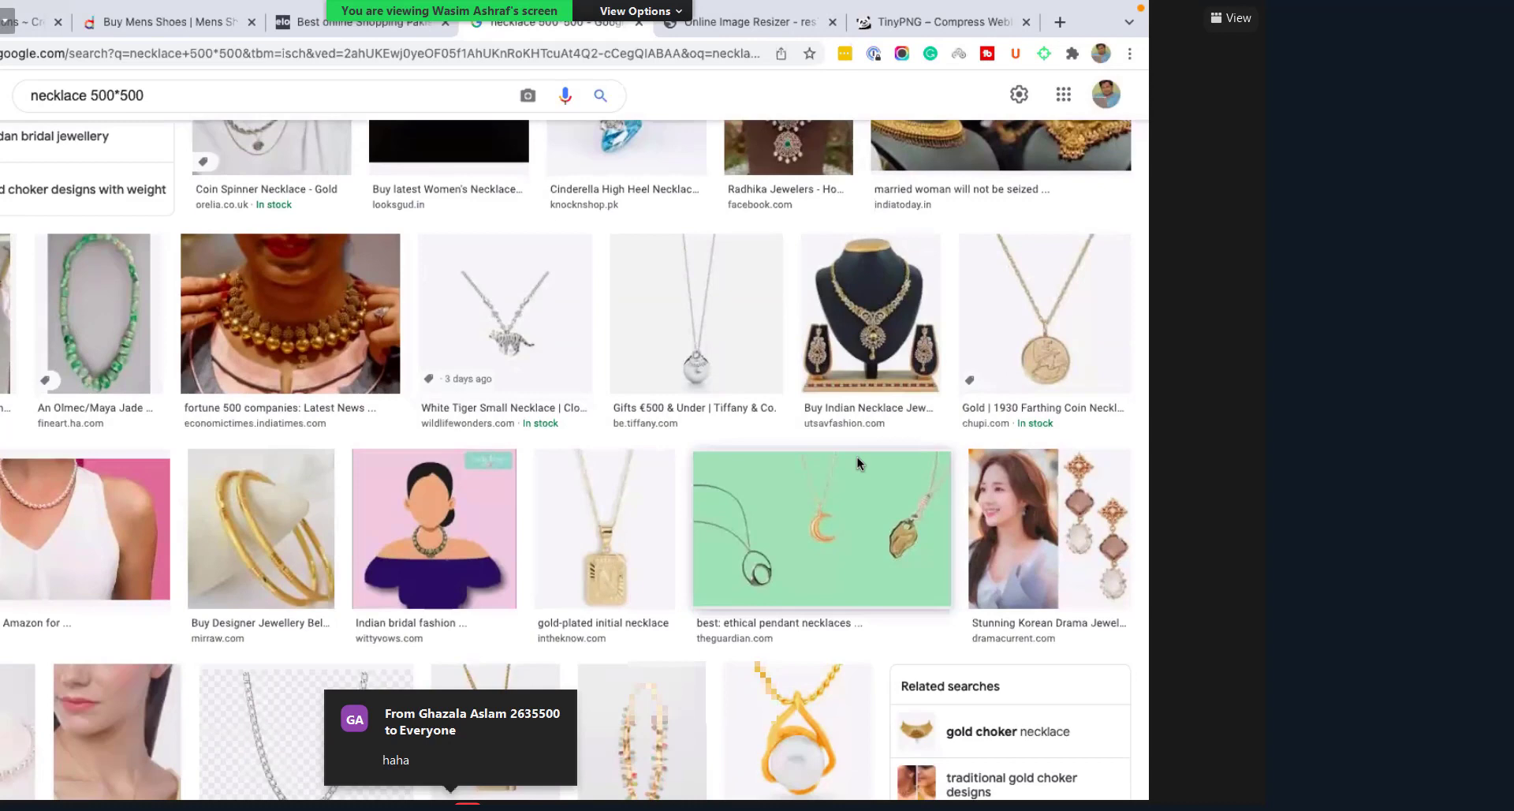
scroll(858, 456, down, 1)
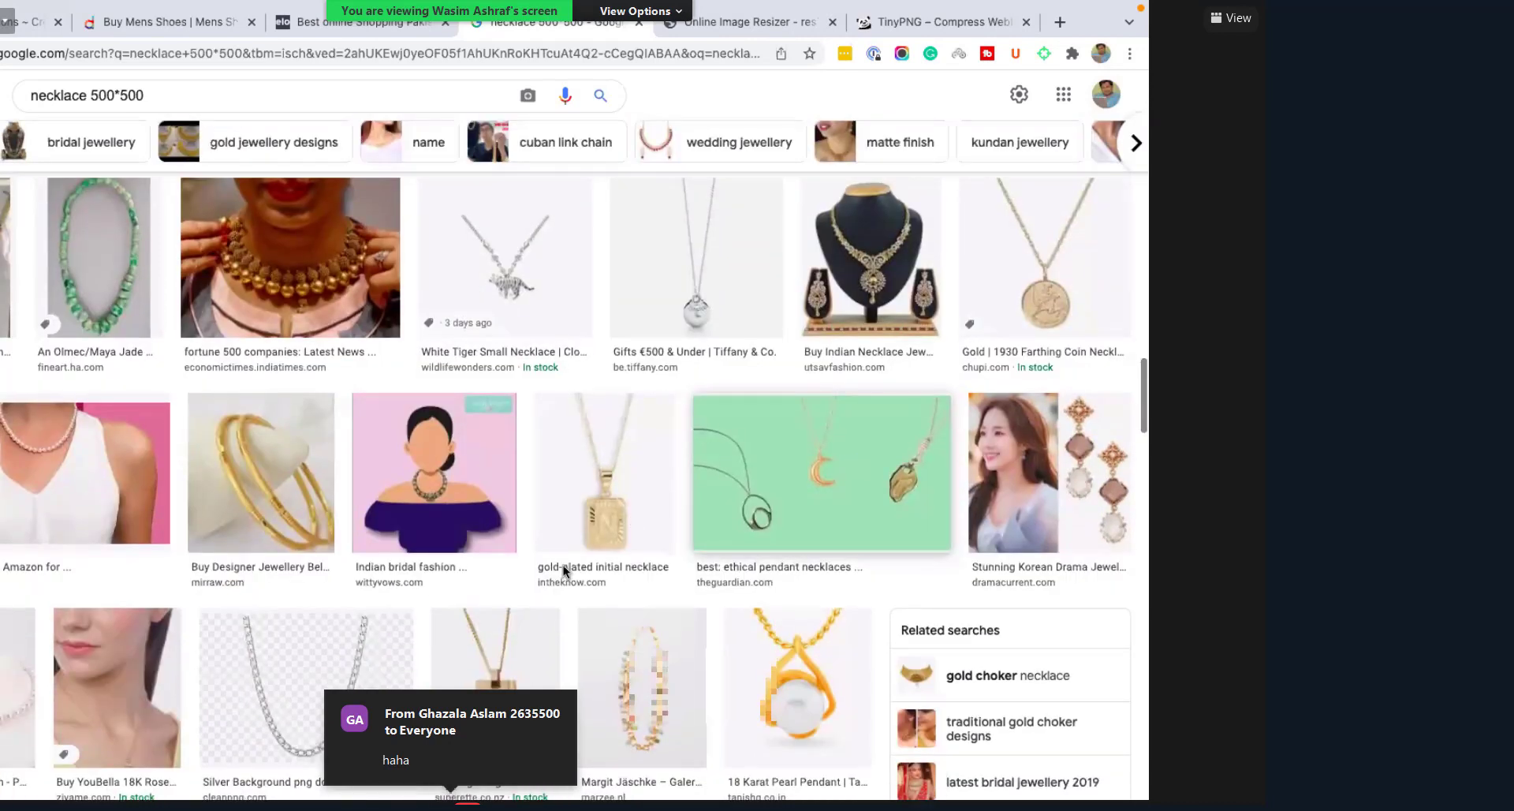
scroll(563, 564, down, 2)
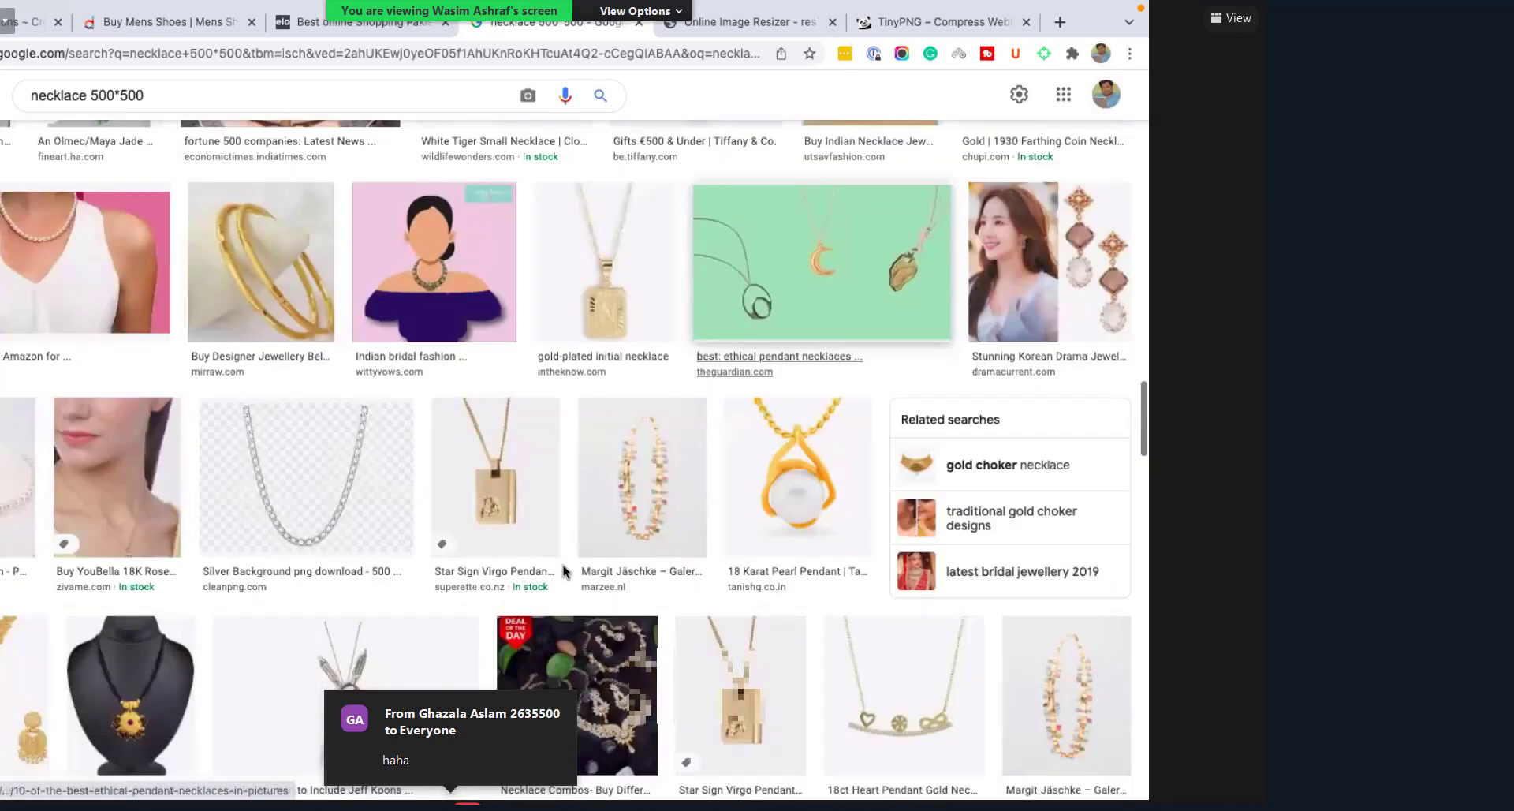
scroll(563, 570, down, 2)
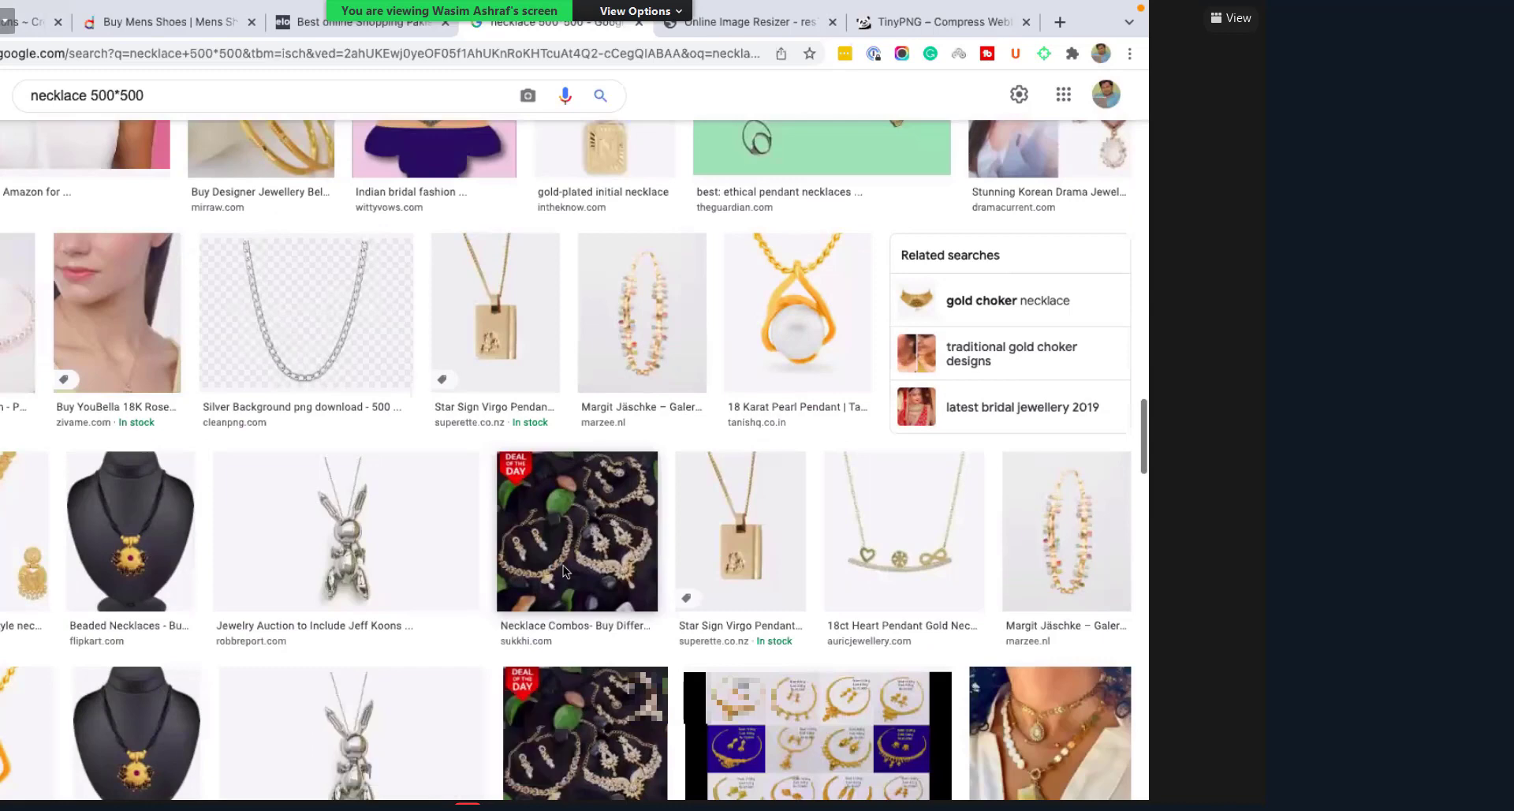
scroll(564, 564, down, 2)
scroll(563, 565, down, 4)
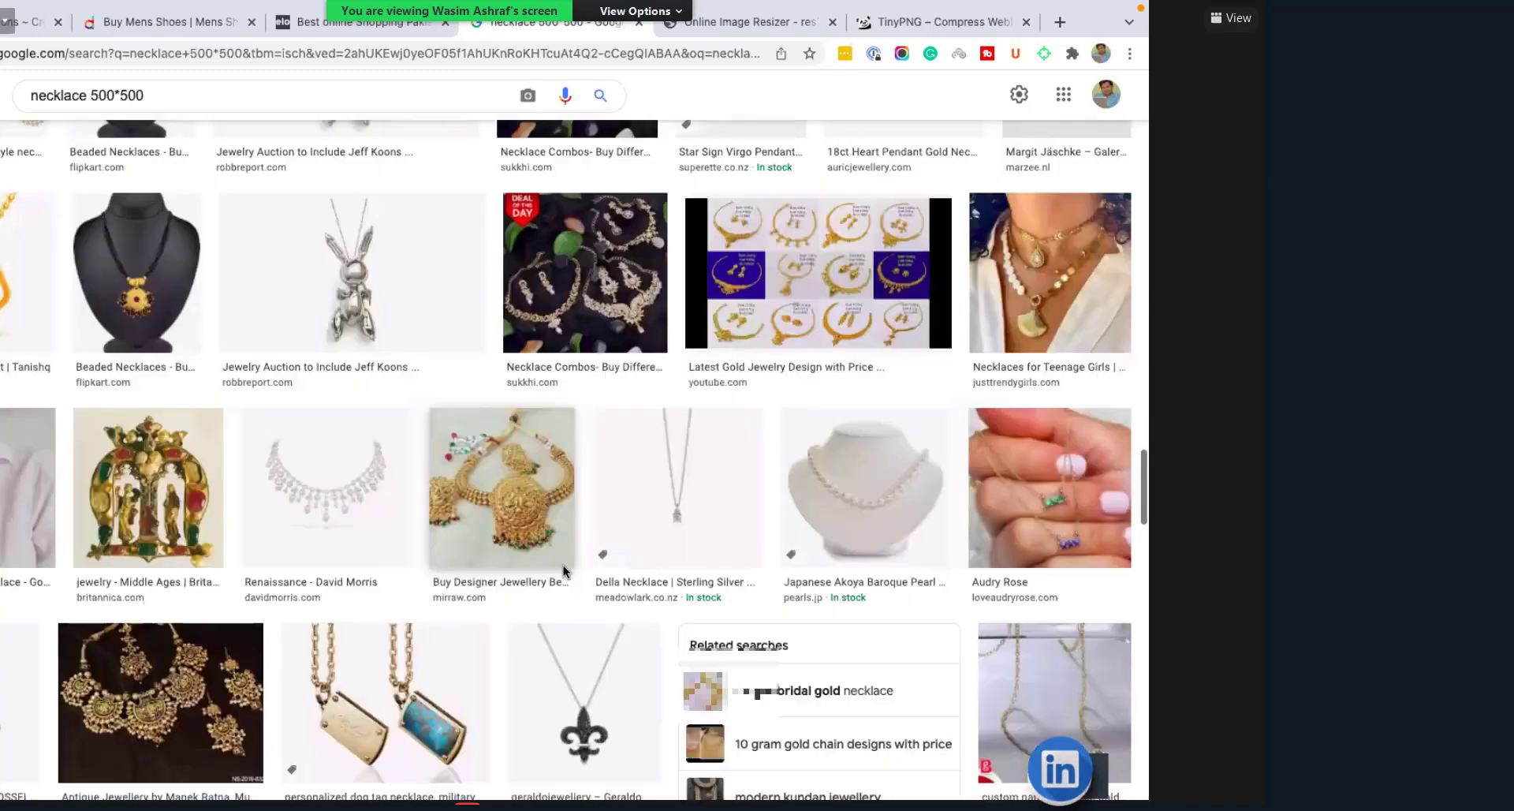
scroll(563, 565, down, 2)
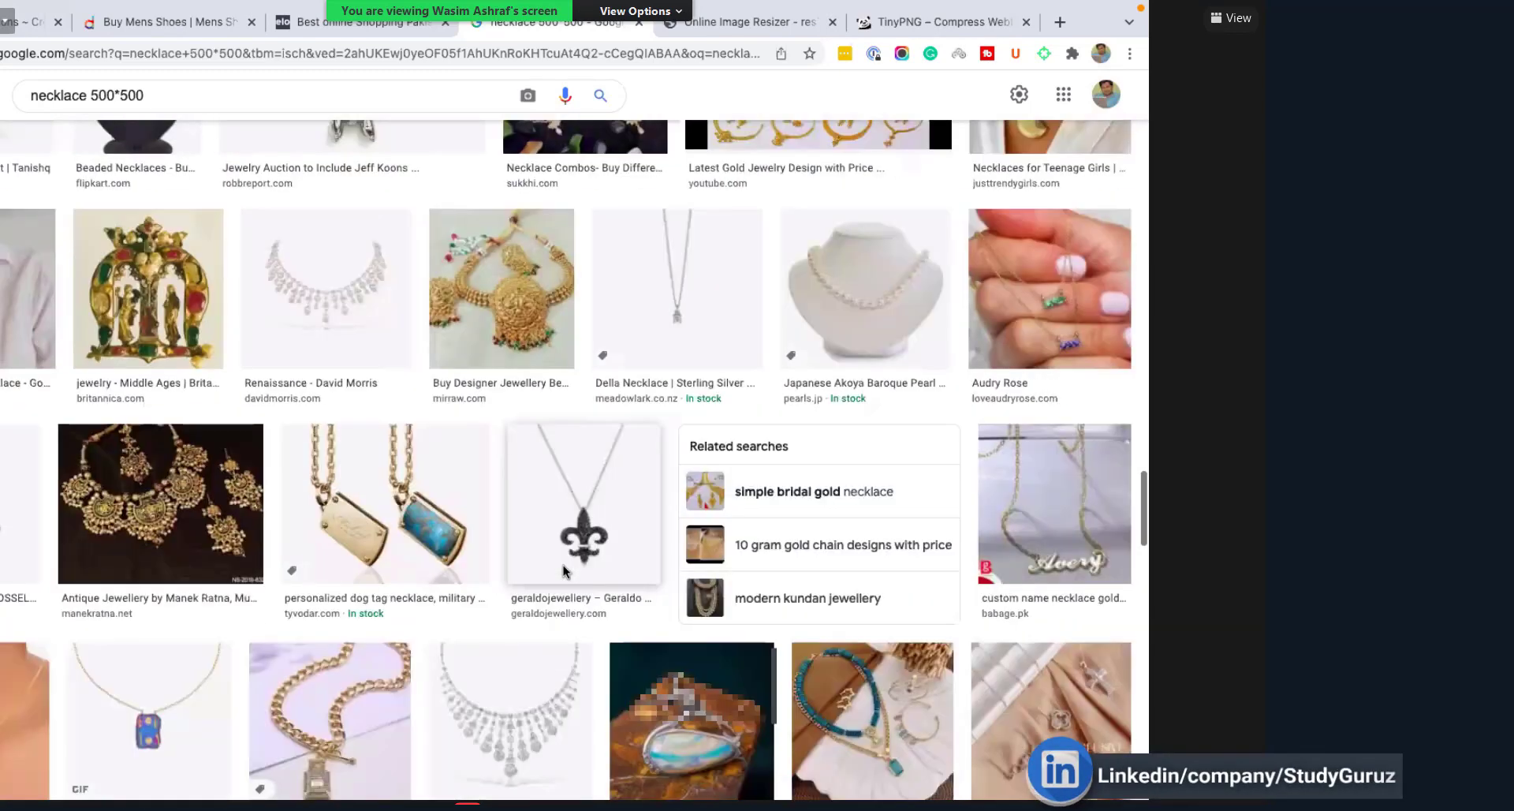
scroll(183, 255, down, 4)
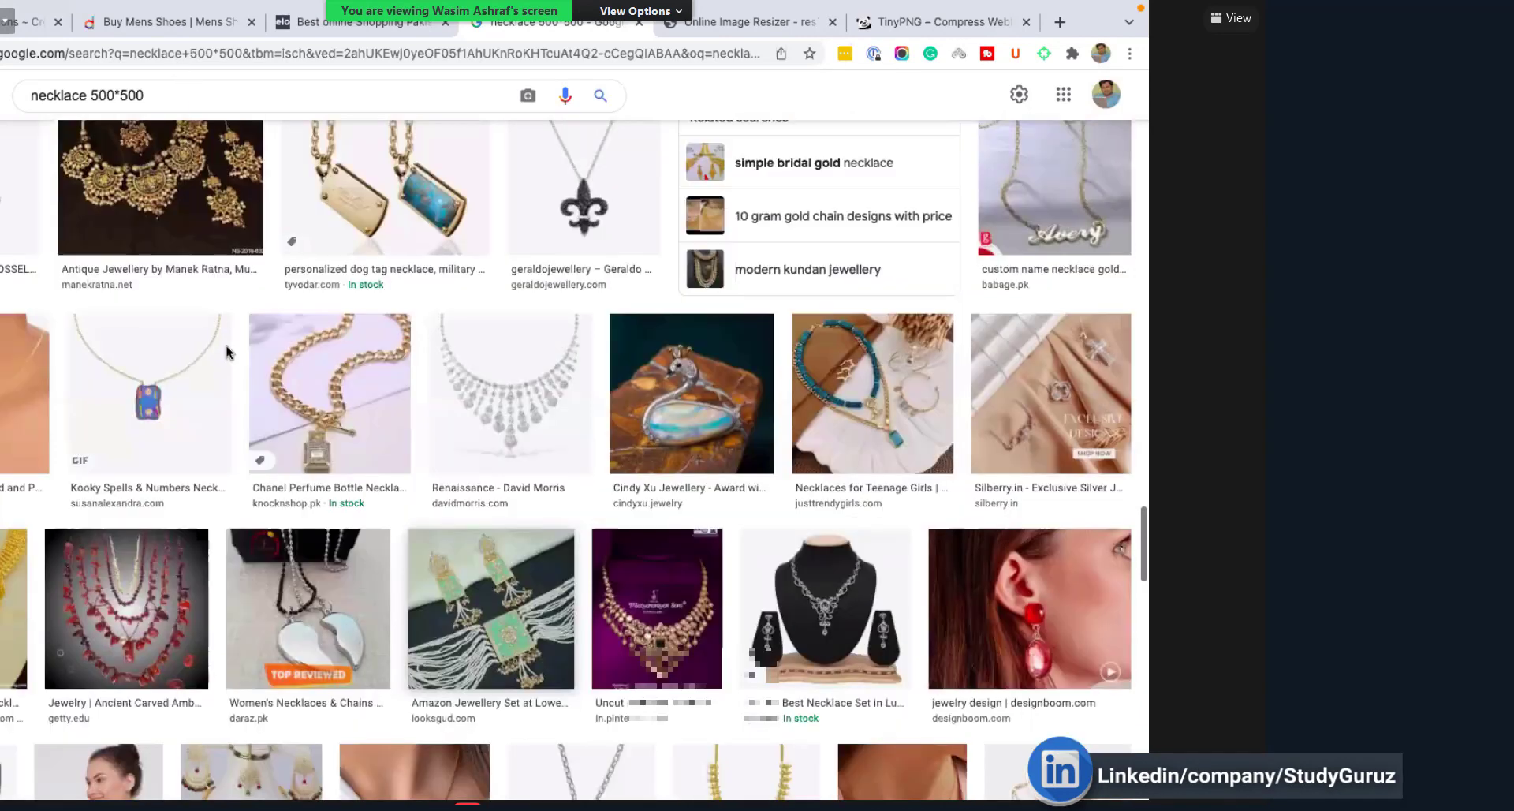
scroll(88, 106, down, 8)
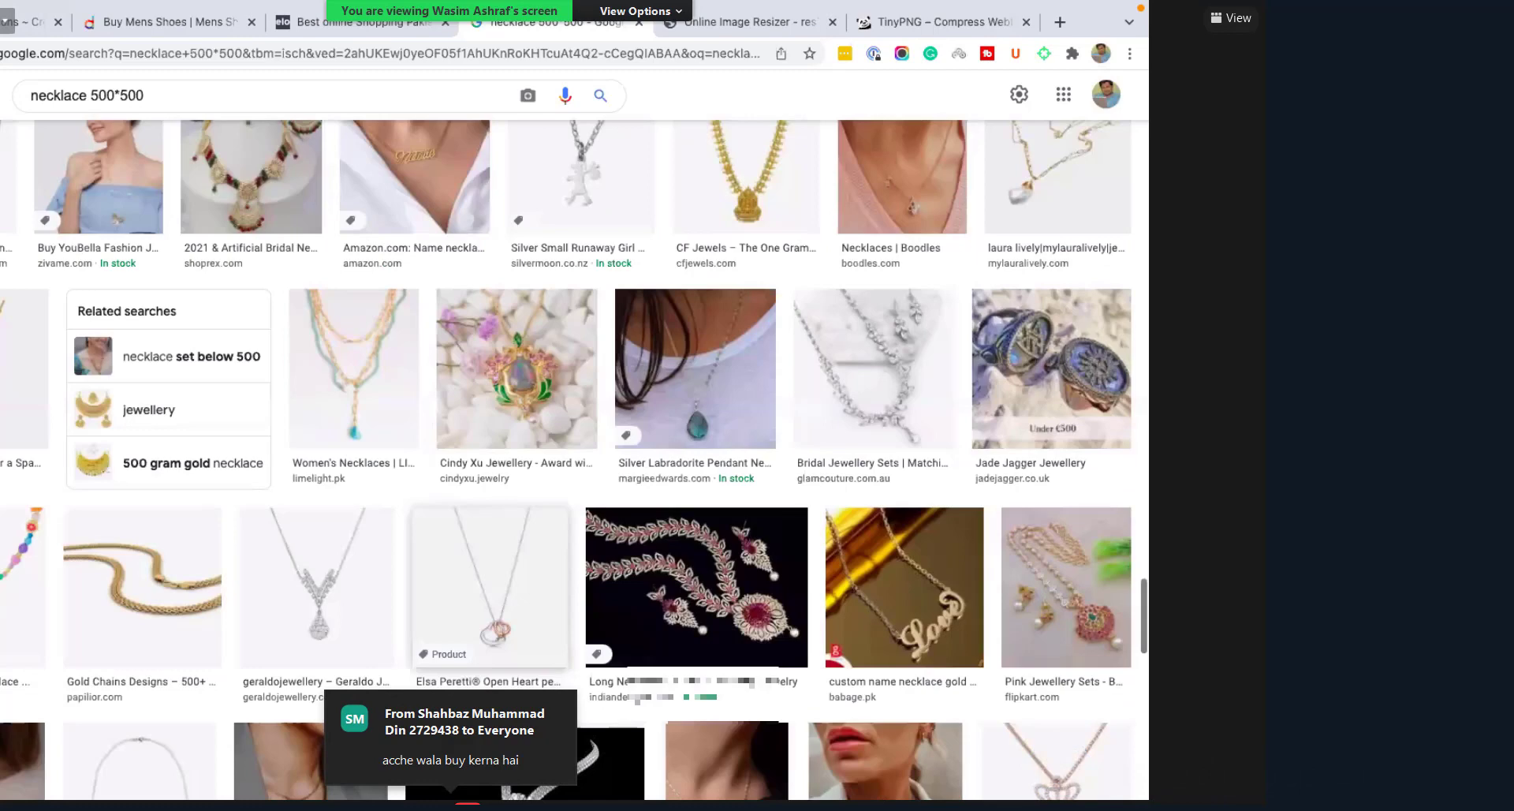
scroll(486, 306, up, 5)
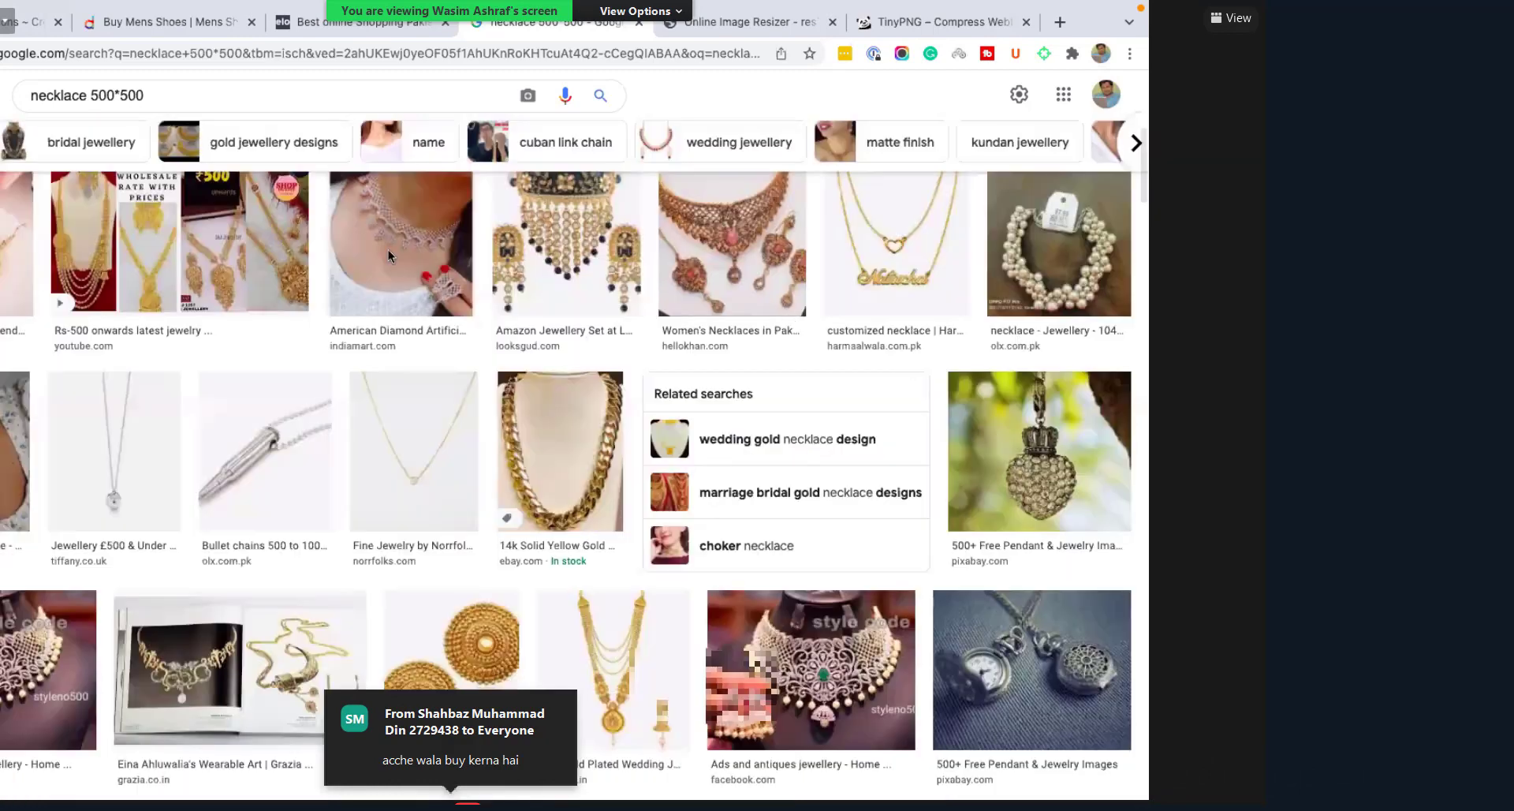
key(BackSpace)
key(BackSpace)
key(BackSpace)
key(BackSpace)
key(BackSpace)
key(BackSpace)
key(BackSpace)
key(BackSpace)
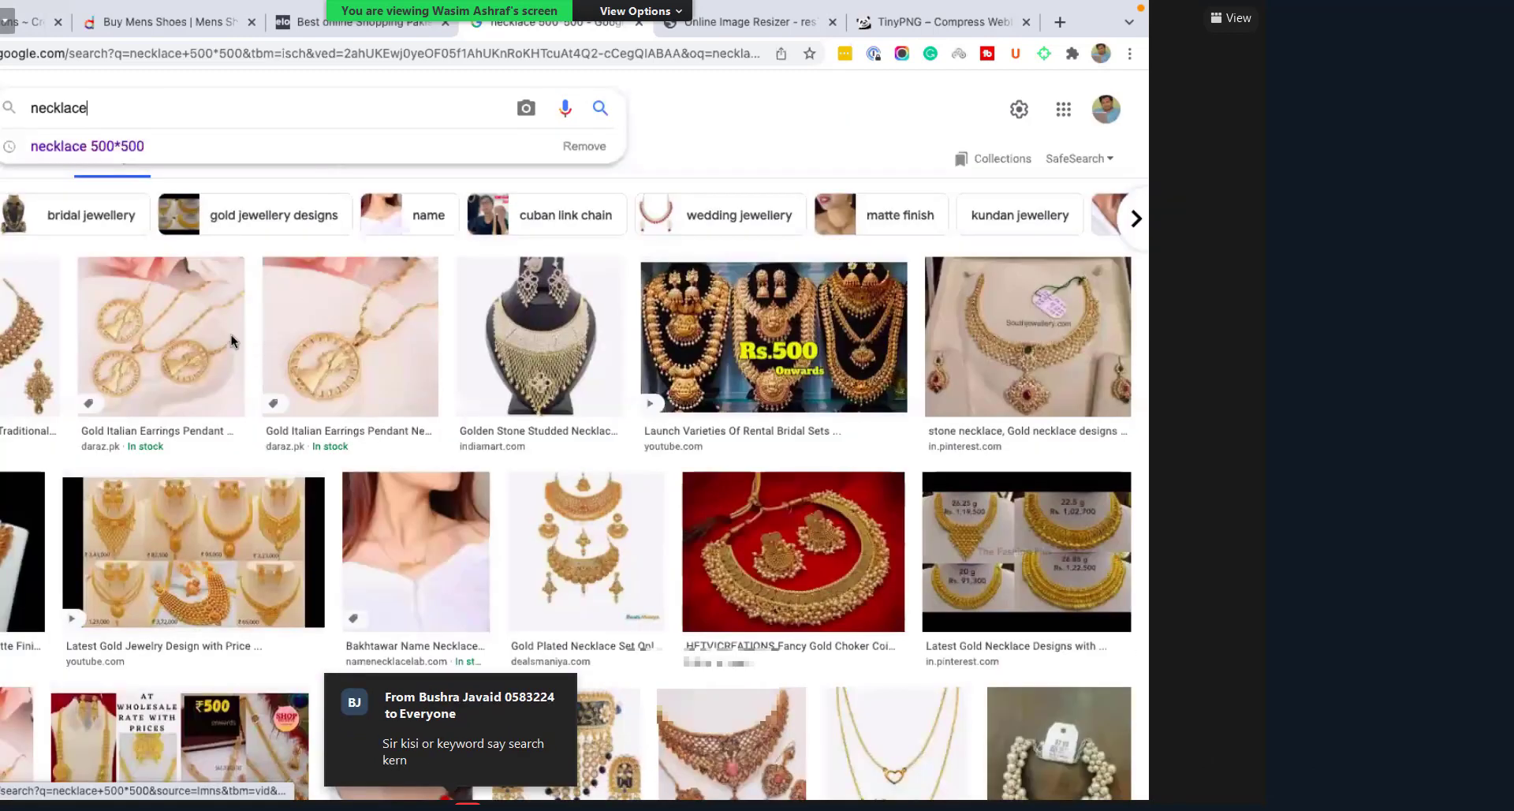
Step: Search plain 'necklace', browse the results and open the diamond heart necklace preview
key(Return)
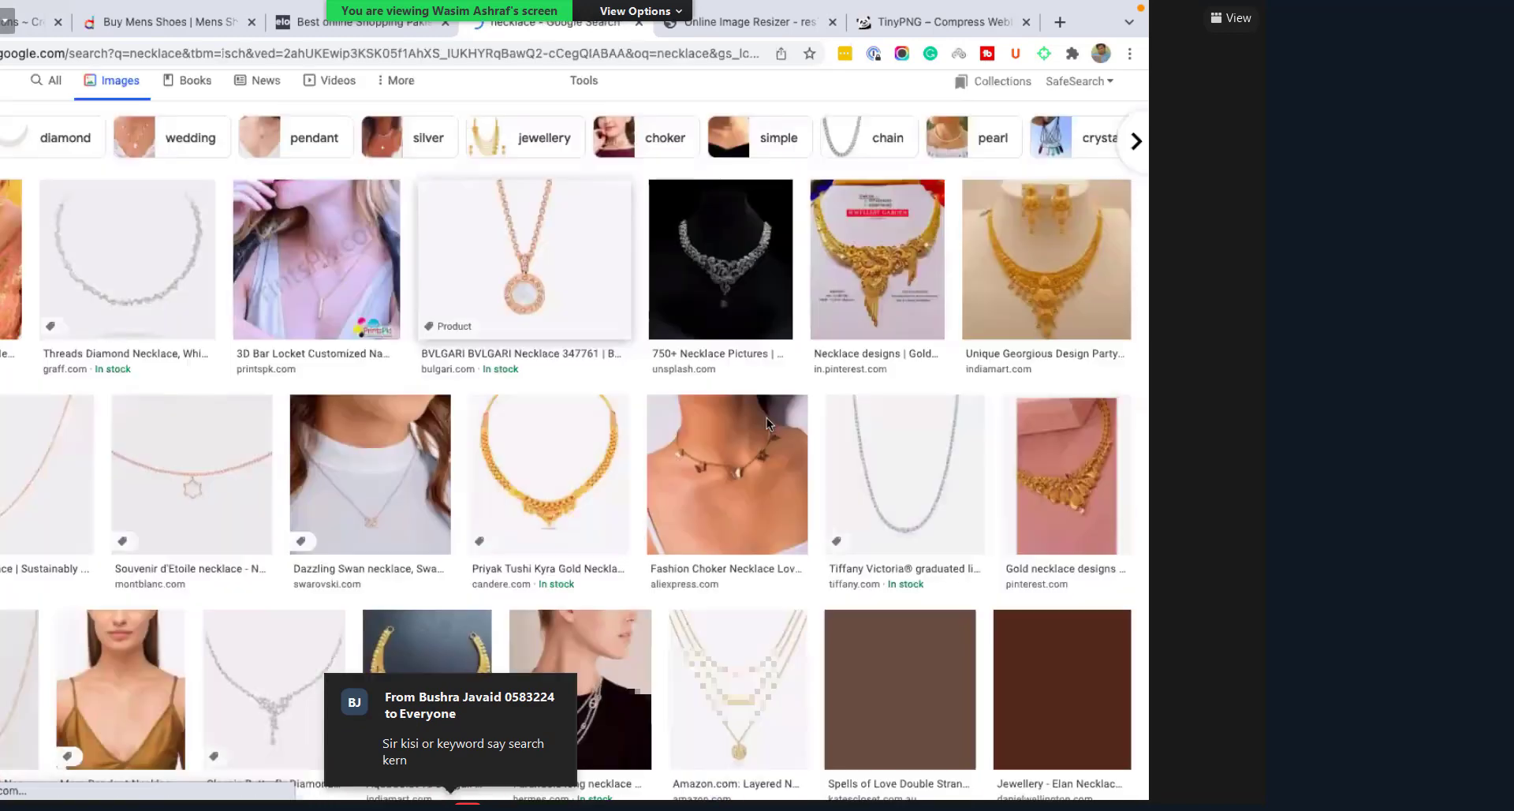
scroll(767, 423, down, 5)
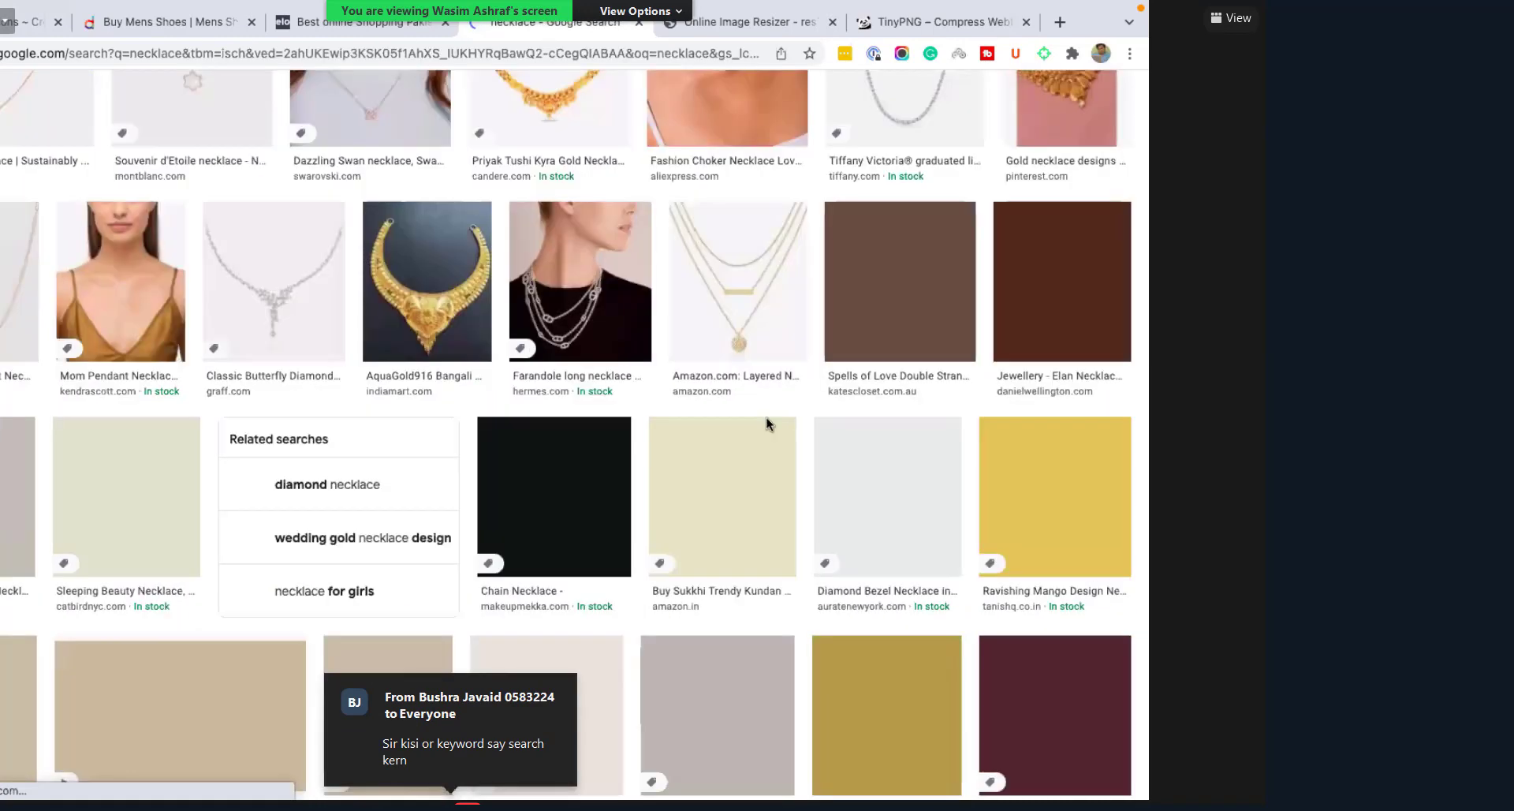
scroll(767, 423, down, 4)
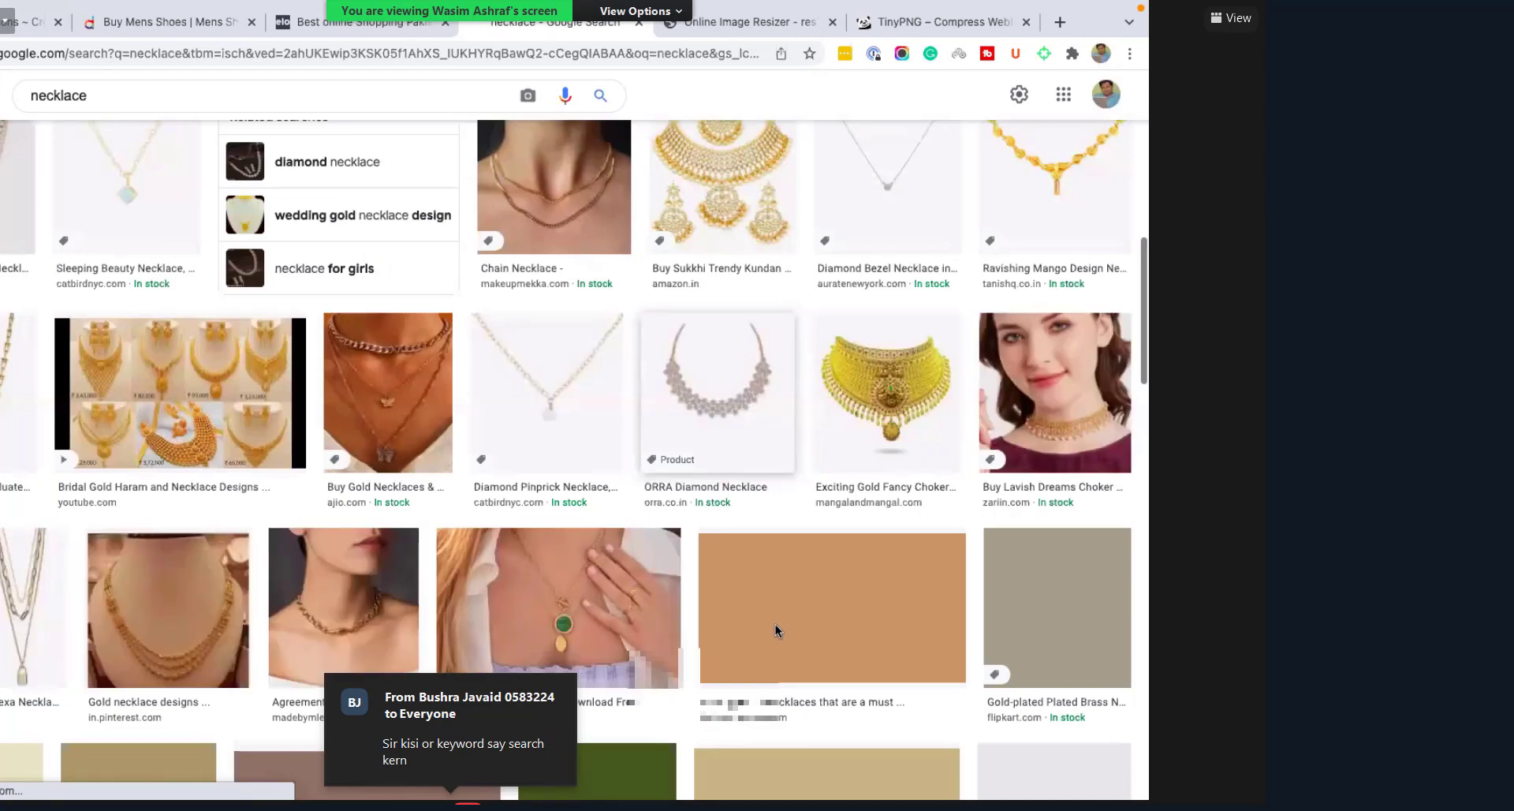
scroll(775, 623, up, 1)
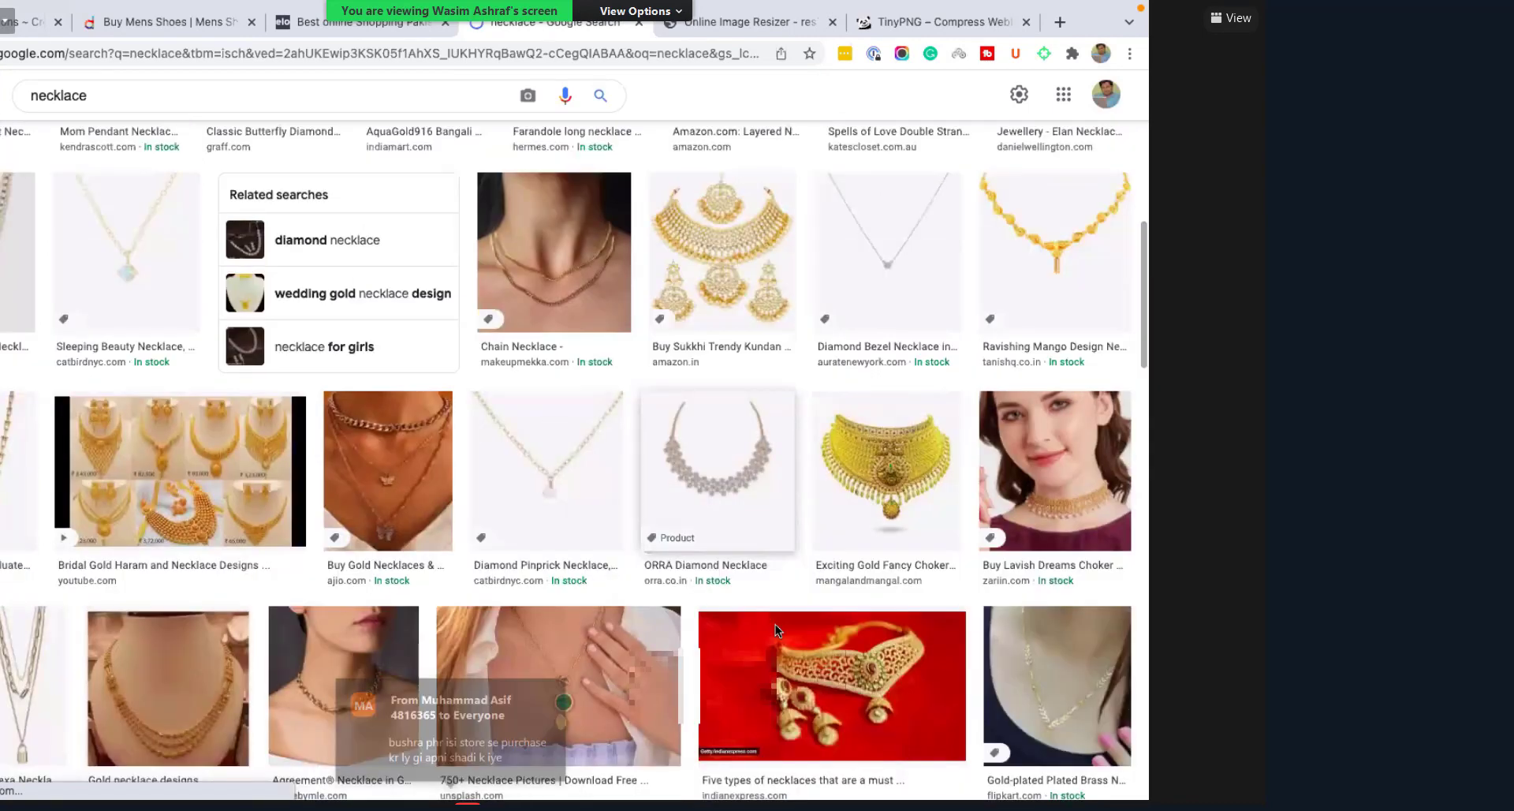
scroll(775, 623, down, 2)
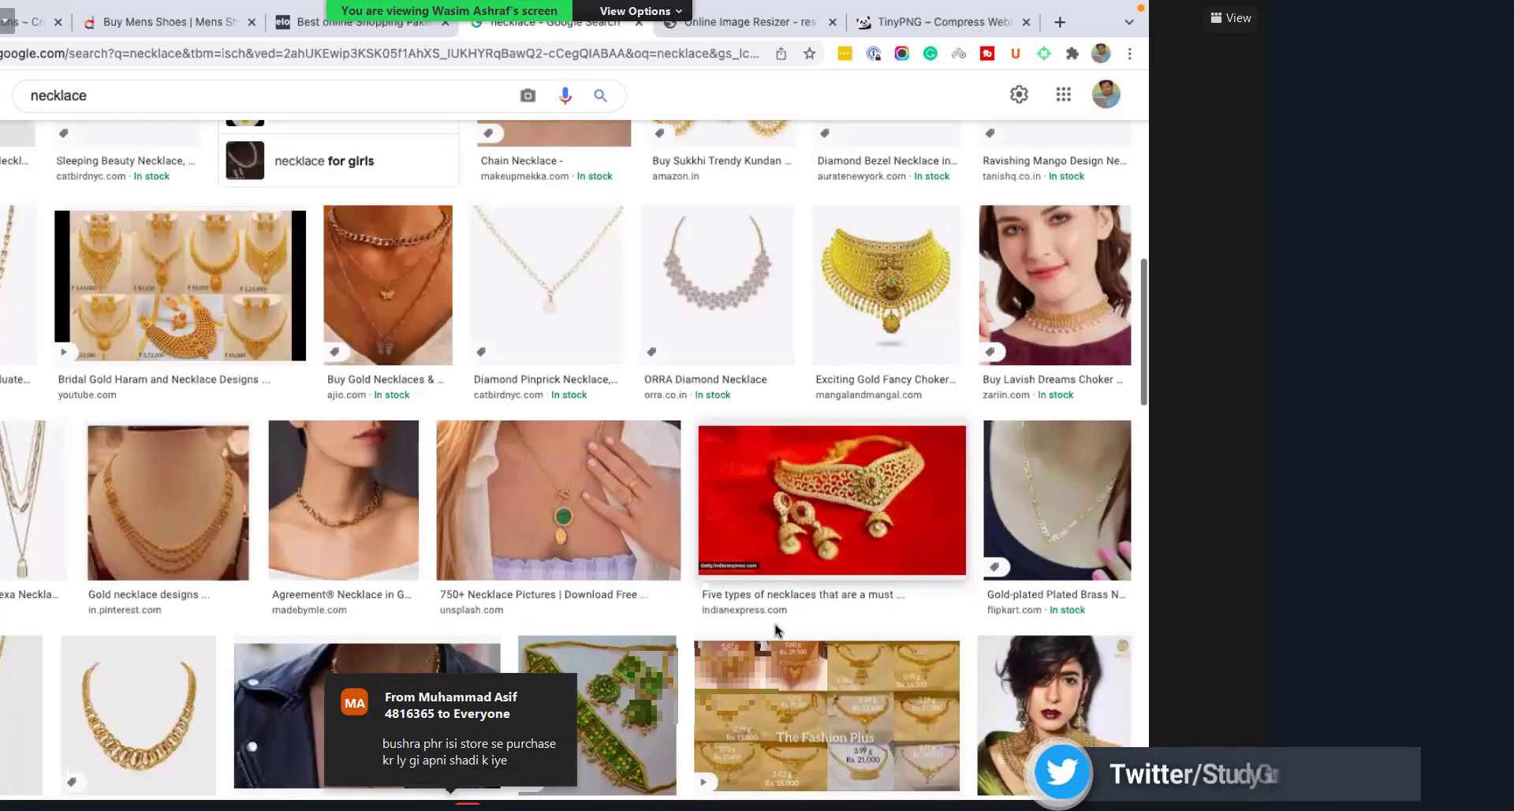
scroll(774, 623, down, 4)
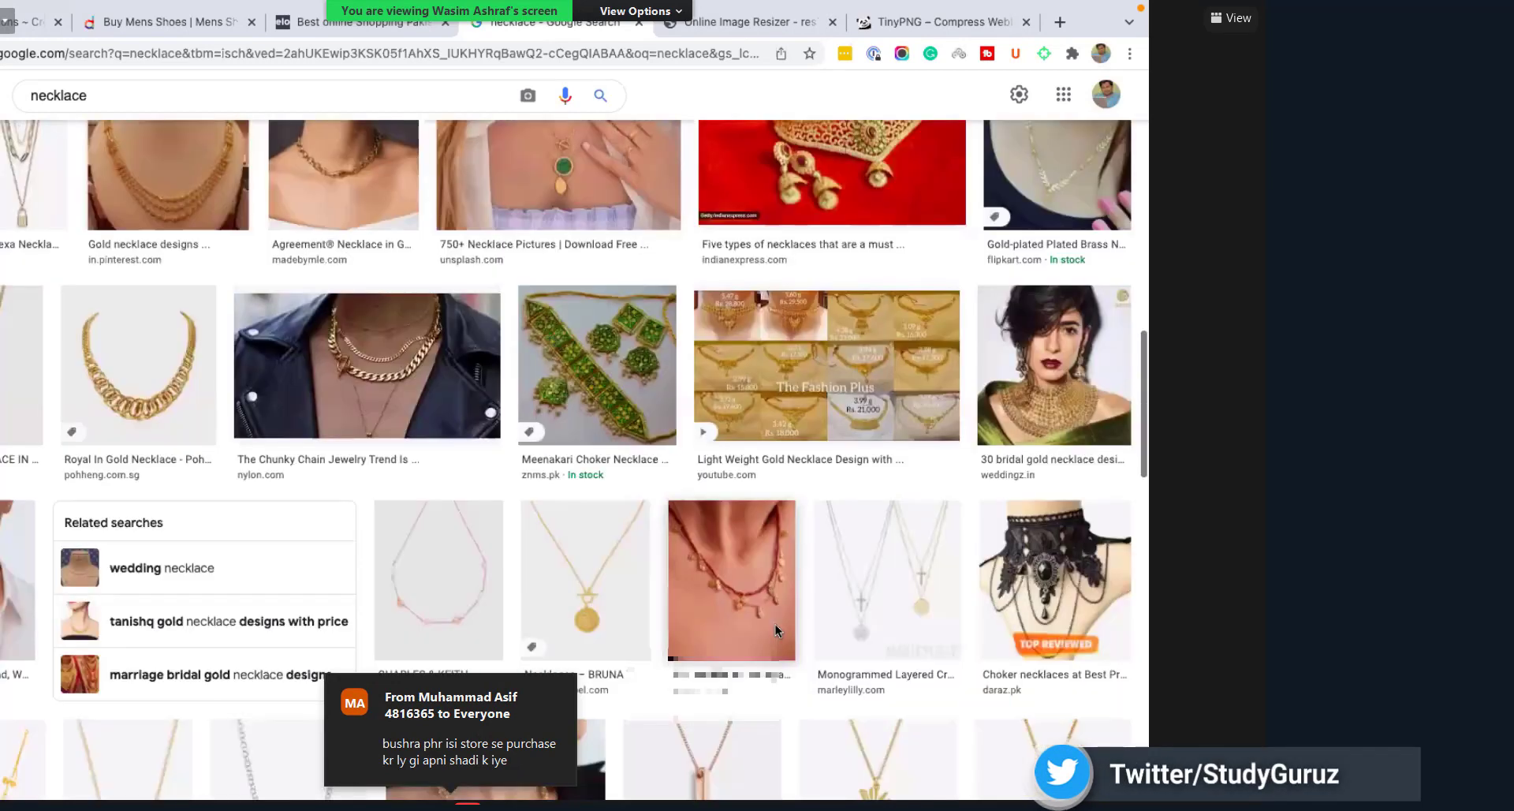
scroll(775, 623, up, 3)
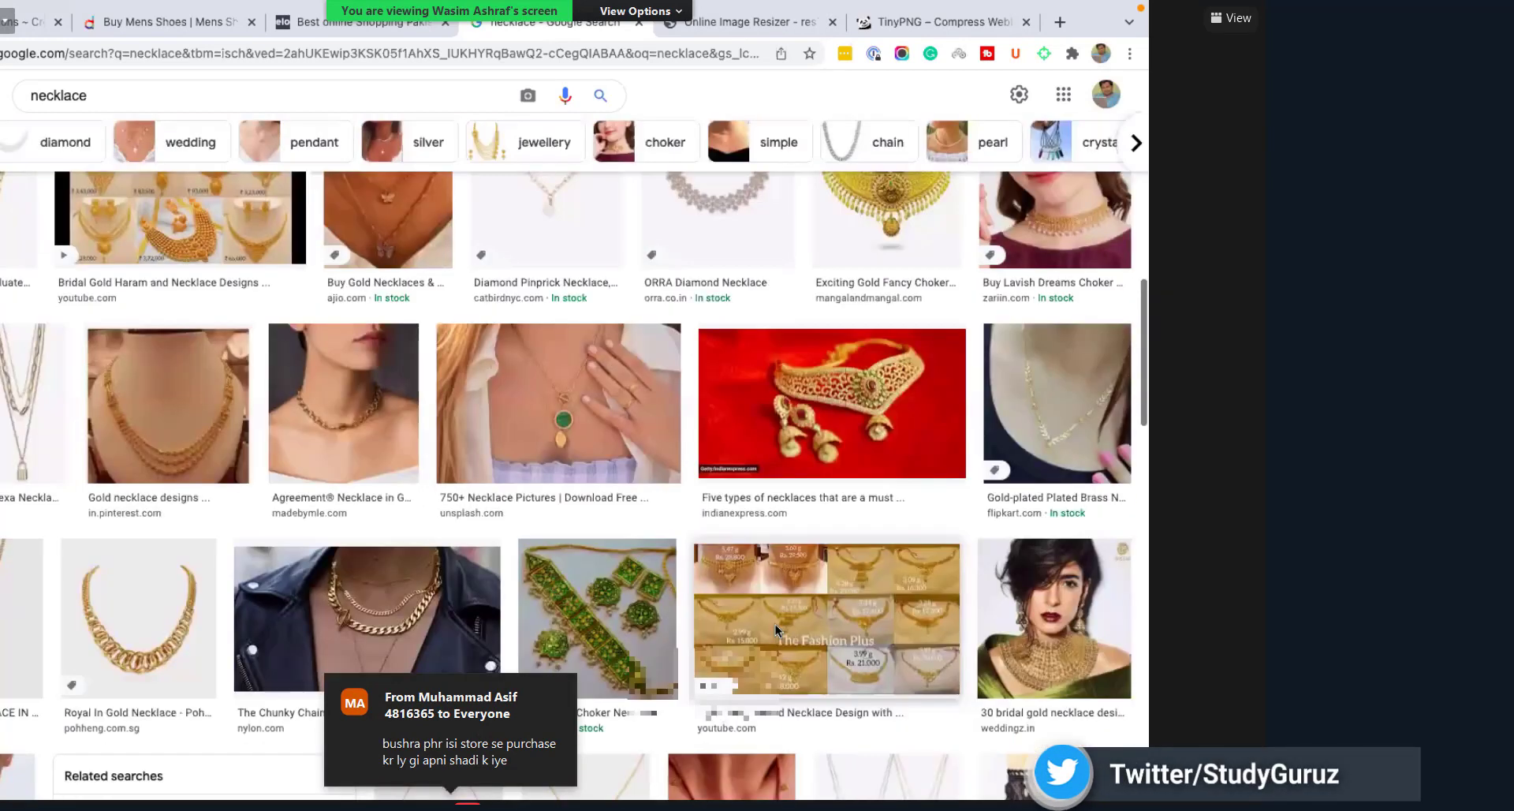
scroll(774, 623, down, 6)
scroll(777, 628, down, 5)
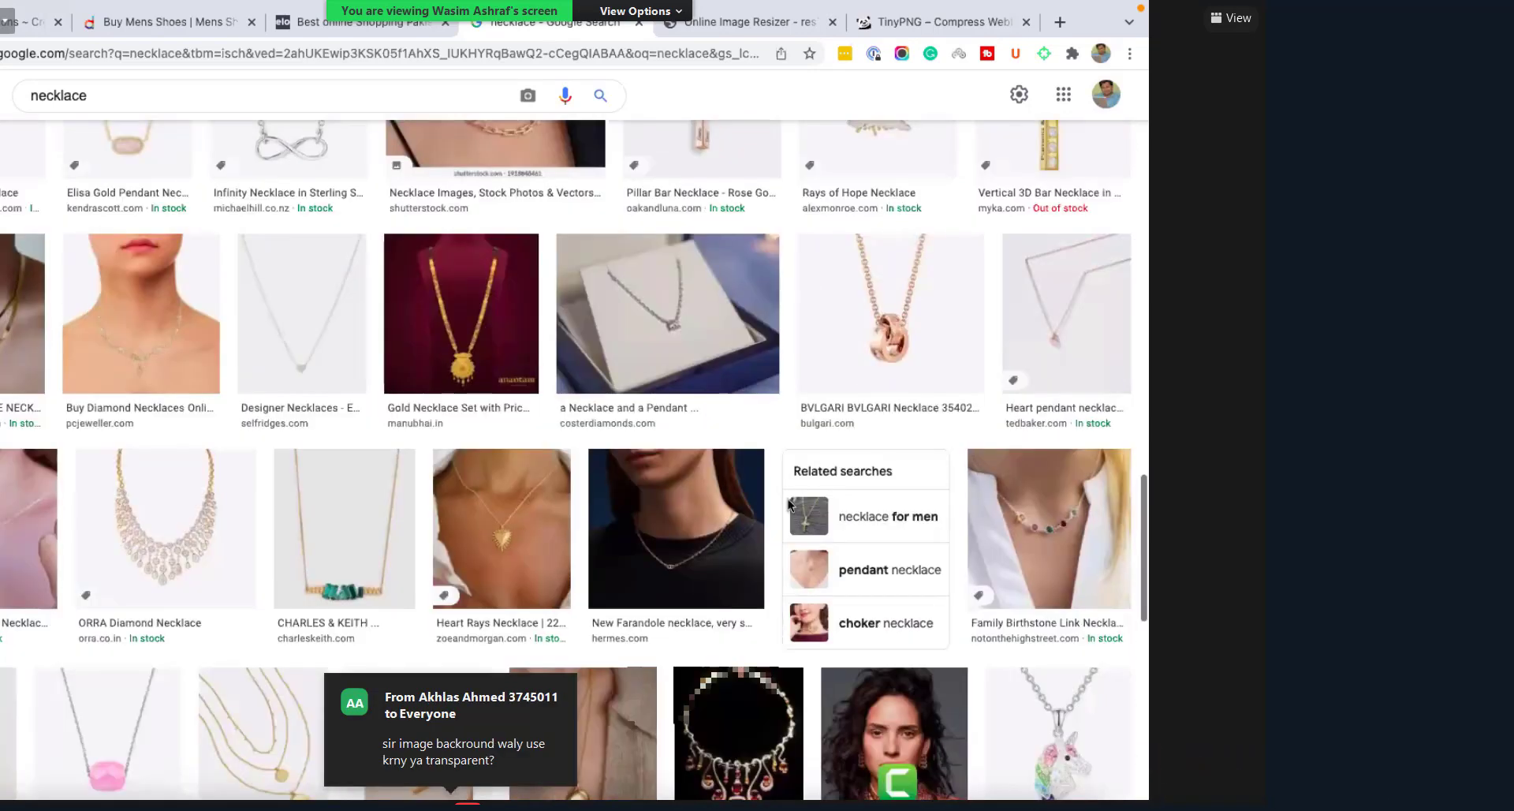
scroll(787, 498, up, 5)
scroll(788, 505, up, 5)
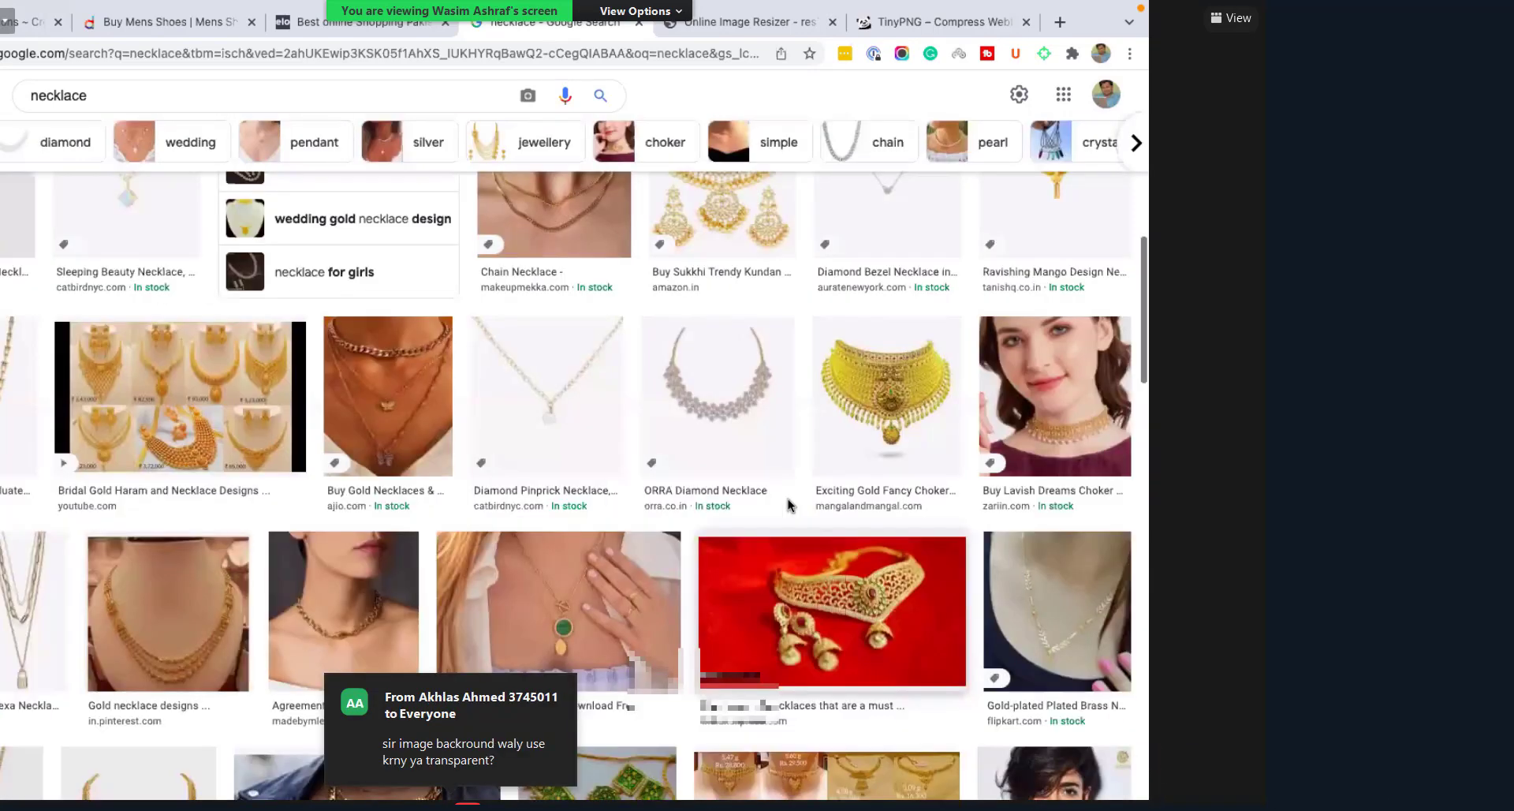
scroll(789, 505, up, 5)
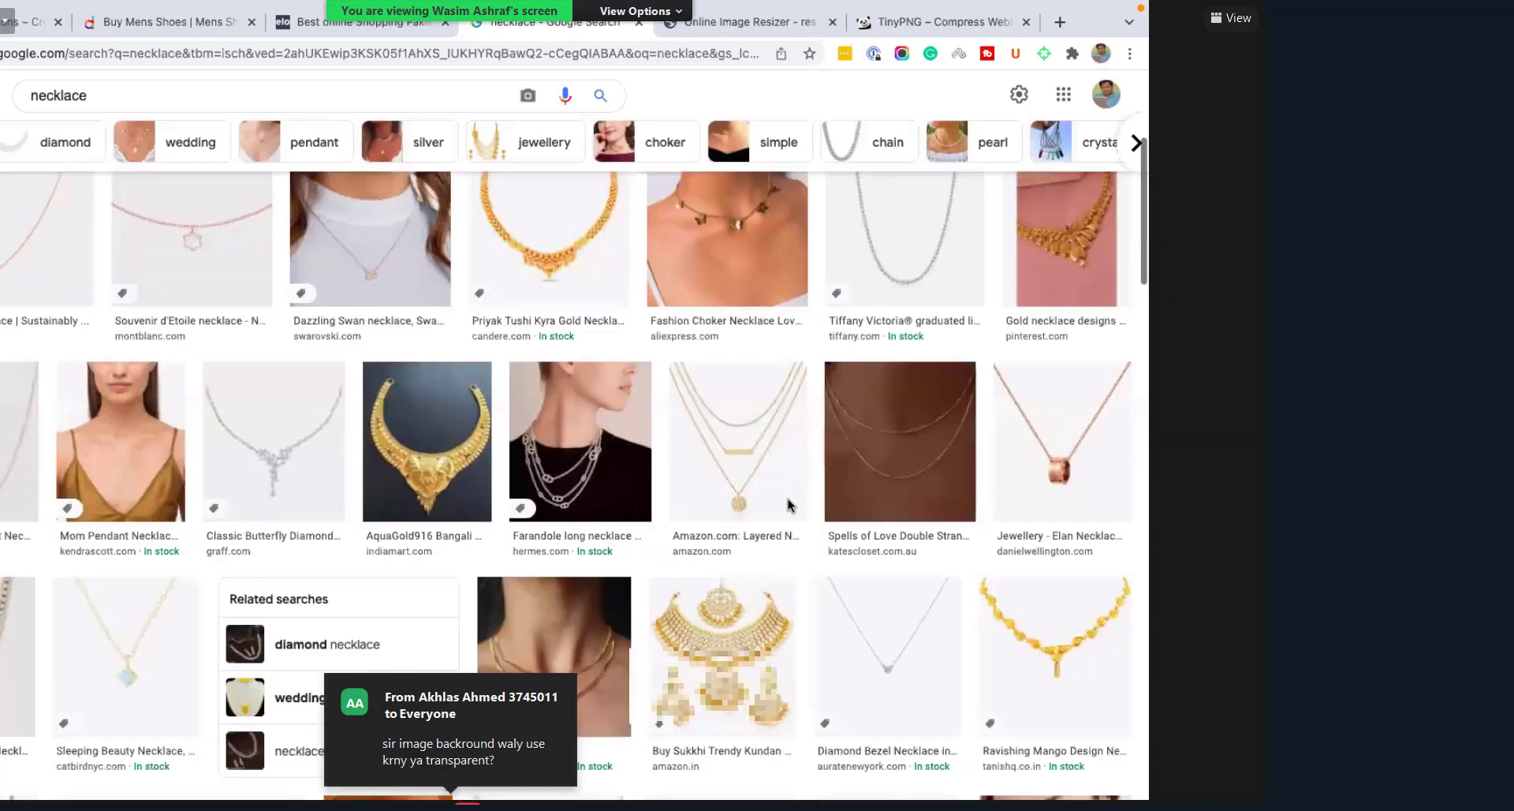
scroll(820, 339, up, 4)
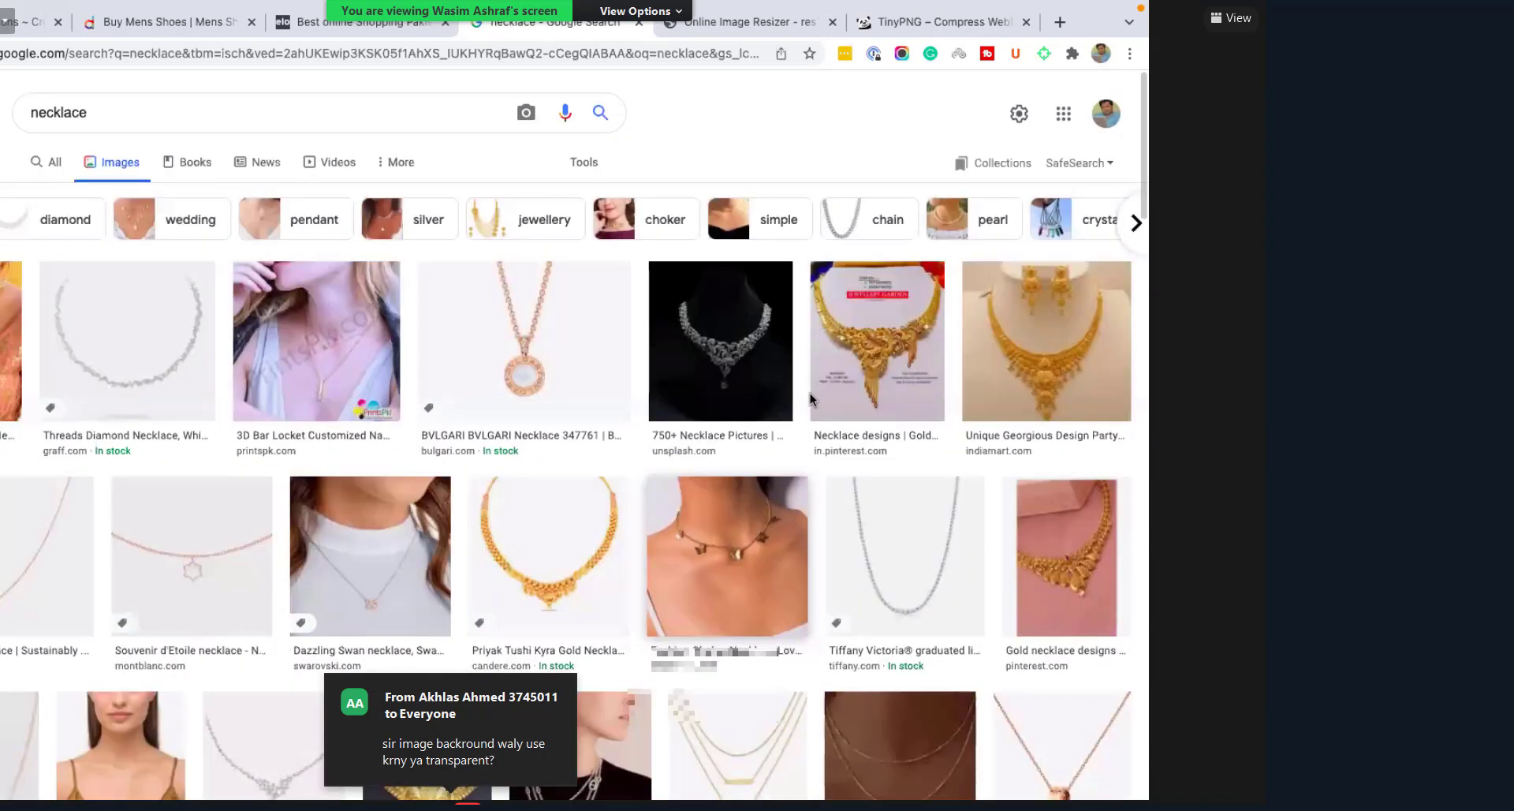
scroll(810, 392, down, 1)
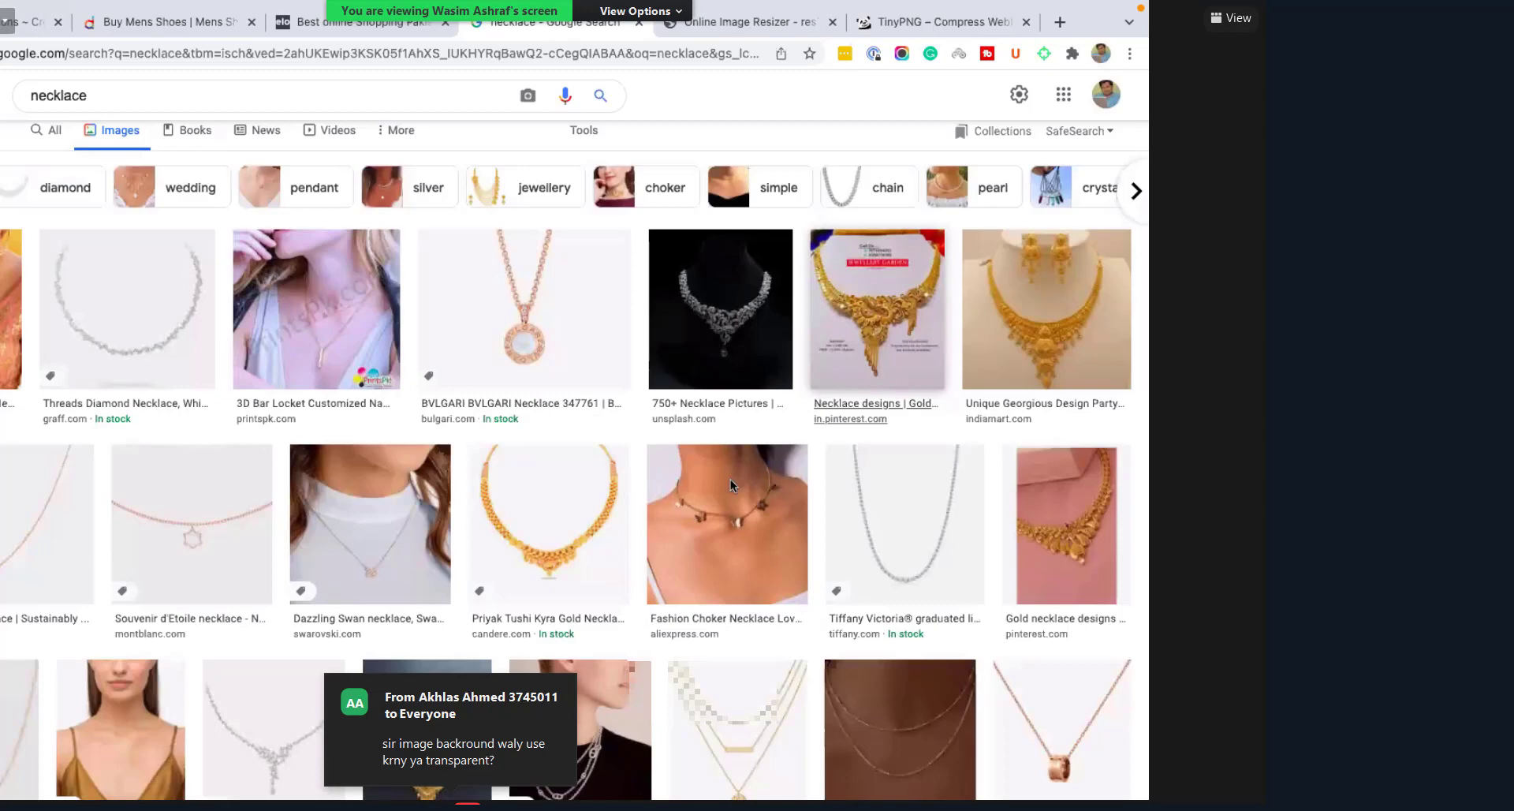
scroll(731, 479, down, 2)
scroll(878, 287, down, 10)
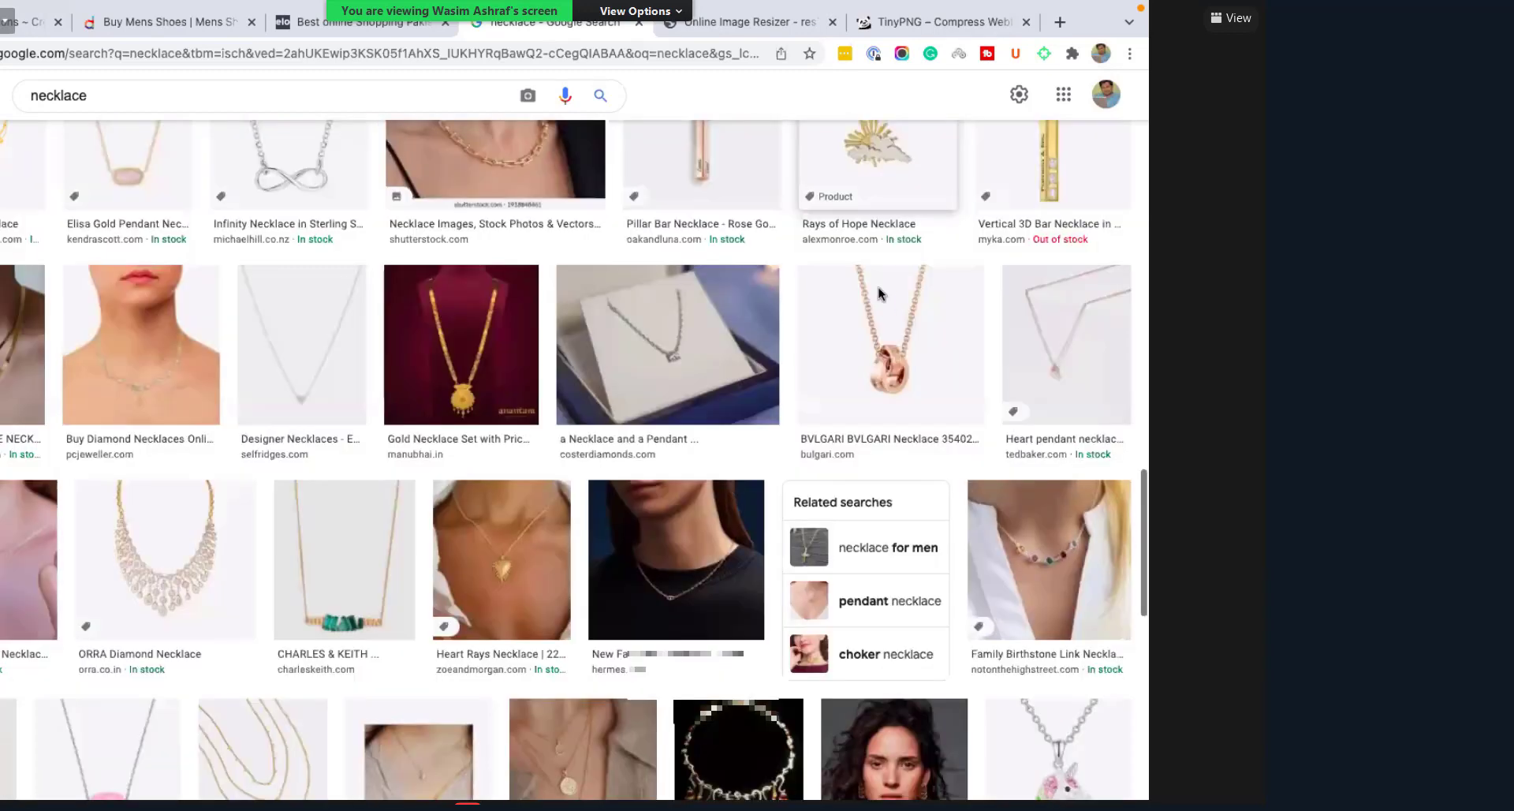
scroll(879, 287, down, 10)
click(897, 455)
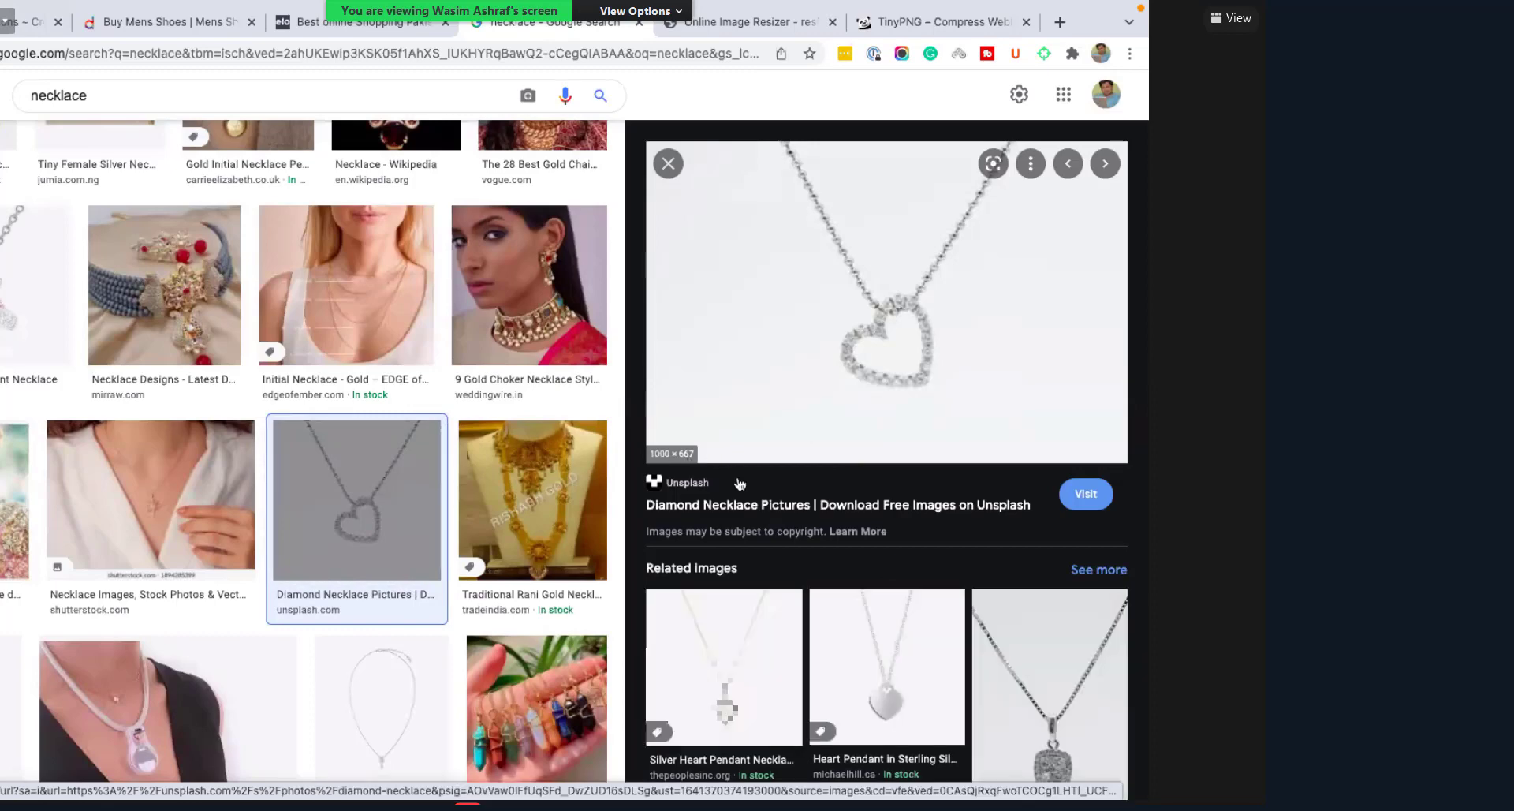
Step: Save the heart necklace preview to Downloads as 'Necklace', then hide Chrome
scroll(740, 483, down, 3)
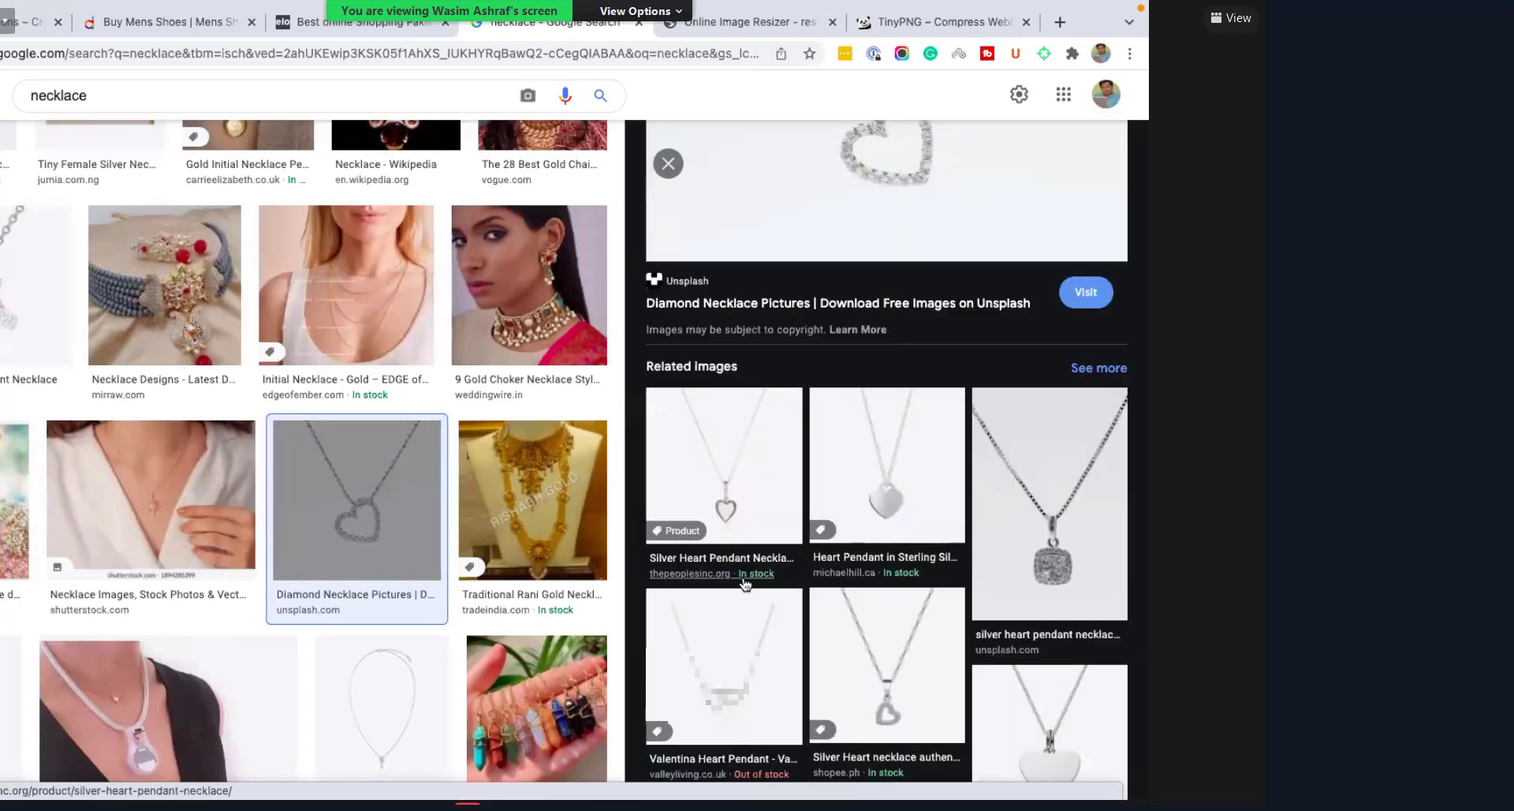
scroll(942, 309, up, 3)
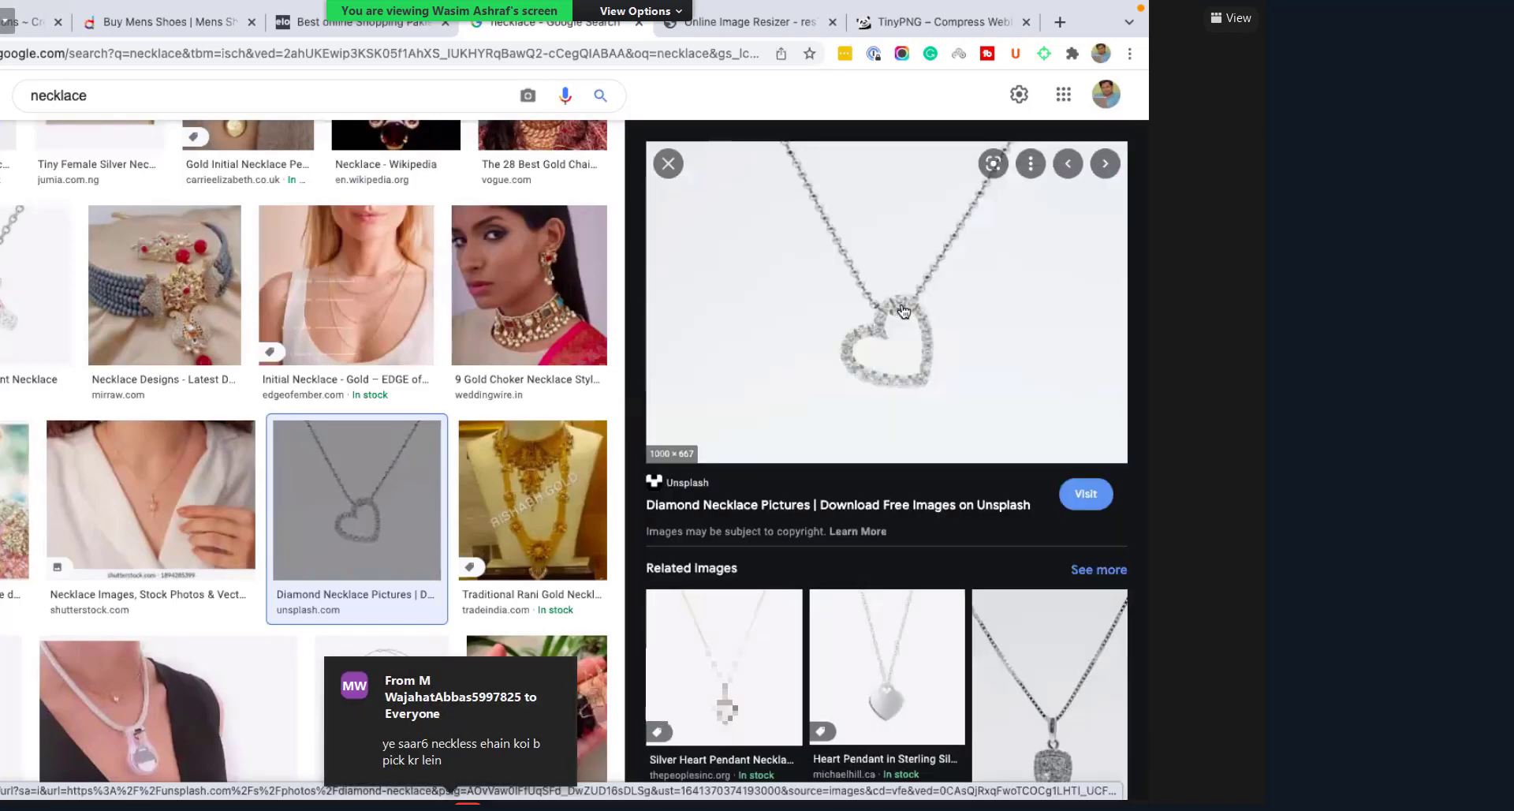
scroll(915, 304, down, 1)
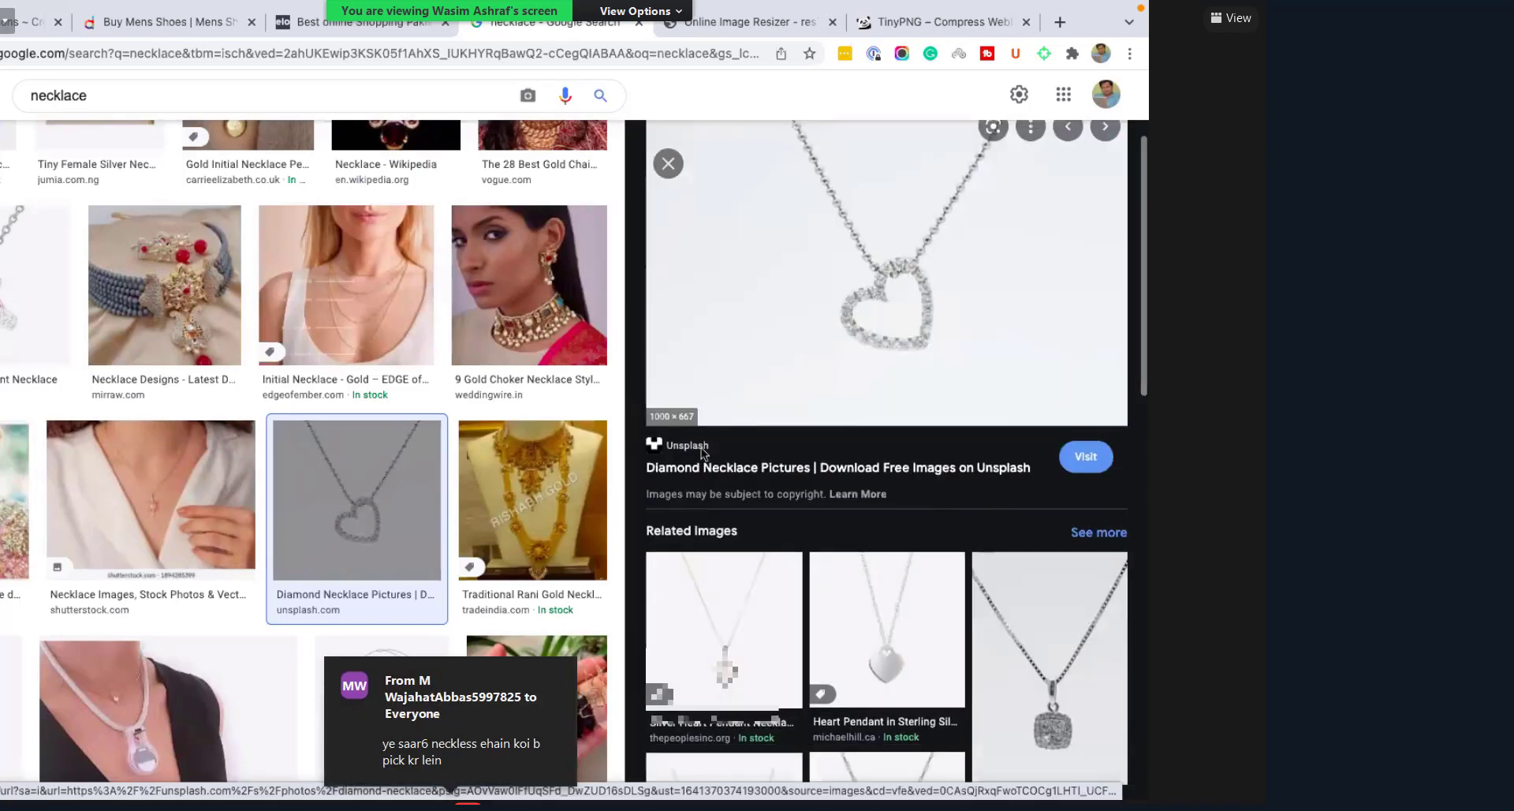
right_click(664, 271)
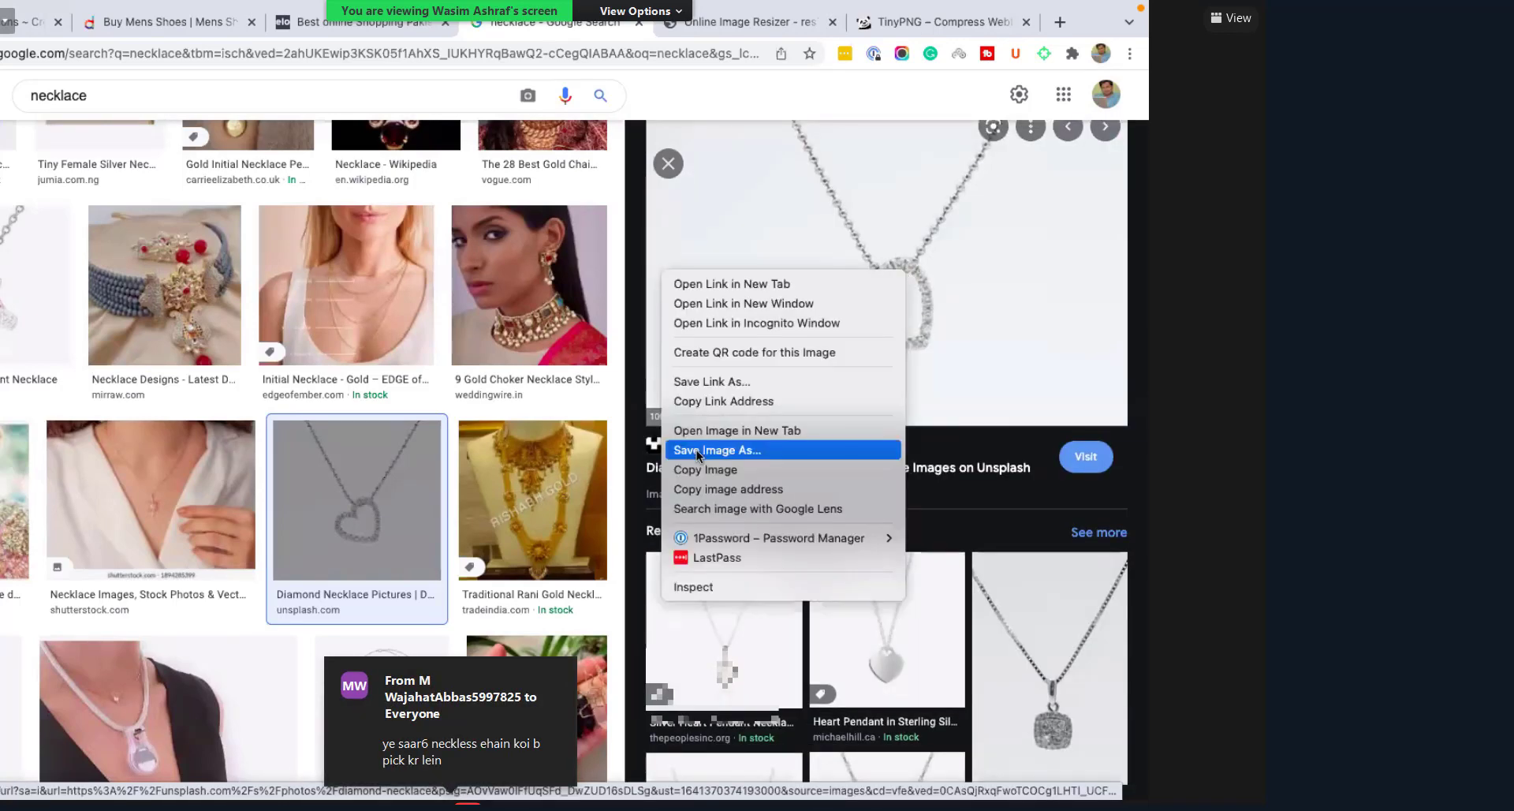
click(784, 446)
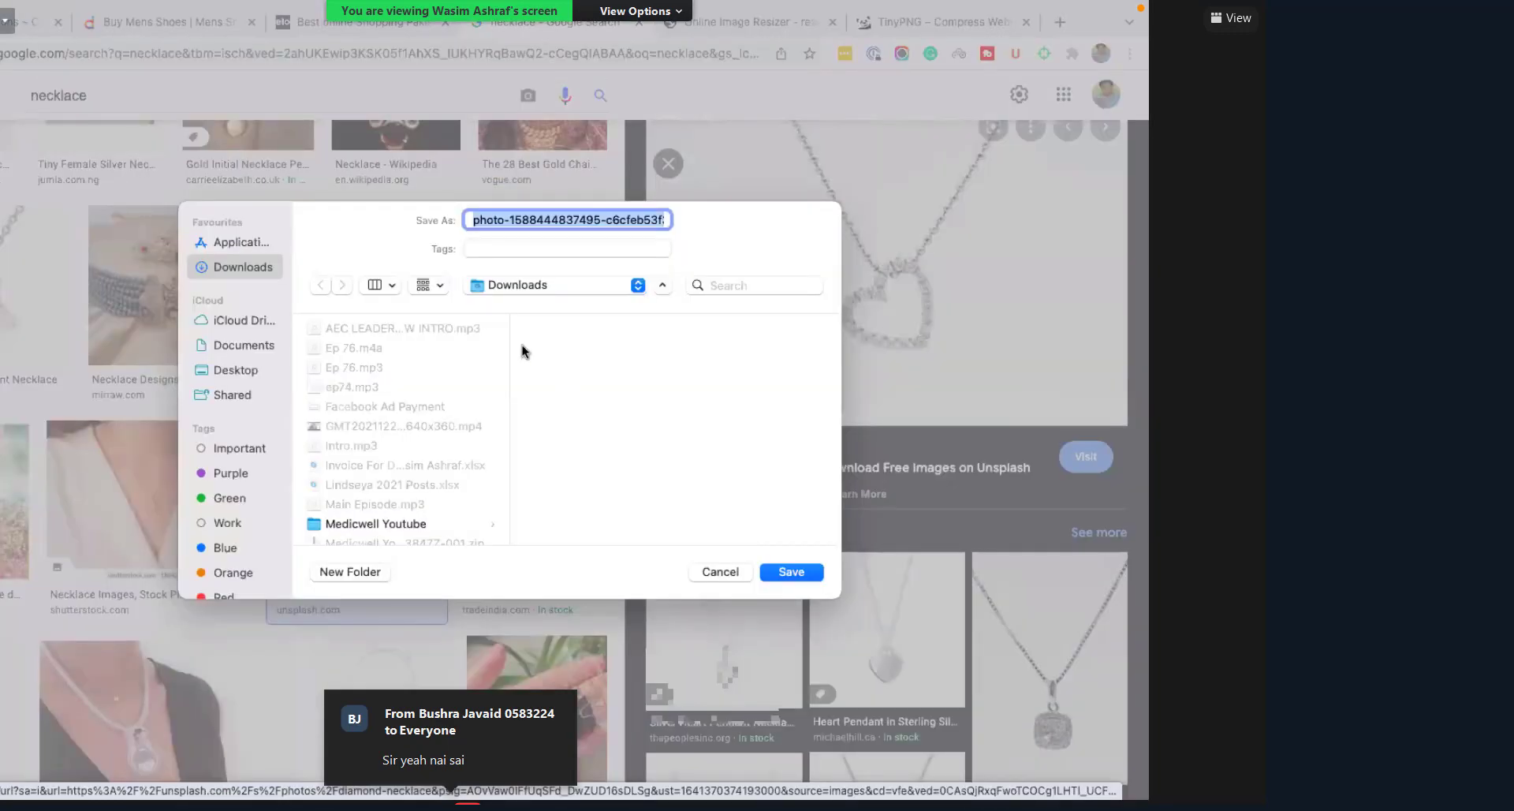
text(Necklace)
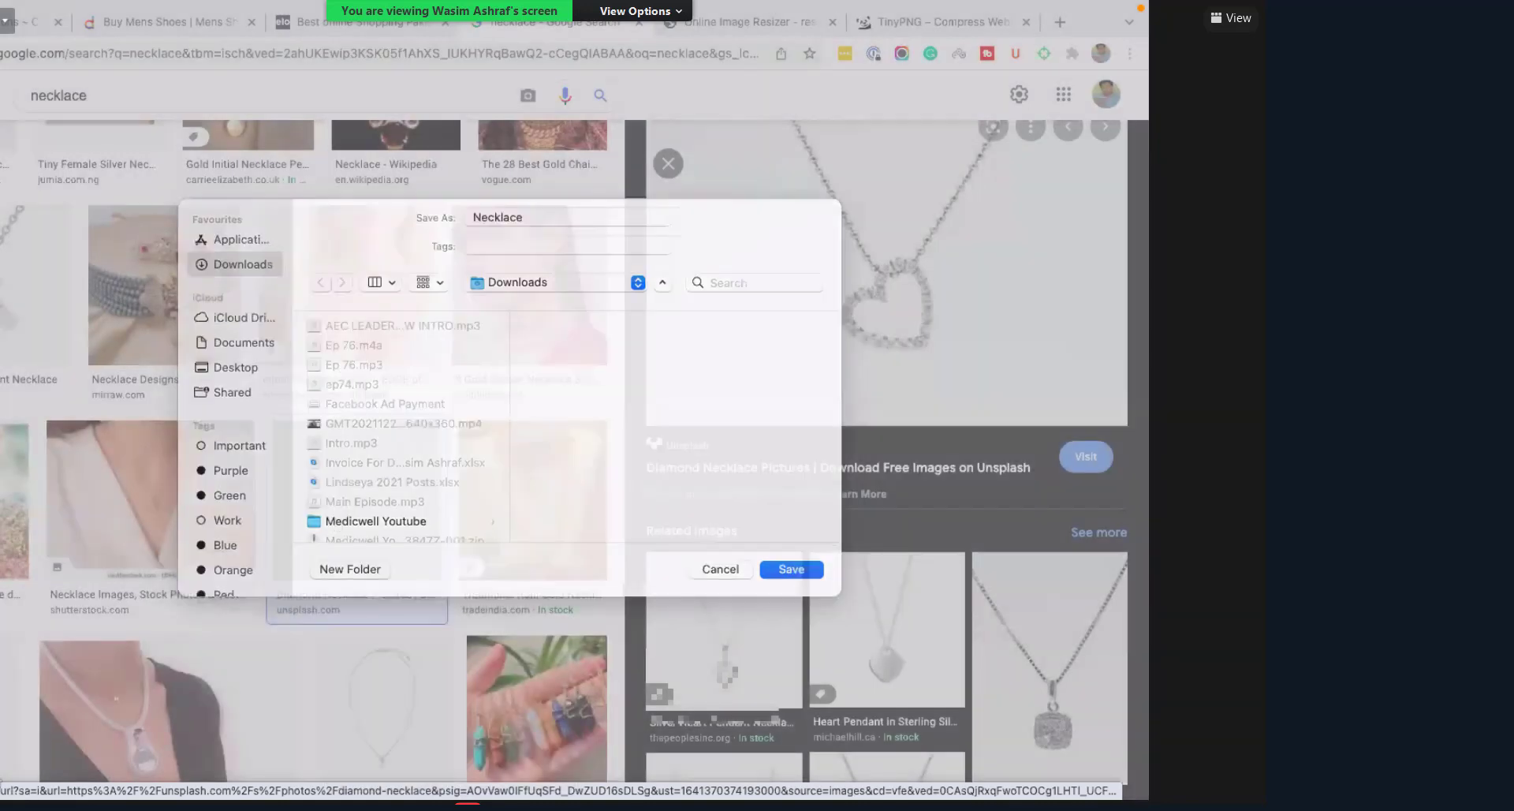
key(Return)
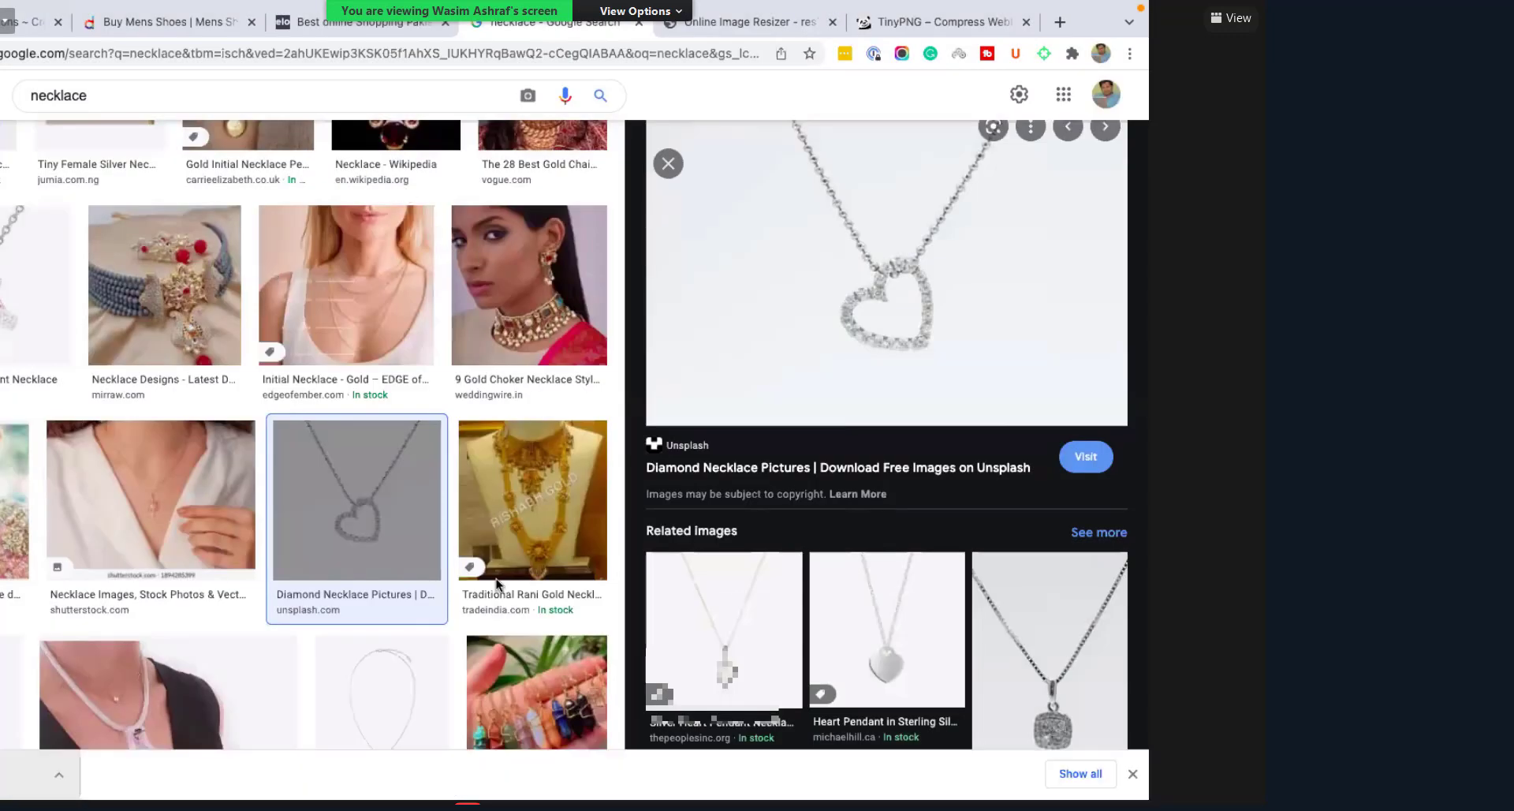
key(super+h)
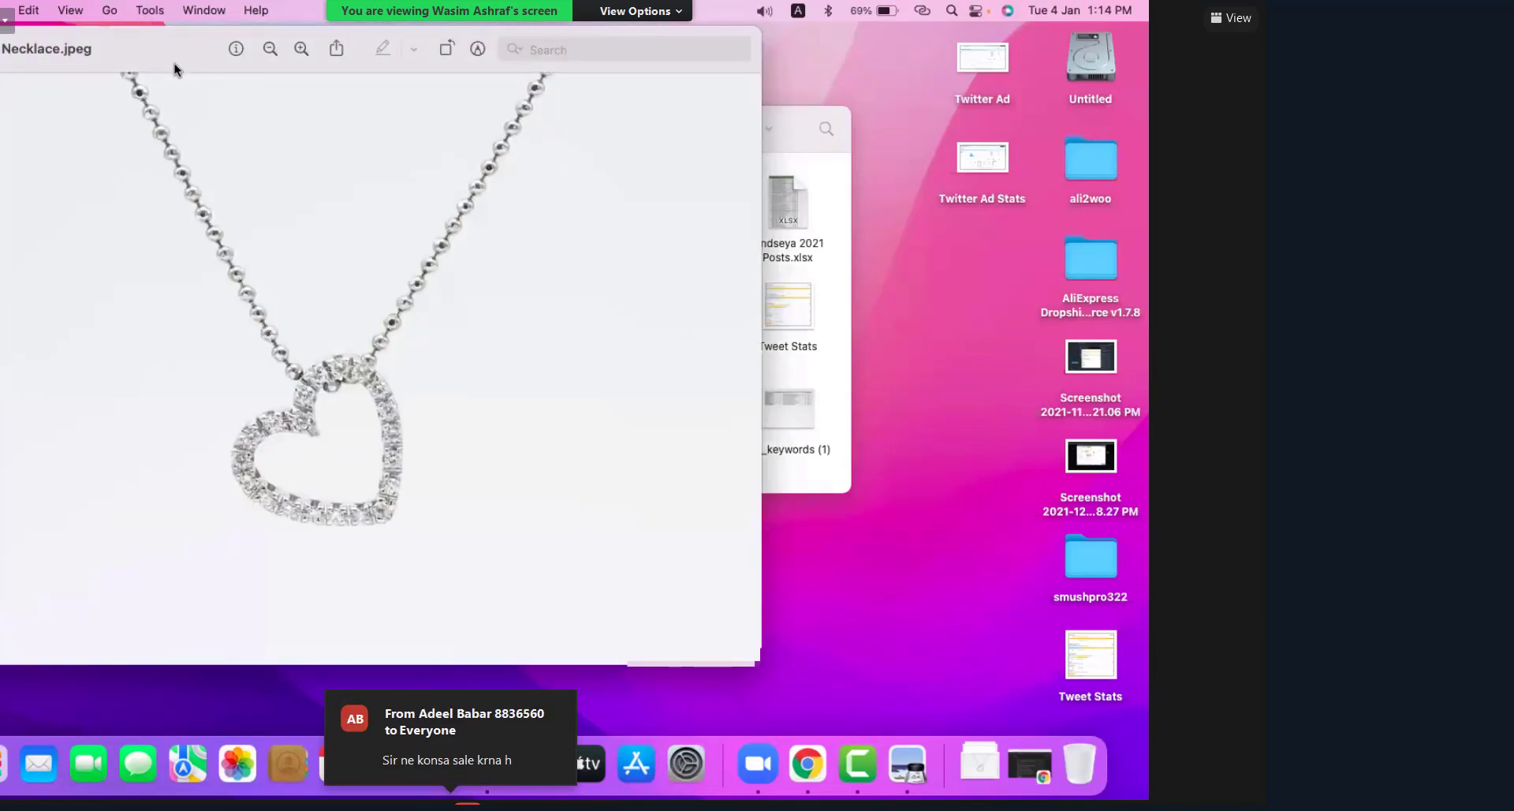
Step: Open Preview's colour adjustment panel for the necklace image, then close it
click(150, 10)
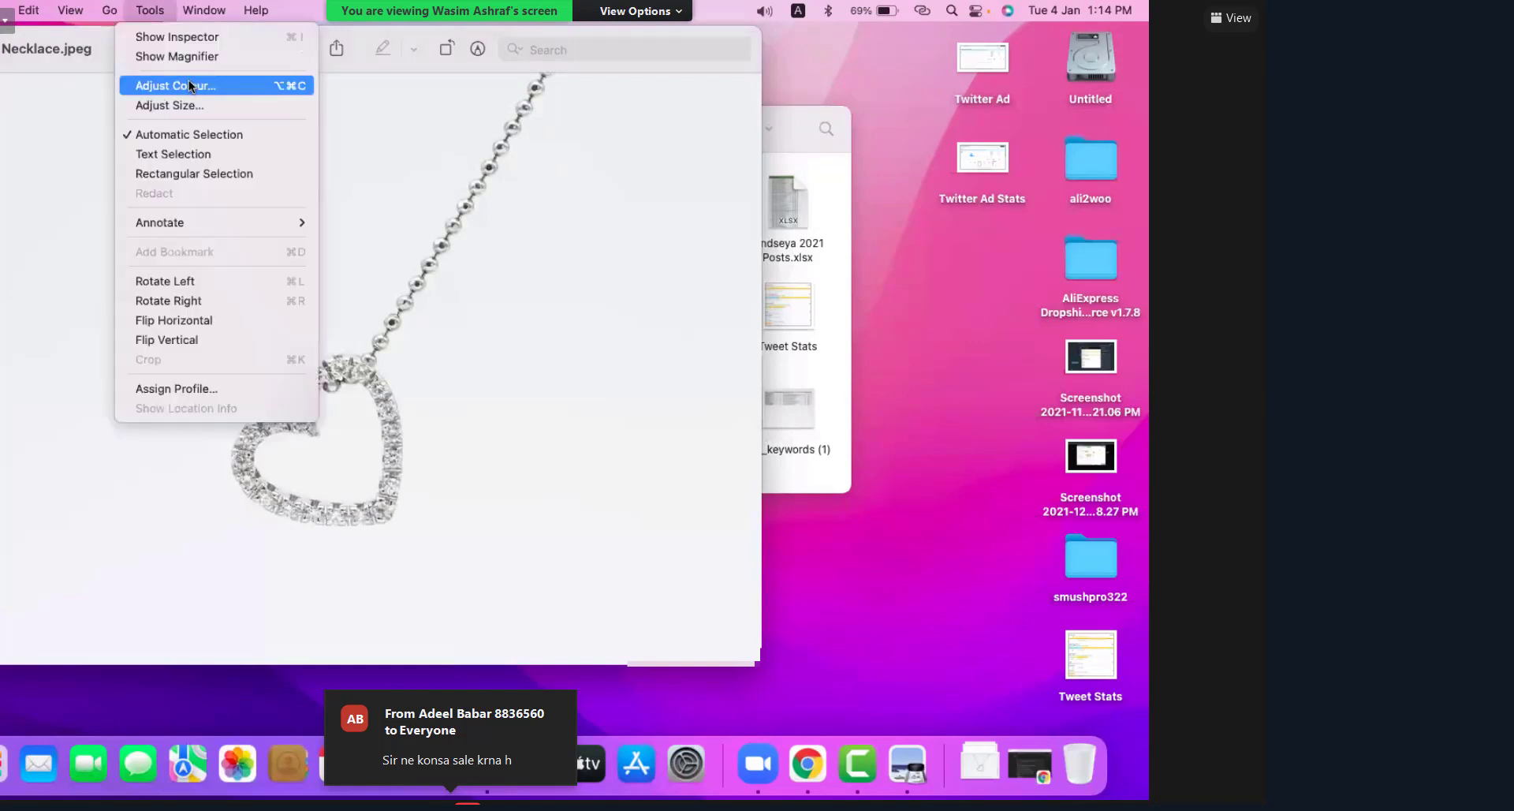
click(249, 84)
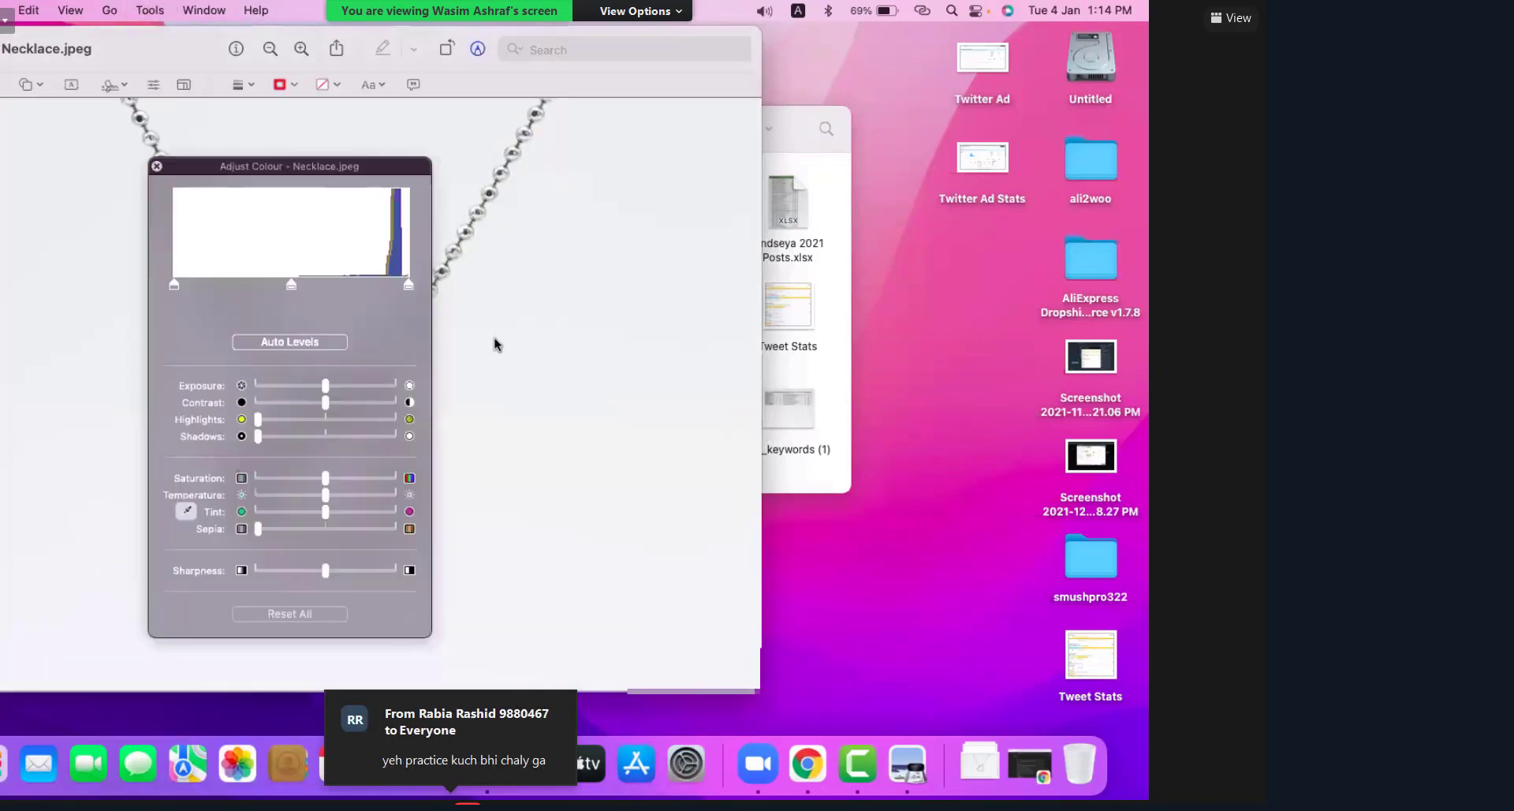
click(168, 8)
click(168, 8)
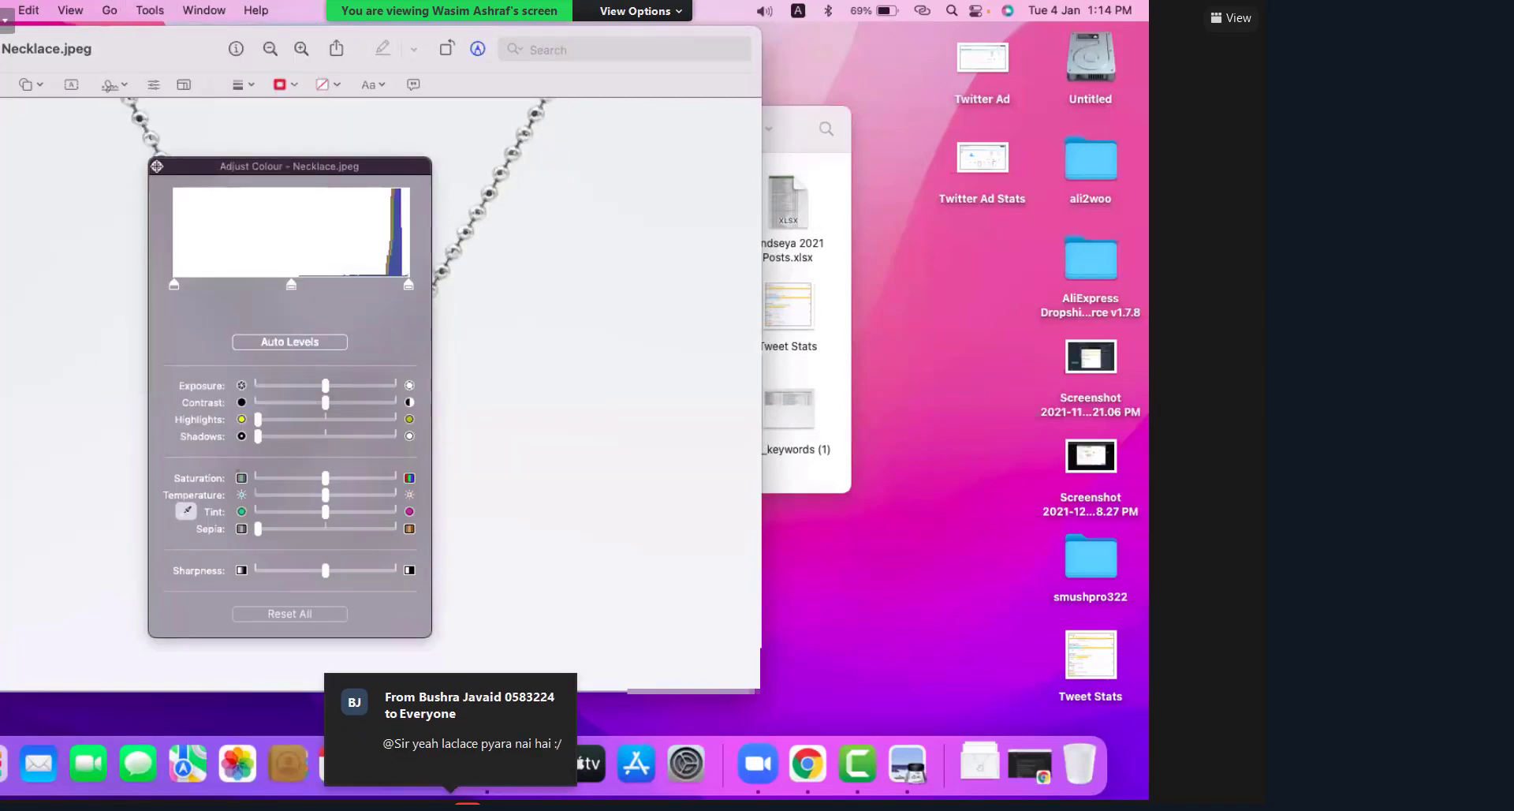
key(alt+super+c)
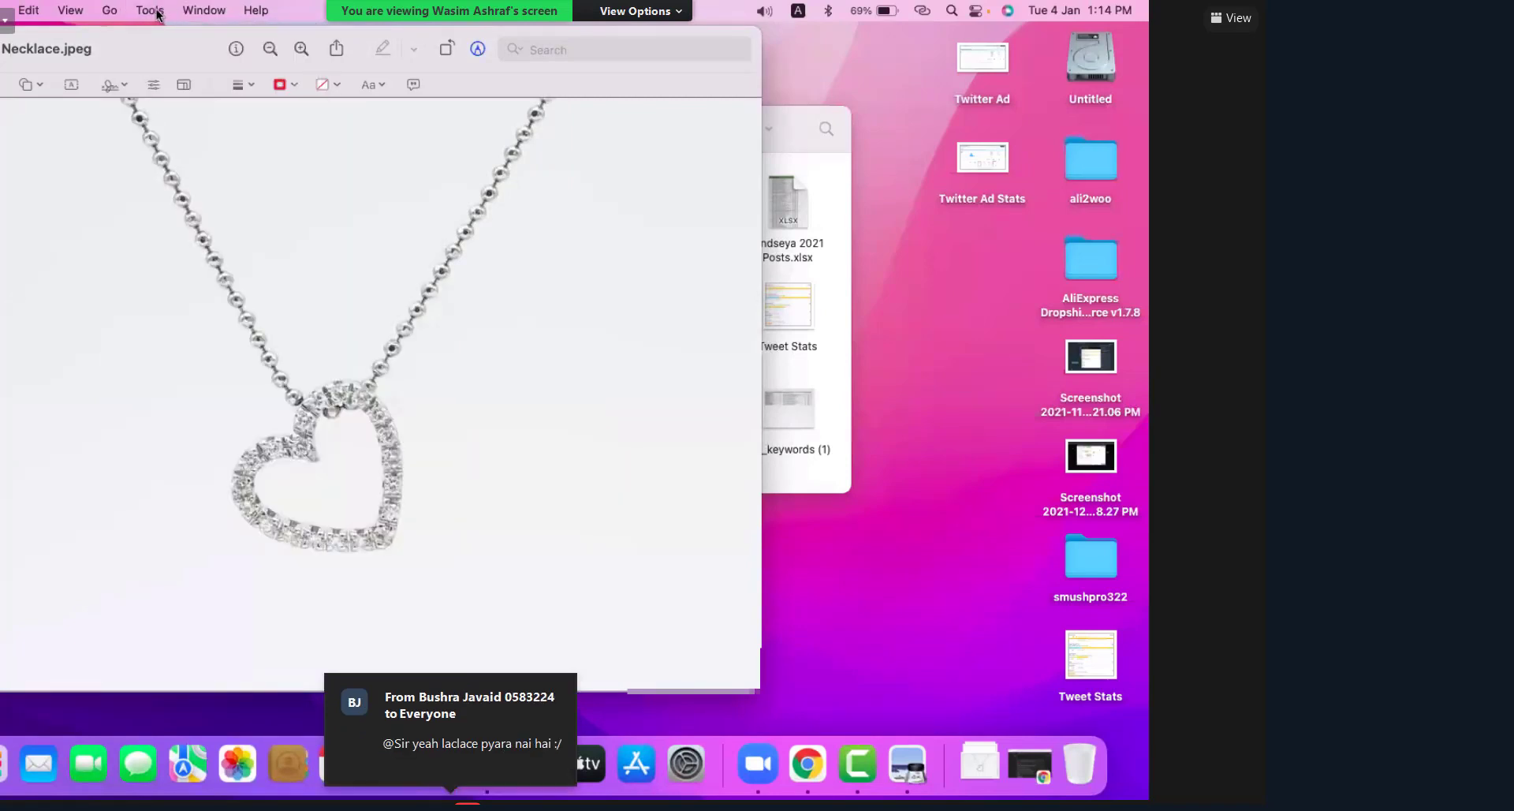
Step: Resize Necklace.jpeg to 750 × 500 by setting height 500 in Adjust Size
click(158, 11)
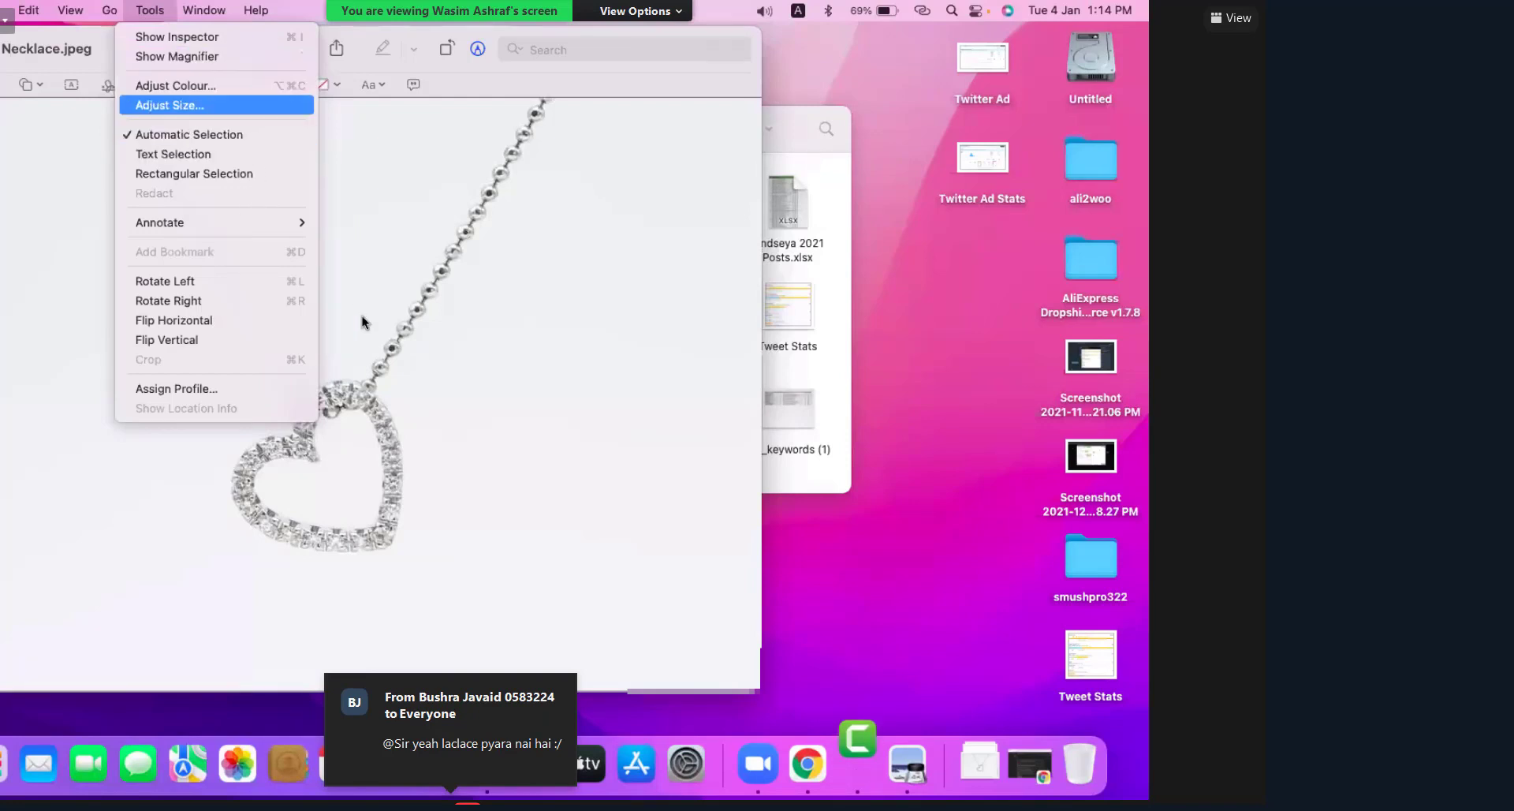
click(169, 105)
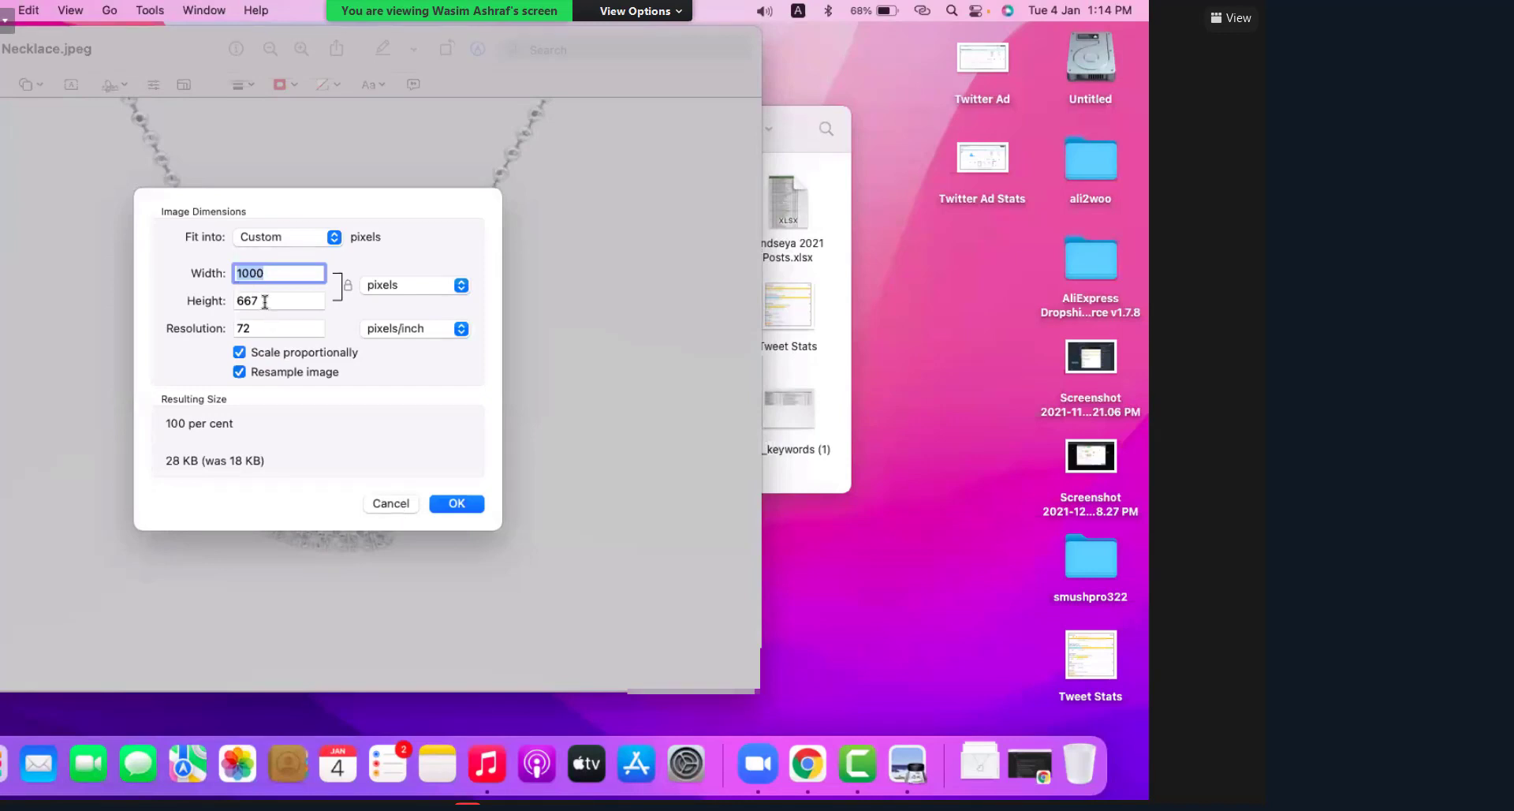
key(Tab)
text(500)
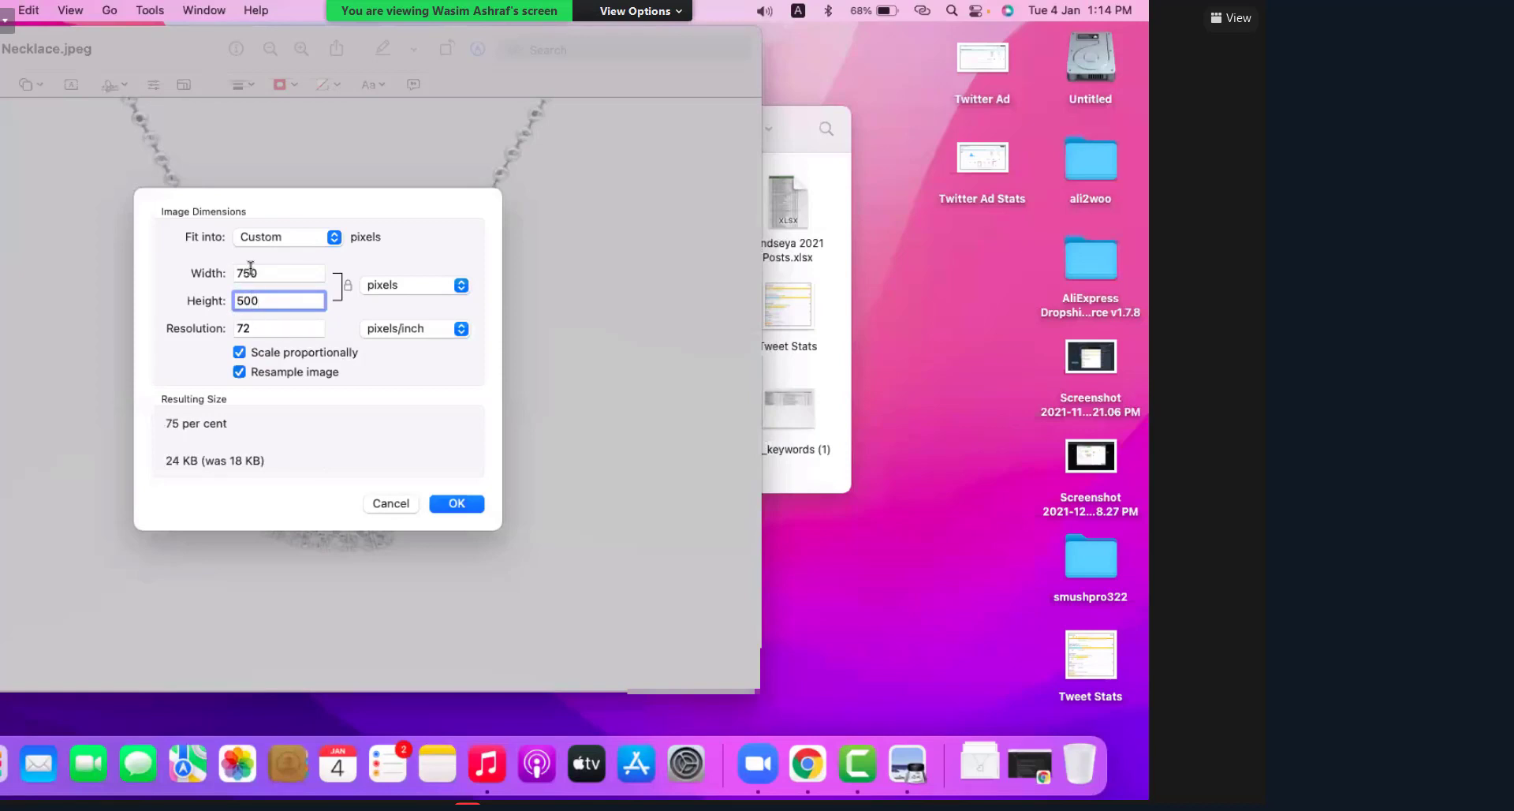
click(455, 502)
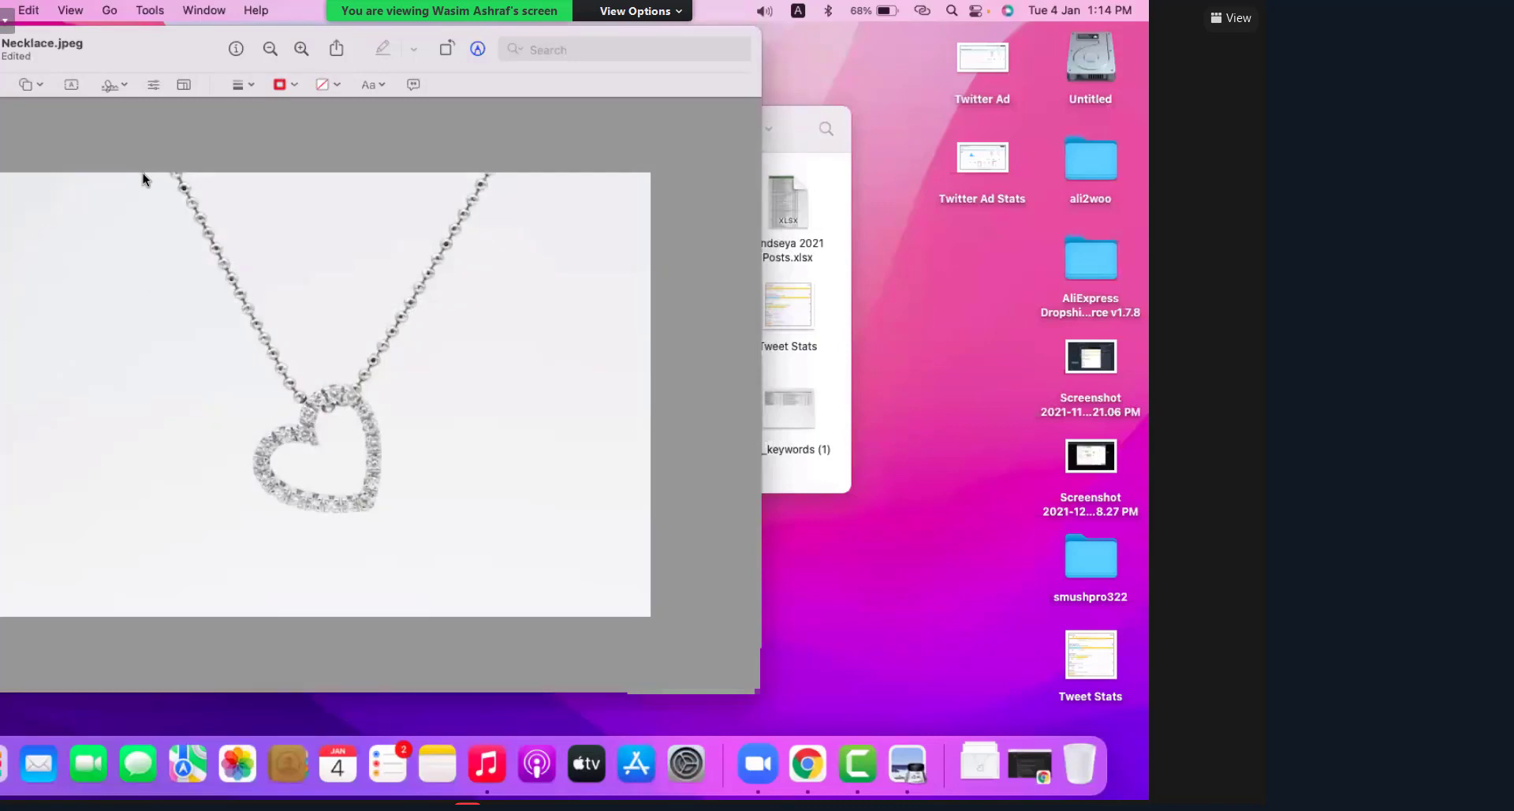
Step: Draw a 500 × 500 square selection centred on the heart pendant
click(144, 173)
mouse_move(638, 627)
mouse_down()
mouse_move(619, 612)
mouse_move(628, 618)
mouse_move(557, 614)
mouse_move(655, 618)
mouse_up()
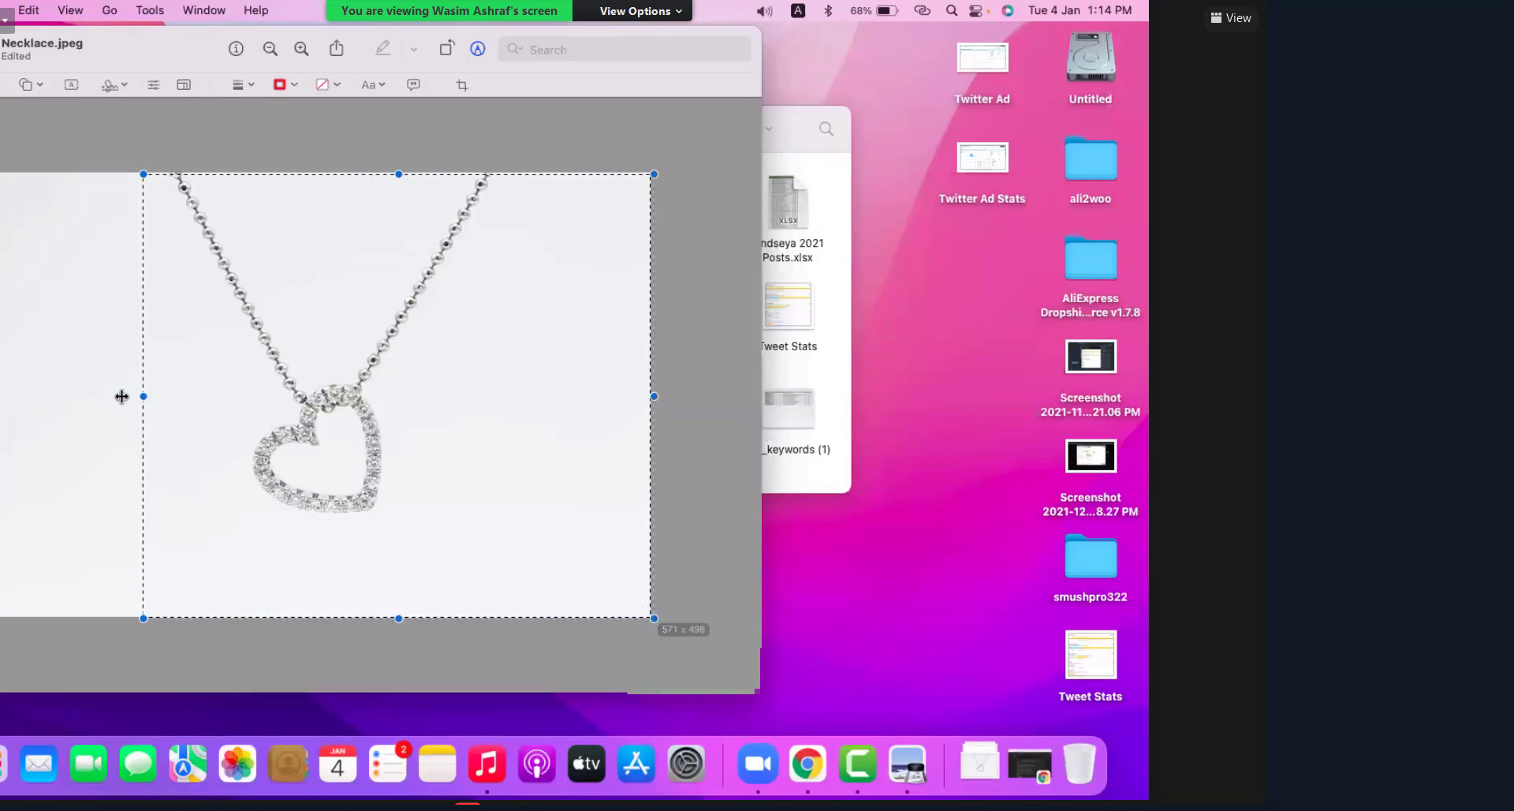
drag(143, 396, 122, 396)
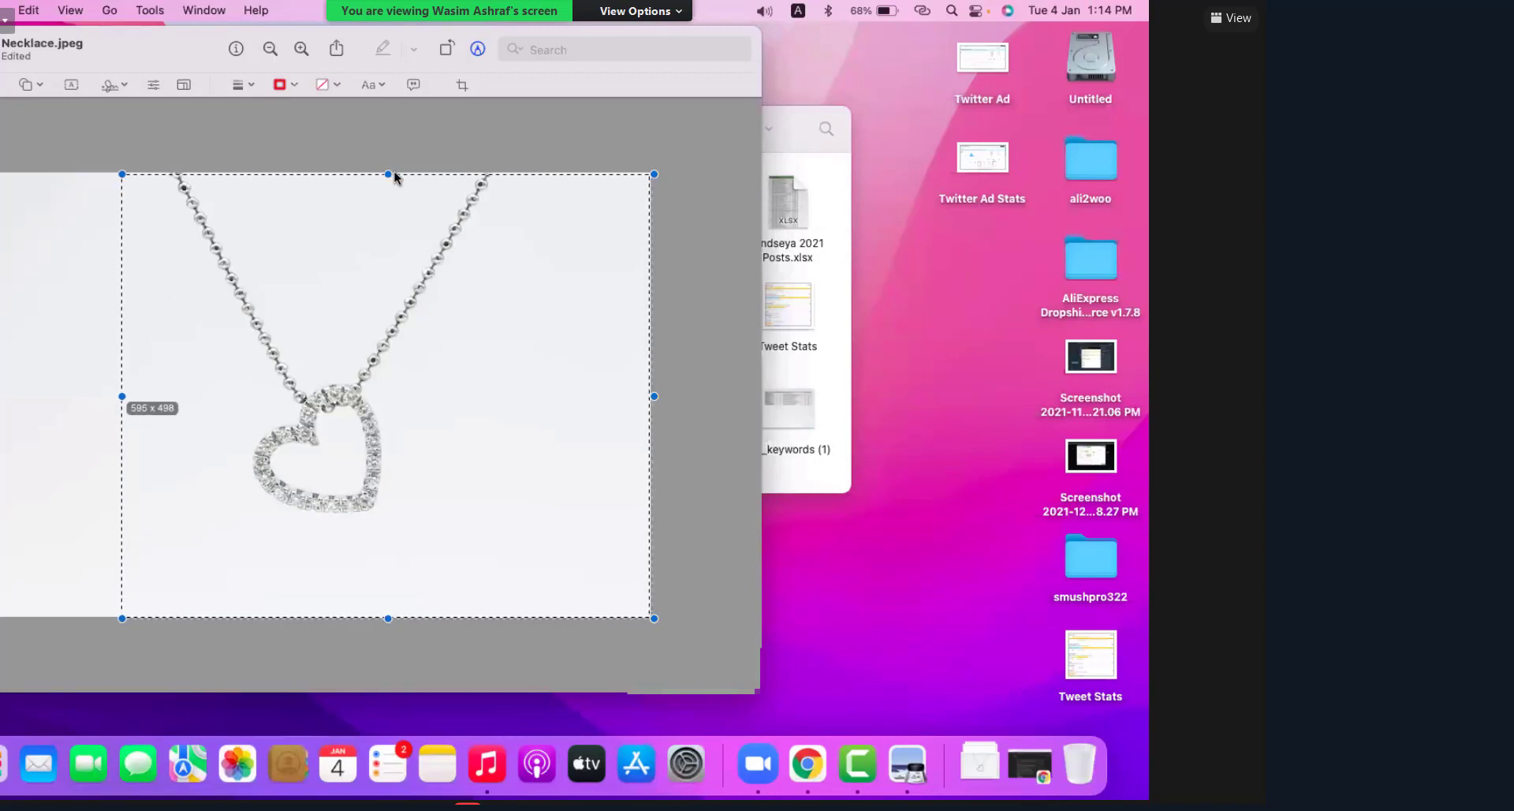
drag(395, 175, 395, 168)
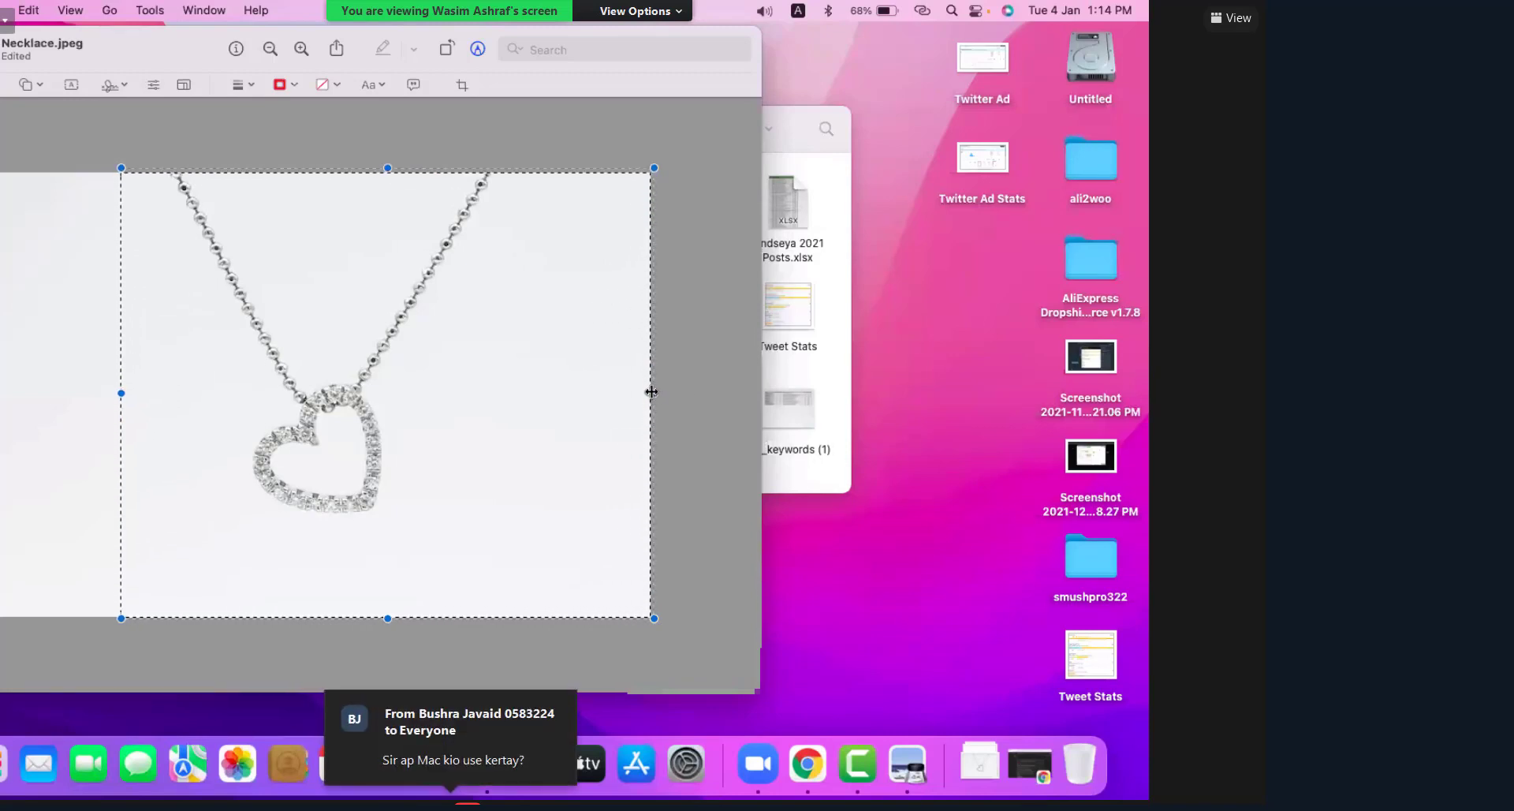
drag(651, 392, 565, 391)
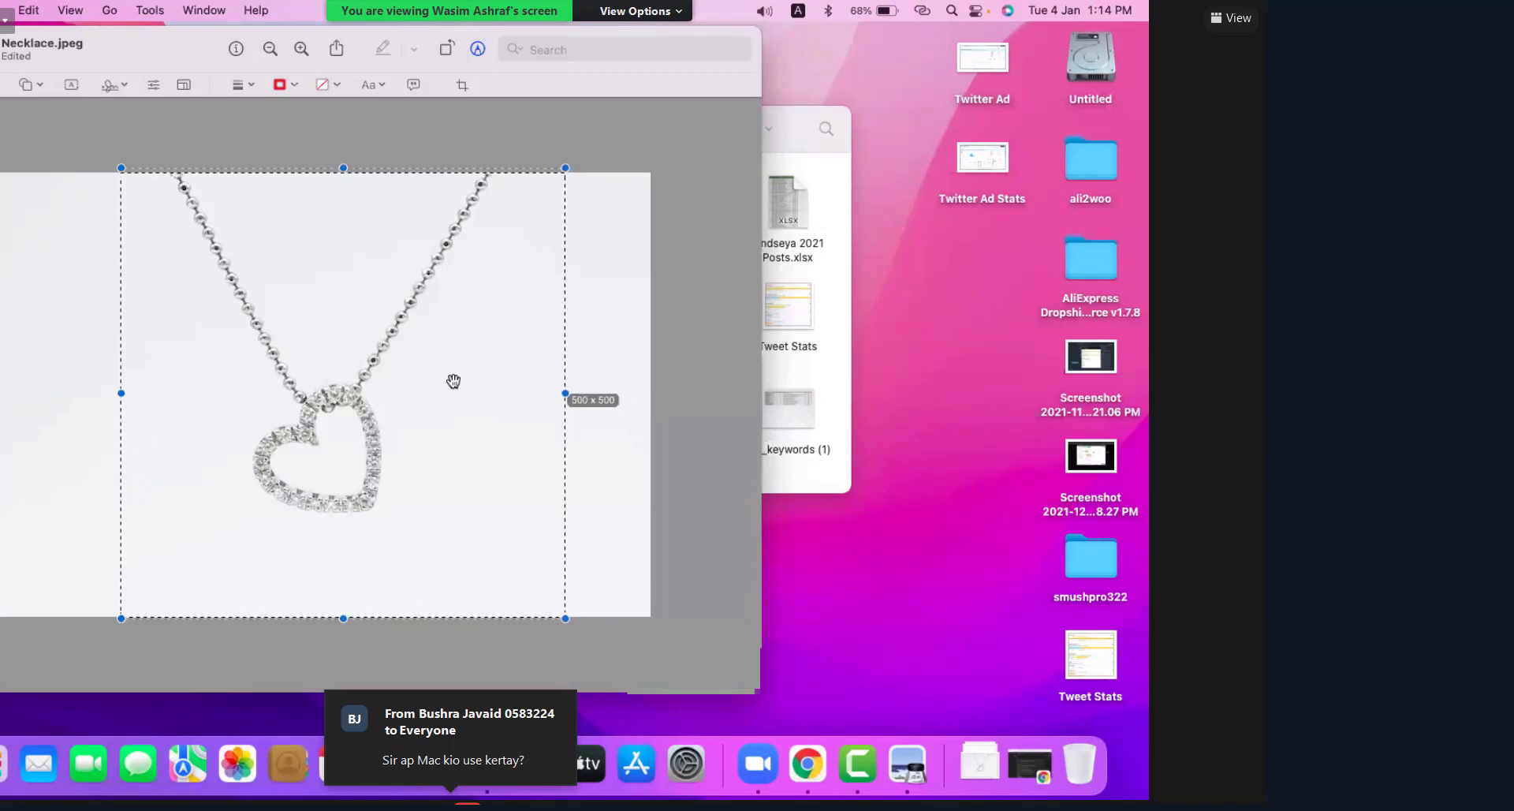
drag(453, 381, 405, 366)
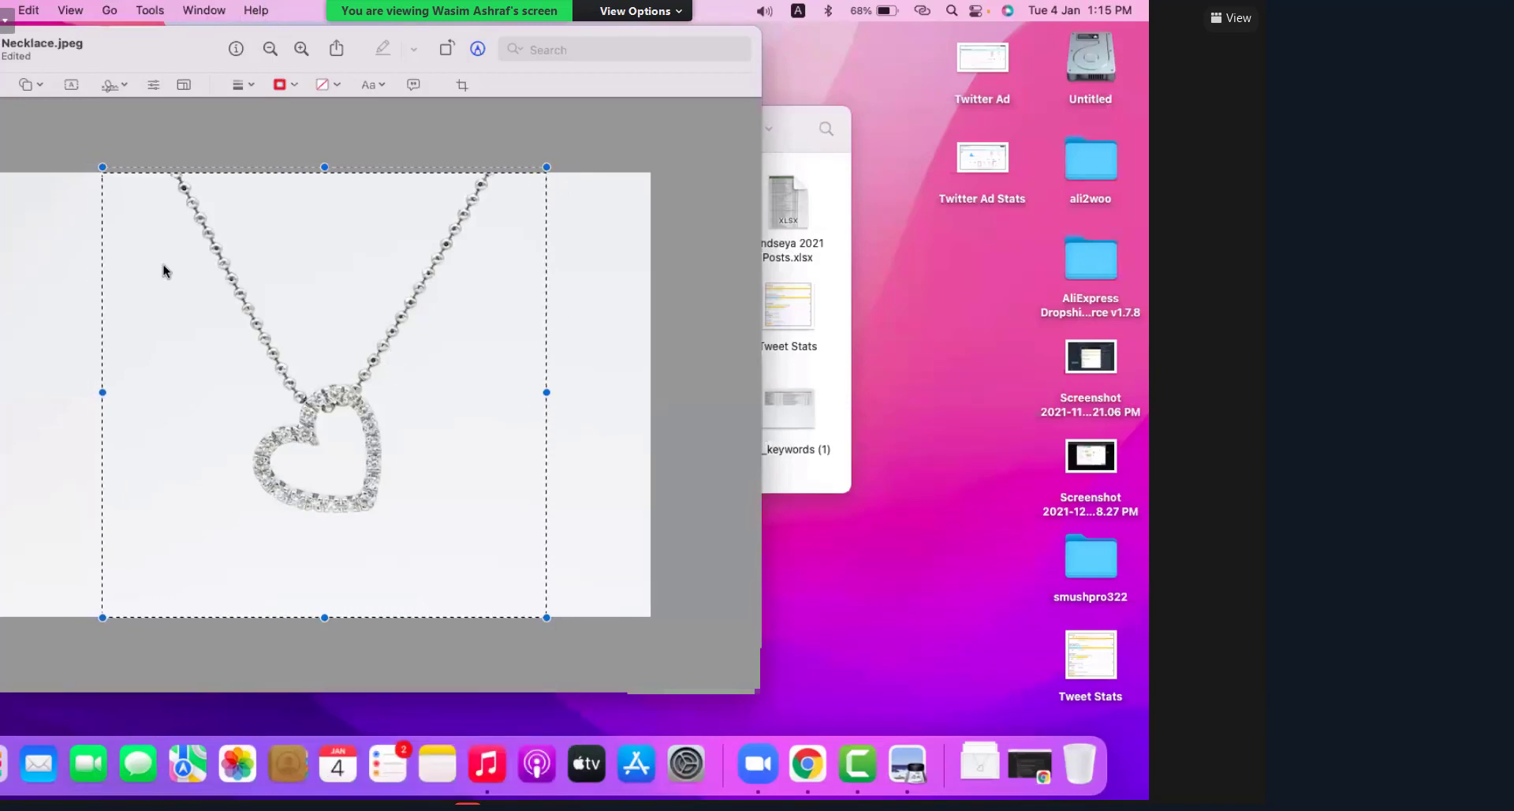
Step: Crop the necklace image to the square selection, then use the File menu
click(150, 9)
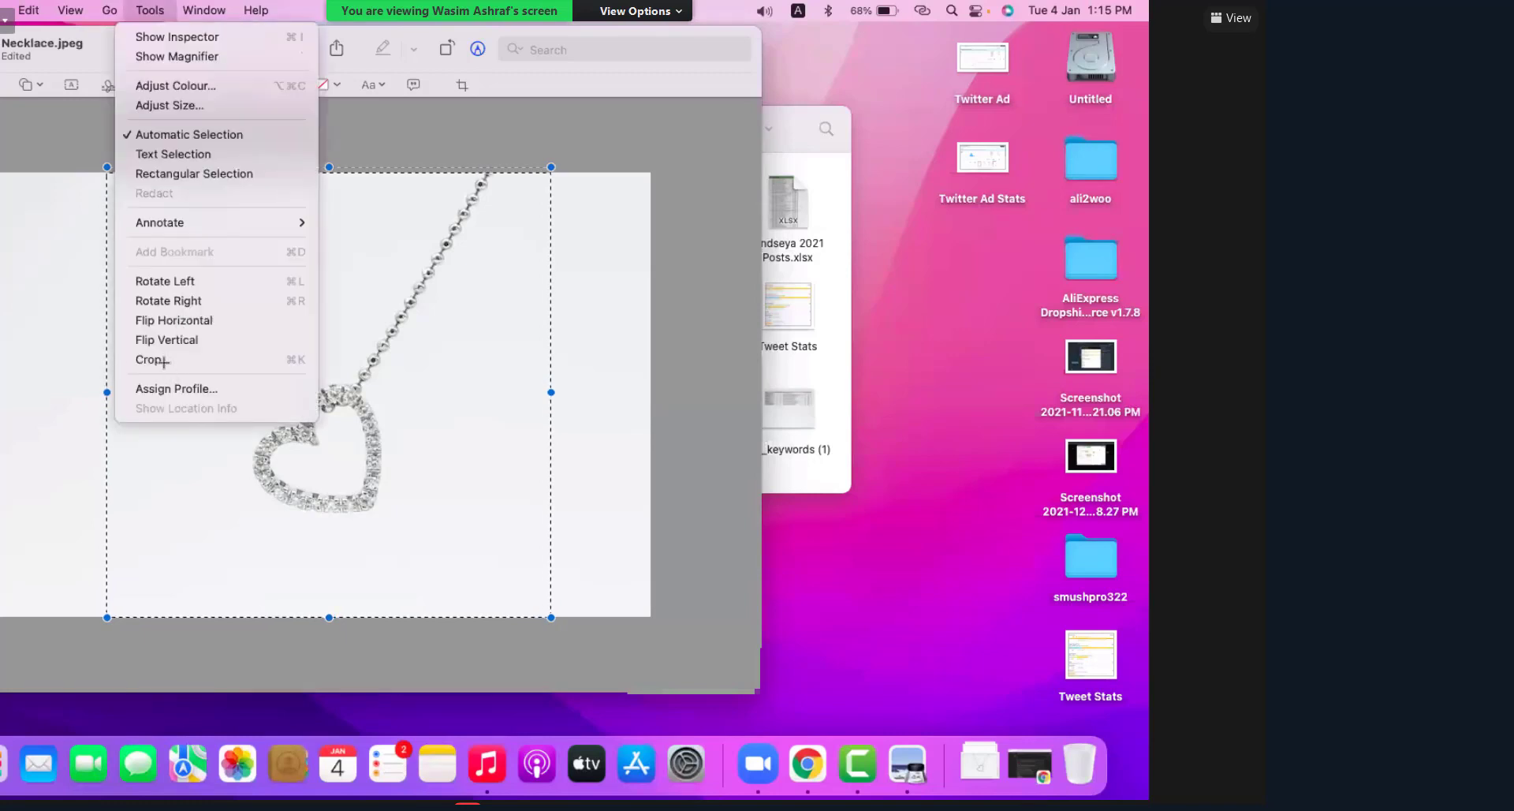
key(super+k)
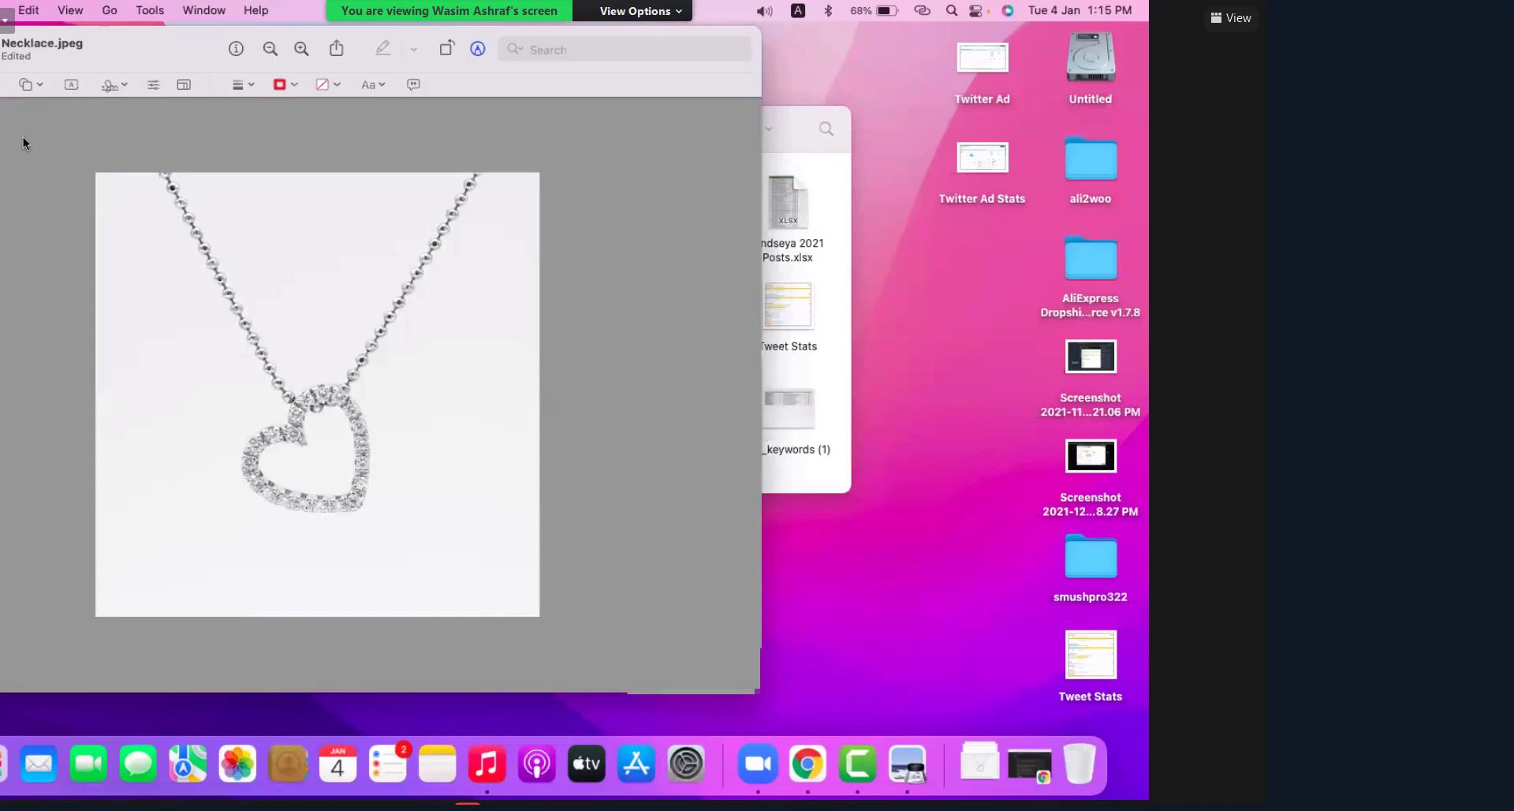
click(3, 9)
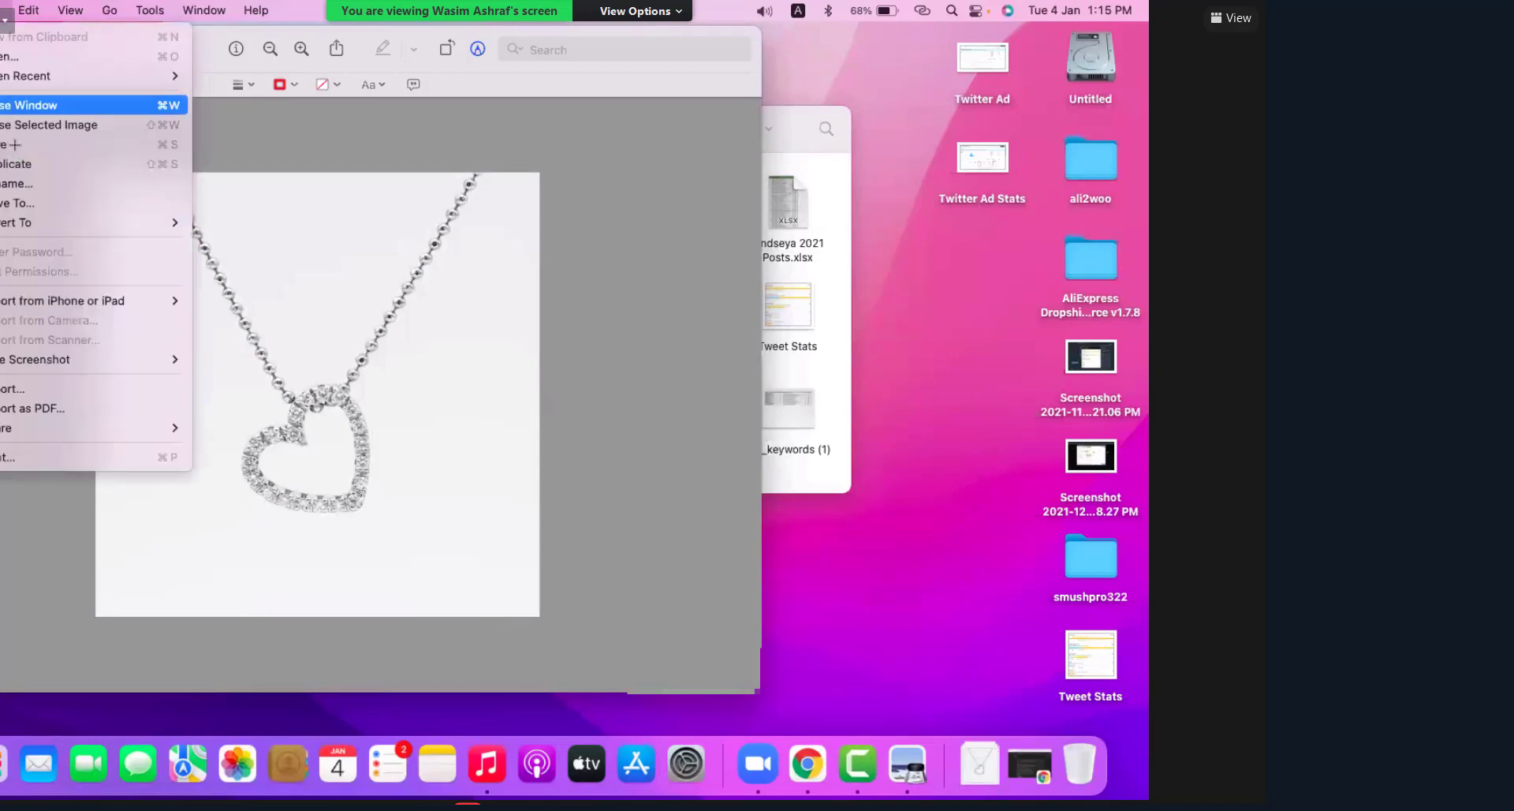
click(197, 377)
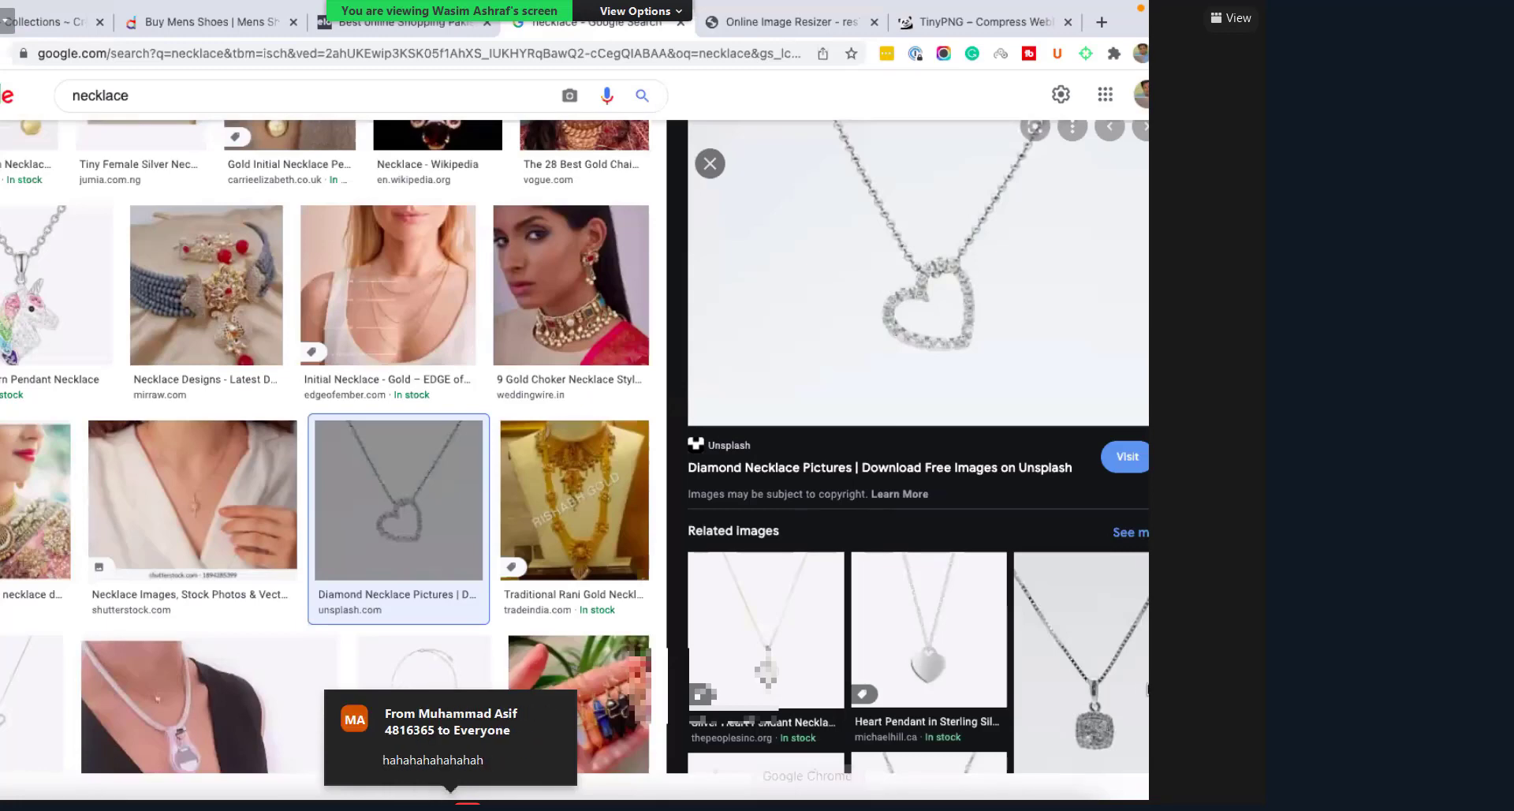
Step: Upload Necklace.jpeg from Downloads as the collection image and save the Necklace collection
key(super+1)
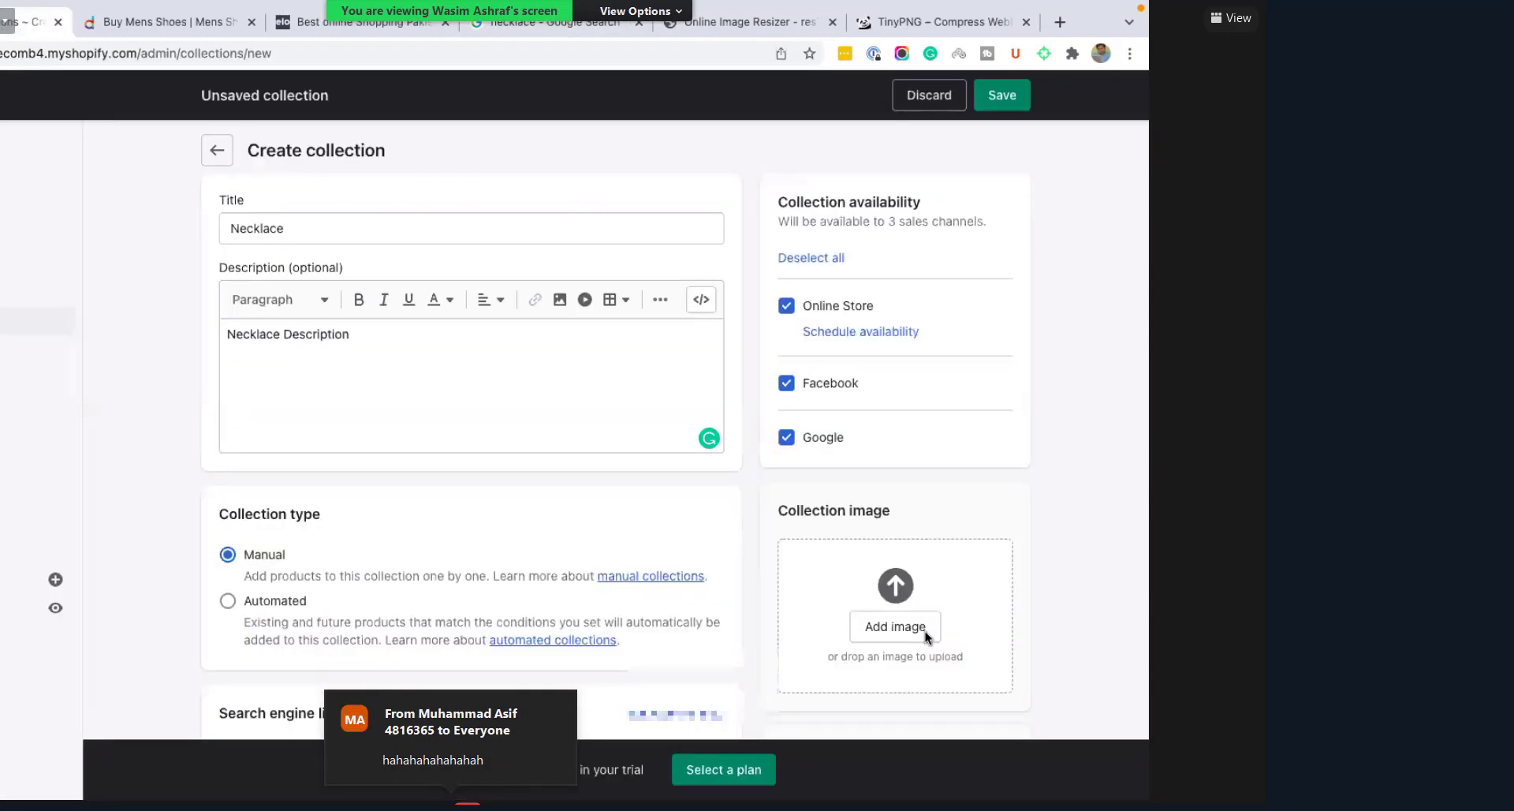
click(925, 631)
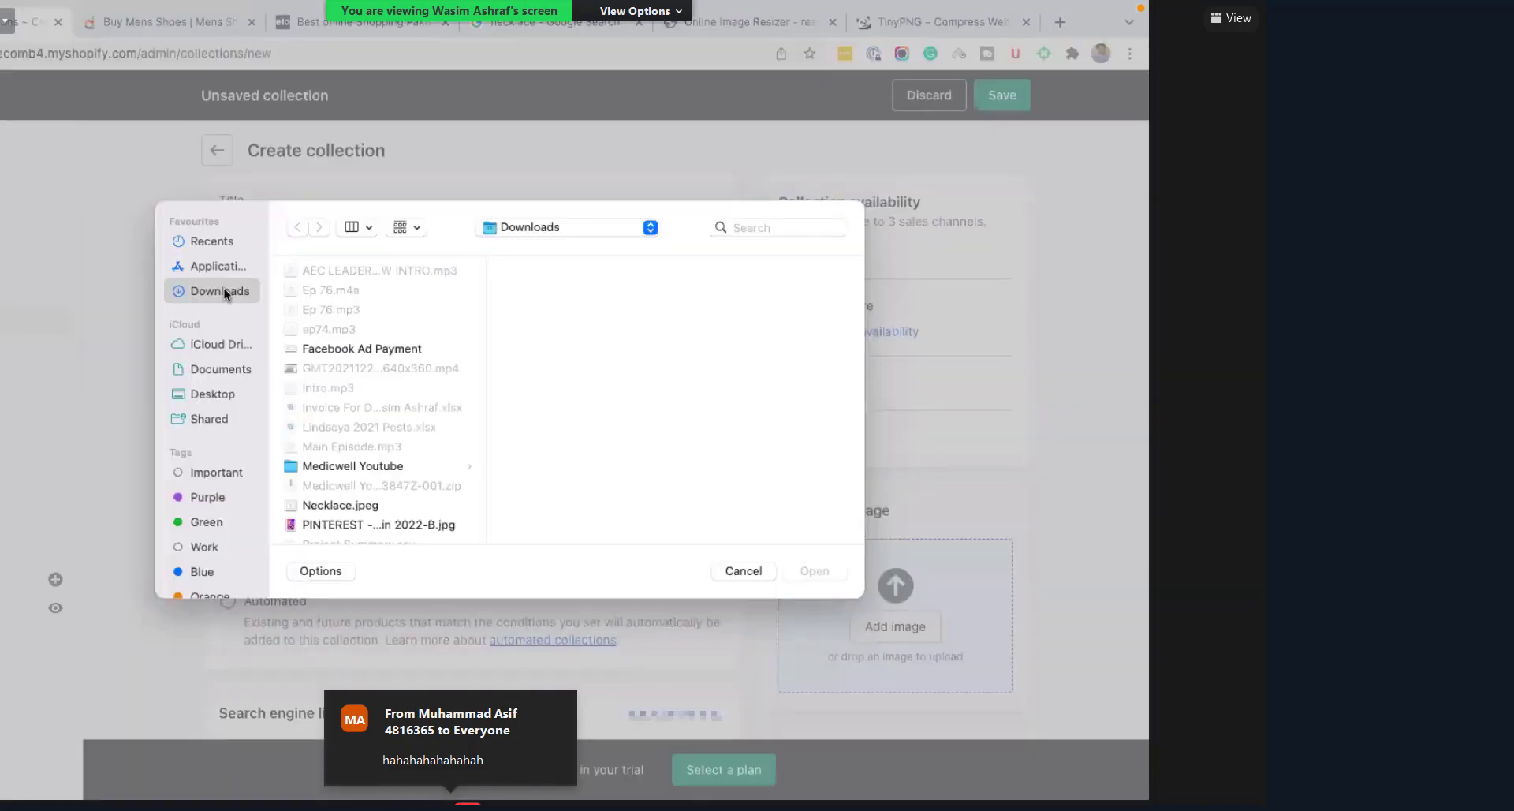
click(316, 507)
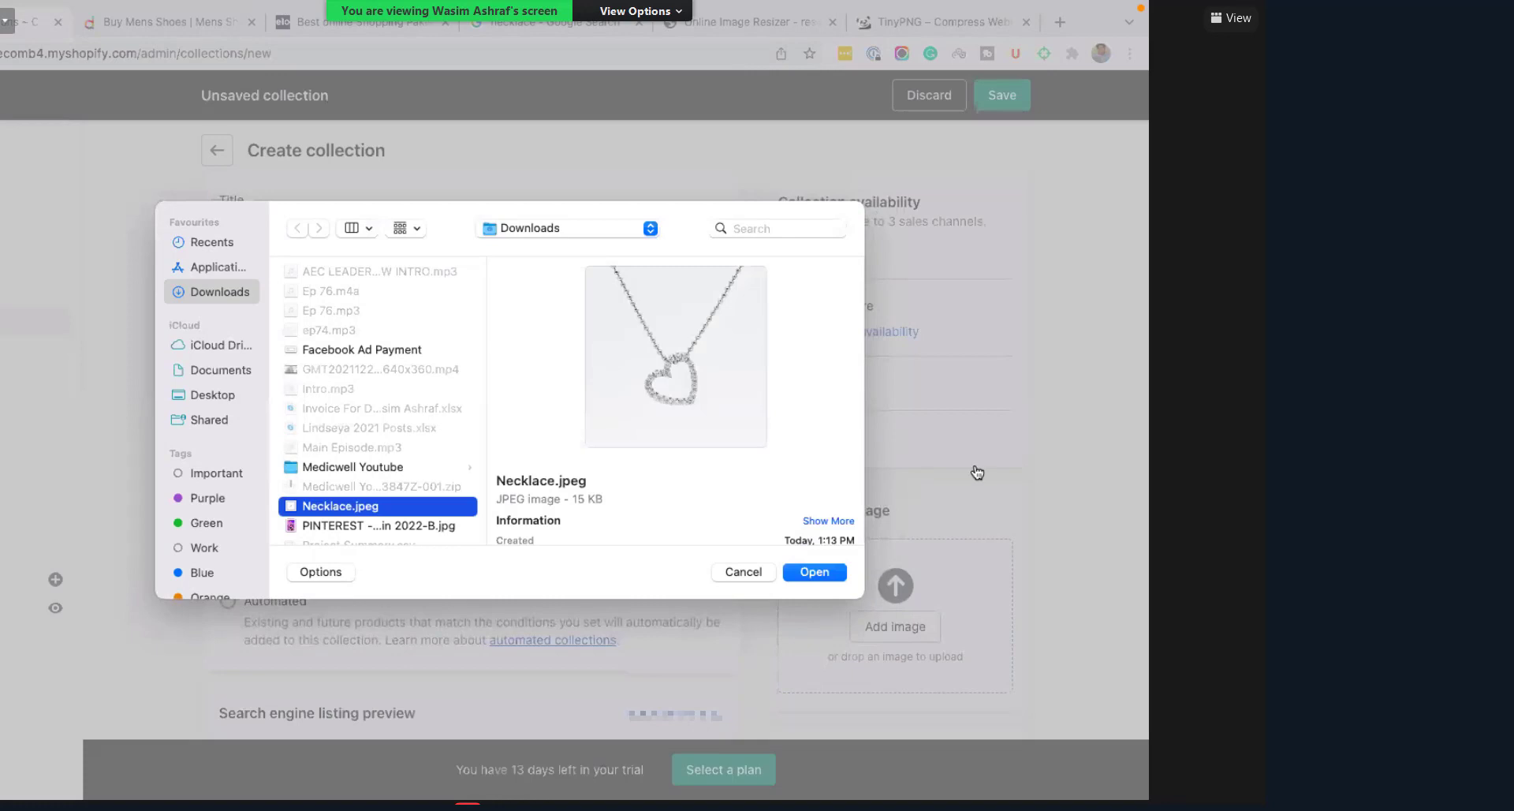
key(Return)
scroll(977, 472, down, 1)
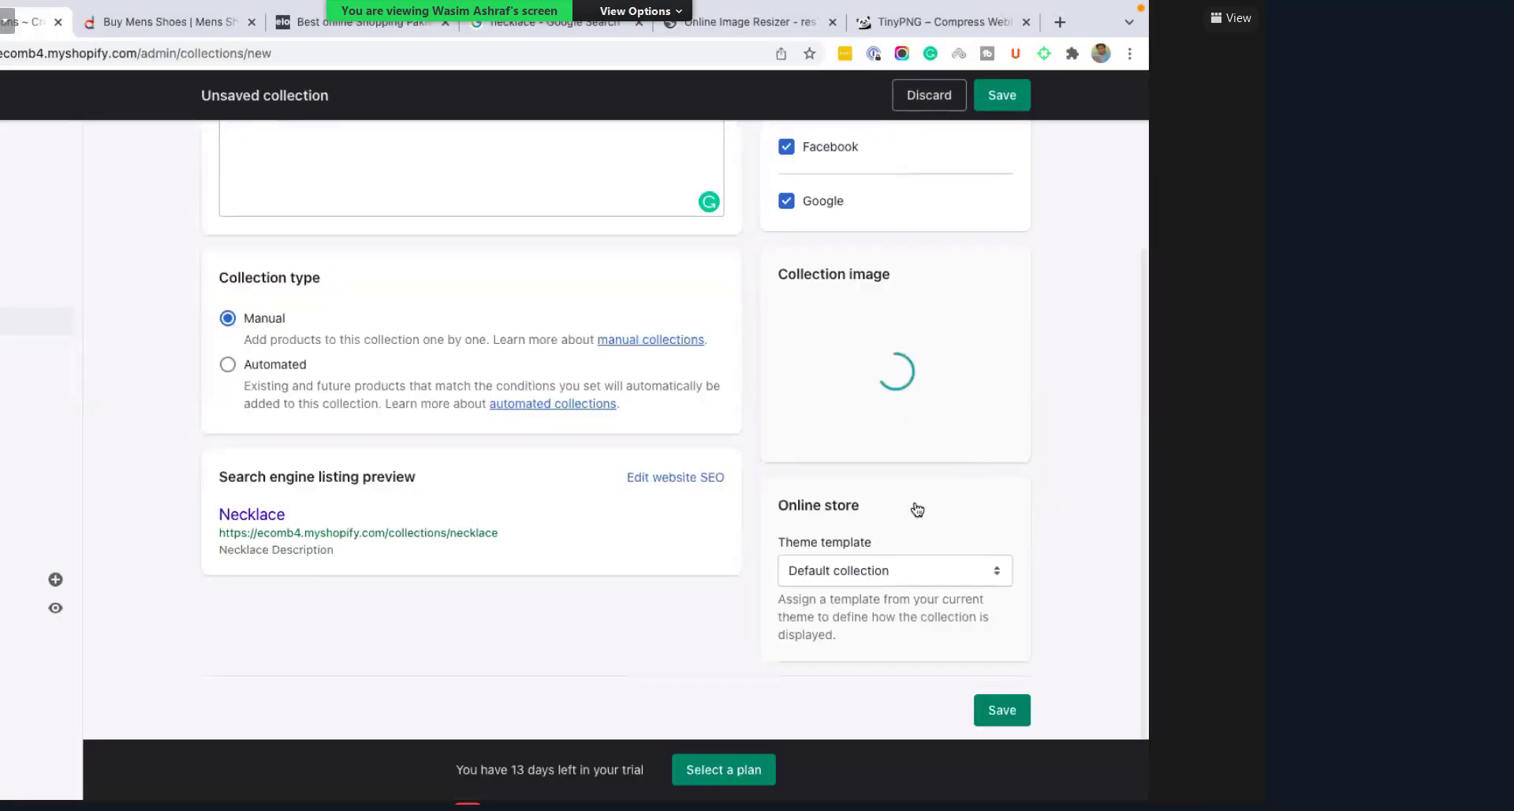
scroll(323, 217, up, 1)
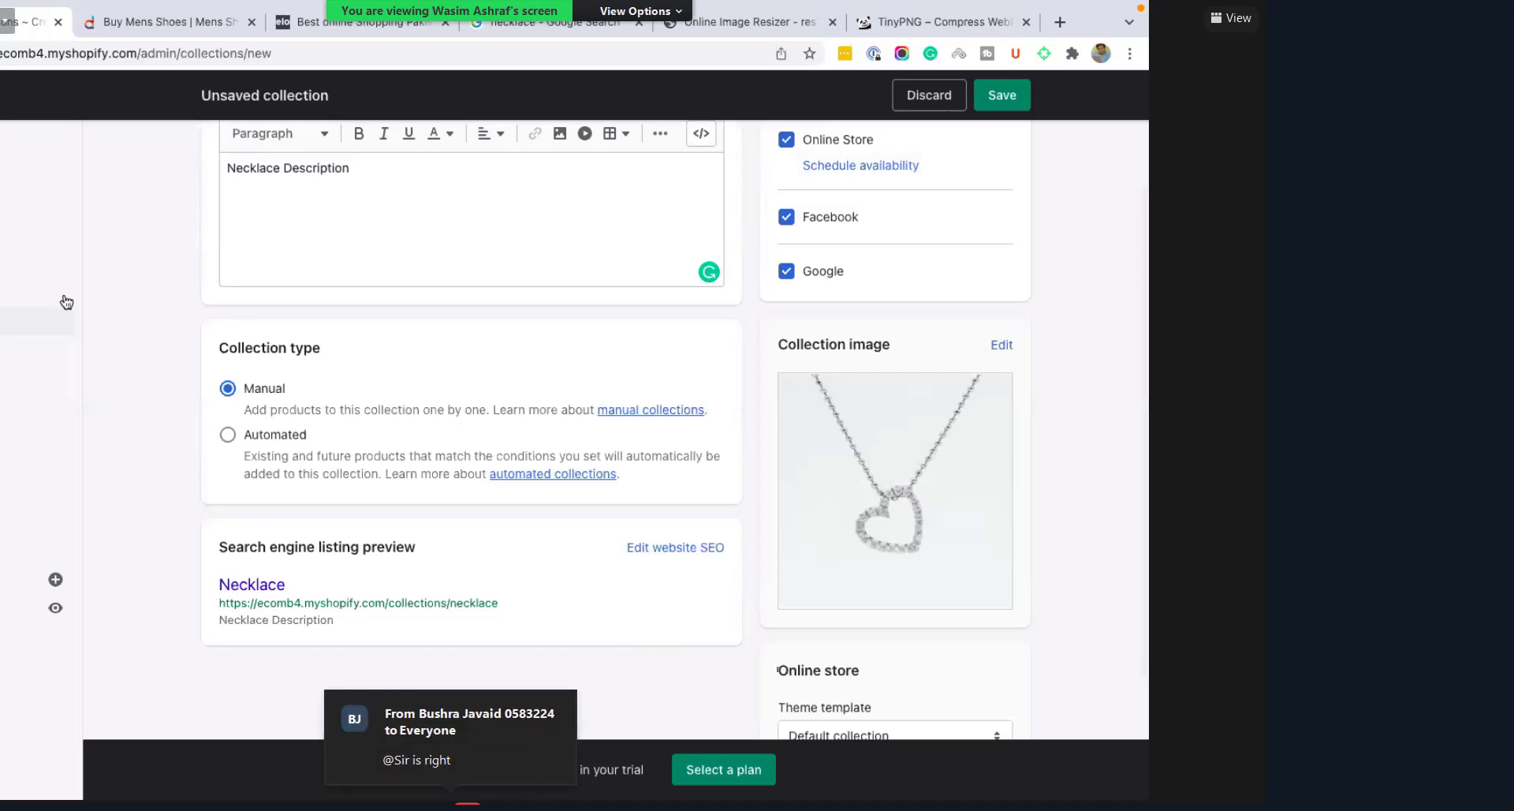
scroll(67, 302, up, 3)
key(super+s)
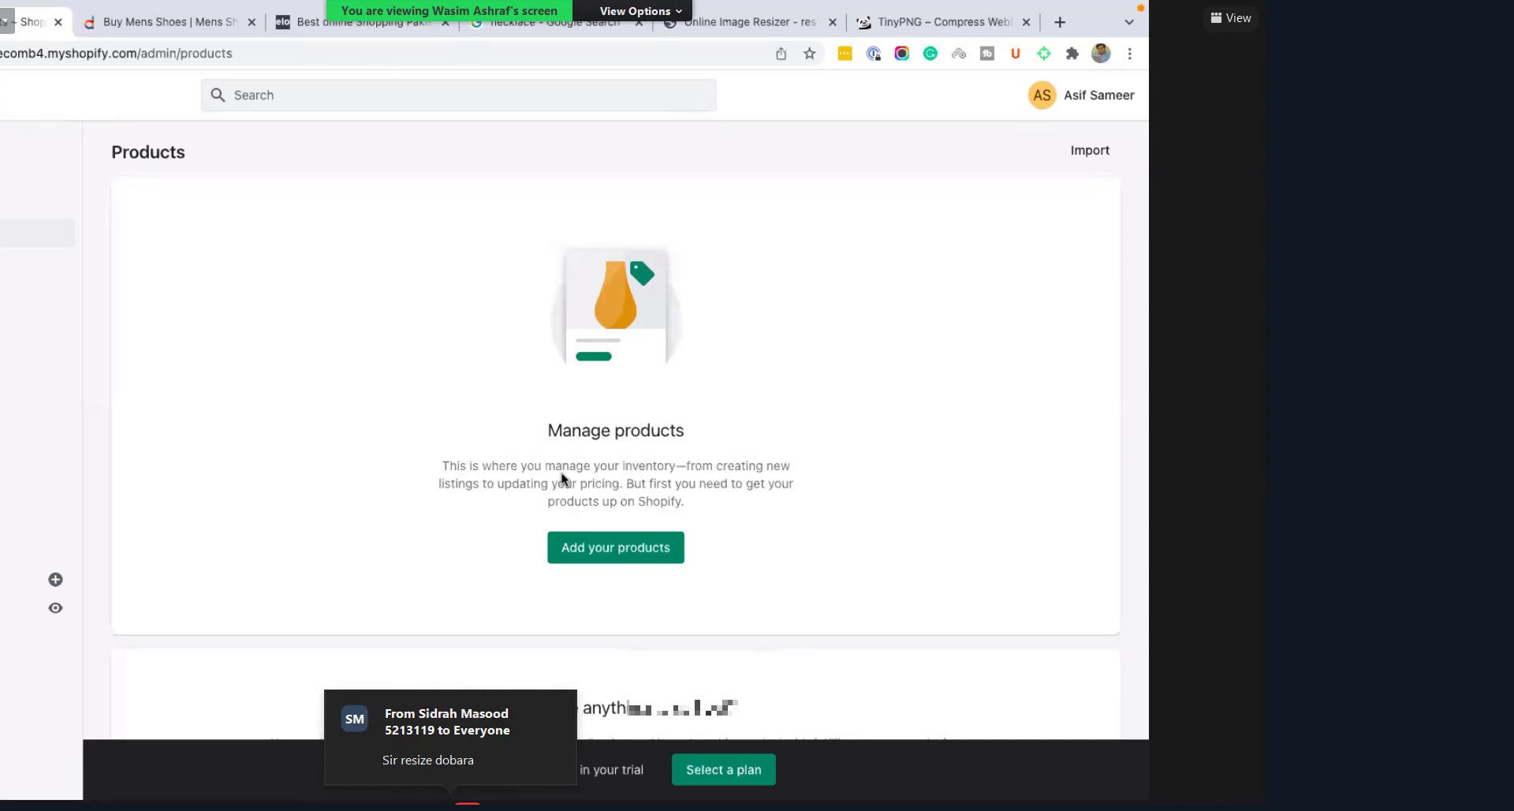
Step: Scroll through the empty Products page and its options for adding products
scroll(659, 457, down, 3)
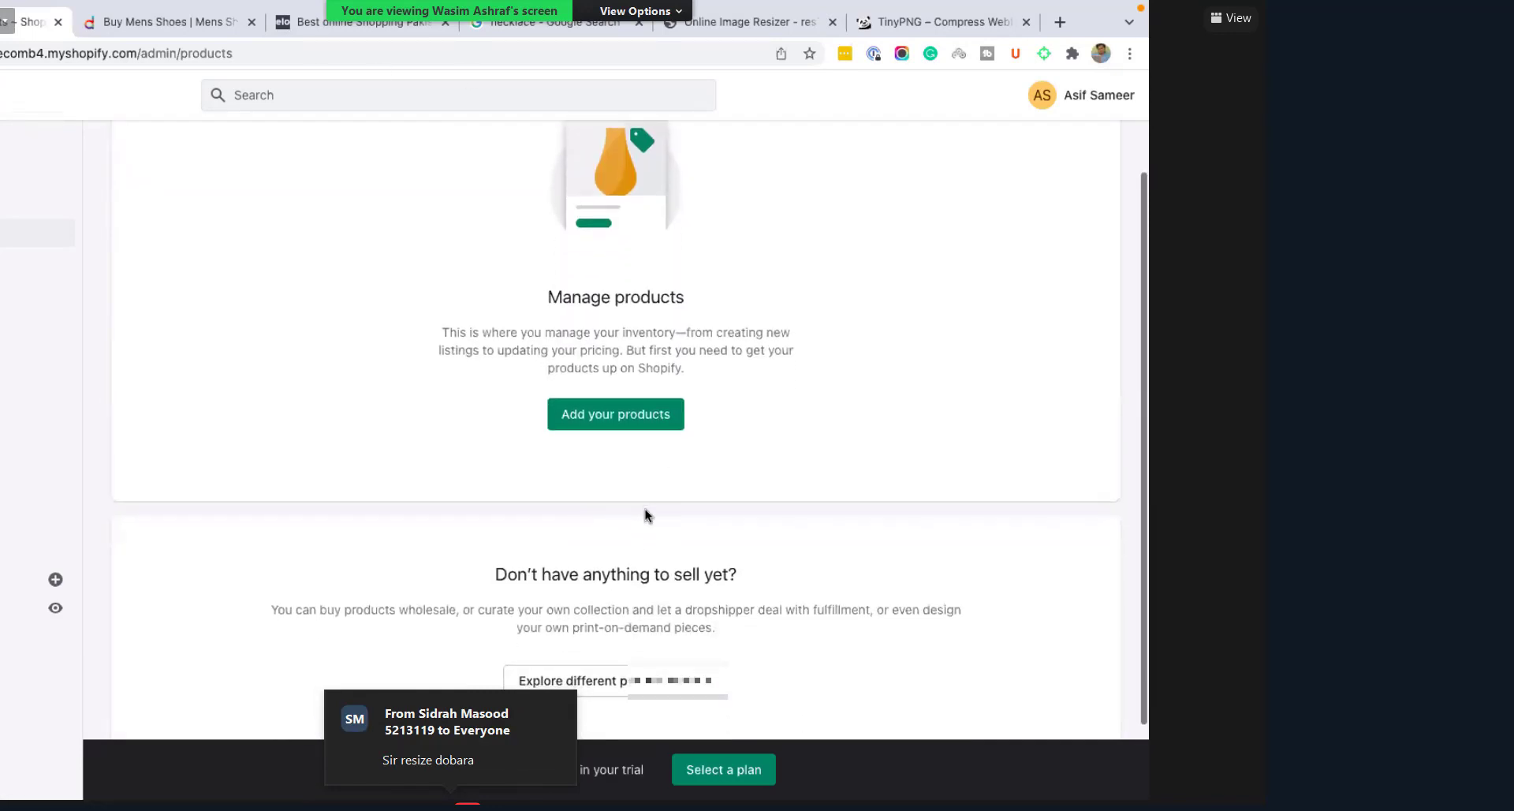
scroll(645, 514, up, 1)
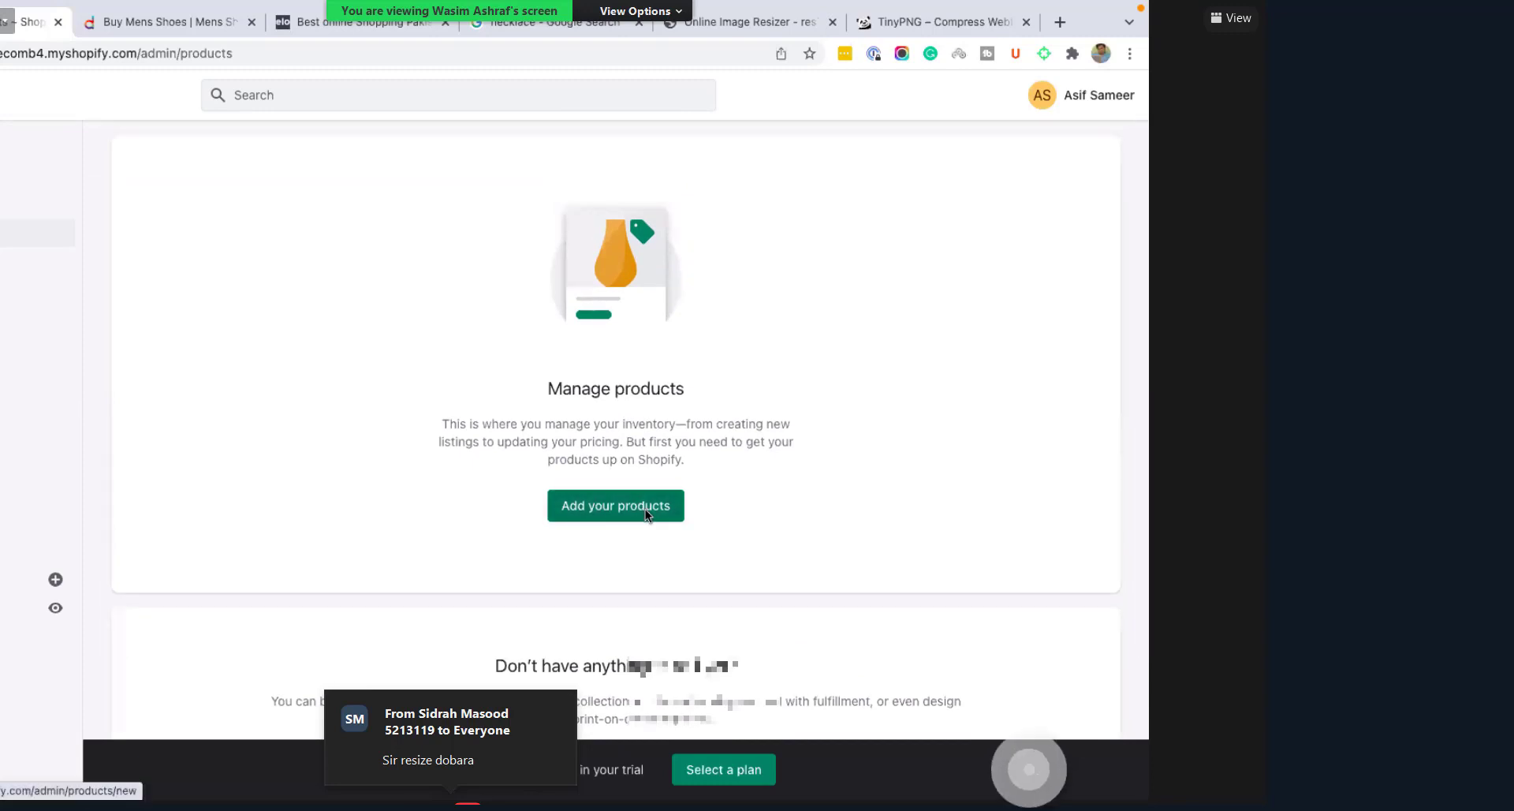
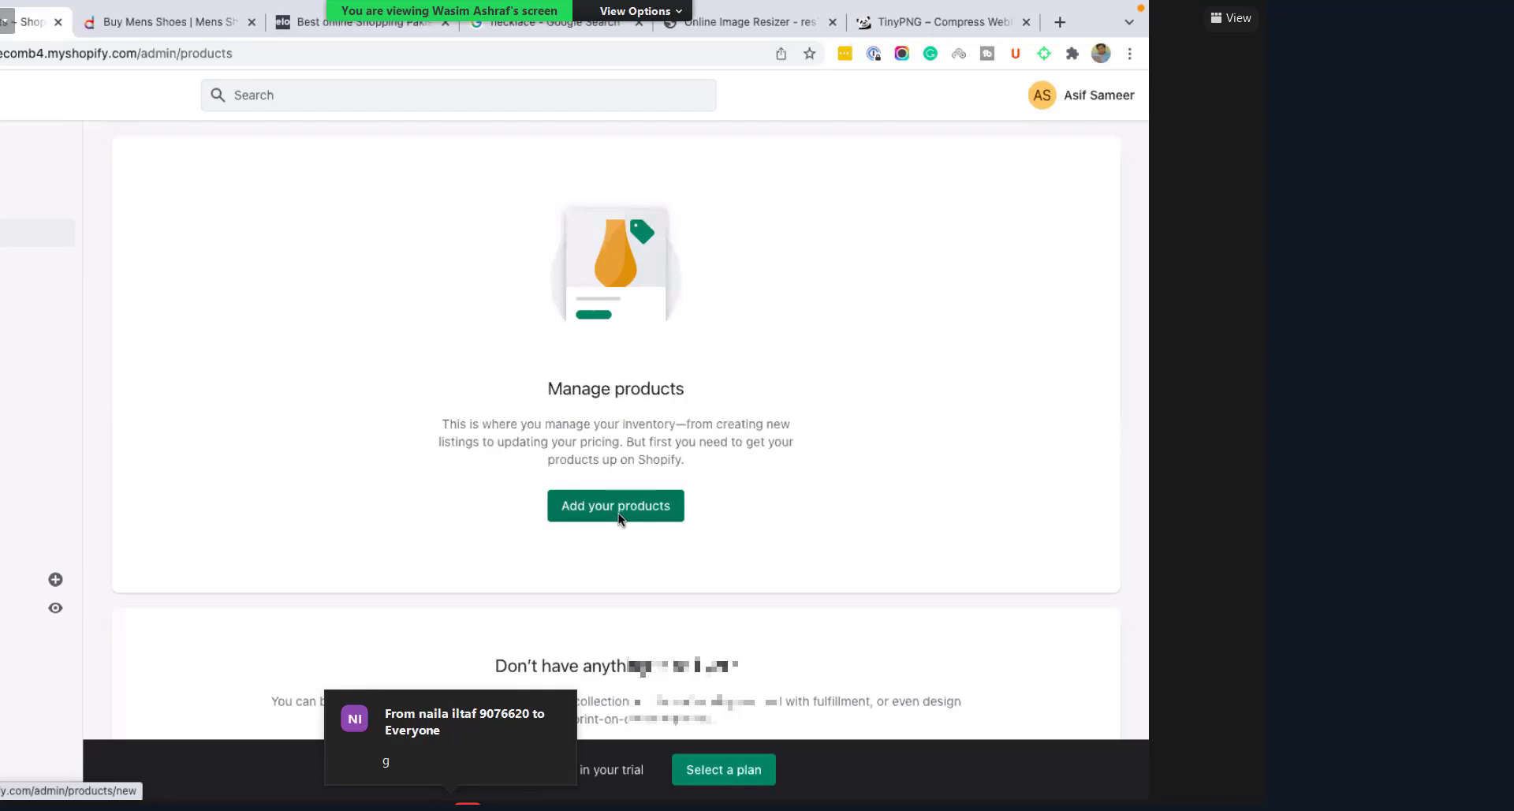
Step: Start a blank new product in Shopify and switch to the necklace image search tab
click(618, 512)
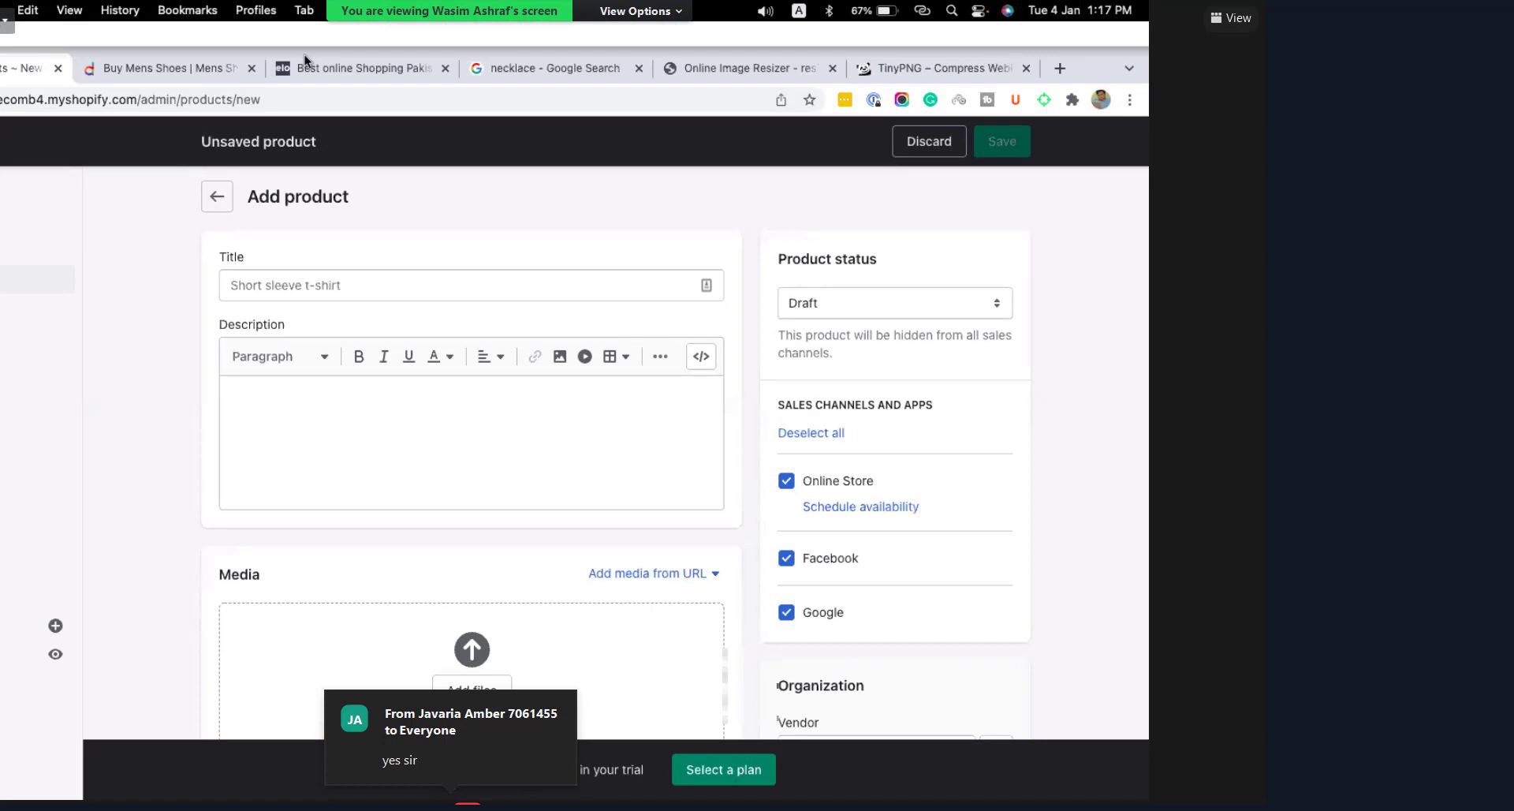
click(556, 67)
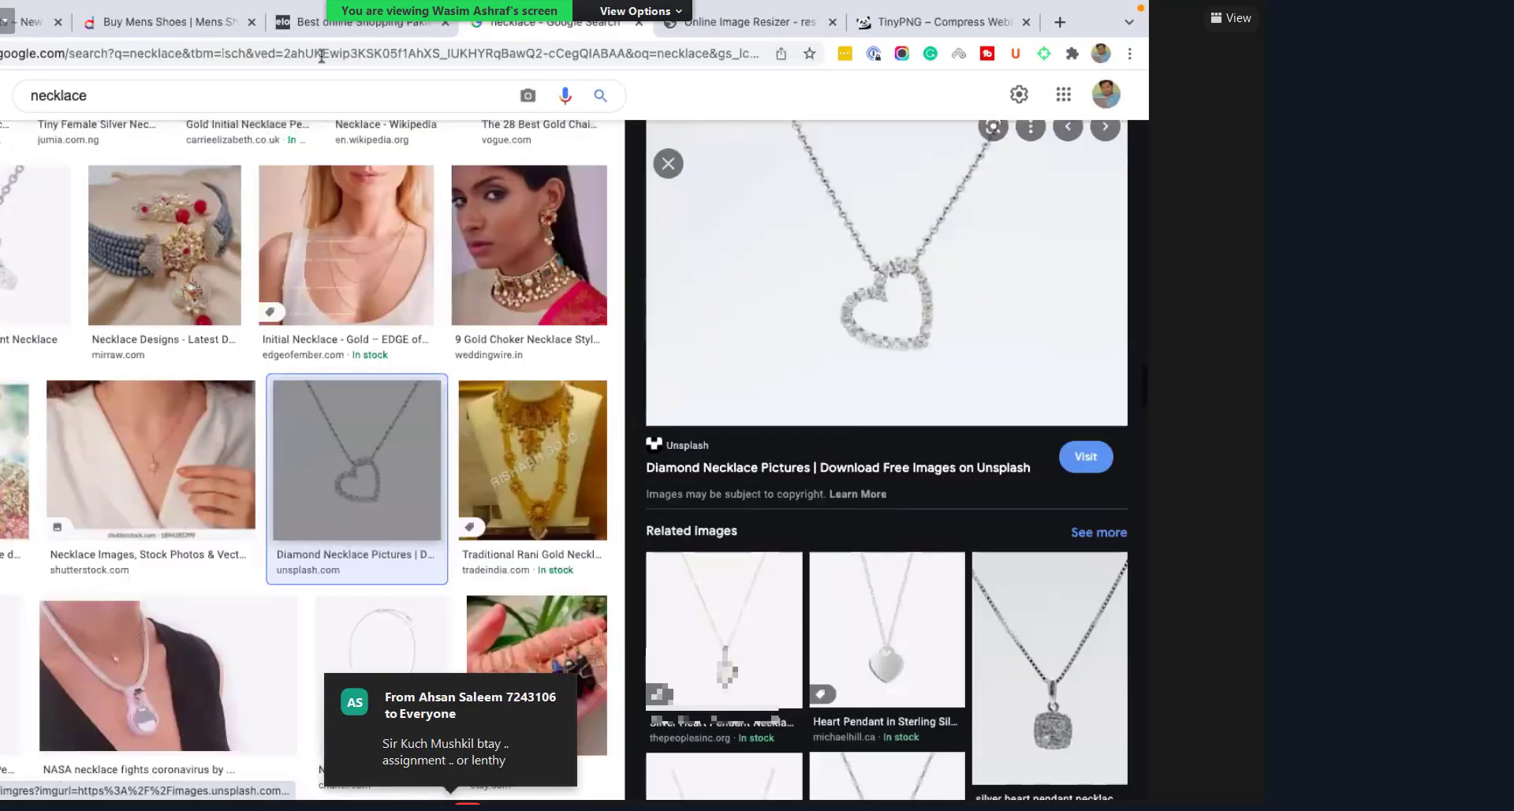
Step: Cycle through the image resizer, mens shoes shop and AliExpress tabs, then return to the necklace images
middle_click(568, 23)
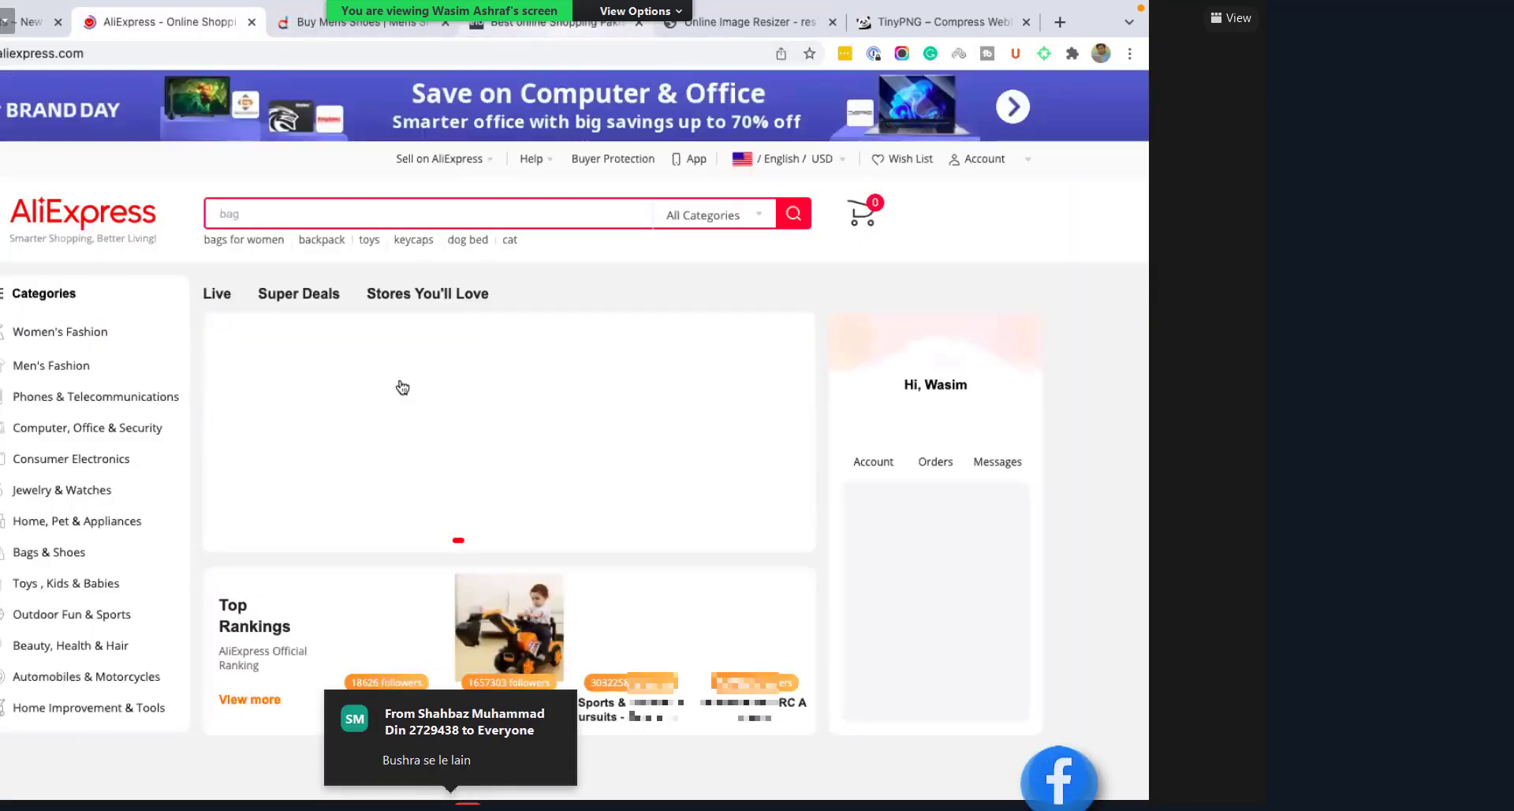
click(750, 22)
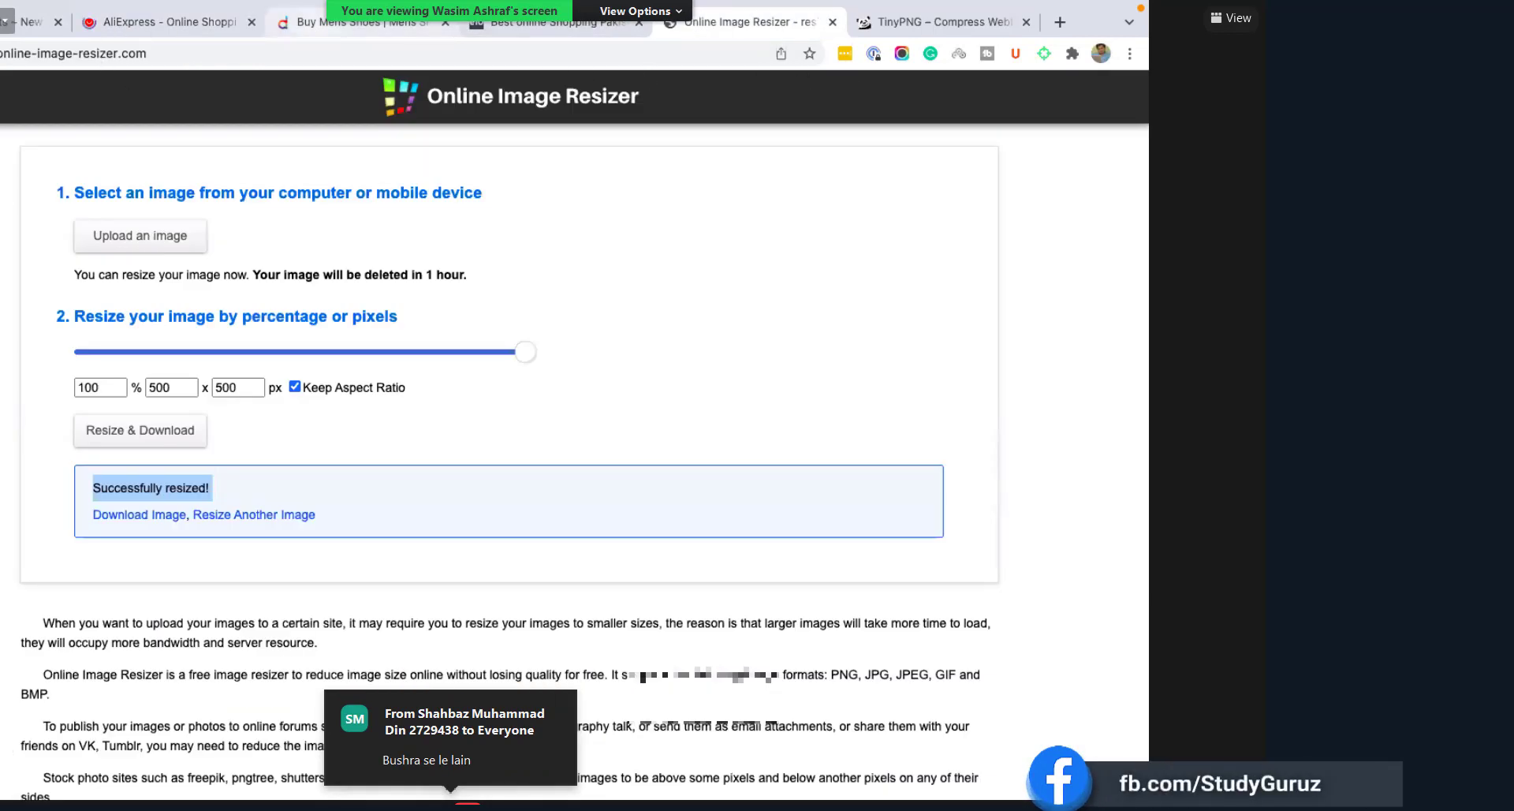
click(355, 23)
key(ctrl+shift+Tab)
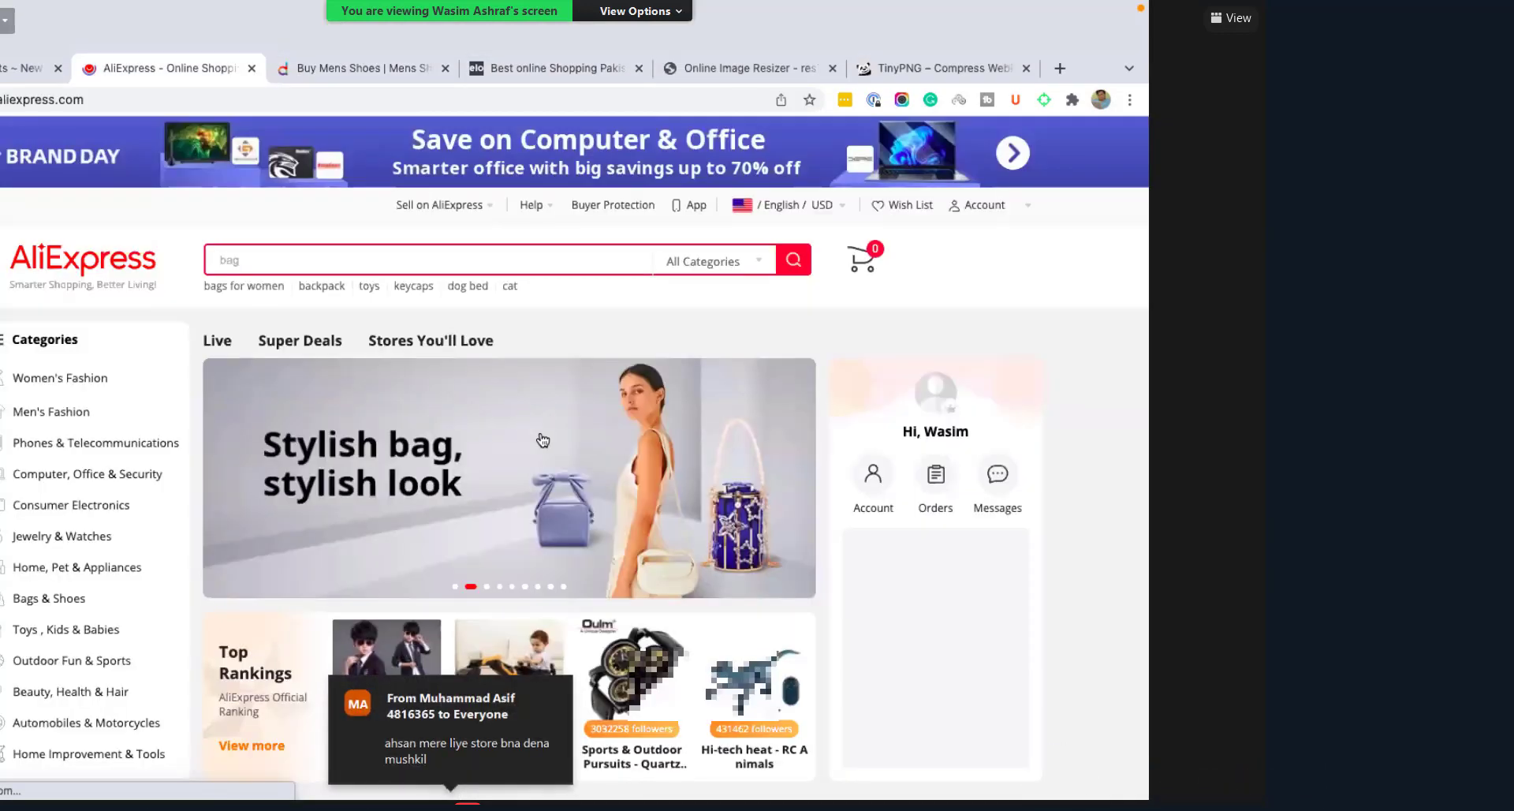
key(super+bracketleft)
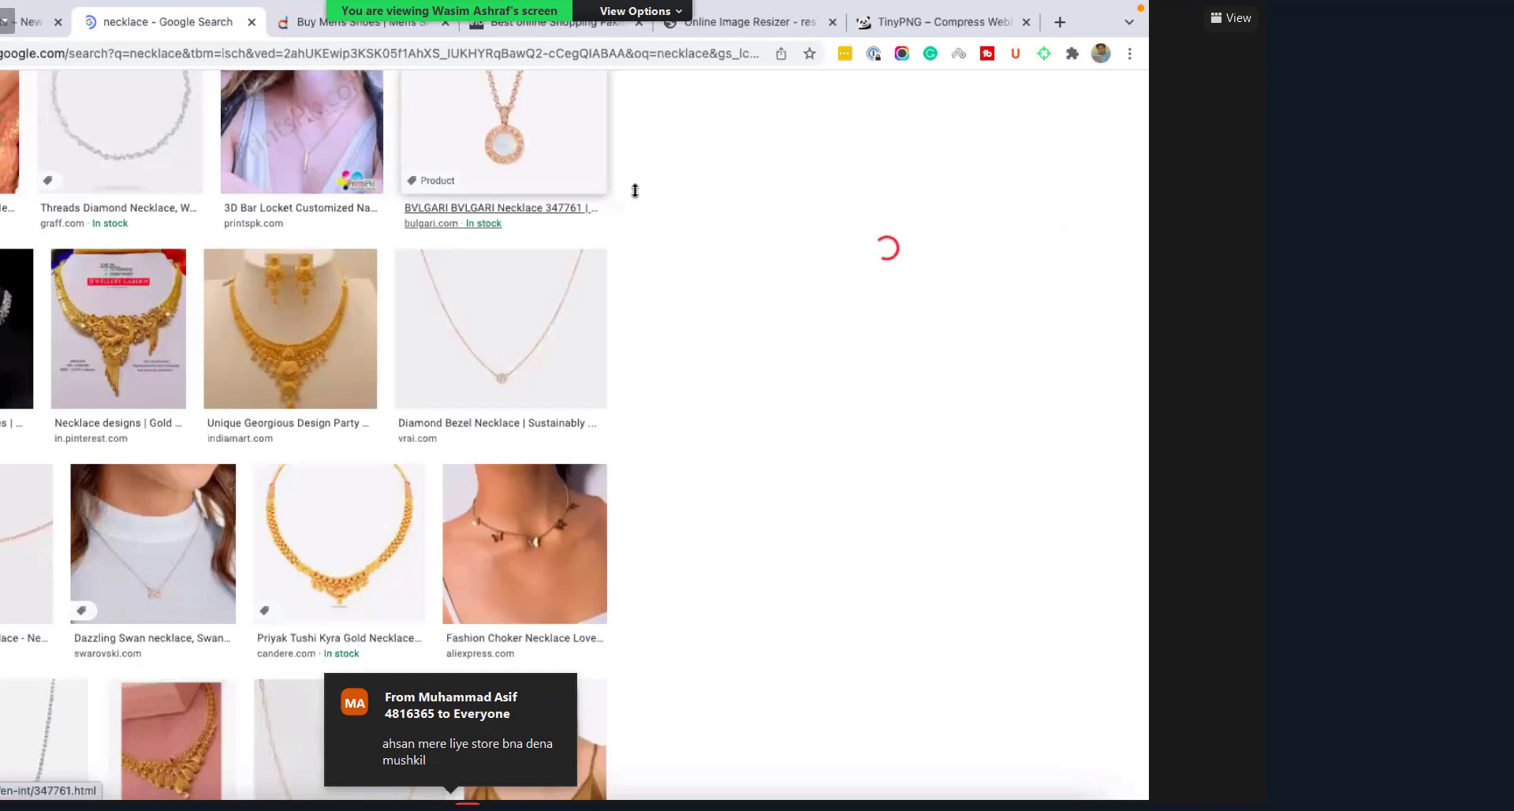
scroll(635, 189, down, 3)
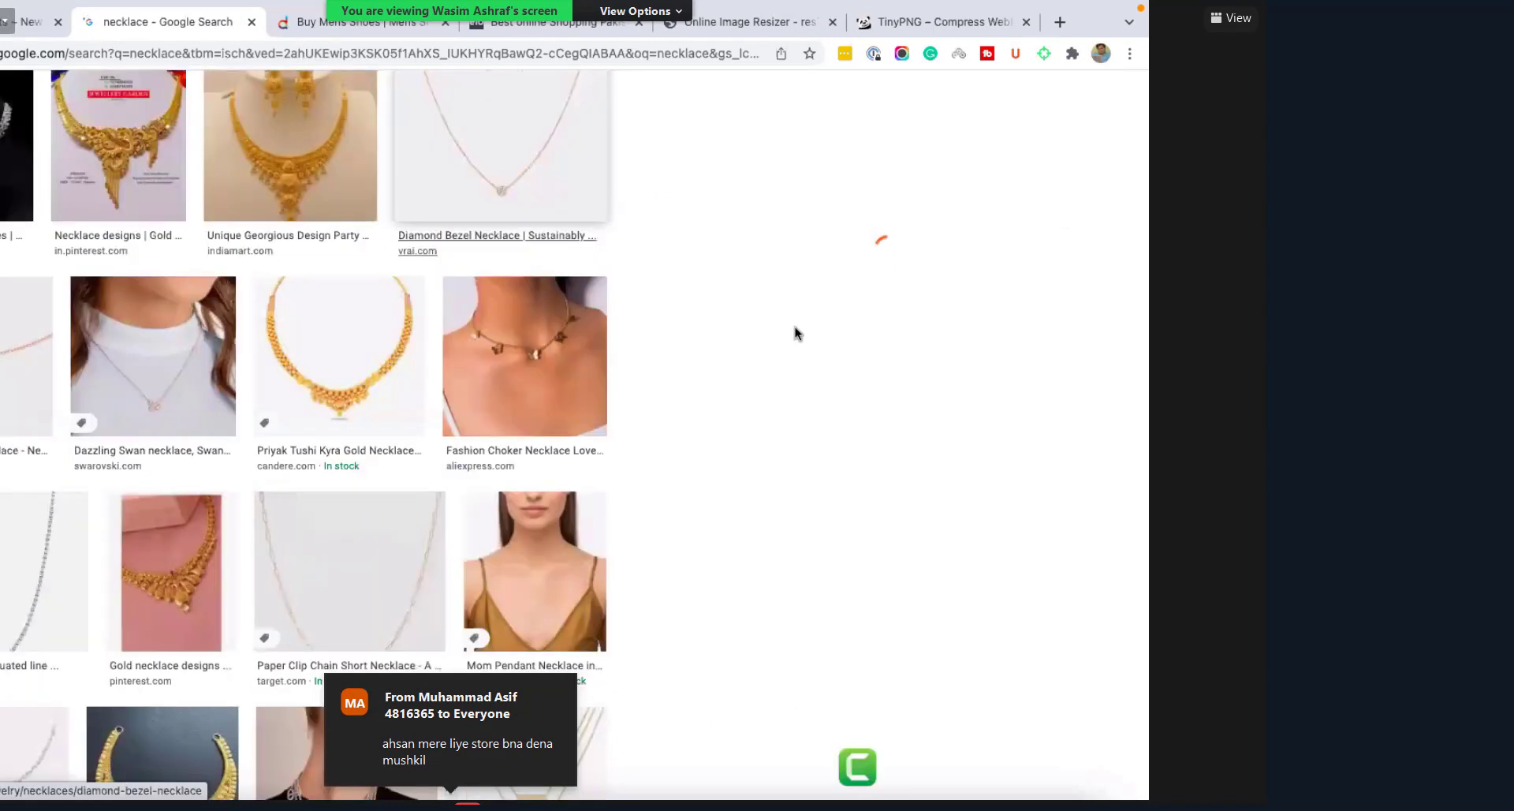
scroll(795, 326, up, 5)
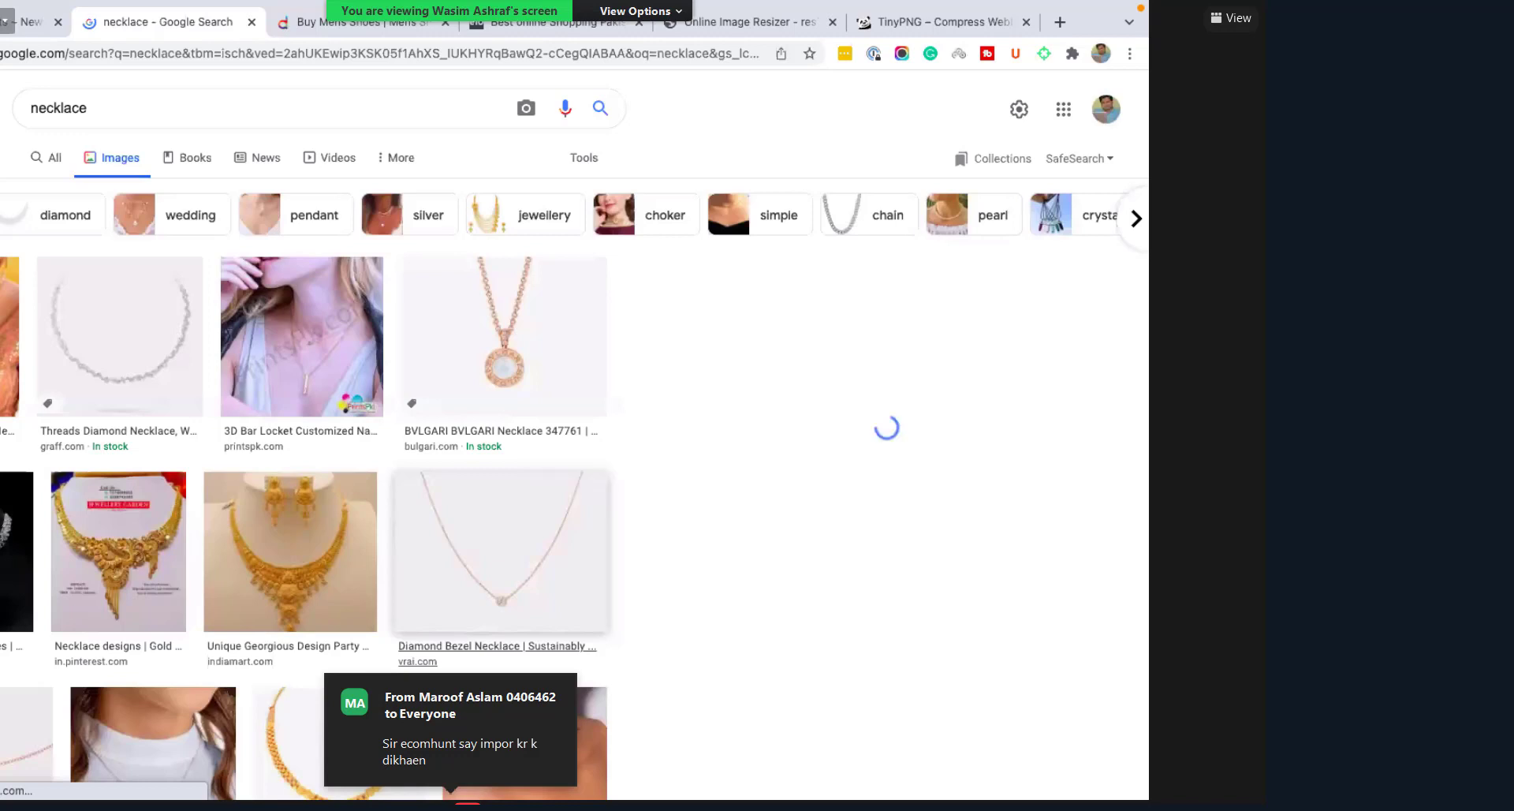
Step: Refine the image search with '500*500' and open a result in a new tab
text(500*500)
key(Return)
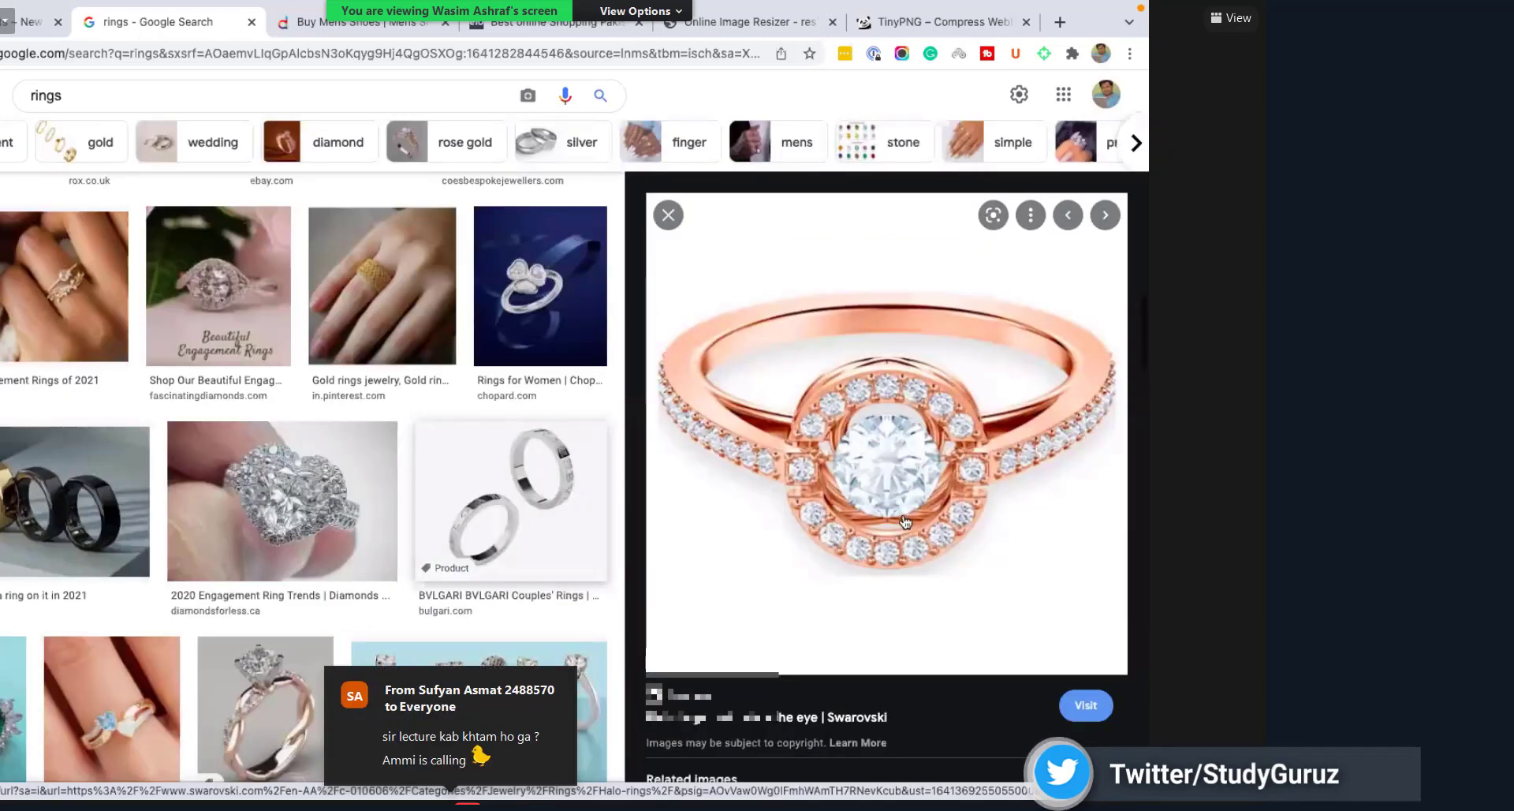
scroll(906, 522, down, 5)
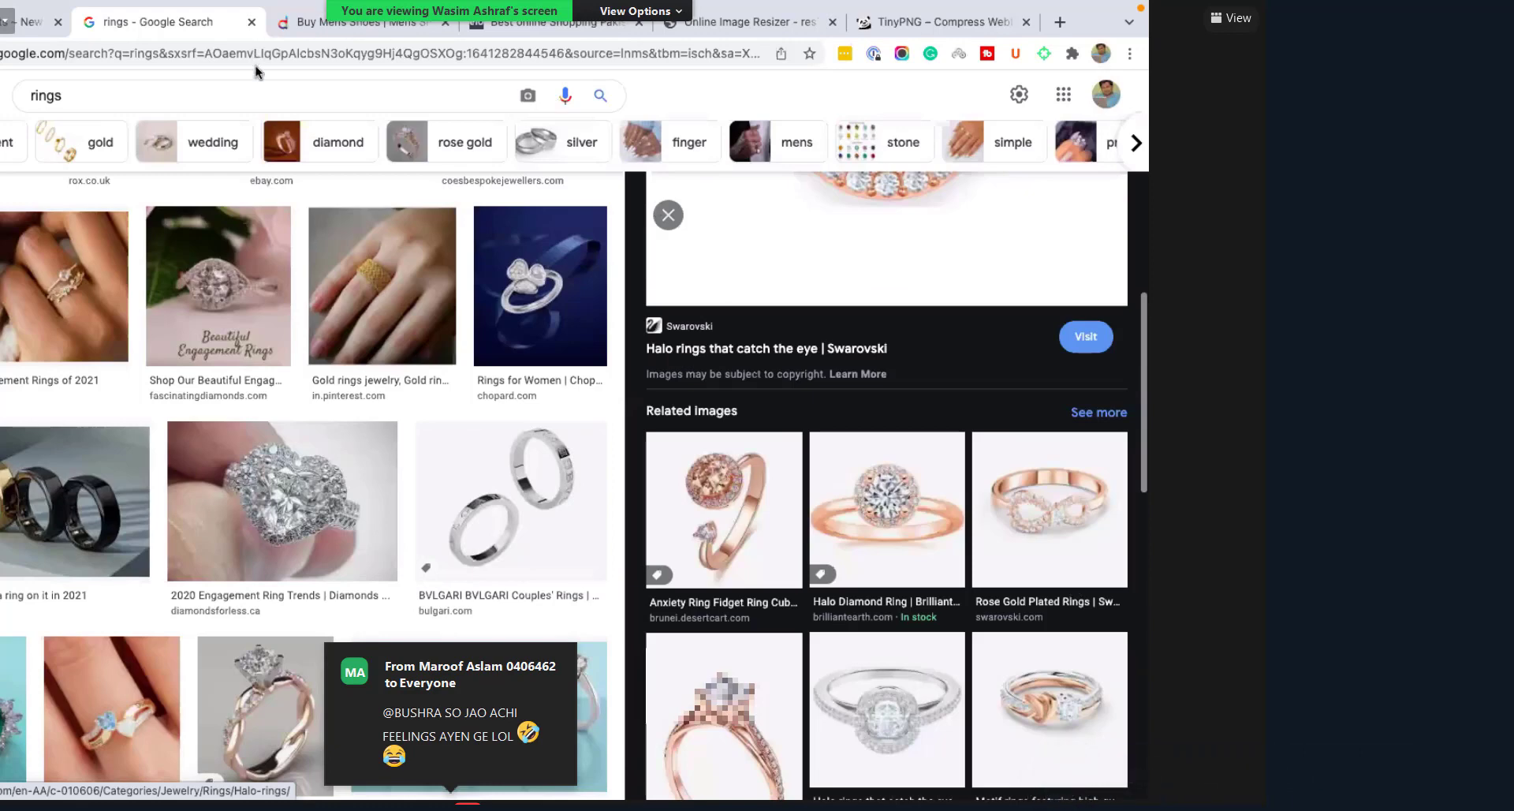
click(556, 252)
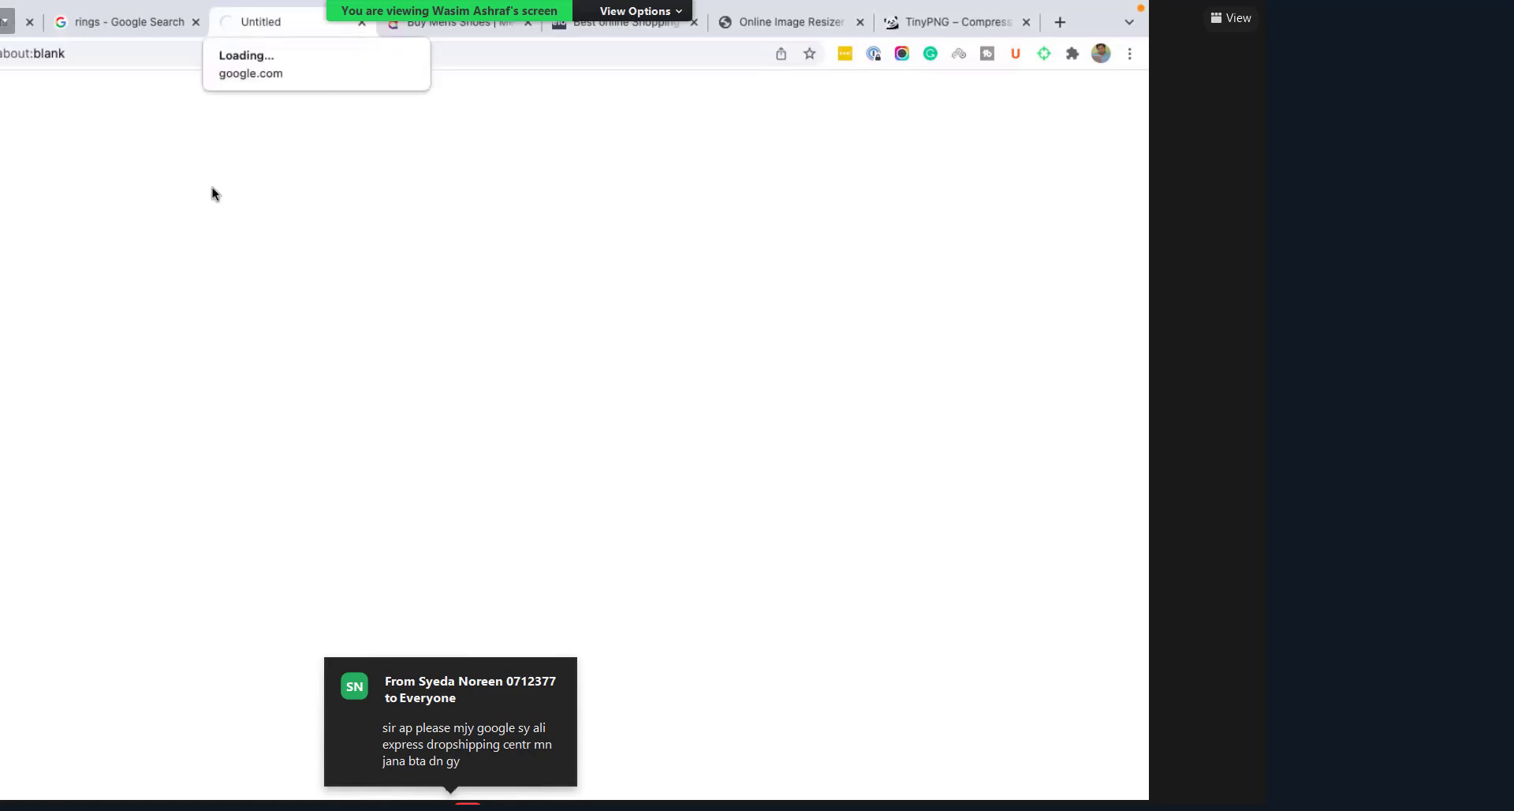
Step: Browse the Swarovski wedding rings listing and open the Lifelong Heart Ring, Heart, White product
key(ctrl+shift+Page_Up)
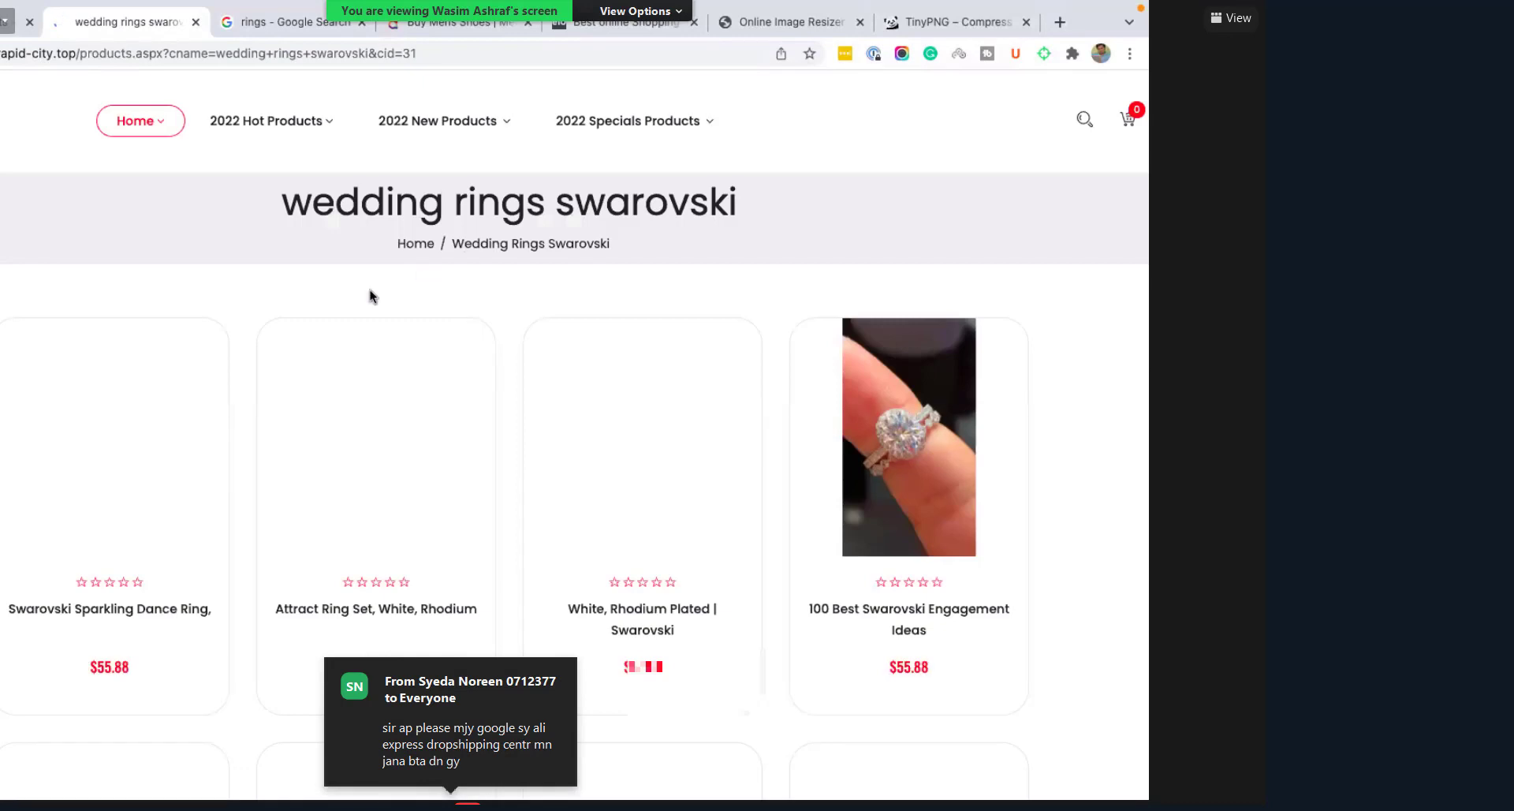
scroll(370, 297, down, 2)
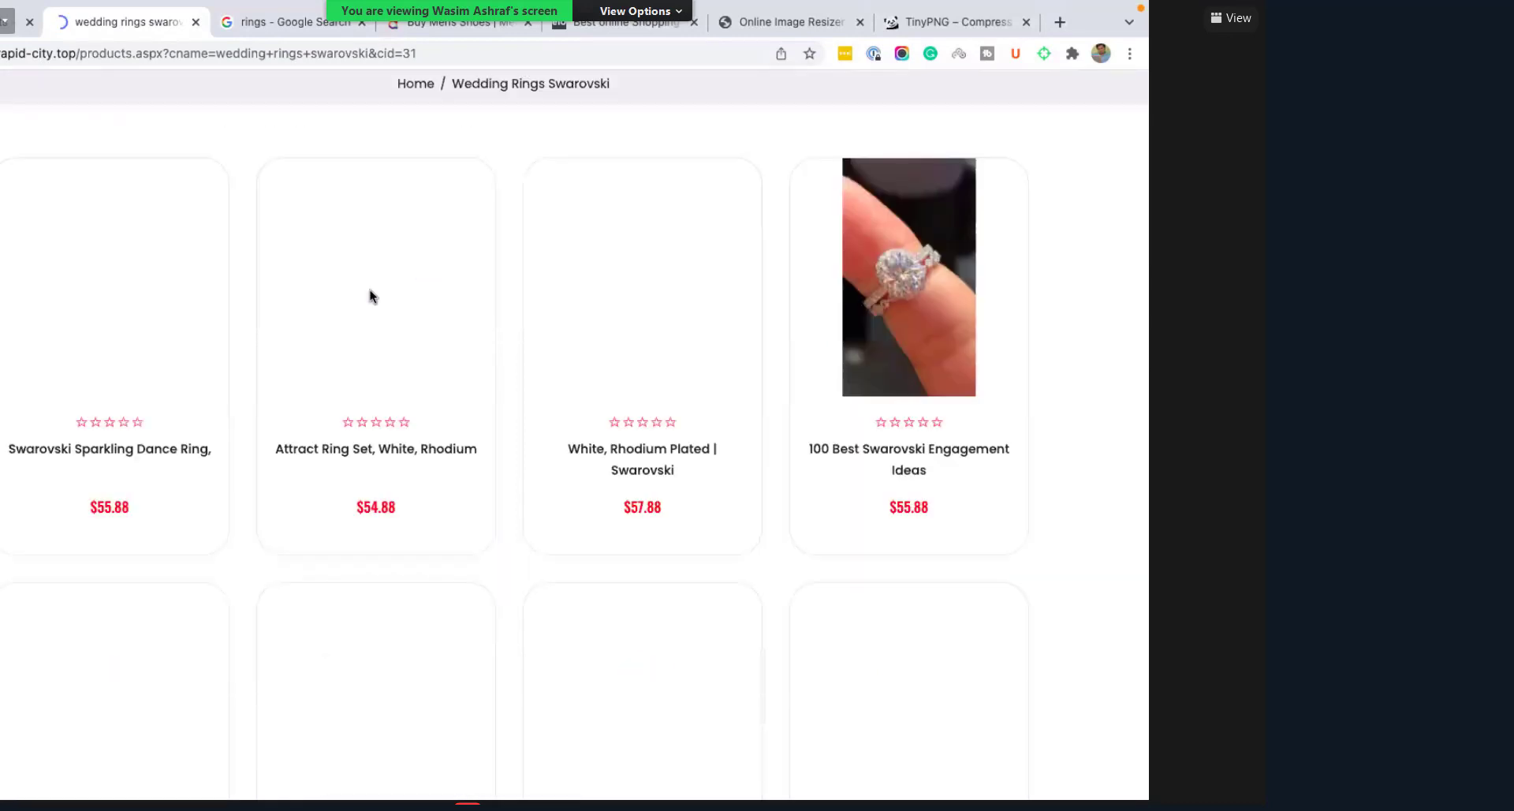
scroll(707, 233, down, 1)
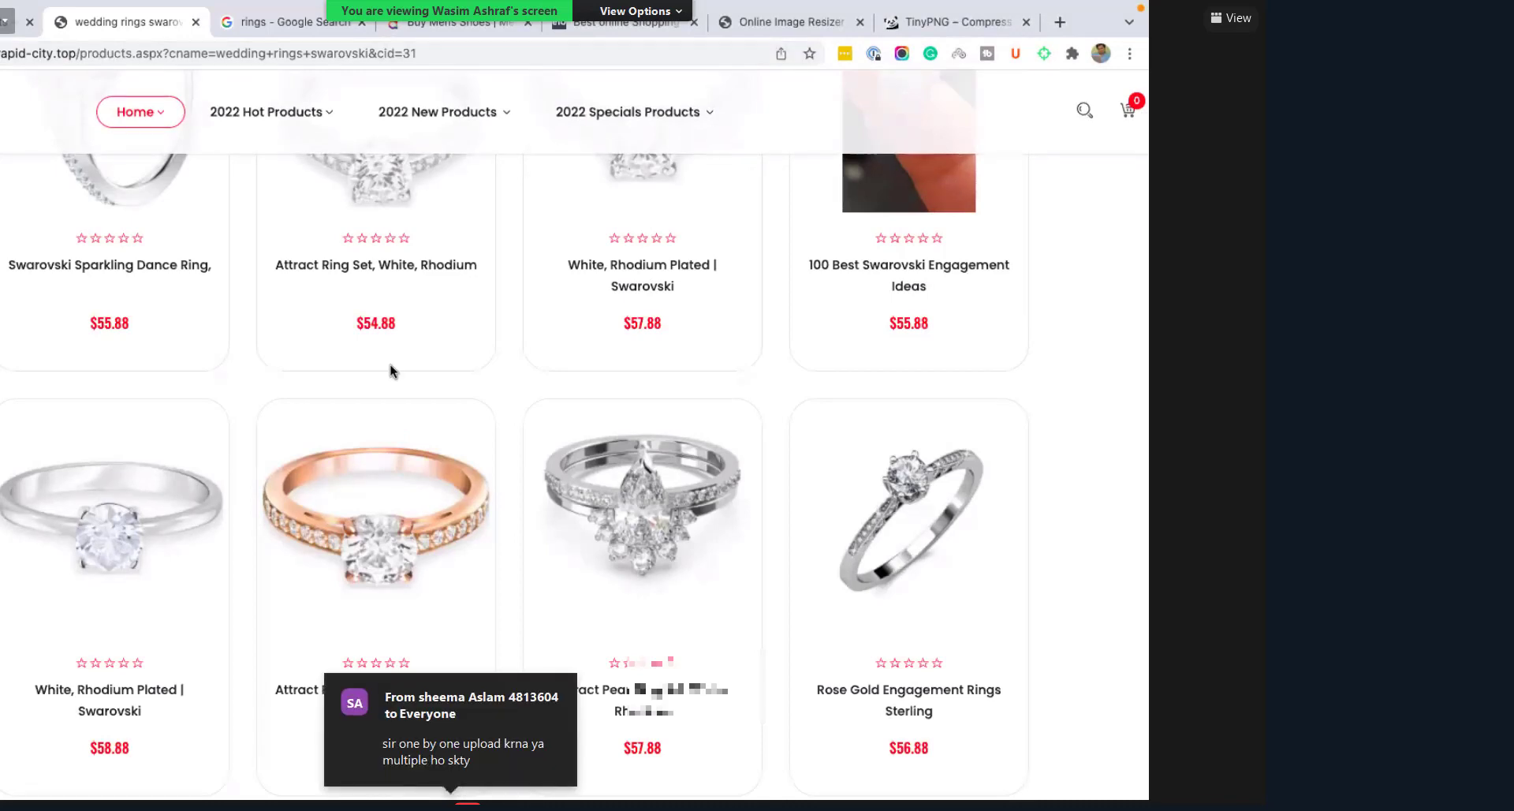
scroll(521, 485, down, 1)
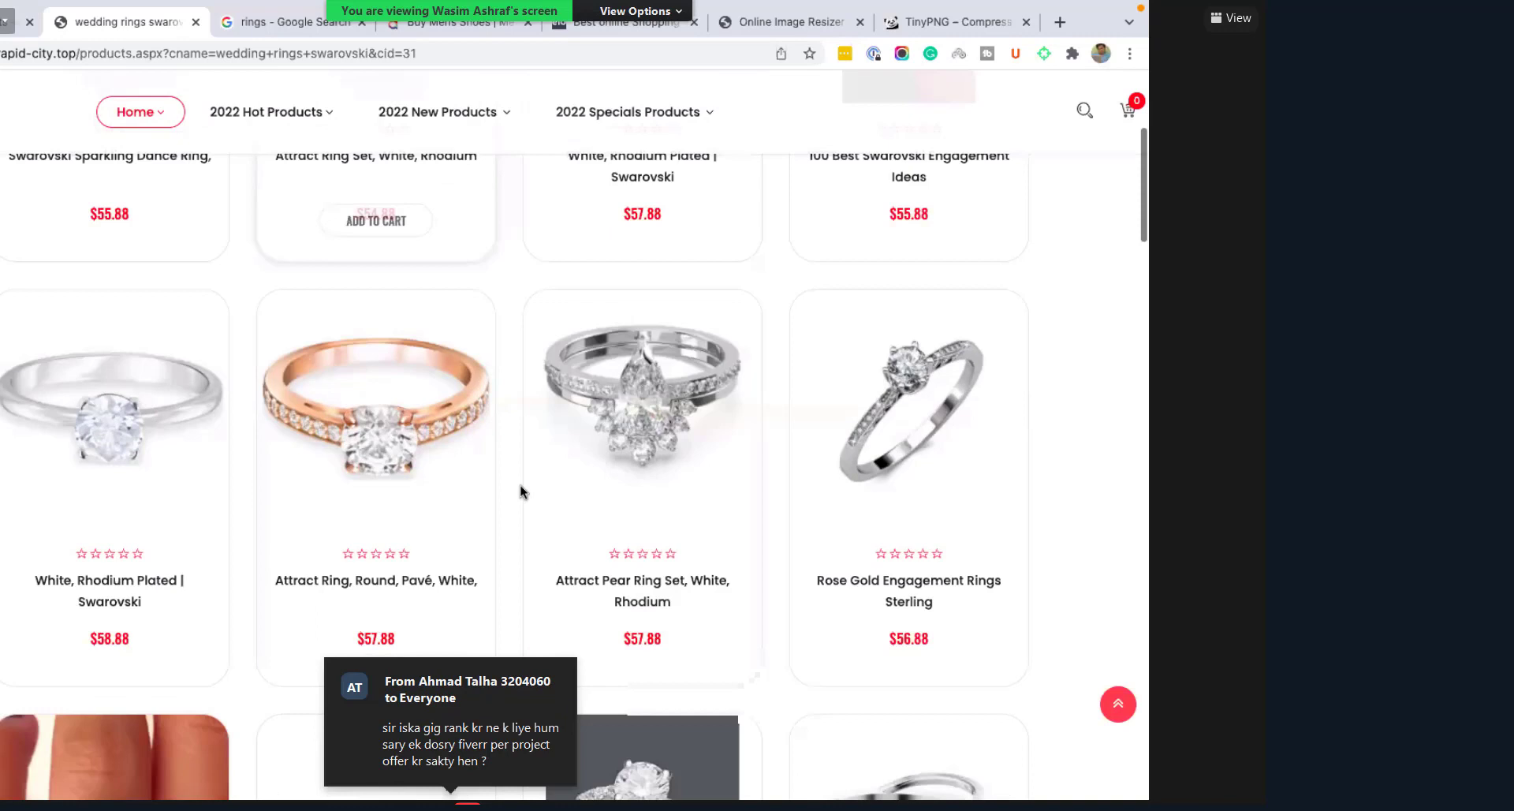
scroll(521, 486, up, 5)
scroll(520, 491, down, 3)
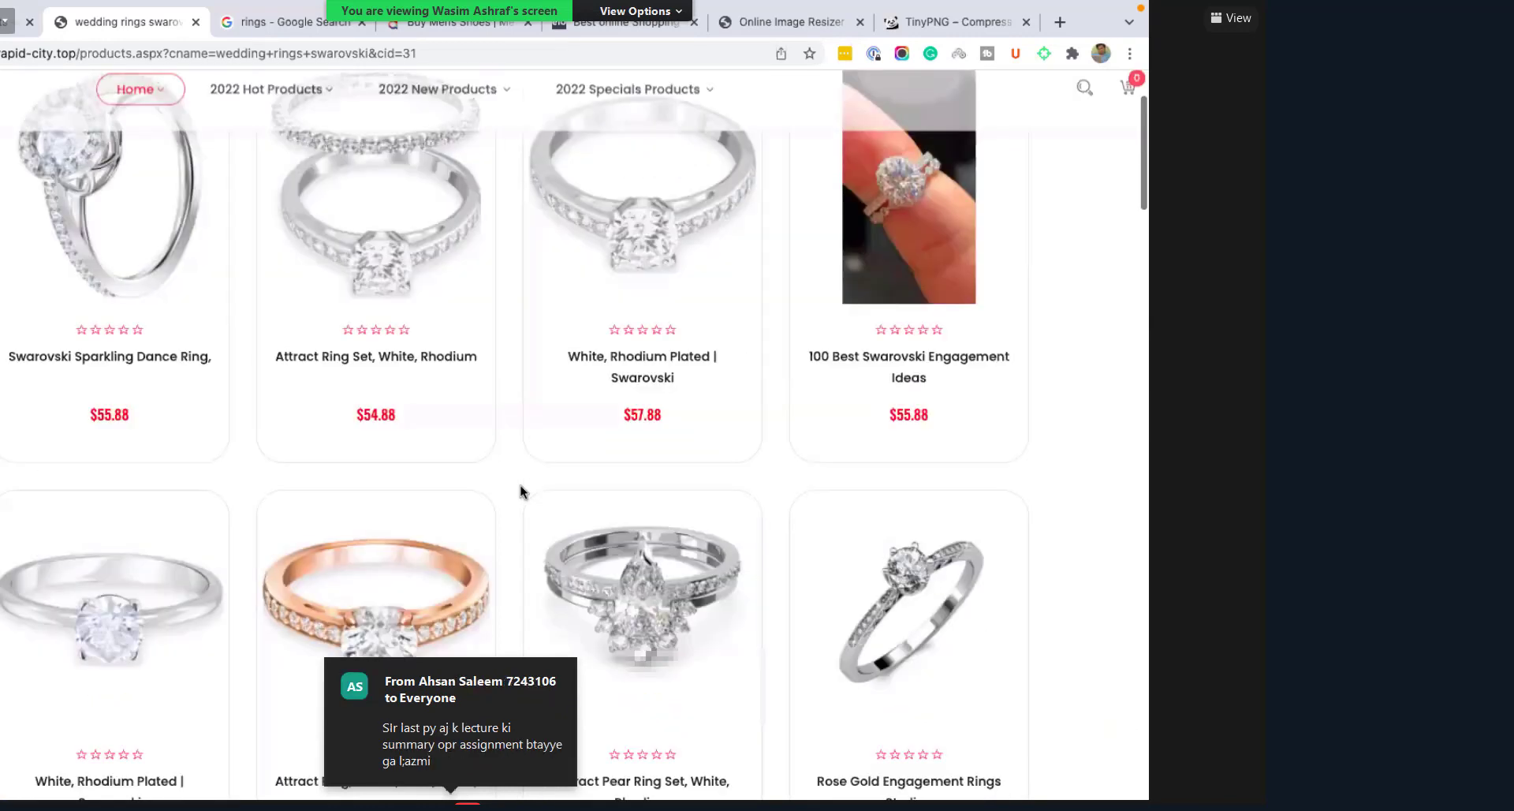
scroll(683, 457, down, 2)
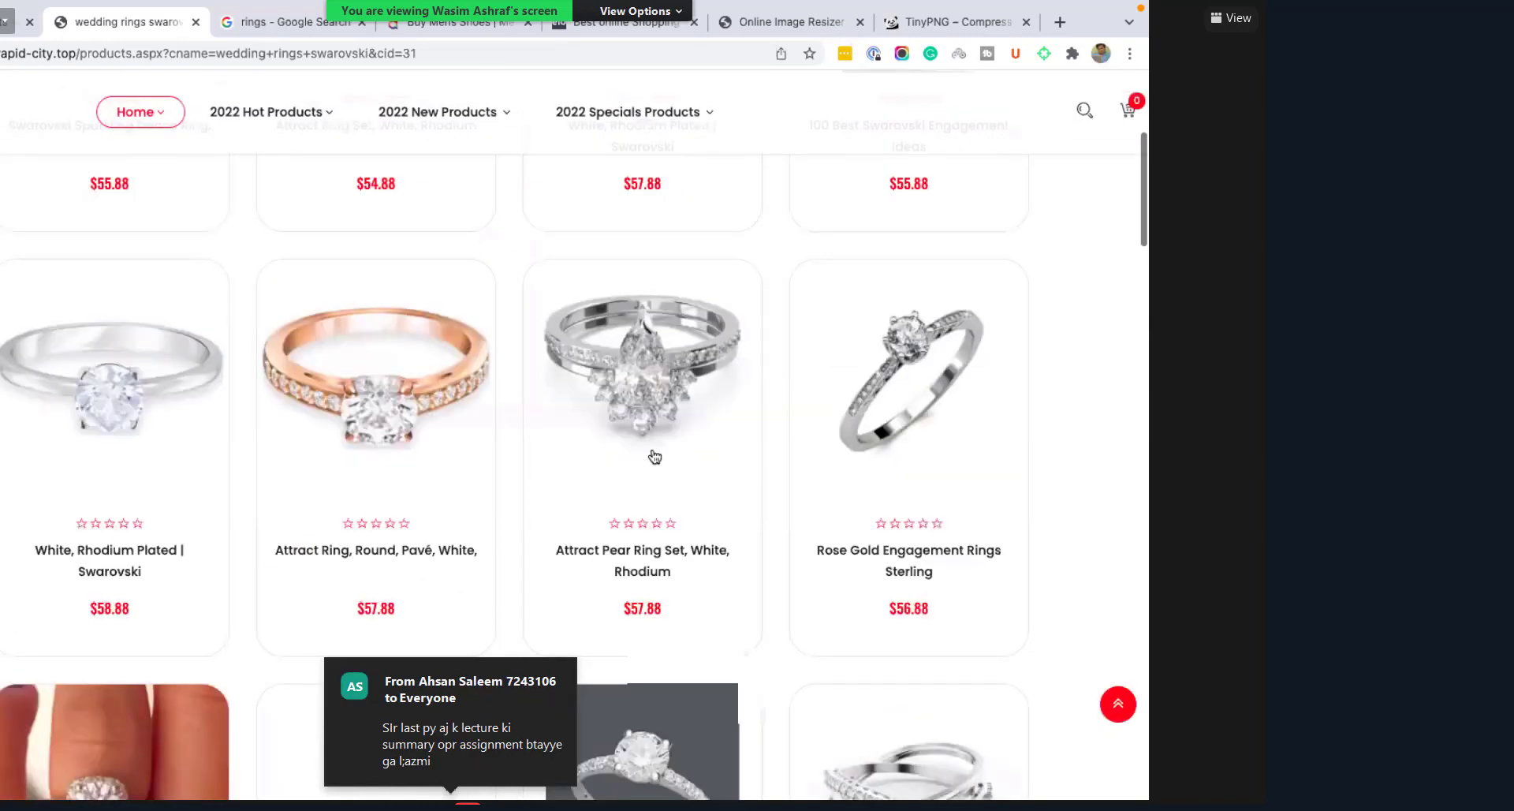
scroll(737, 461, down, 7)
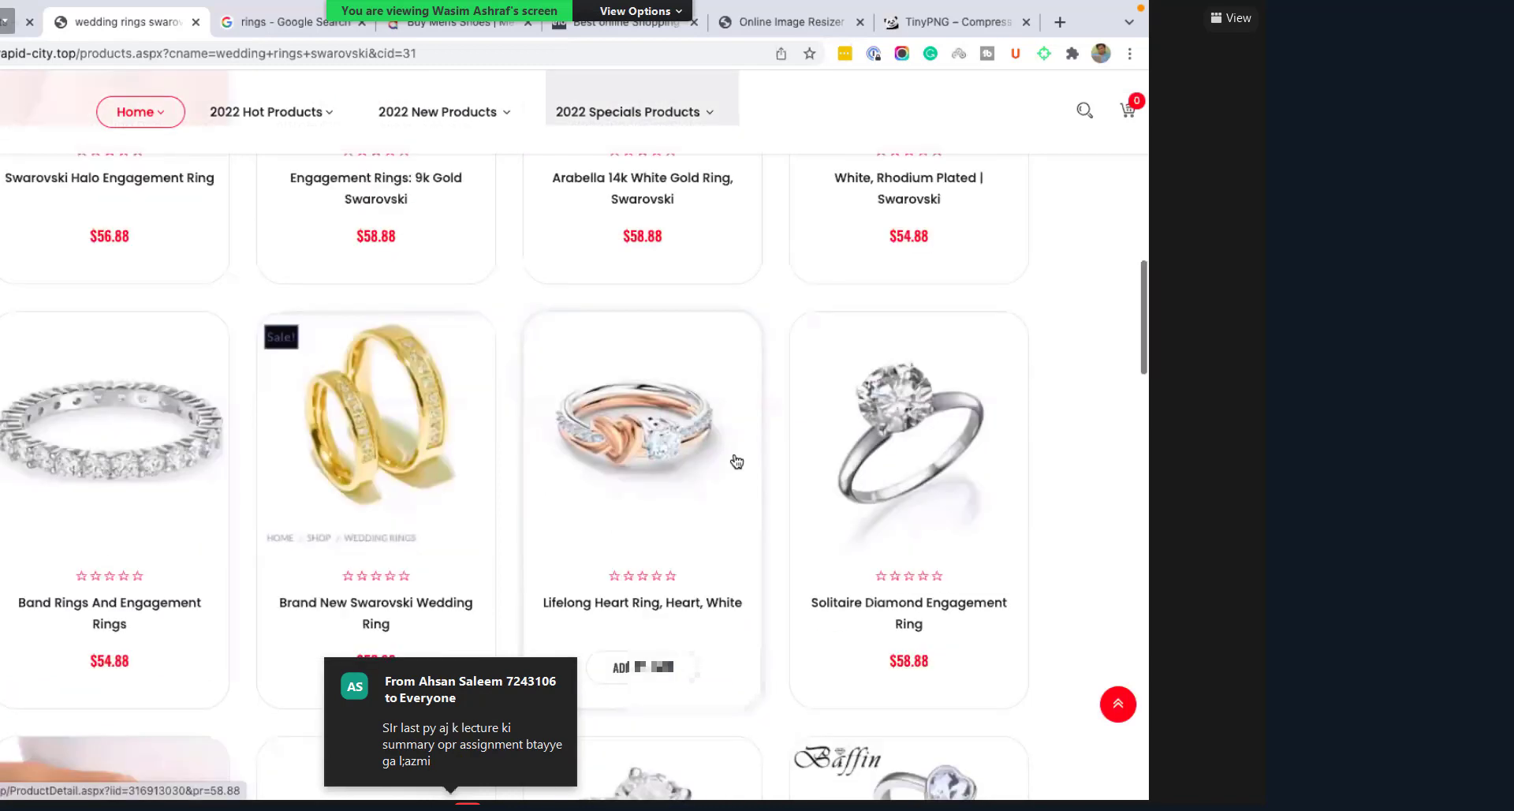
click(736, 461)
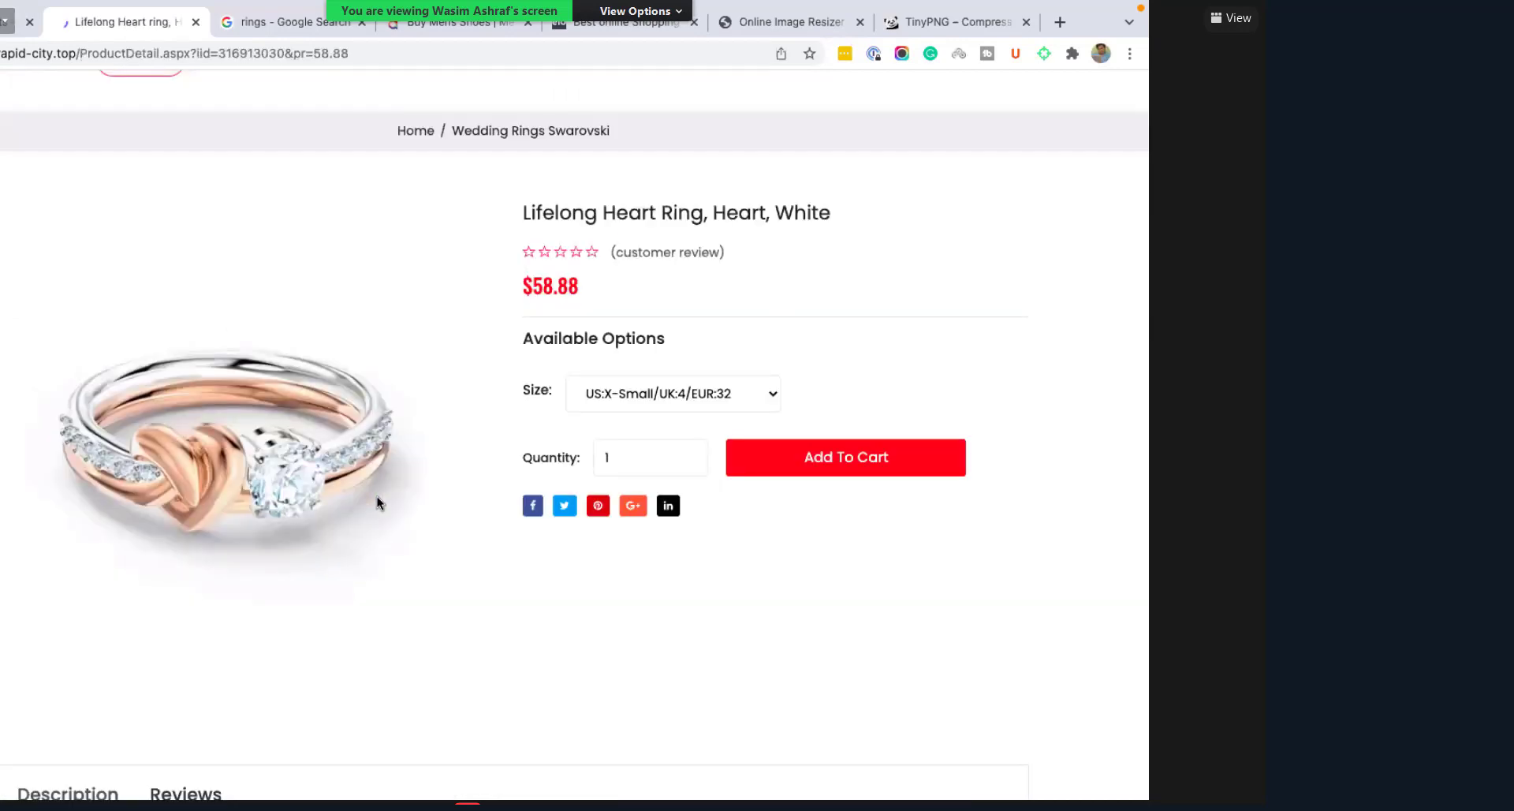
Step: Scroll the $58.88 ring product page and bring up the context menu on the ring photo
scroll(377, 496, down, 1)
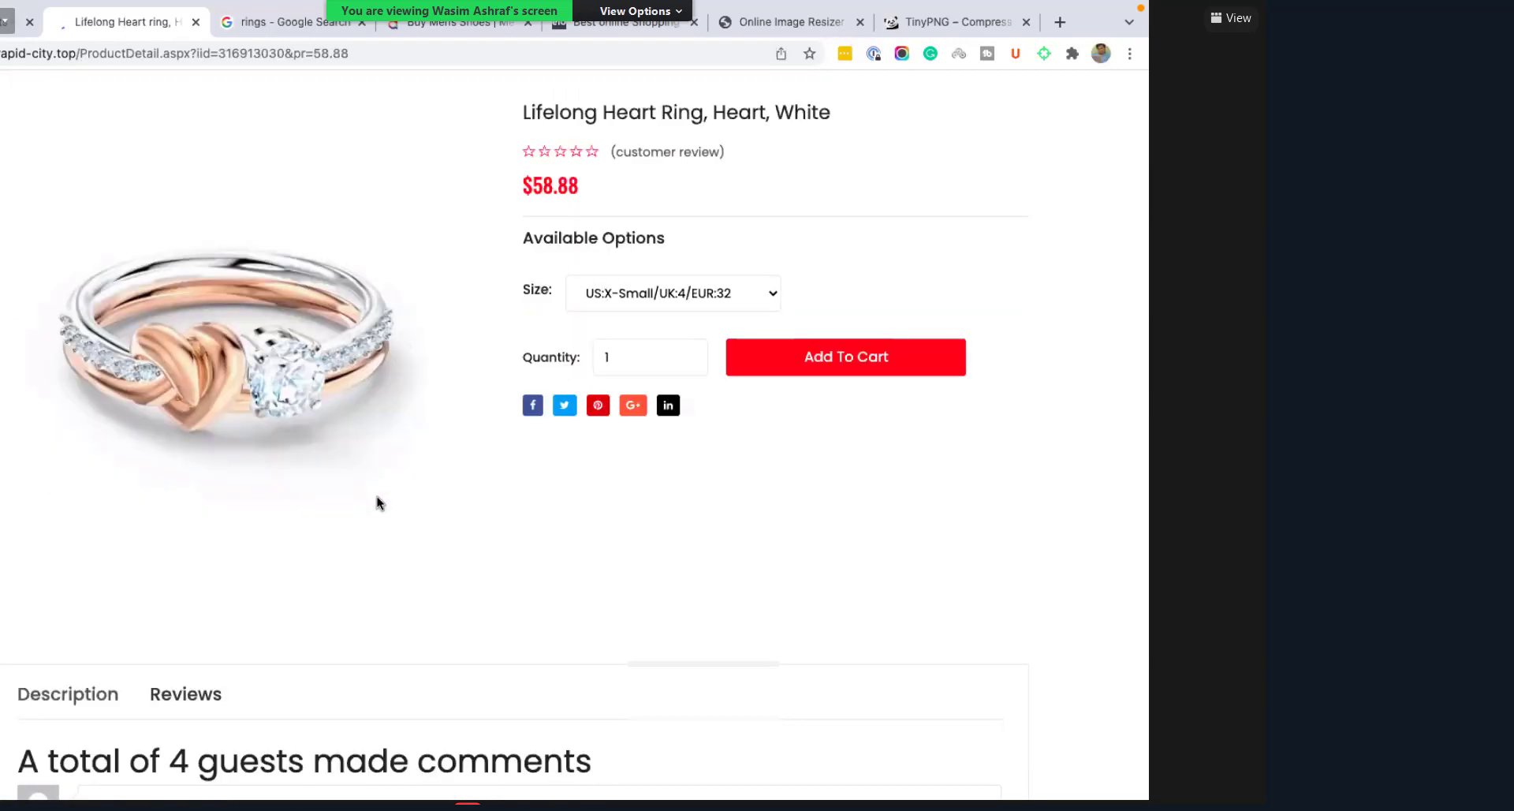
scroll(377, 503, down, 2)
scroll(268, 486, up, 4)
scroll(330, 522, down, 1)
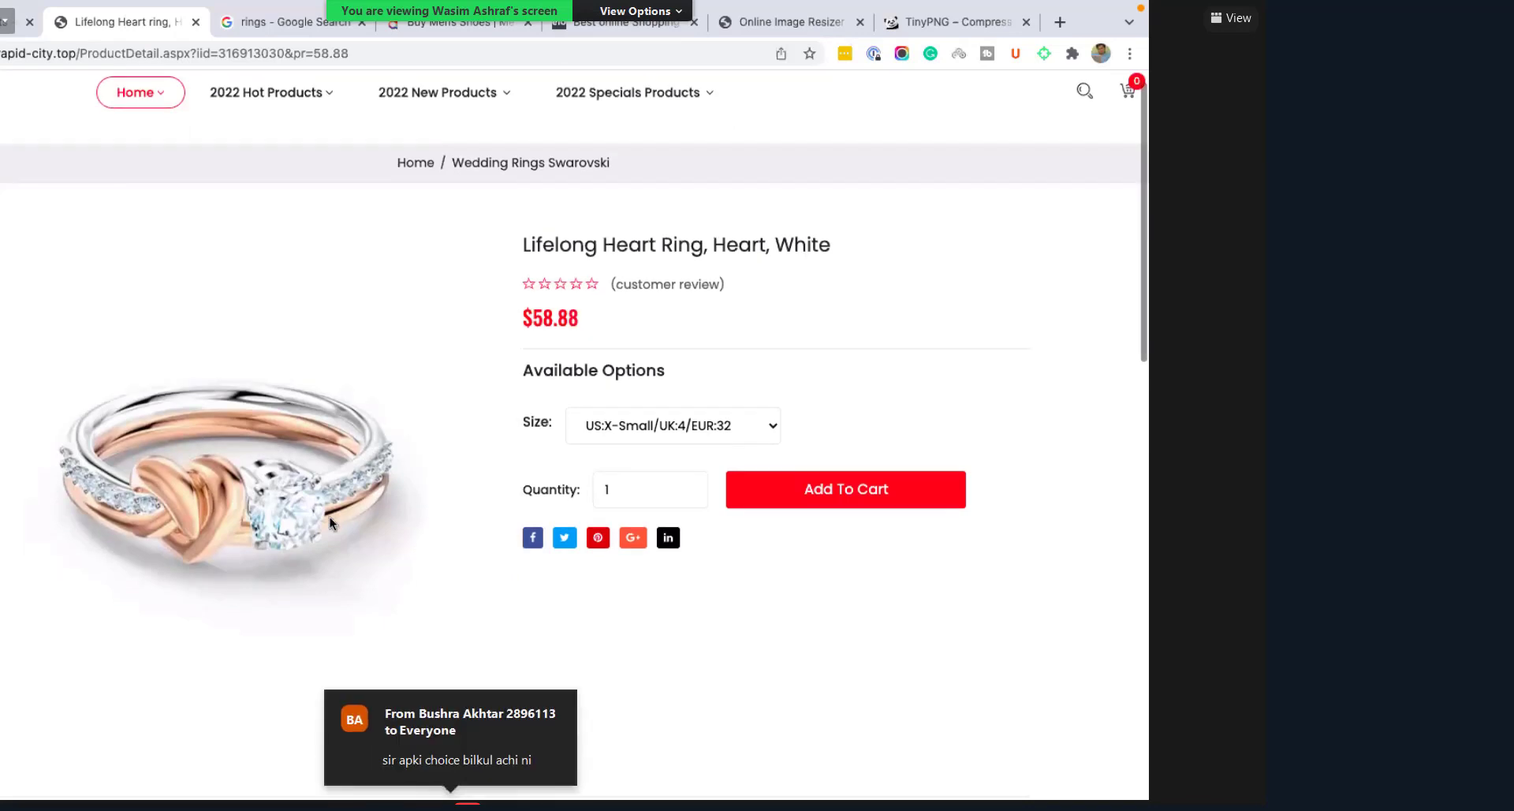
right_click(511, 485)
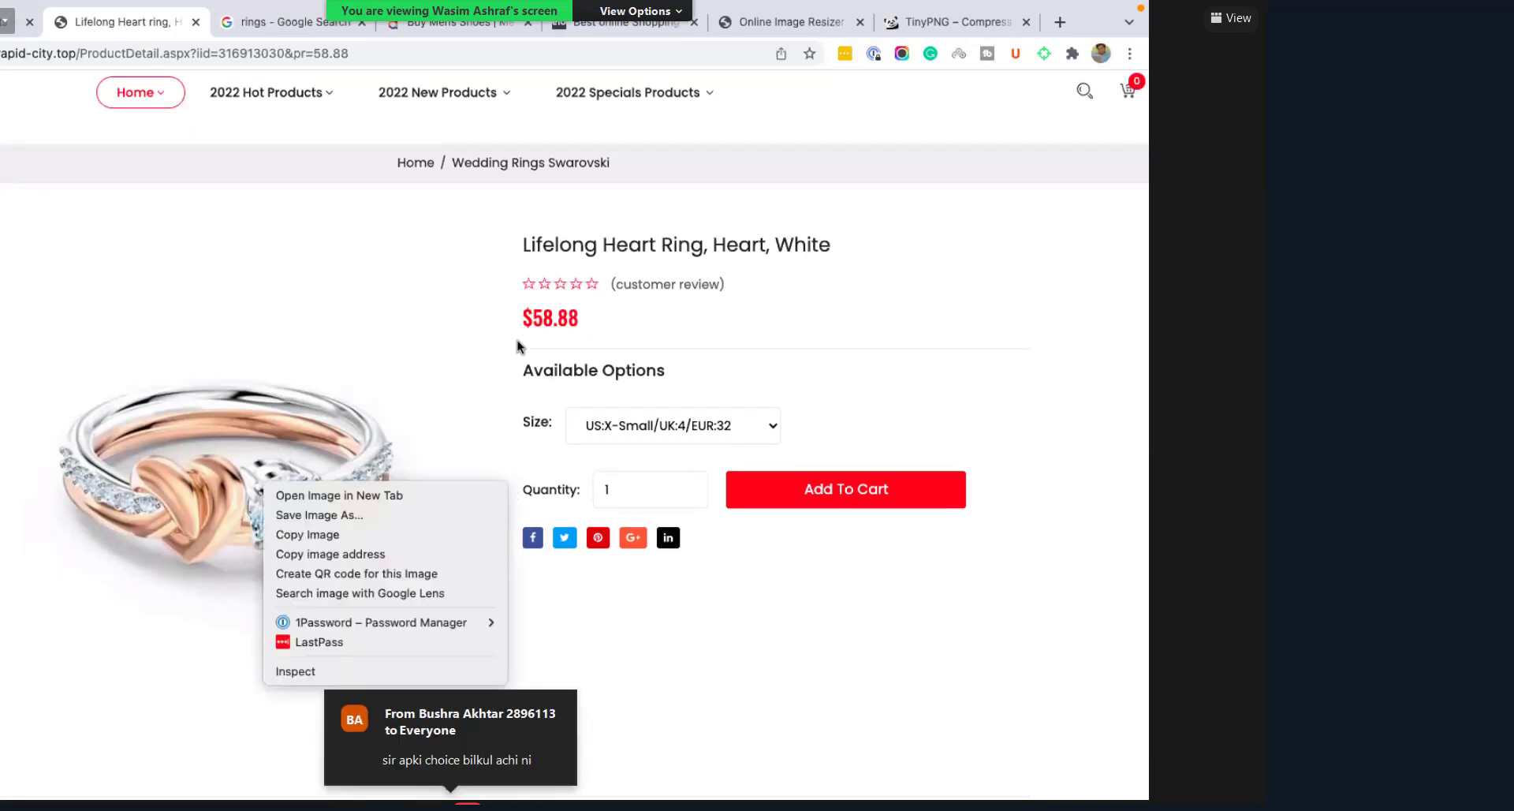
Step: Save the Lifelong Heart Ring photo as a JPEG in Downloads and open it for viewing
key(Down)
key(Down)
key(Return)
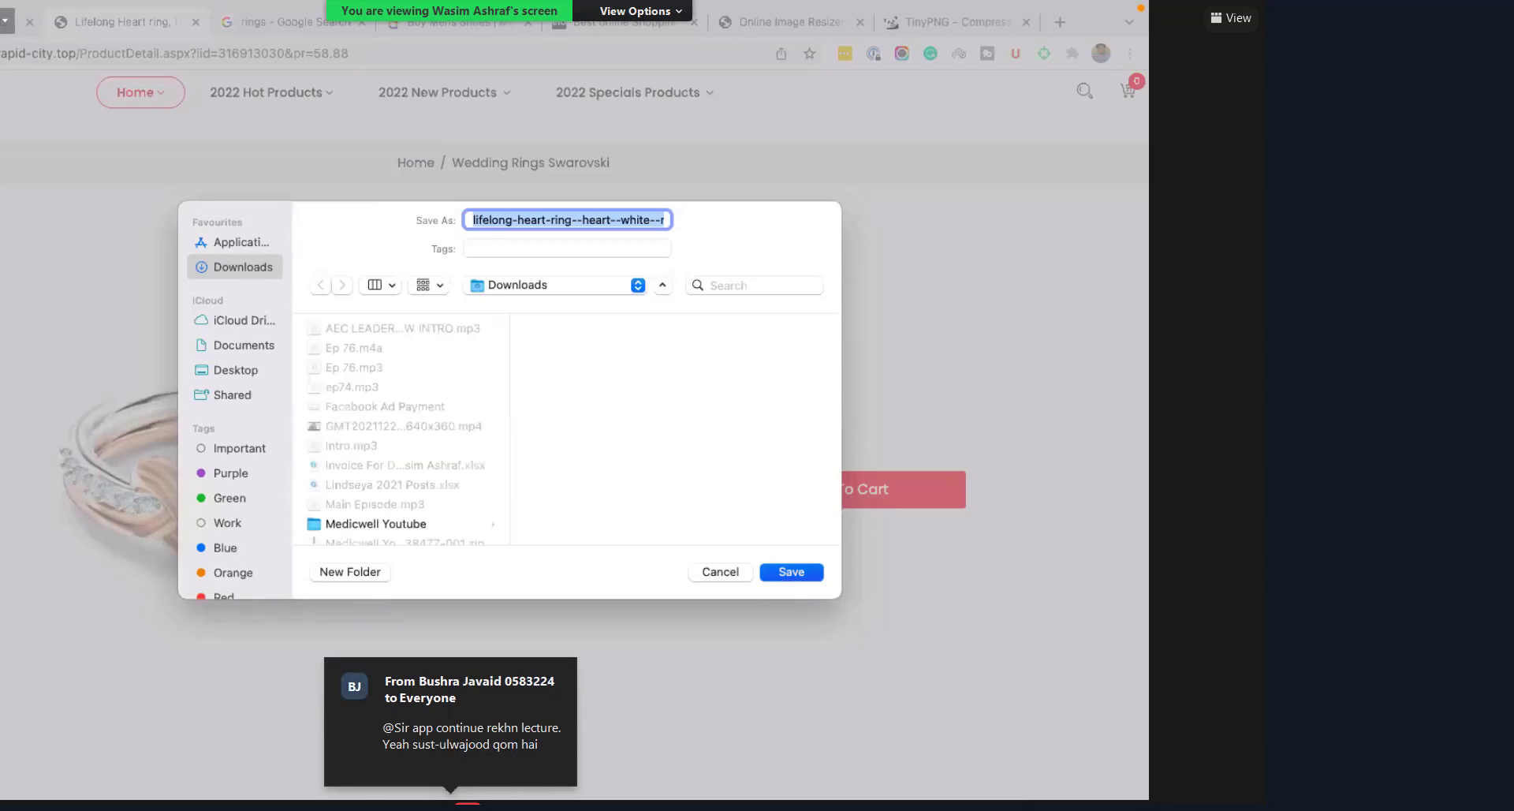
key(Return)
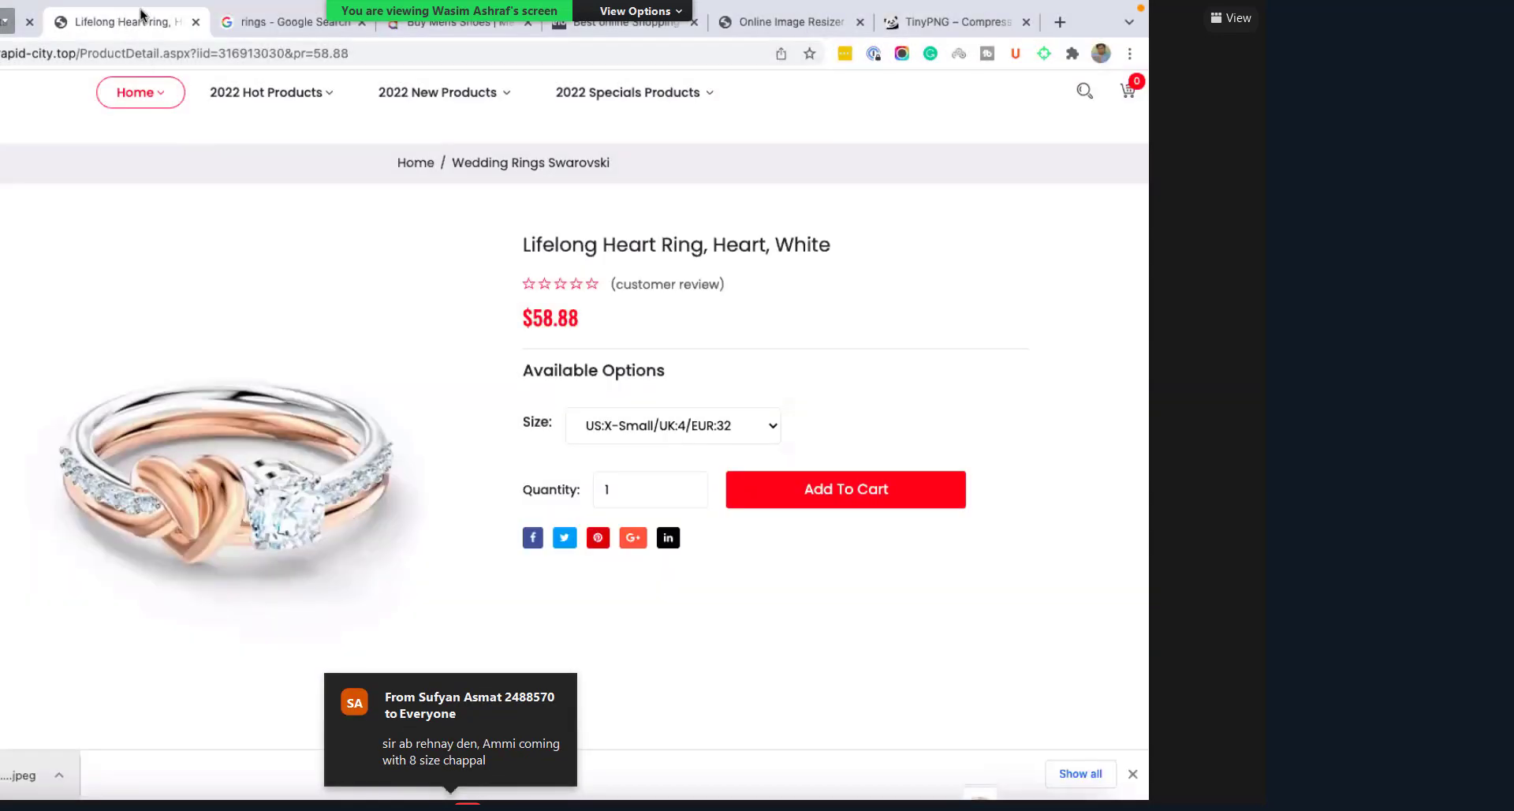
key(super+m)
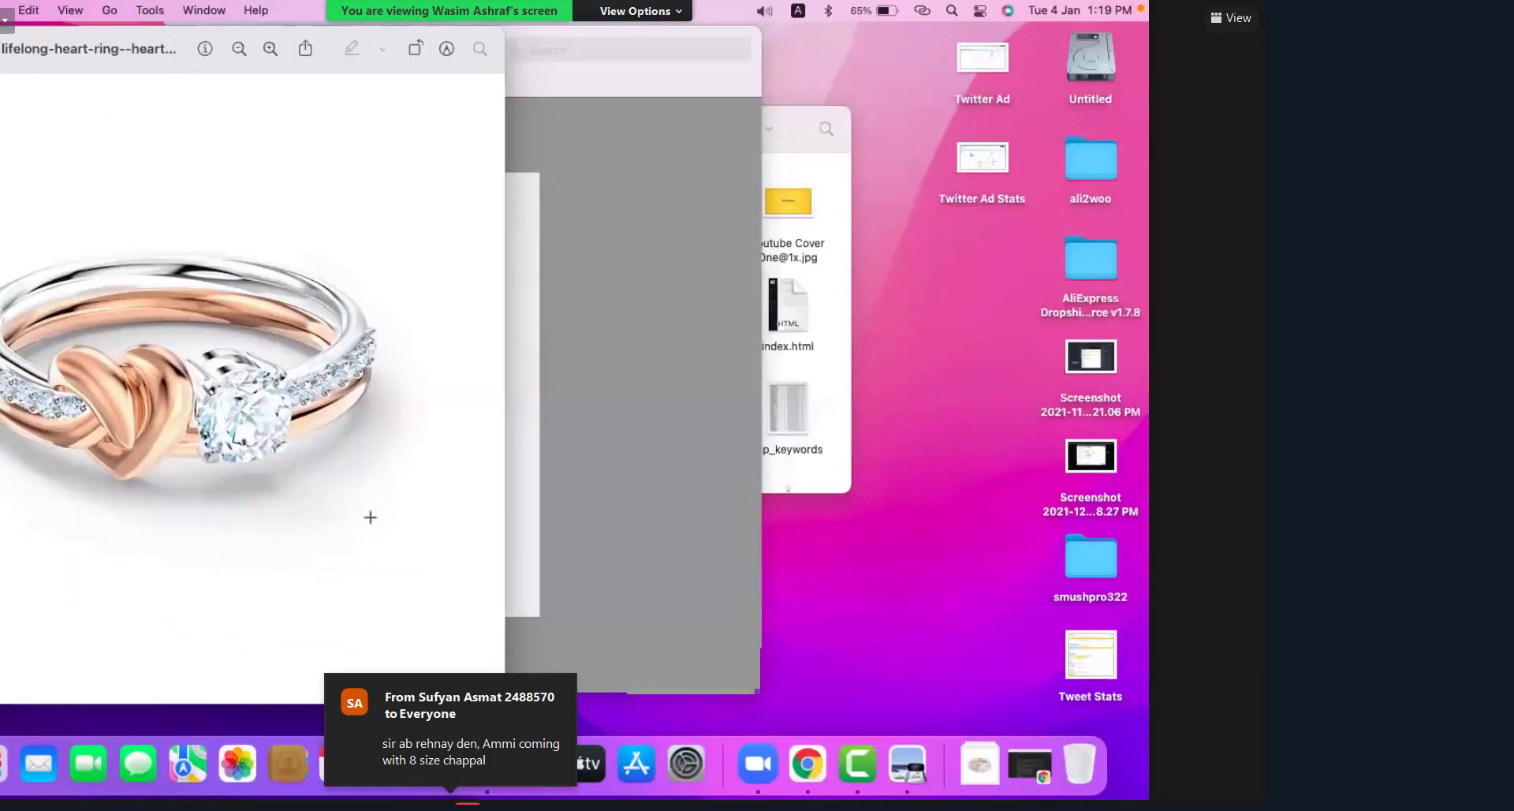
Step: Shrink the ring photo with Adjust Size, save and close it, and return to Chrome
click(150, 9)
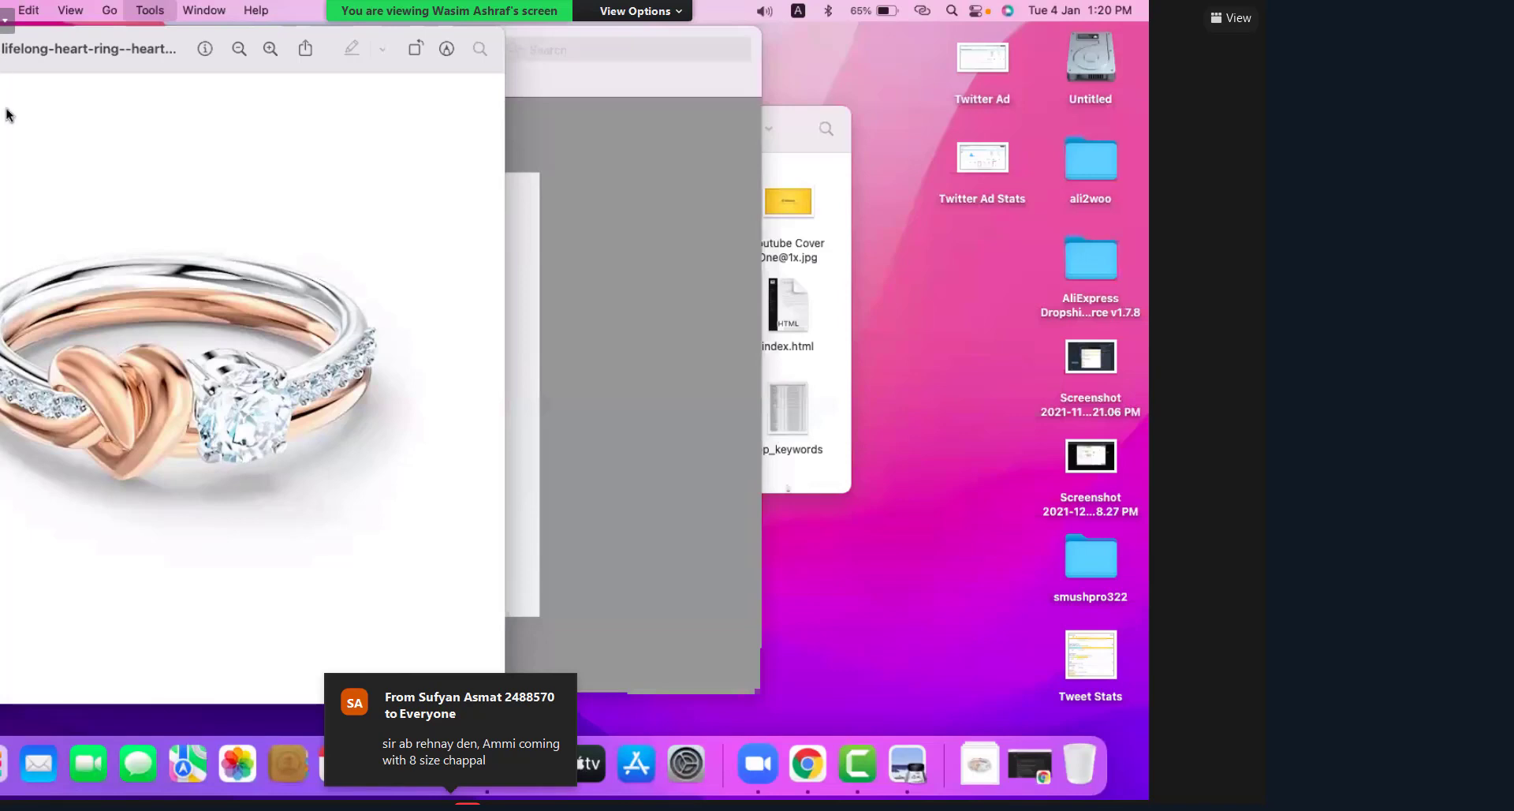
click(3, 154)
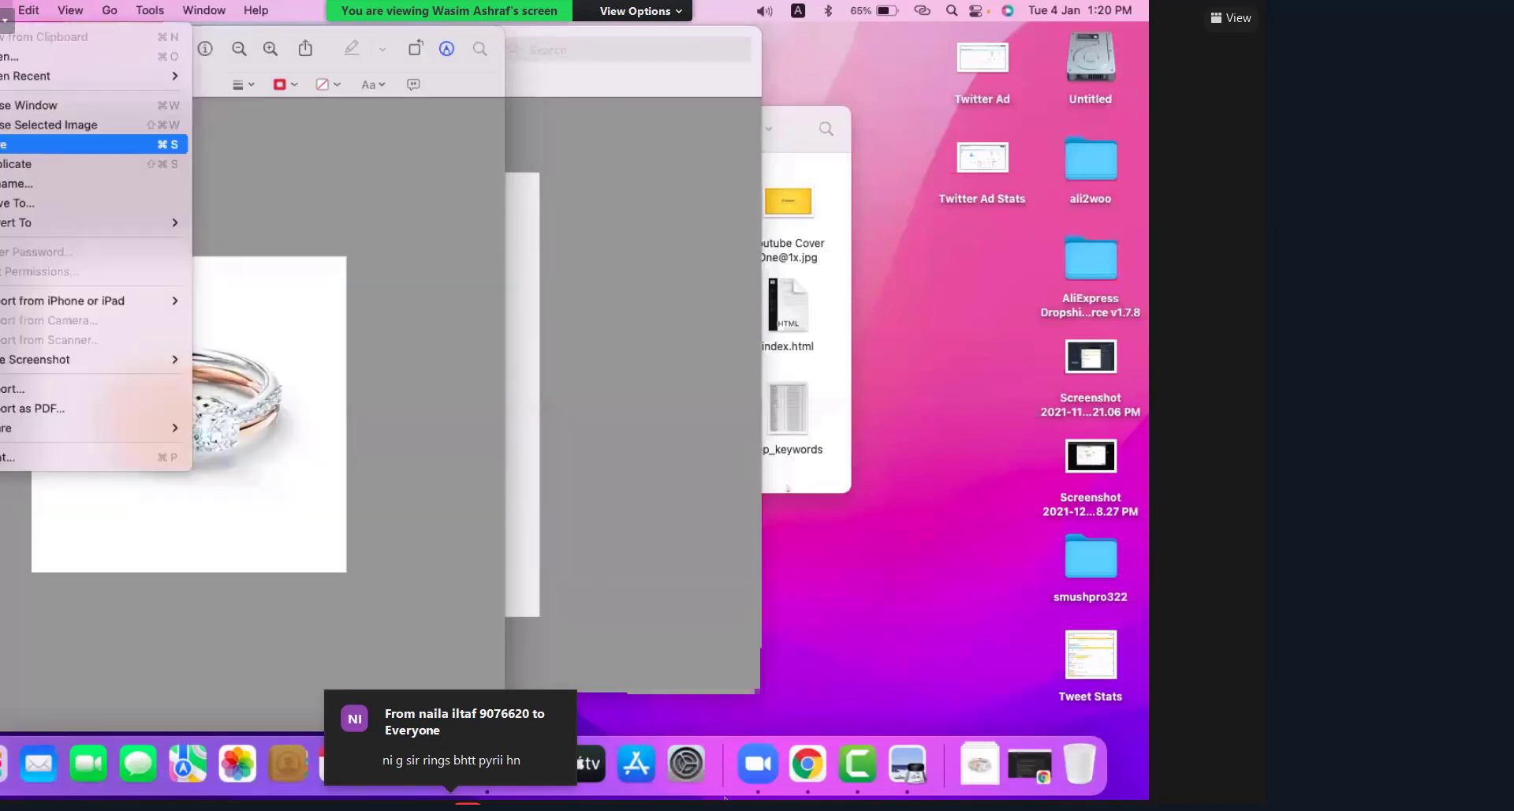
key(super+w)
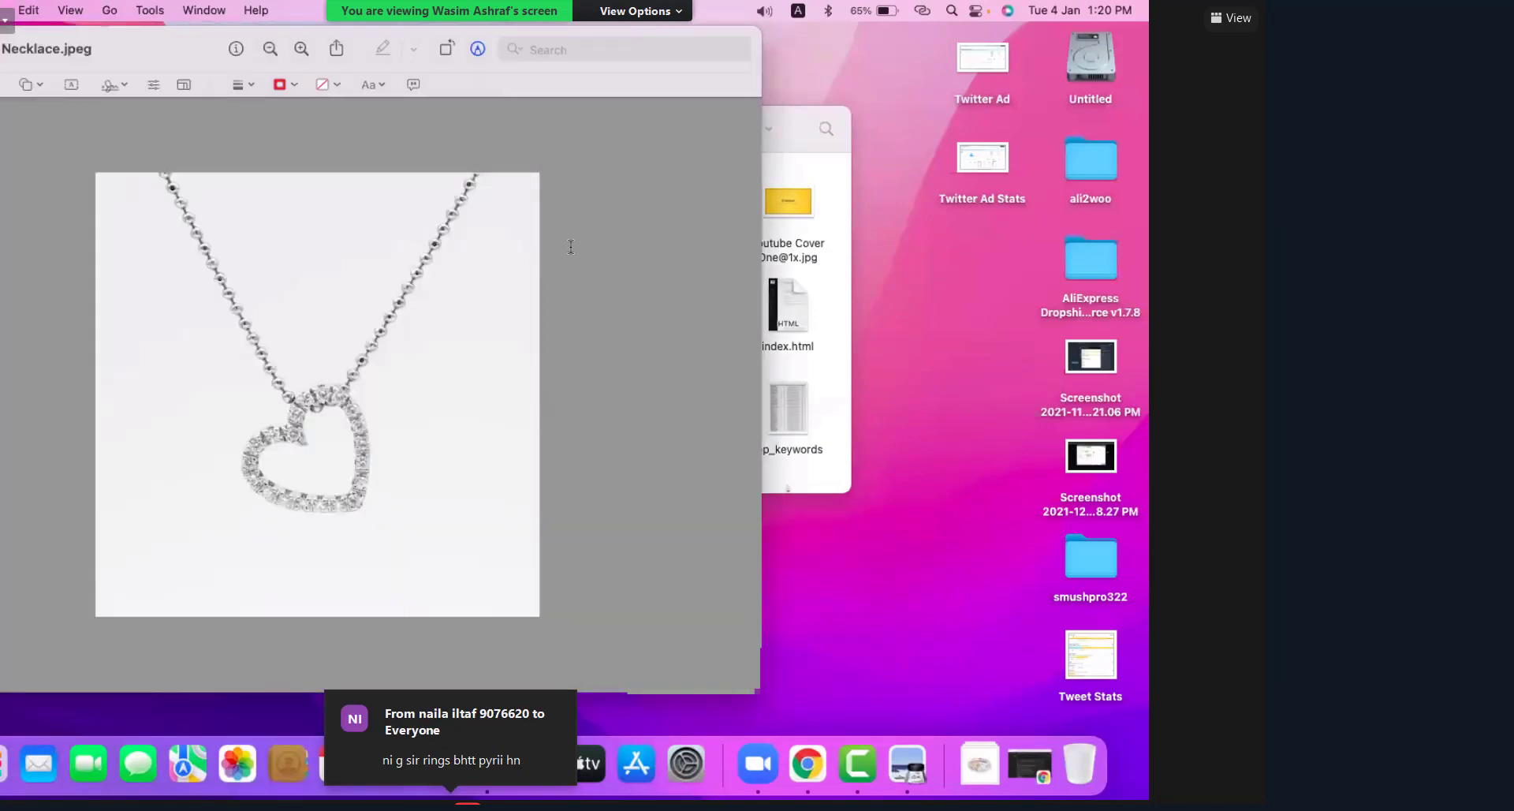
key(super+Tab)
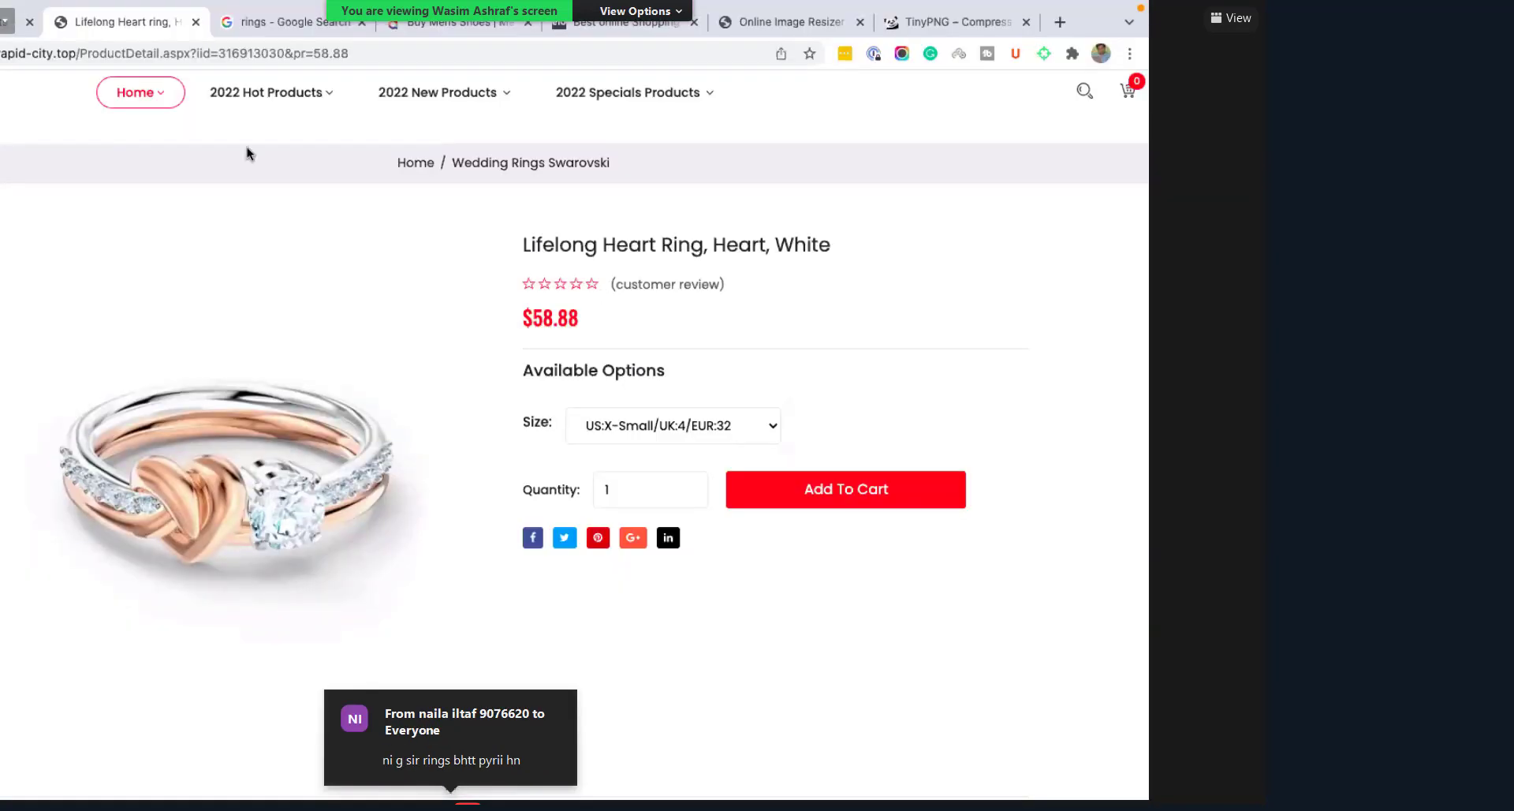
Step: Copy the ring's full title from the store page into the Shopify product Title
triple_click(568, 245)
right_click(568, 240)
click(599, 285)
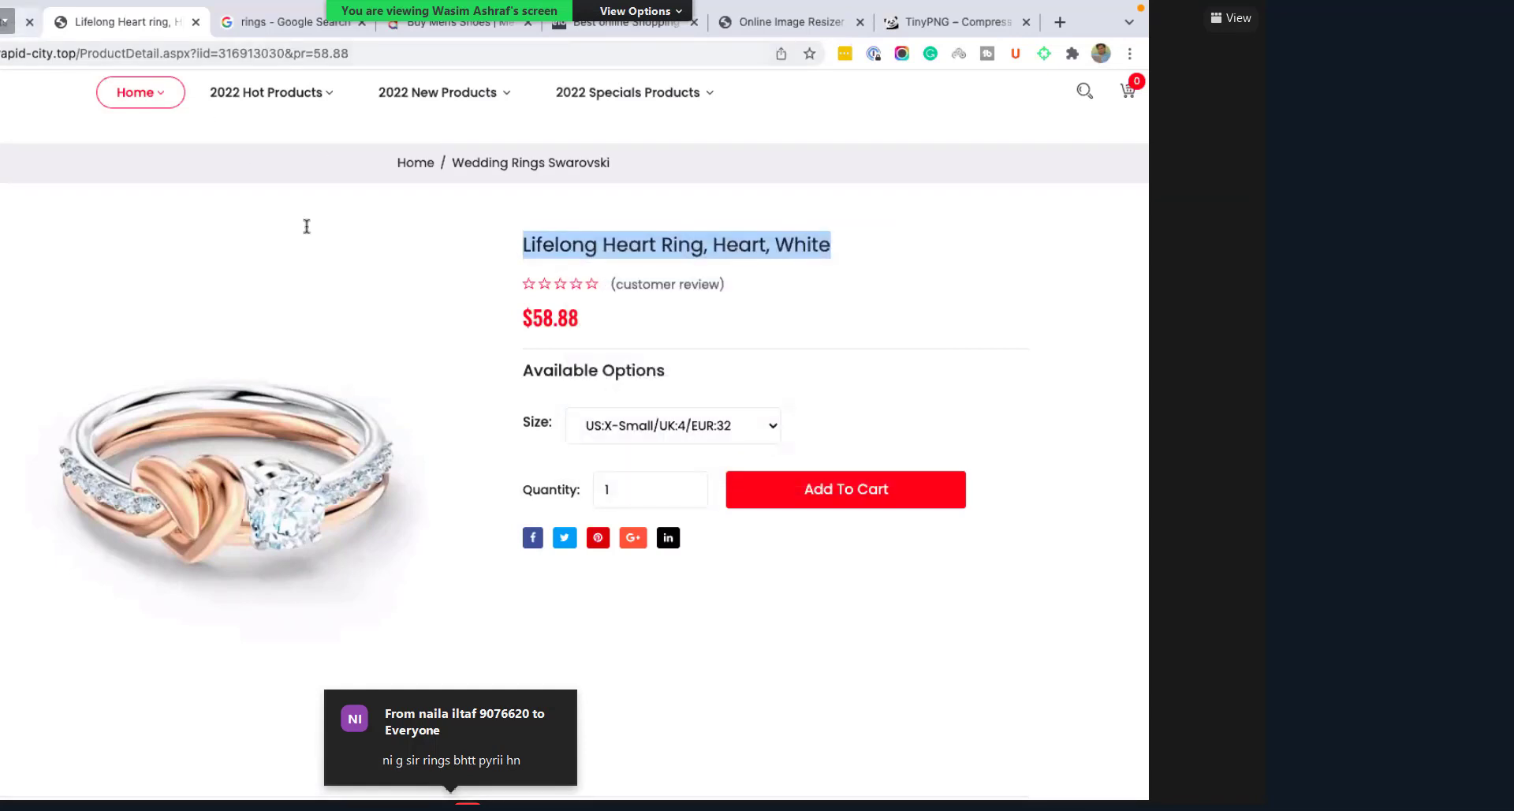
key(ctrl+shift+Tab)
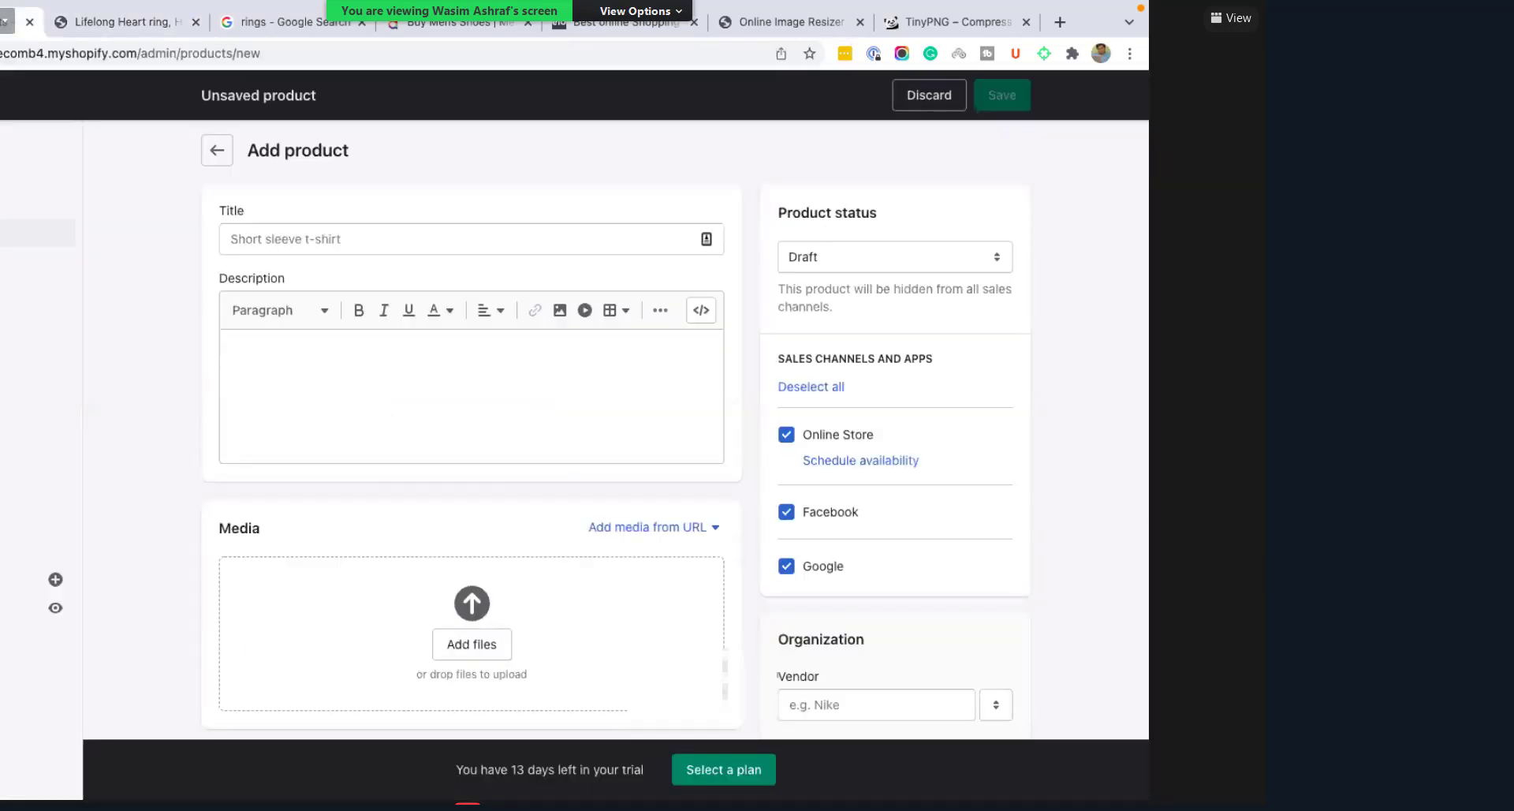
click(257, 233)
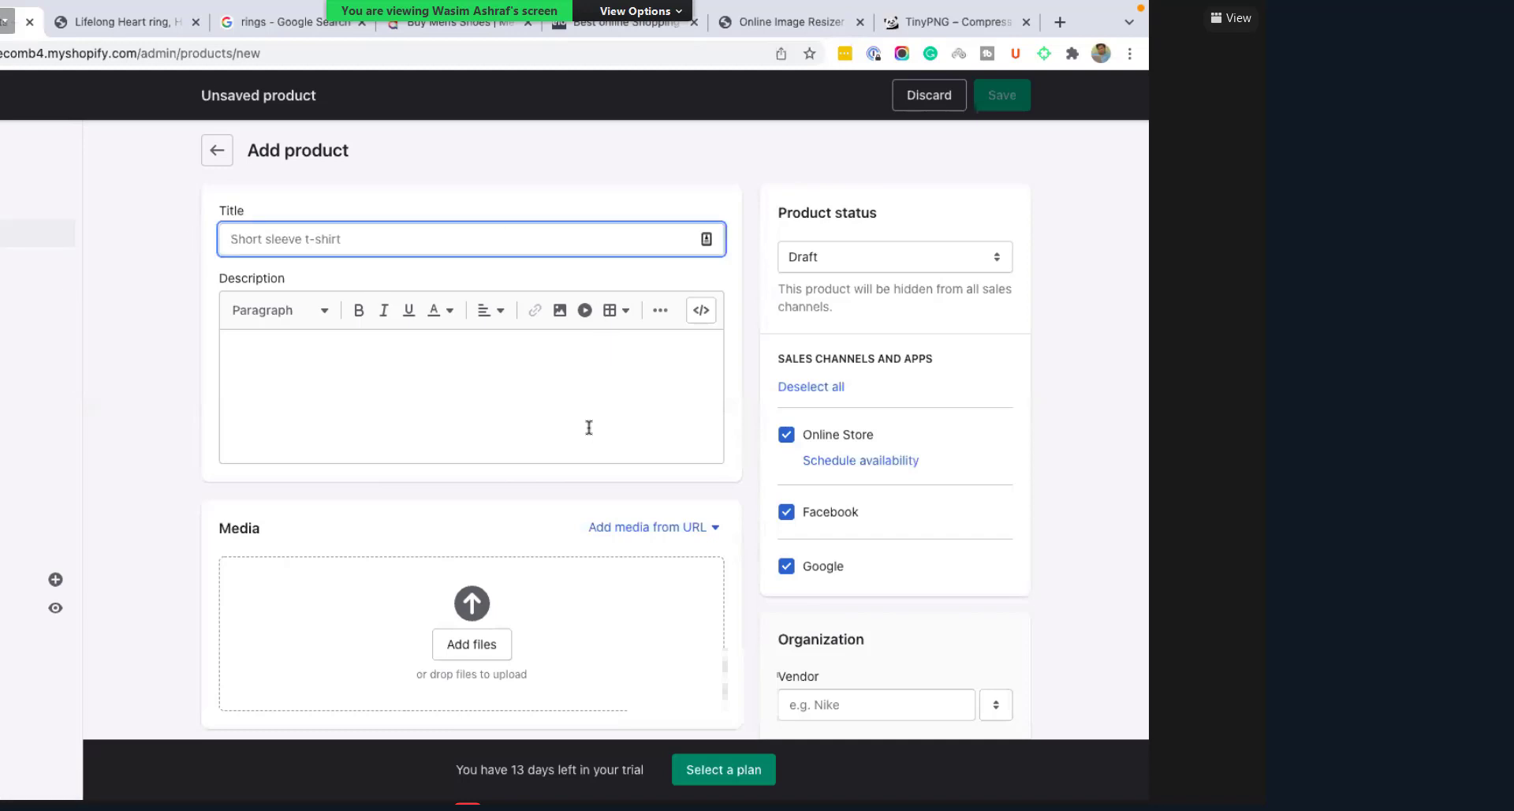
key(ctrl+v)
Step: Back on the store's ring page, jump to its Description section
key(ctrl+Tab)
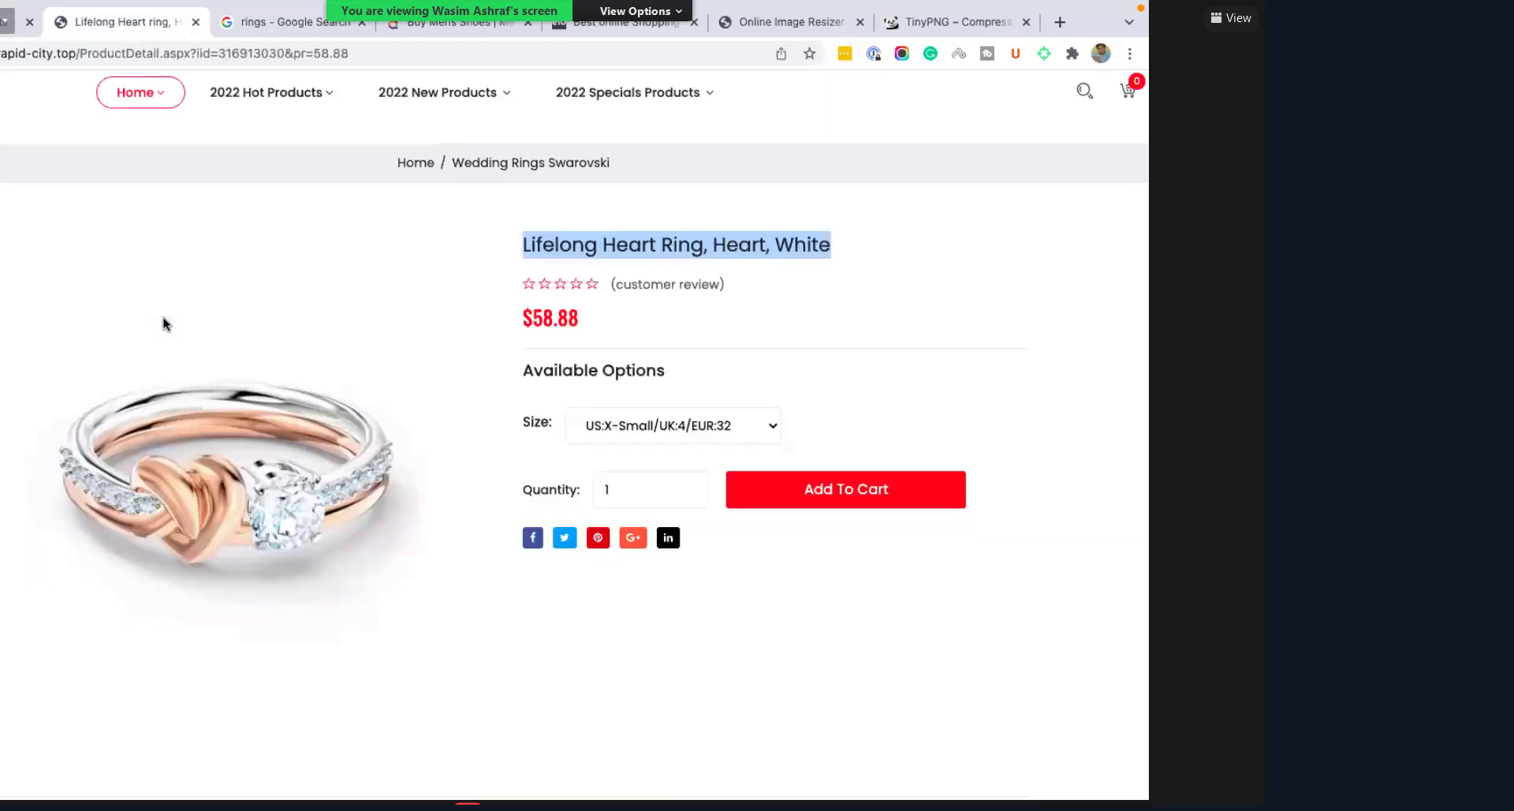
scroll(296, 478, down, 10)
scroll(296, 479, down, 10)
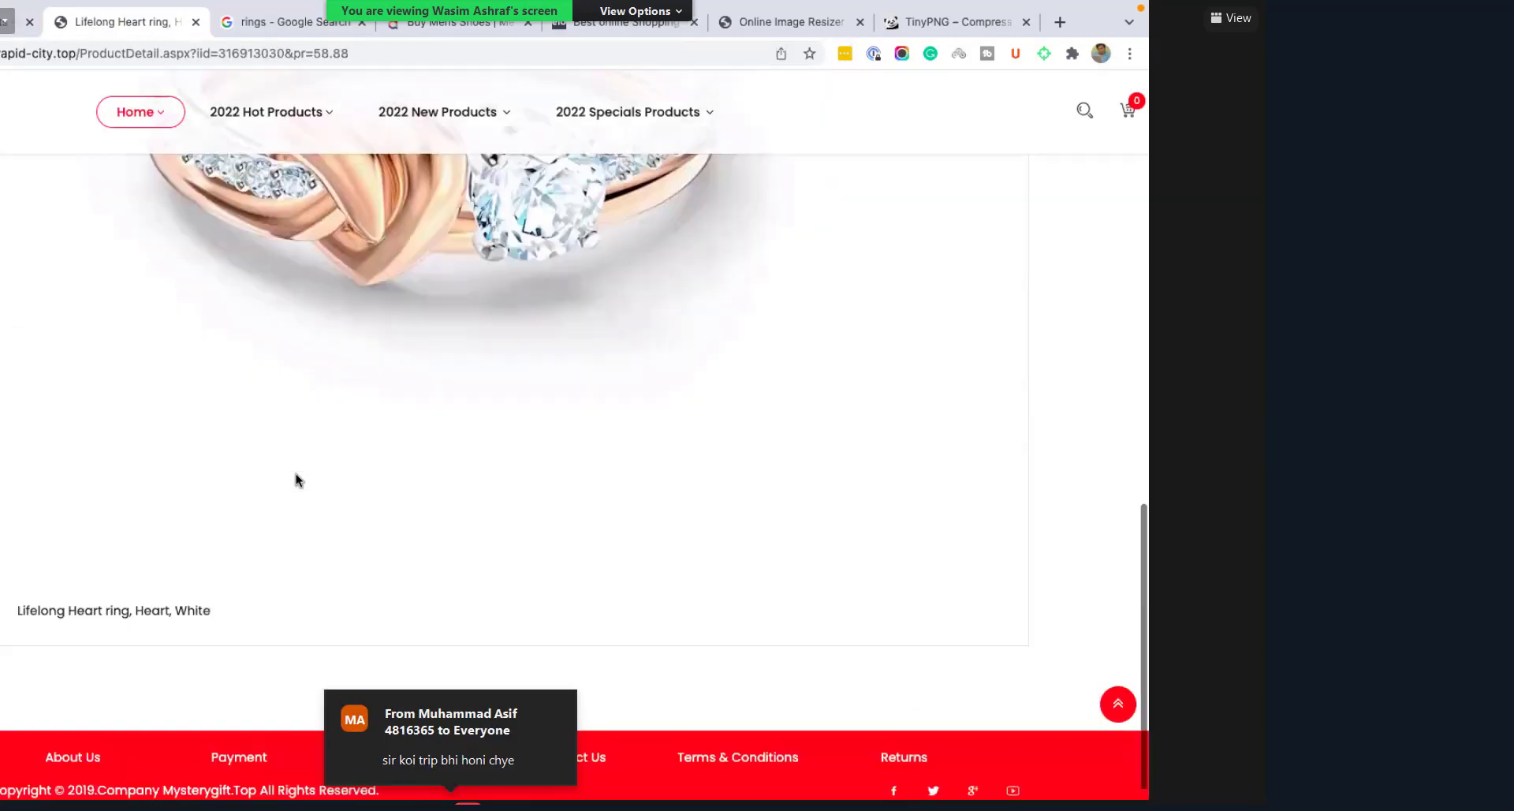
scroll(75, 263, up, 5)
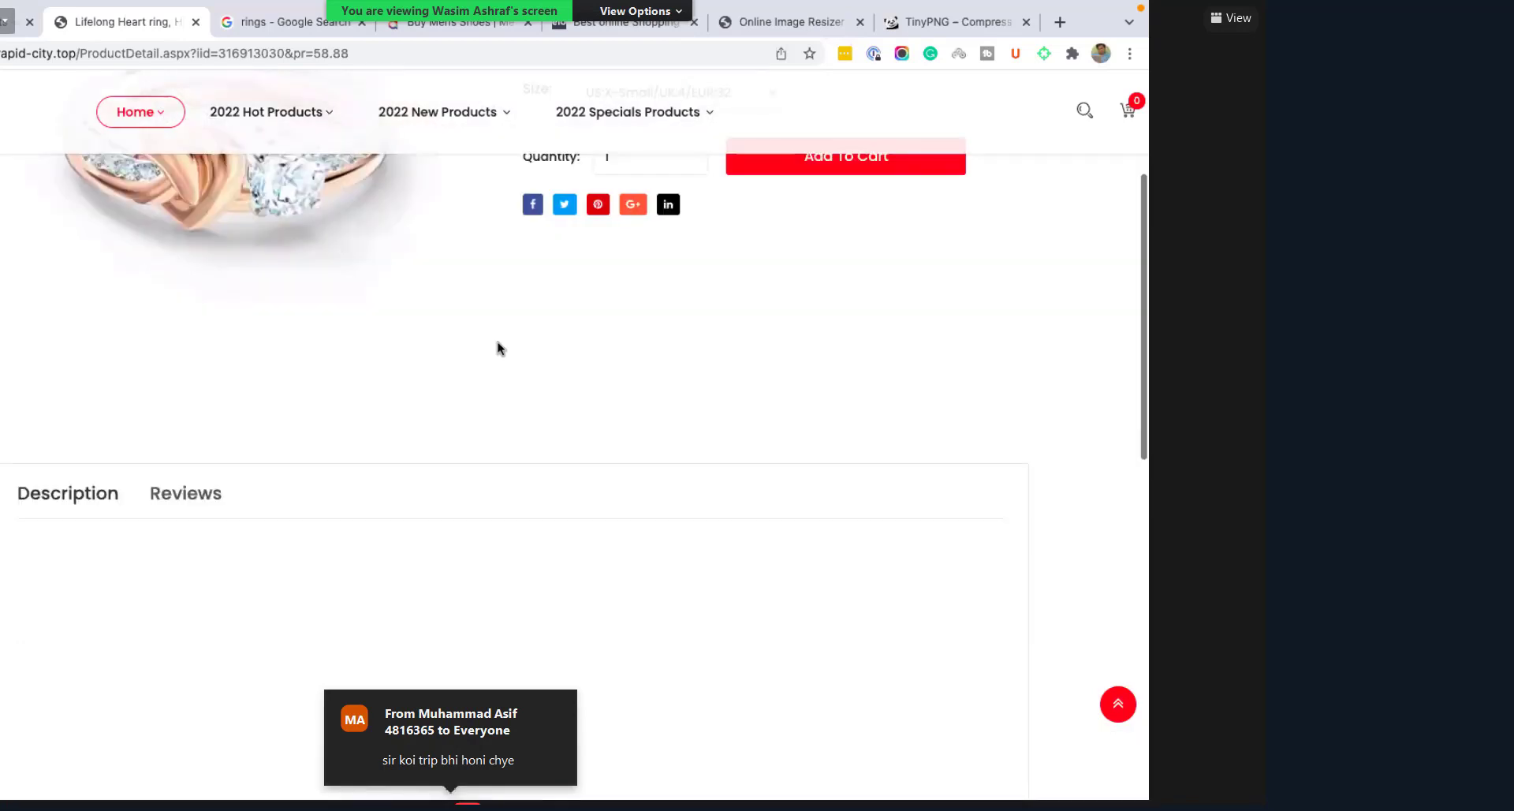
scroll(498, 348, up, 5)
click(667, 331)
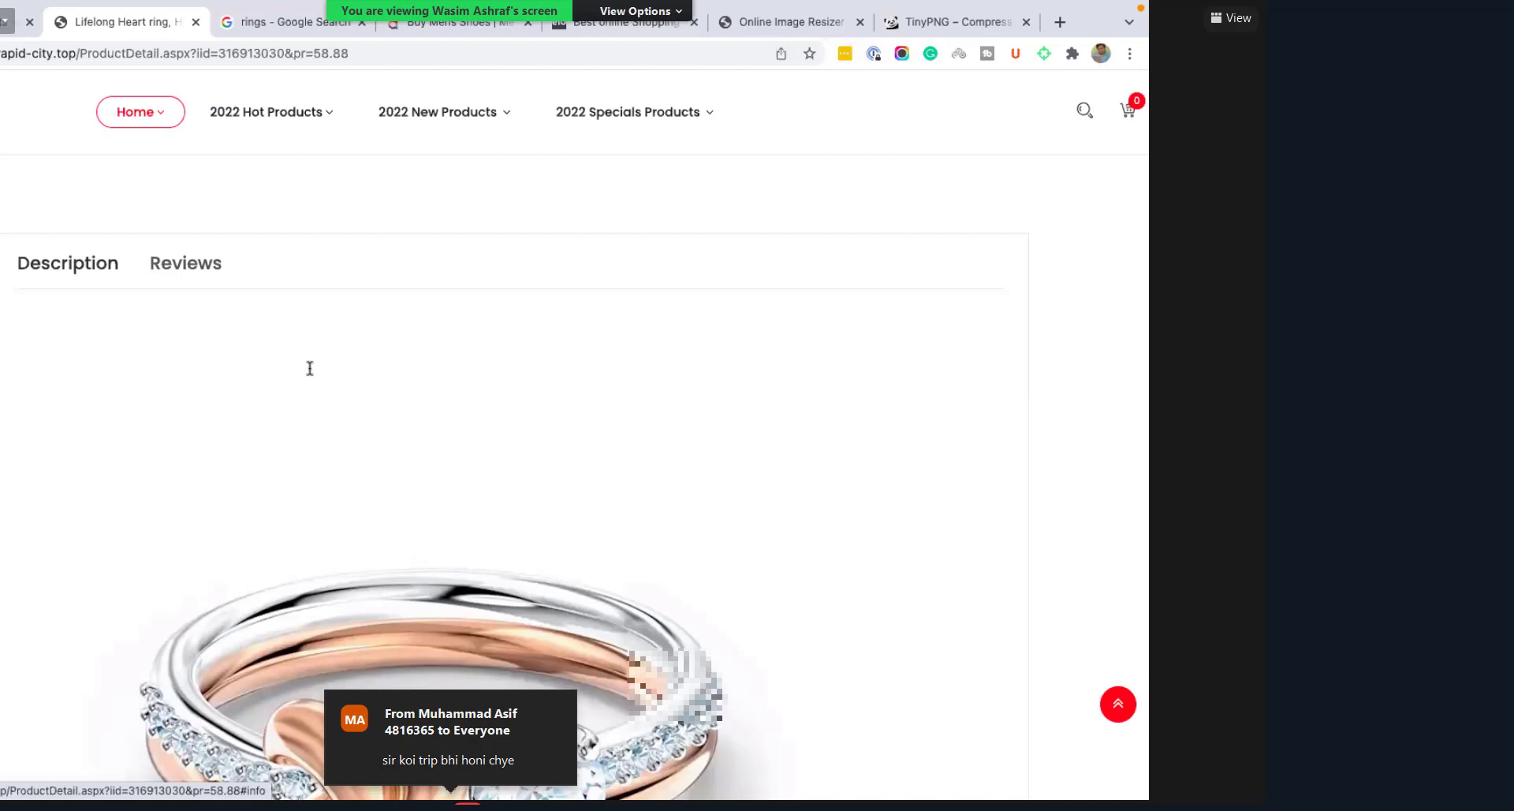
Step: Start the product description with a 'Short Description -- --' line above a 'Features' line
scroll(308, 368, up, 10)
key(ctrl+shift+Tab)
key(ctrl+v)
click(250, 339)
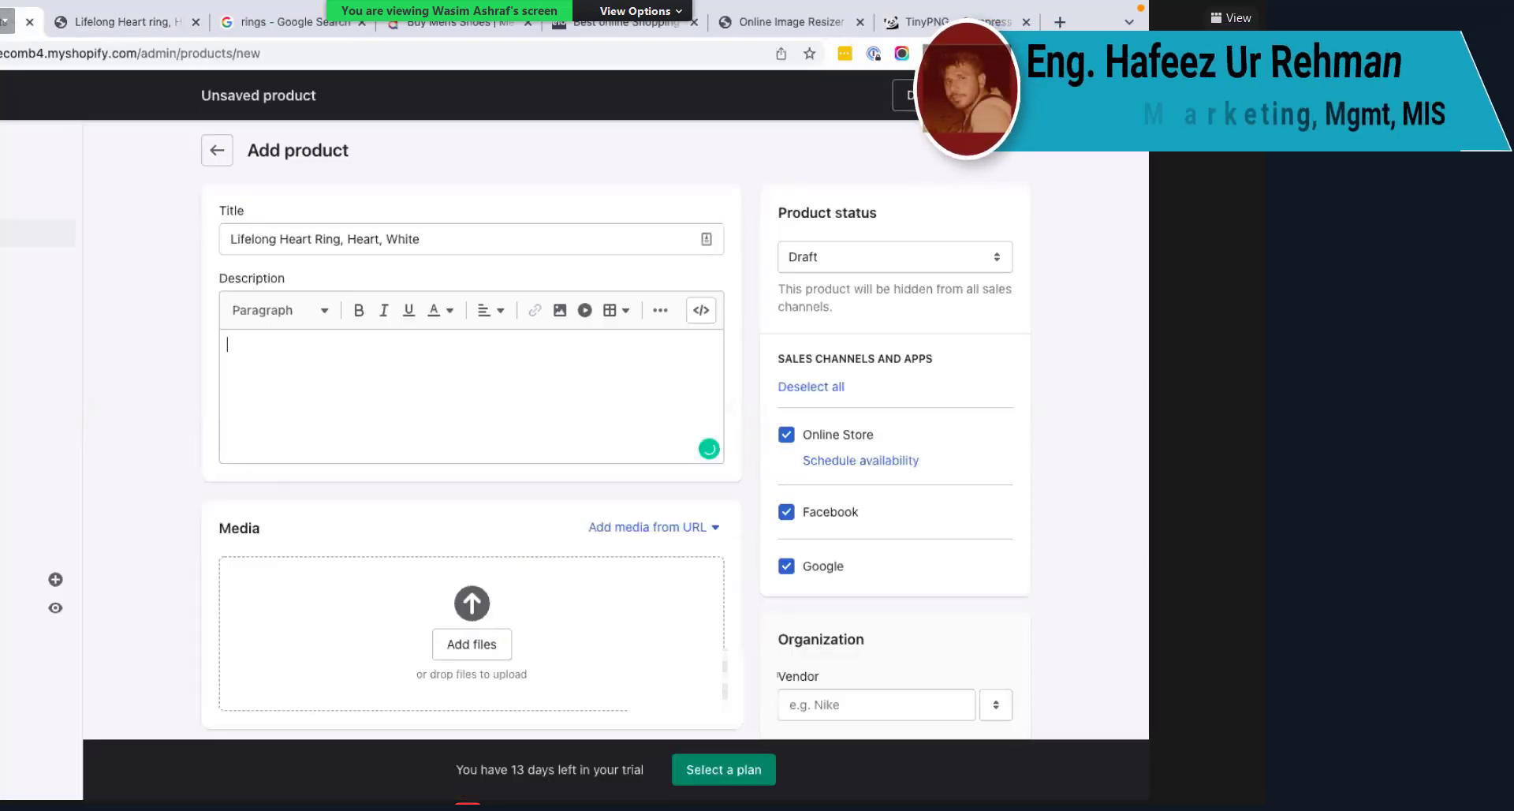
key(Return)
key(Return)
text(Features)
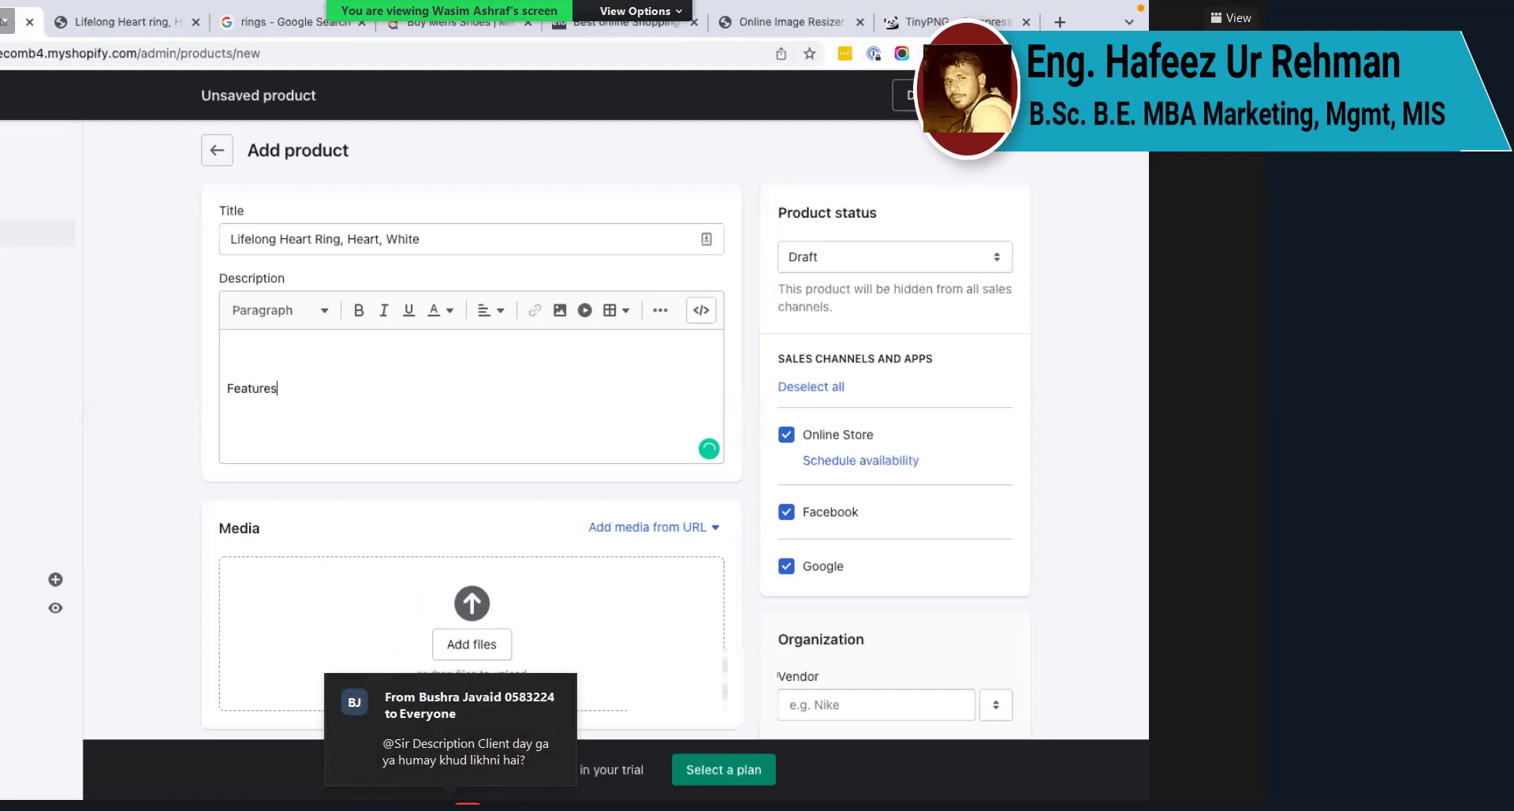
click(228, 357)
text(Short)
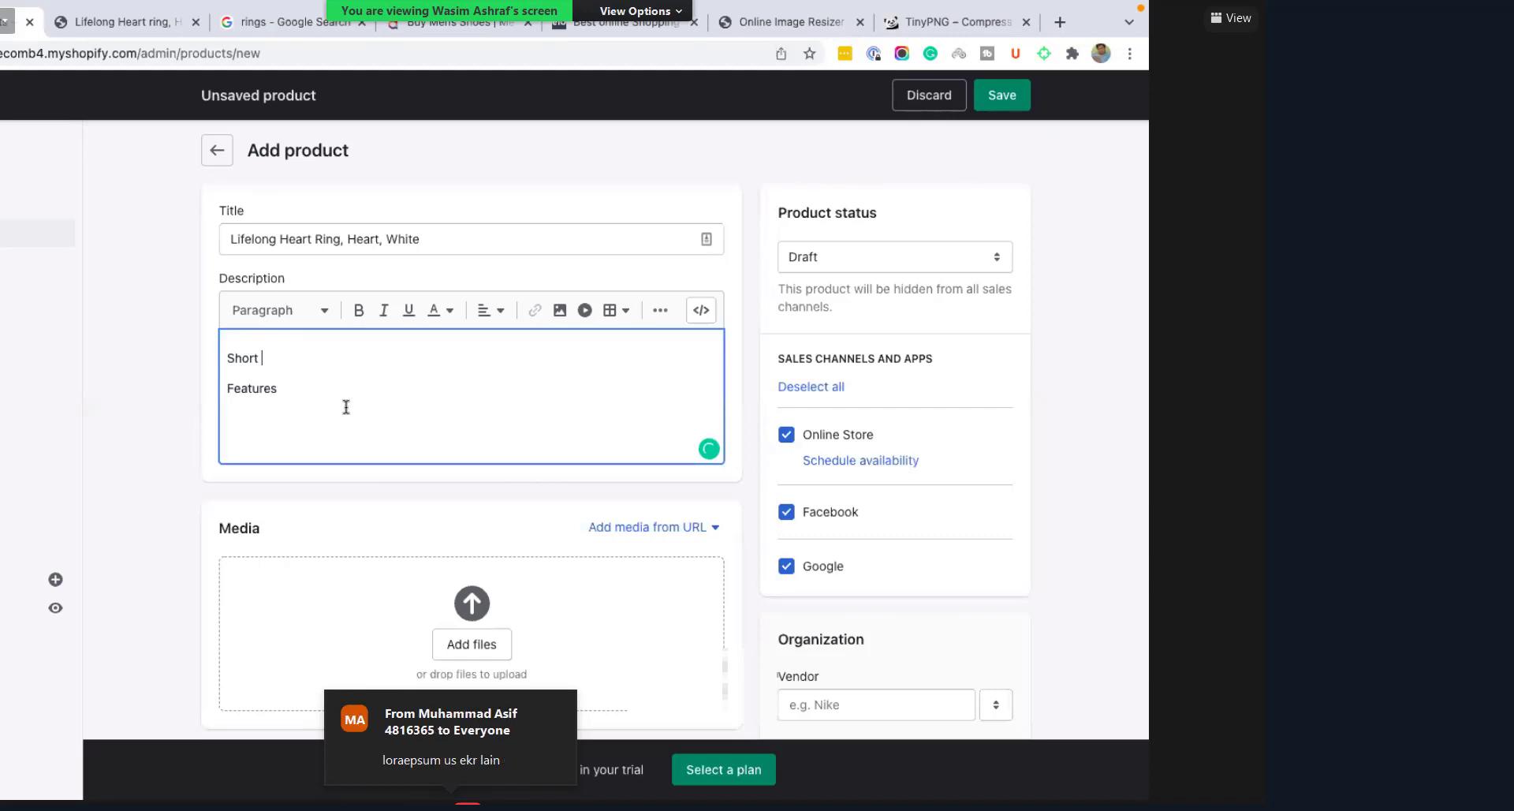
text( Description -- --)
Step: Add dash lines under Features, filling the first two with 'Feature 1' and 'Feature 2'
click(277, 388)
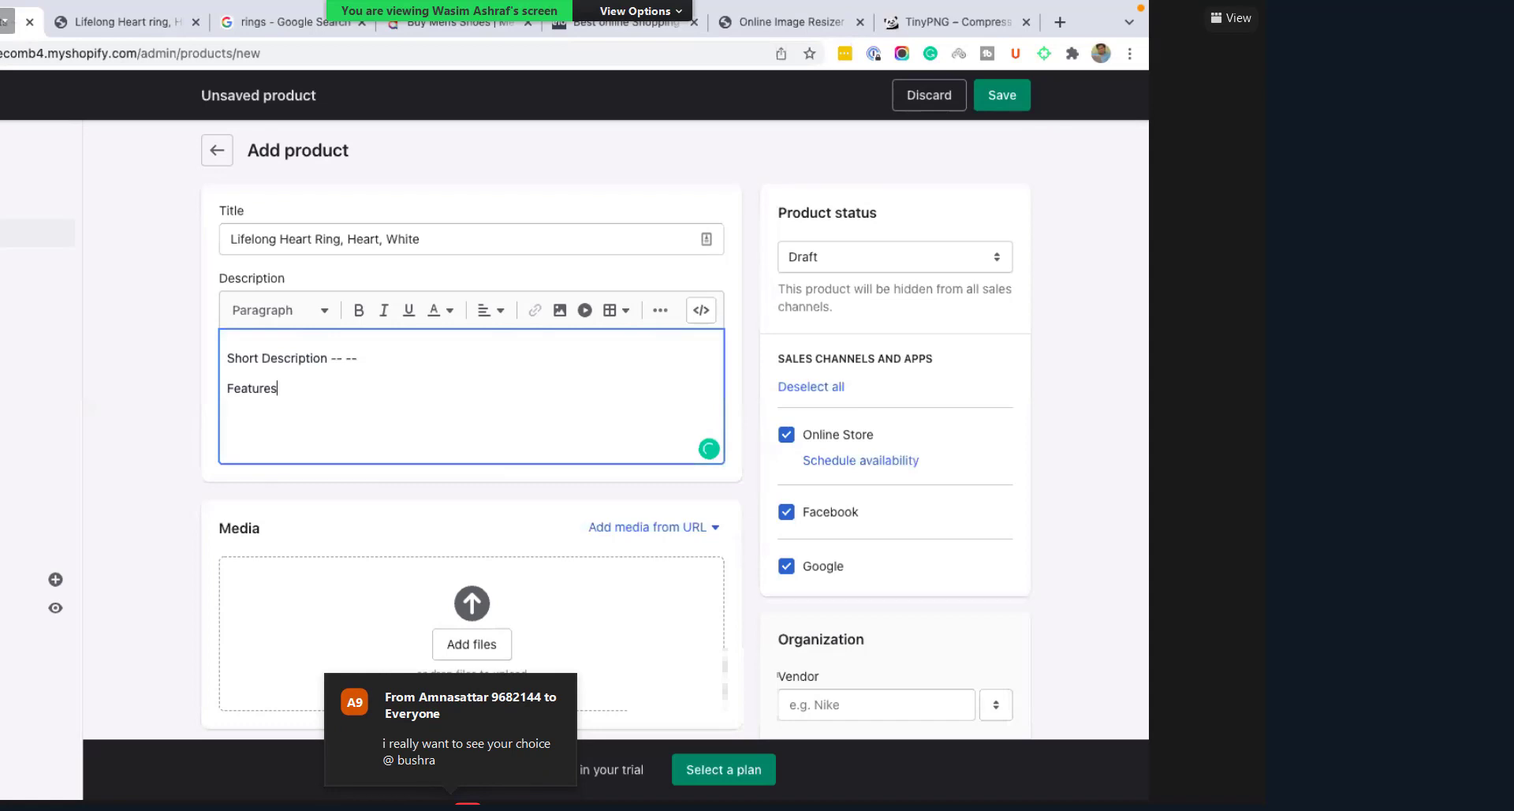
key(Return)
text(-)
key(Return)
text(-)
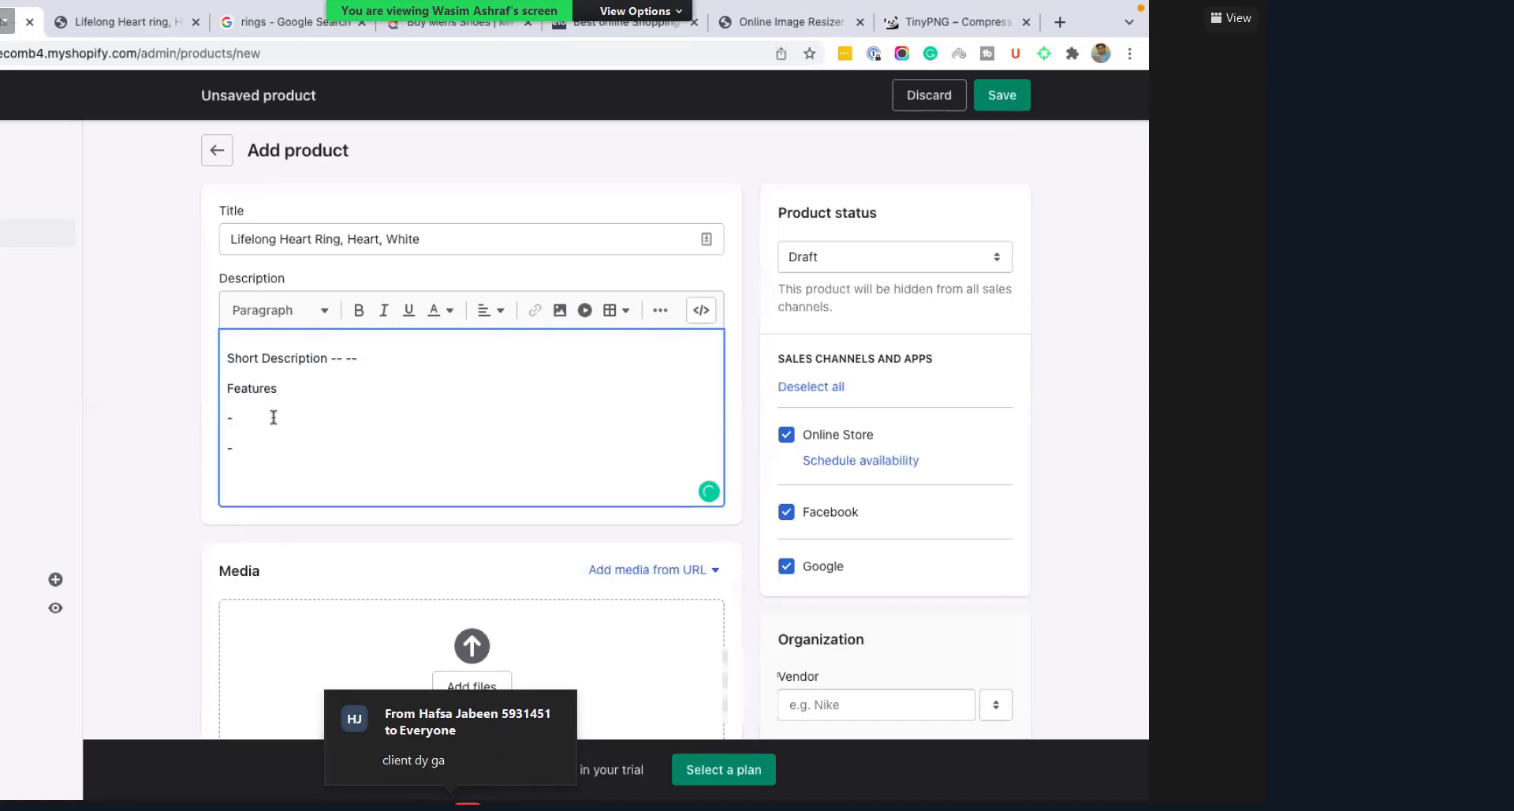
key(Return)
text(-)
key(Return)
text(-)
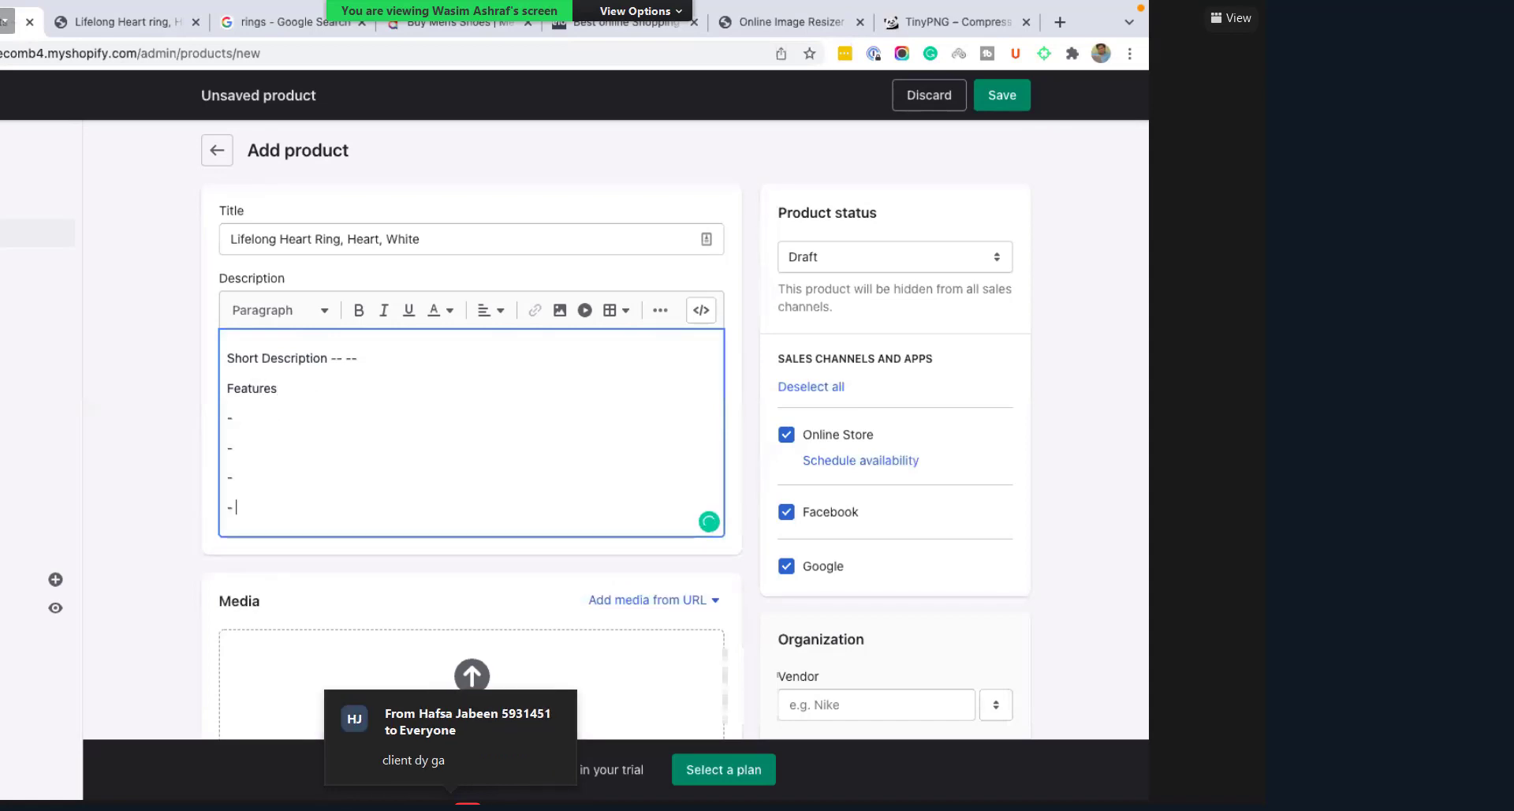
click(231, 417)
text(Features 1)
key(Left)
key(Left)
key(BackSpace)
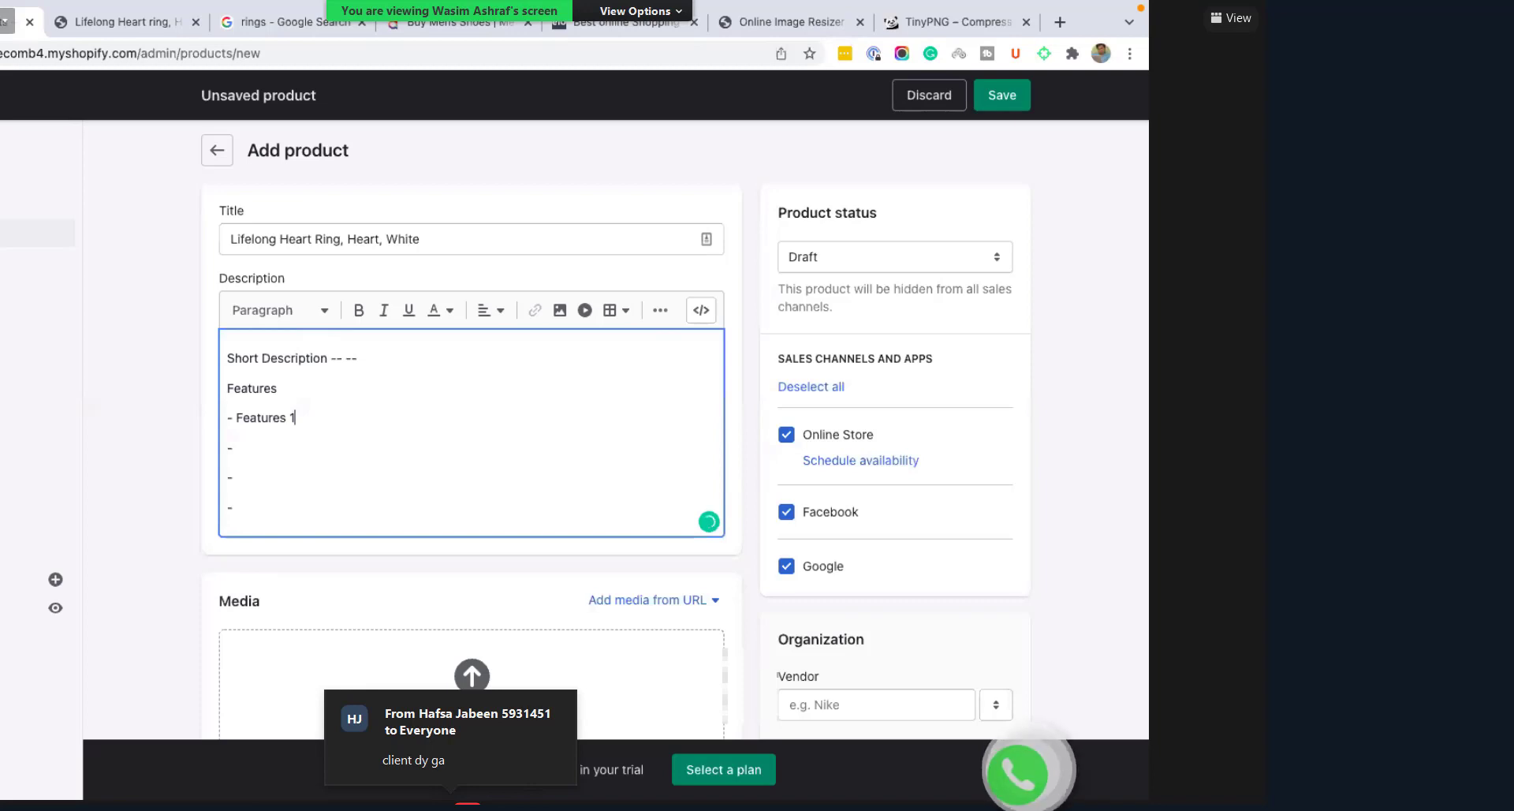
key(Down)
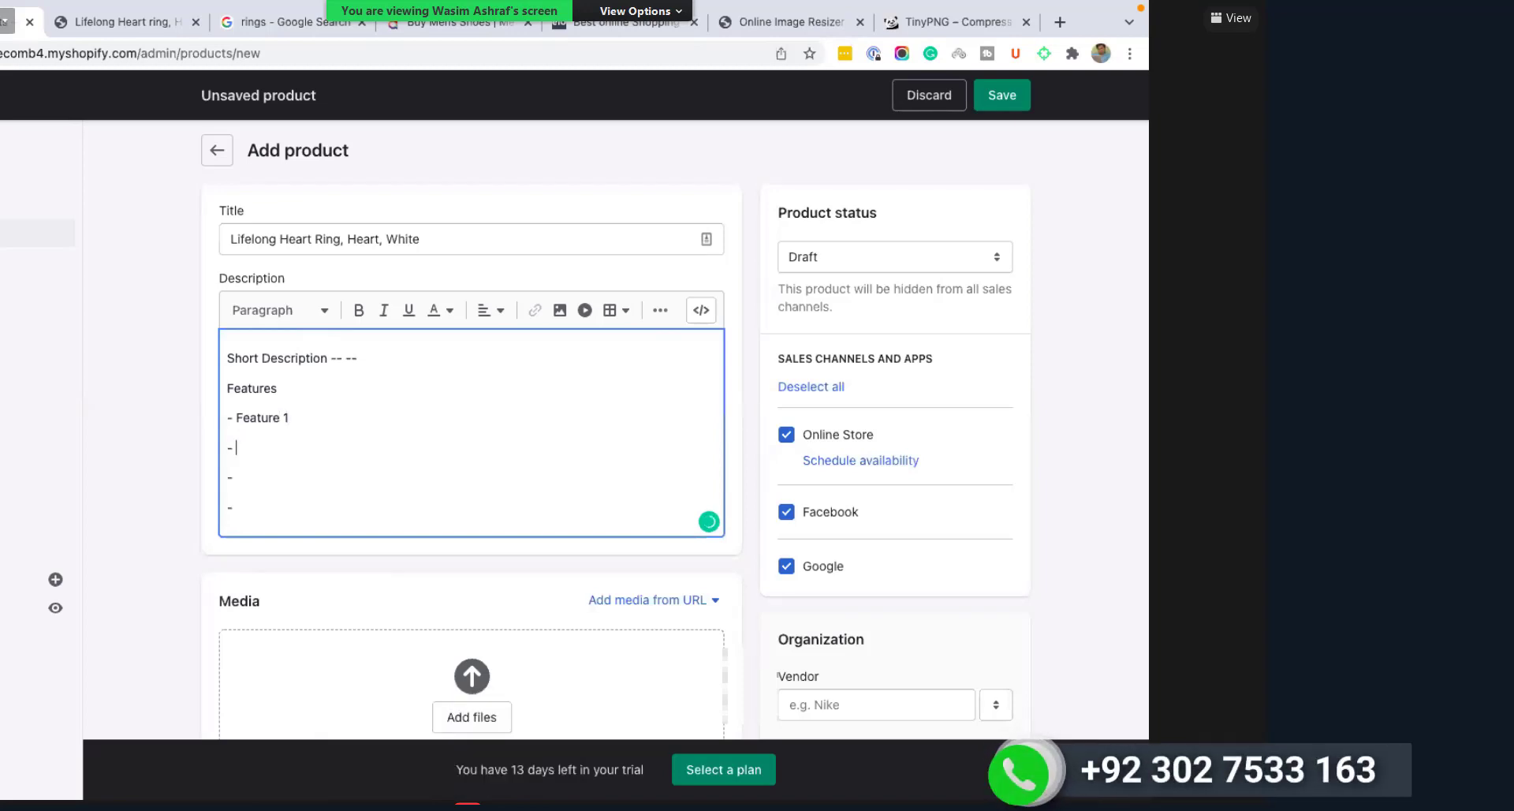
text(Fea)
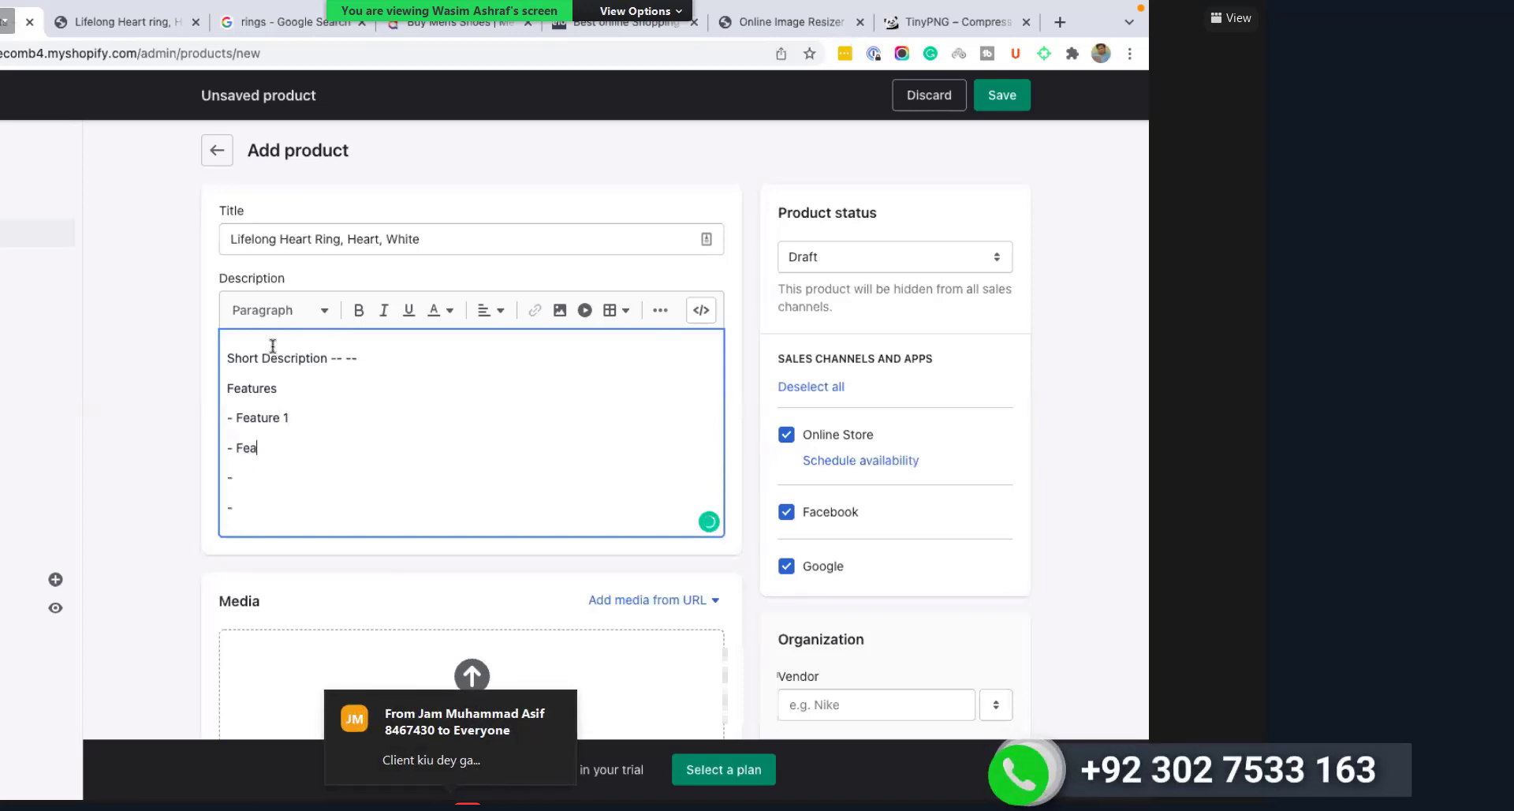
text(ture 2)
key(Down)
Step: Format the 'Features' line as a Heading 2
double_click(236, 388)
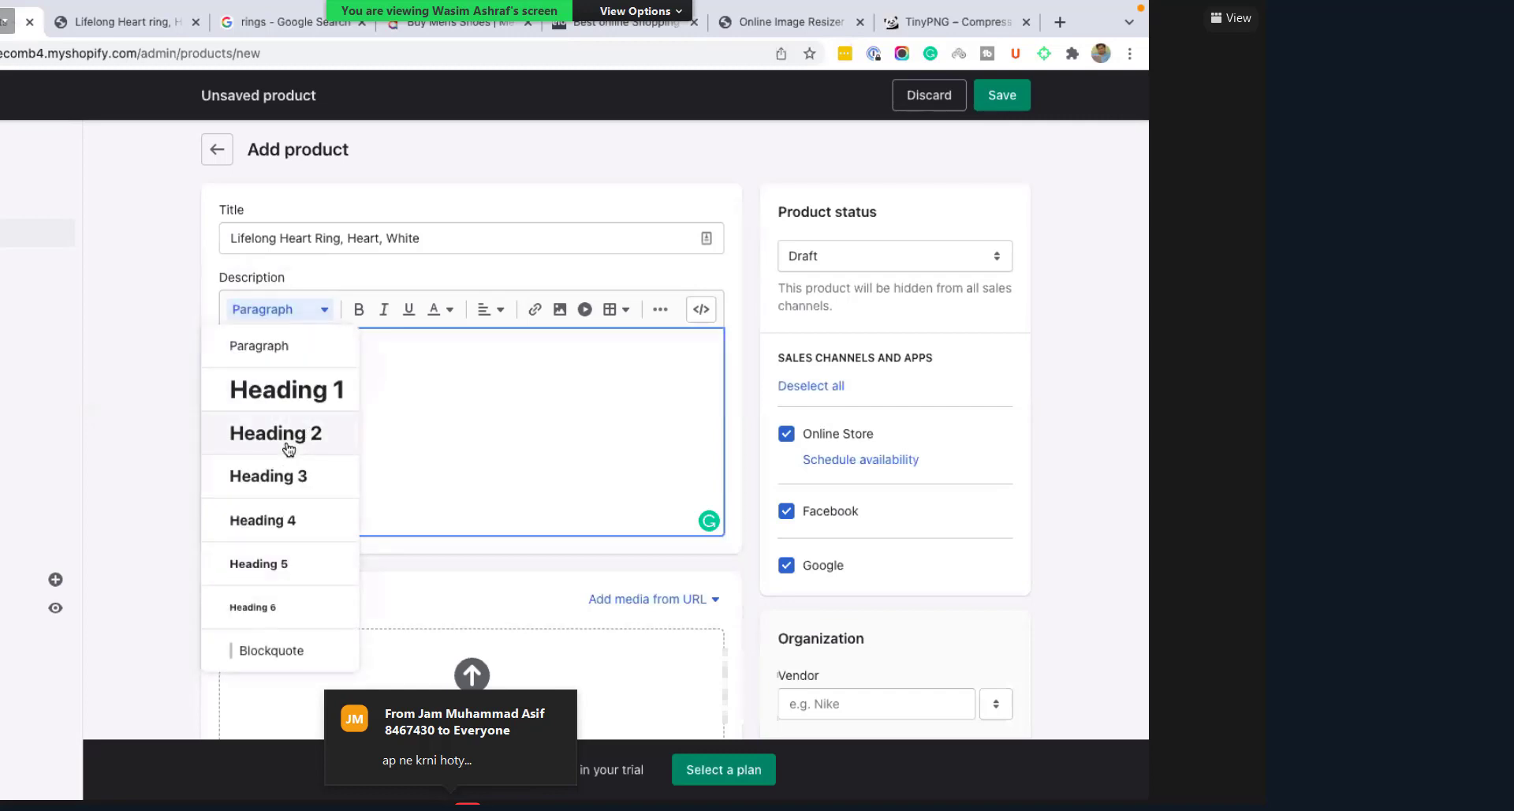
key(Return)
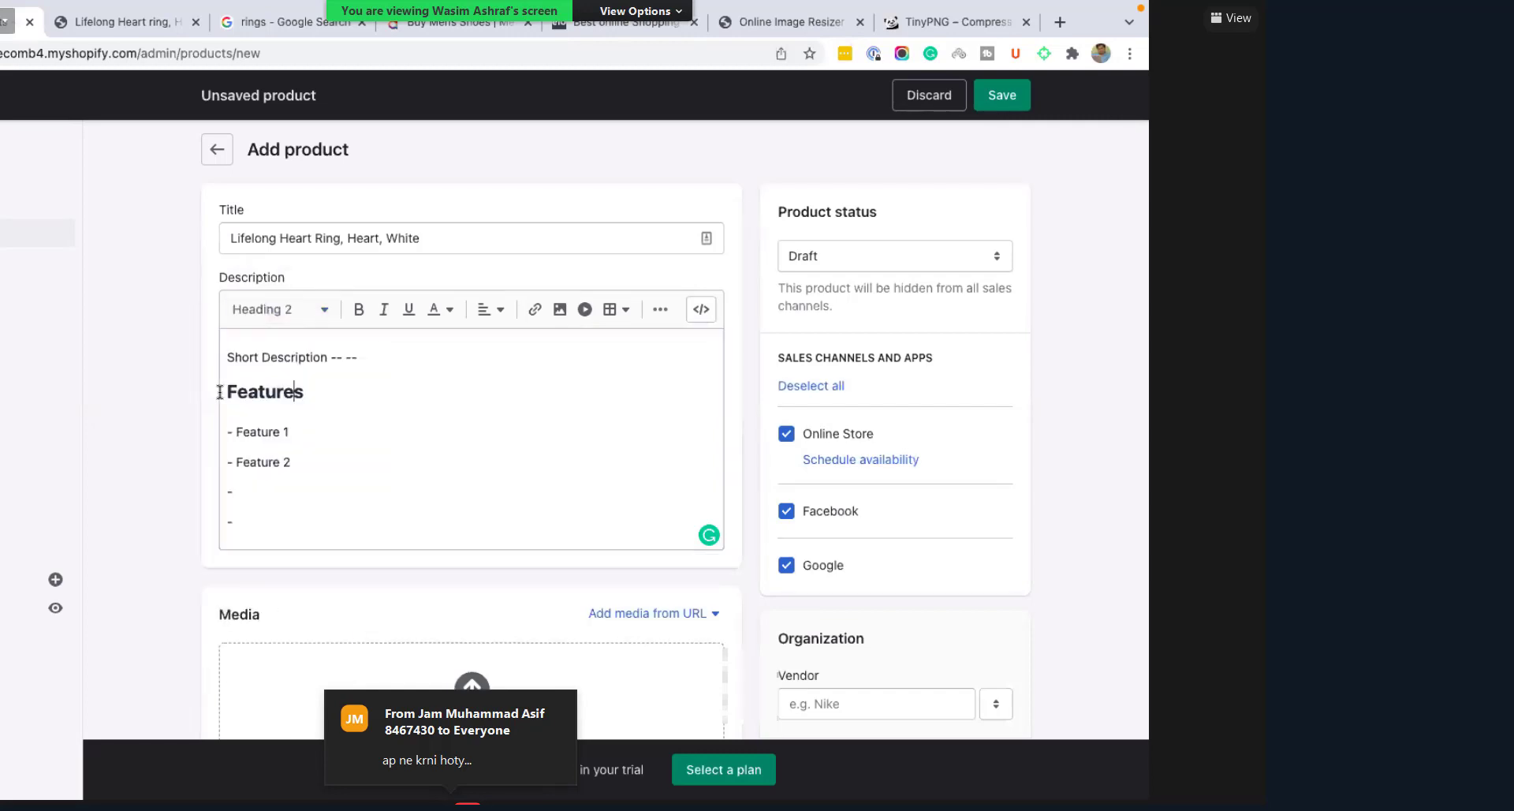
drag(220, 392, 305, 392)
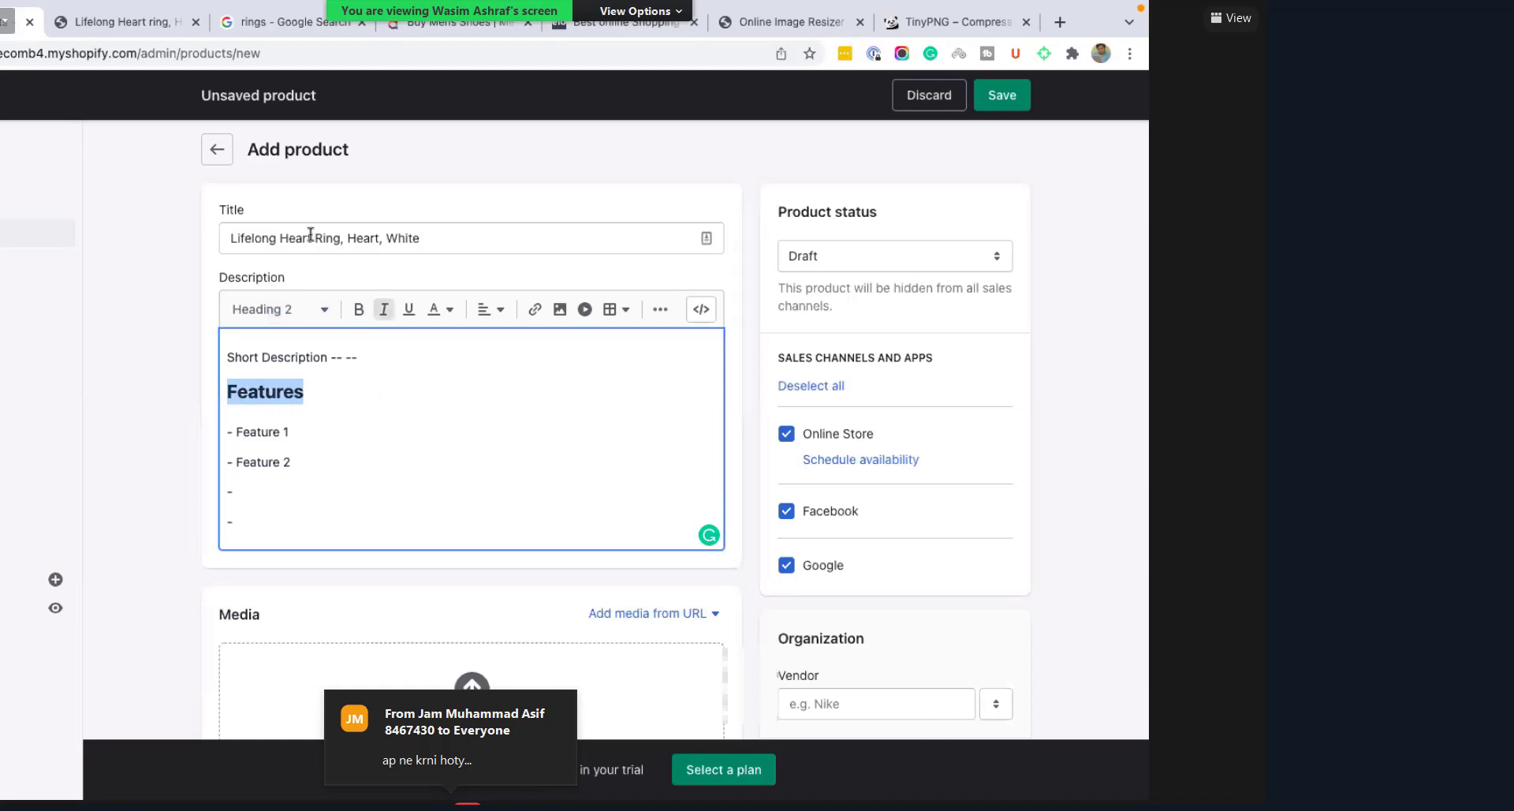
key(shift+Tab)
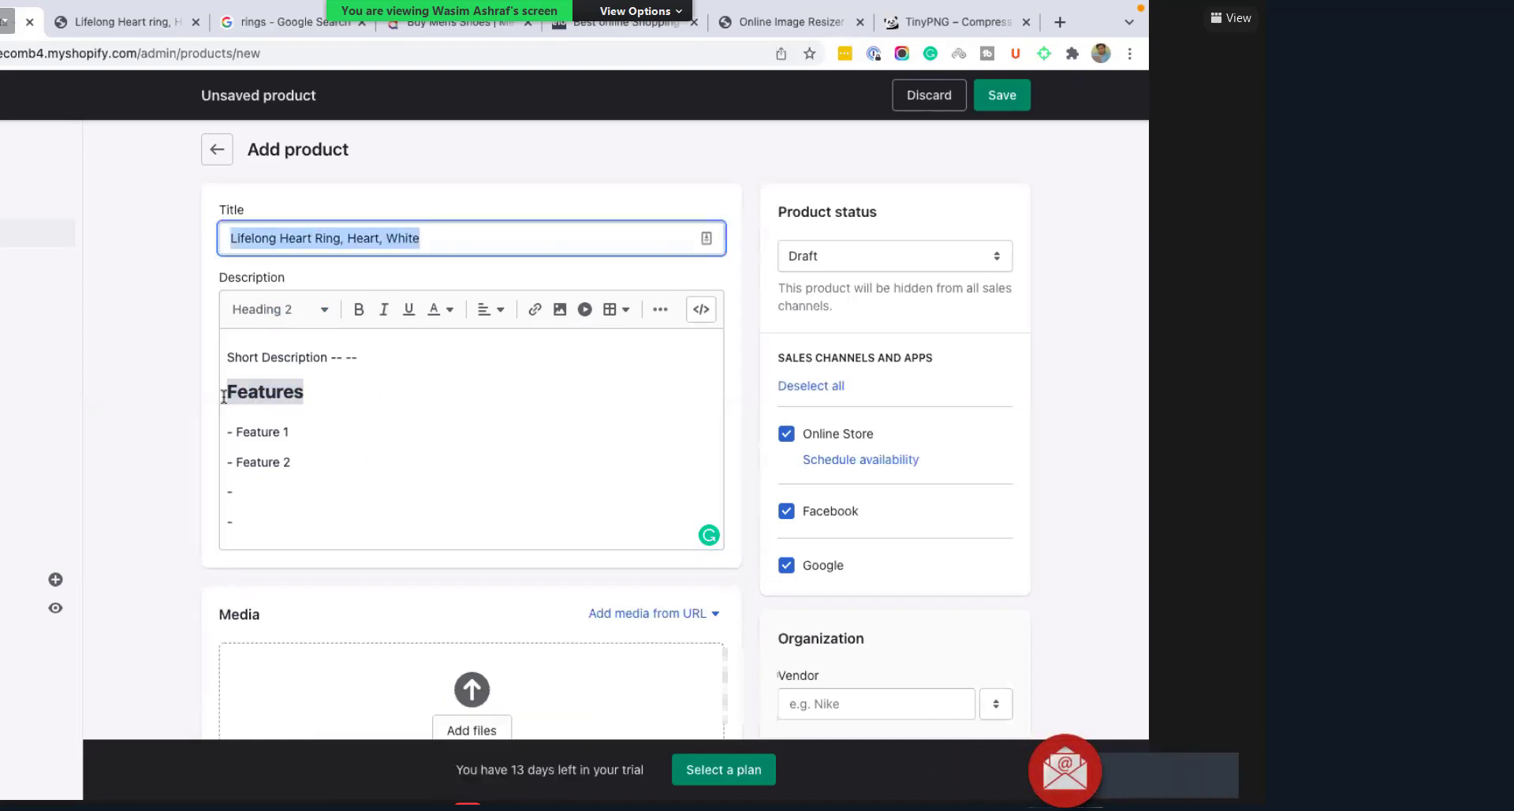
key(Tab)
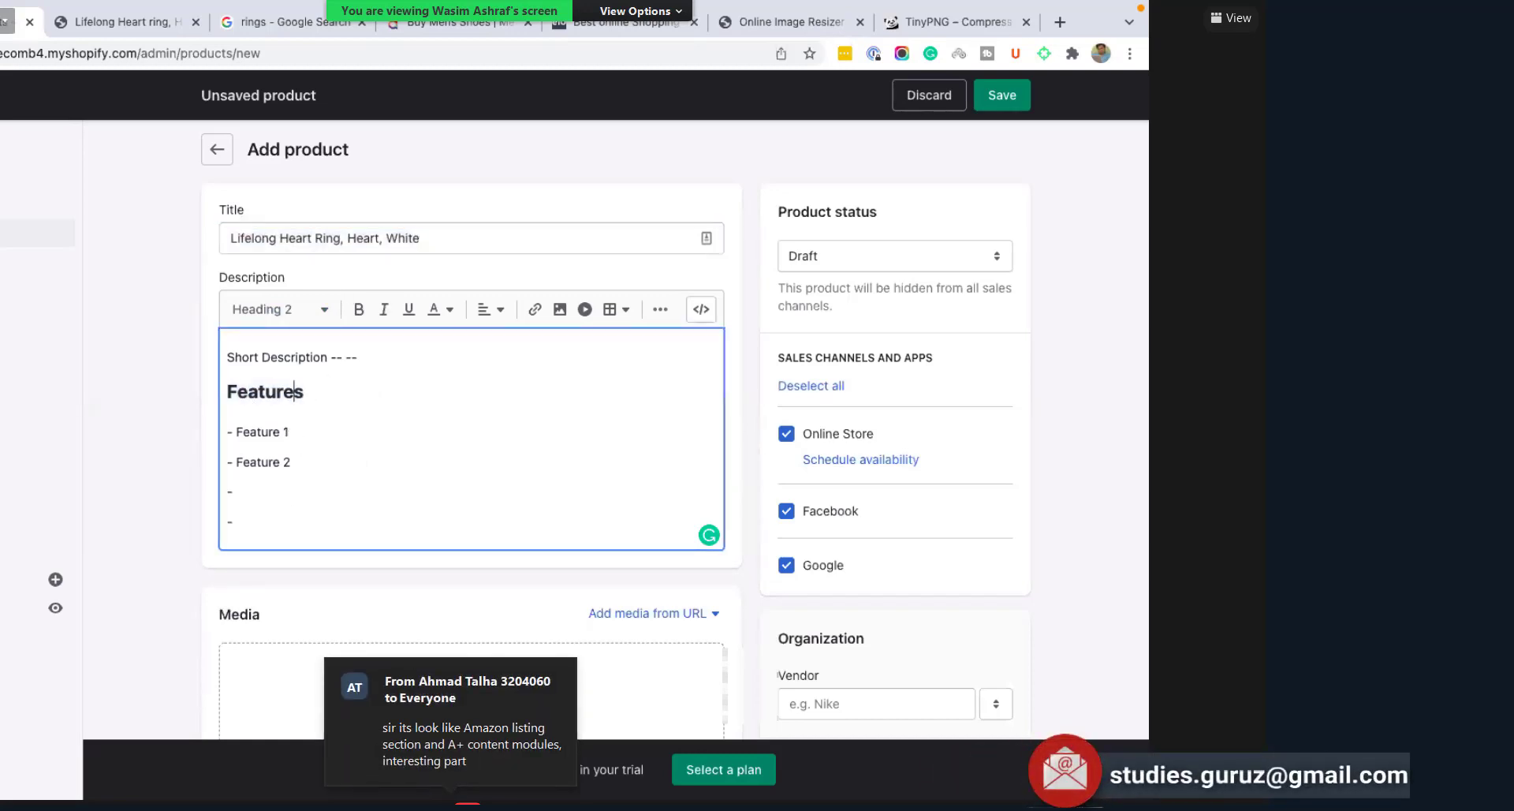
Step: Fill both empty dash lines with 'Feature 3' and add a blank line below the list
key(Up)
text(Fearture)
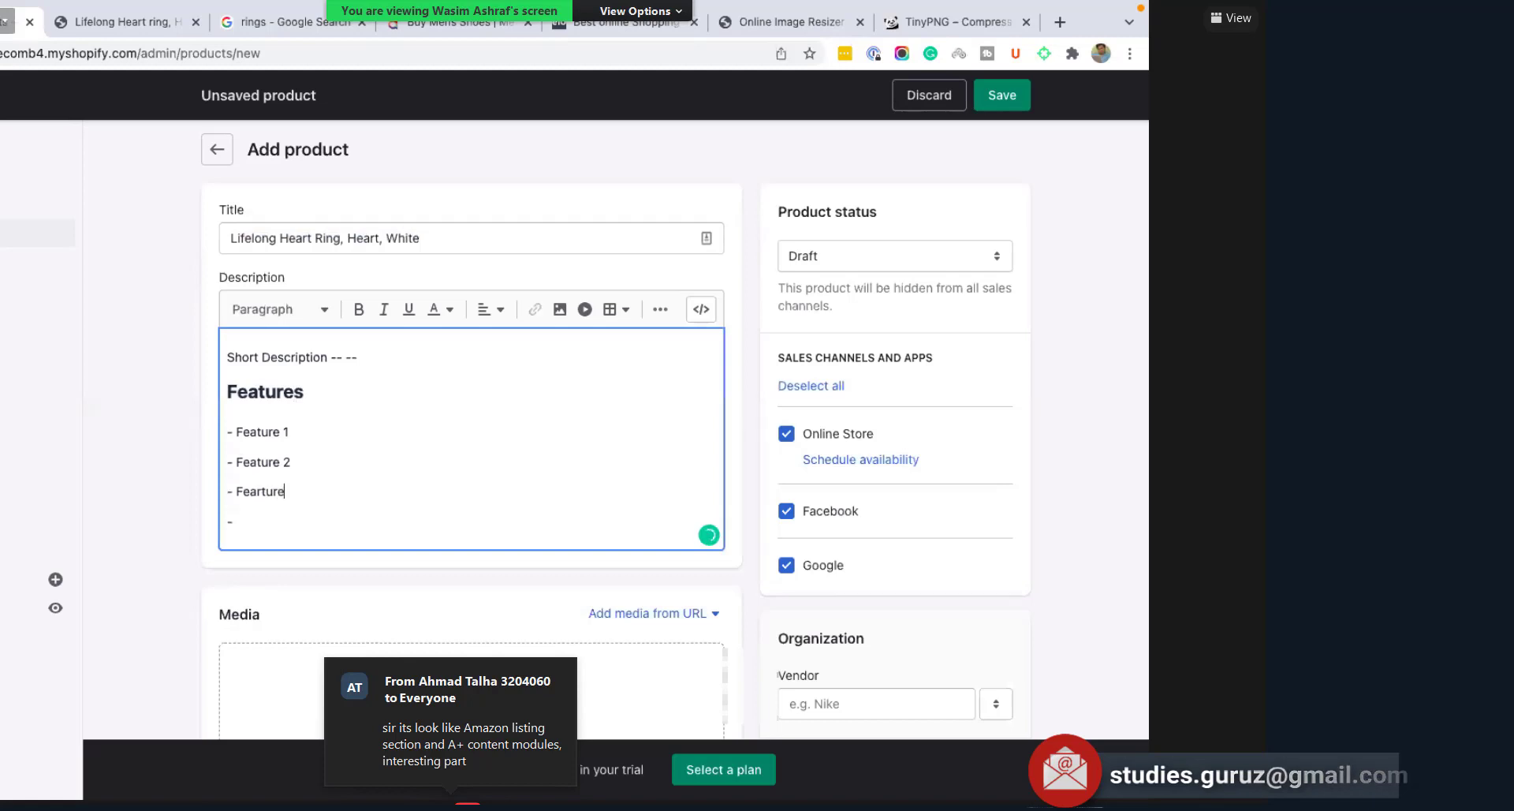
key(BackSpace)
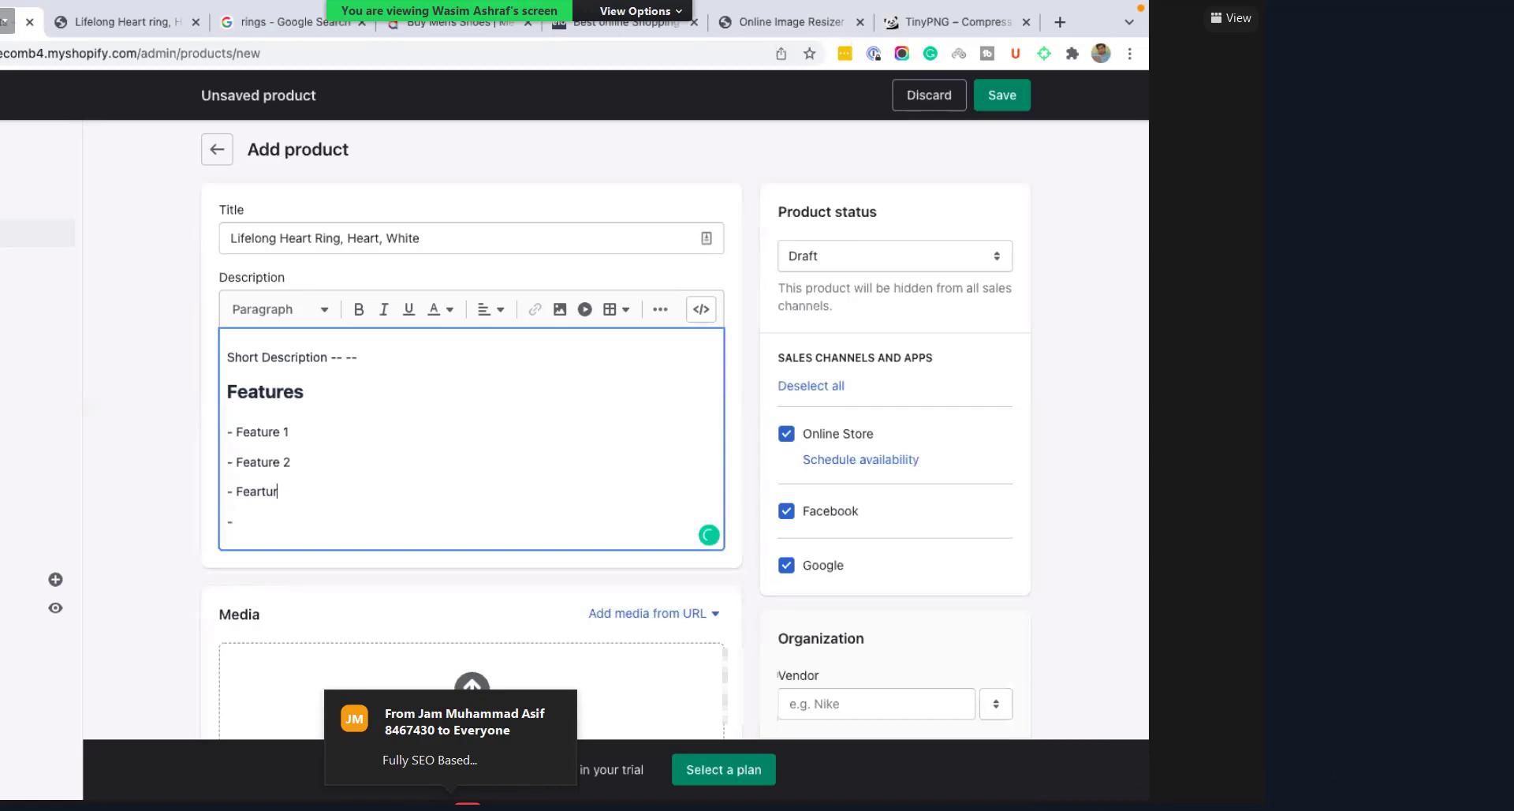
key(BackSpace)
key(BackSpace)
key(BackSpace)
key(BackSpace)
key(BackSpace)
text(atur)
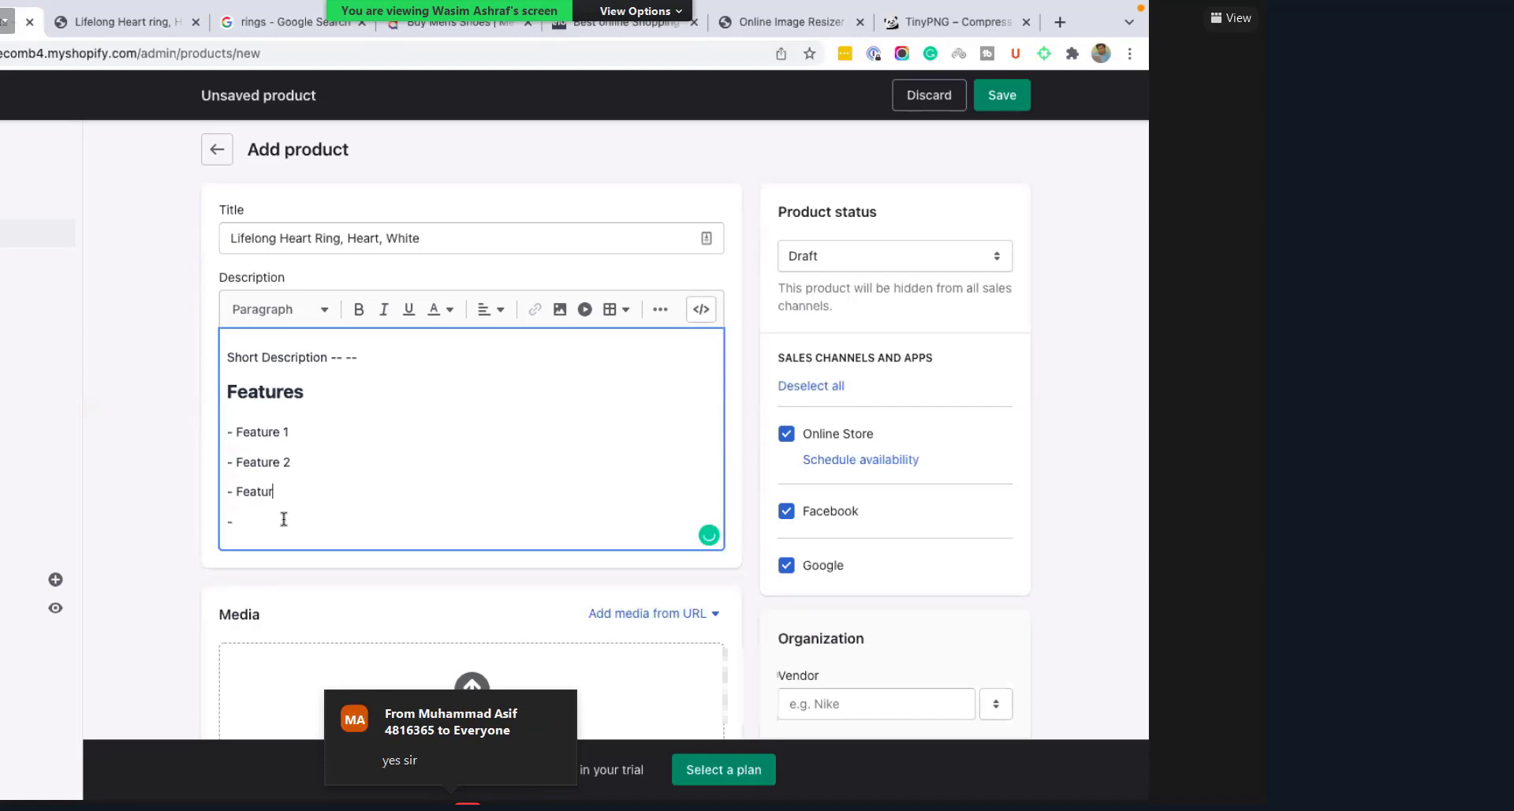
text(e 3)
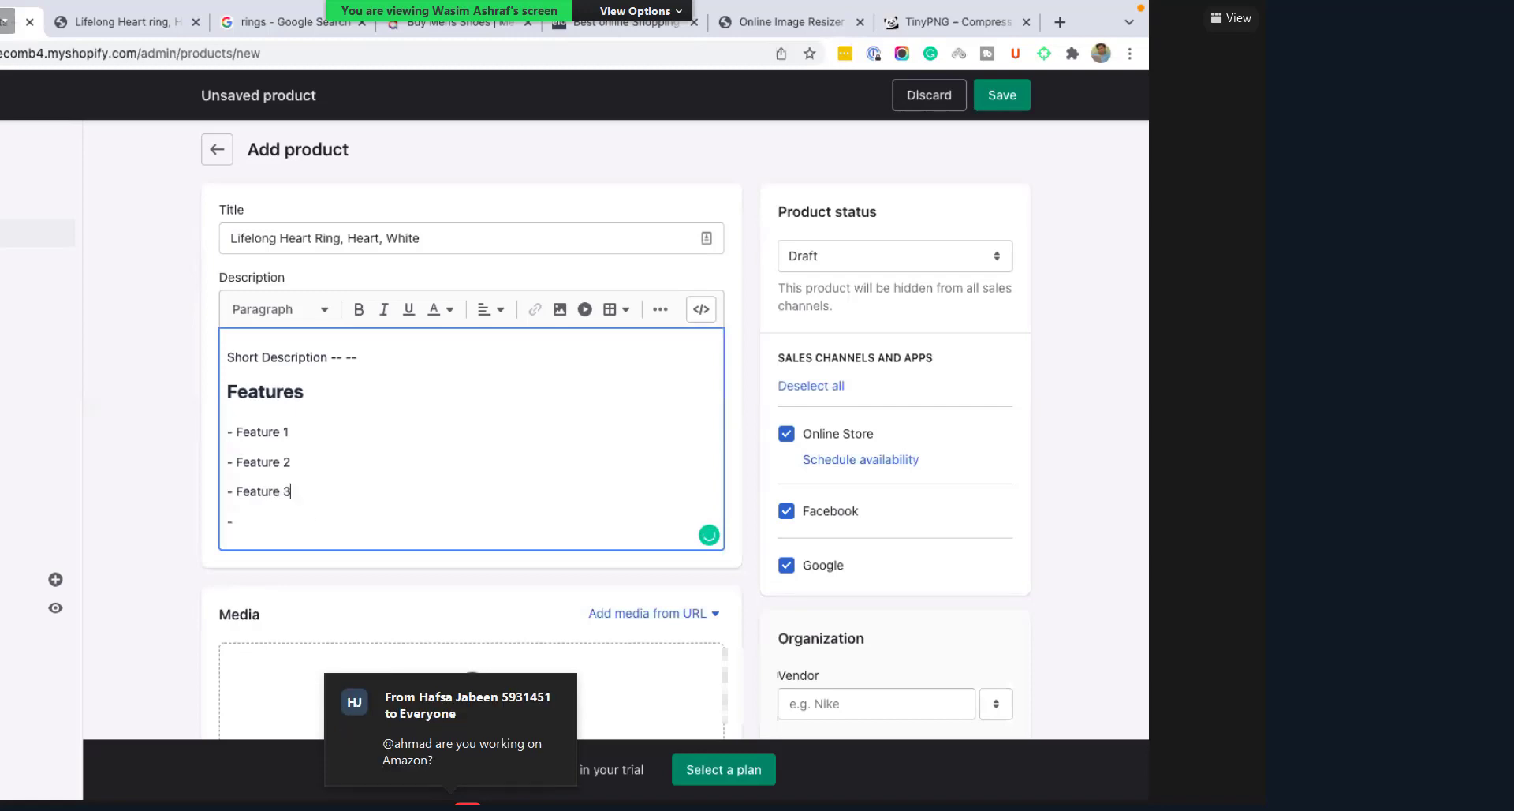
key(Down)
text(Feature 3)
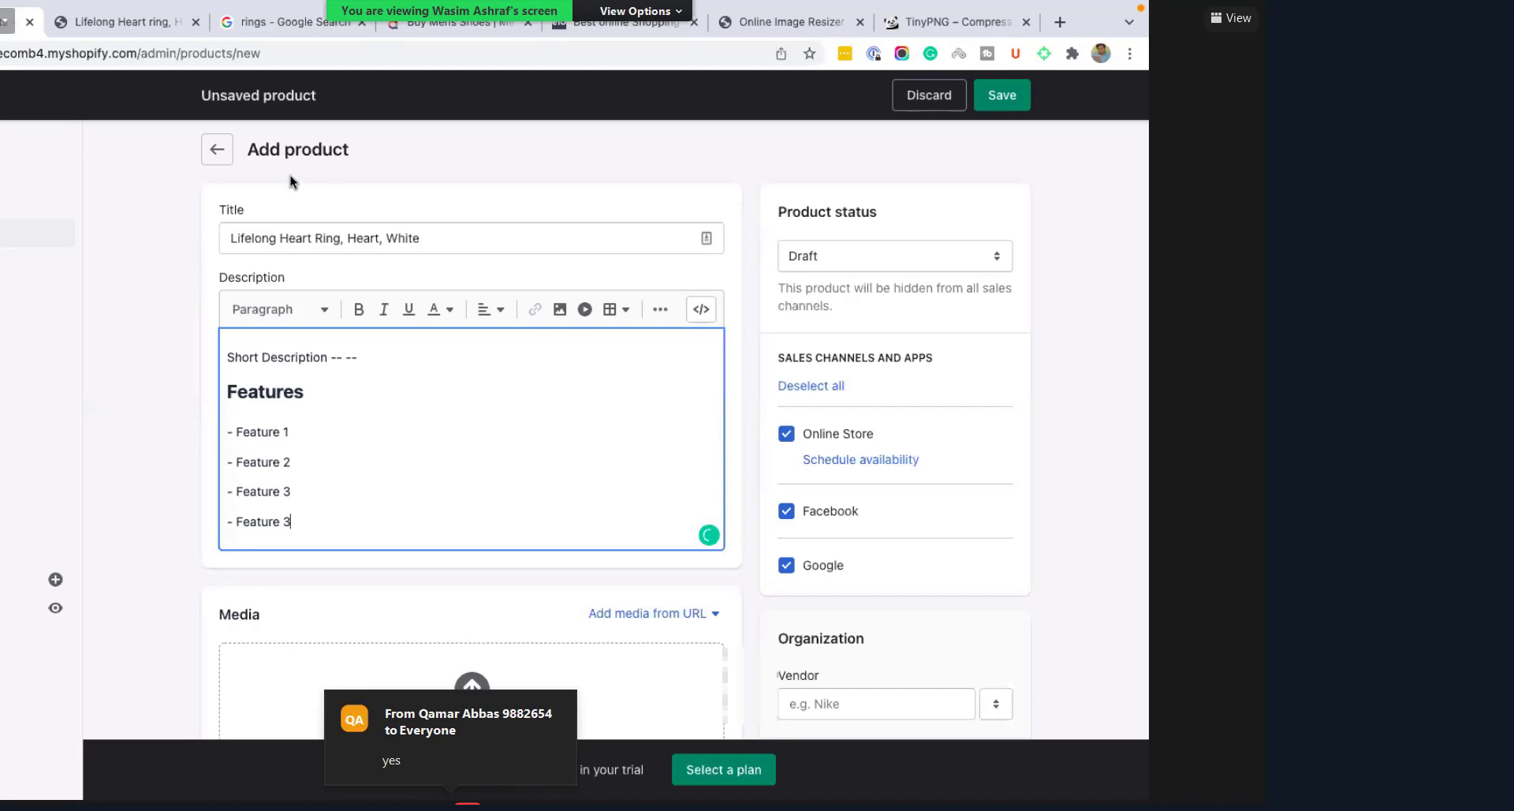
key(Return)
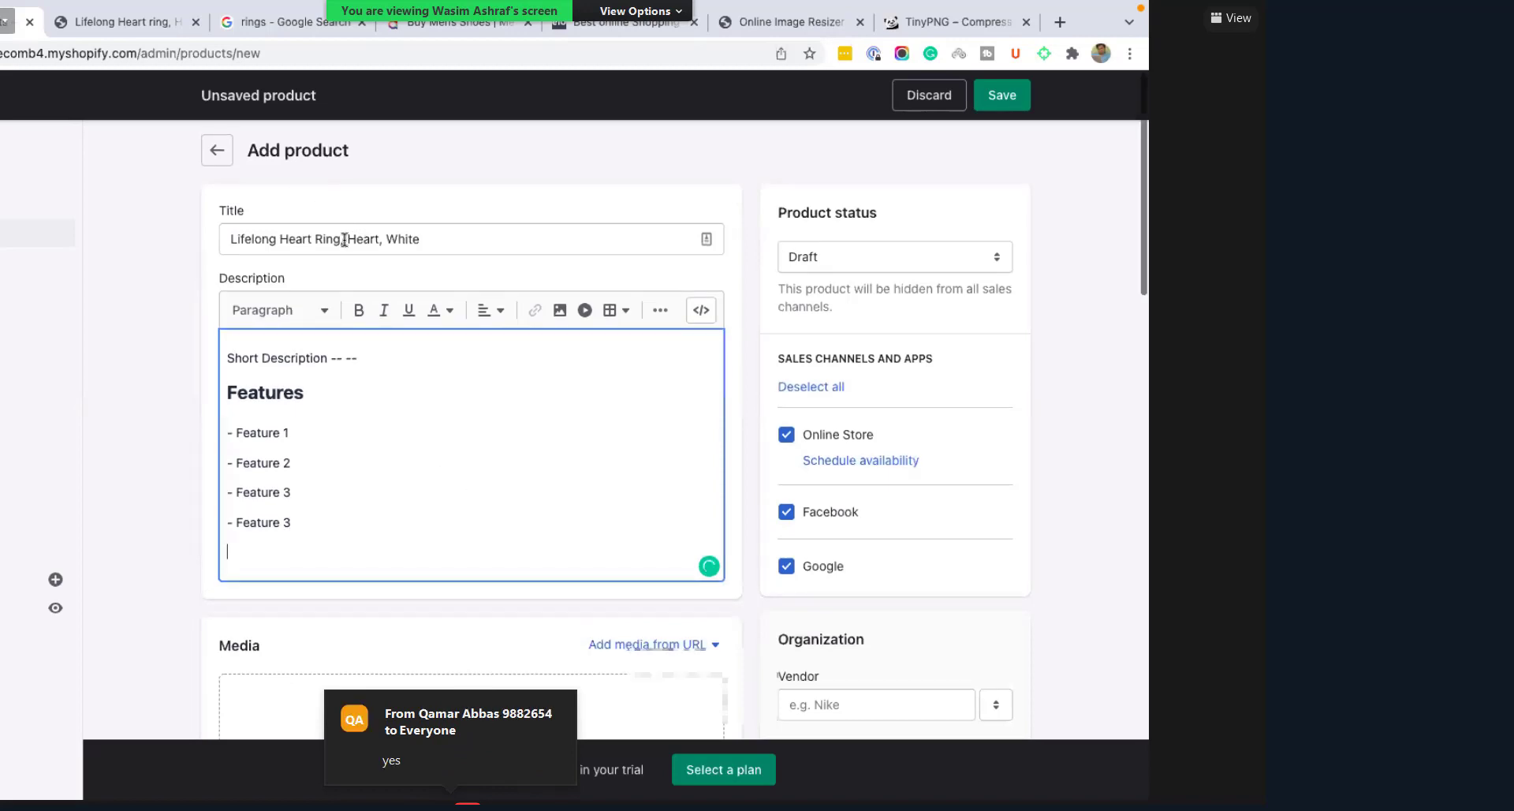
key(shift+Tab)
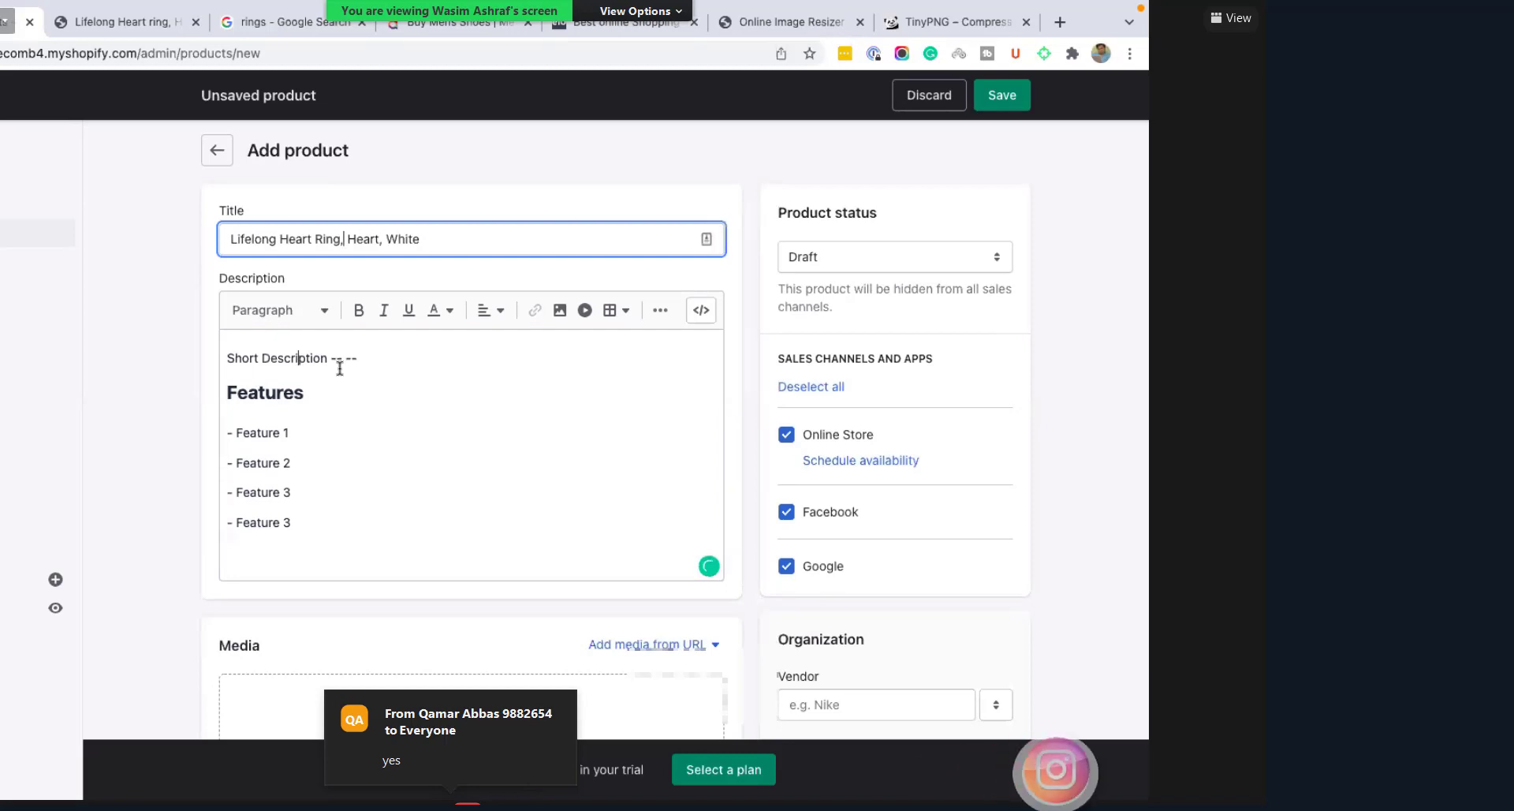
key(Tab)
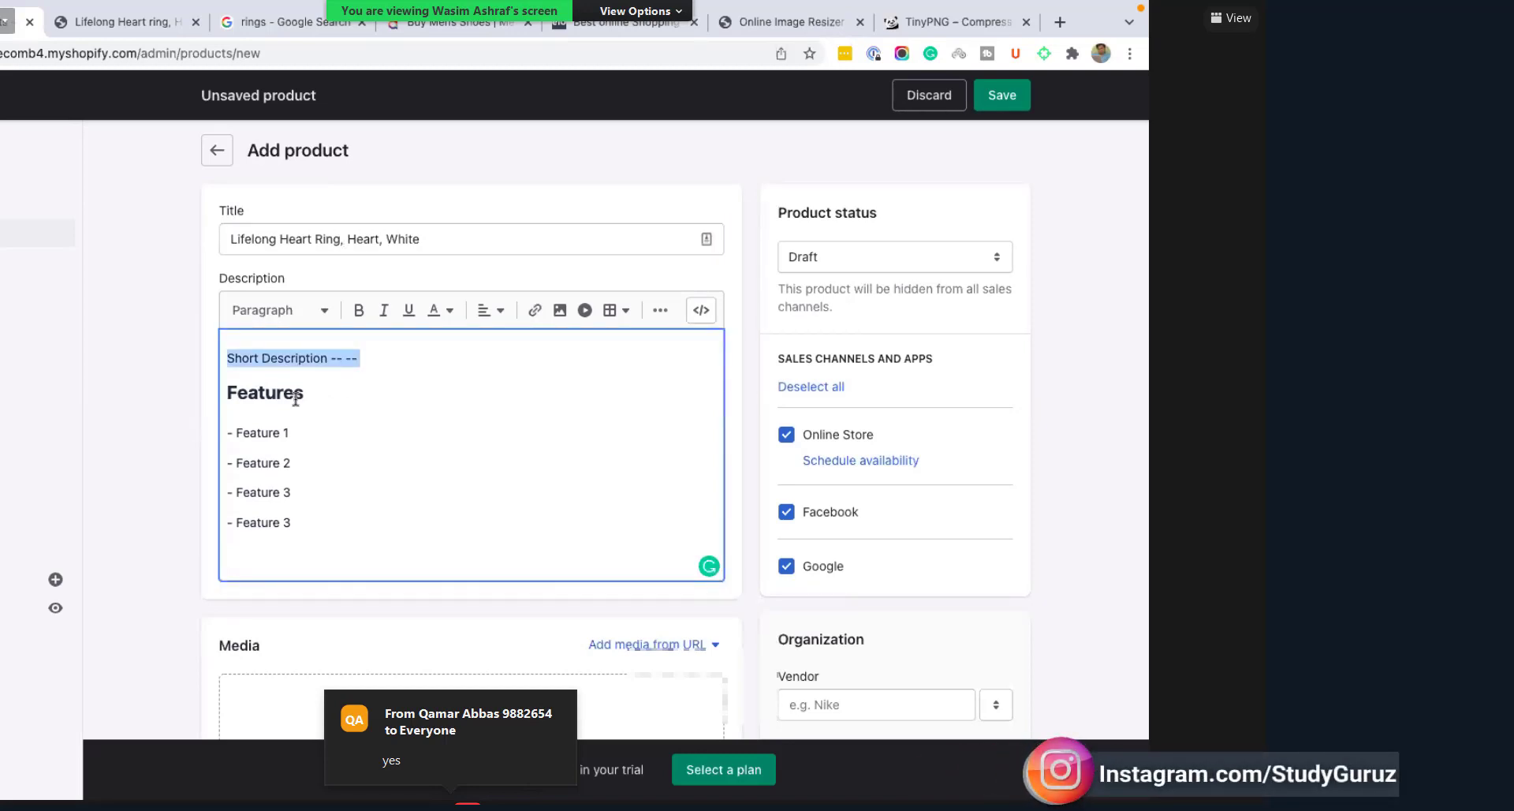
key(Down)
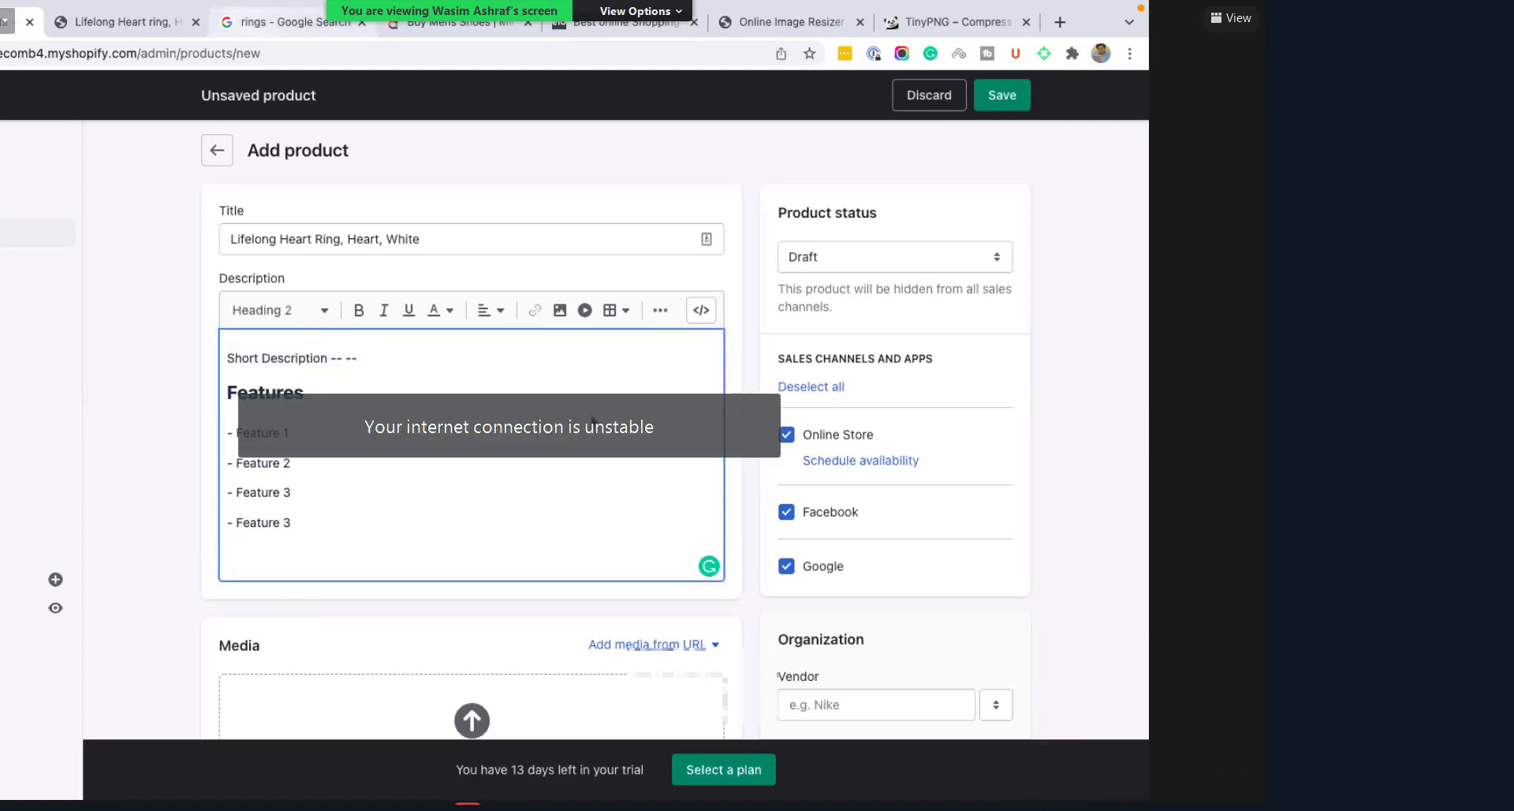
key(ctrl+Tab)
scroll(574, 473, down, 5)
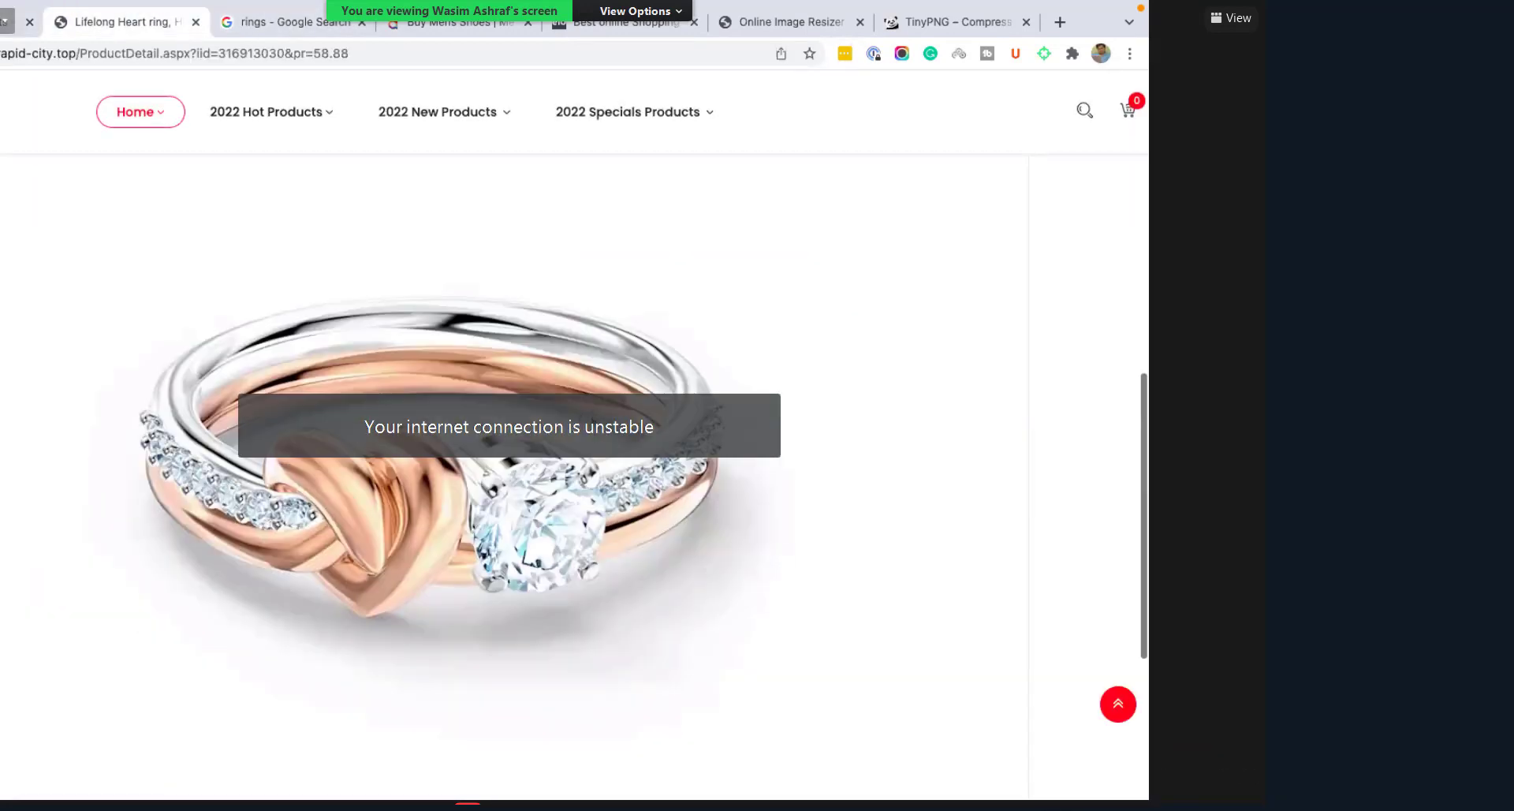
scroll(301, 187, up, 5)
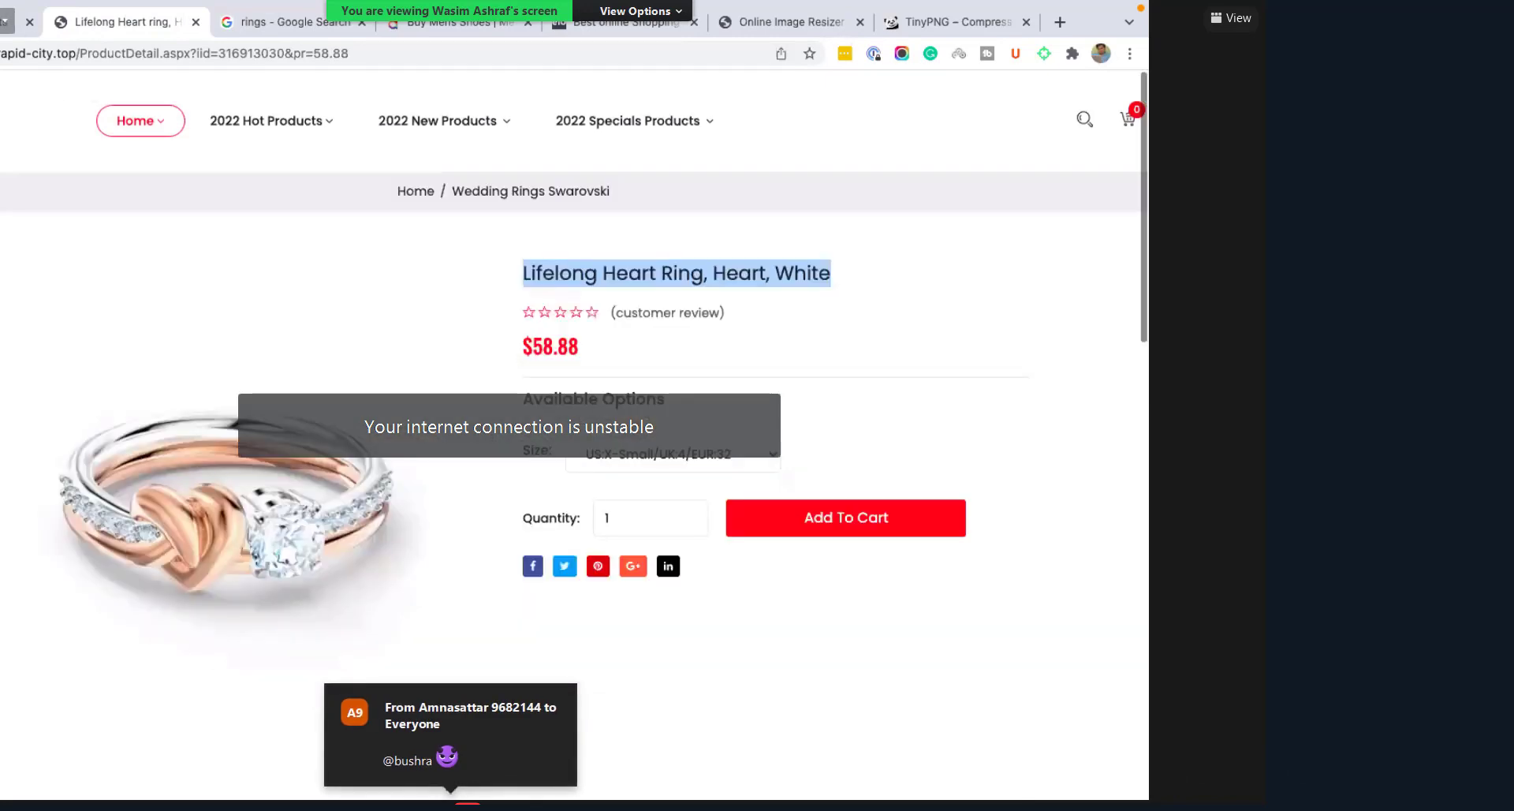
mouse_move(271, 120)
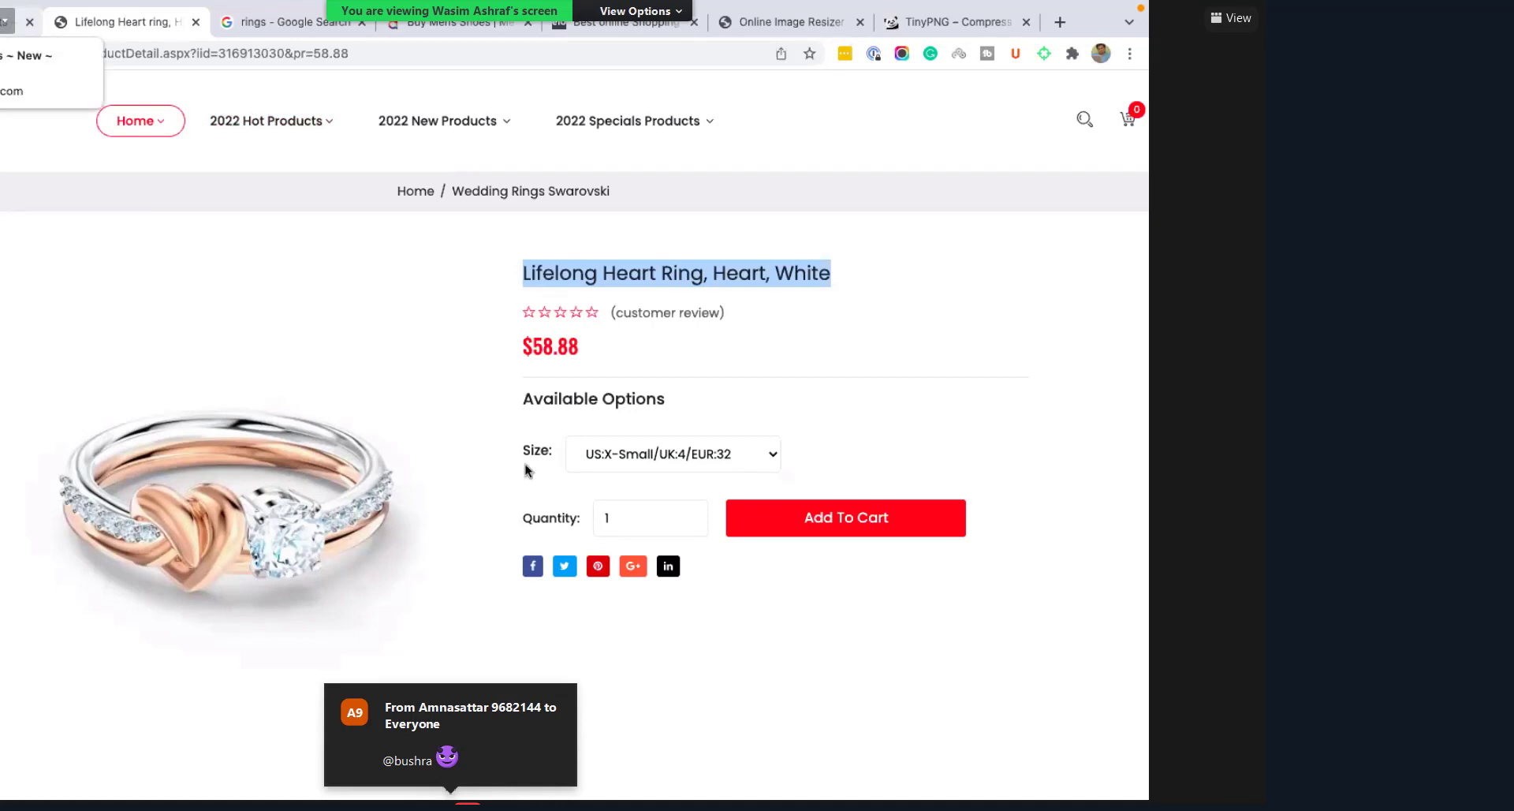
key(ctrl+shift+Tab)
scroll(461, 504, down, 2)
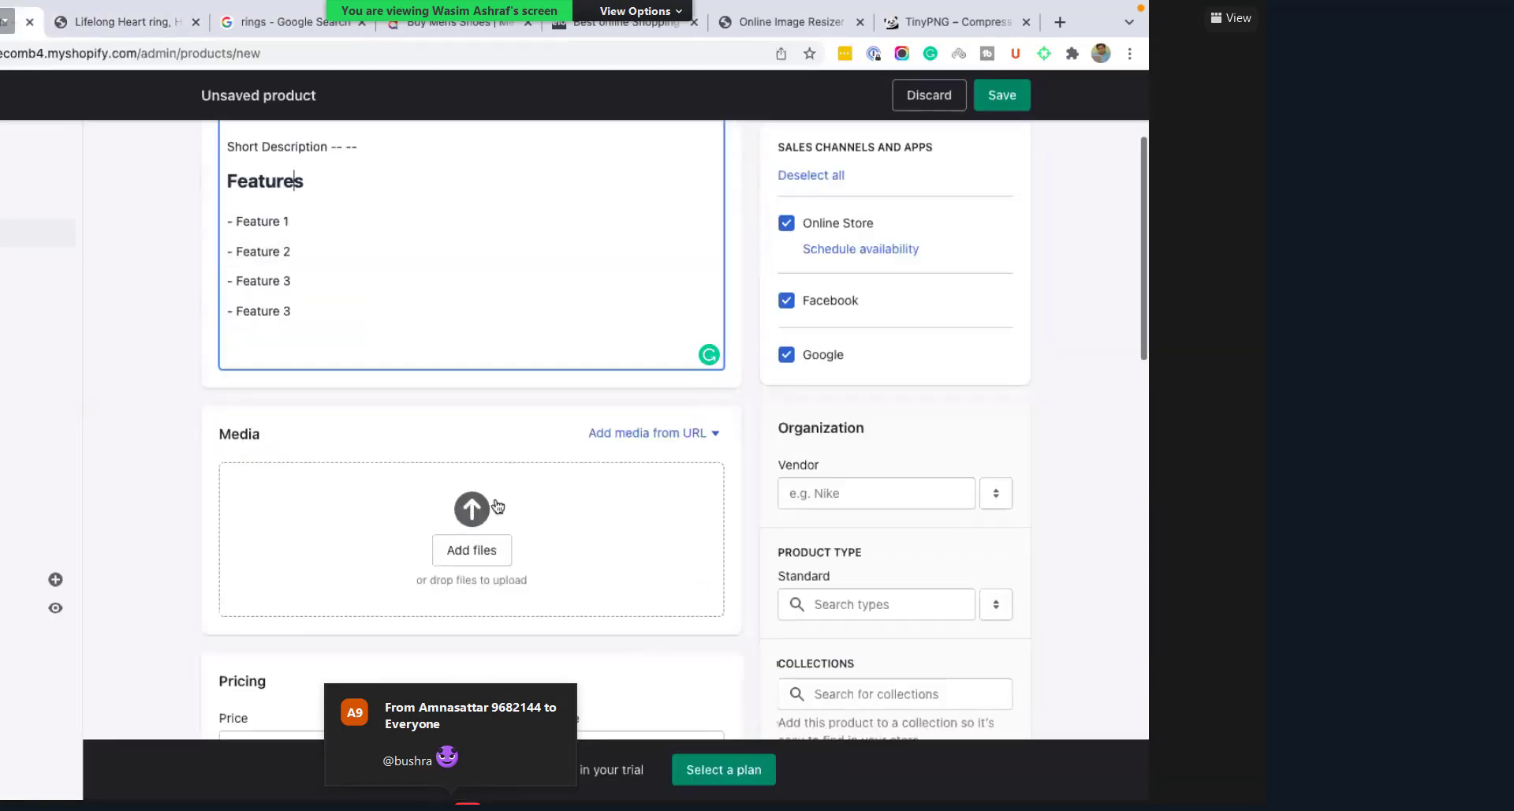
Step: Upload the lifelong-heart ring JPEG from Downloads as the product's first media image
scroll(474, 504, down, 1)
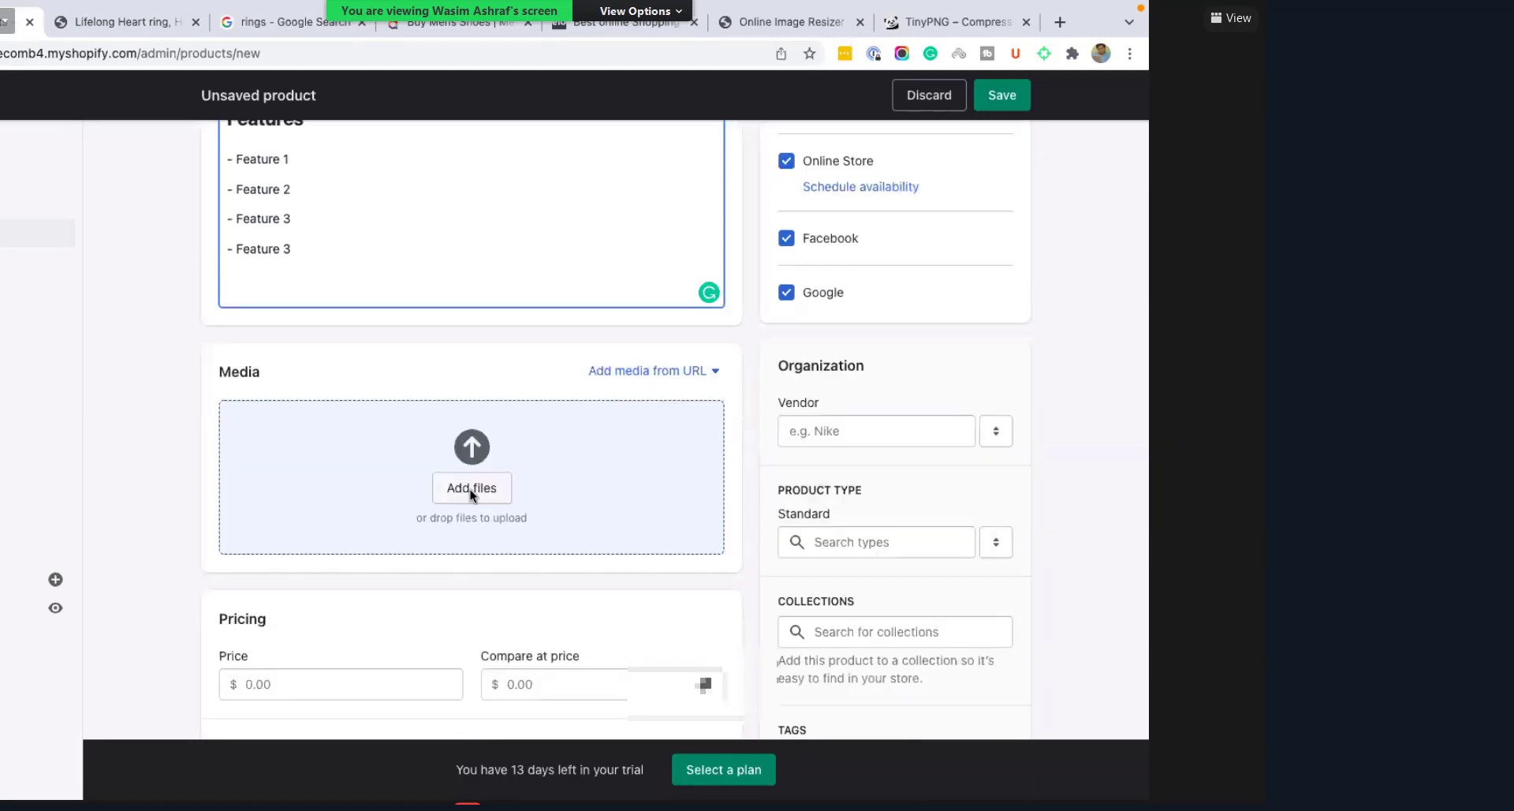
click(401, 461)
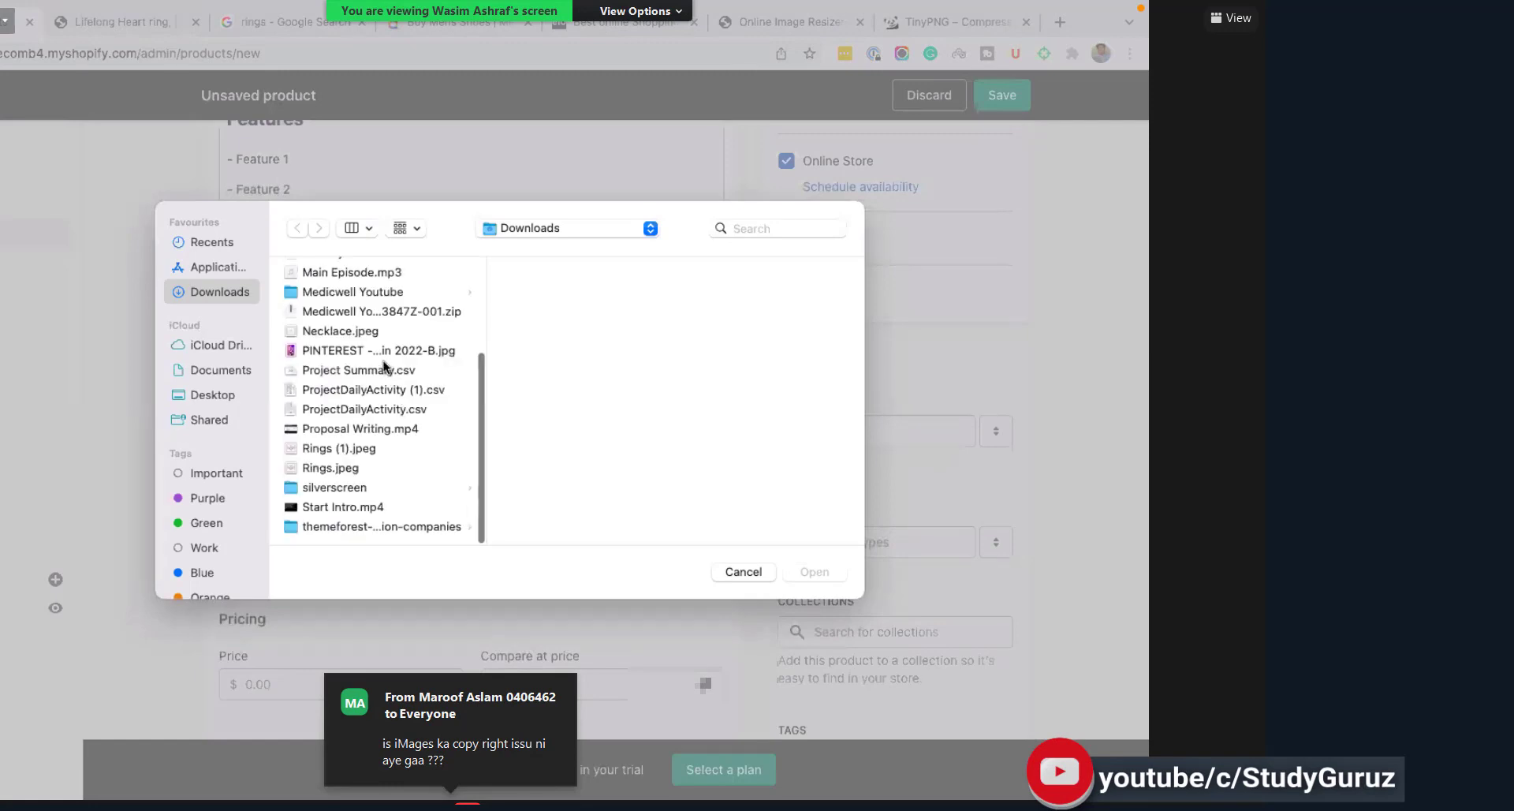
key(l)
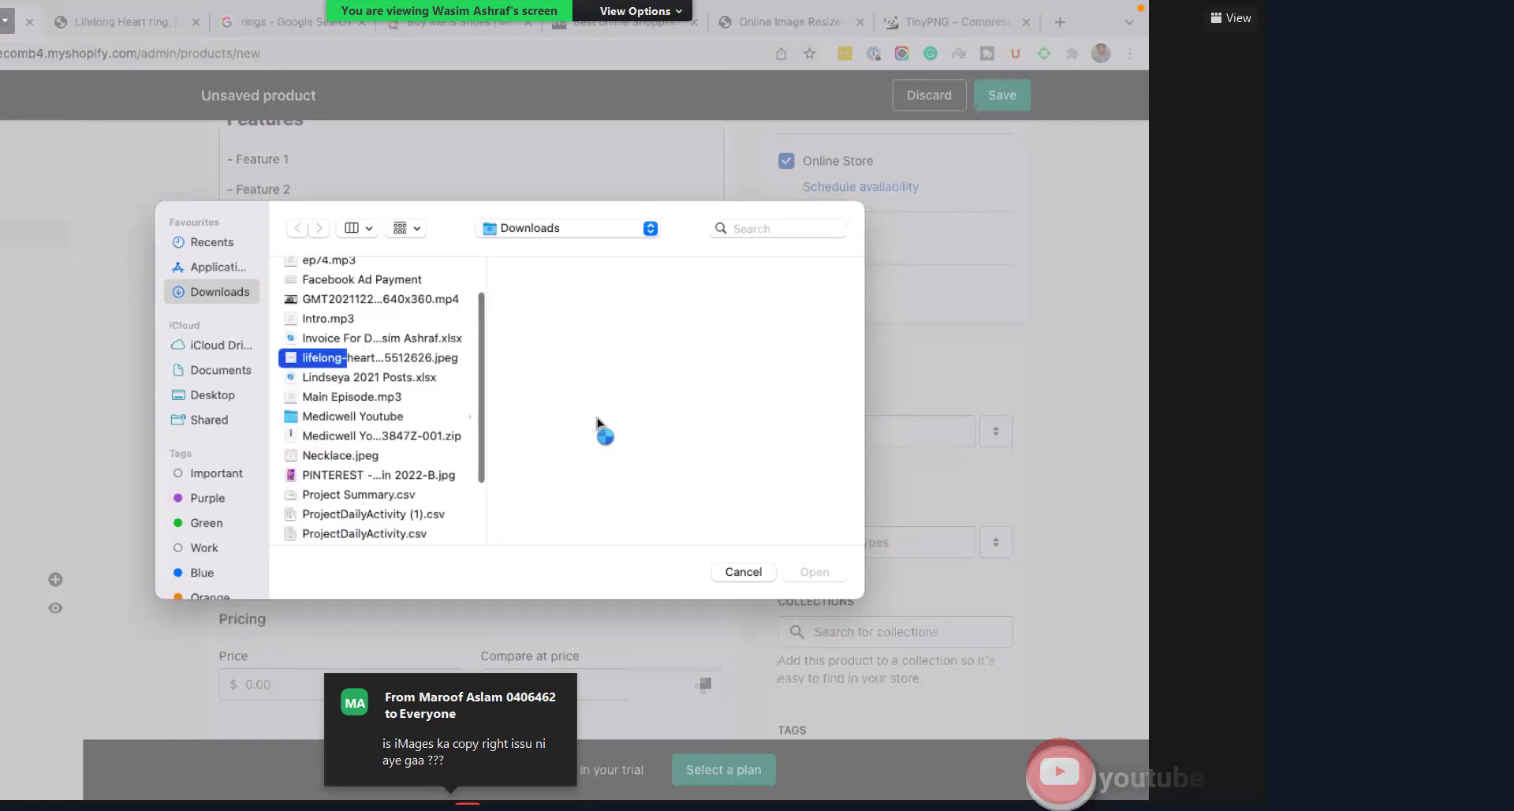
key(Return)
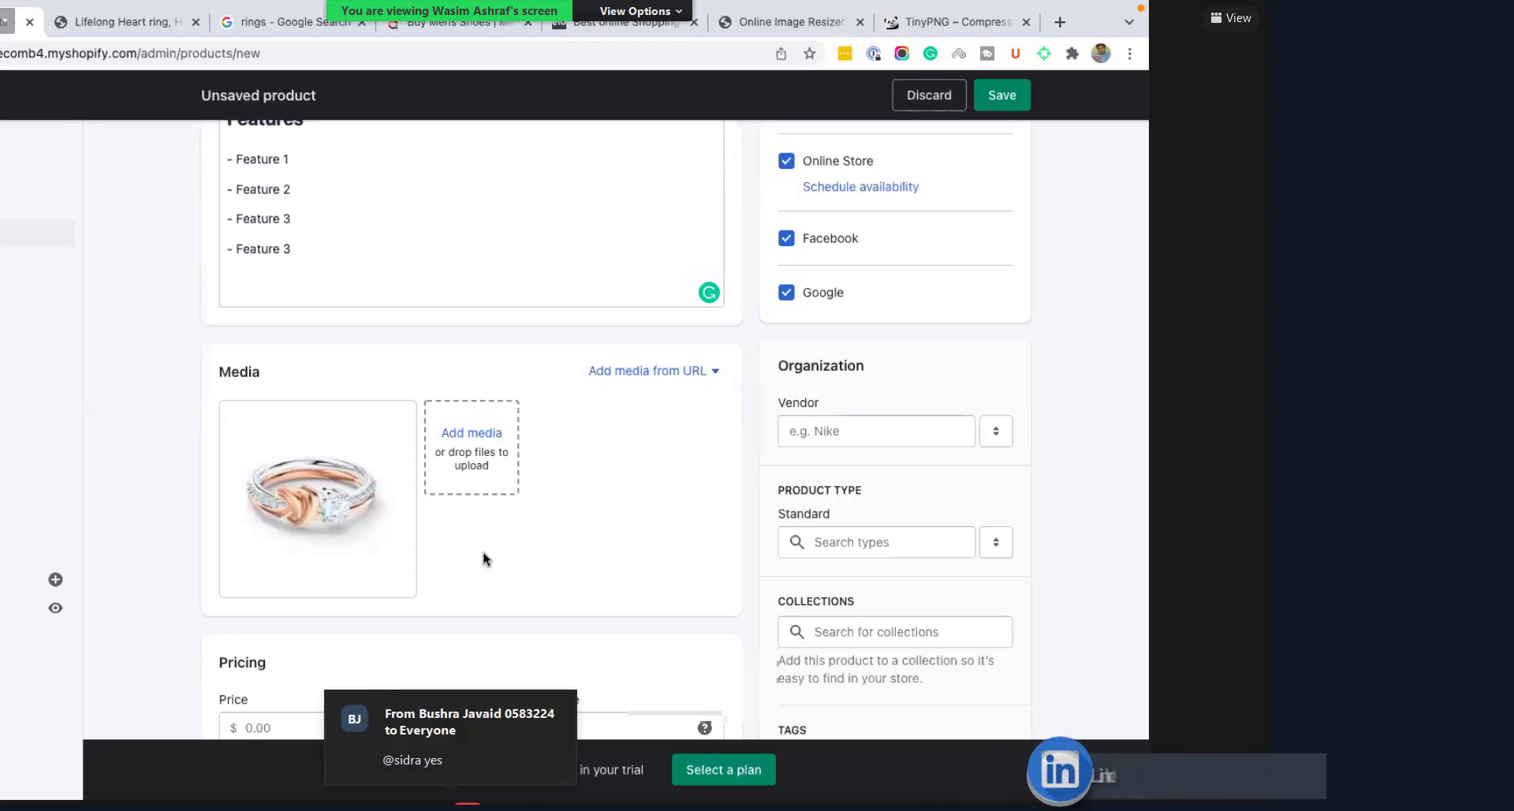
scroll(484, 552, down, 2)
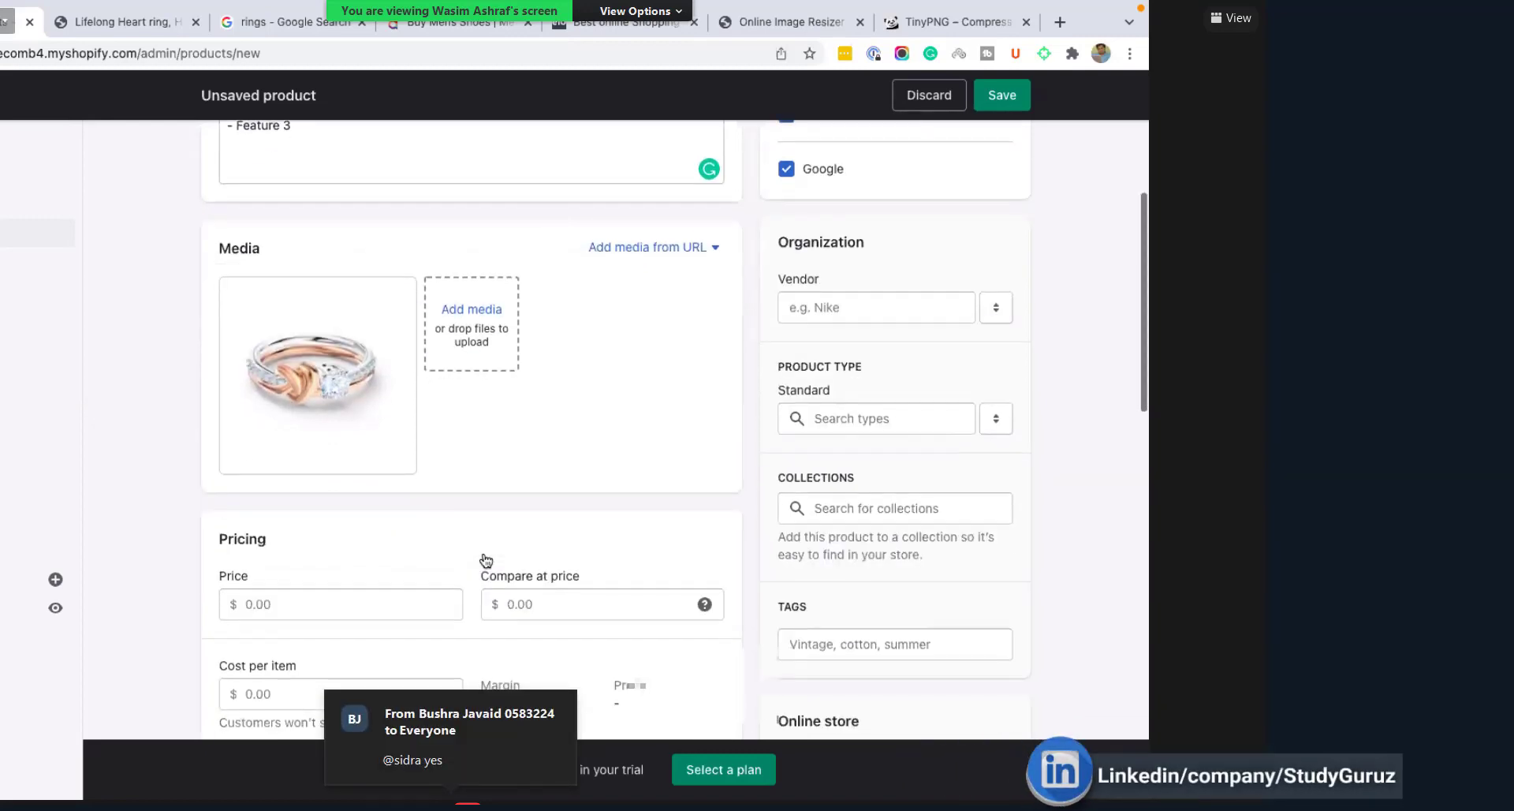
scroll(362, 484, up, 3)
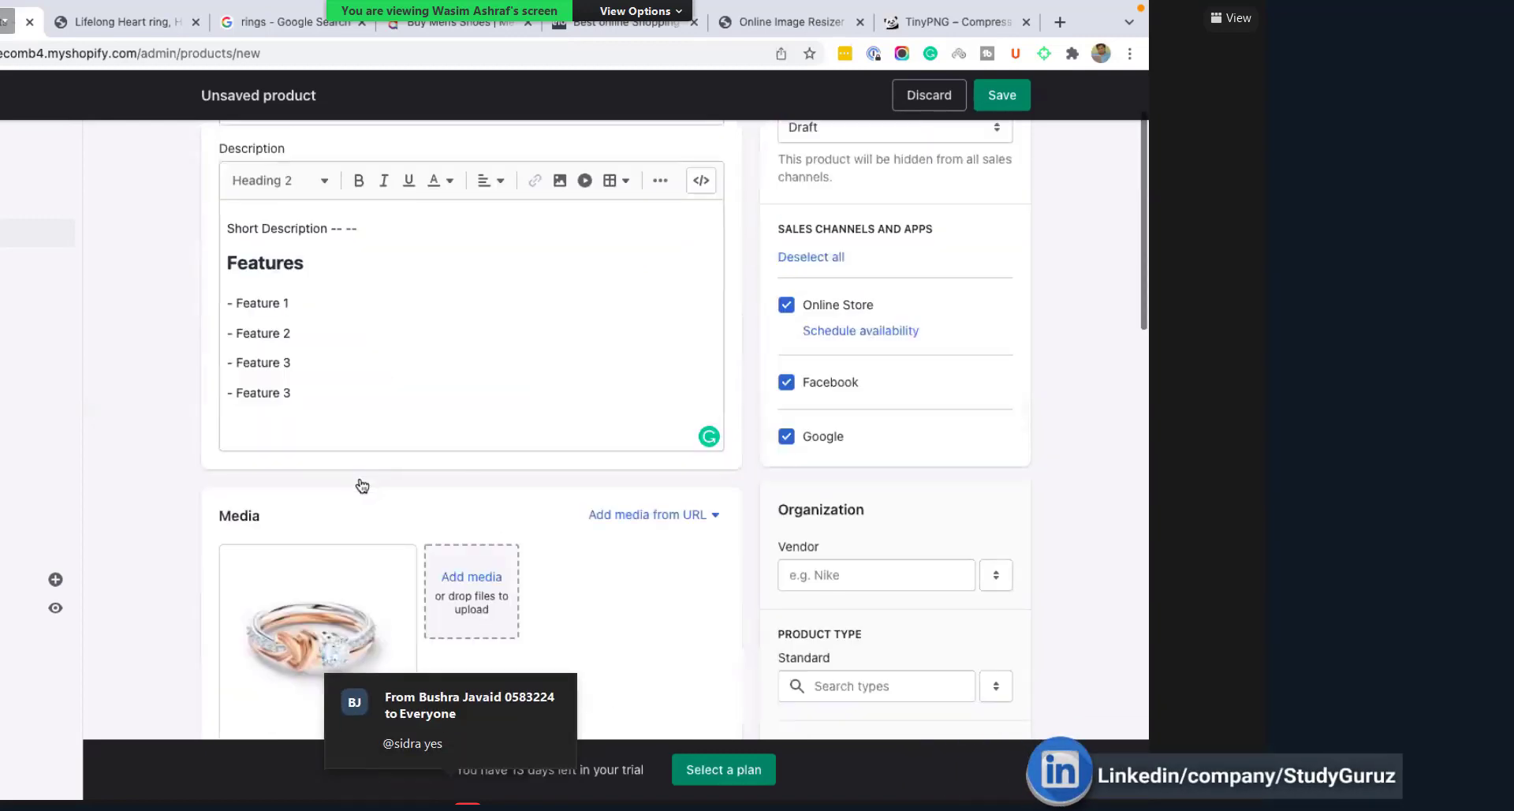
scroll(361, 479, down, 1)
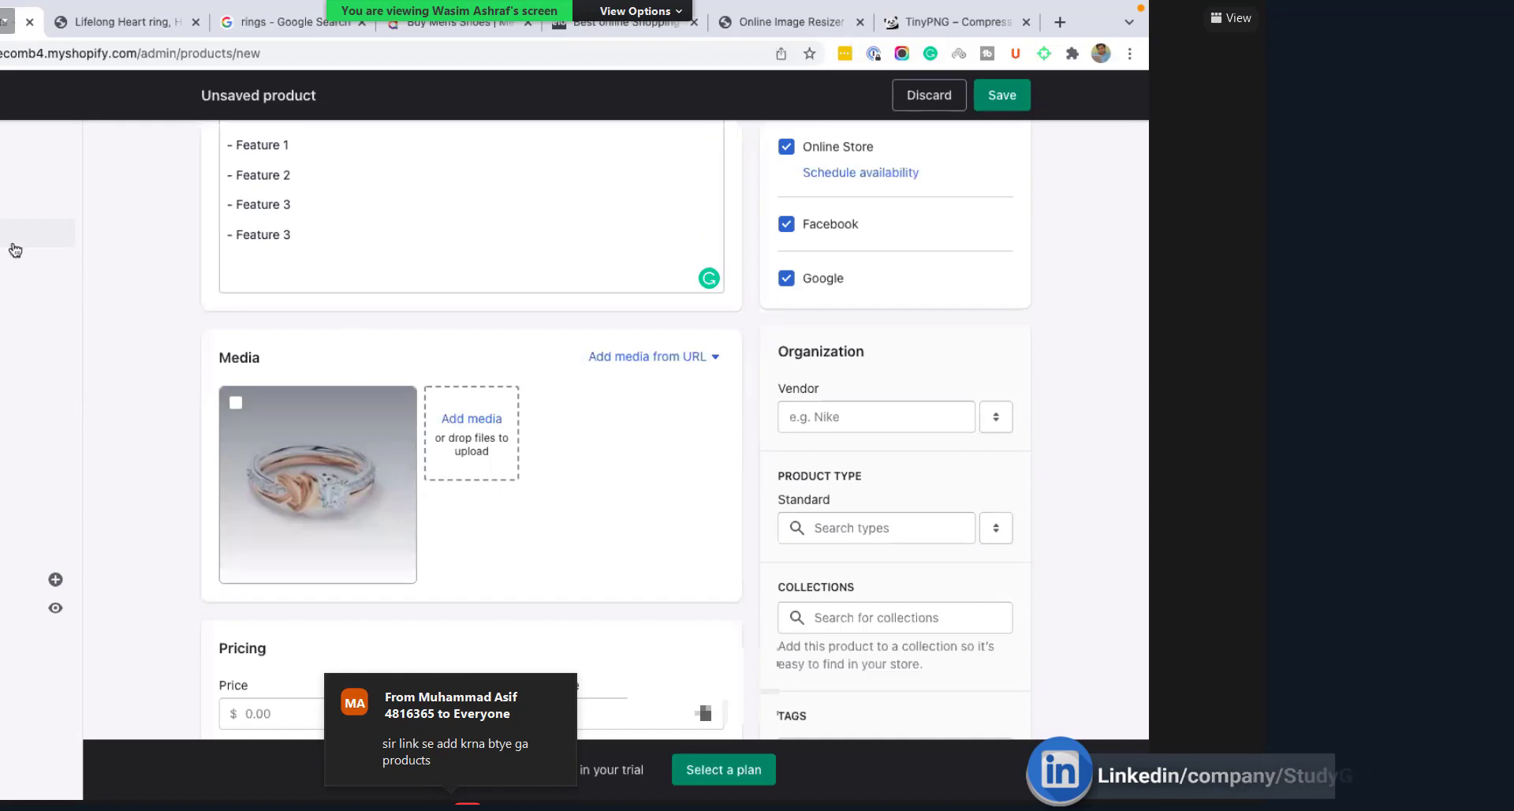
scroll(339, 203, up, 5)
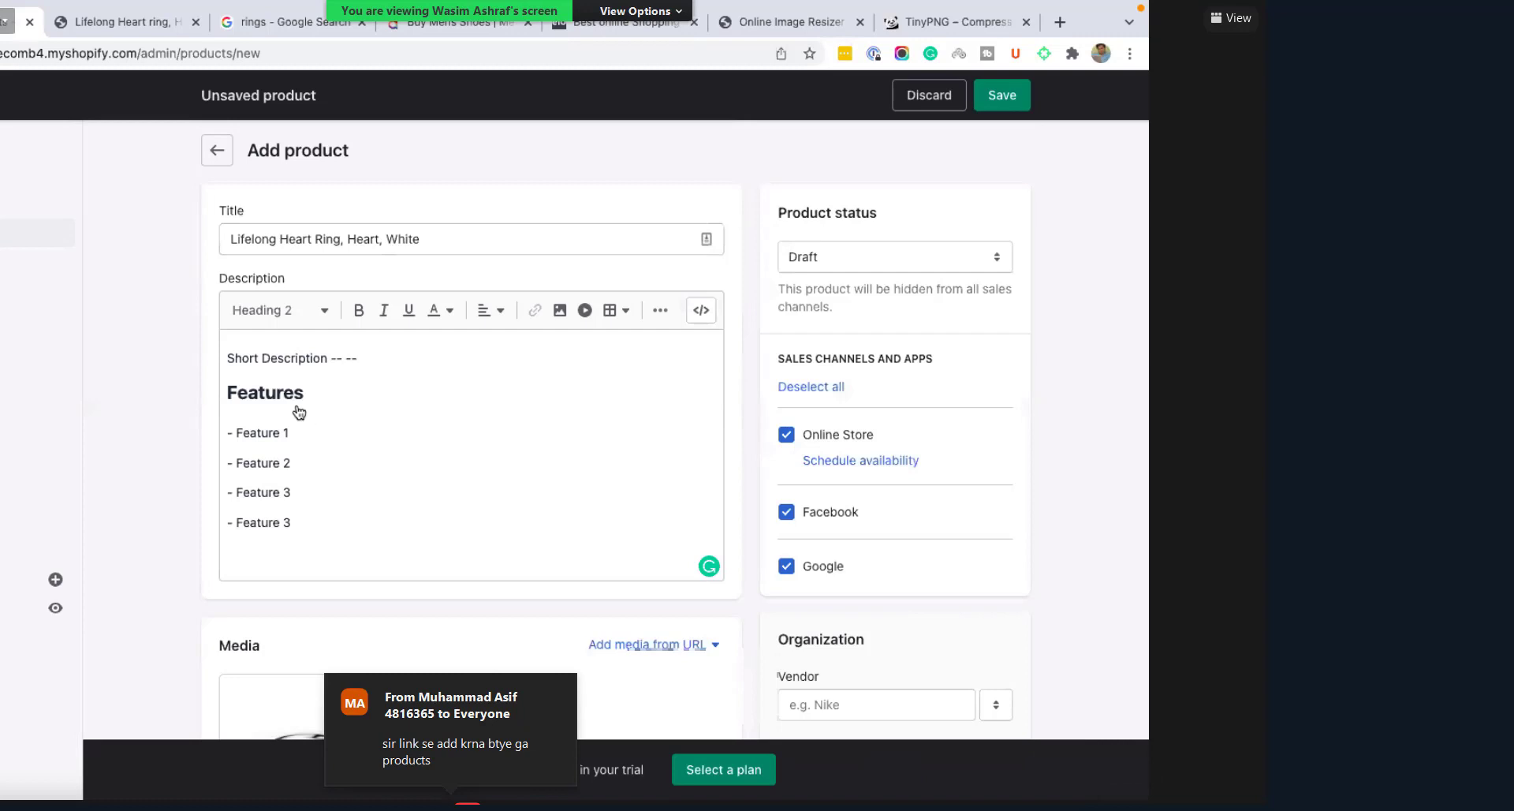
scroll(339, 416, down, 1)
scroll(418, 434, down, 5)
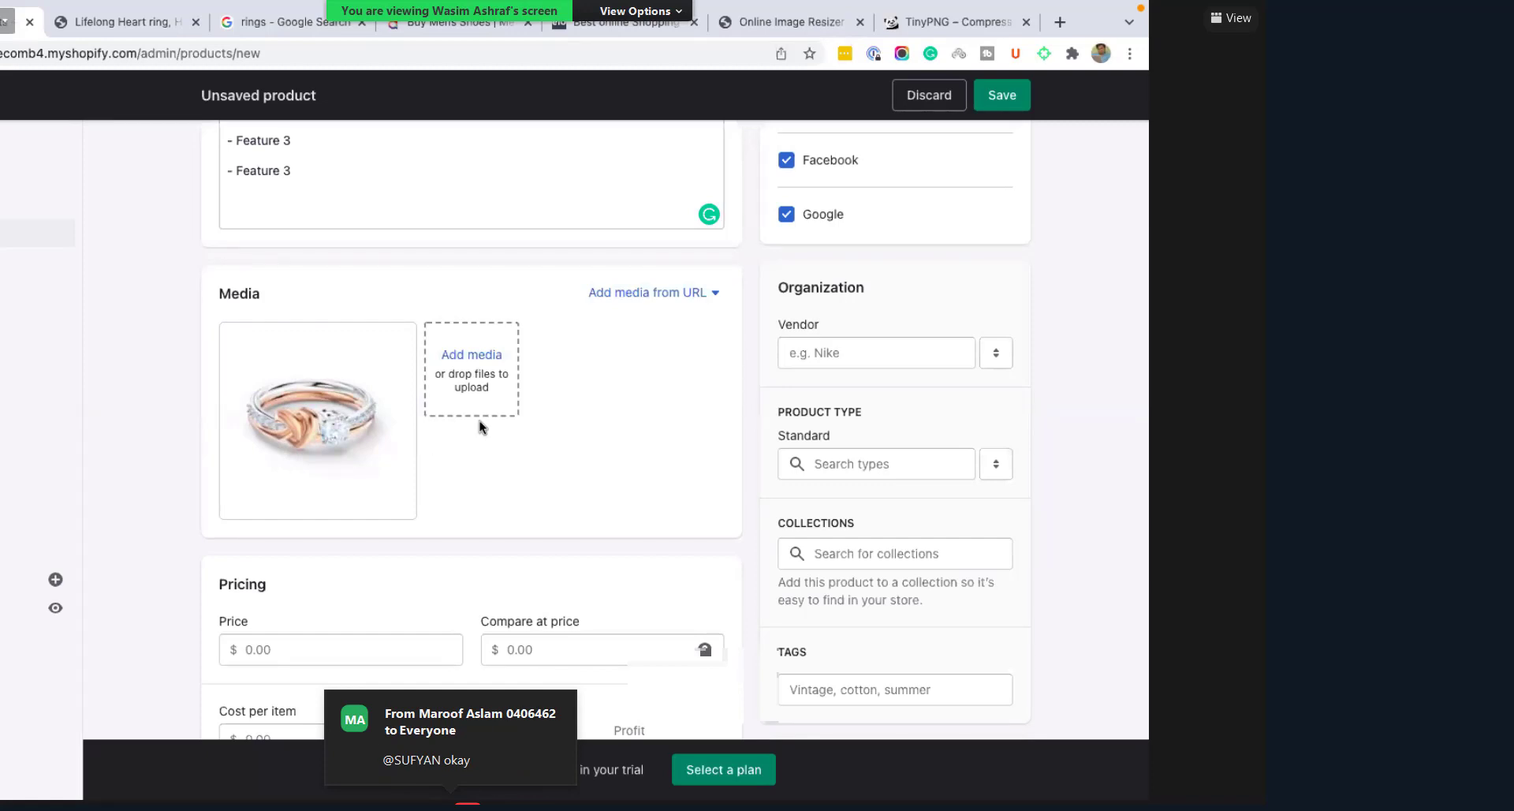
Step: Upload the lifelong-heart ring JPEG twice more, bringing Media to three images
click(467, 362)
scroll(409, 396, down, 3)
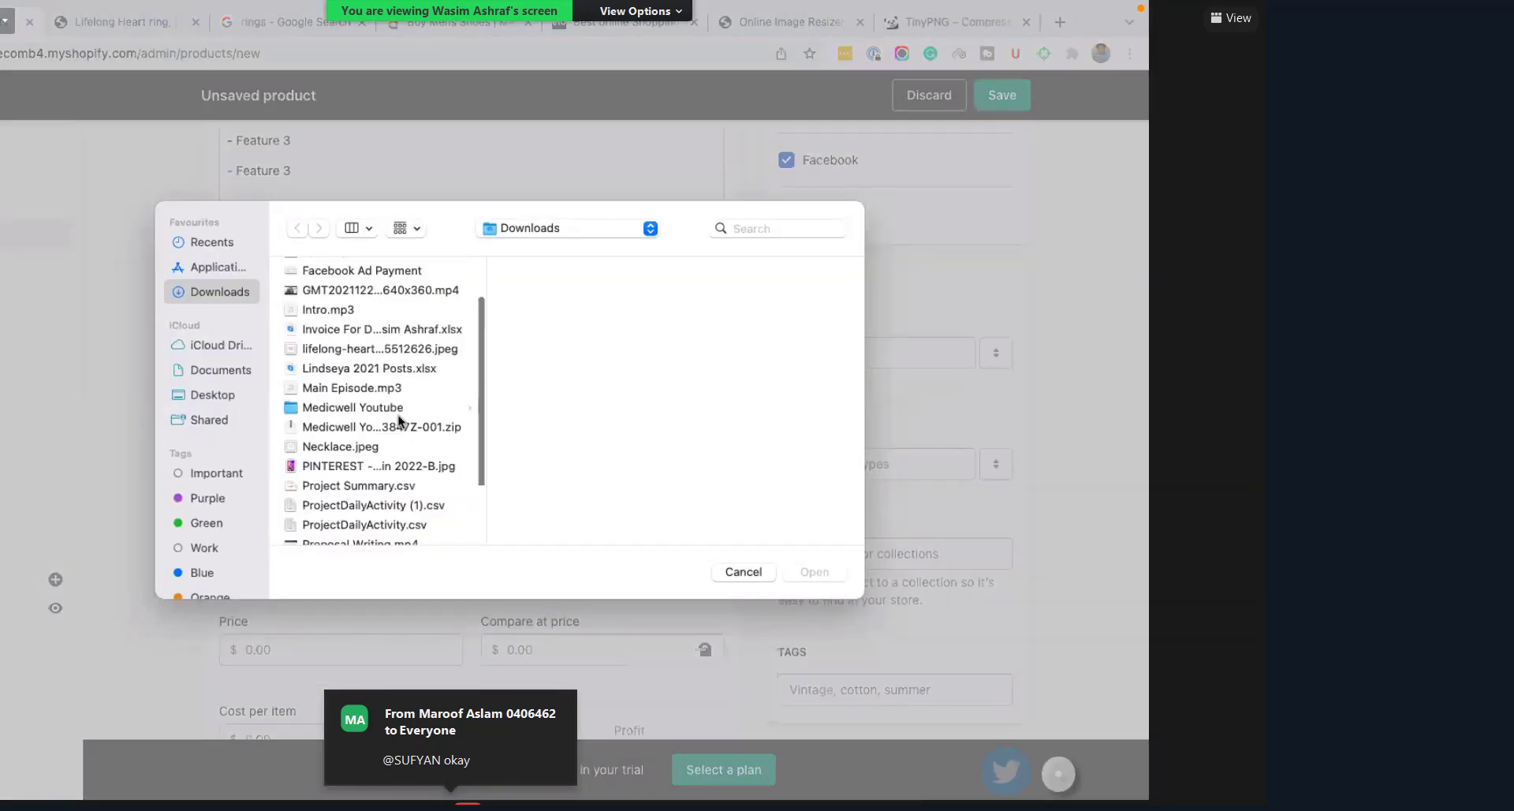
scroll(391, 438, down, 3)
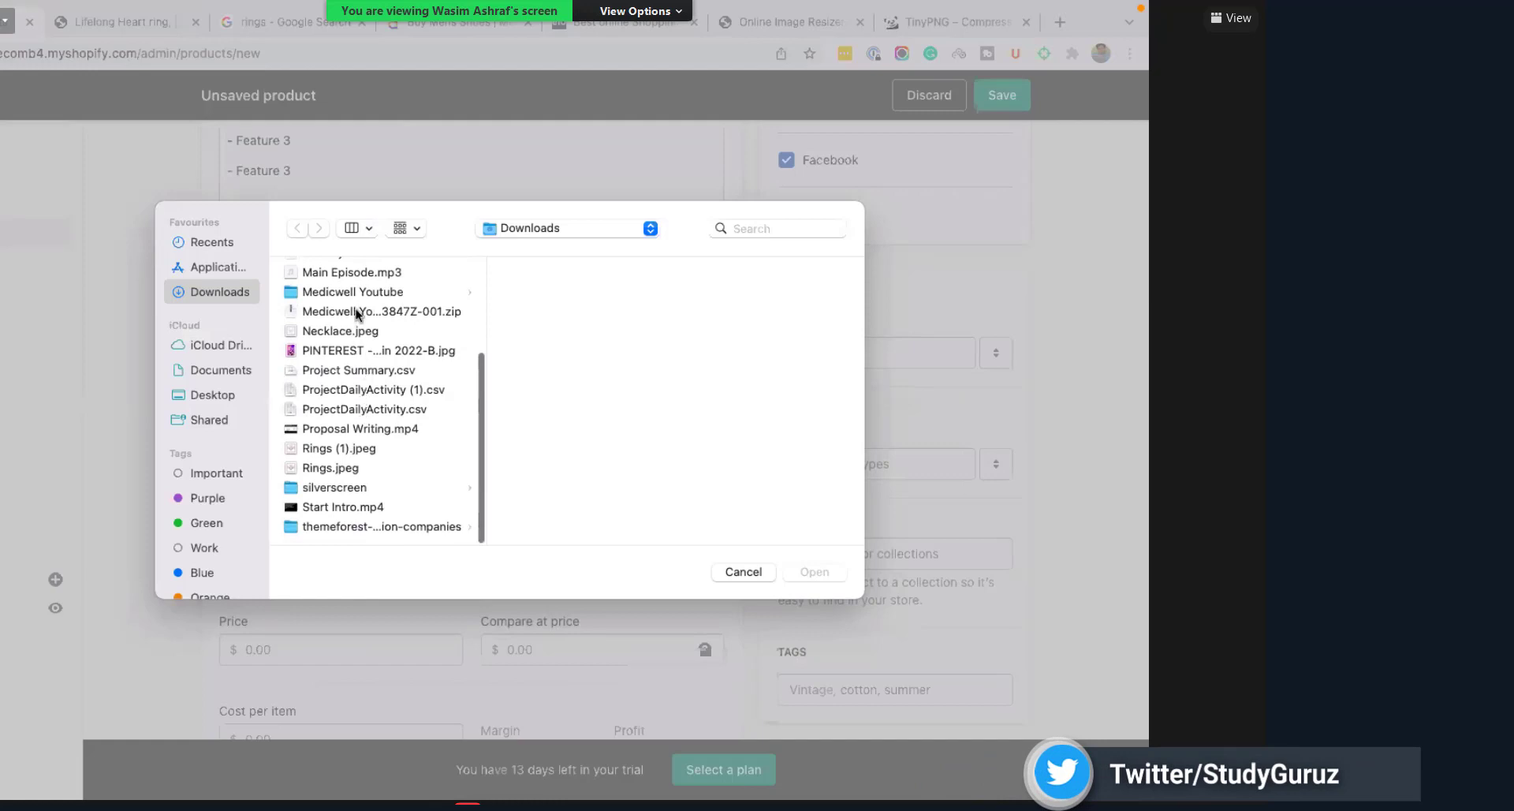
scroll(353, 323, up, 2)
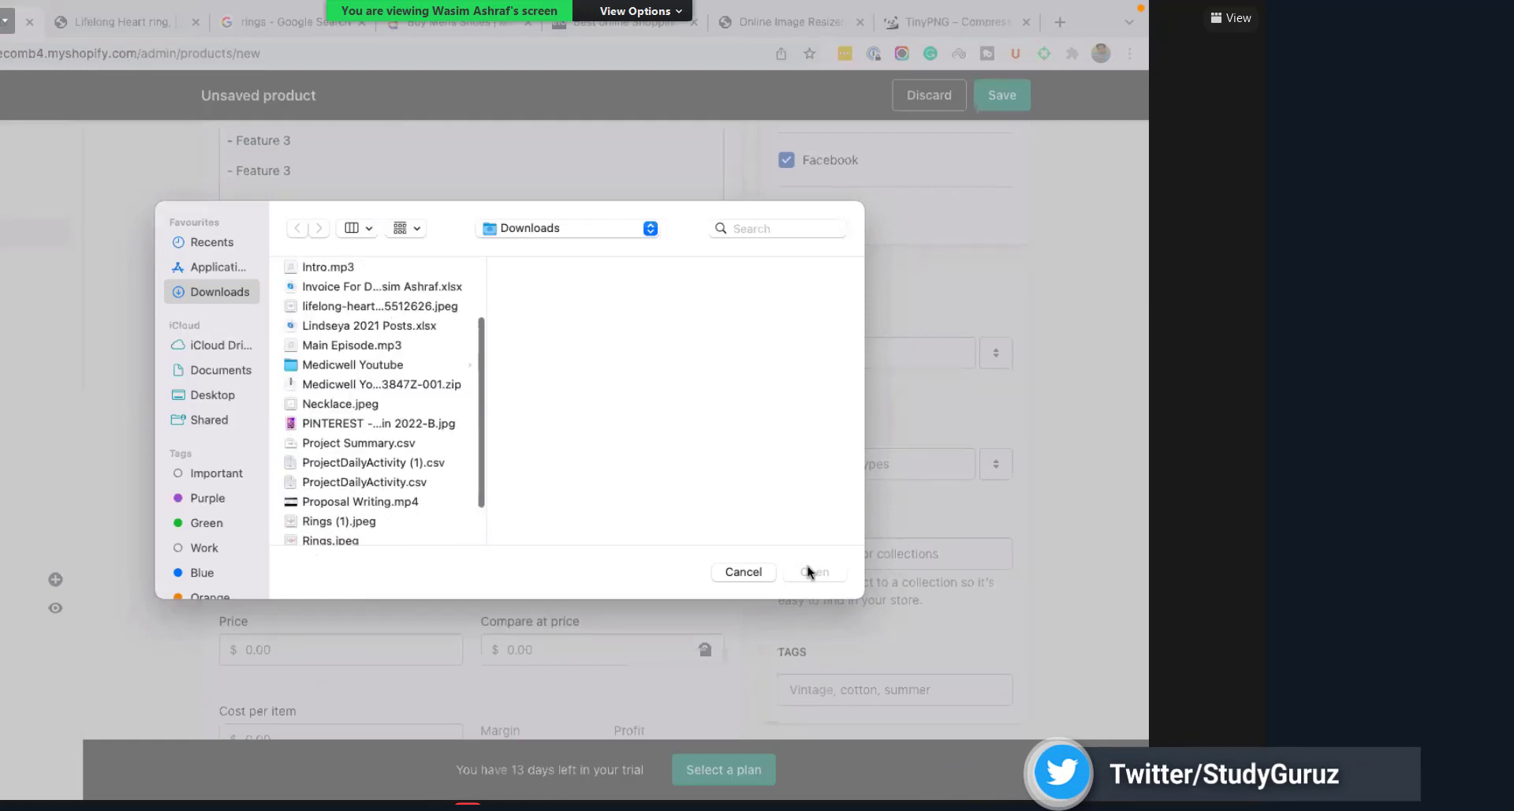
double_click(380, 306)
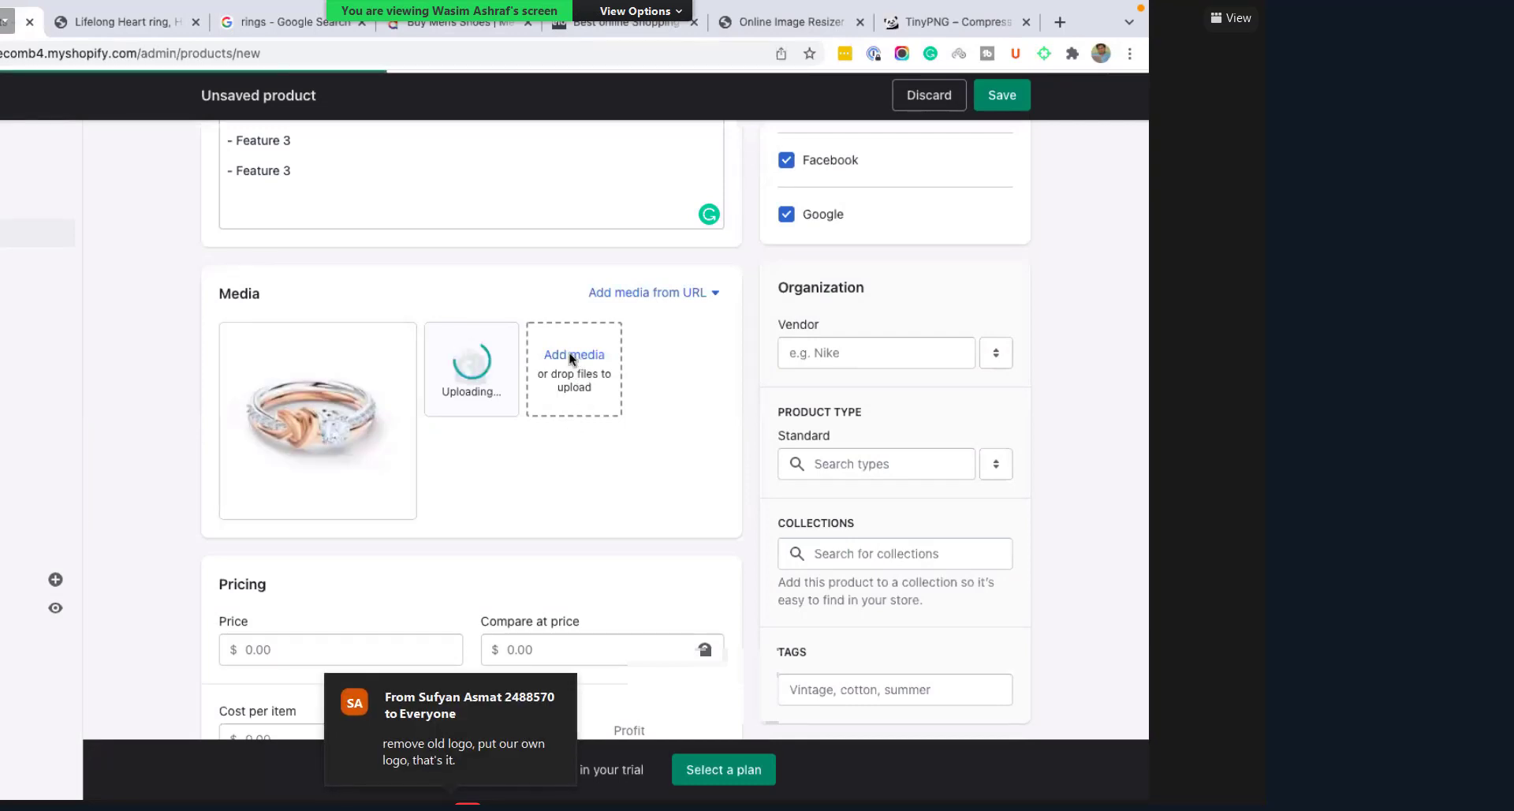
click(362, 454)
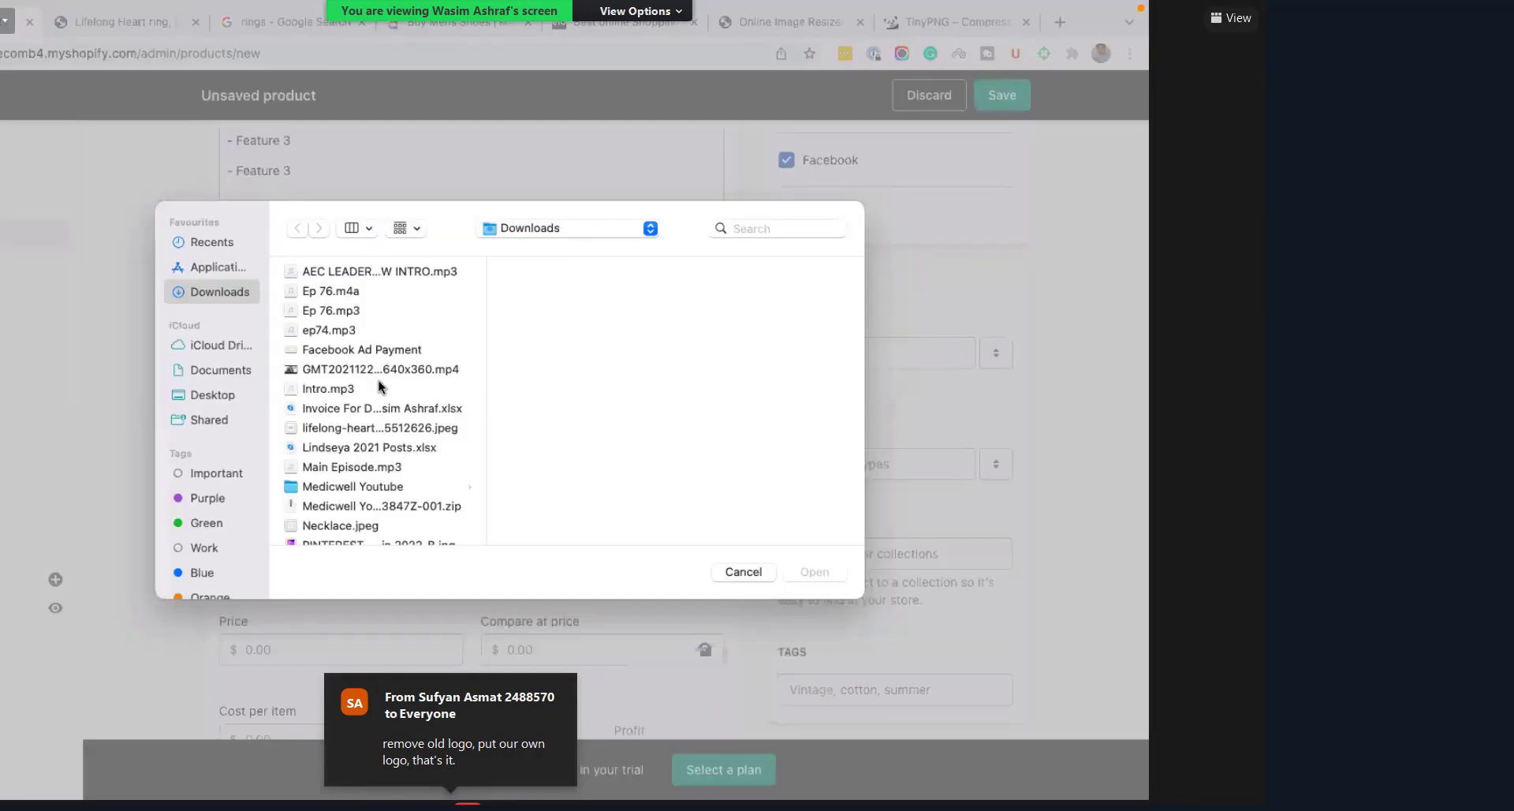
scroll(379, 380, down, 3)
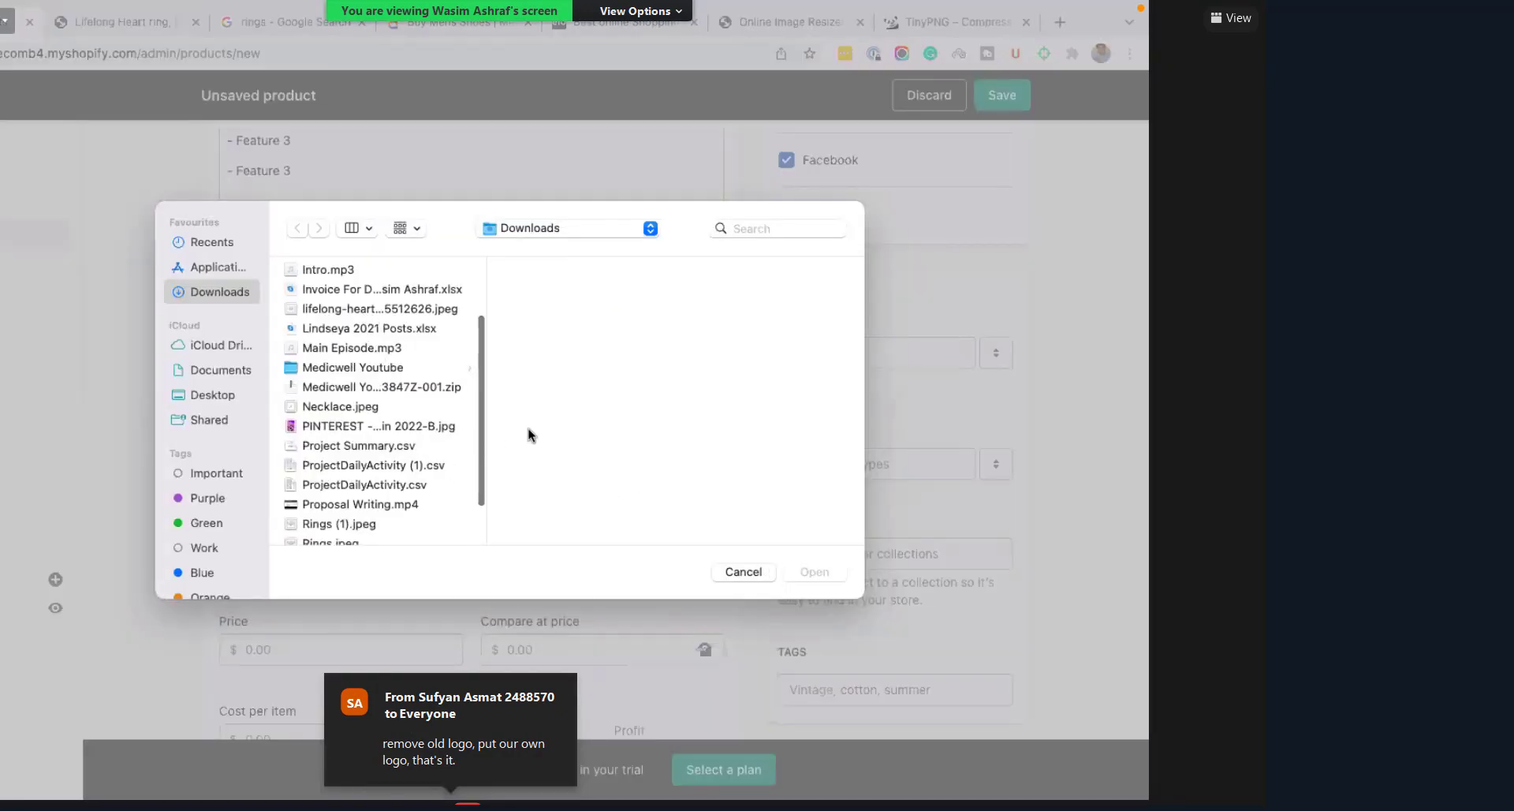
key(l)
key(Return)
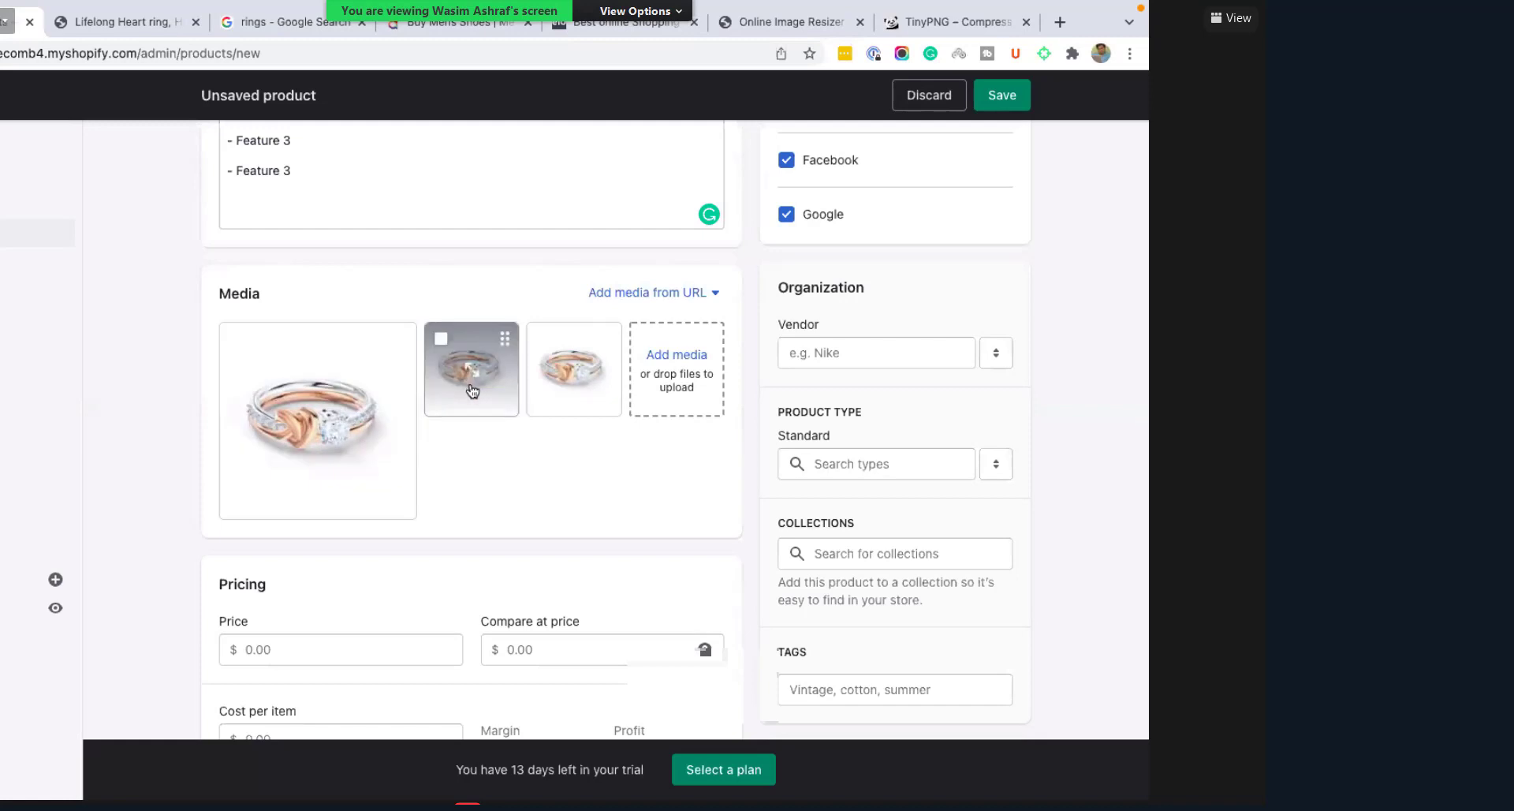
drag(448, 396, 272, 453)
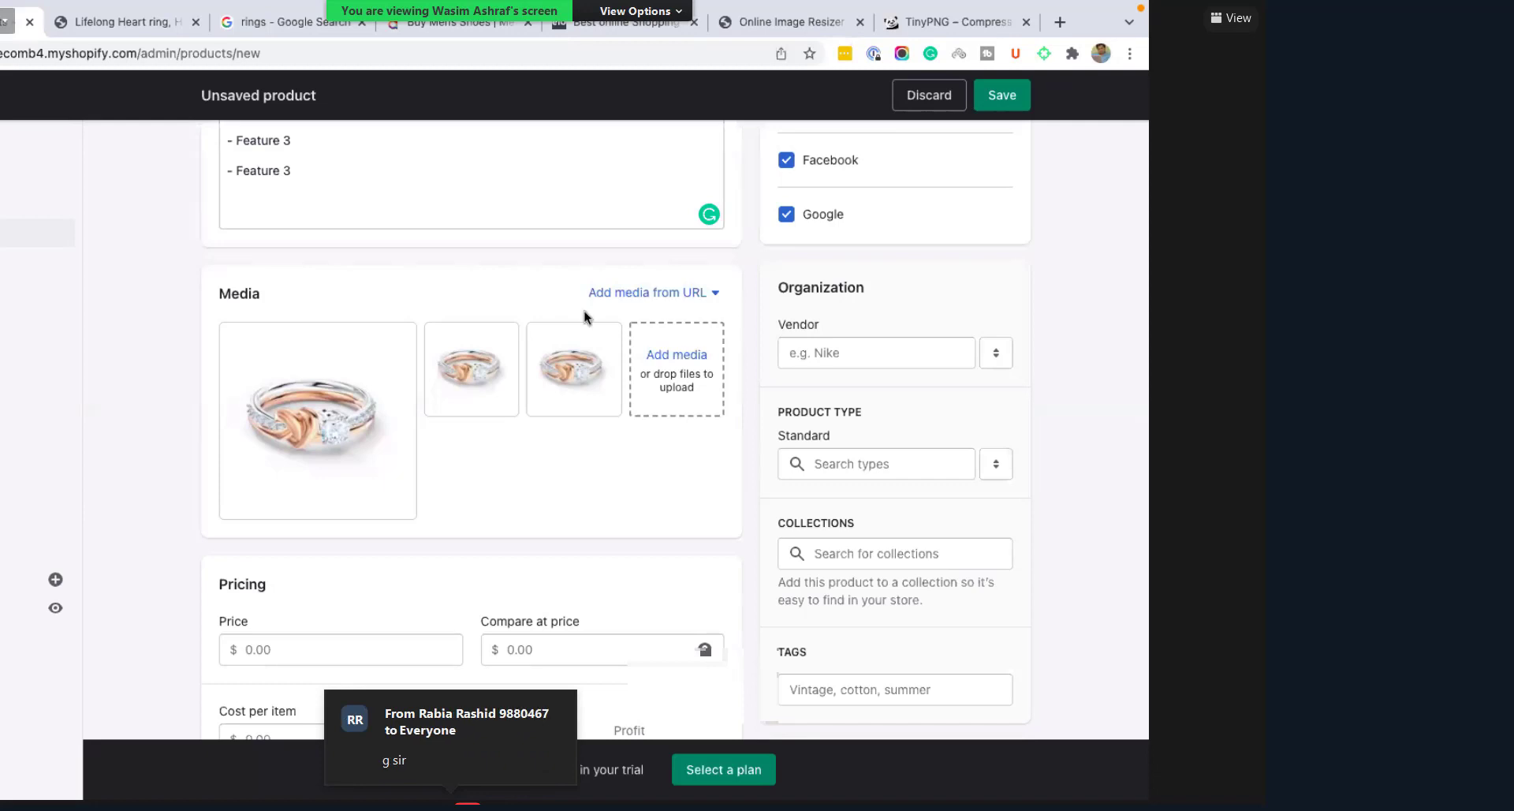
scroll(930, 278, up, 3)
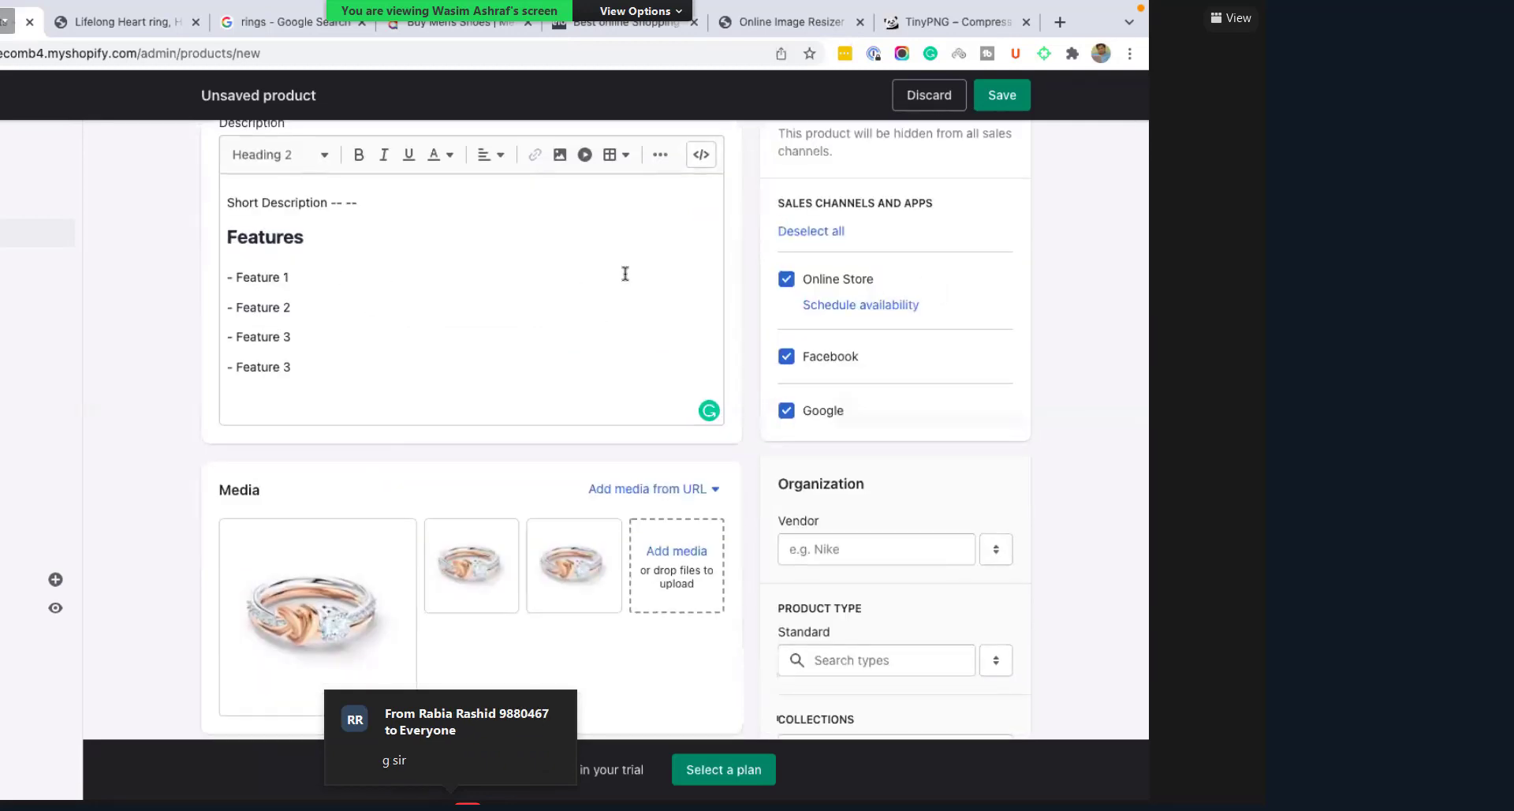
scroll(968, 268, up, 1)
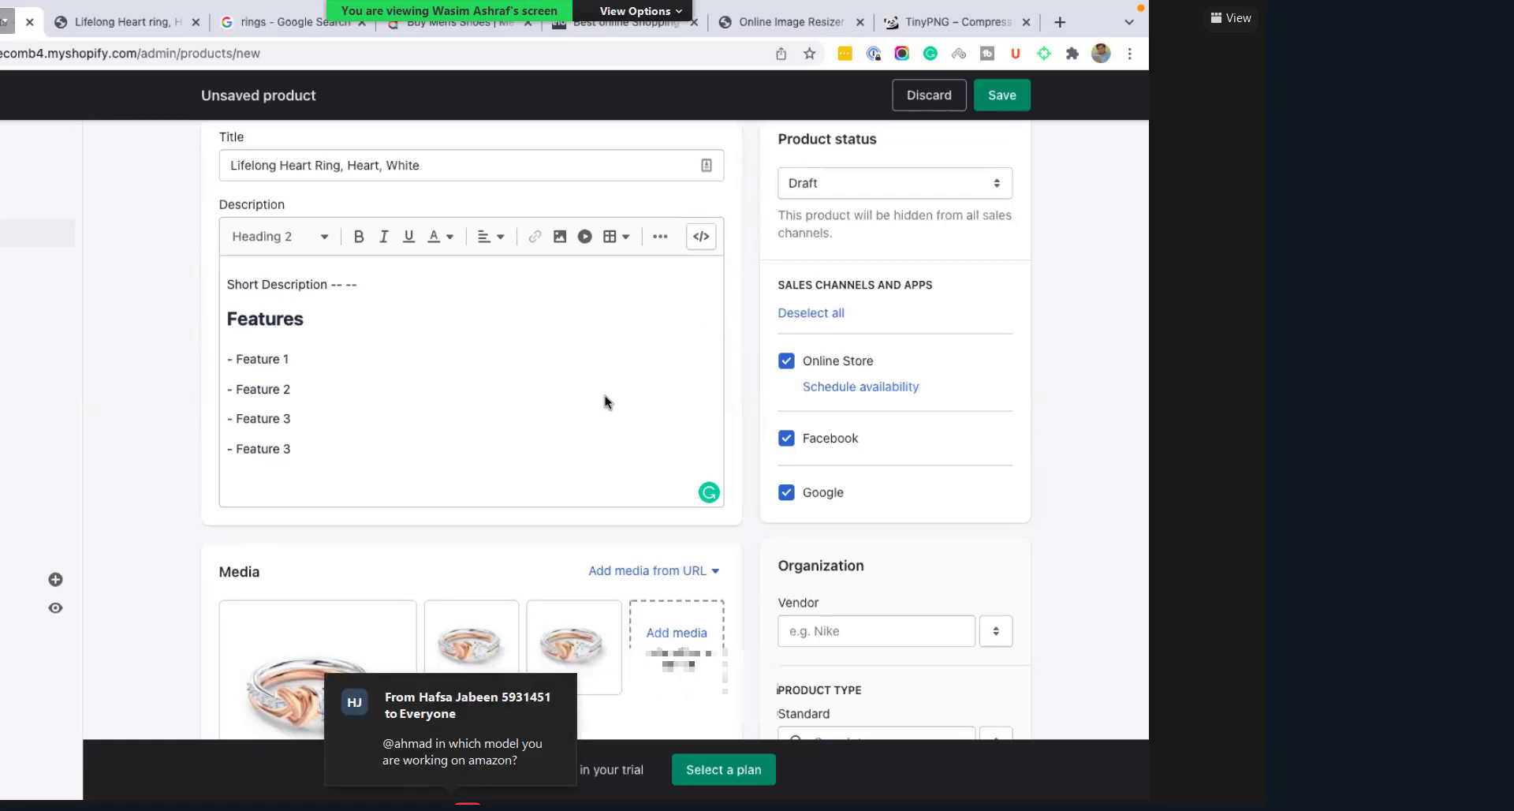
scroll(605, 395, down, 2)
scroll(604, 395, up, 1)
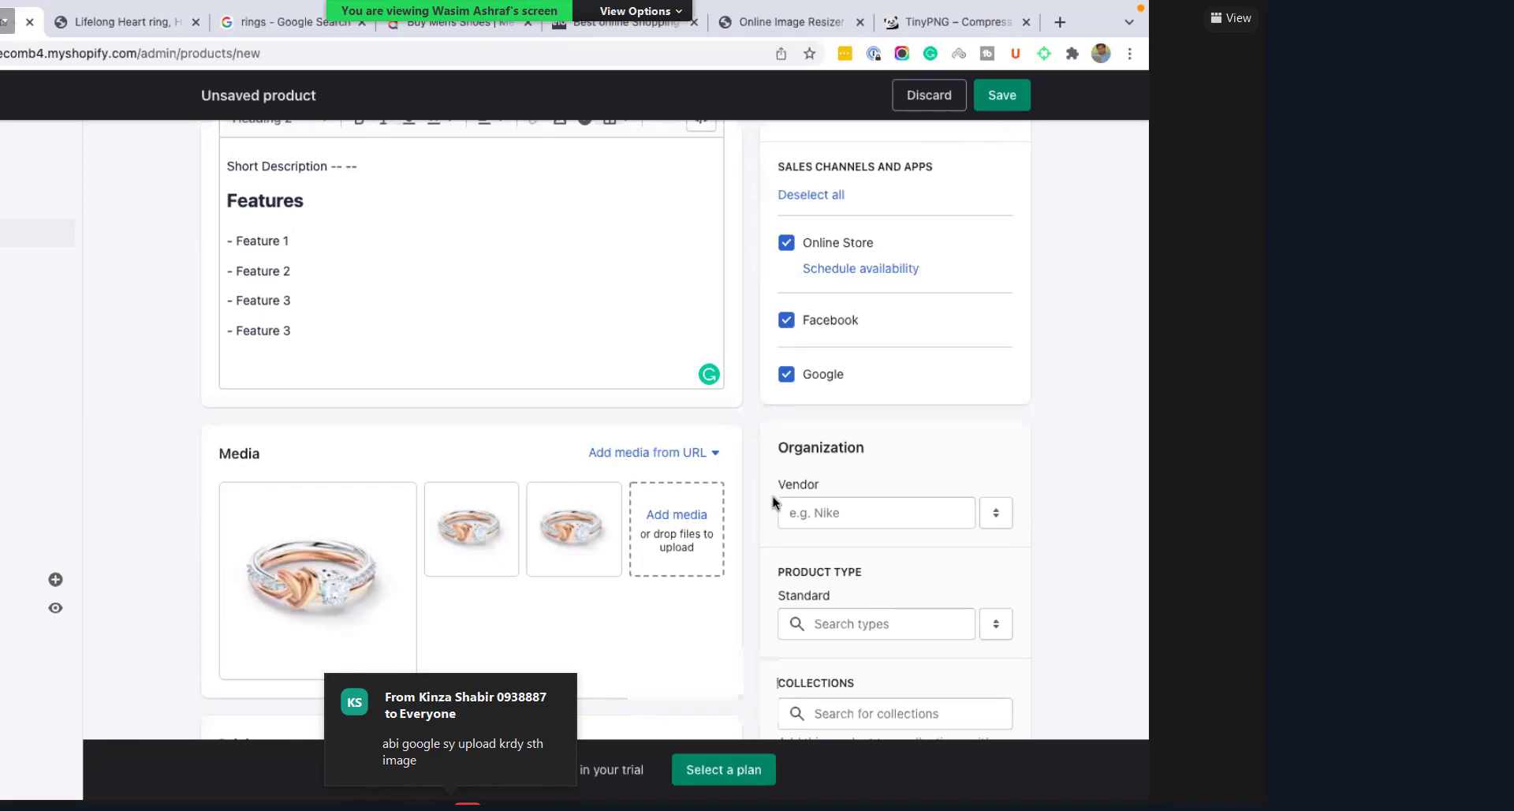
scroll(773, 495, down, 1)
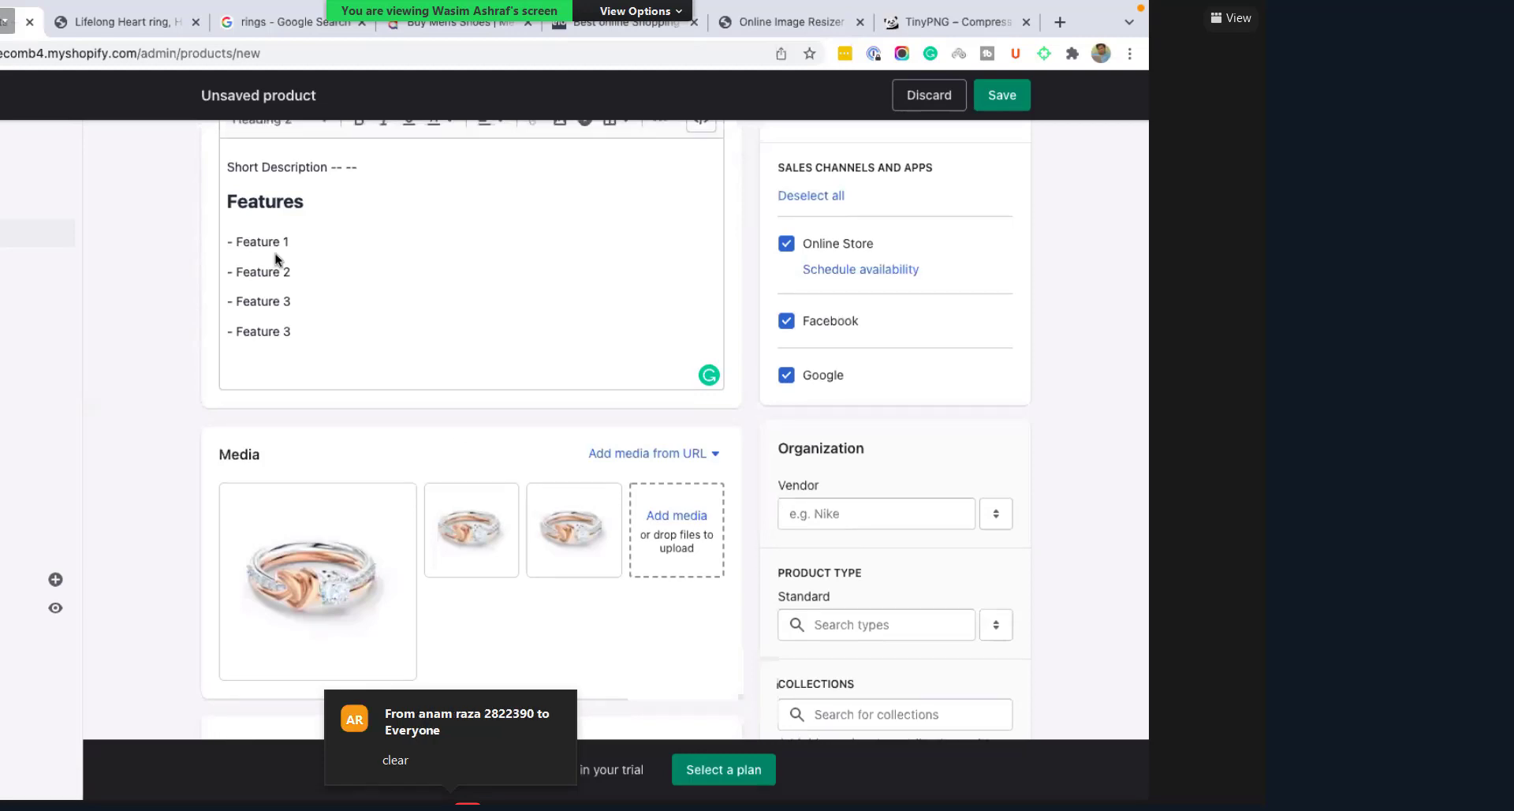
scroll(276, 253, up, 3)
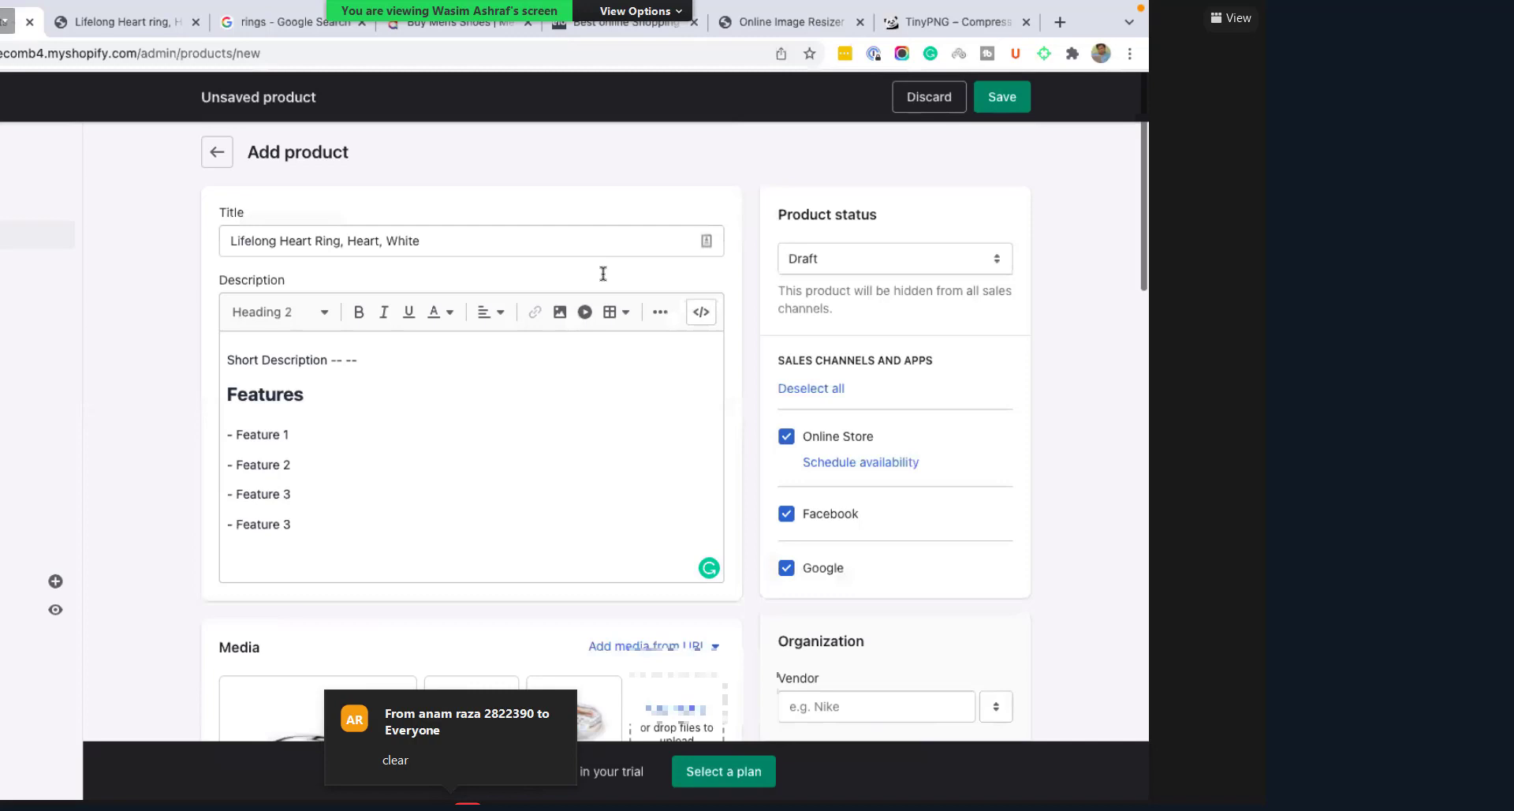
key(ctrl+Tab)
triple_click(603, 273)
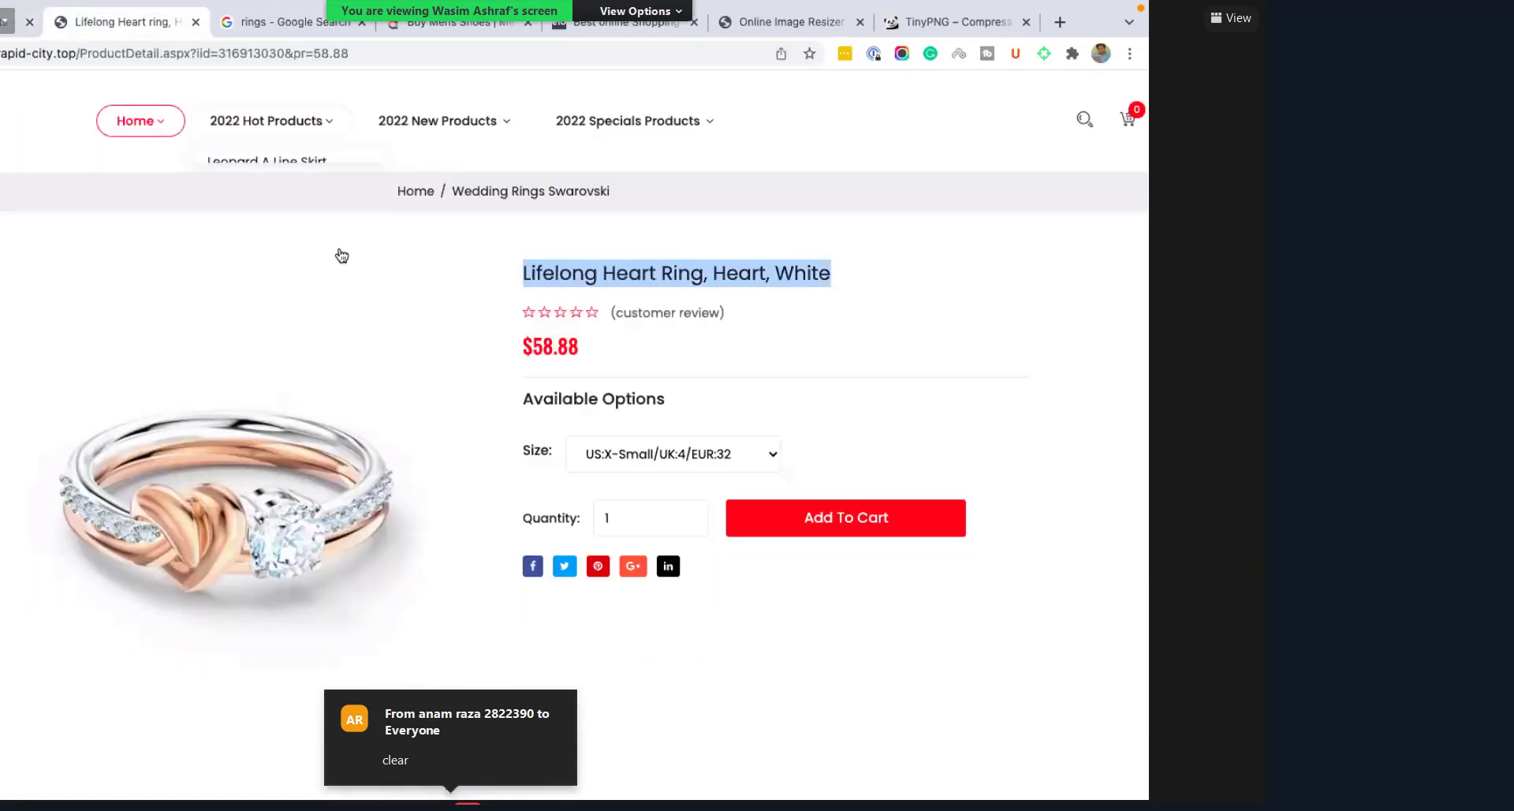
key(ctrl+shift+Tab)
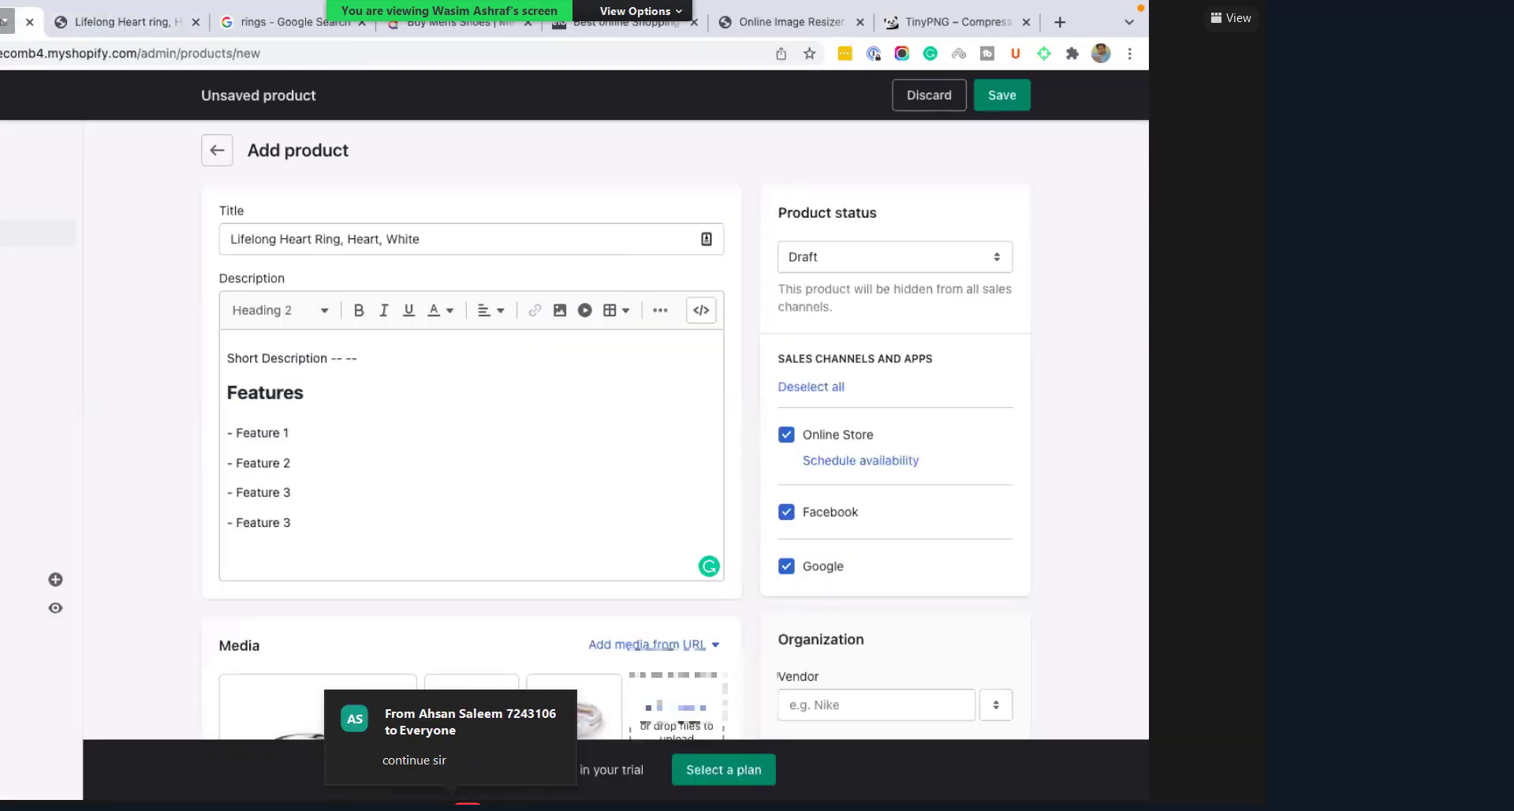
key(ctrl+Tab)
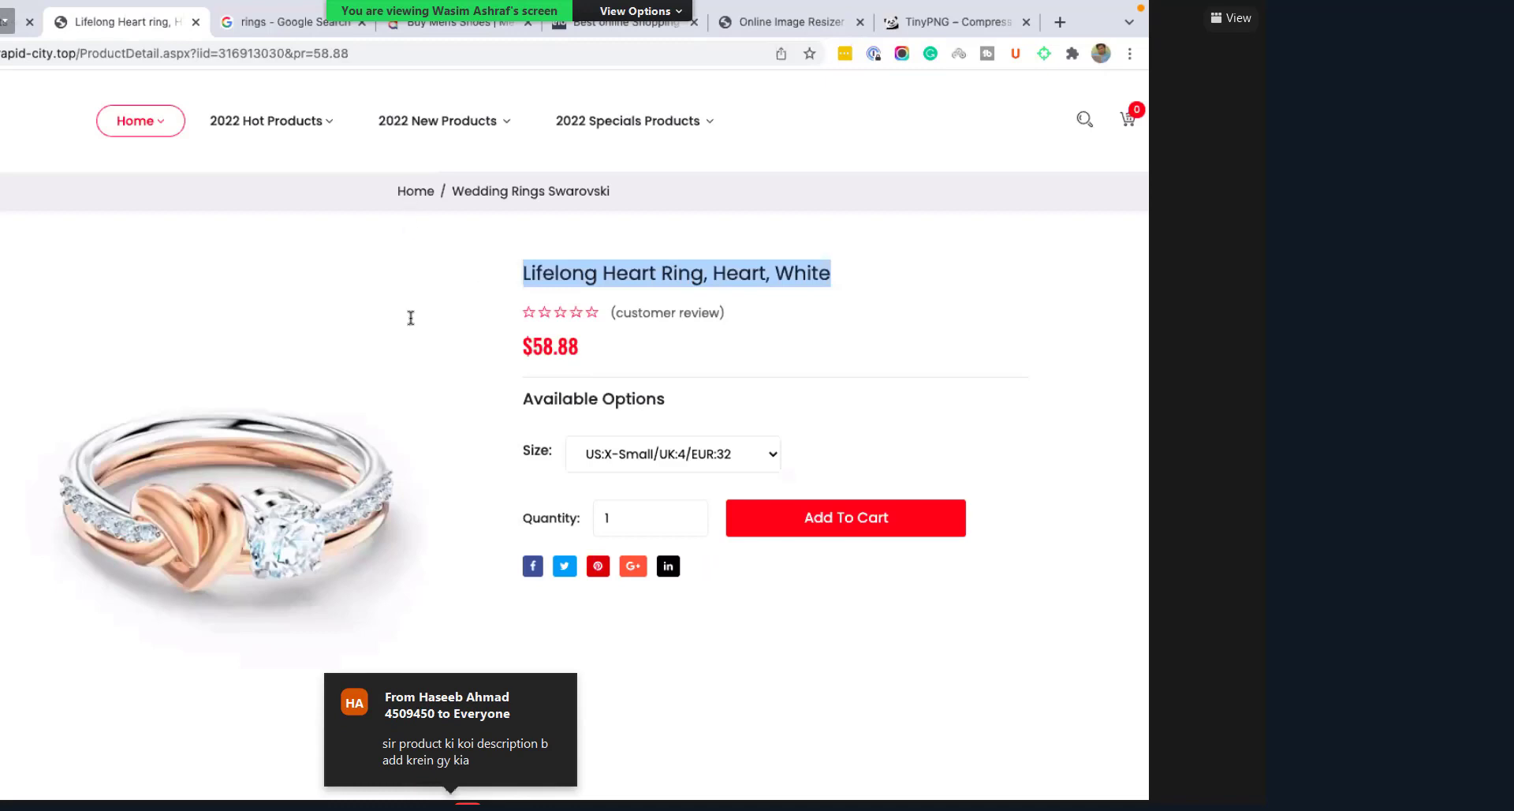
key(ctrl+shift+Tab)
scroll(410, 339, down, 1)
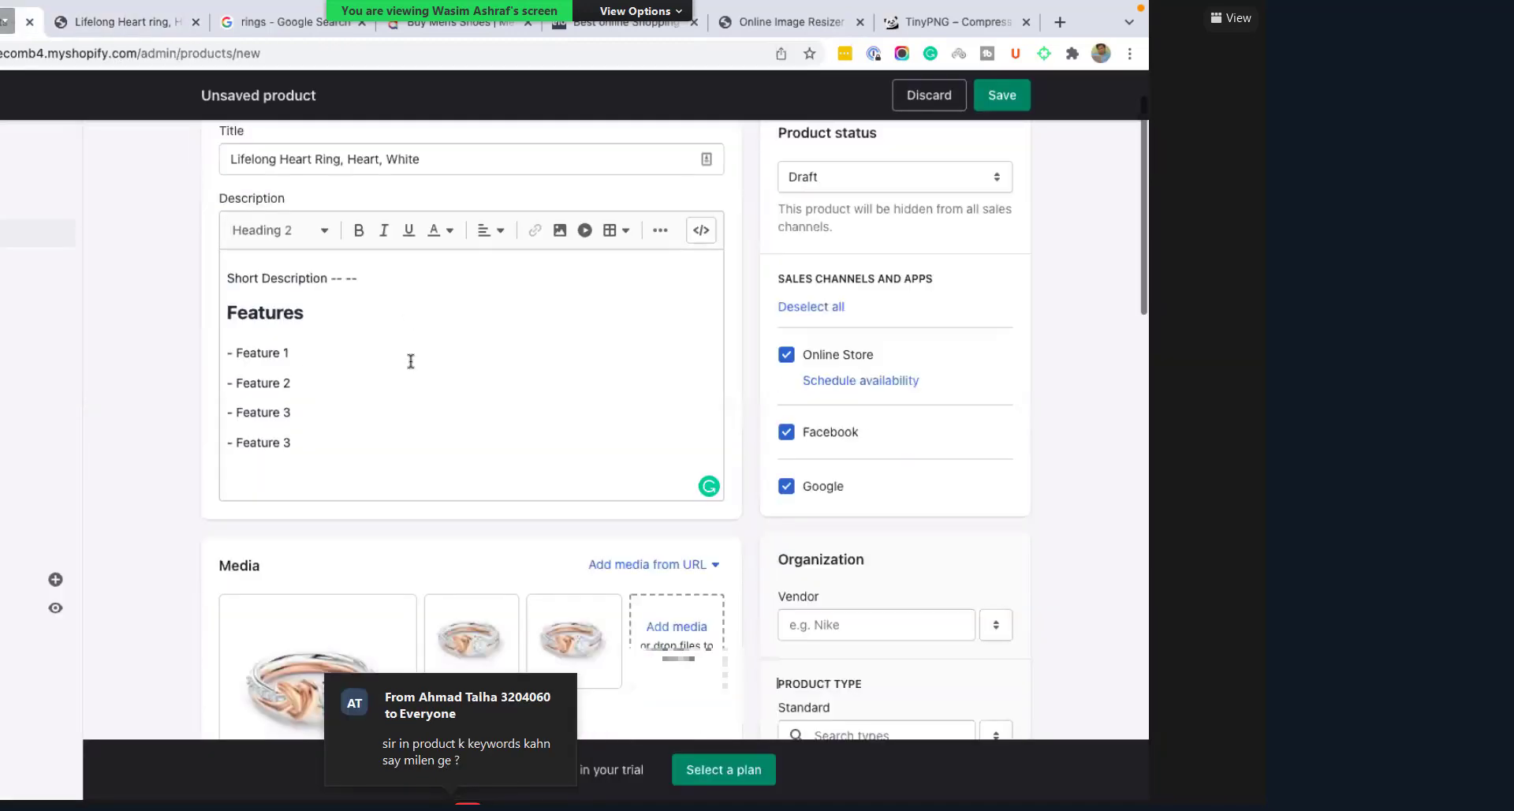
scroll(411, 361, down, 1)
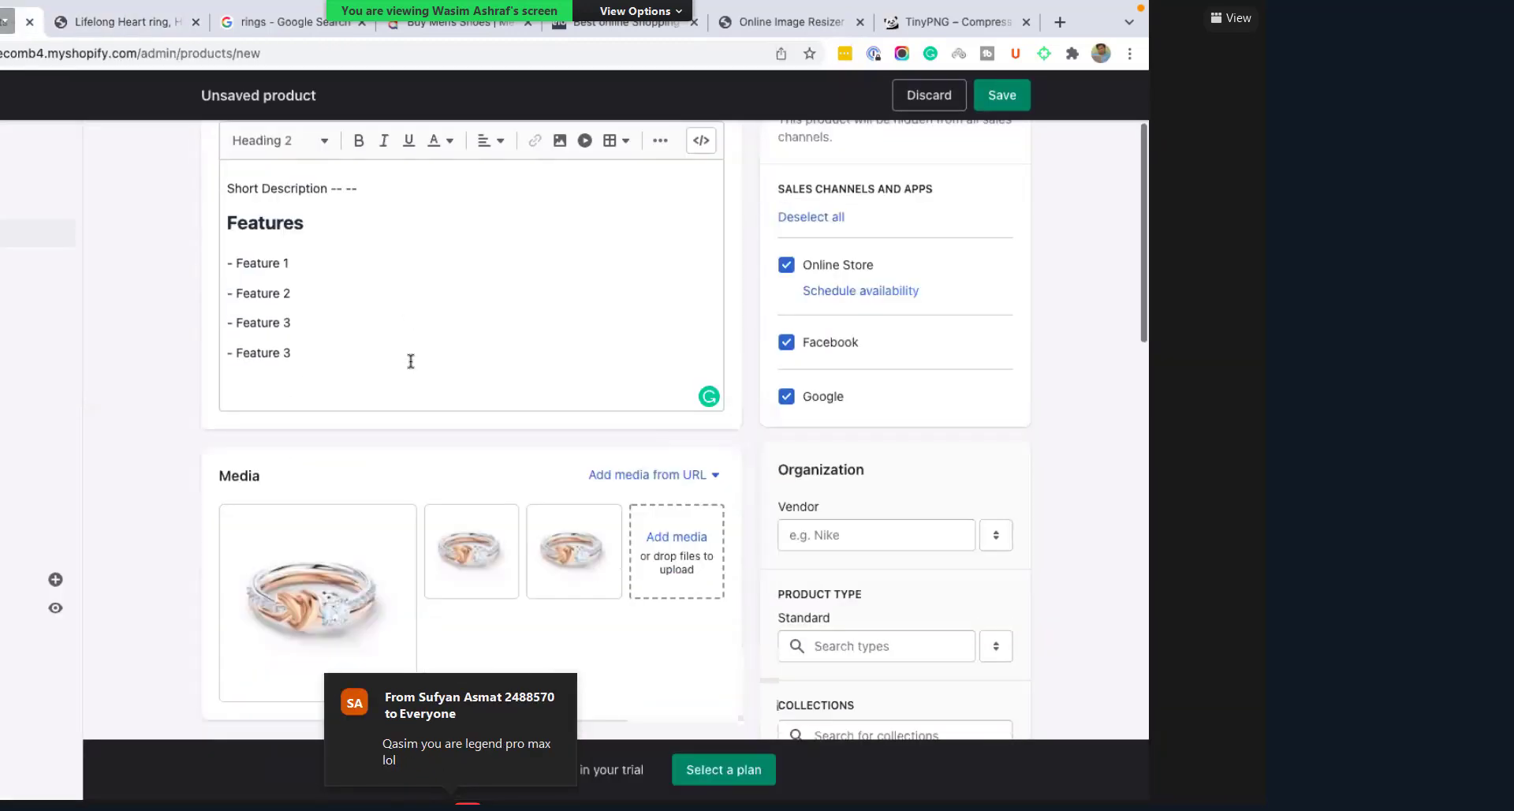
scroll(410, 361, down, 1)
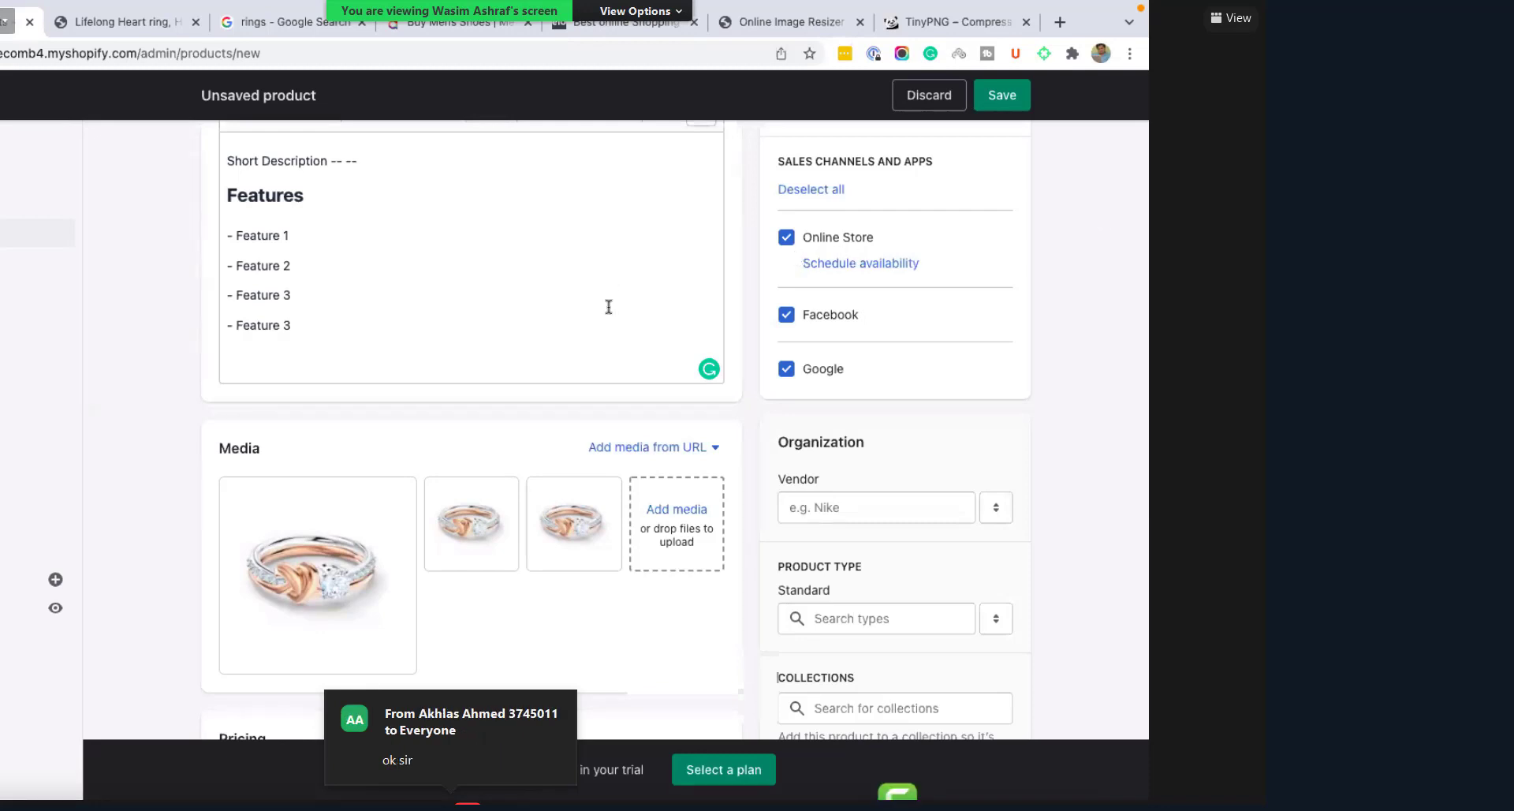
scroll(609, 307, down, 1)
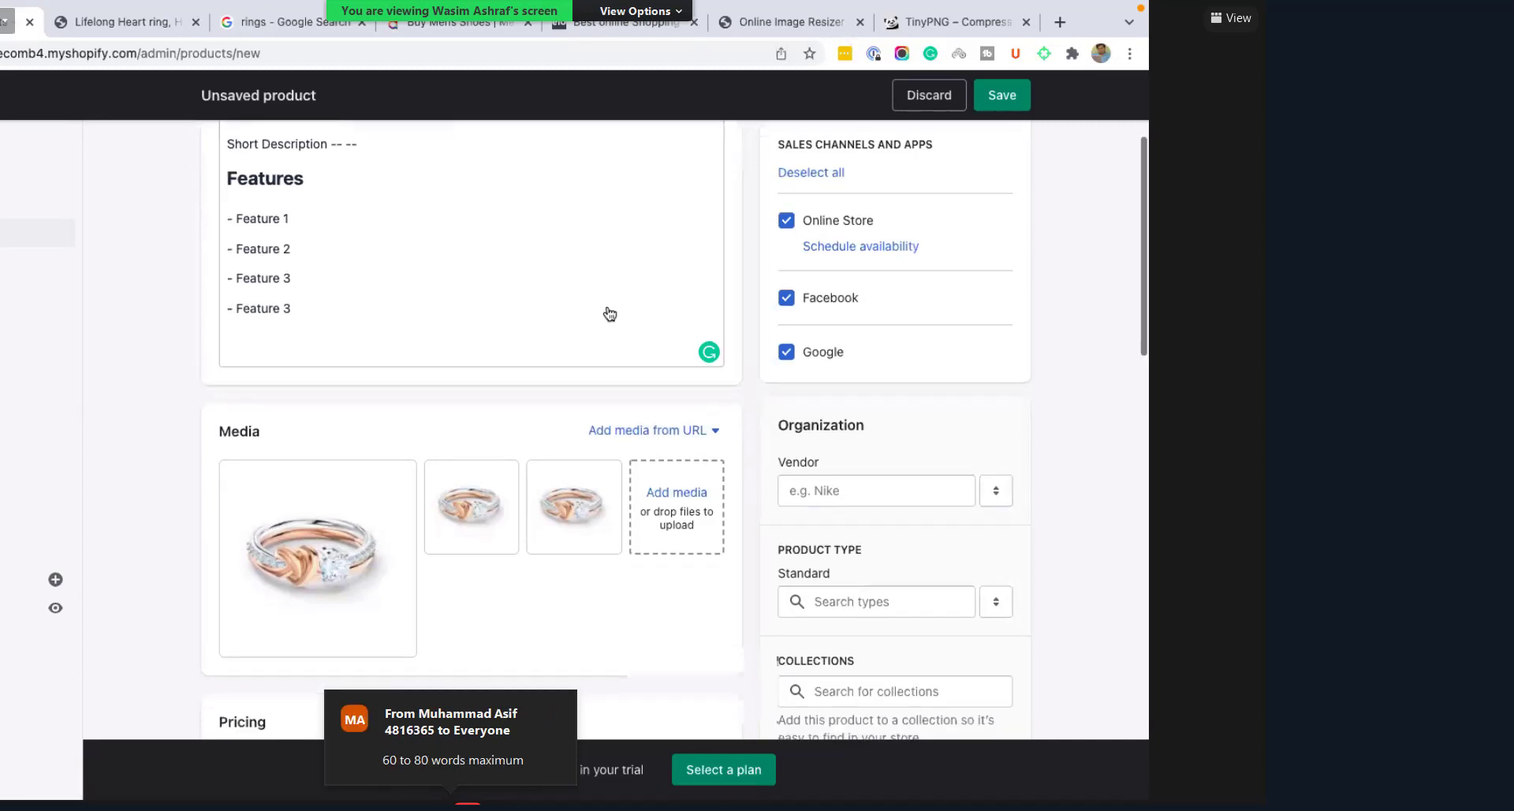
scroll(610, 314, up, 3)
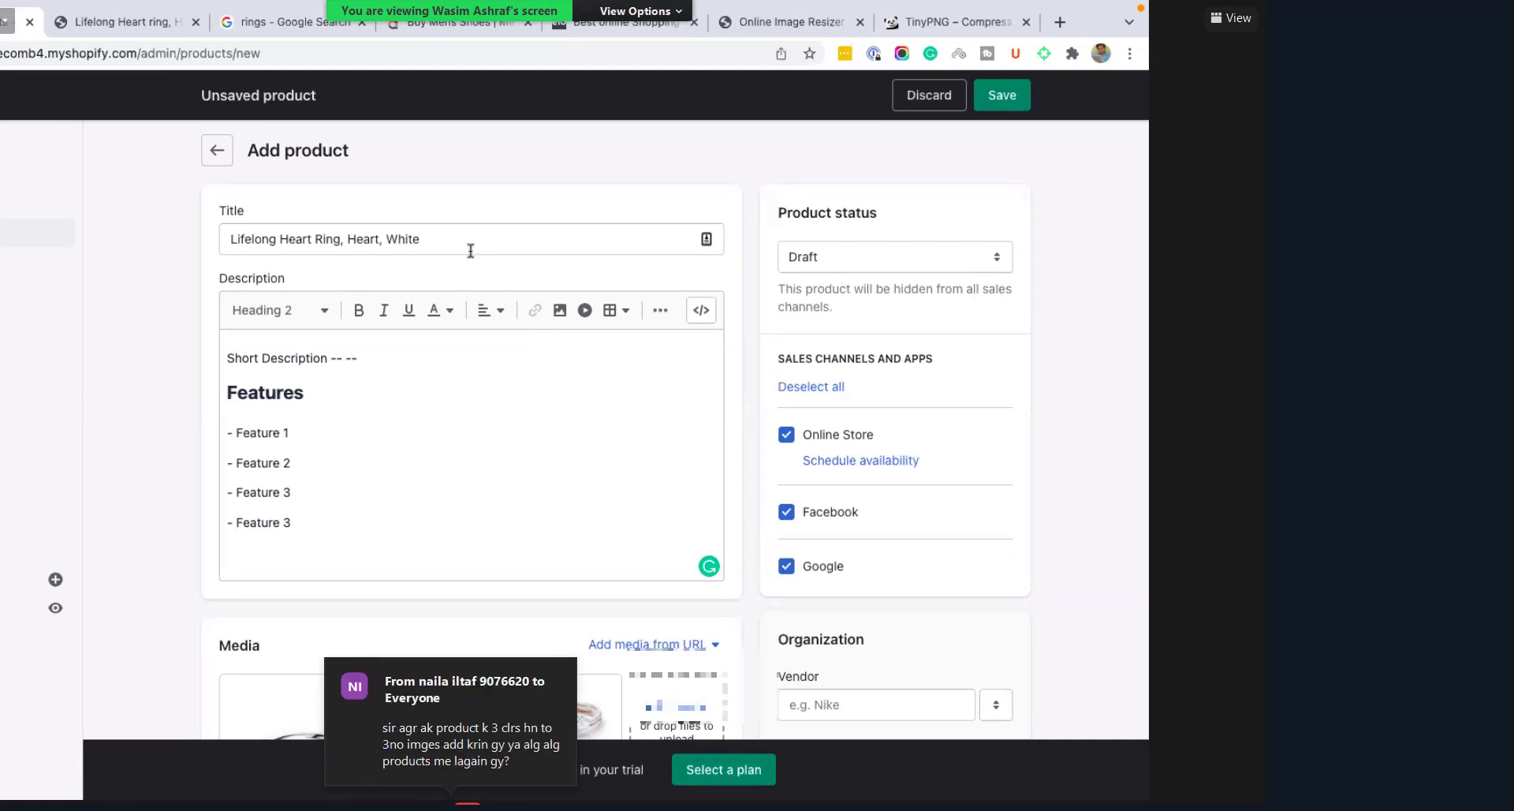
scroll(449, 210, down, 1)
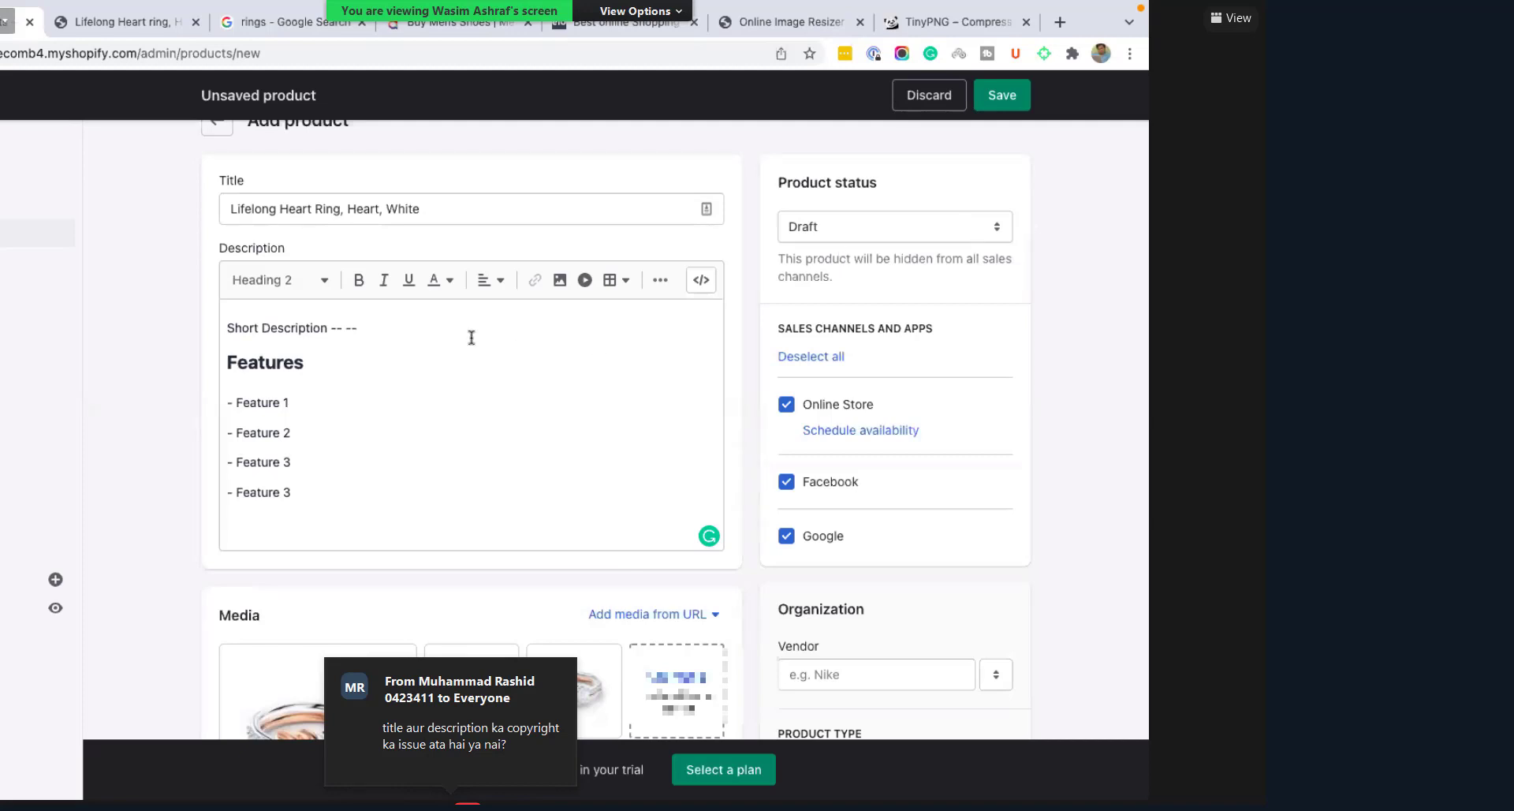
scroll(306, 313, up, 1)
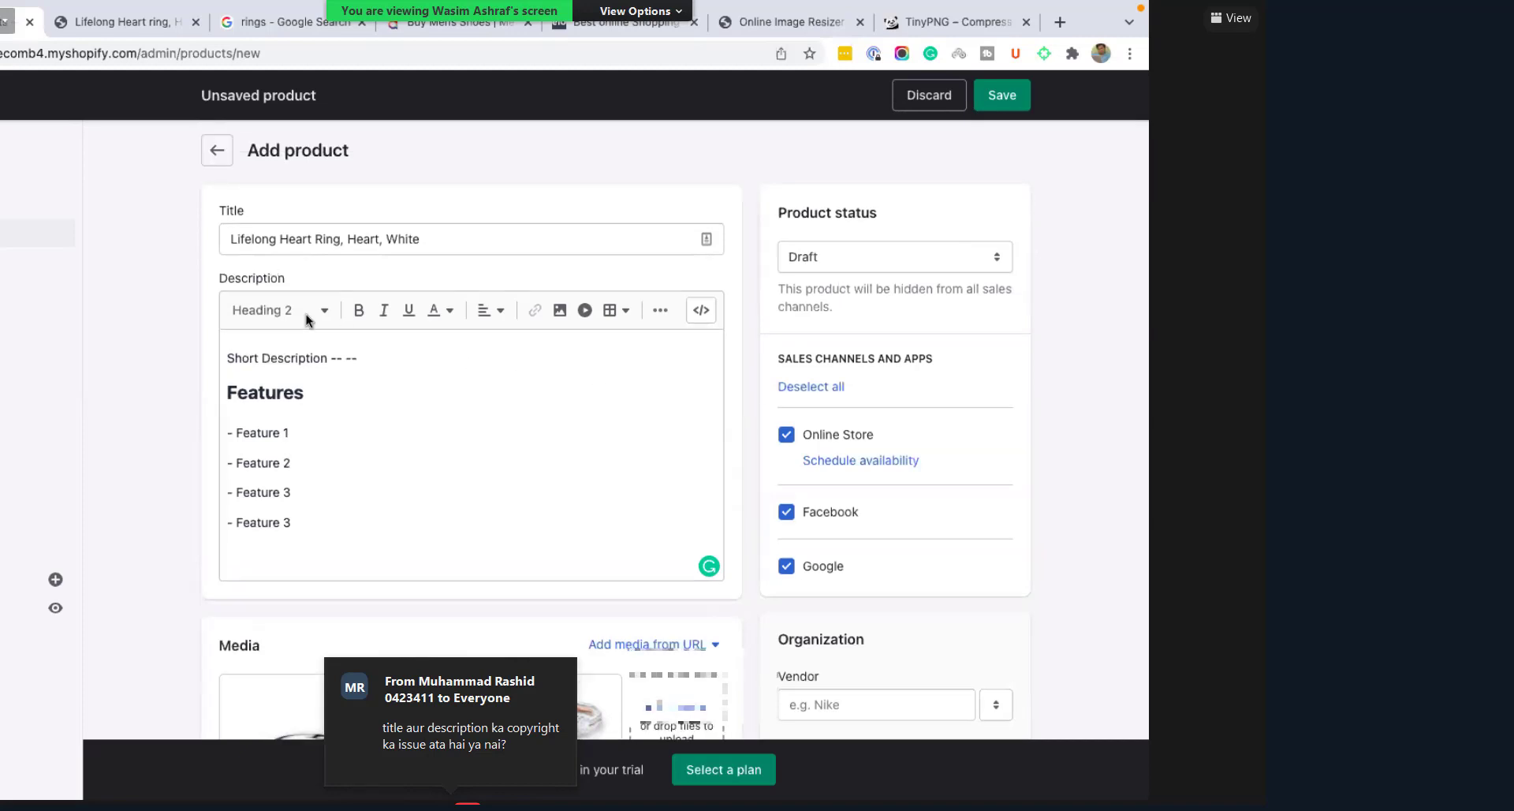
click(328, 476)
scroll(376, 466, down, 4)
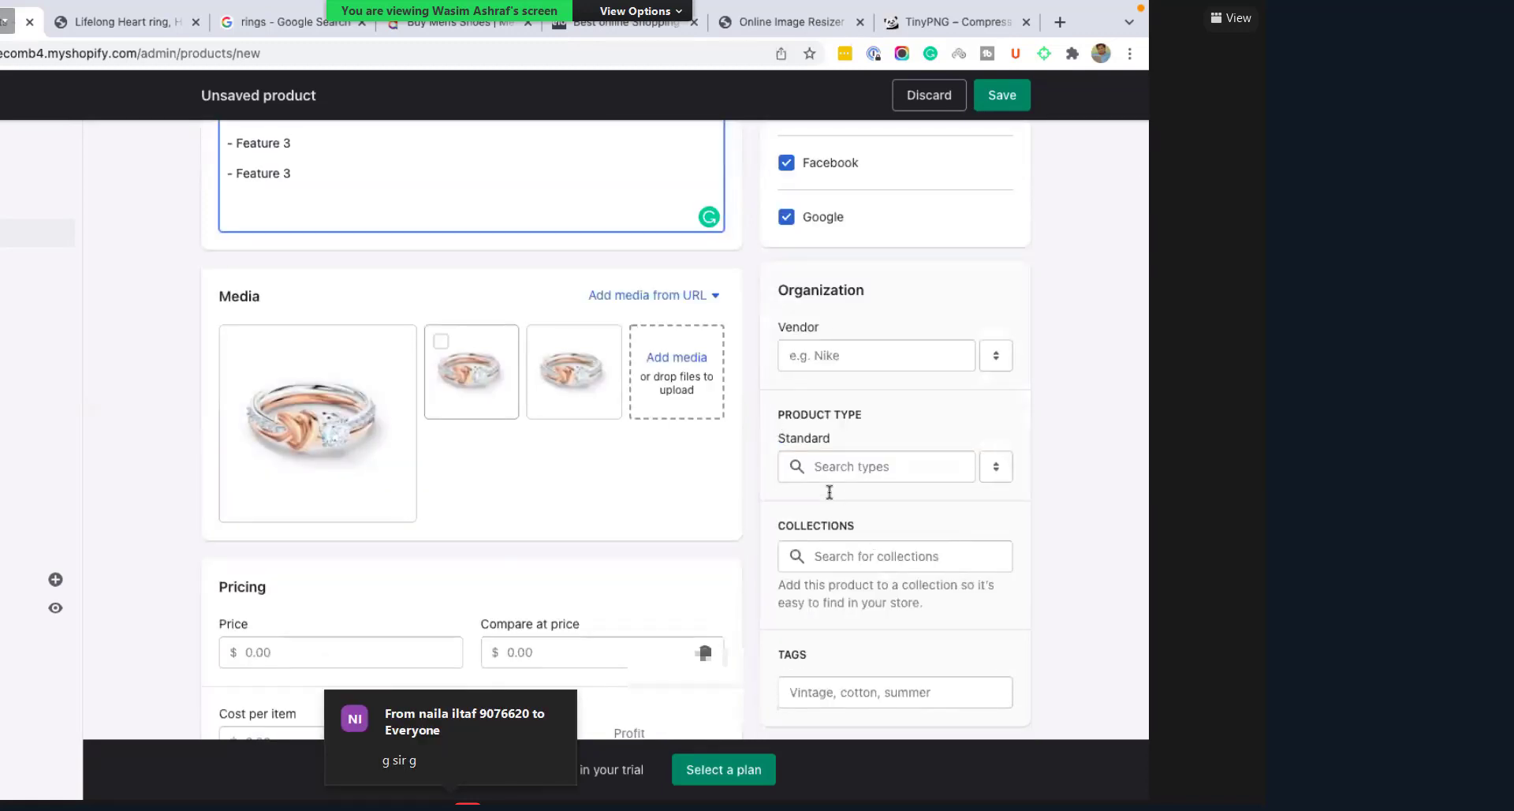
scroll(311, 324, down, 1)
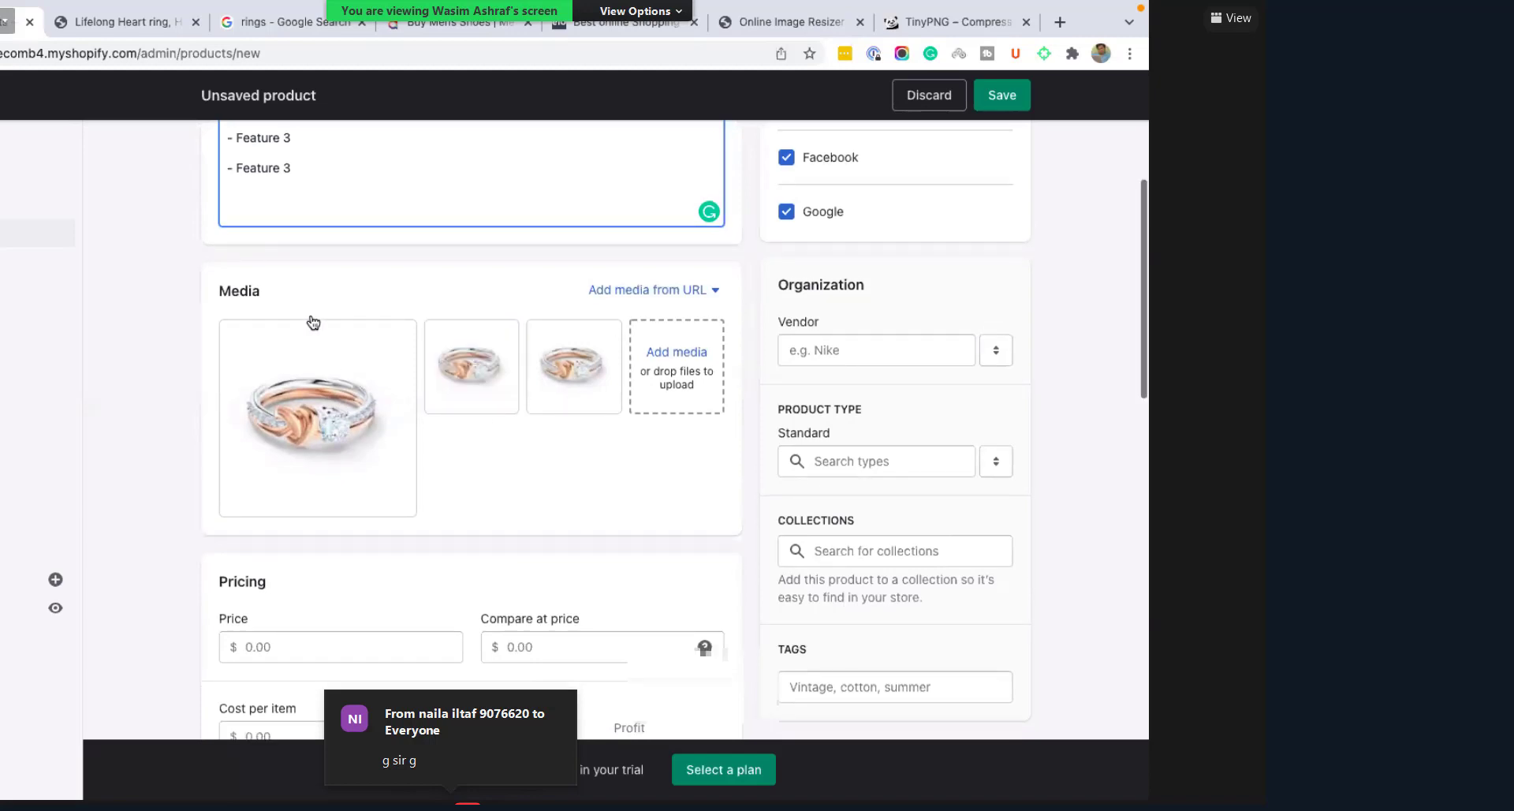
scroll(345, 320, down, 1)
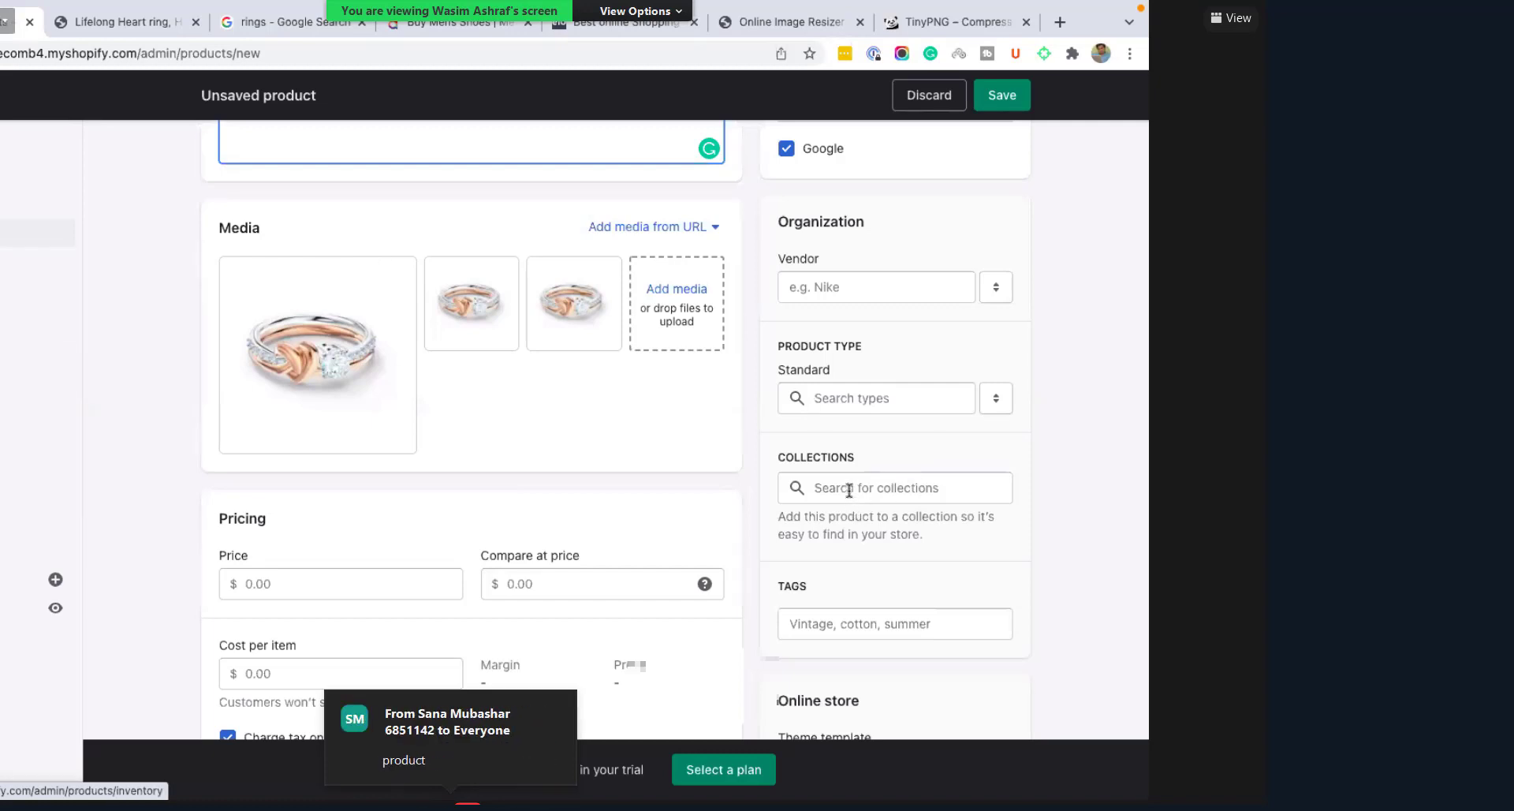
Step: Tick Rings in the Collections dropdown and confirm it stays selected
click(837, 538)
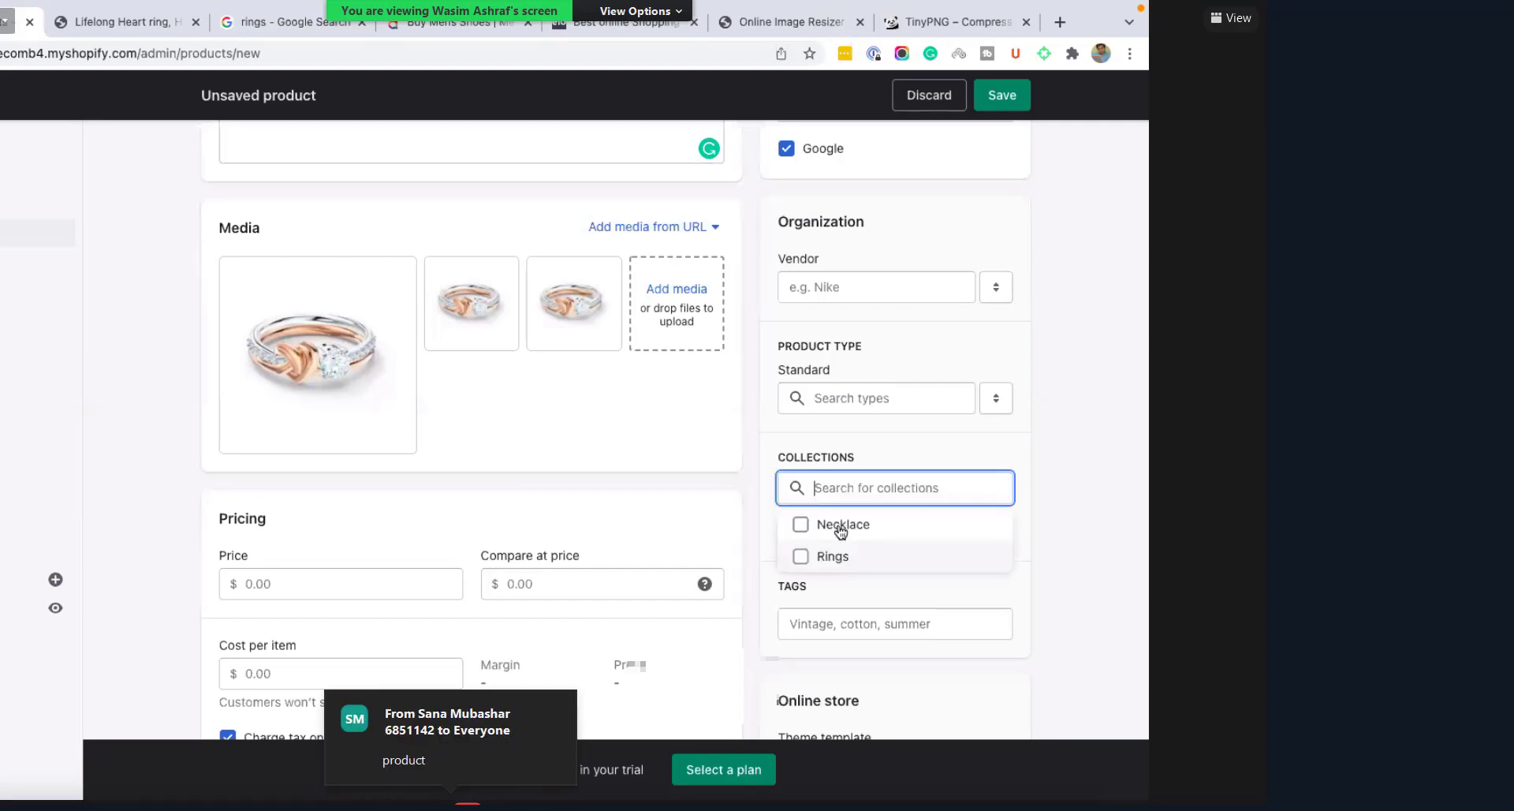
click(801, 558)
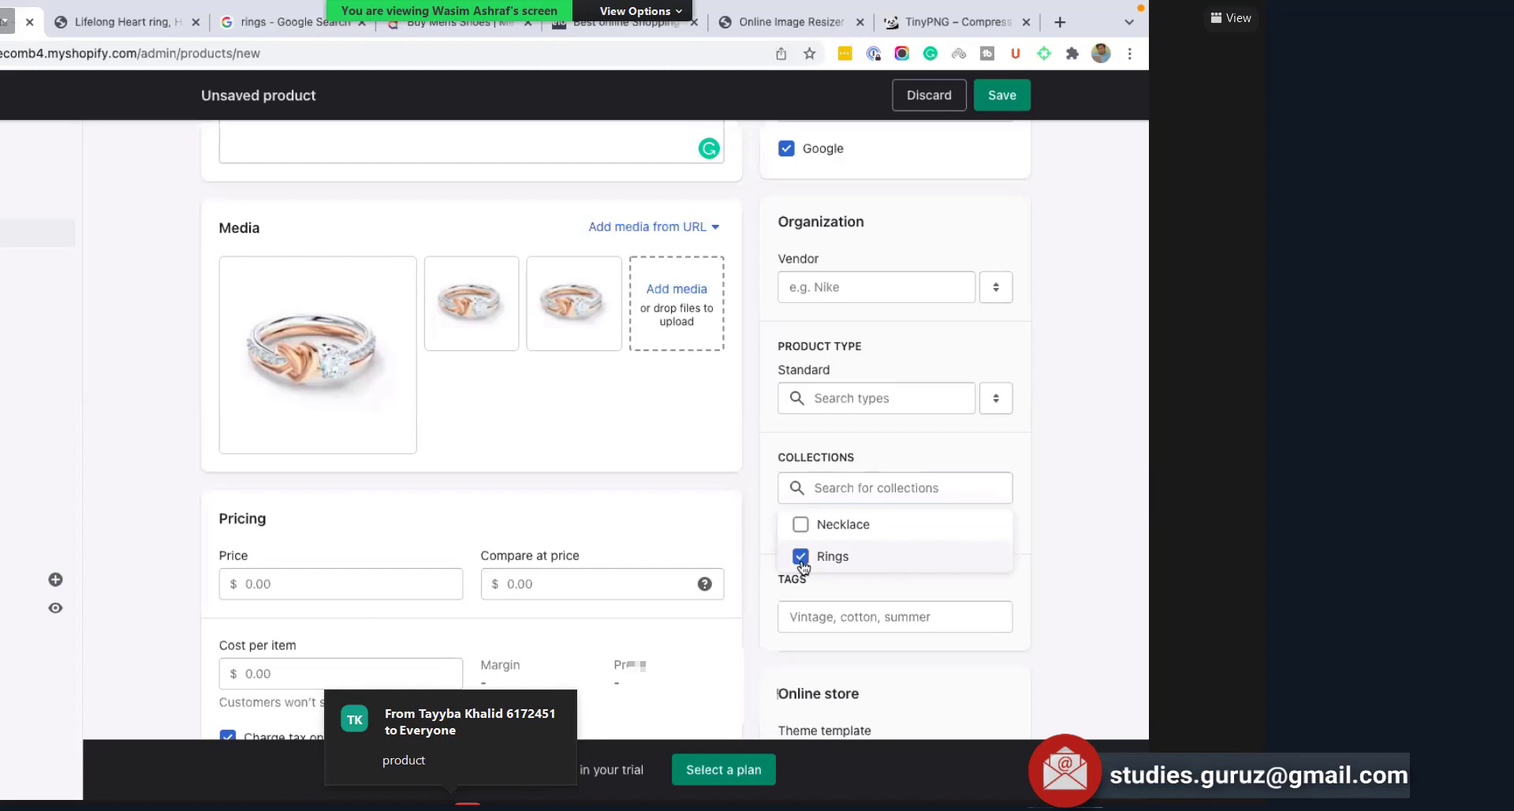
click(1089, 497)
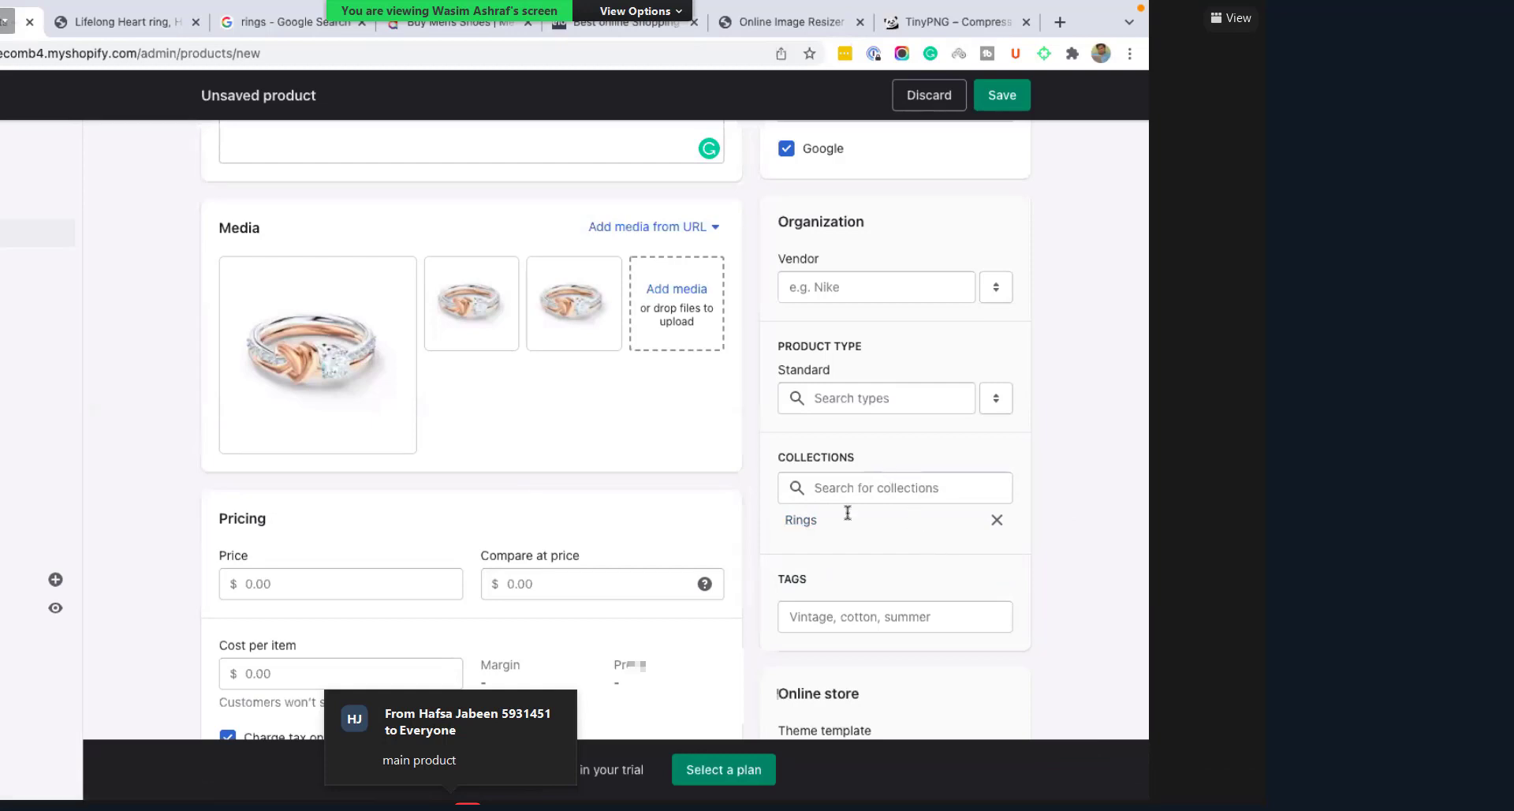
click(820, 489)
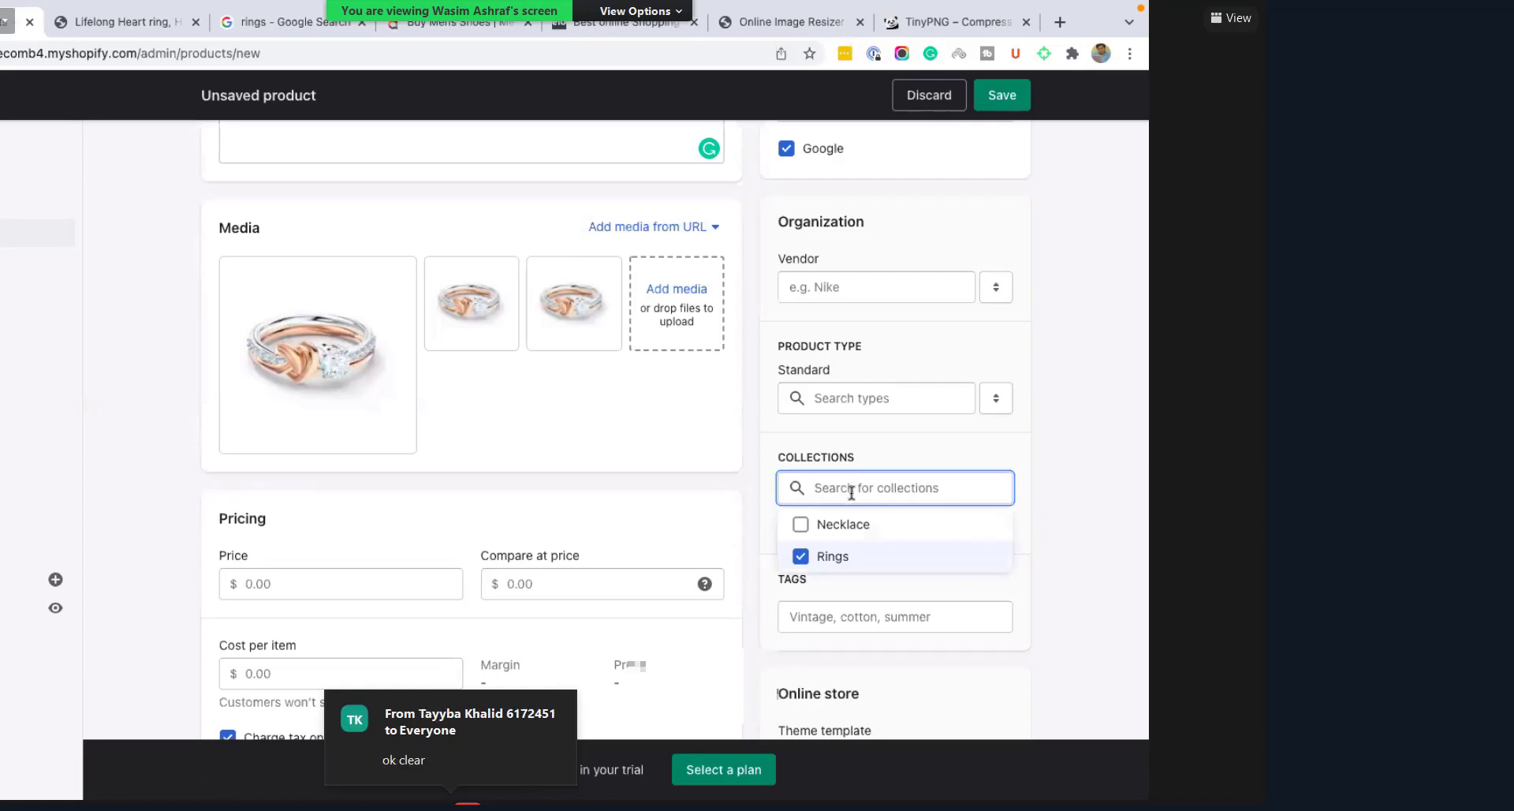
click(1063, 557)
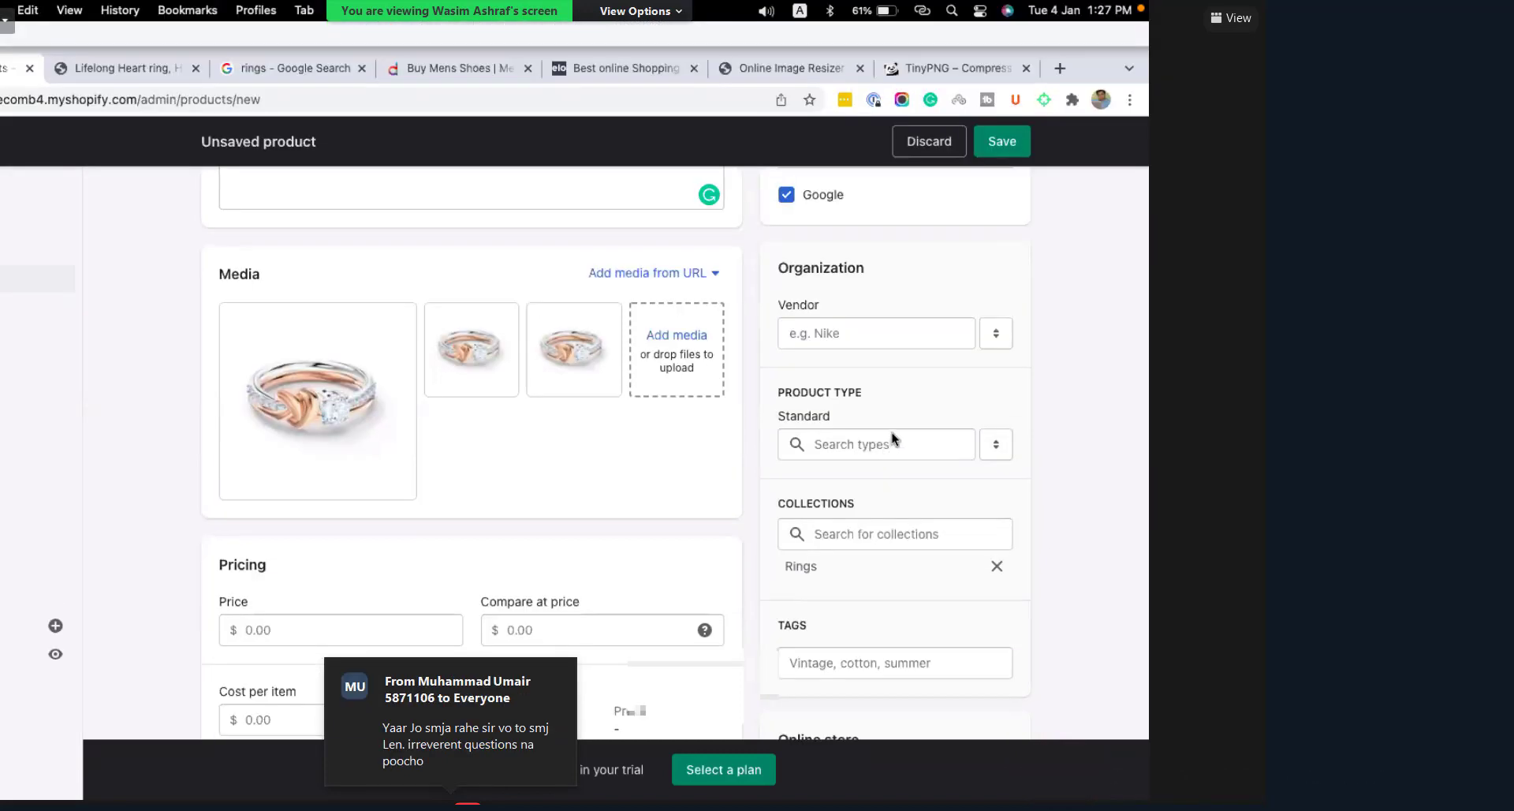
click(892, 396)
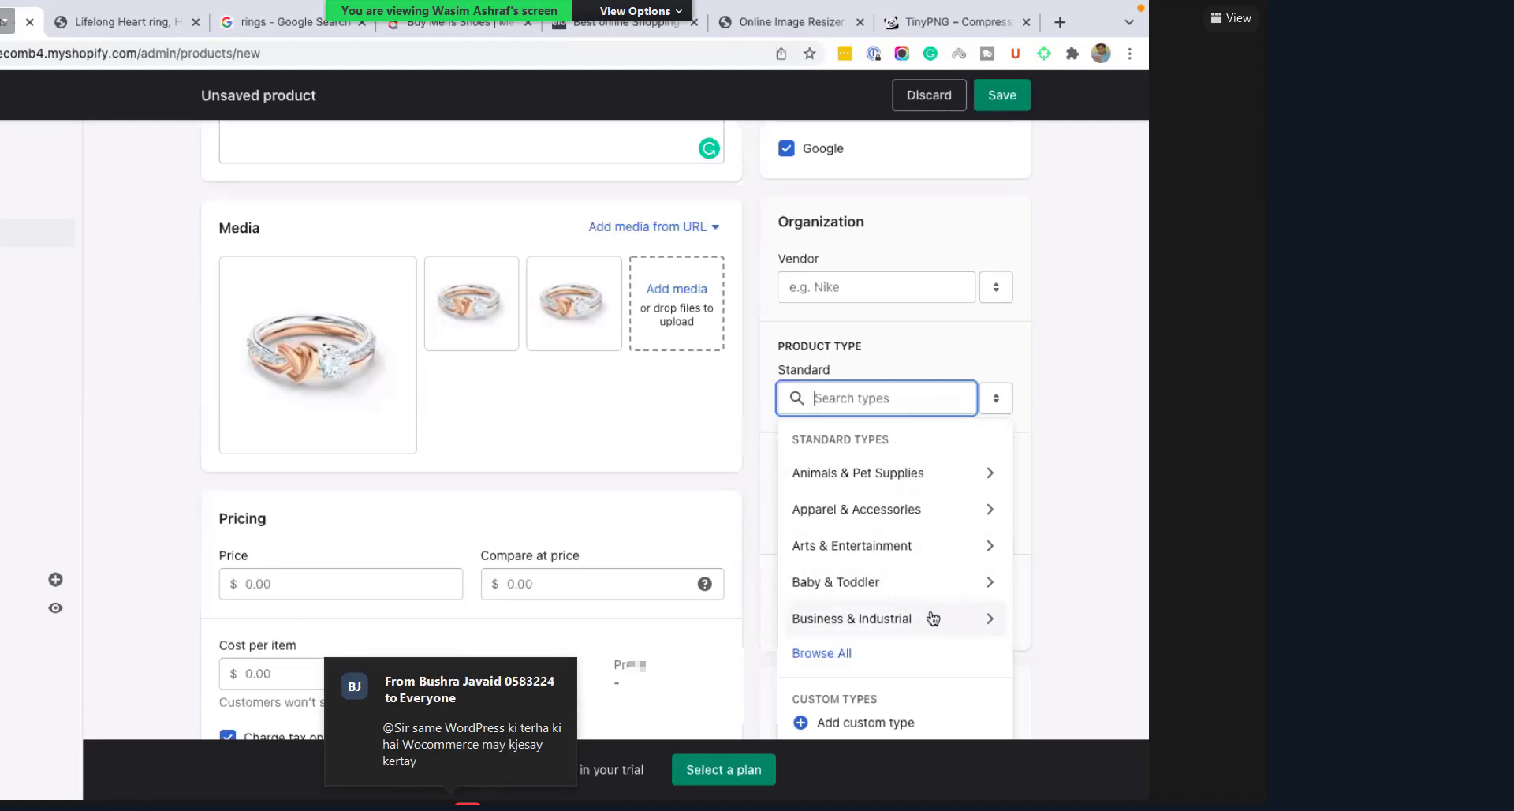
click(813, 258)
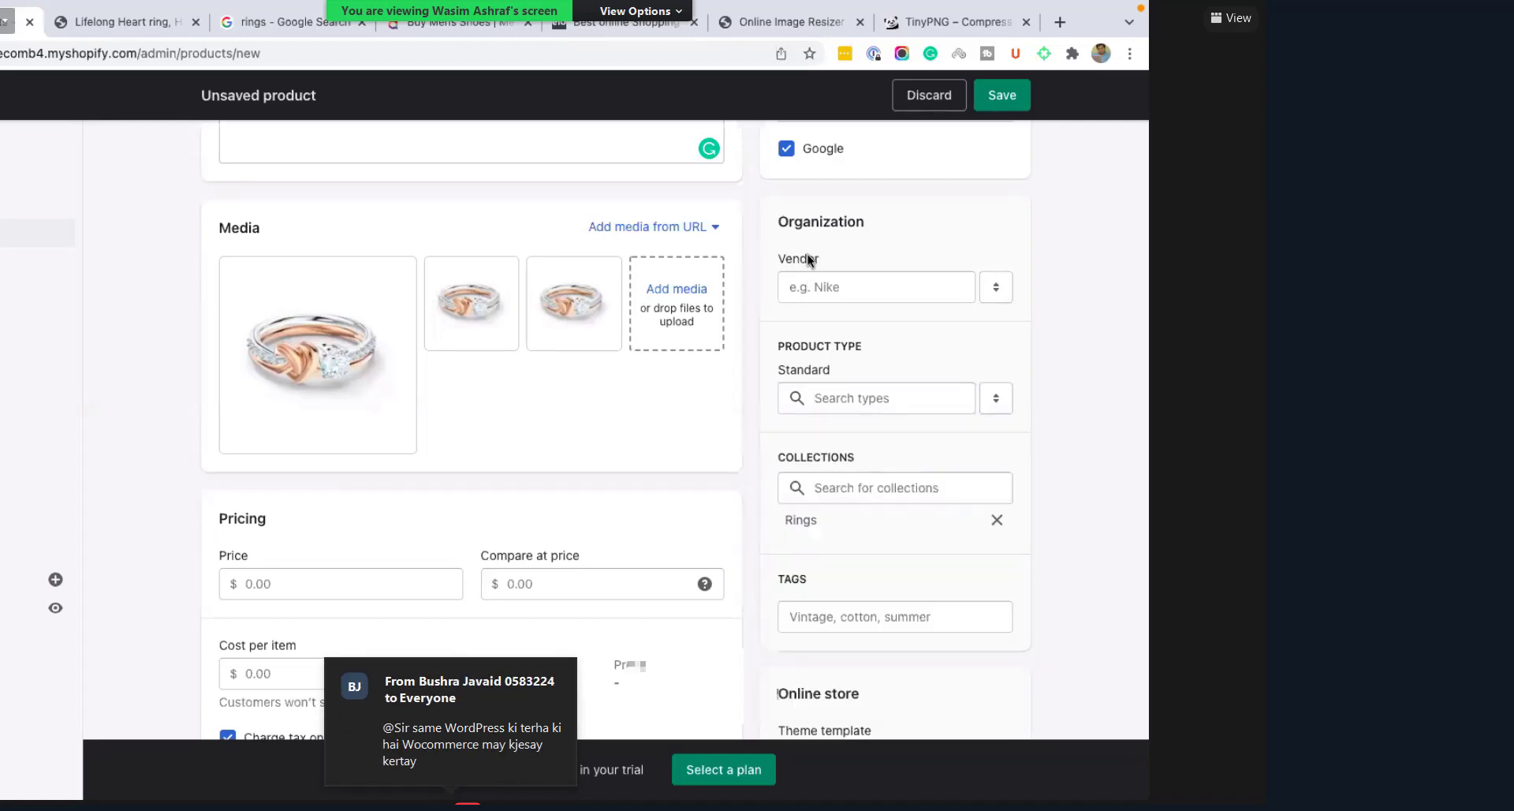
click(806, 288)
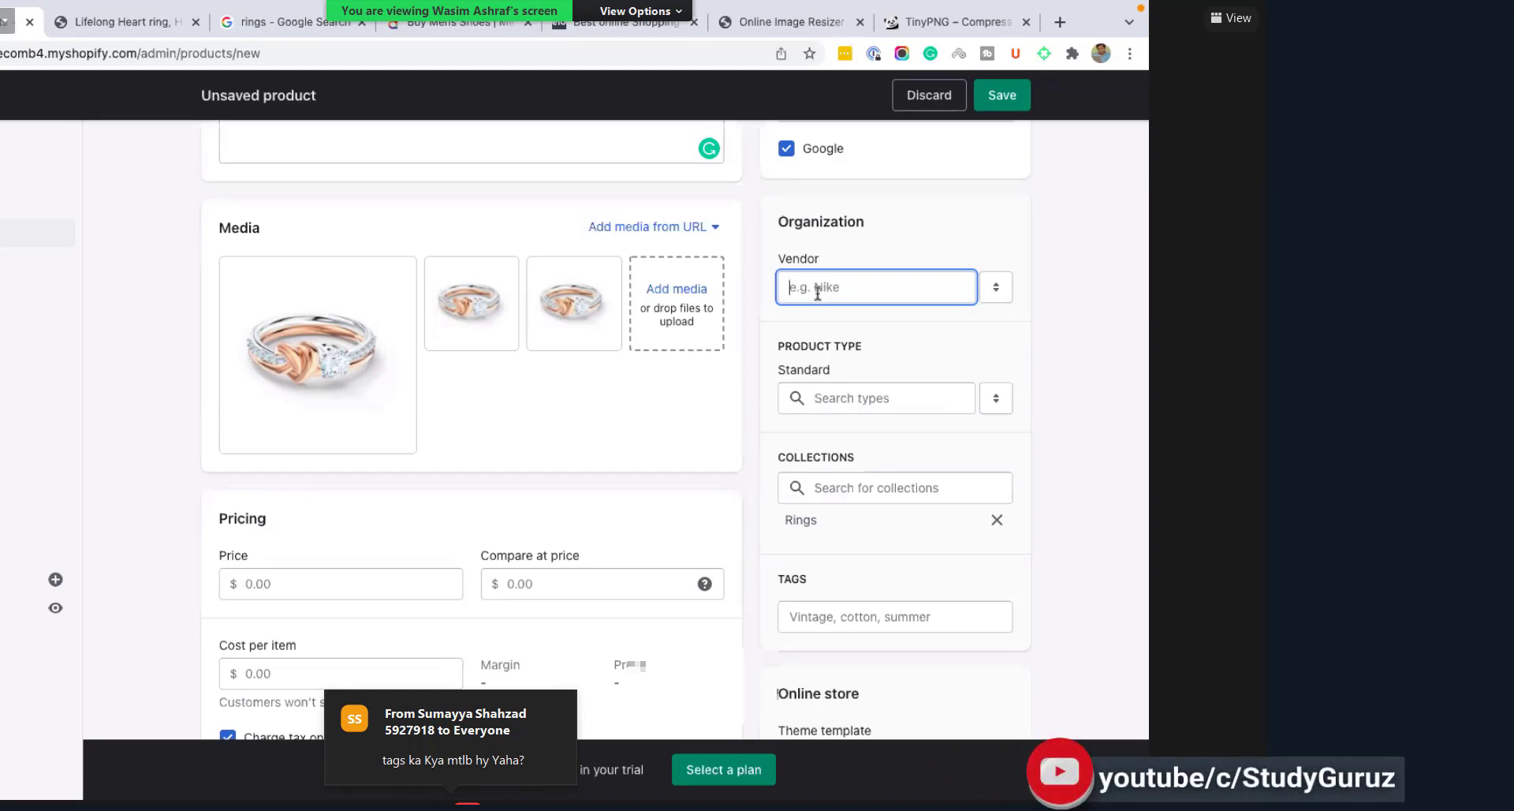
click(1089, 503)
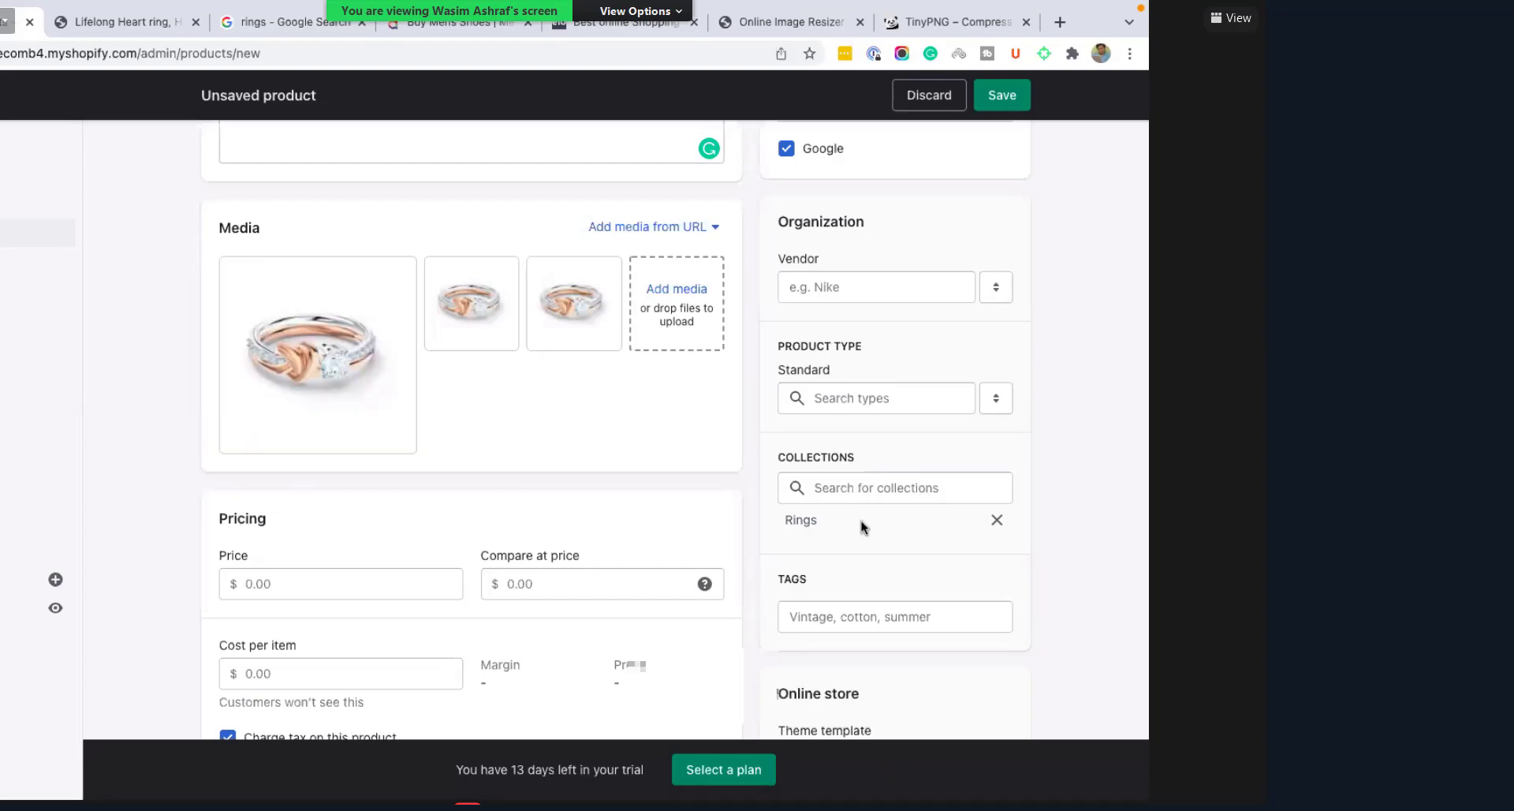
scroll(816, 550, down, 1)
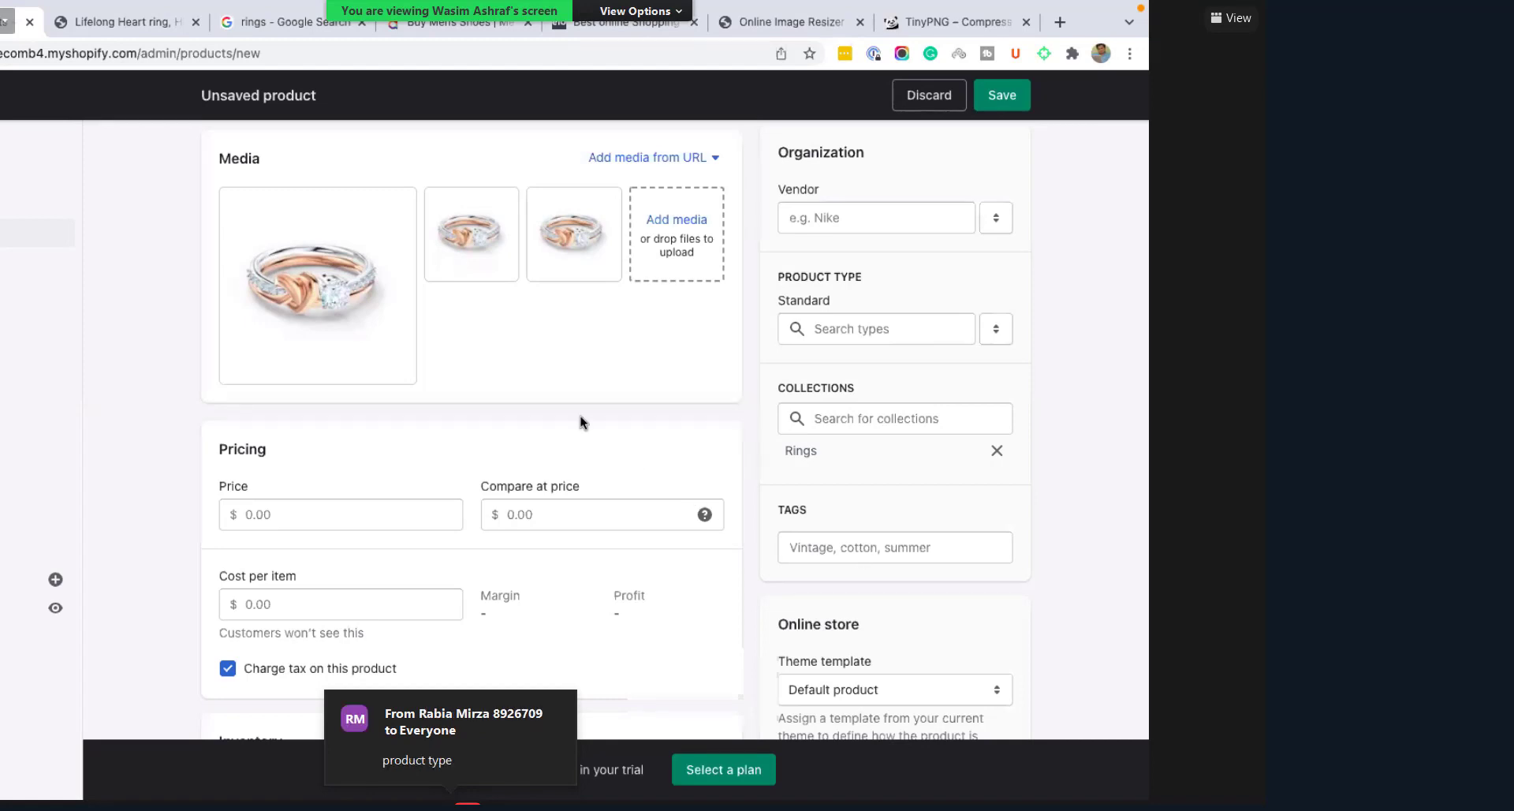
scroll(581, 415, up, 6)
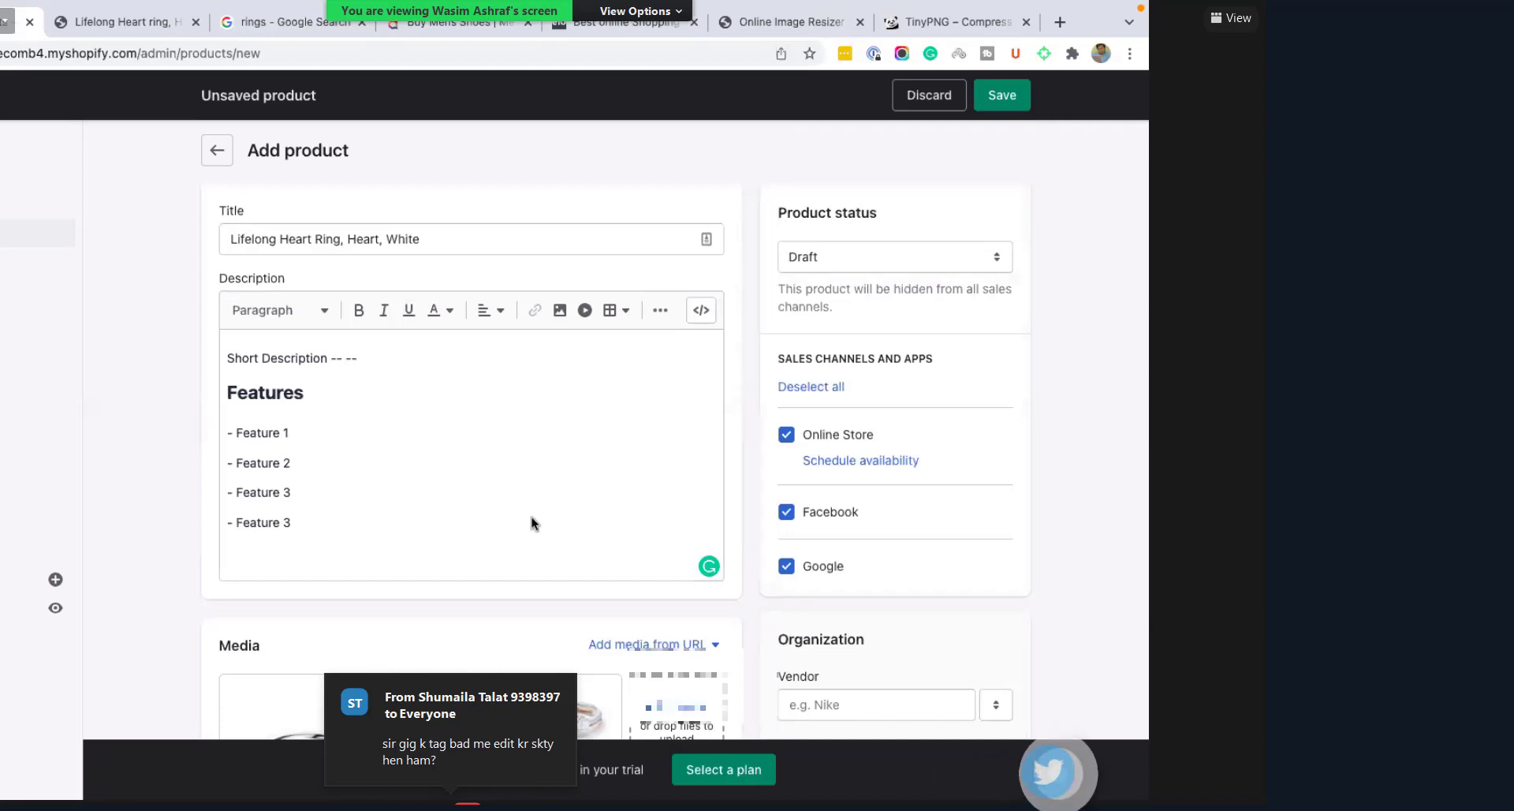
scroll(829, 593, down, 3)
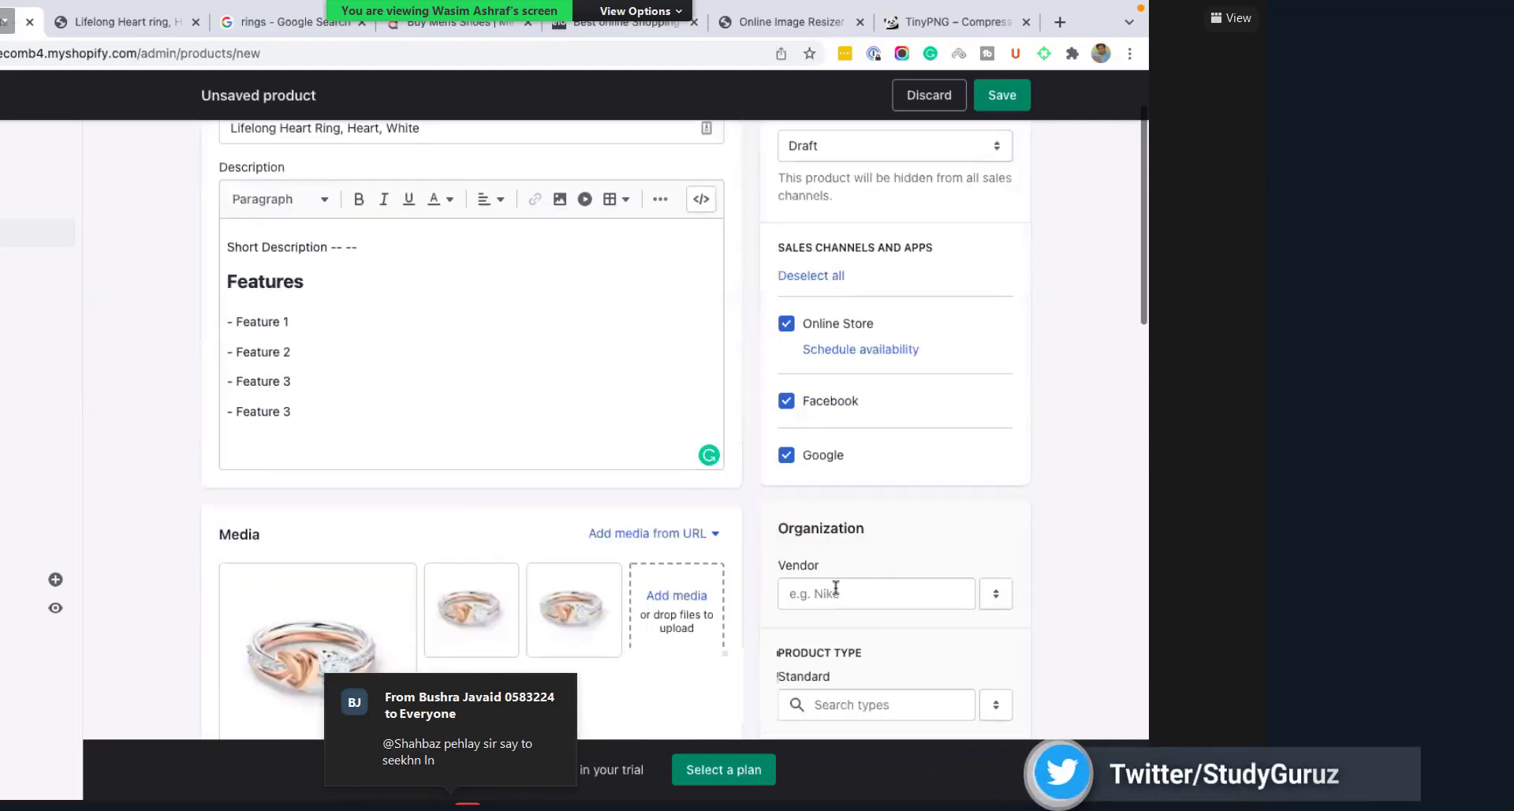
scroll(528, 493, down, 2)
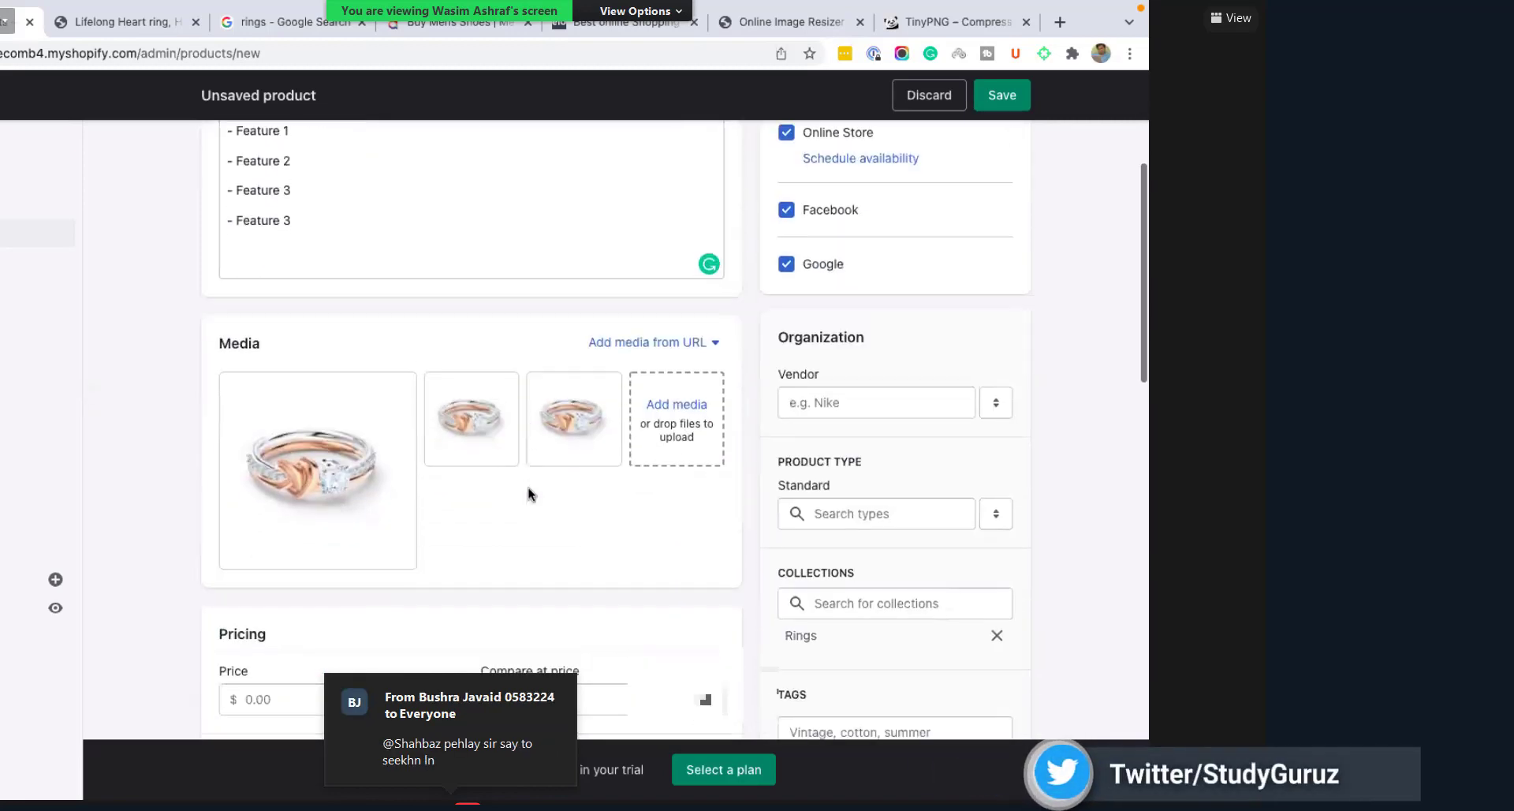
scroll(524, 489, down, 1)
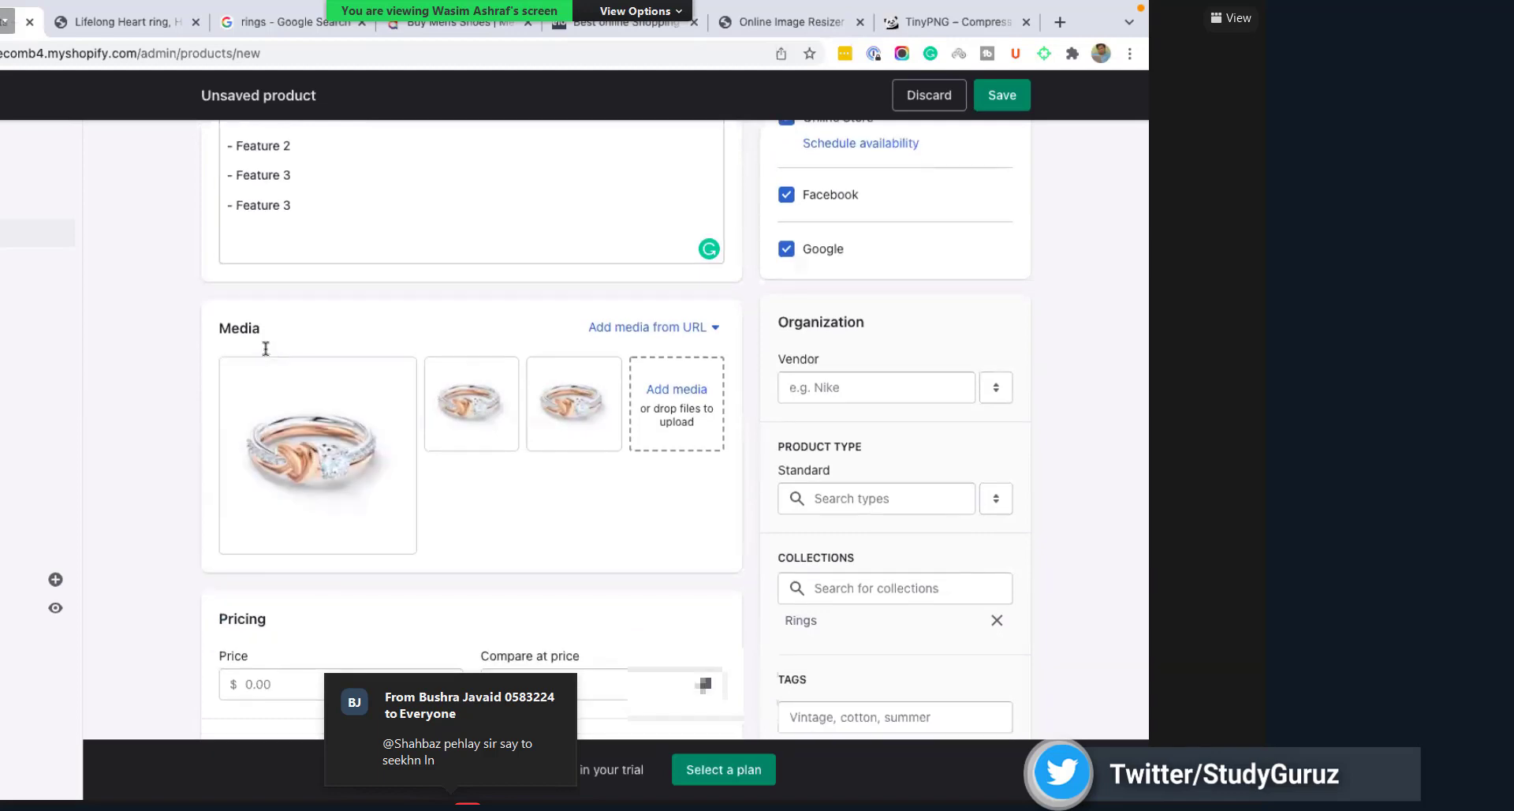
scroll(426, 351, down, 3)
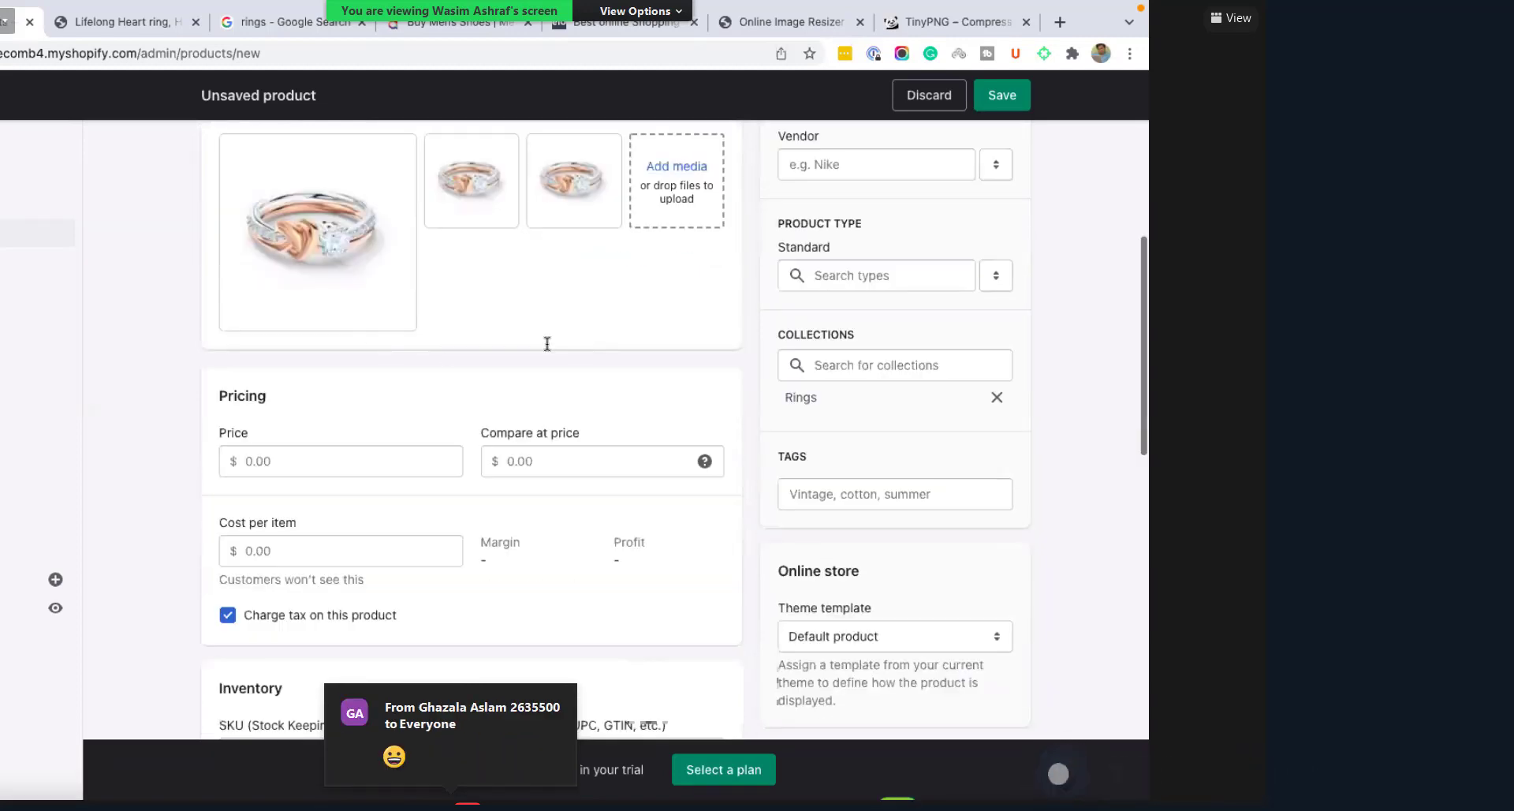
scroll(547, 343, down, 2)
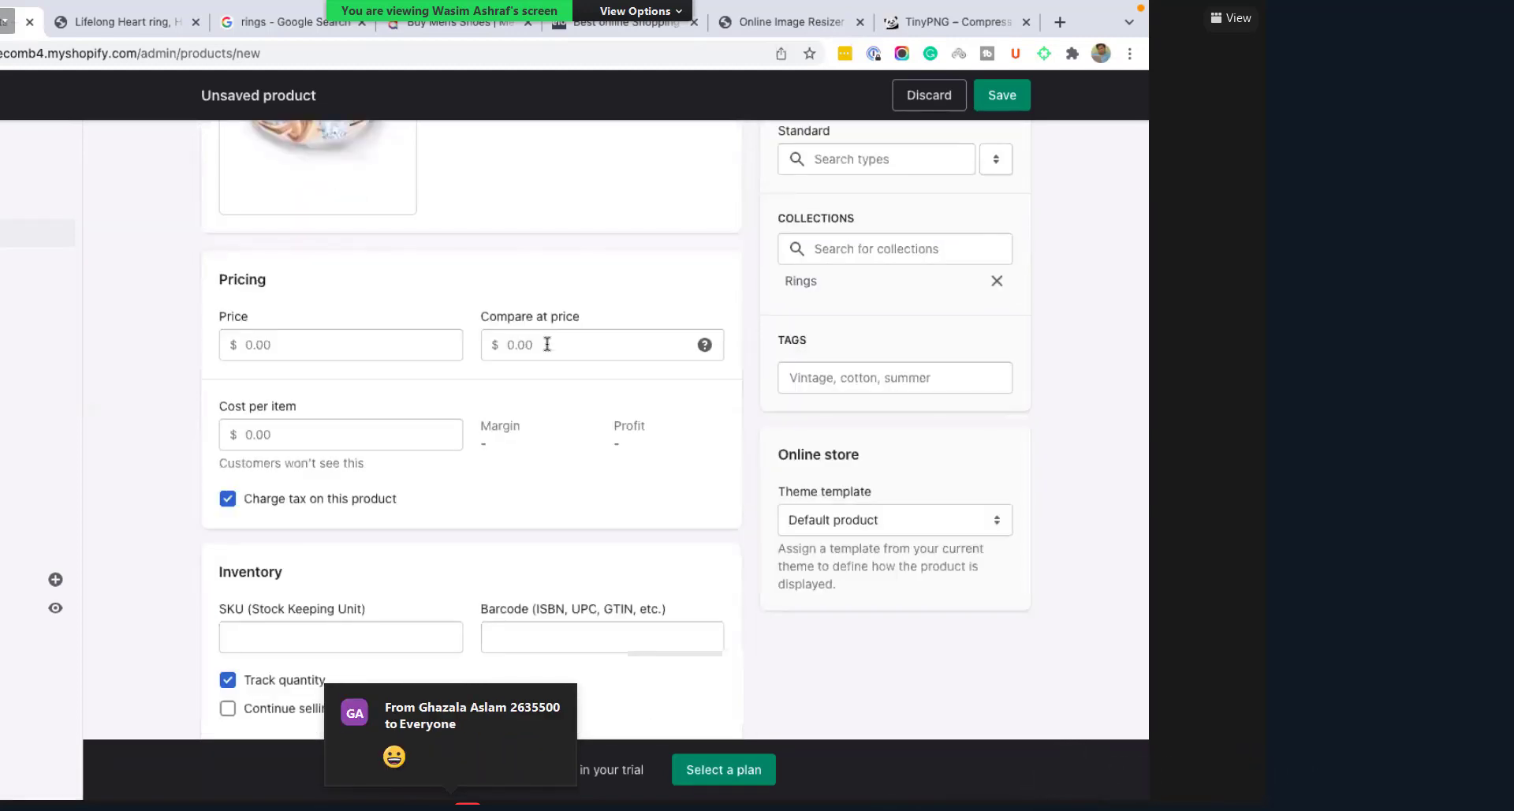
Step: Enter a Price of 11.00 and a Compare-at price of 25.00
click(289, 351)
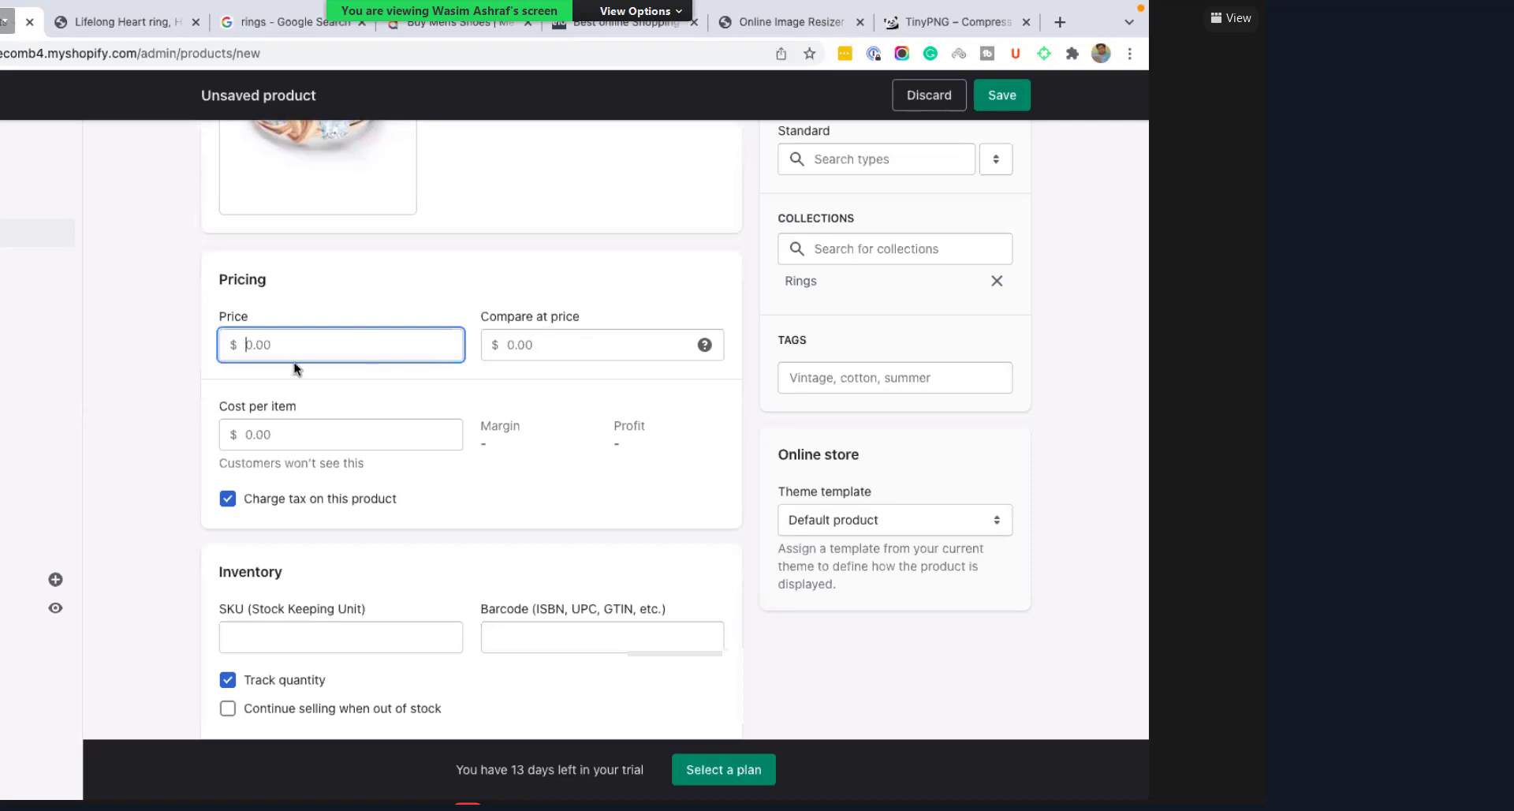
text(11)
key(Tab)
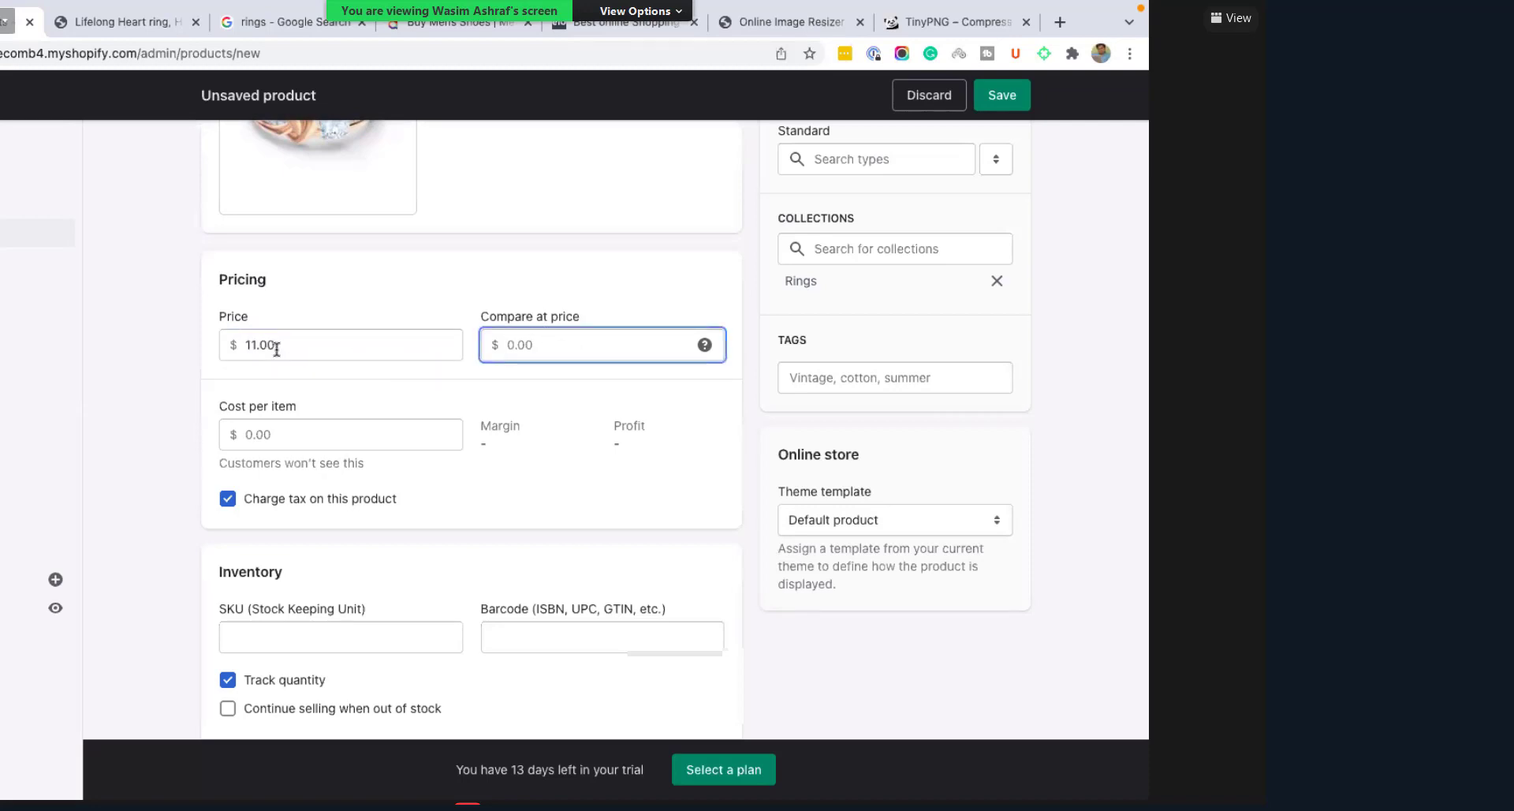
double_click(276, 348)
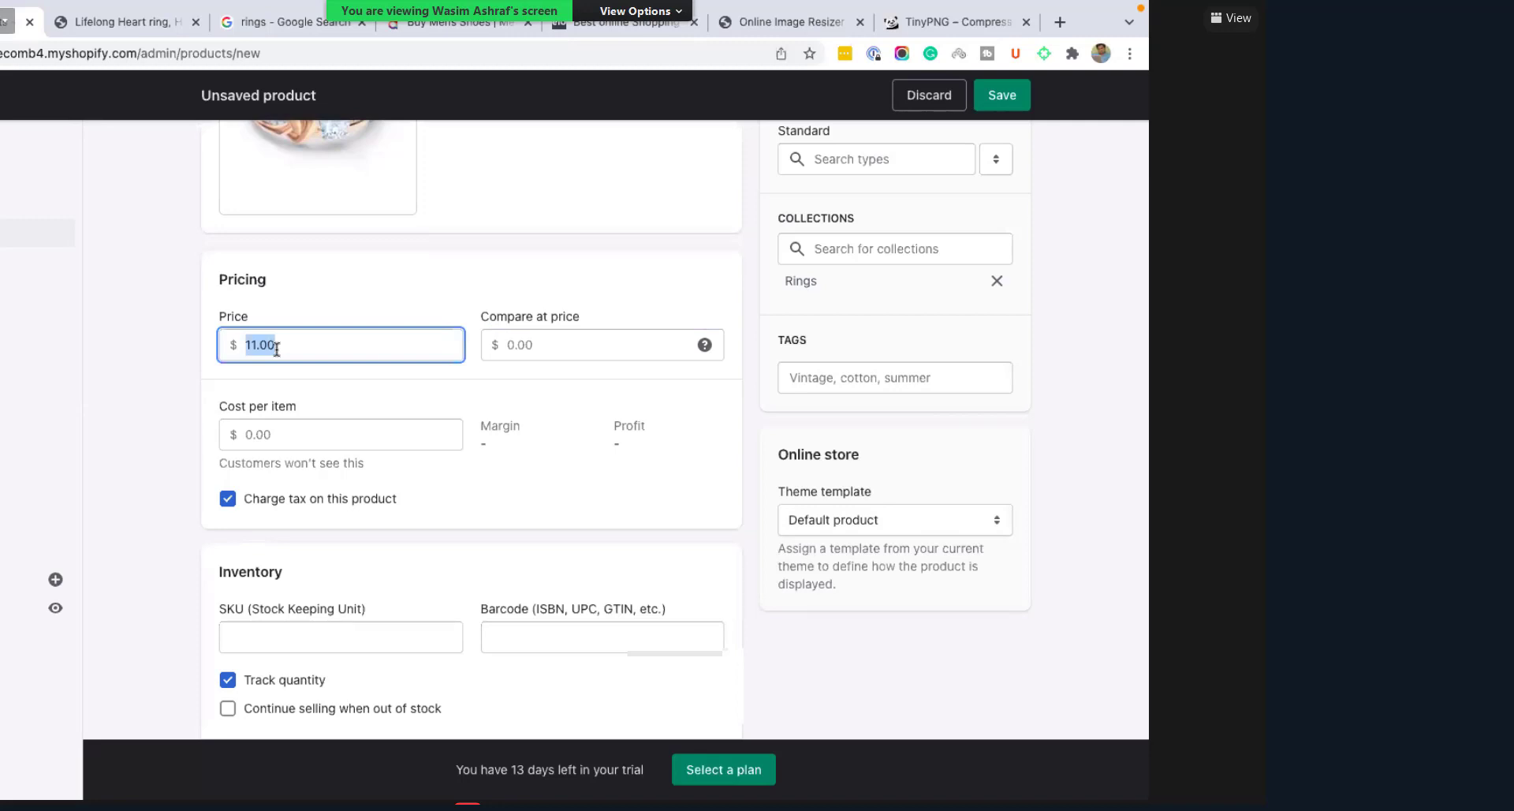
click(586, 348)
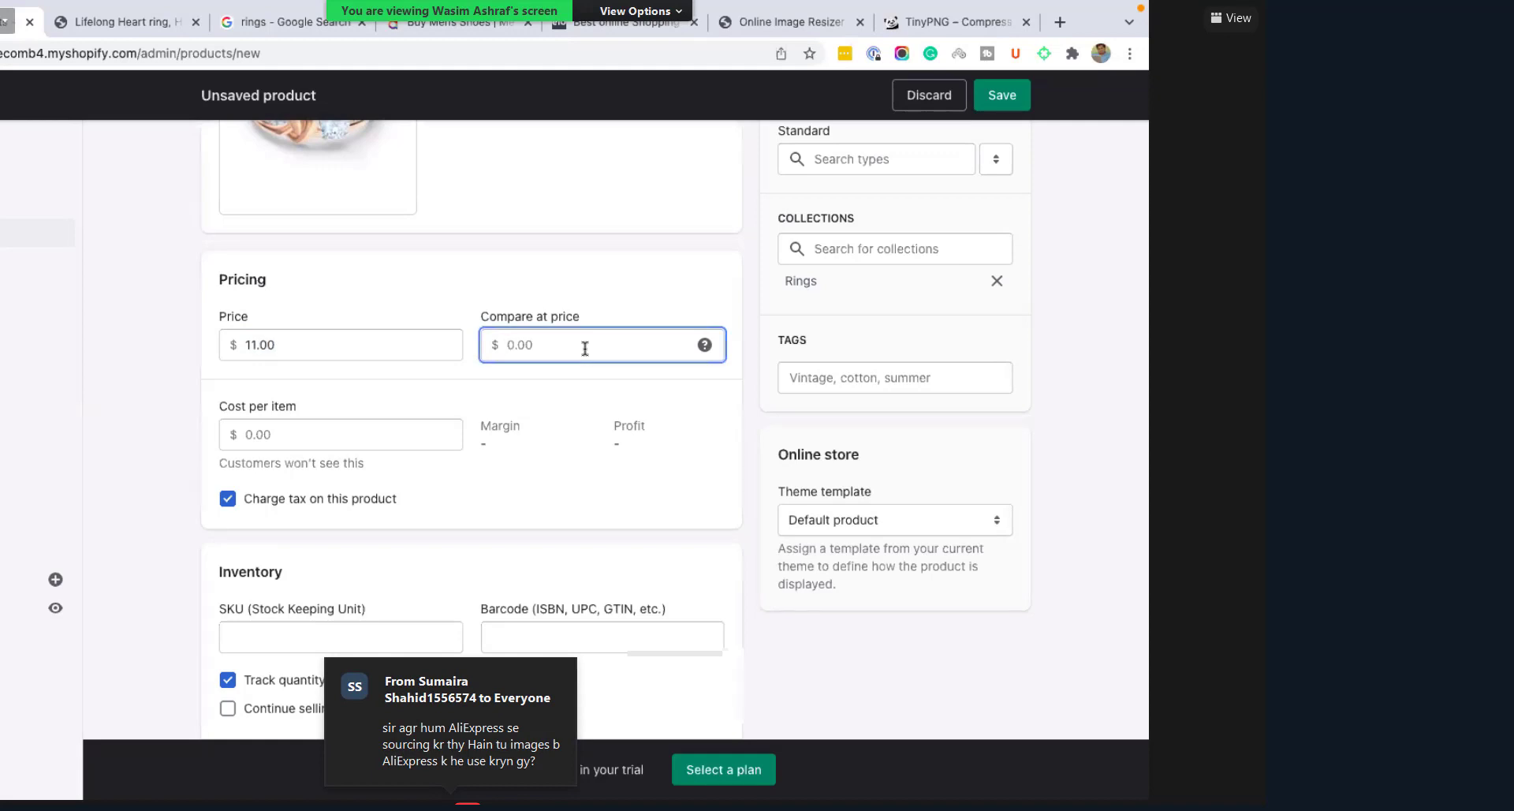
text(25)
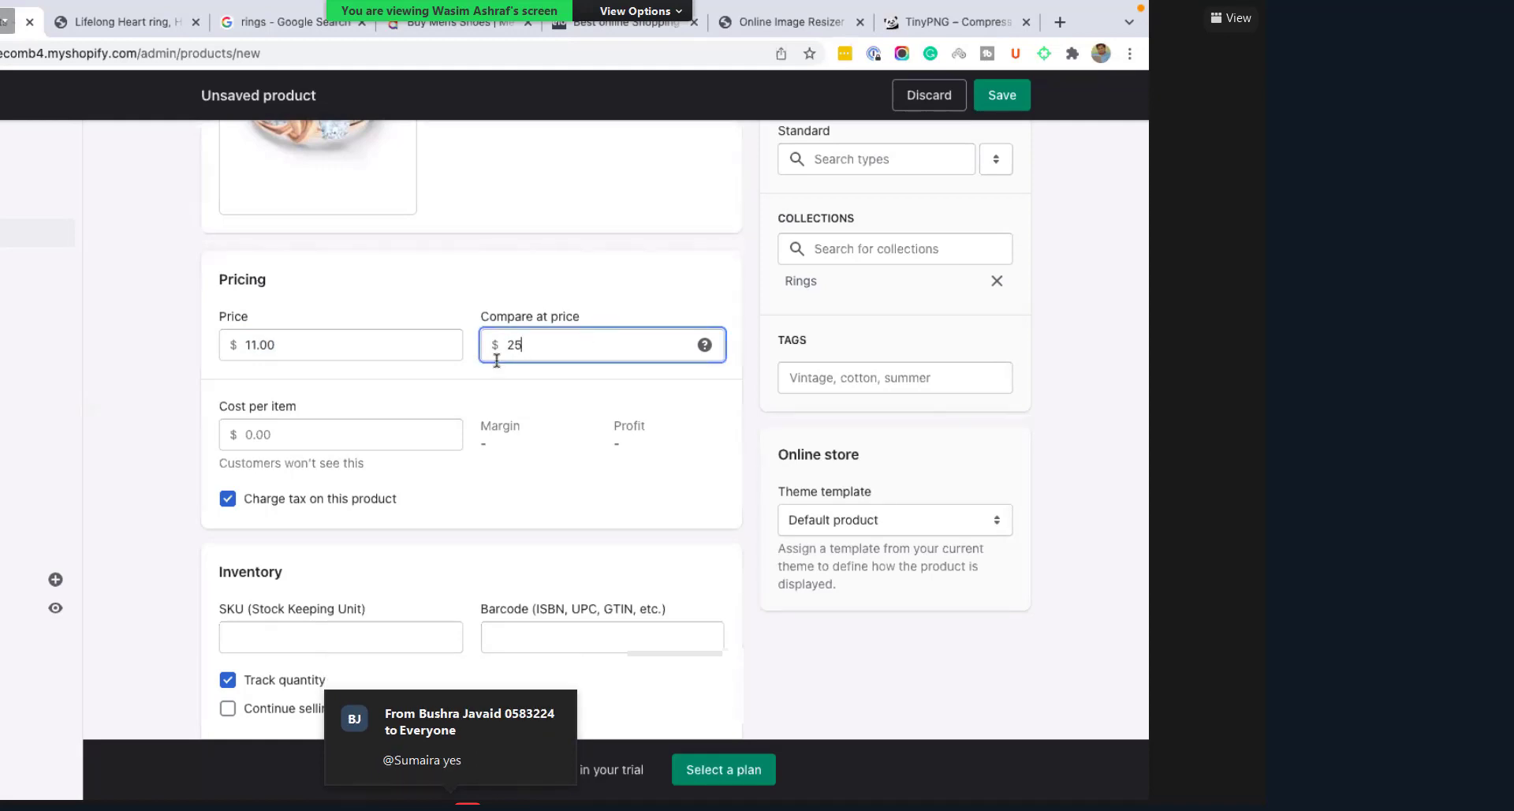
key(Tab)
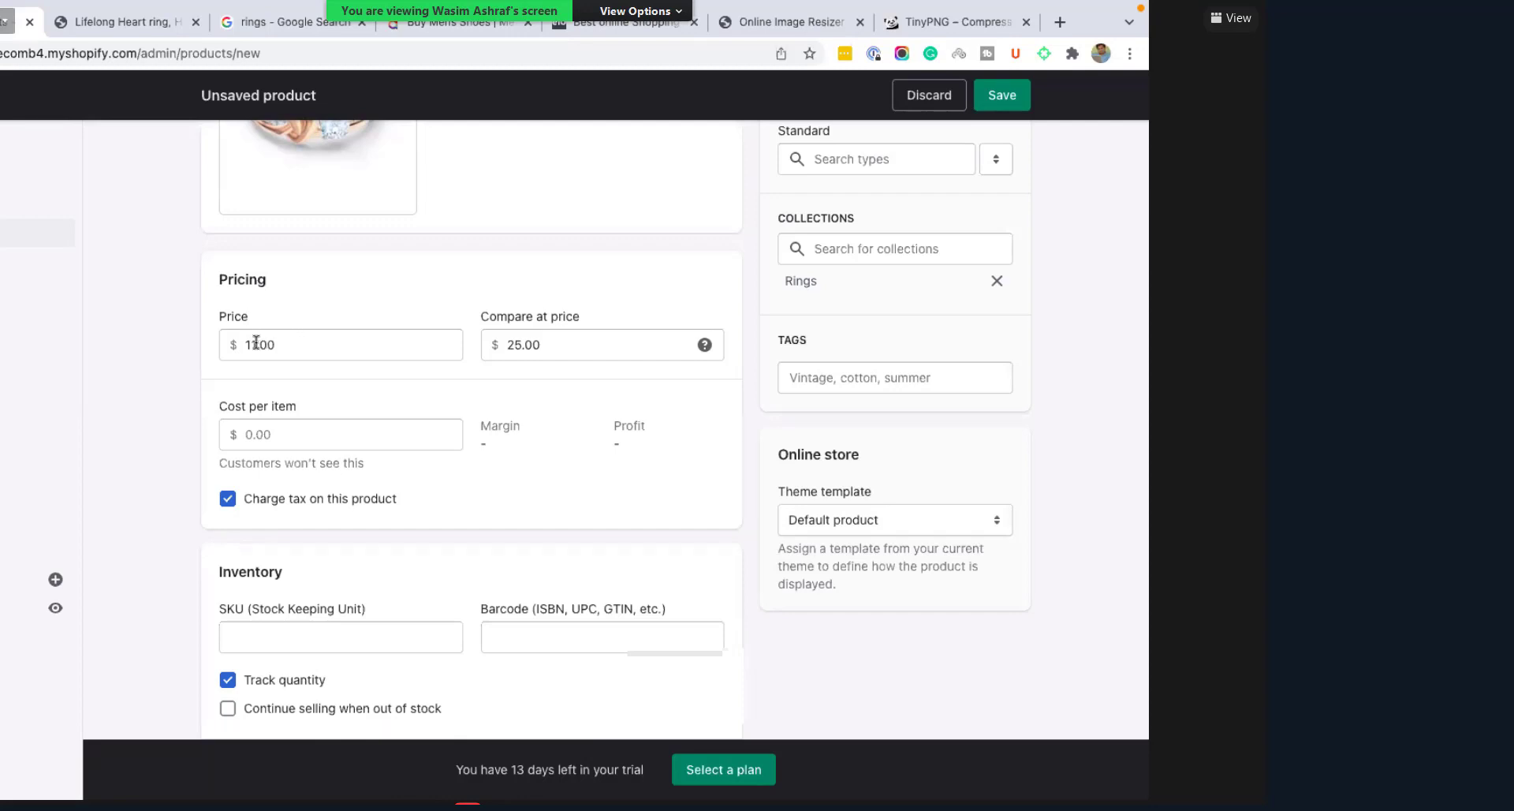
click(259, 347)
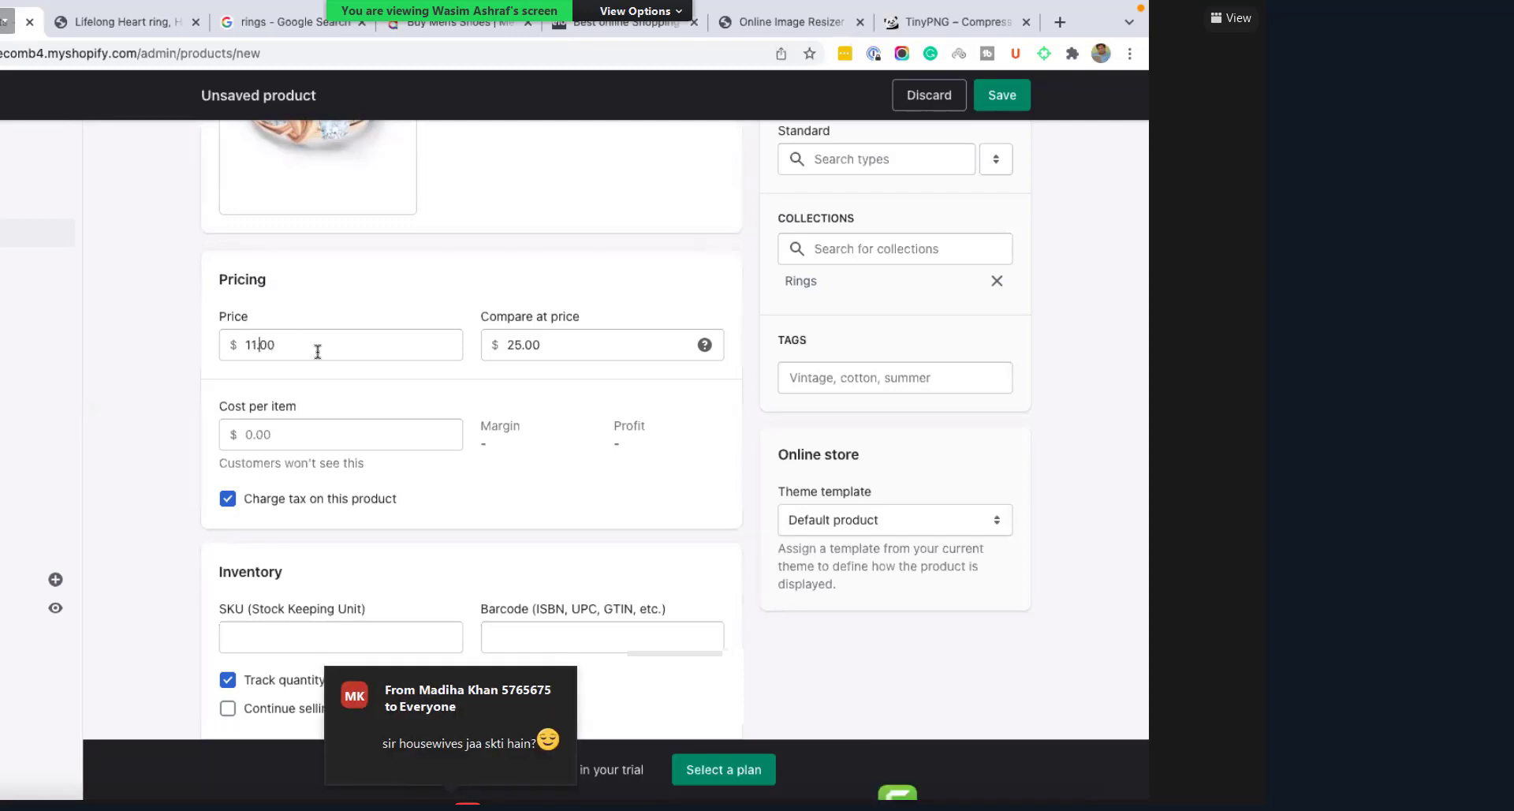
double_click(318, 352)
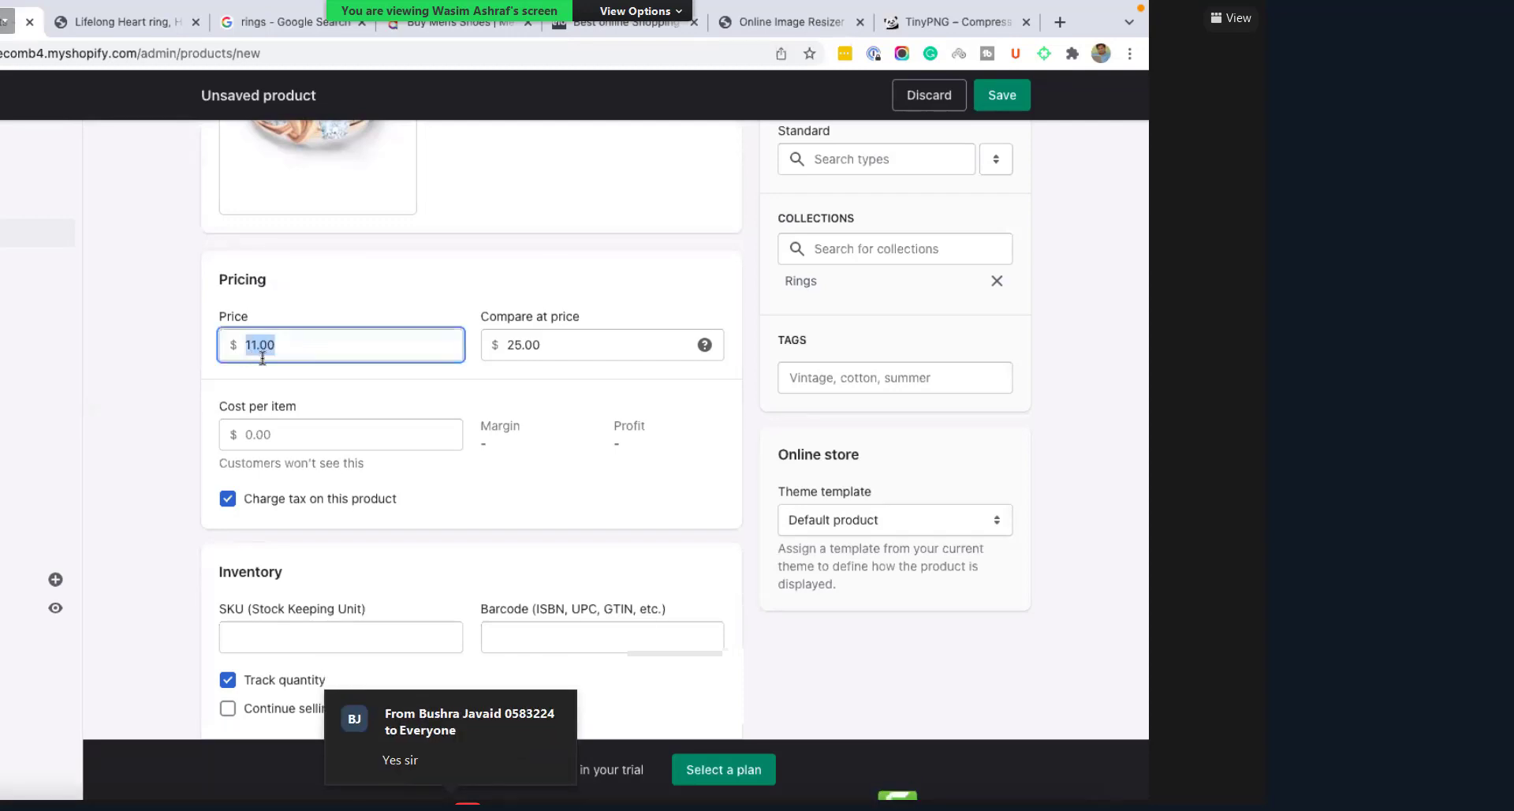
key(Right)
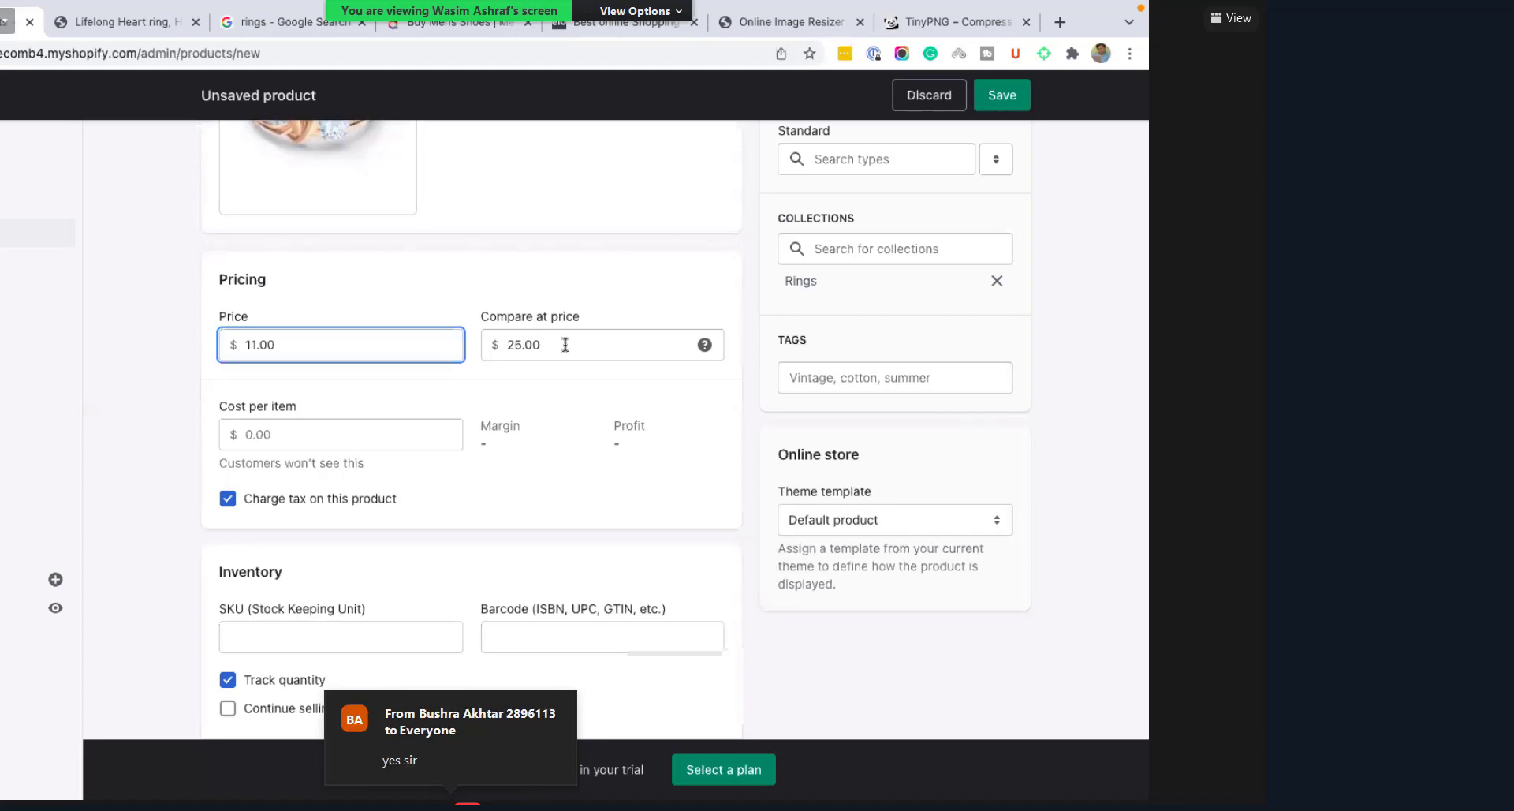
Step: Enter 3.00 as the cost per item, giving a 72.7% margin and $8.00 profit
click(315, 429)
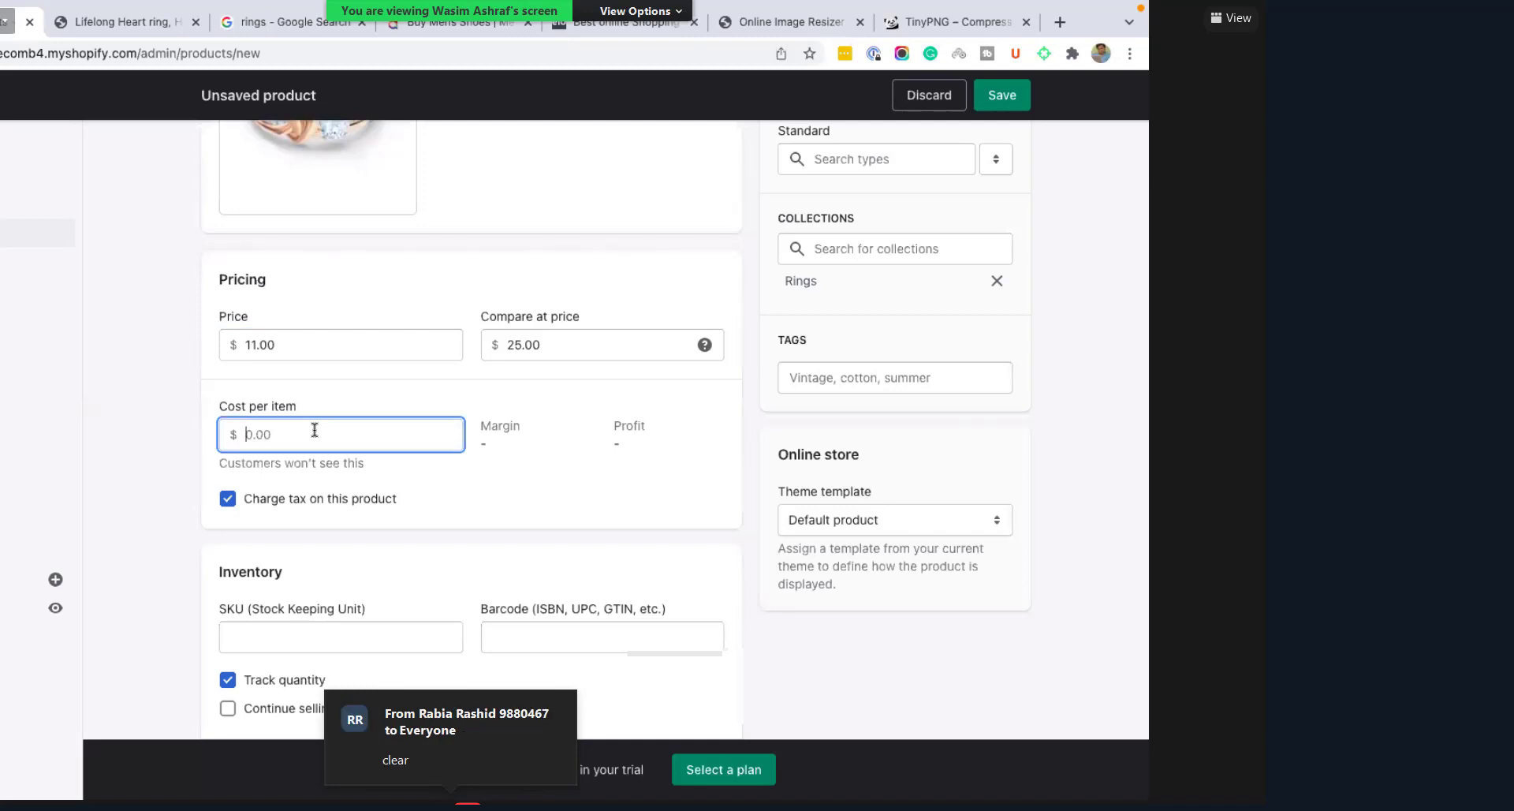
drag(220, 463, 246, 465)
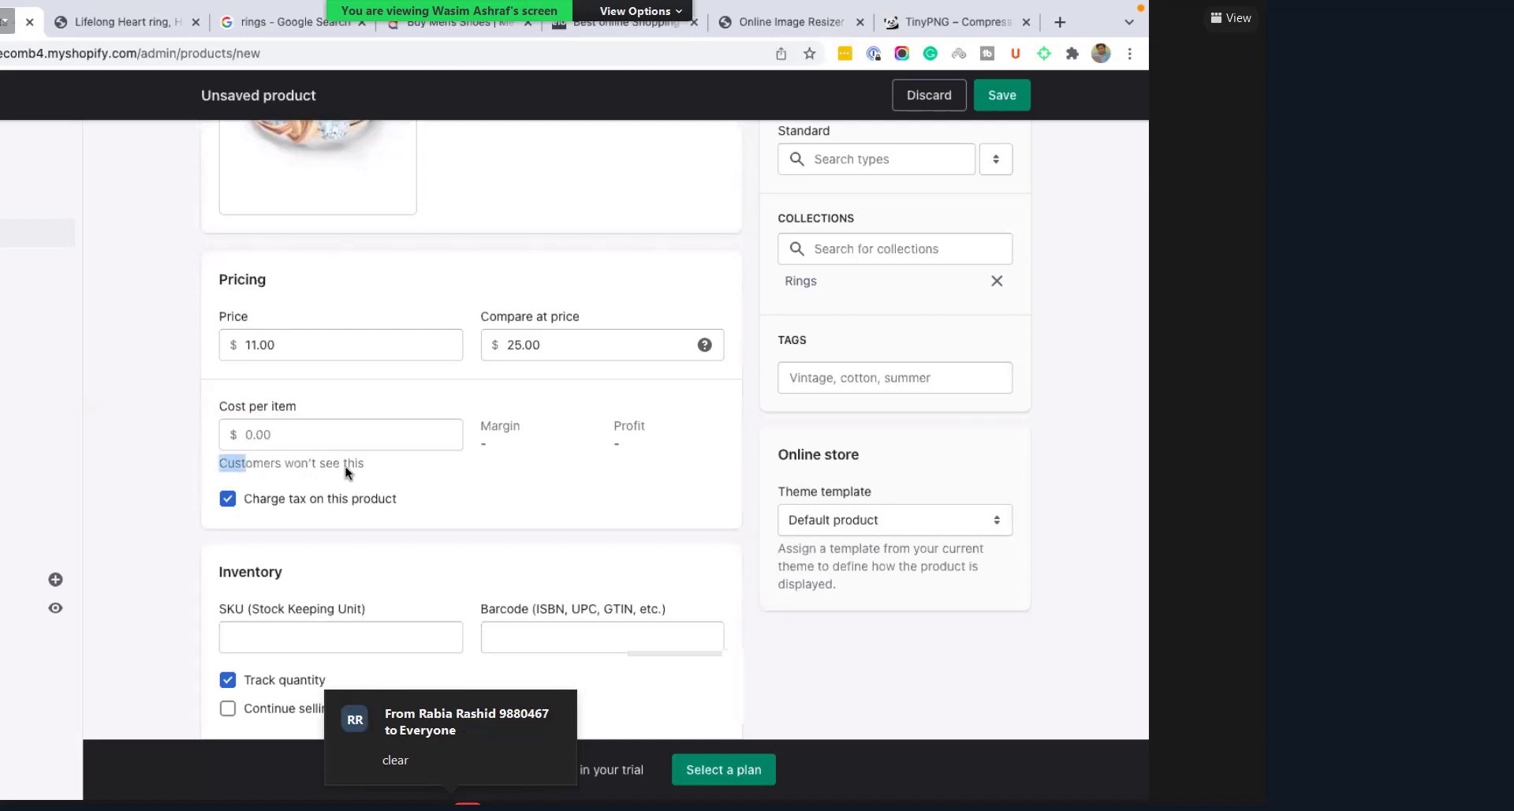
drag(361, 465, 367, 462)
click(306, 436)
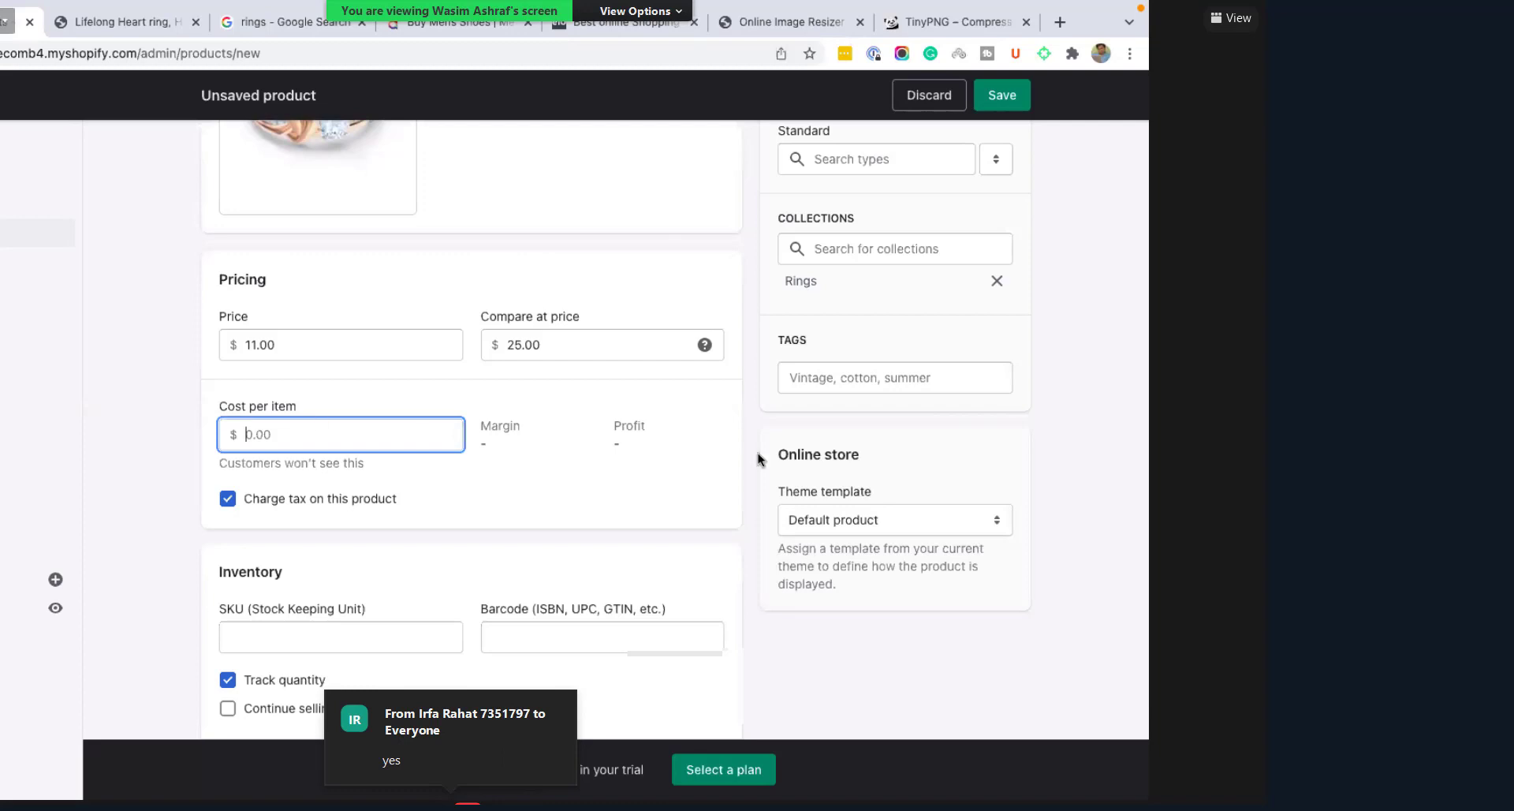
text(3)
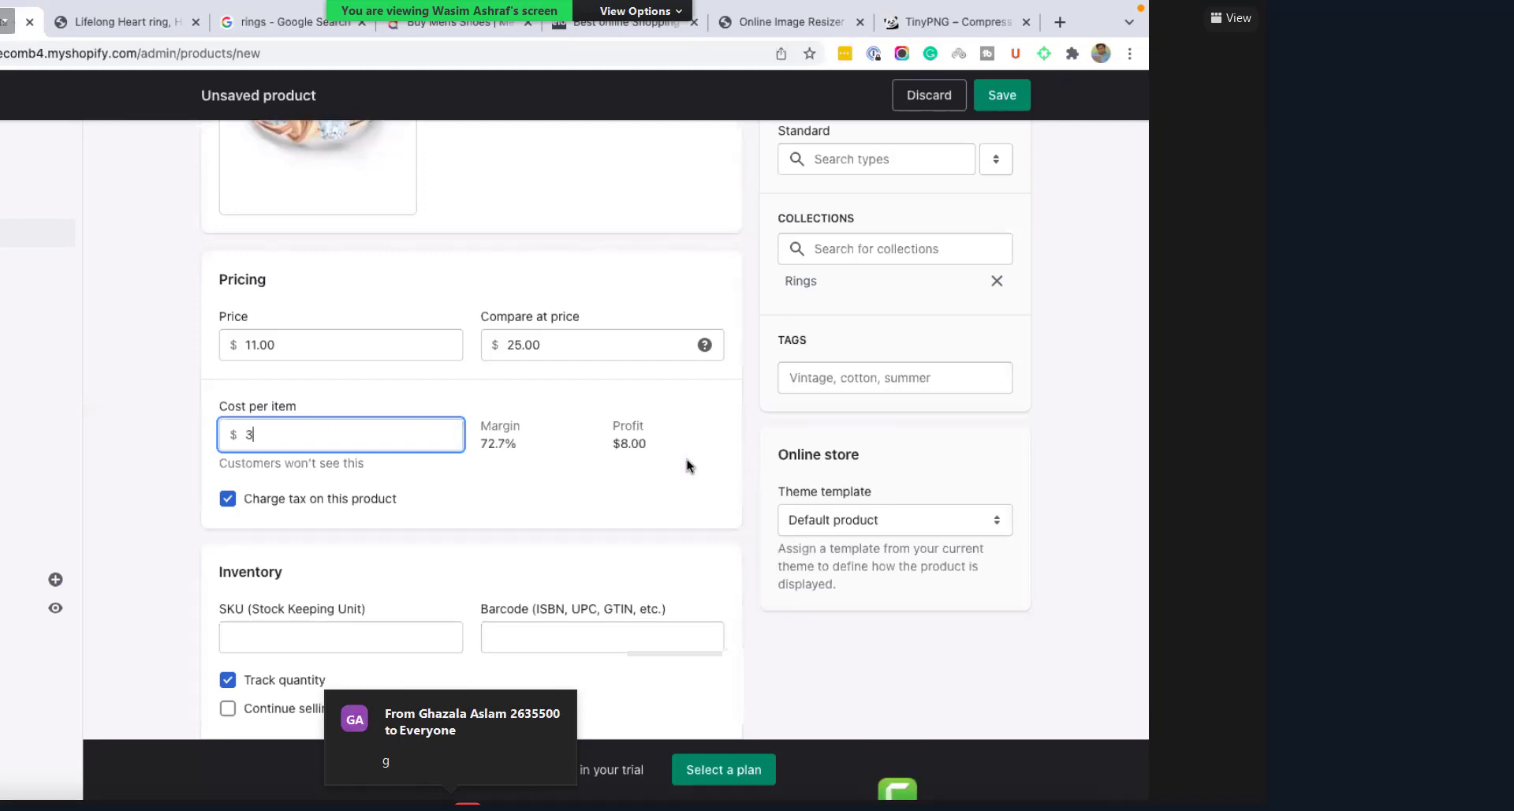
click(688, 465)
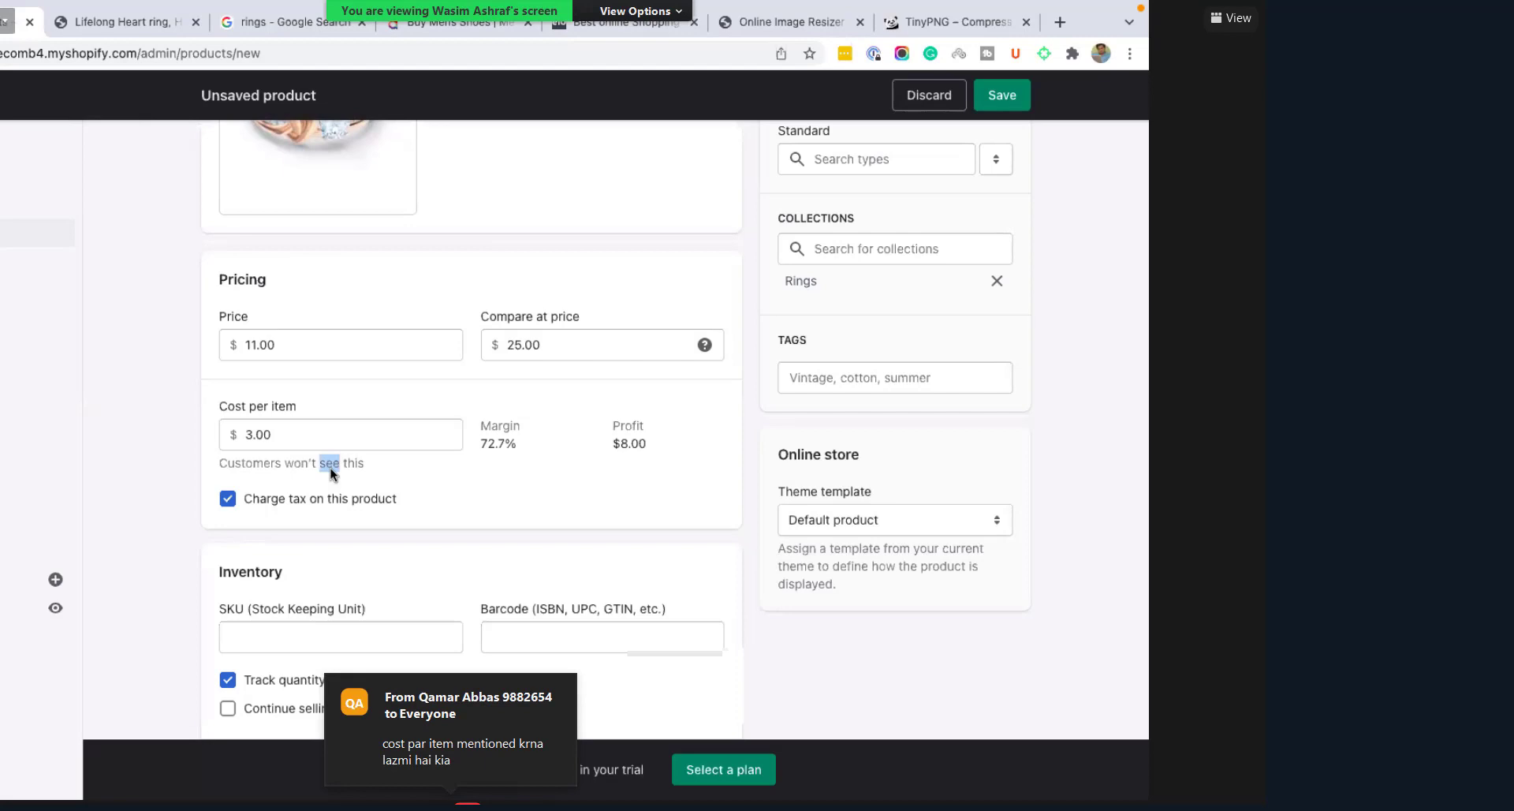
triple_click(381, 470)
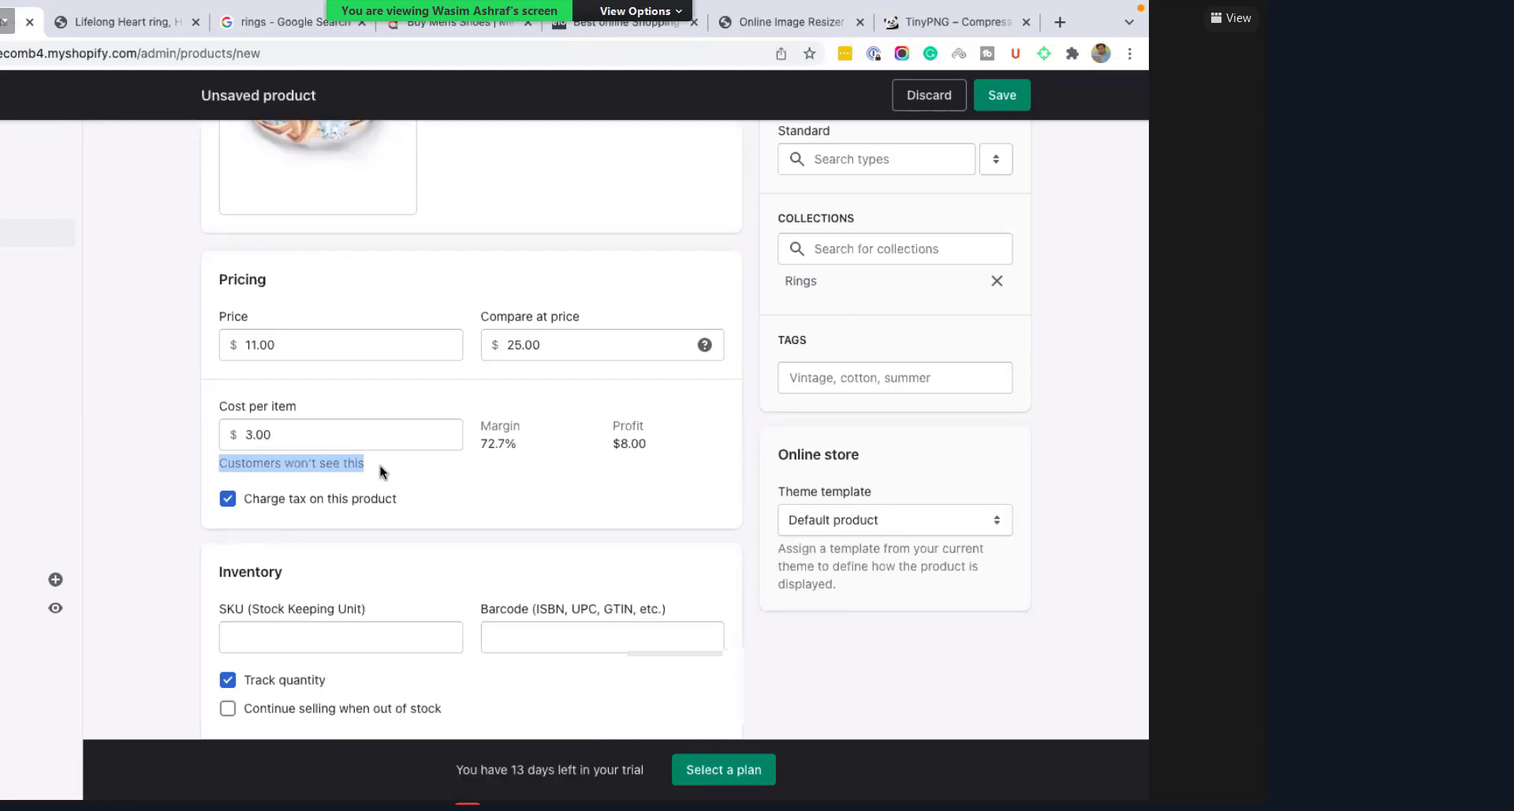
click(301, 334)
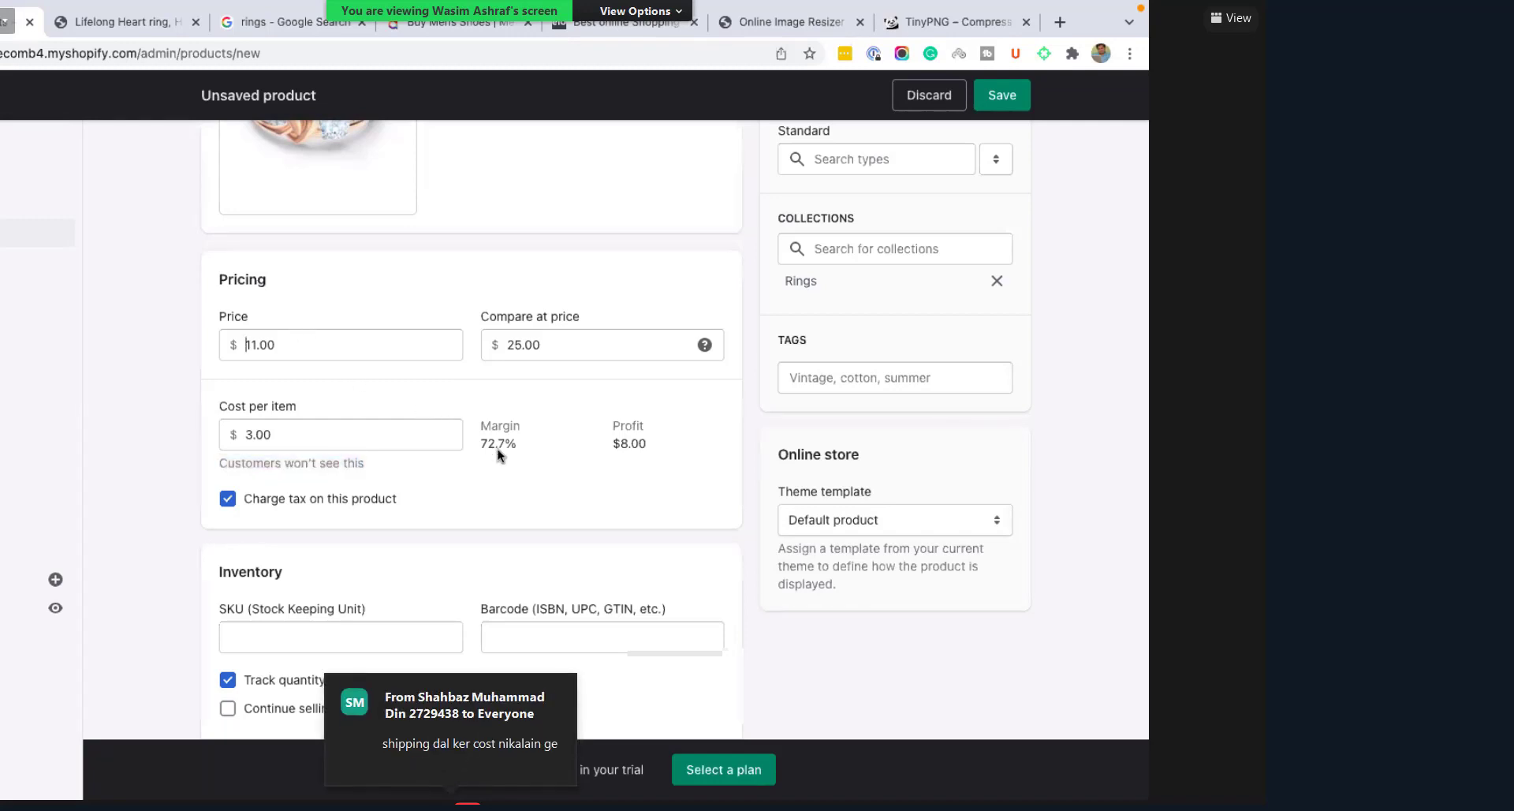
key(ctrl+a)
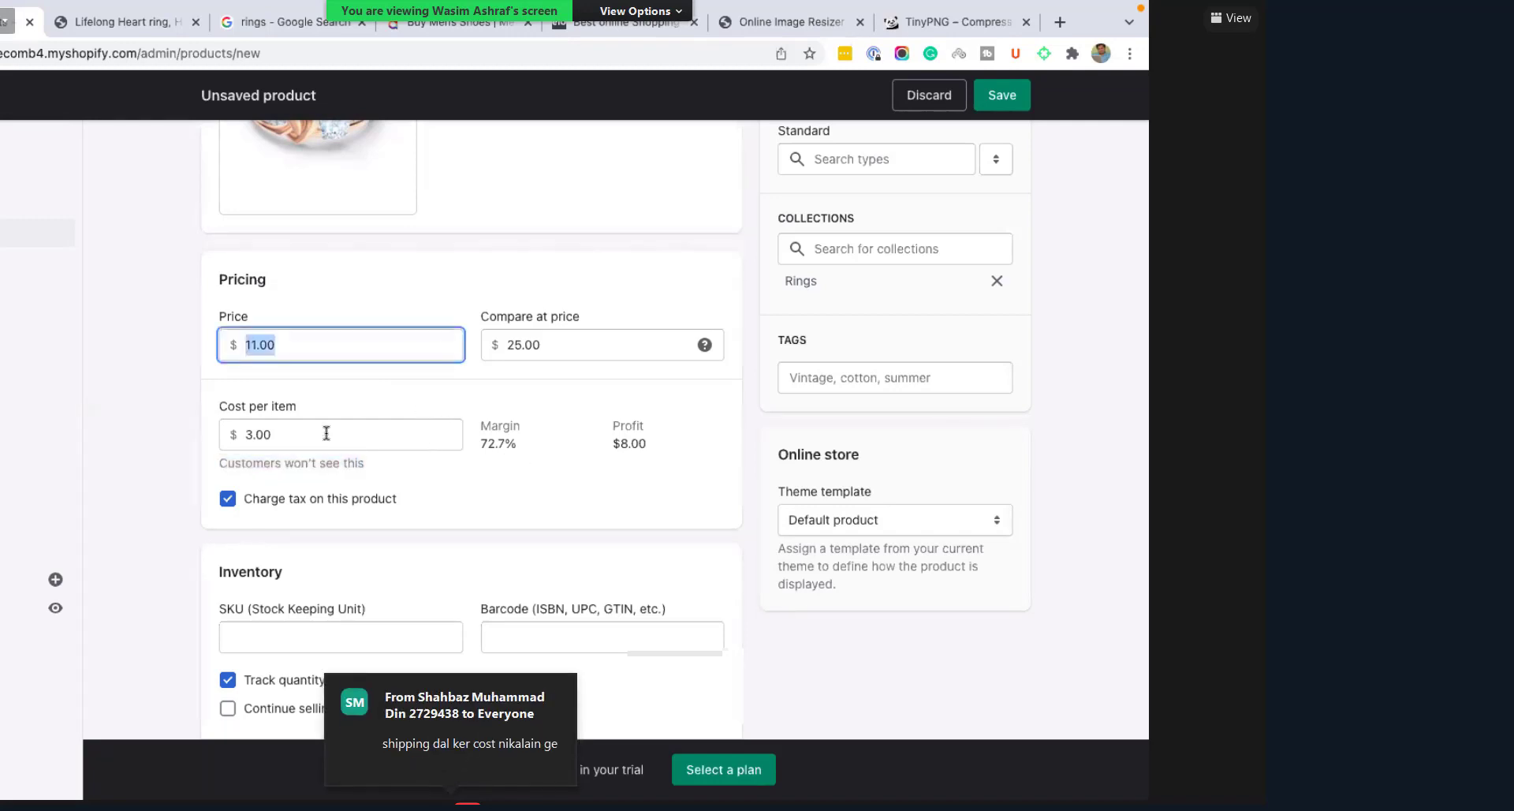
click(328, 435)
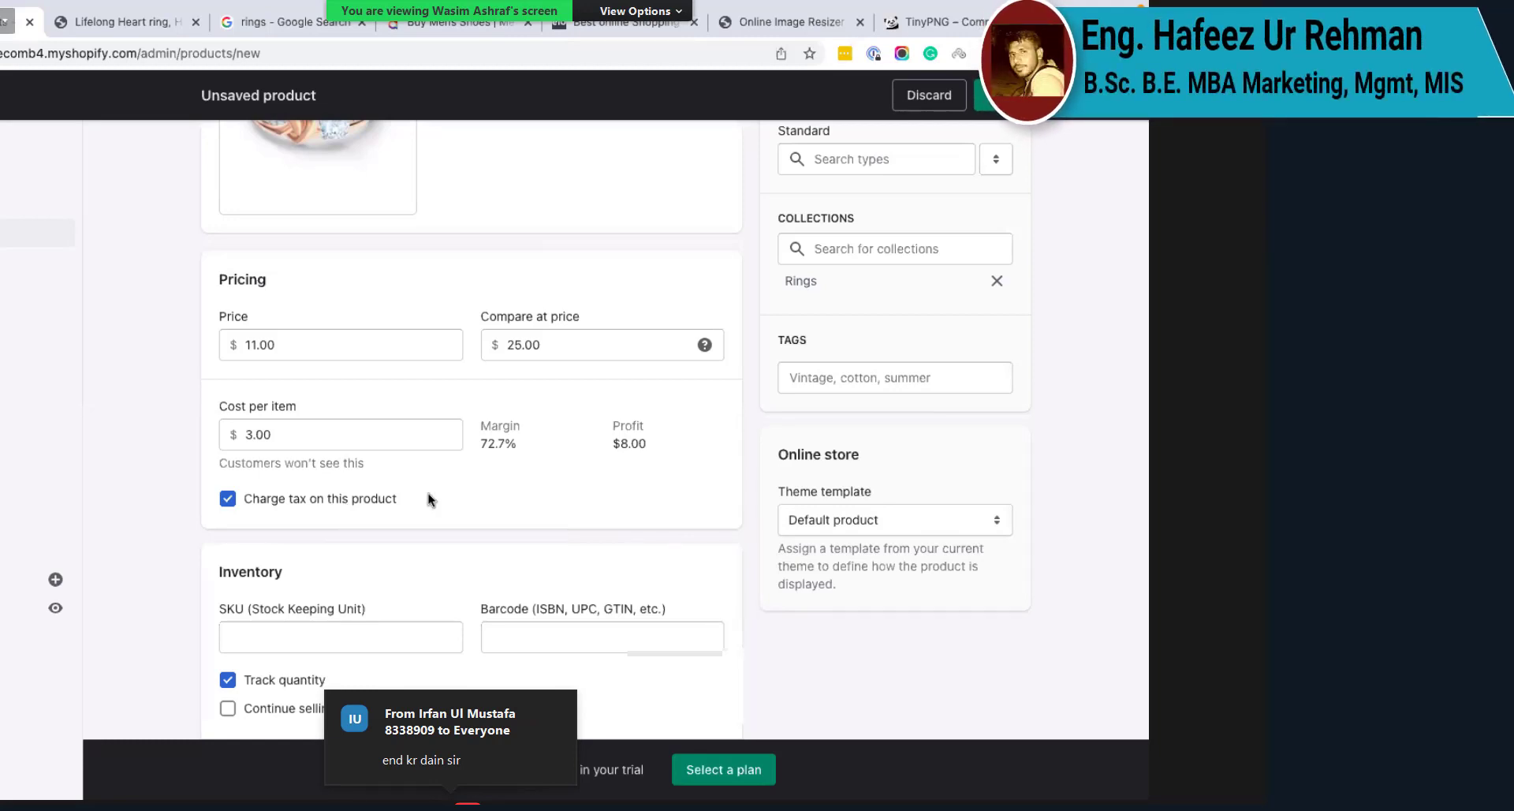
Step: Untick 'Charge tax on this product' and review the inventory and 0.0 lb weight fields below
scroll(429, 493, down, 1)
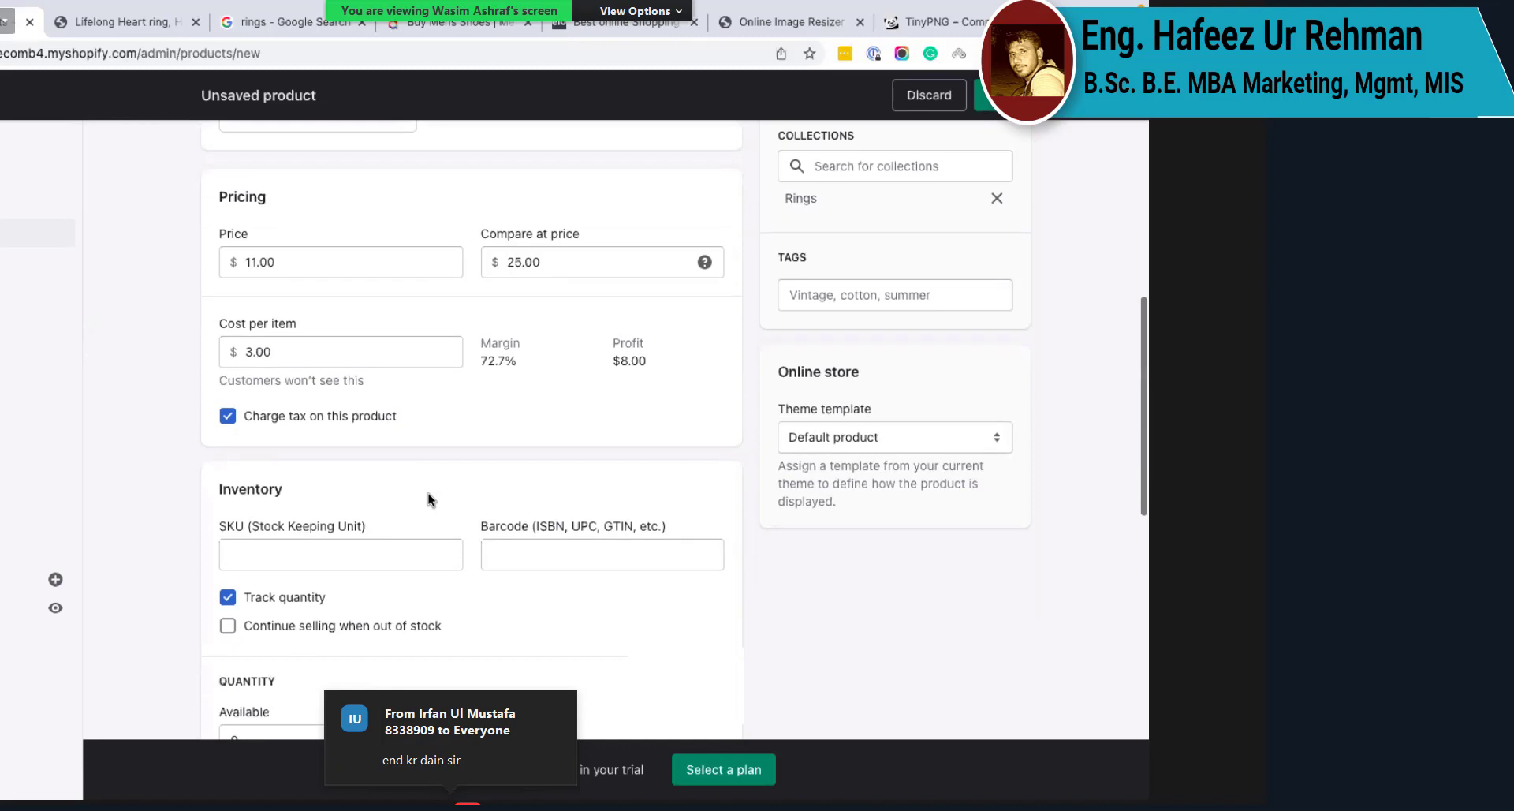
scroll(429, 494, down, 1)
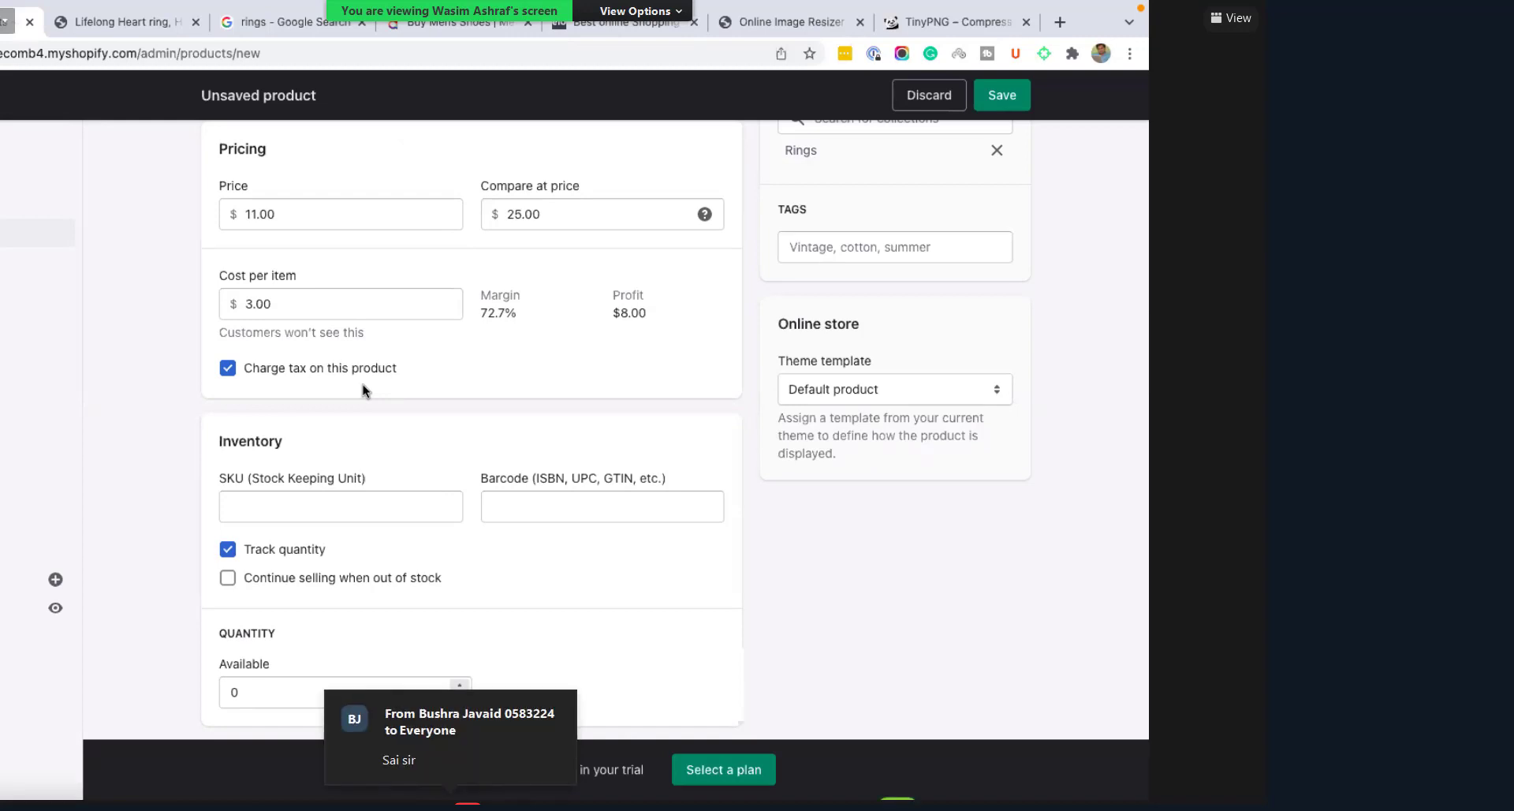
click(300, 377)
scroll(355, 423, down, 1)
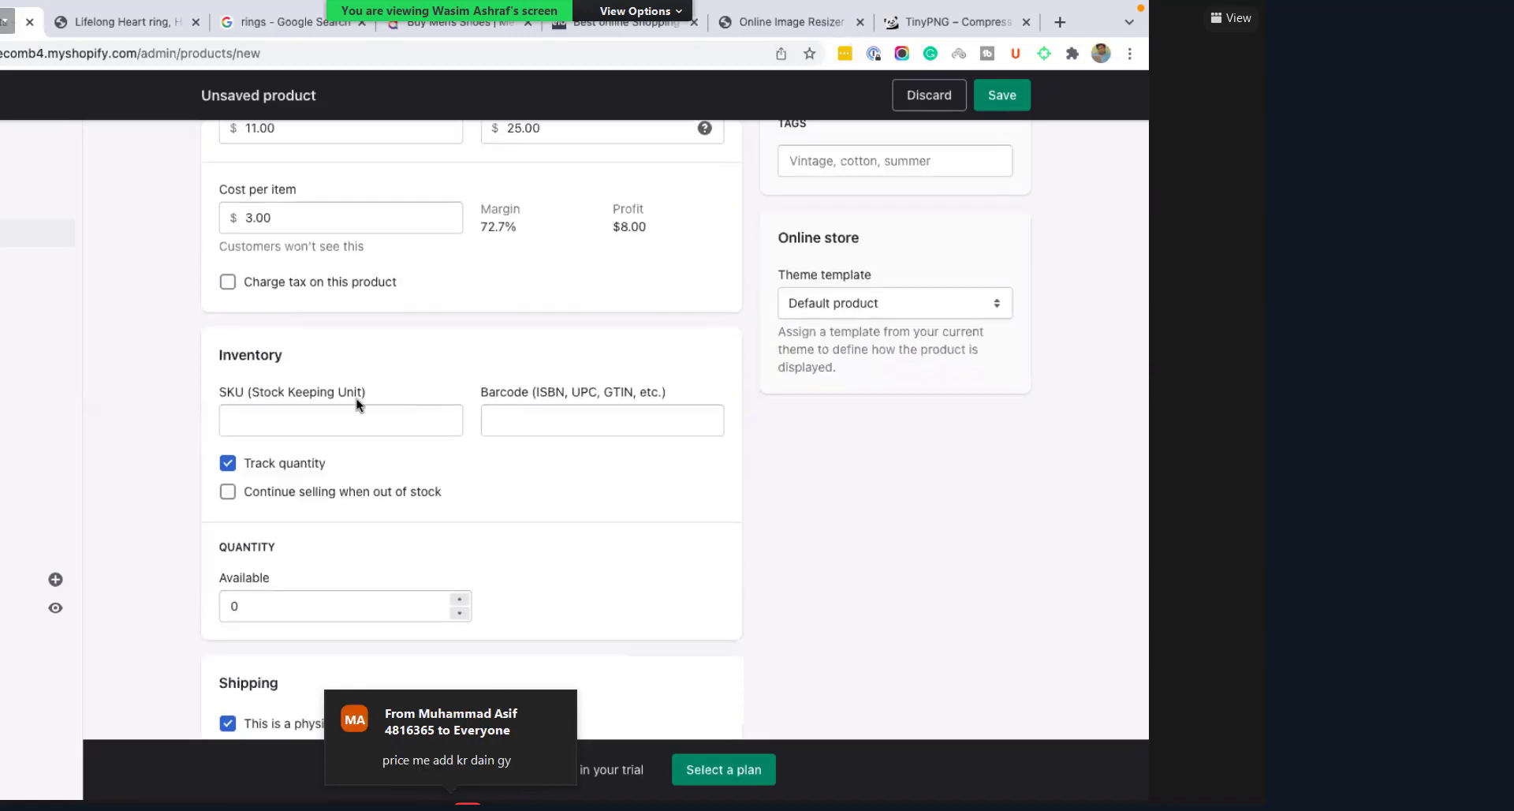
scroll(339, 394, down, 5)
scroll(317, 388, up, 2)
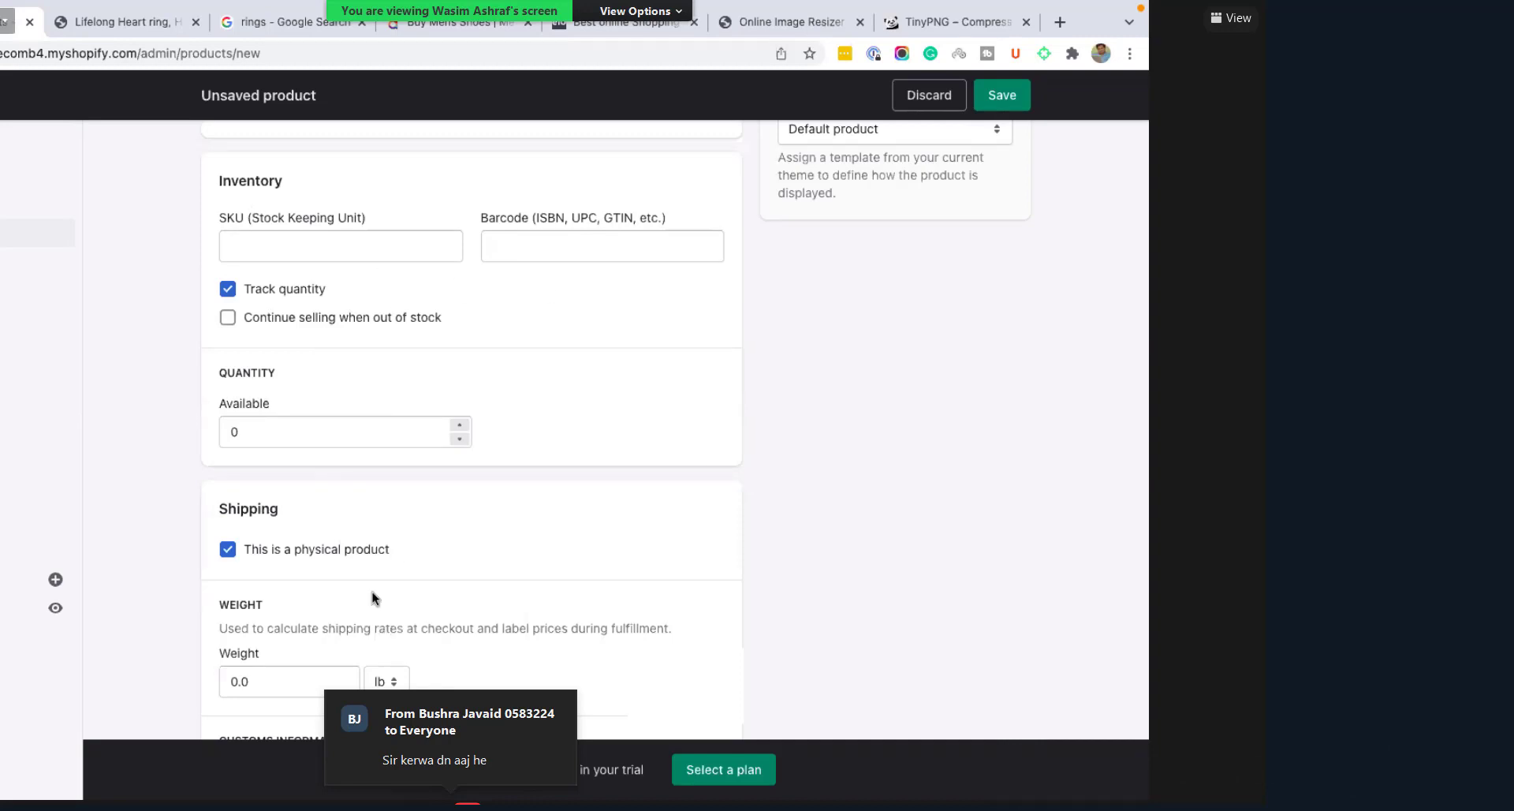
scroll(372, 593, down, 7)
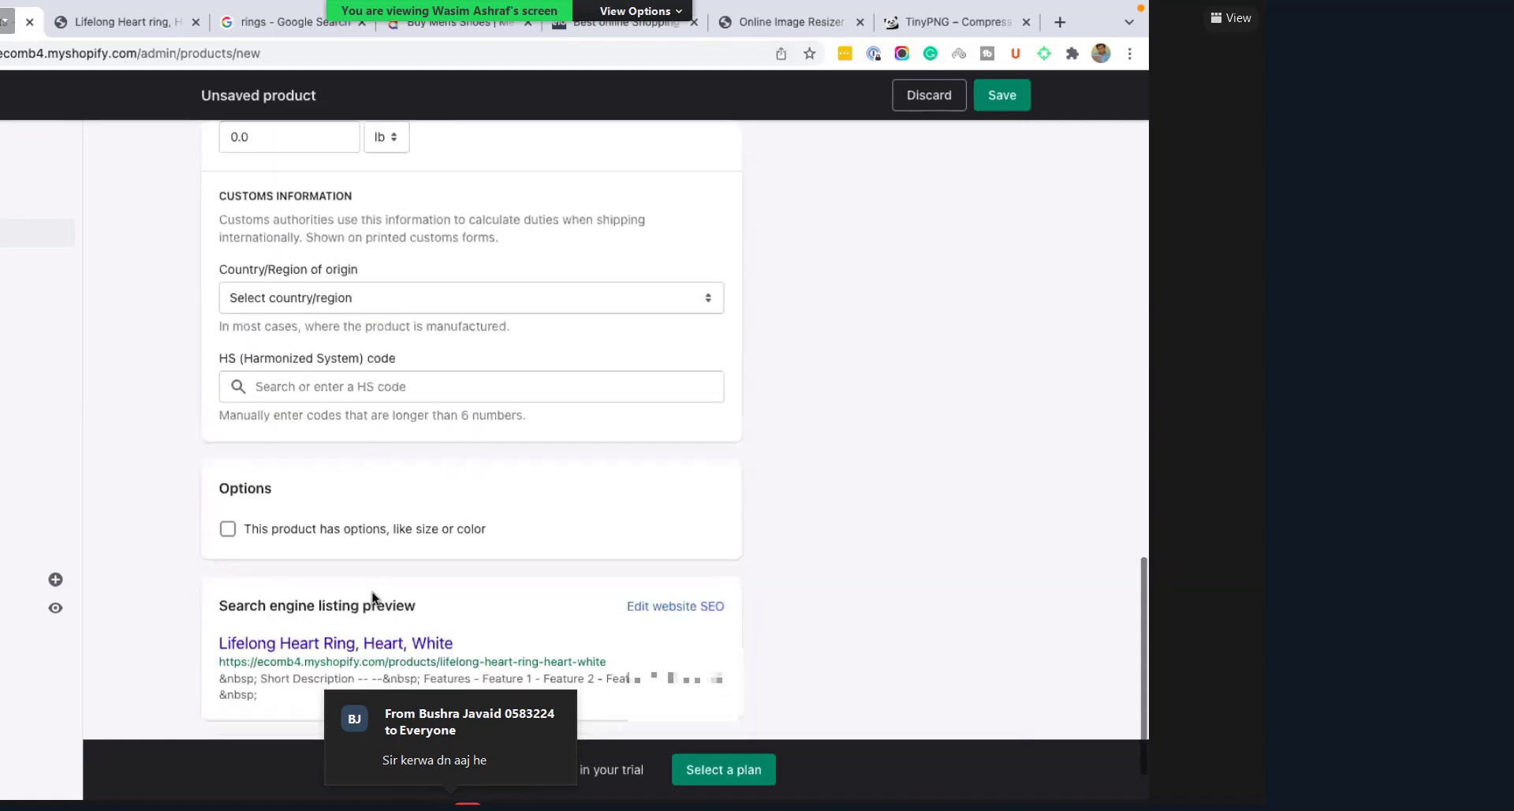
scroll(373, 598, down, 1)
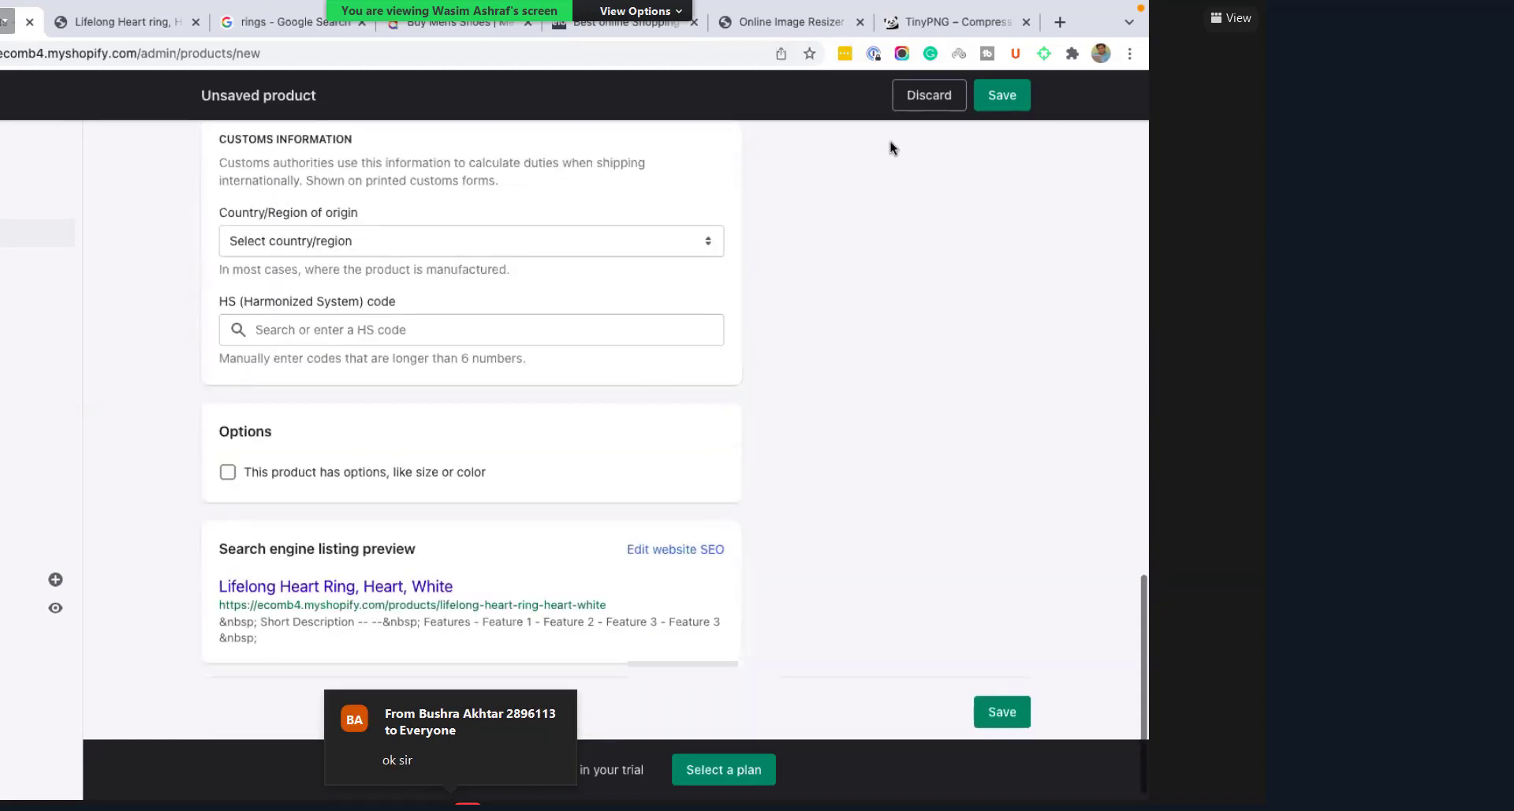
Step: Save 'Lifelong Heart Ring, Heart, White' as a draft product
click(1003, 95)
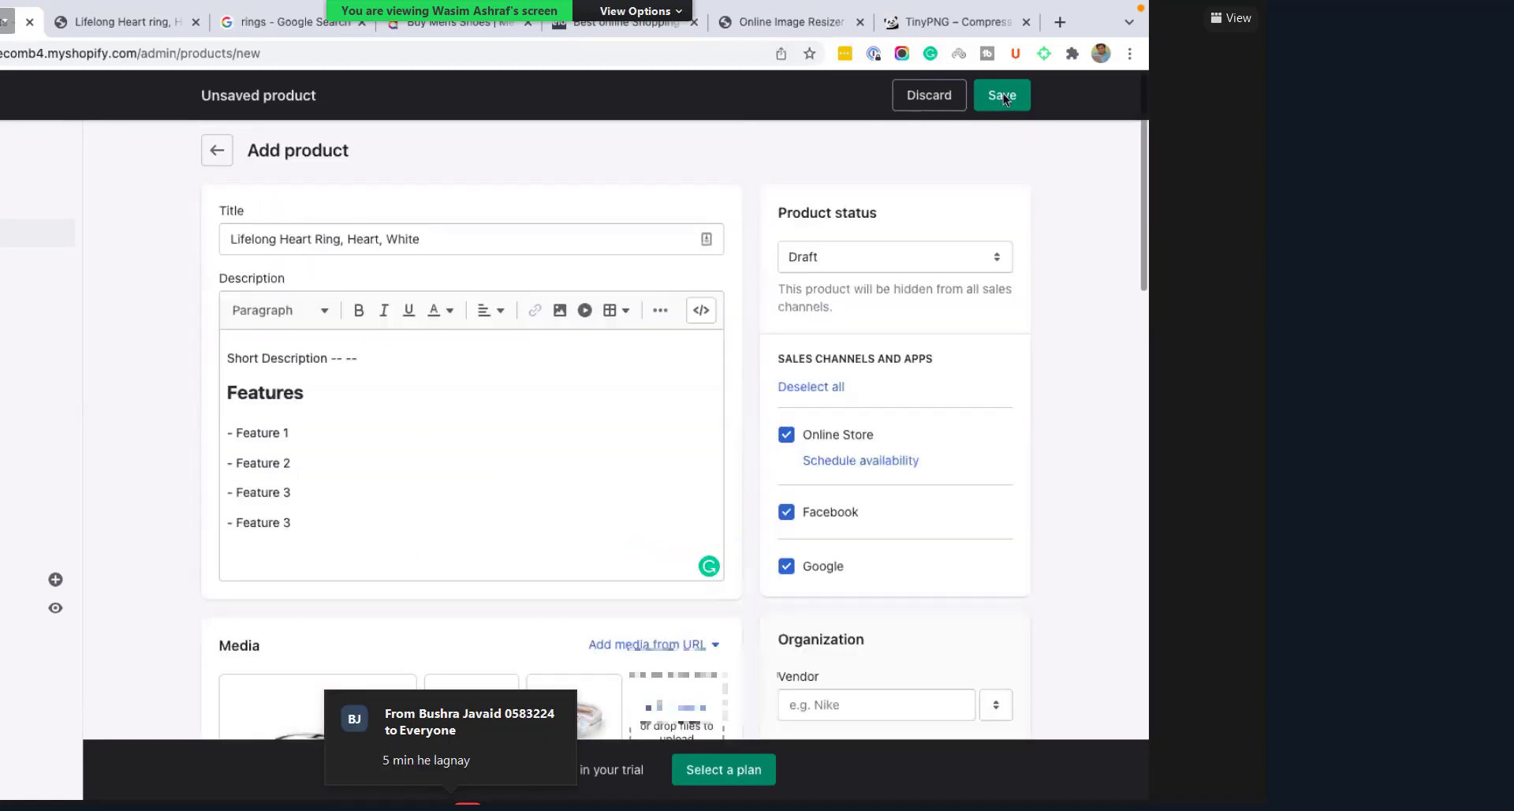
click(1003, 98)
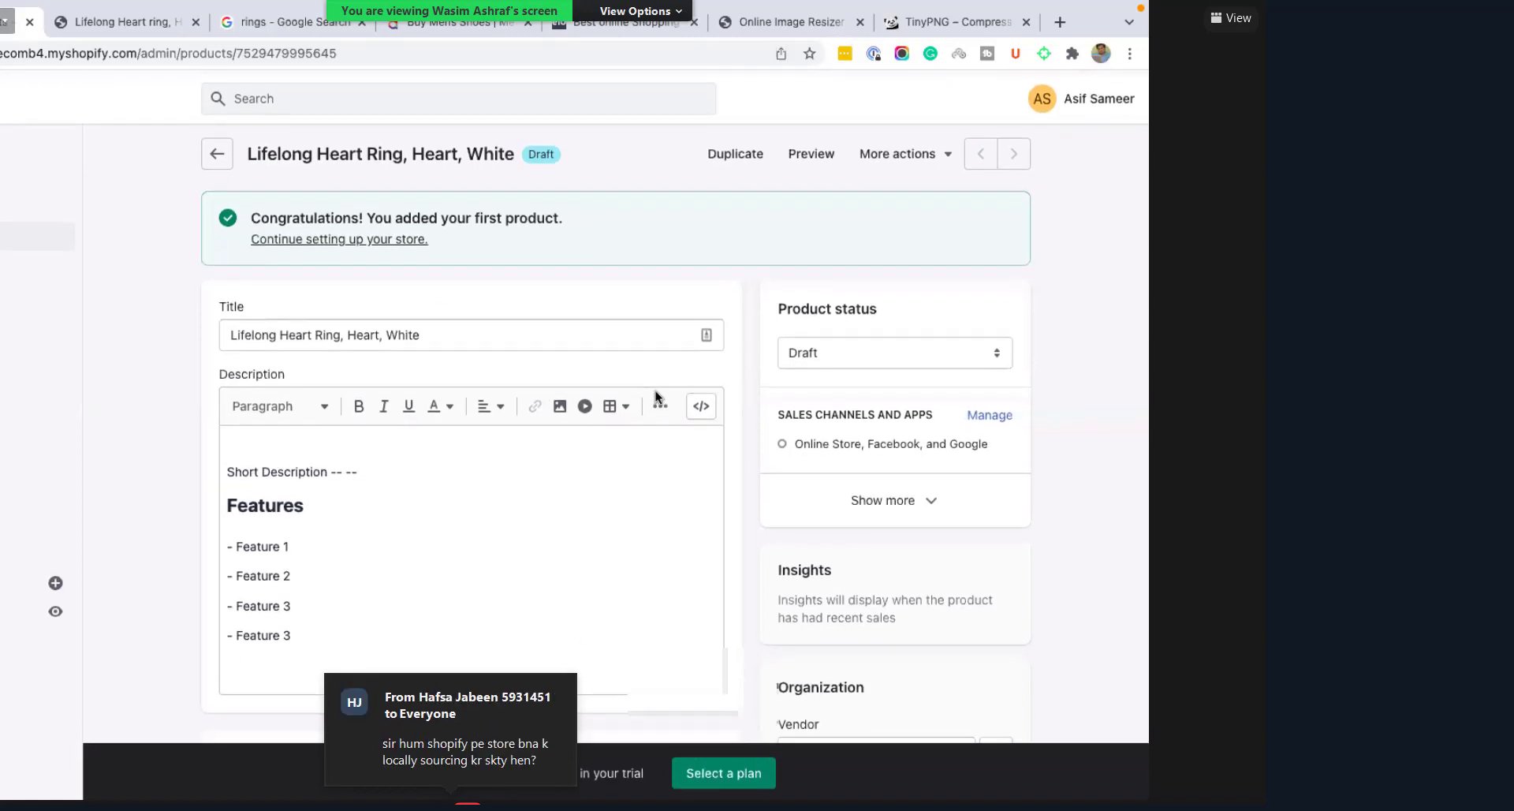
scroll(566, 412, down, 1)
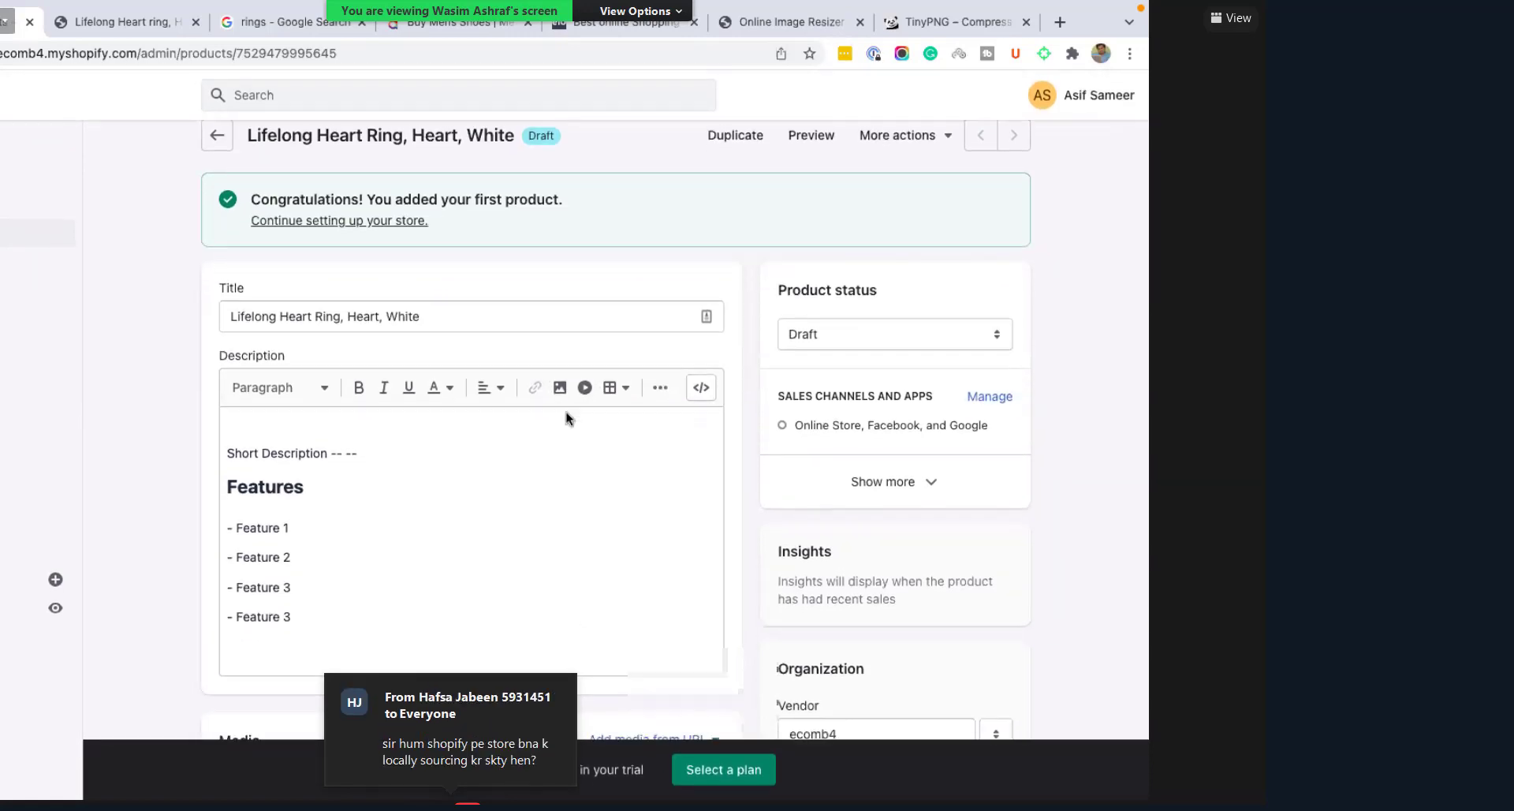